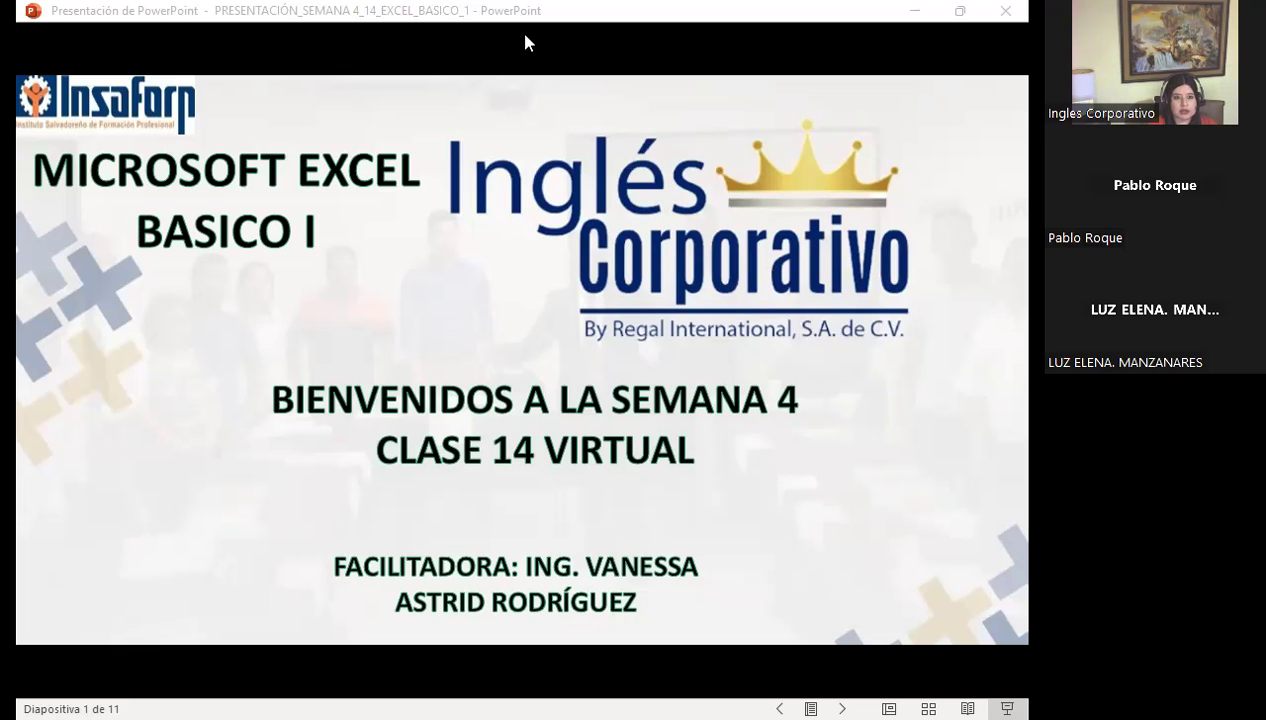
Step: Switch from the slideshow to the Excel básico course page and scroll down to its section list
{"action": "key", "text": "alt+Tab"}
{"action": "scroll", "coordinate": [362, 444], "scroll_direction": "down", "scroll_amount": 3}
{"action": "scroll", "coordinate": [18, 478], "scroll_direction": "down", "scroll_amount": 3}
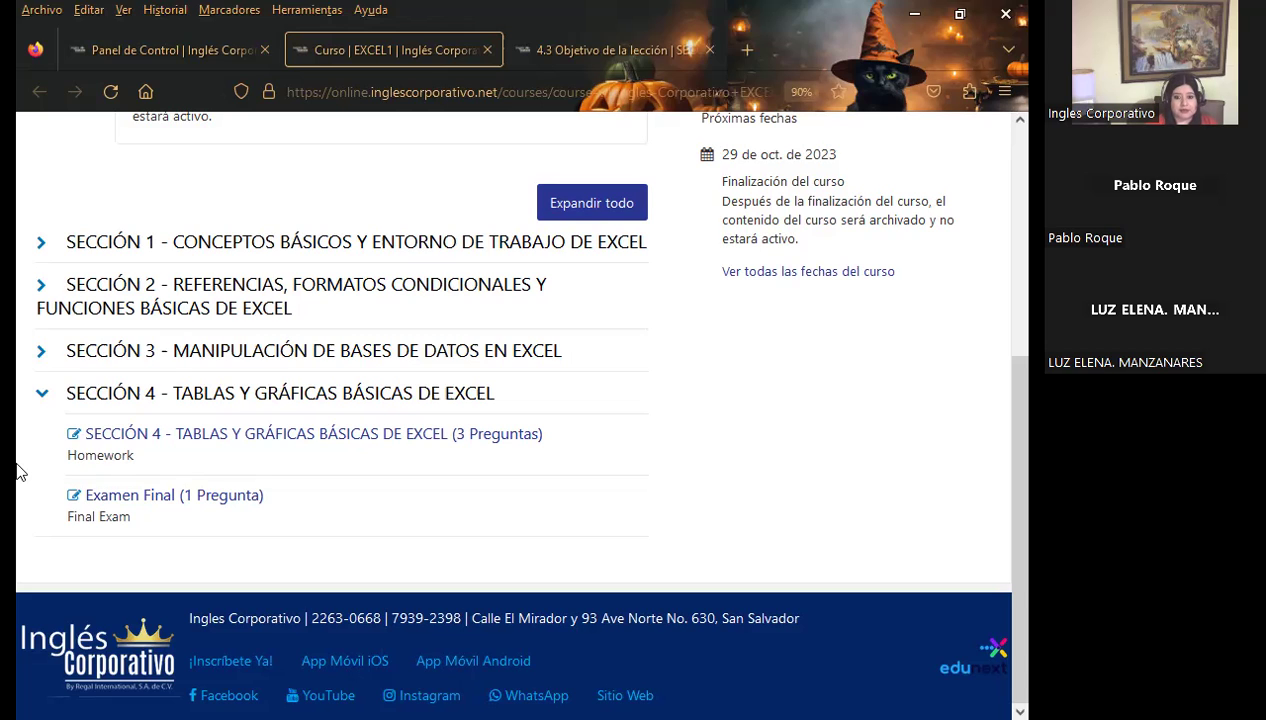
{"action": "scroll", "coordinate": [330, 415], "scroll_direction": "up", "scroll_amount": 4}
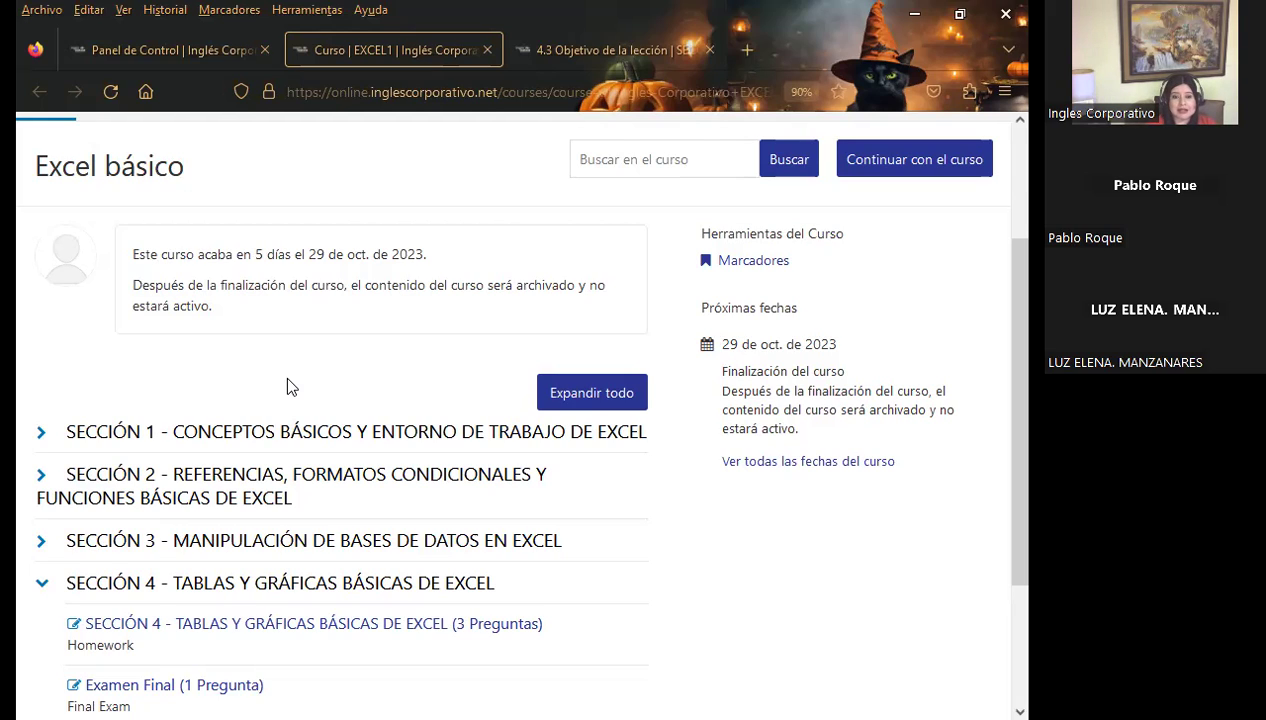
{"action": "scroll", "coordinate": [318, 372], "scroll_direction": "down", "scroll_amount": 2}
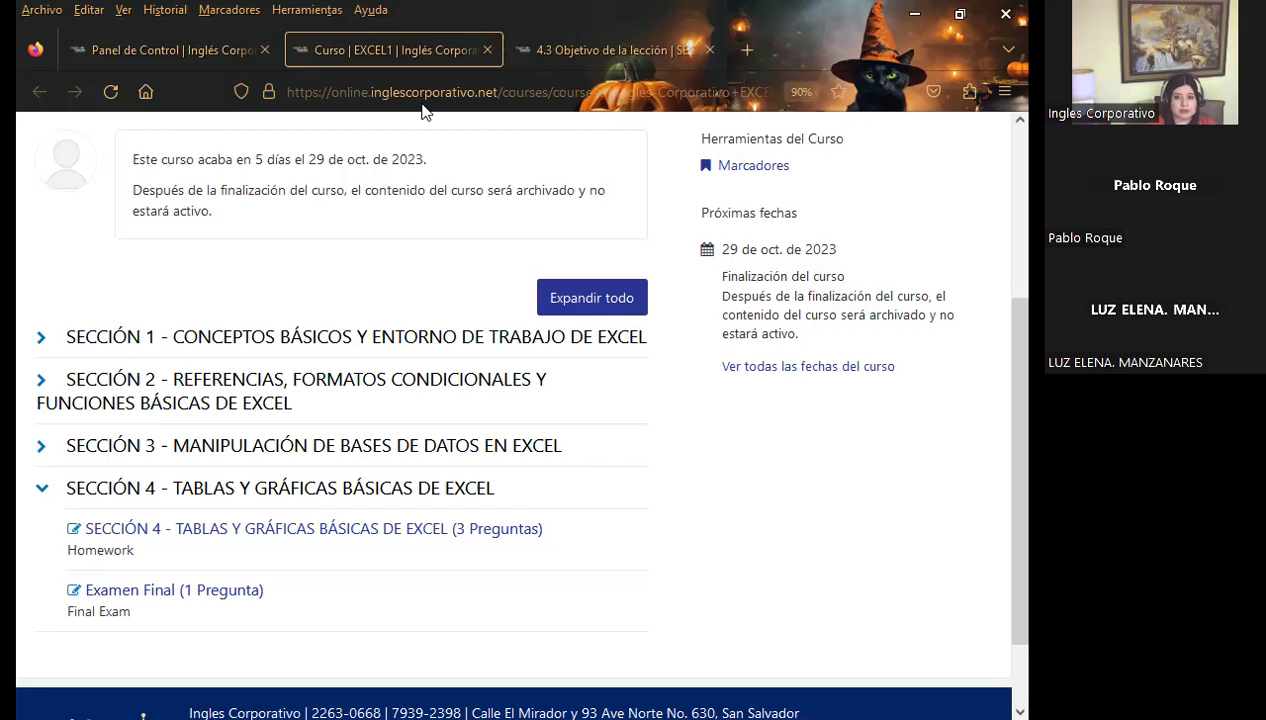
{"action": "left_click", "coordinate": [564, 46]}
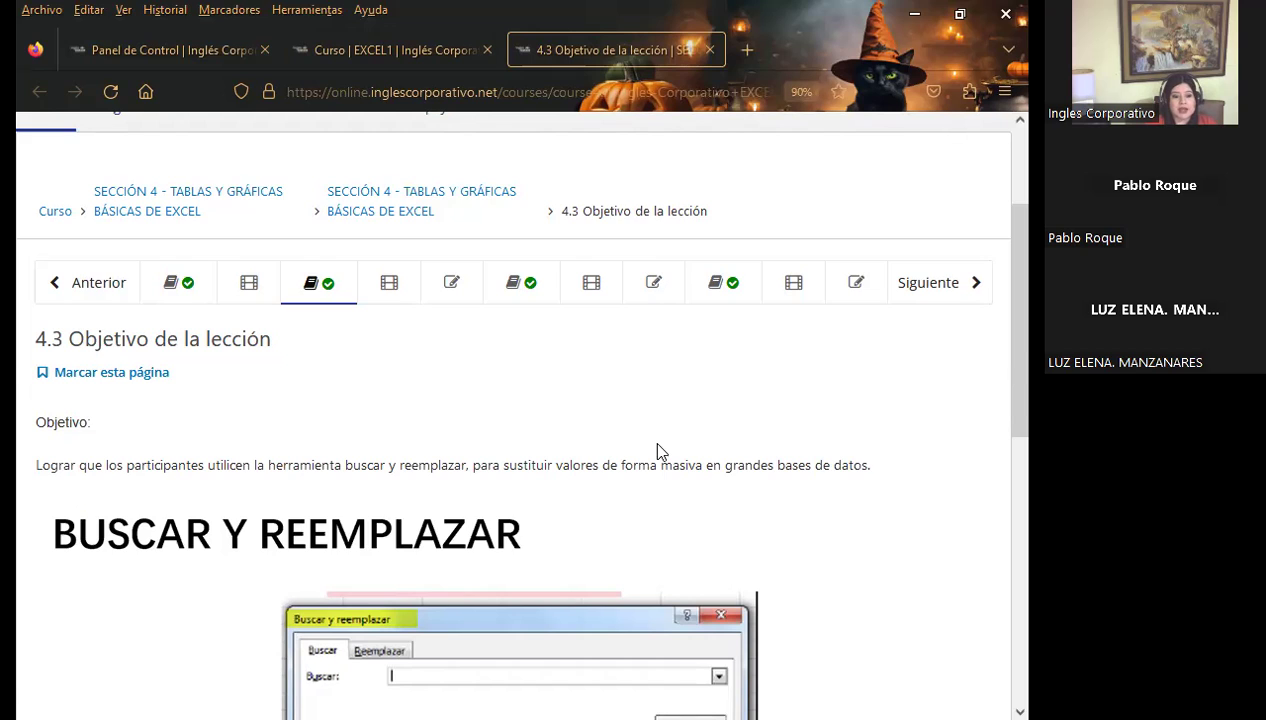
Step: Scroll lesson 4.3 down to the Buscar y reemplazar explanation, then return to the slideshow
{"action": "scroll", "coordinate": [658, 451], "scroll_direction": "down", "scroll_amount": 3}
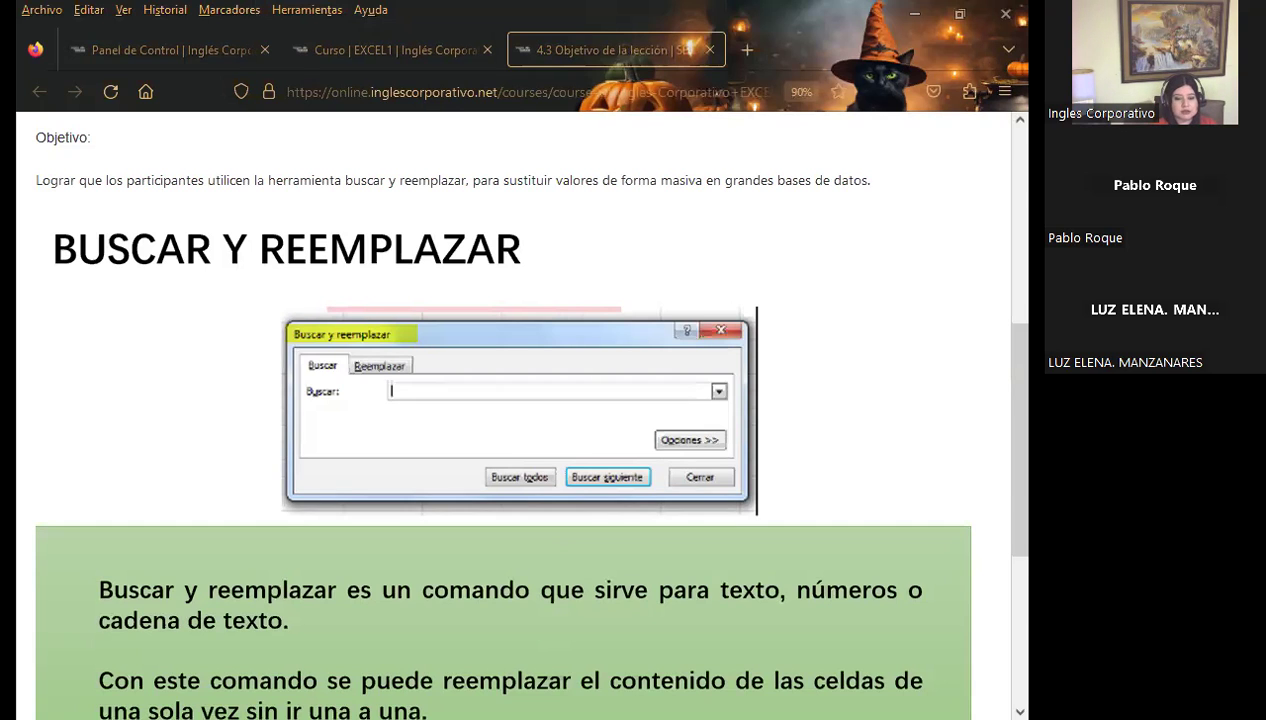
{"action": "key", "text": "alt+Tab"}
Step: Advance past the AGENDA slide to slide 4, the session objective
{"action": "key", "text": "Right"}
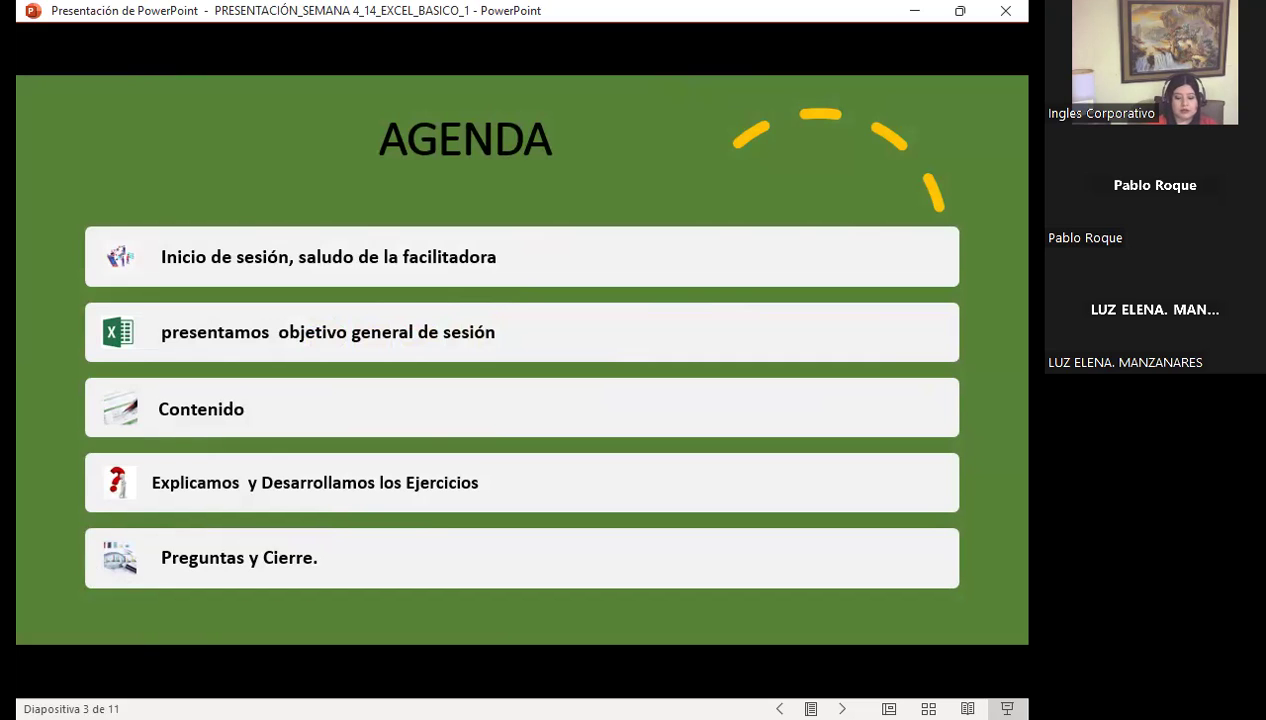
{"action": "key", "text": "Right"}
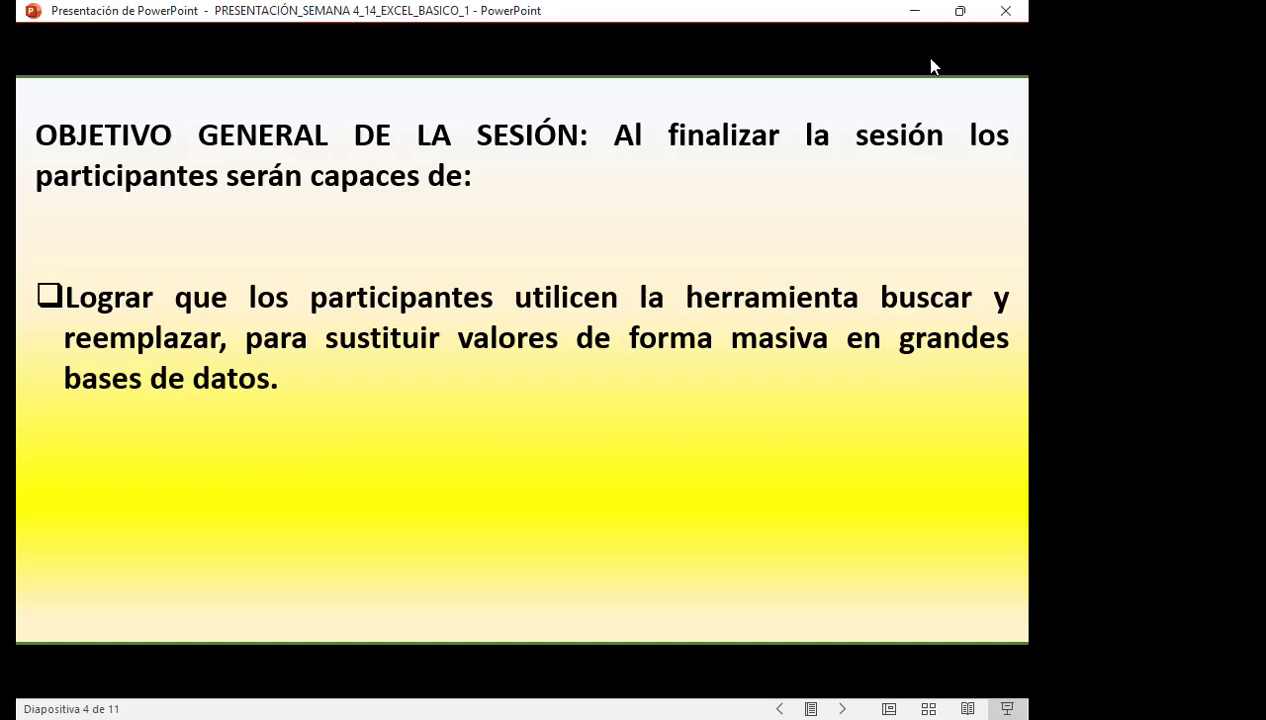
Step: Advance to slide 5, BUSCAR Y REEMPLAZAR
{"action": "key", "text": "Right"}
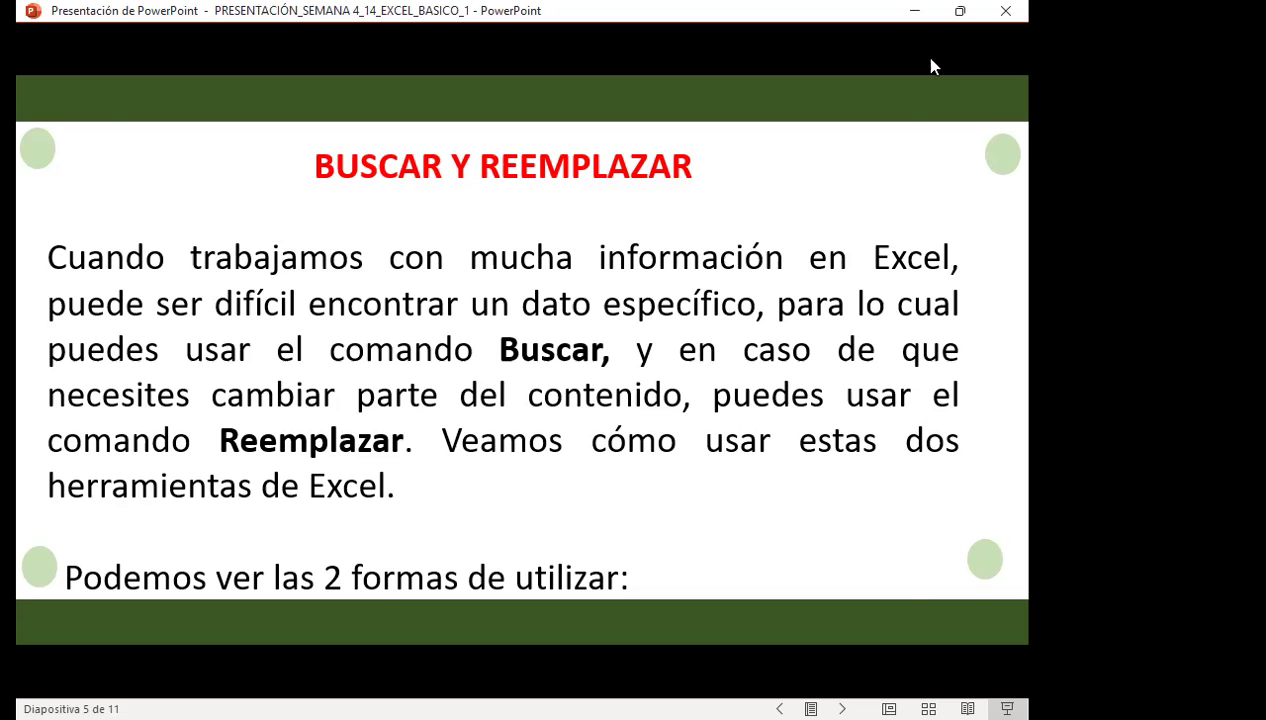
Step: Advance to slide 6 with the Excel screenshot of the find and select options
{"action": "key", "text": "Right"}
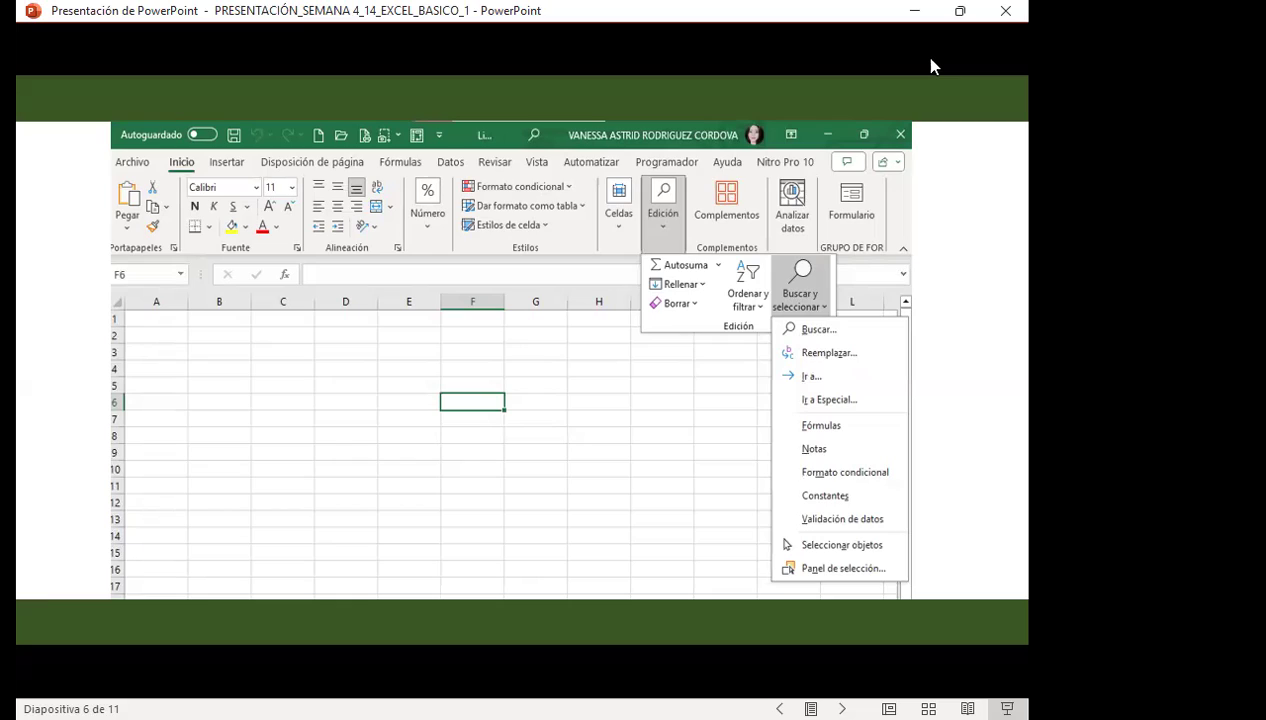
Step: Advance to slide 7 showing the compact and expanded Buscar y reemplazar dialogs
{"action": "key", "text": "Right"}
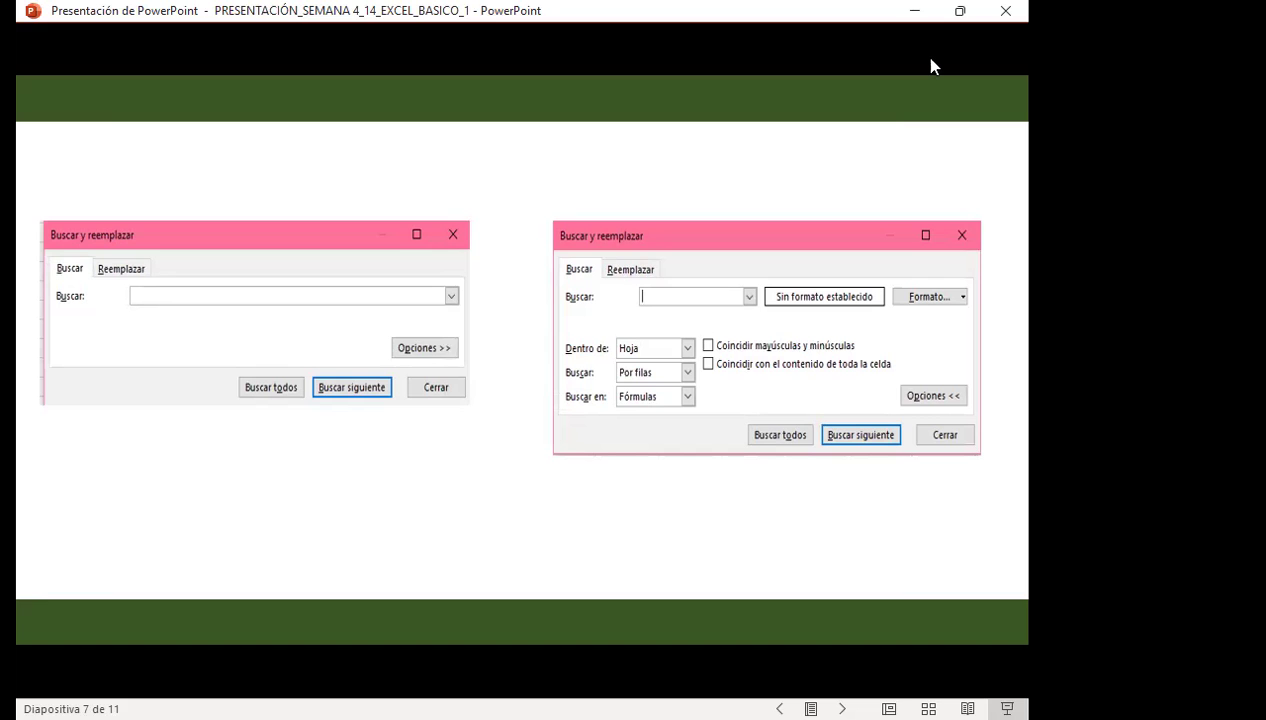
Step: Move to slide 8, EJERCICIOS A TRABAJAR, then switch to the Excel exercise workbook
{"action": "key", "text": "Right"}
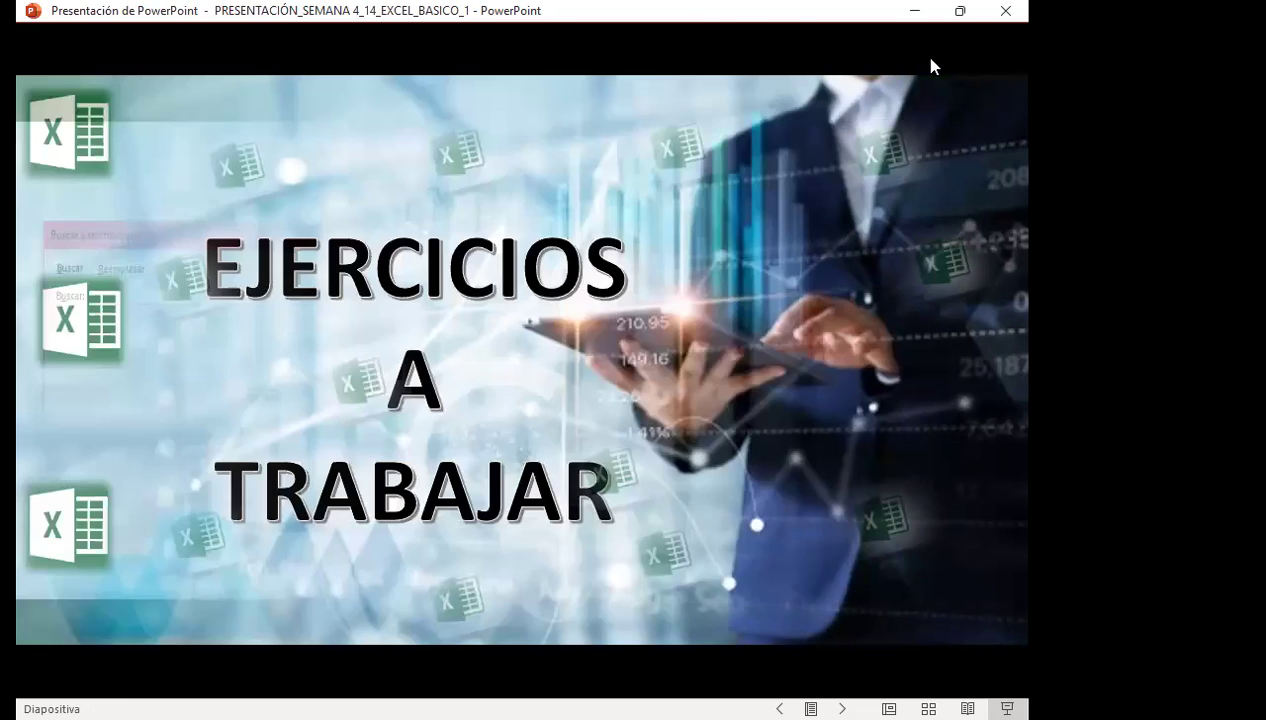
{"action": "key", "text": "Left"}
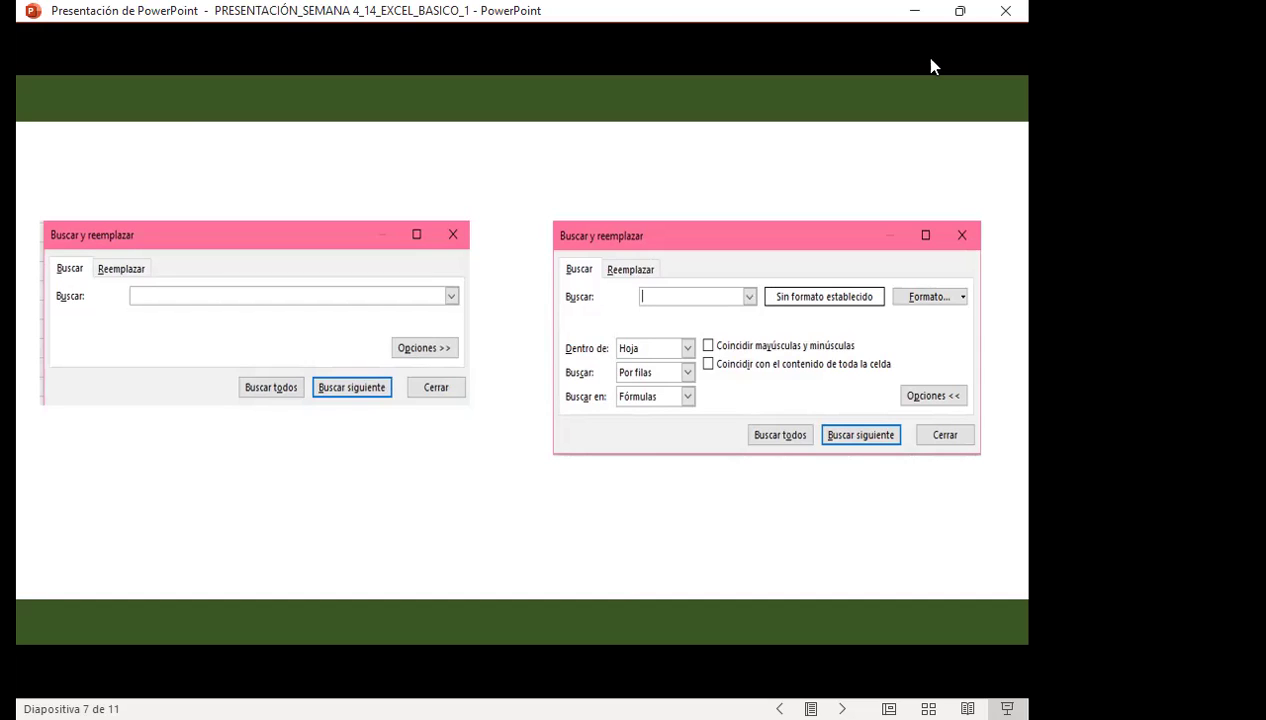
{"action": "left_click", "coordinate": [930, 59]}
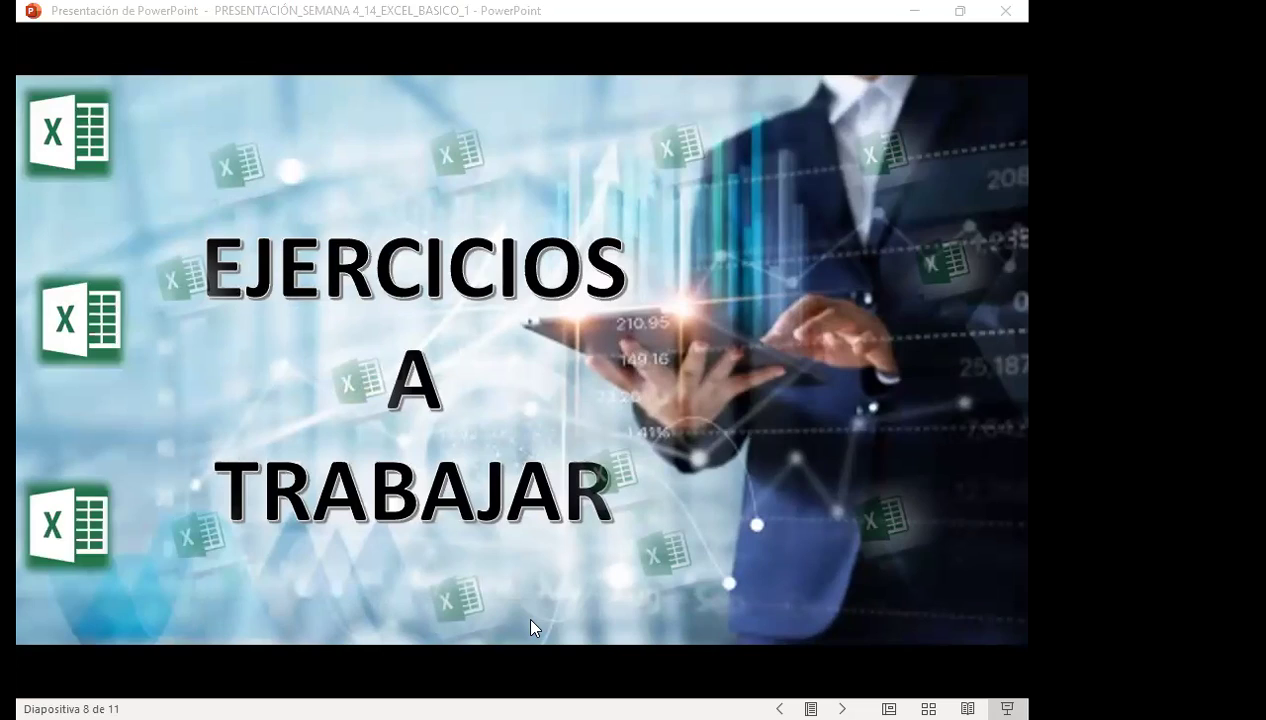
{"action": "key", "text": "alt+Tab"}
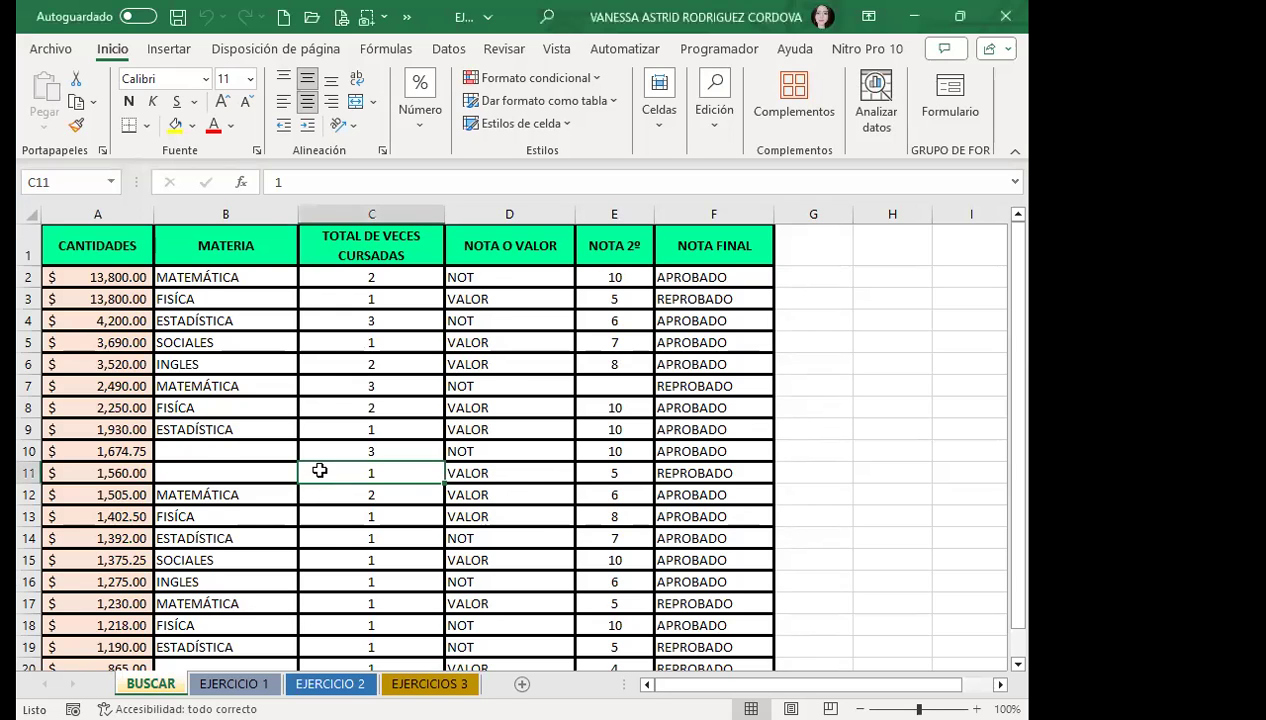
{"action": "scroll", "coordinate": [523, 333], "scroll_direction": "down", "scroll_amount": 2}
{"action": "scroll", "coordinate": [531, 359], "scroll_direction": "down", "scroll_amount": 2}
{"action": "scroll", "coordinate": [531, 359], "scroll_direction": "up", "scroll_amount": 3}
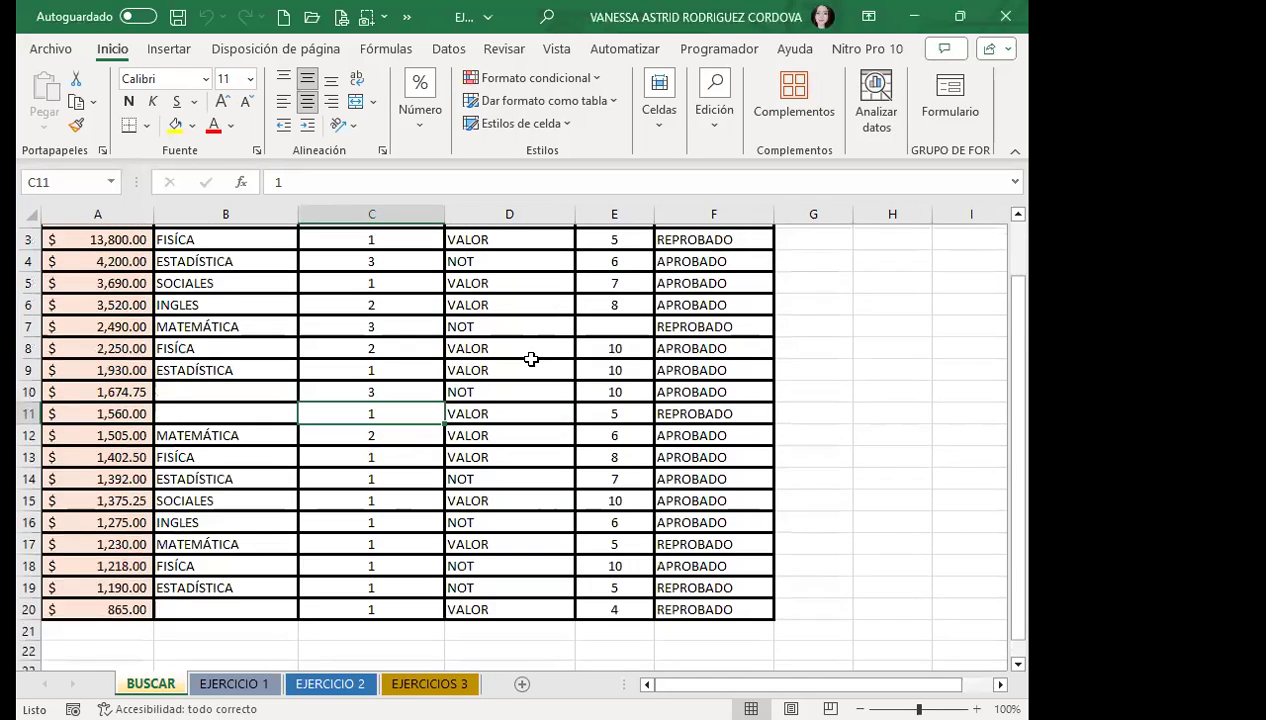
{"action": "scroll", "coordinate": [531, 359], "scroll_direction": "up", "scroll_amount": 1}
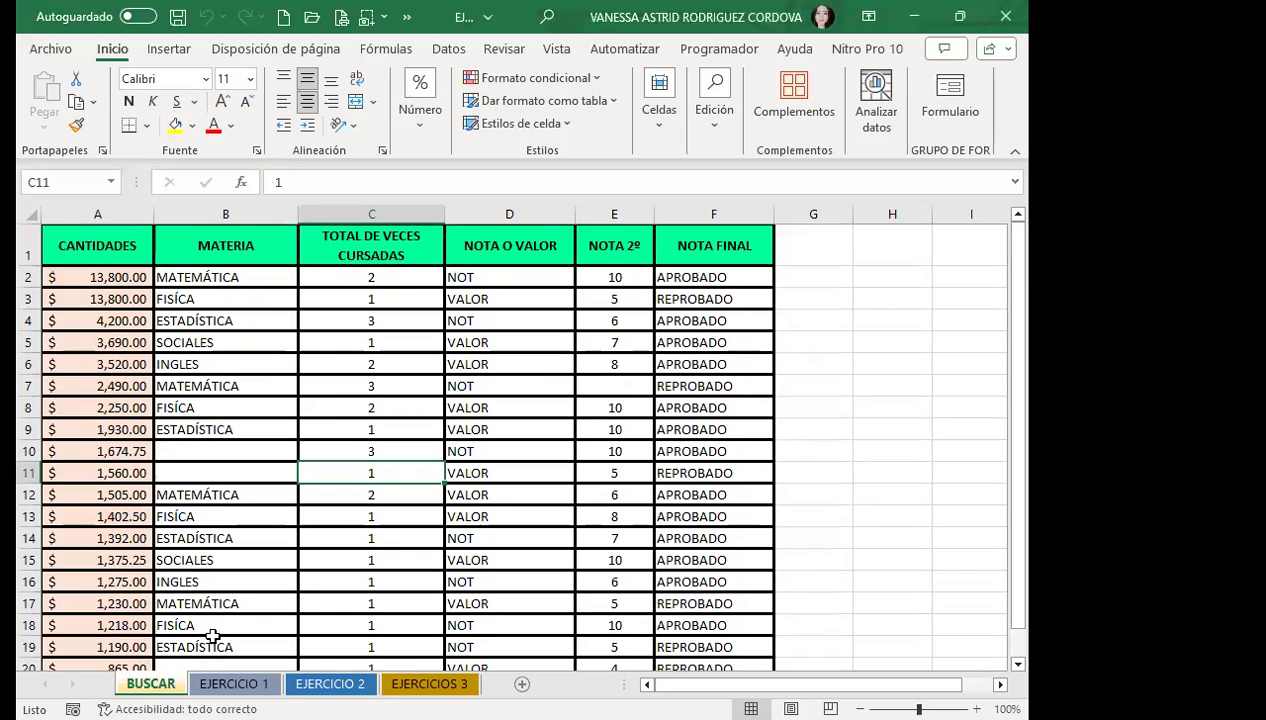
{"action": "left_click", "coordinate": [234, 683]}
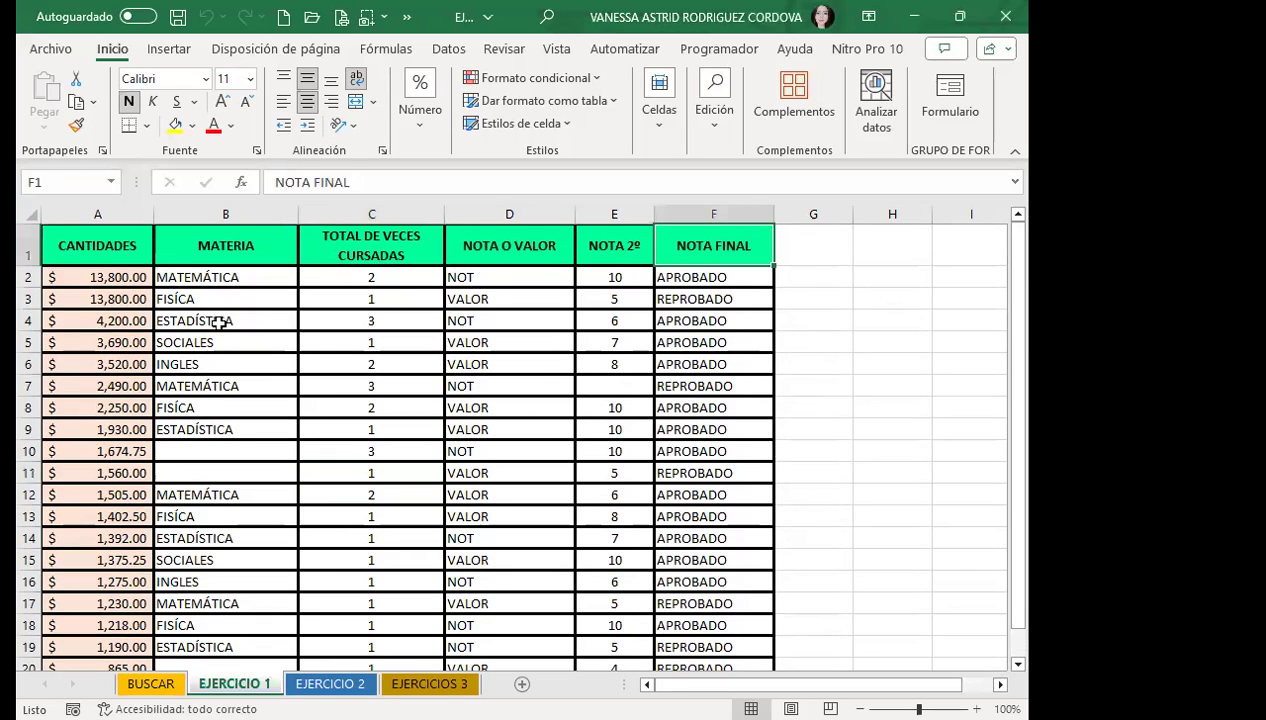
{"action": "key", "text": "ctrl+Page_Up"}
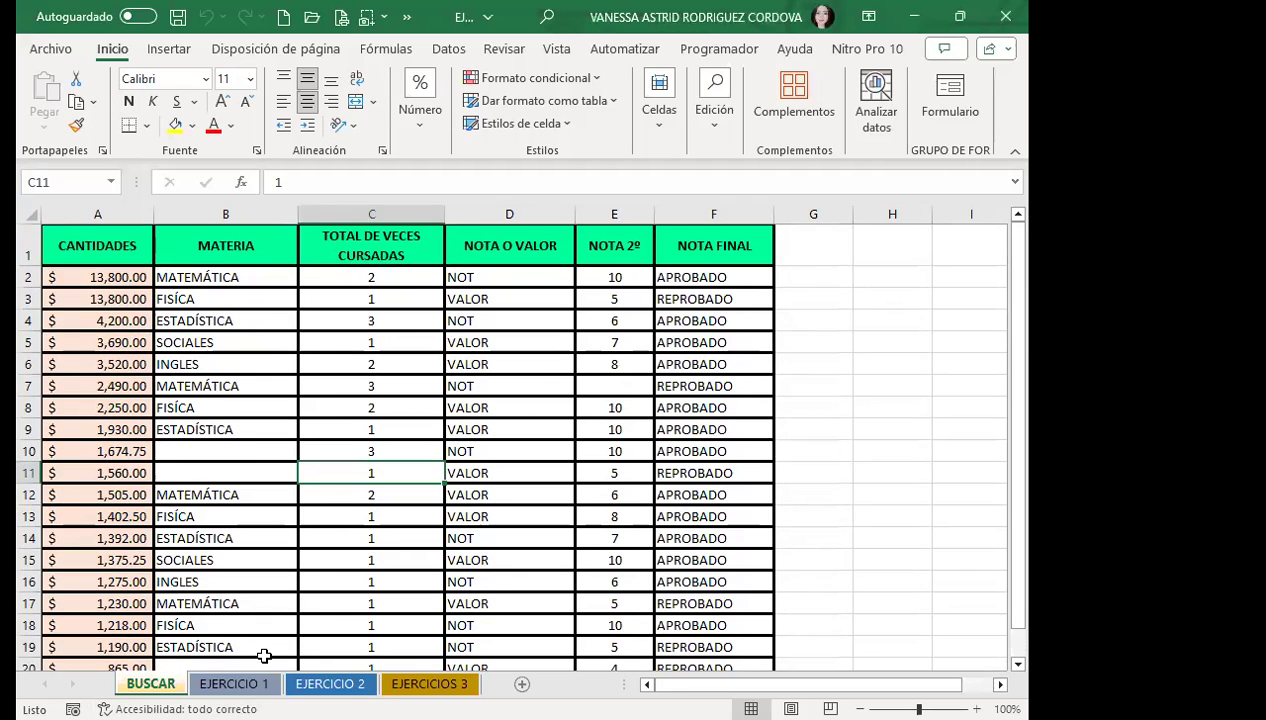
{"action": "left_click", "coordinate": [227, 683]}
{"action": "left_click", "coordinate": [332, 683]}
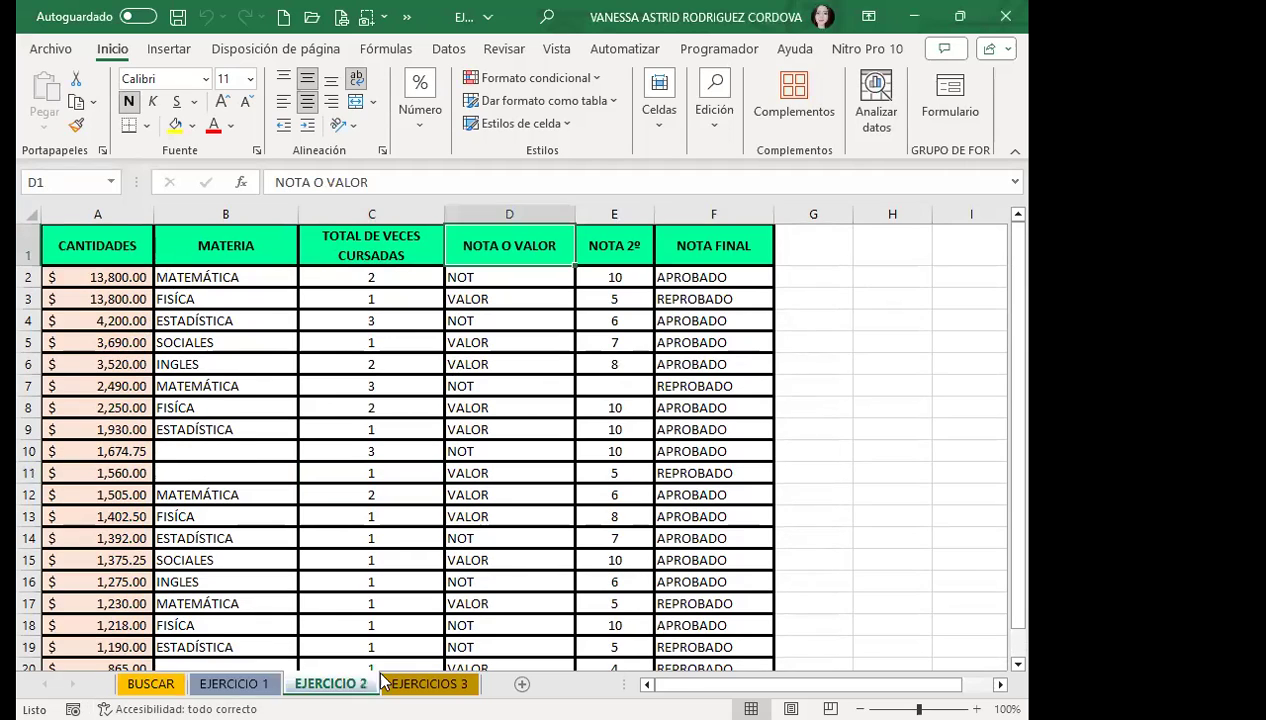
{"action": "left_click", "coordinate": [420, 683]}
{"action": "left_click", "coordinate": [150, 683]}
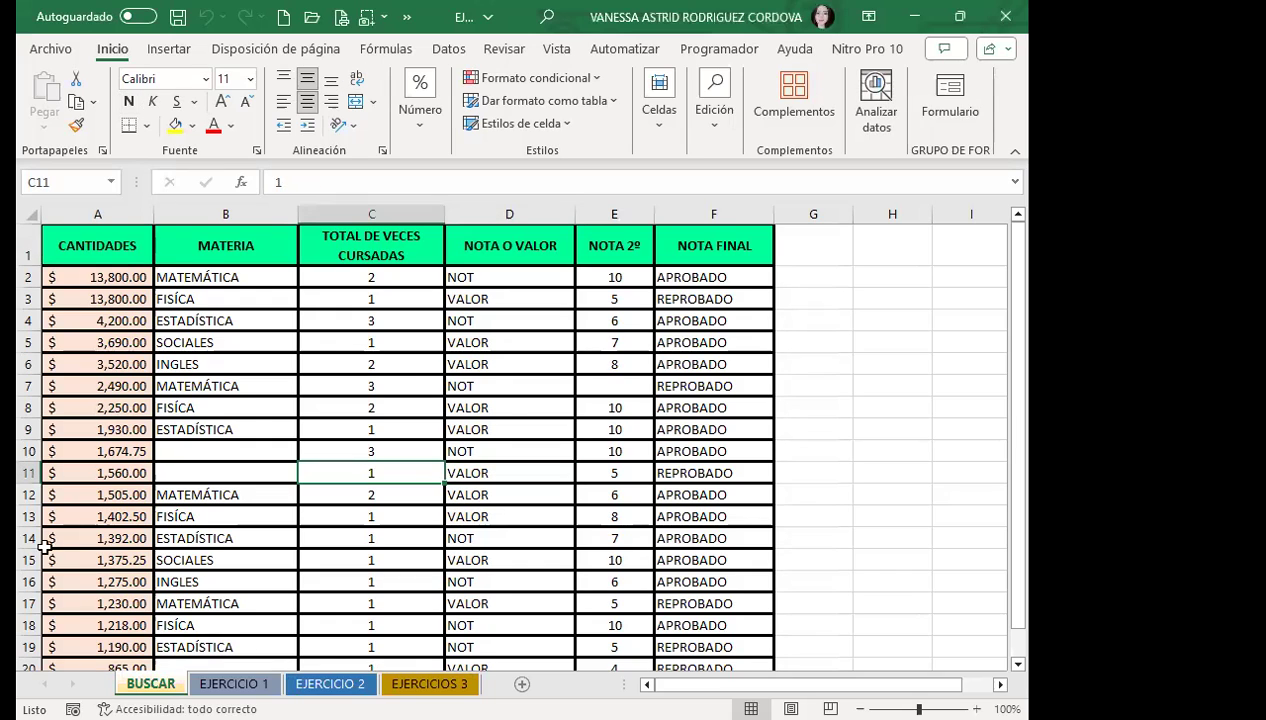
{"action": "left_click", "coordinate": [245, 245]}
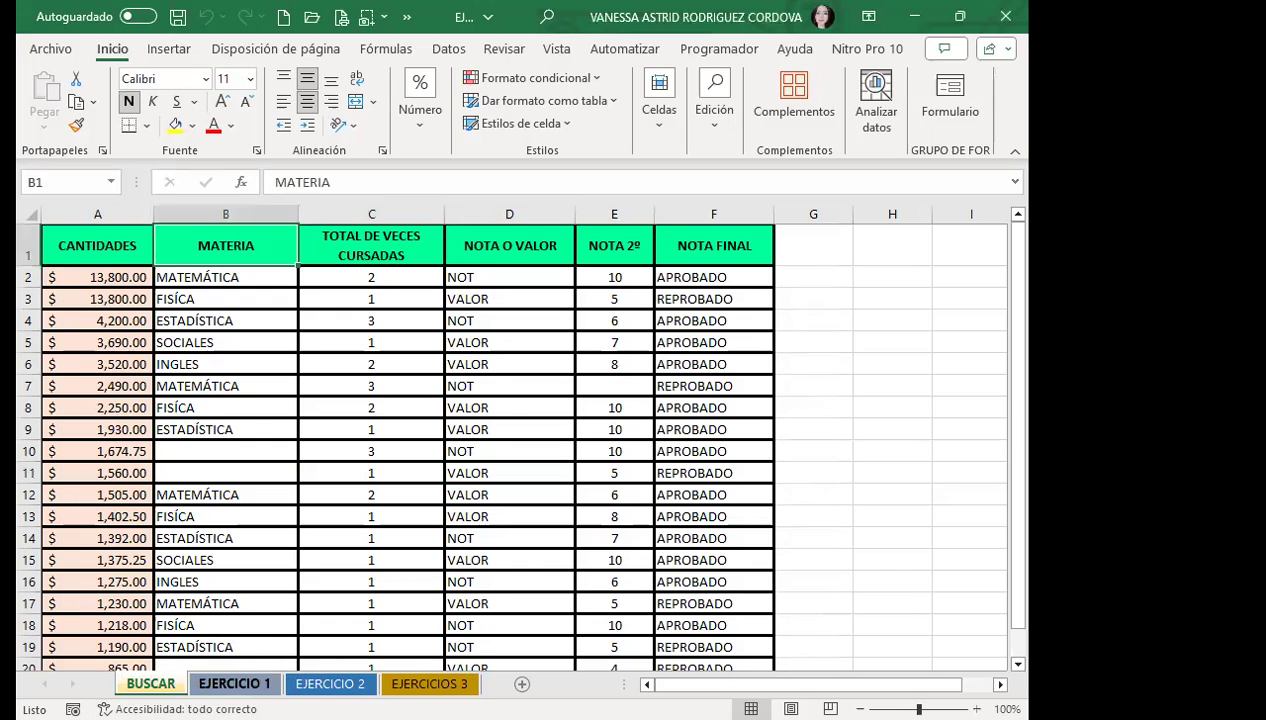
{"action": "left_click", "coordinate": [233, 683]}
{"action": "left_click", "coordinate": [330, 683]}
{"action": "key", "text": "ctrl+Page_Down"}
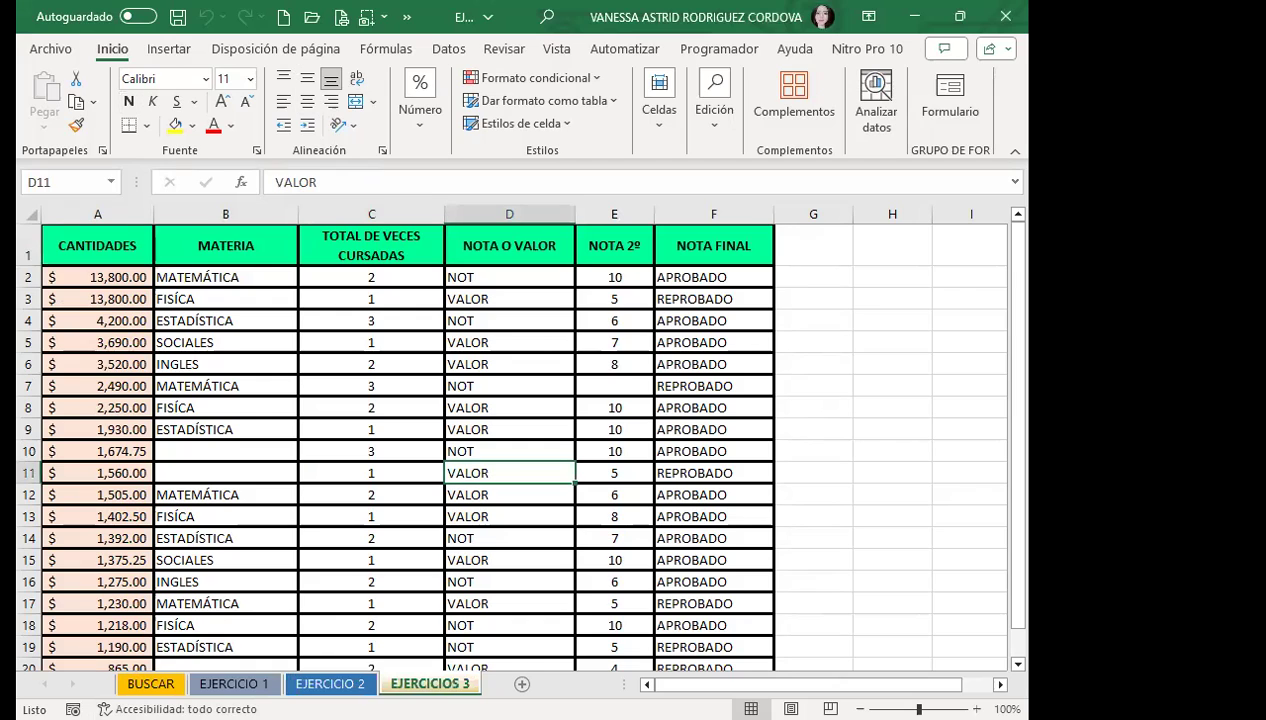
{"action": "left_click", "coordinate": [233, 683]}
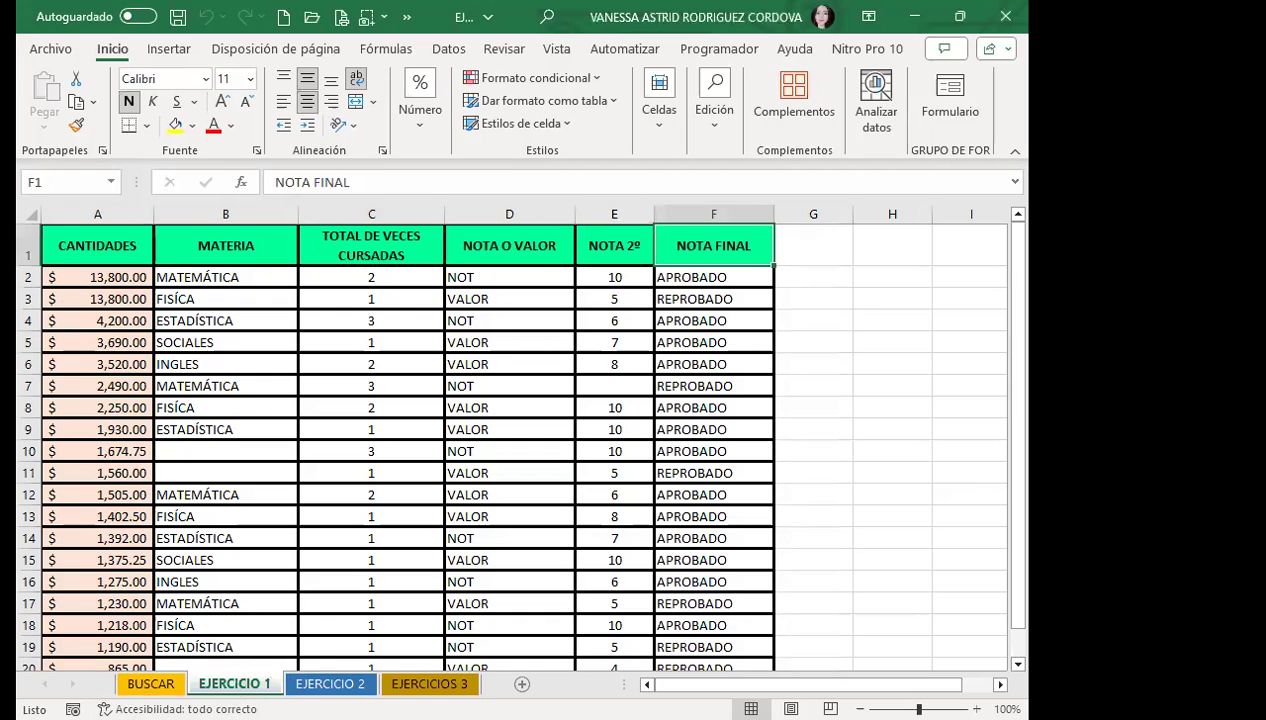
{"action": "left_click", "coordinate": [160, 686]}
{"action": "key", "text": "ctrl+Page_Down"}
{"action": "key", "text": "ctrl+Page_Down"}
{"action": "key", "text": "ctrl+Page_Down"}
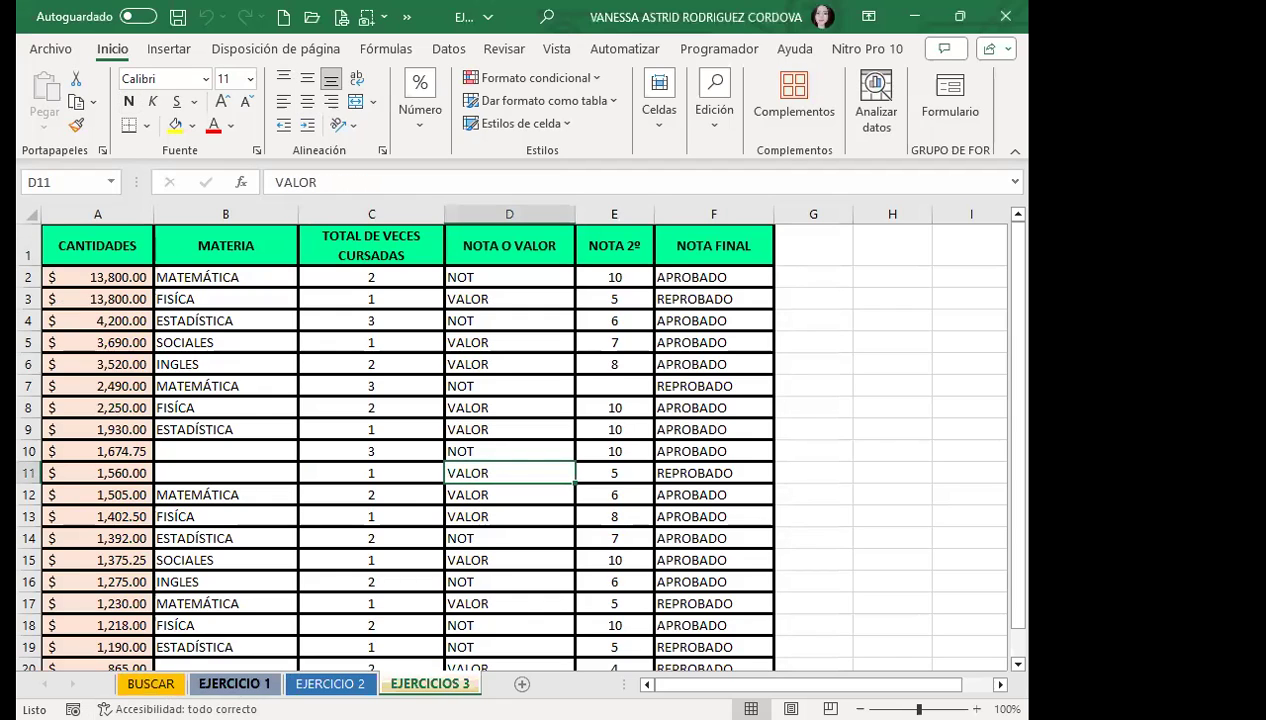
{"action": "left_click", "coordinate": [240, 683]}
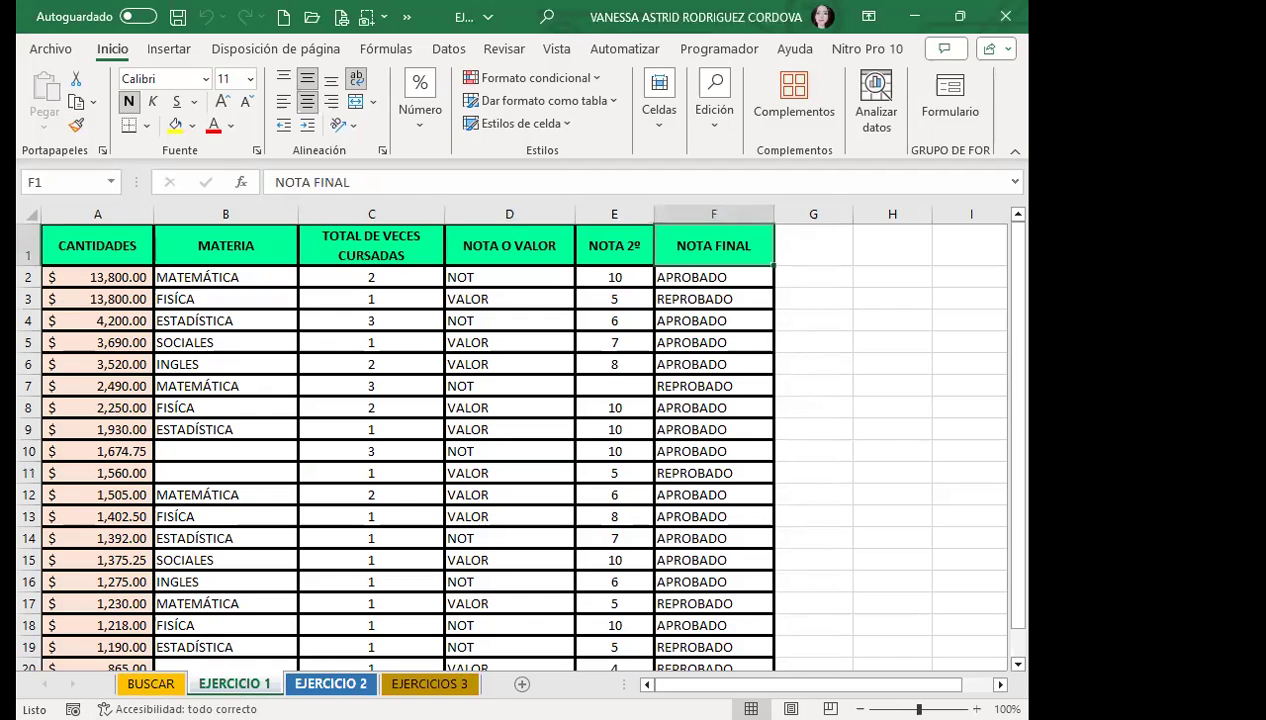
{"action": "left_click", "coordinate": [330, 683]}
{"action": "left_click", "coordinate": [418, 680]}
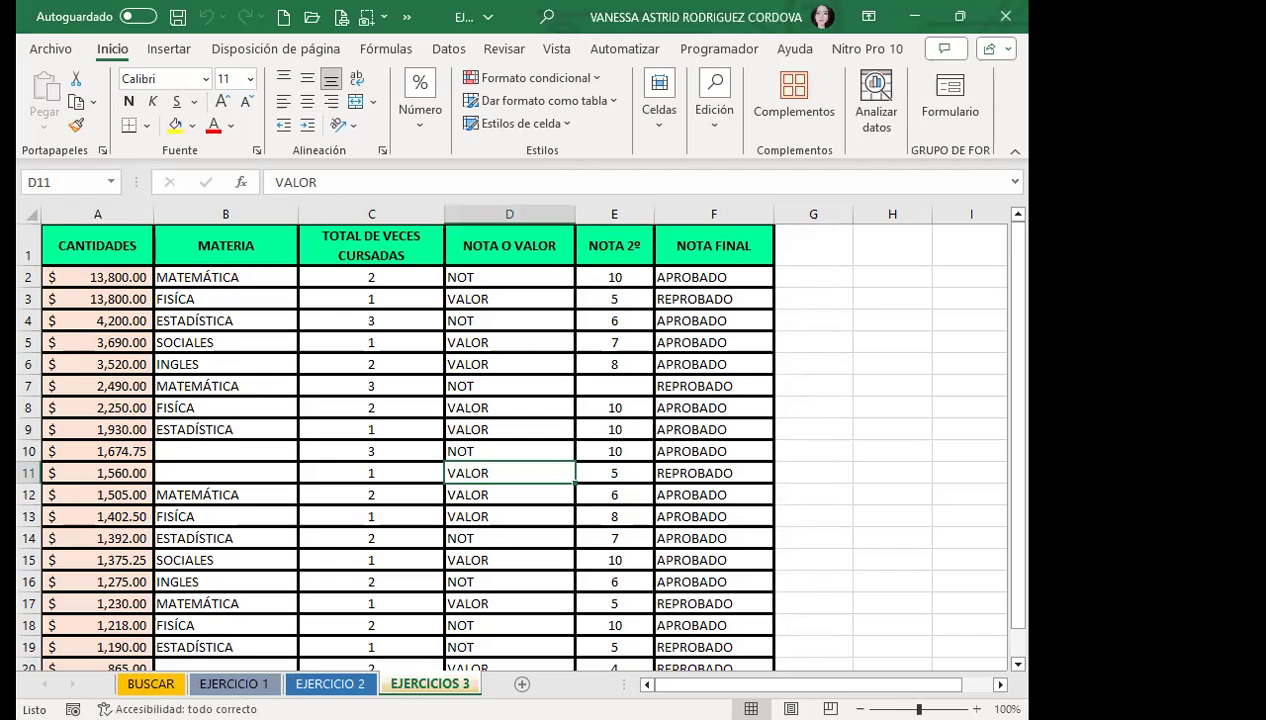
{"action": "left_click", "coordinate": [150, 683]}
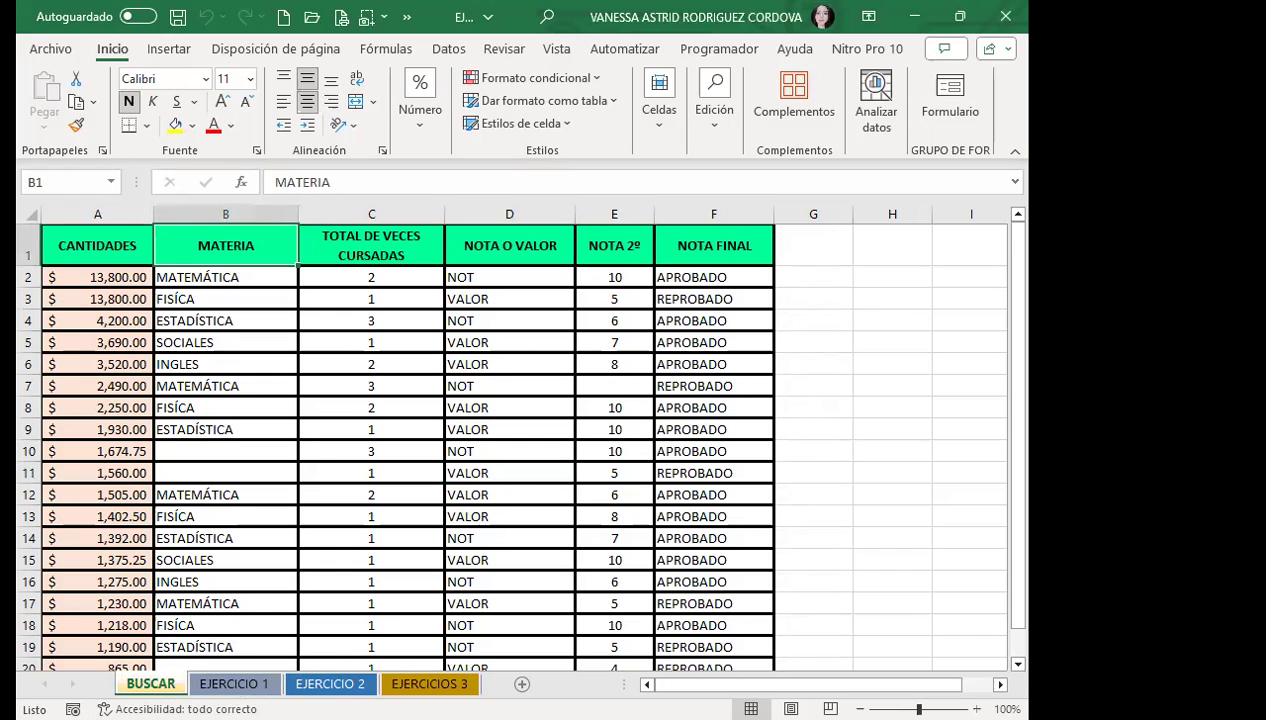
{"action": "left_click", "coordinate": [430, 683]}
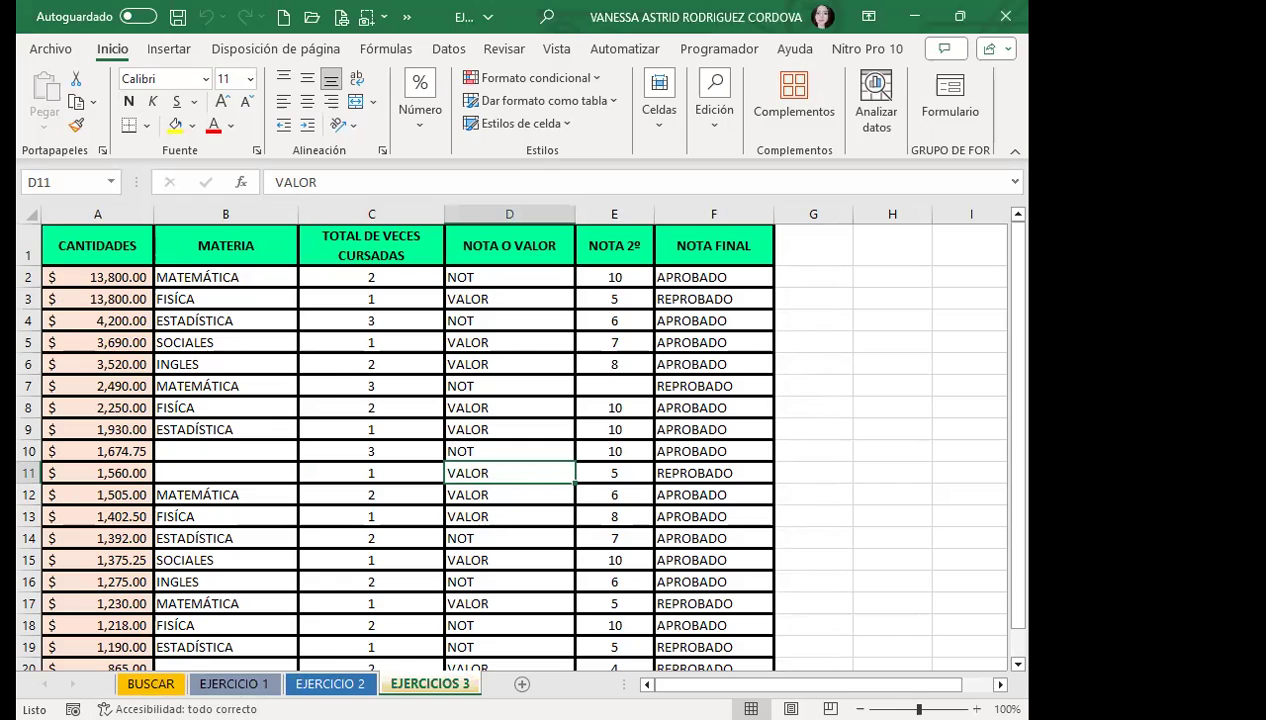
{"action": "left_click", "coordinate": [333, 387]}
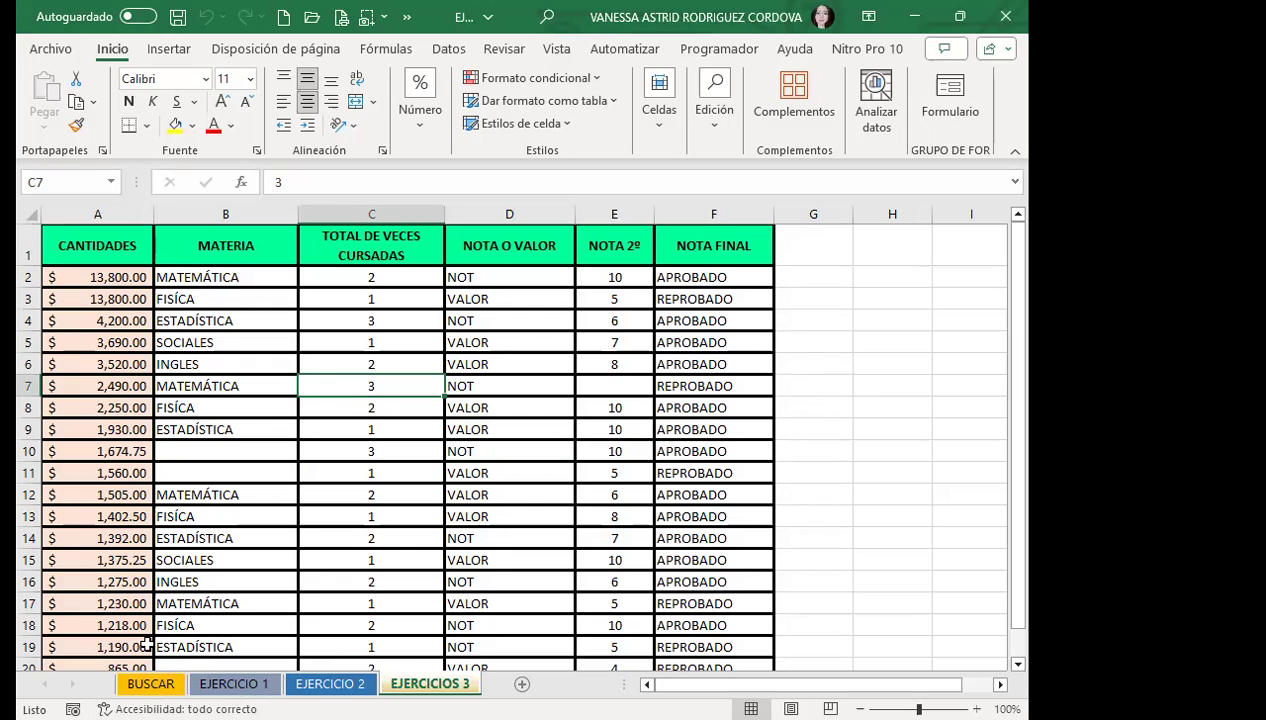
Step: Switch to the BUSCAR sheet with its grades and APROBADO/REPROBADO table
{"action": "left_click", "coordinate": [150, 683]}
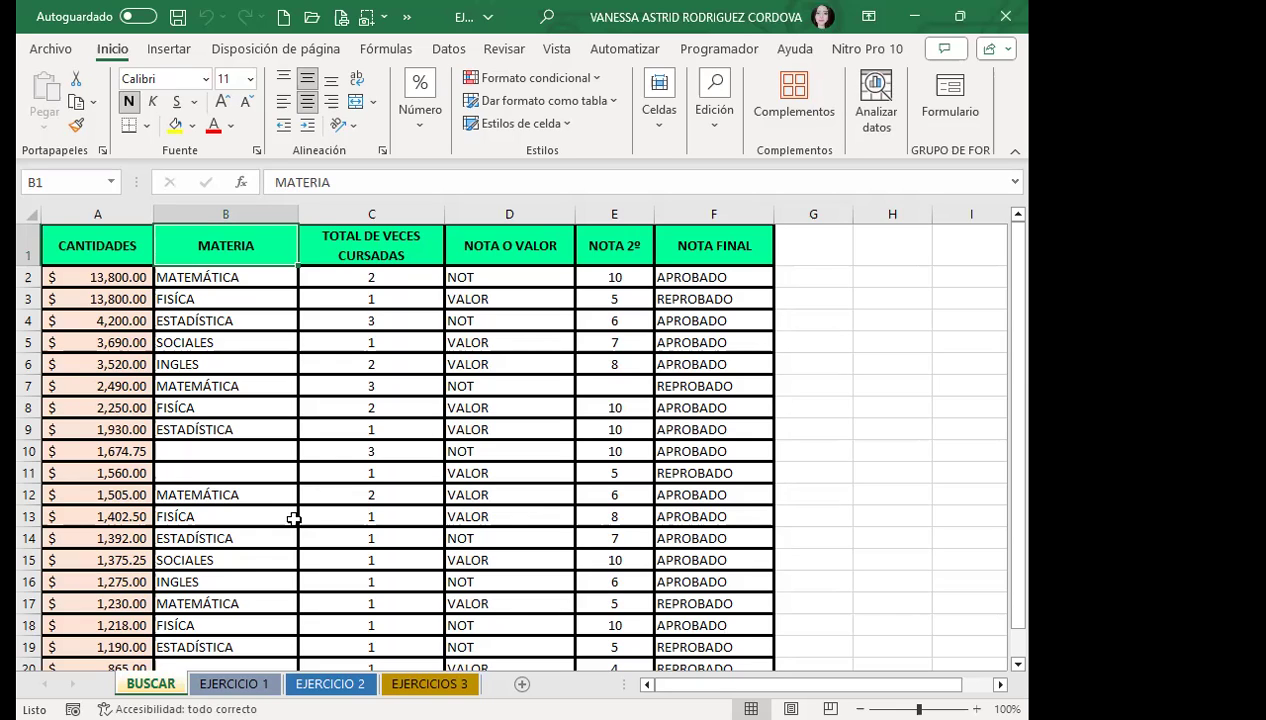
{"action": "left_click", "coordinate": [81, 379]}
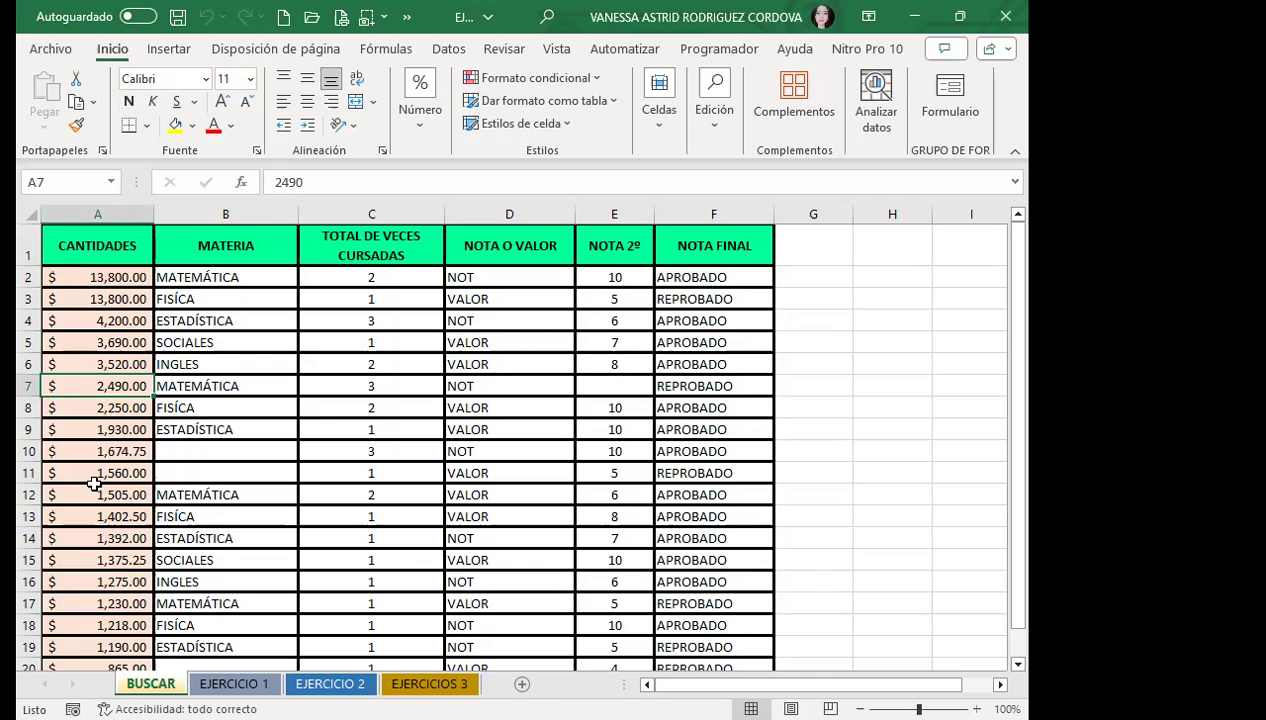
{"action": "scroll", "coordinate": [93, 484], "scroll_direction": "down", "scroll_amount": 3}
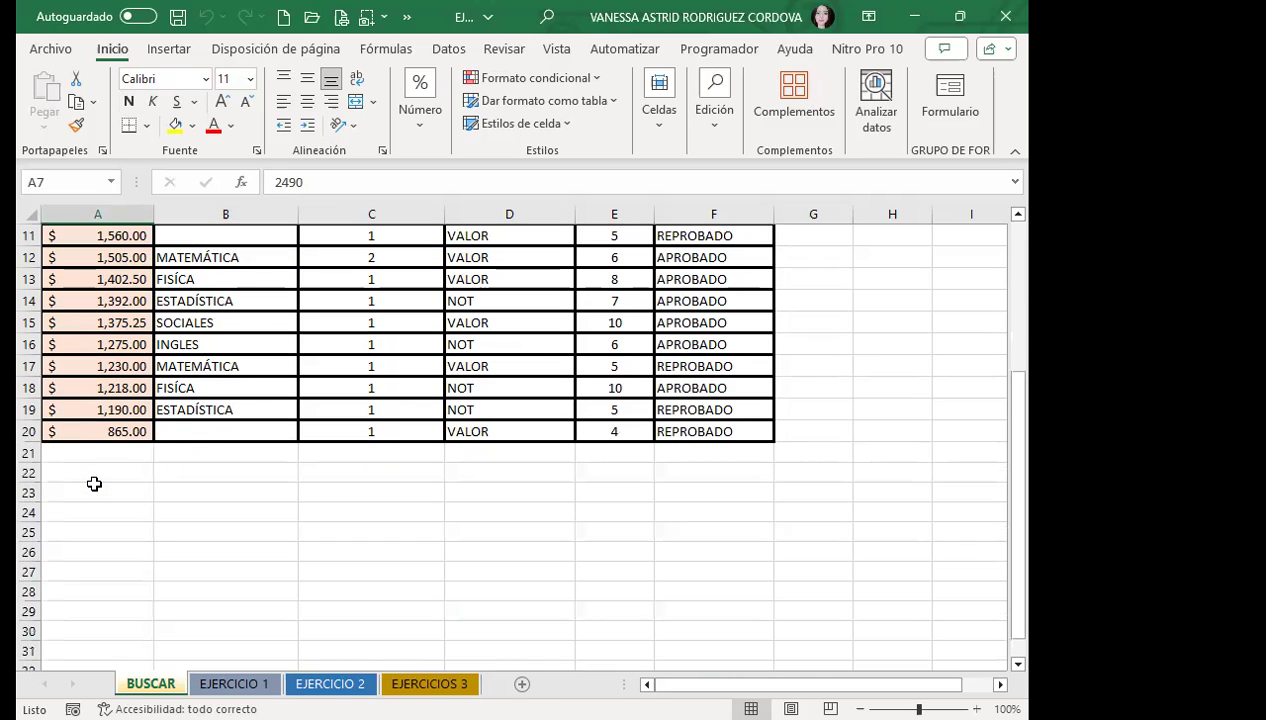
{"action": "left_click", "coordinate": [82, 433]}
{"action": "scroll", "coordinate": [82, 433], "scroll_direction": "up", "scroll_amount": 3}
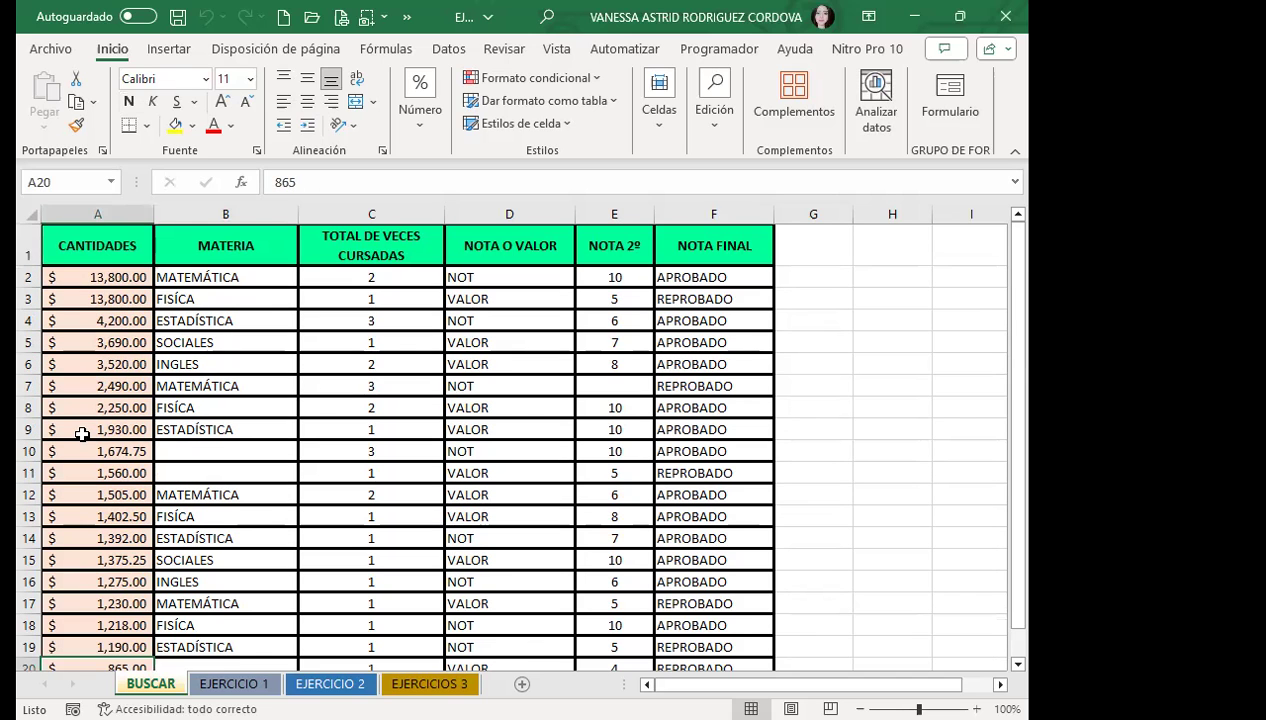
{"action": "left_click", "coordinate": [88, 242]}
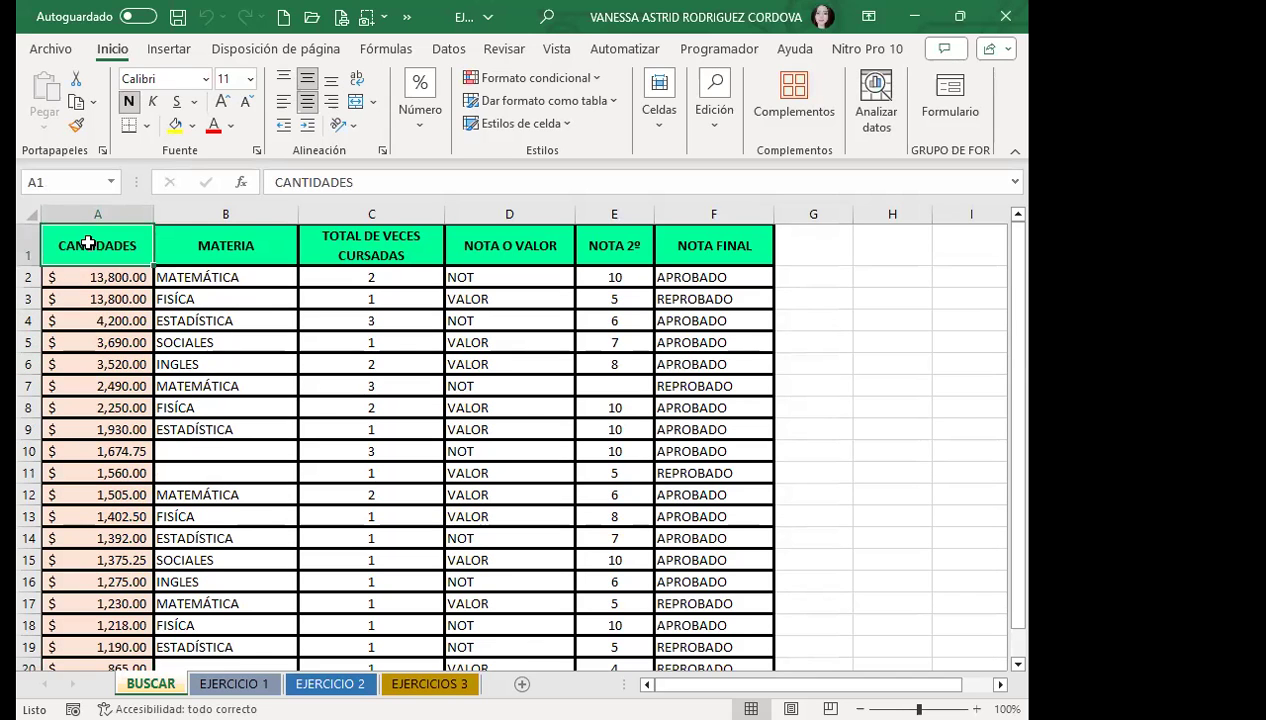
{"action": "left_click", "coordinate": [31, 232]}
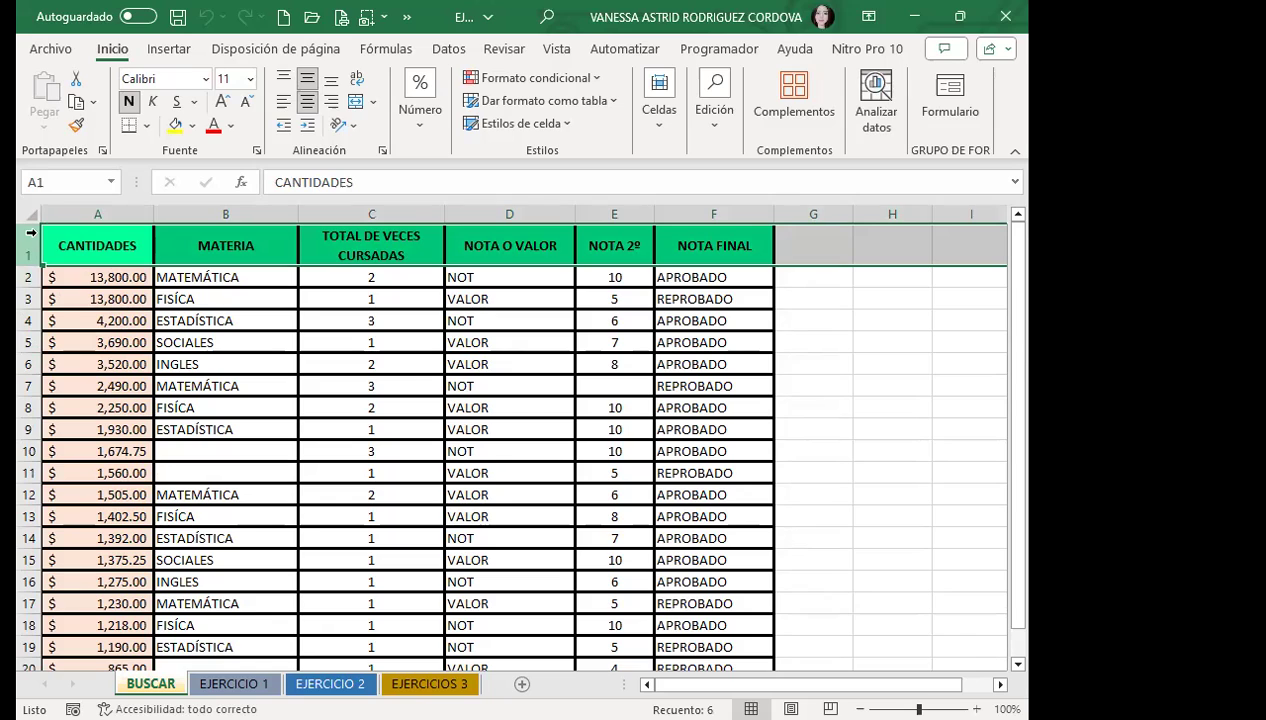
{"action": "left_click", "coordinate": [244, 280]}
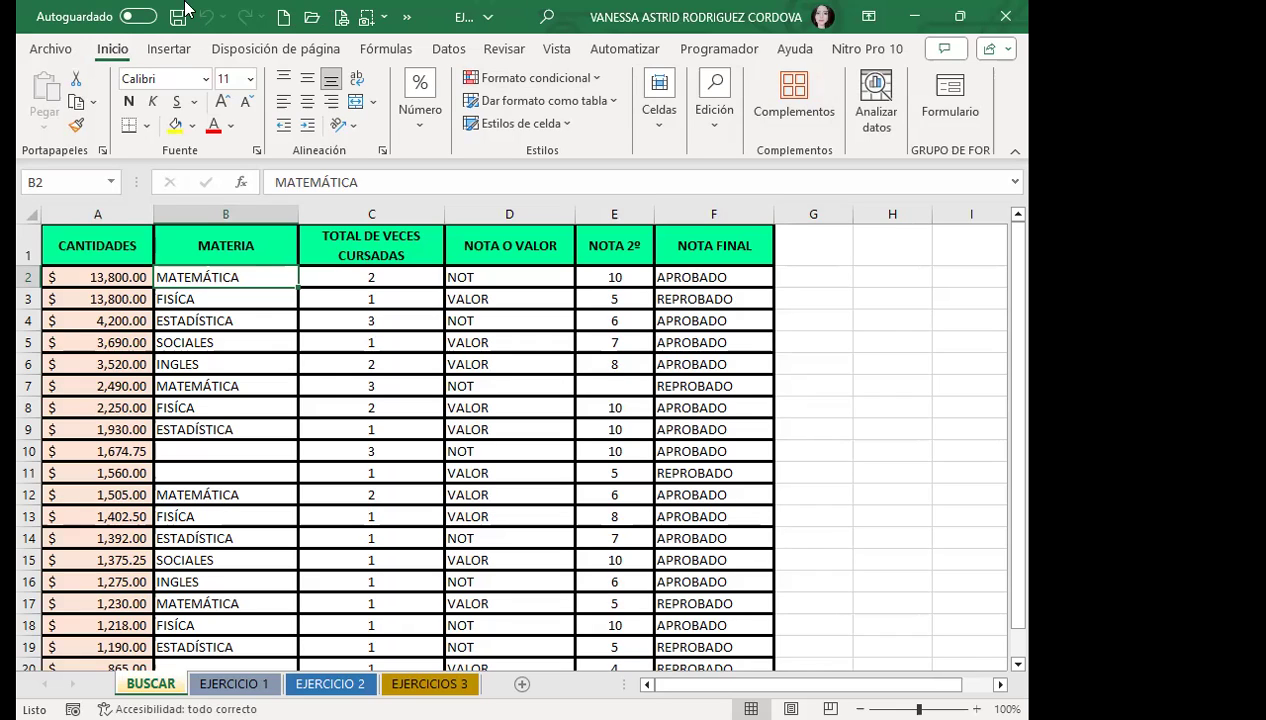
Step: Try Buscar y seleccionar > Buscar, close it, and open the Reemplazar tab instead
{"action": "left_click", "coordinate": [720, 128]}
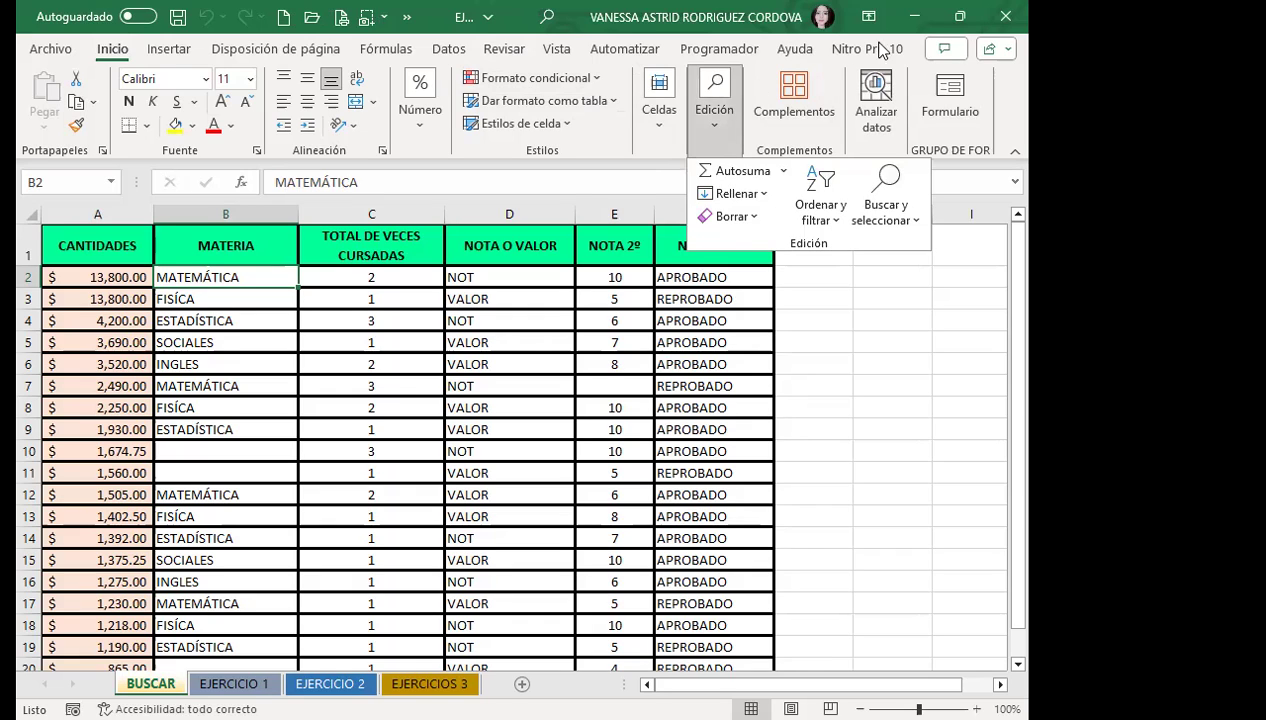
{"action": "left_click", "coordinate": [914, 216]}
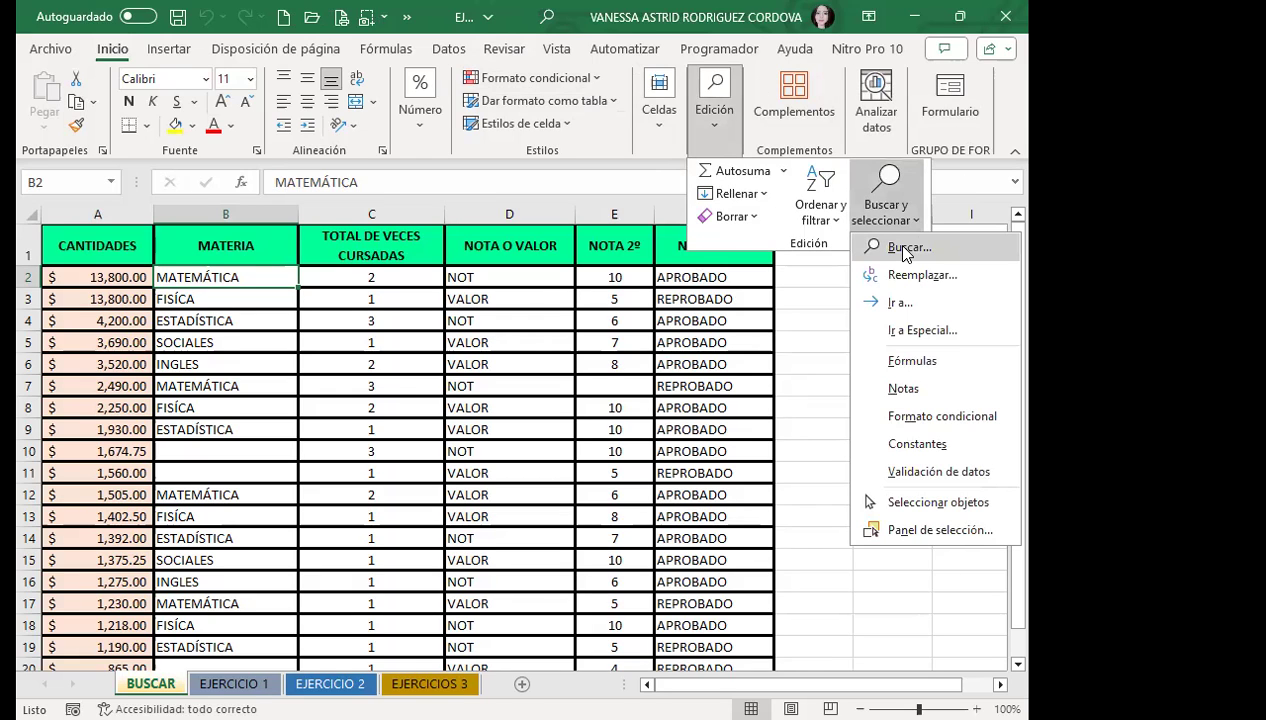
{"action": "left_click", "coordinate": [906, 254]}
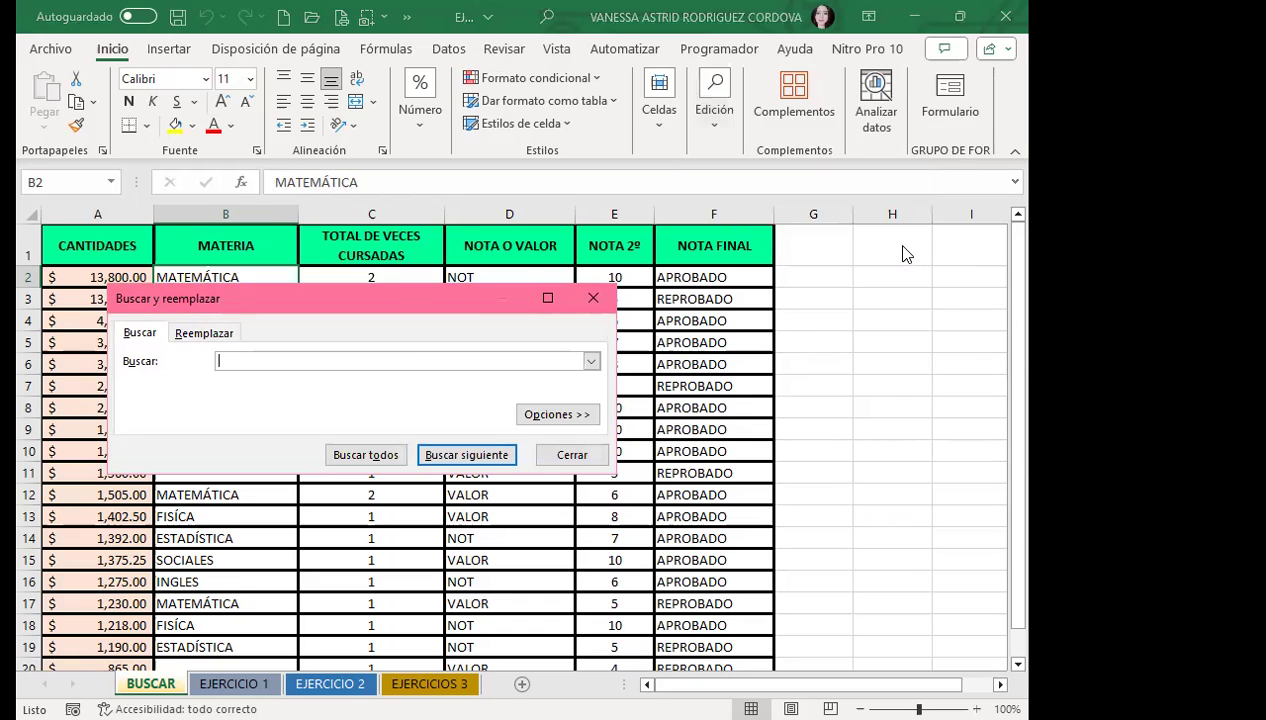
{"action": "left_click", "coordinate": [593, 297]}
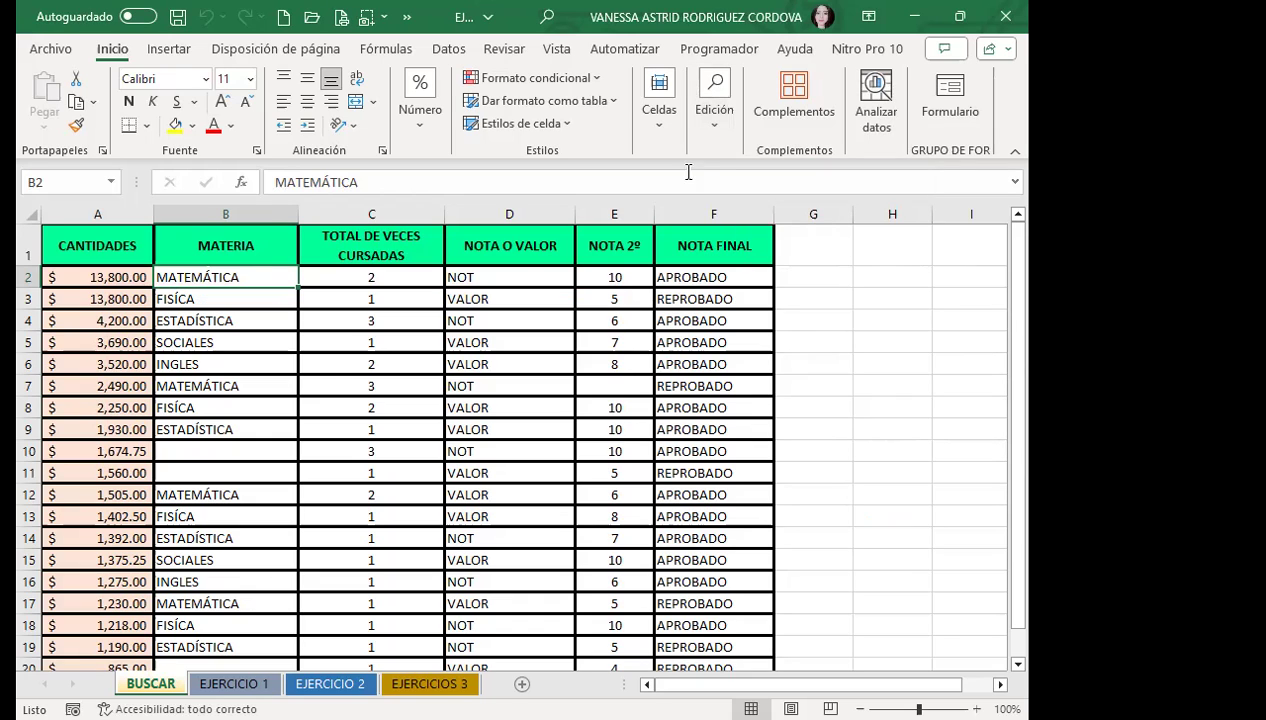
{"action": "left_click", "coordinate": [714, 108]}
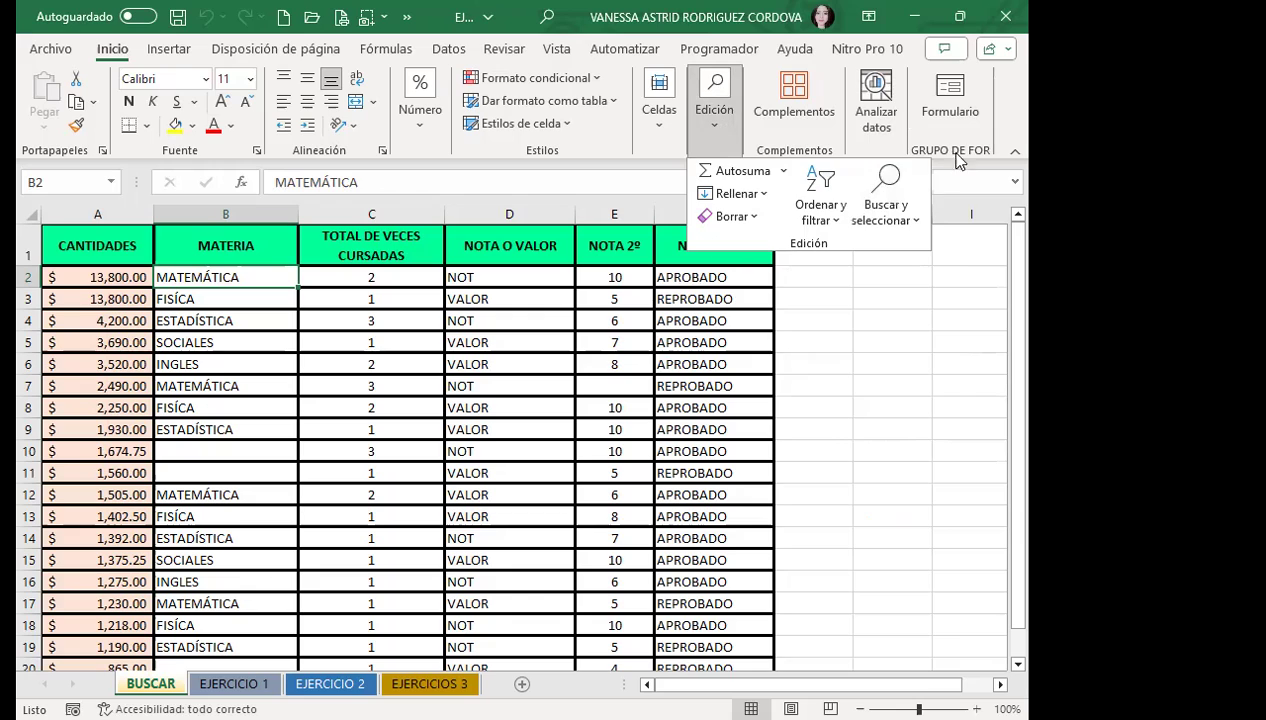
{"action": "left_click", "coordinate": [913, 212]}
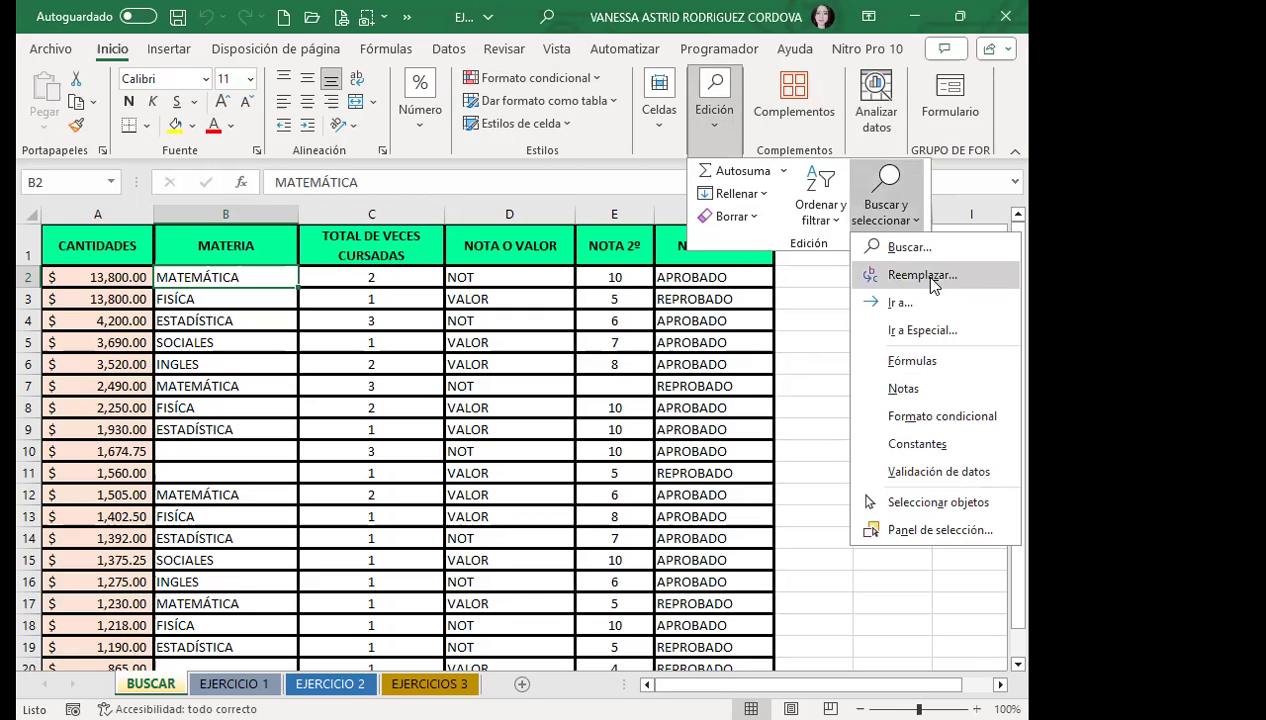
{"action": "left_click", "coordinate": [928, 277]}
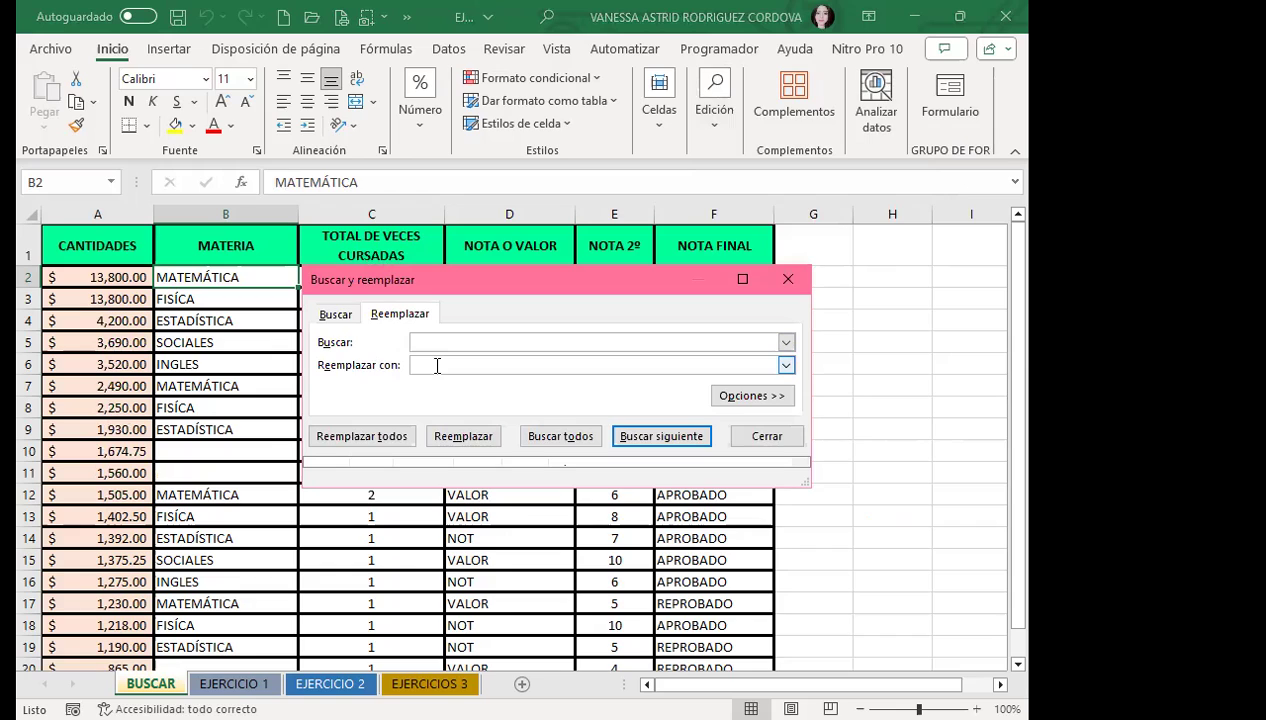
Step: Expand the dialog's options, keeping the search within this sheet and by rows
{"action": "left_click", "coordinate": [437, 365]}
{"action": "left_click", "coordinate": [757, 397]}
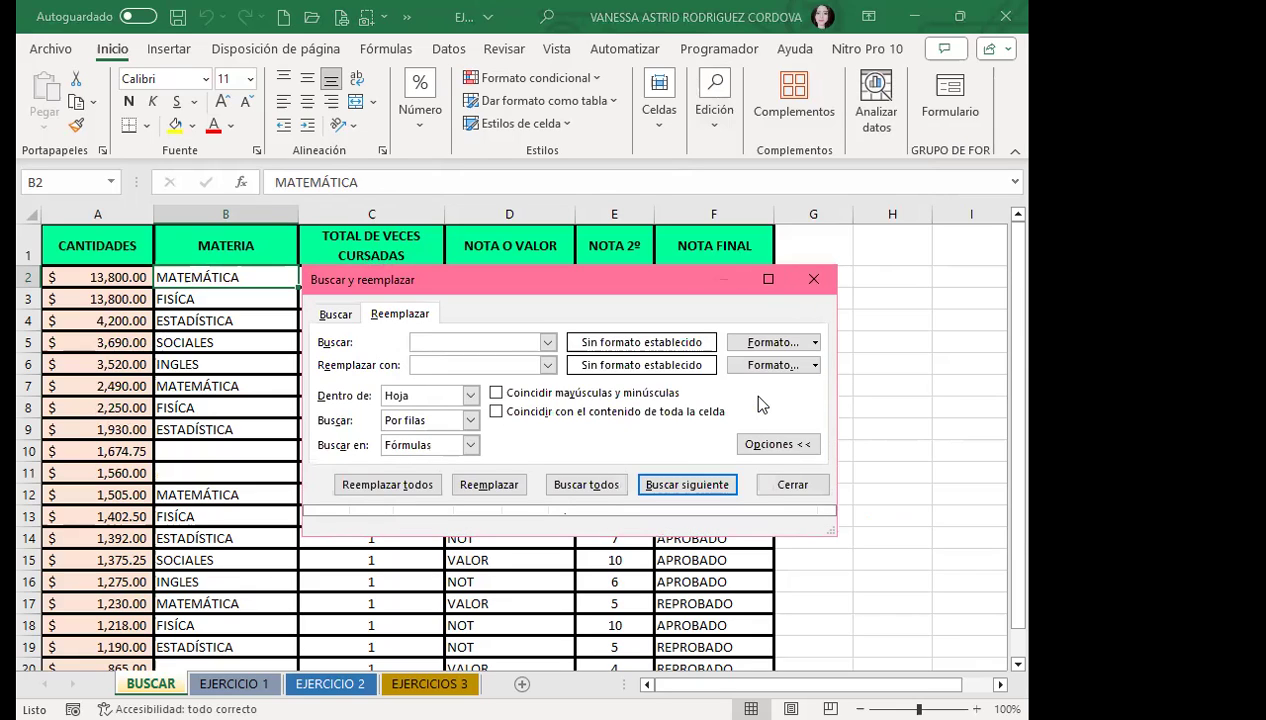
{"action": "left_click", "coordinate": [456, 340]}
{"action": "left_click", "coordinate": [470, 396]}
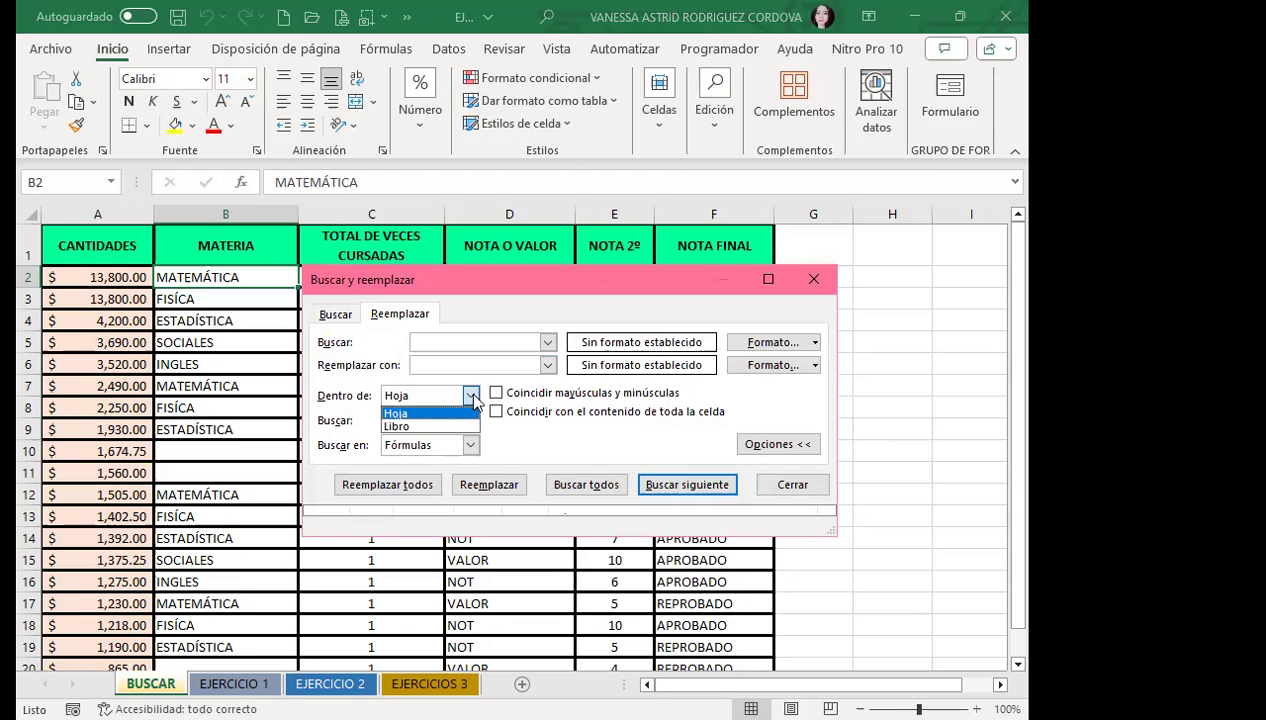
{"action": "left_click", "coordinate": [470, 413]}
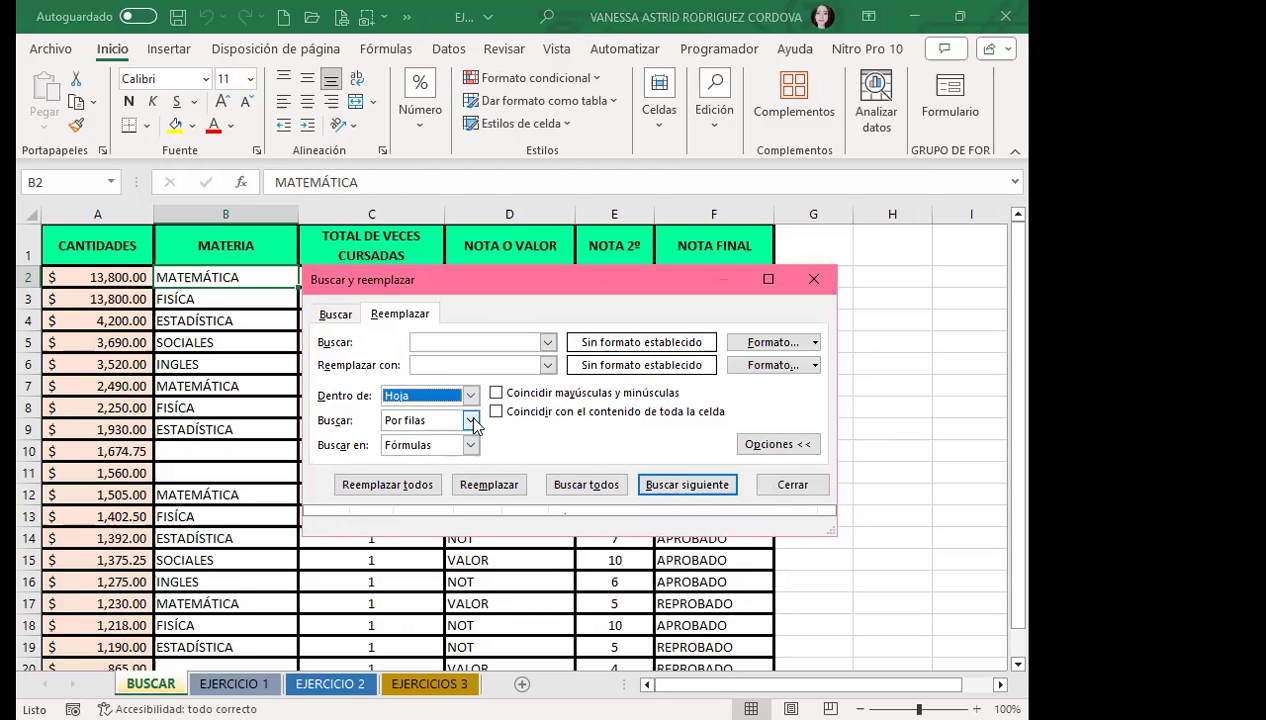
{"action": "left_click", "coordinate": [472, 421]}
{"action": "left_click", "coordinate": [445, 435]}
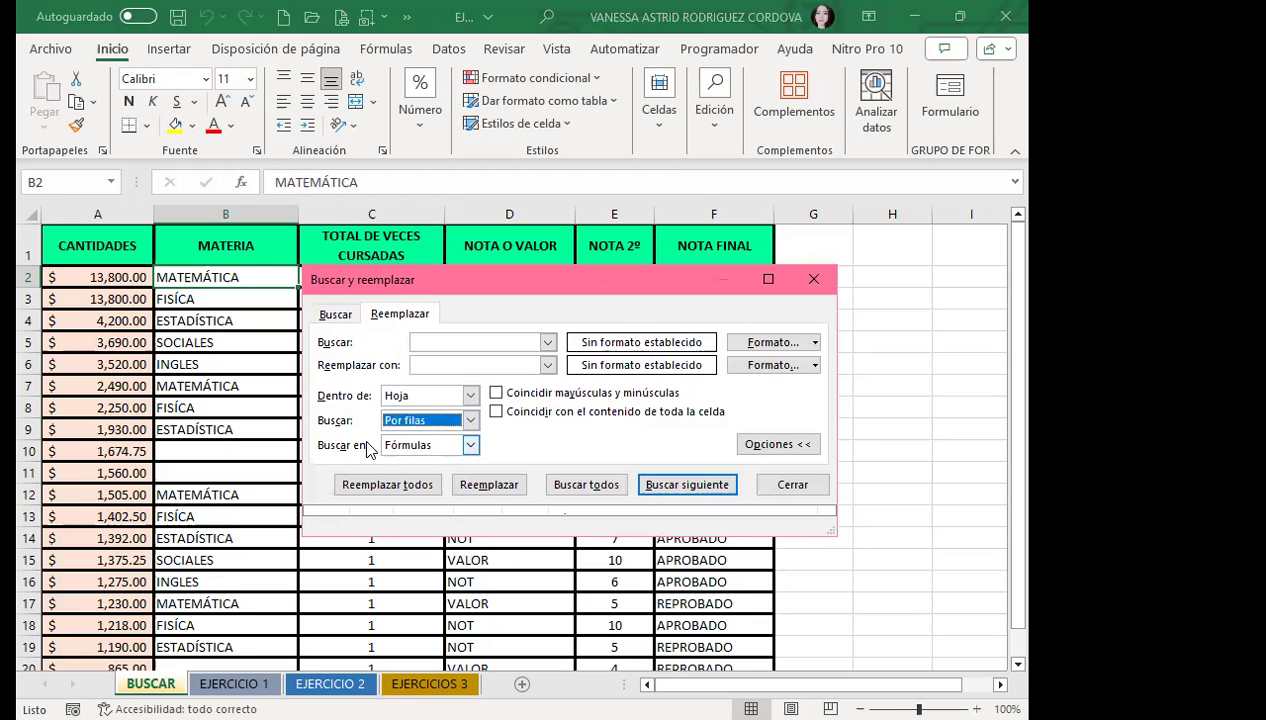
Step: Keep Buscar en set to Fórmulas, then collapse the extra options
{"action": "left_click", "coordinate": [472, 446]}
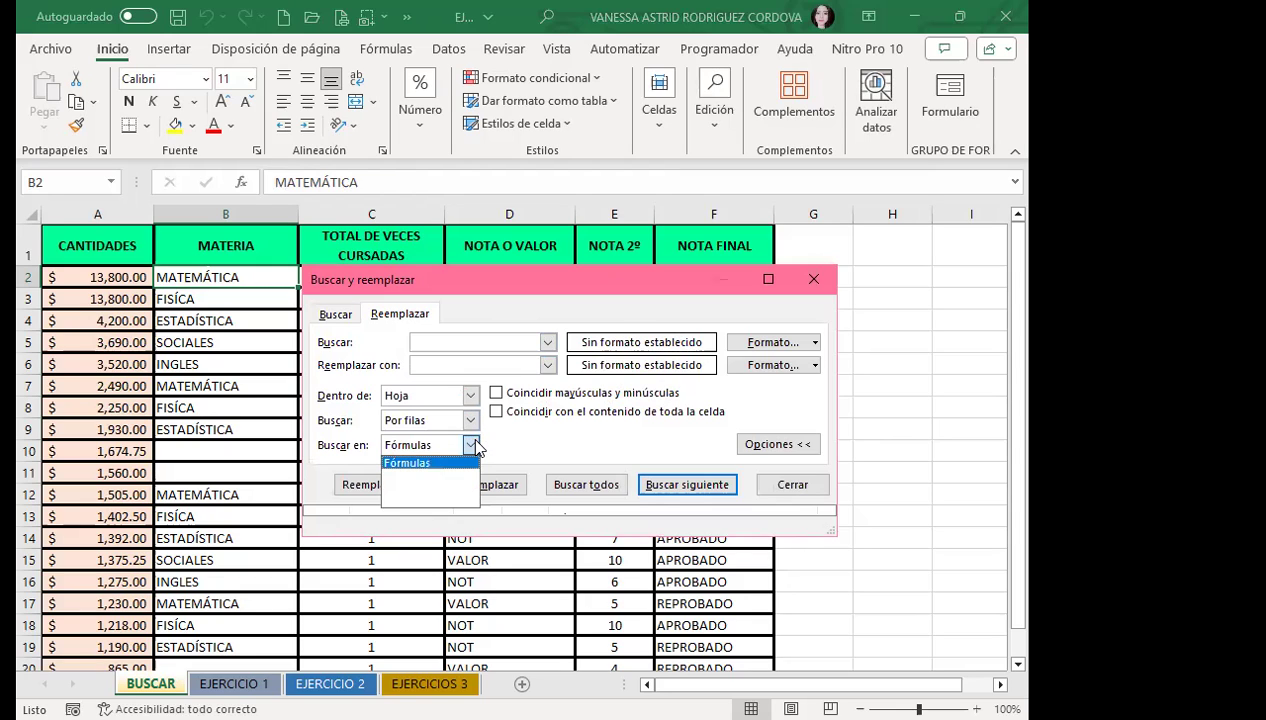
{"action": "left_click", "coordinate": [470, 447]}
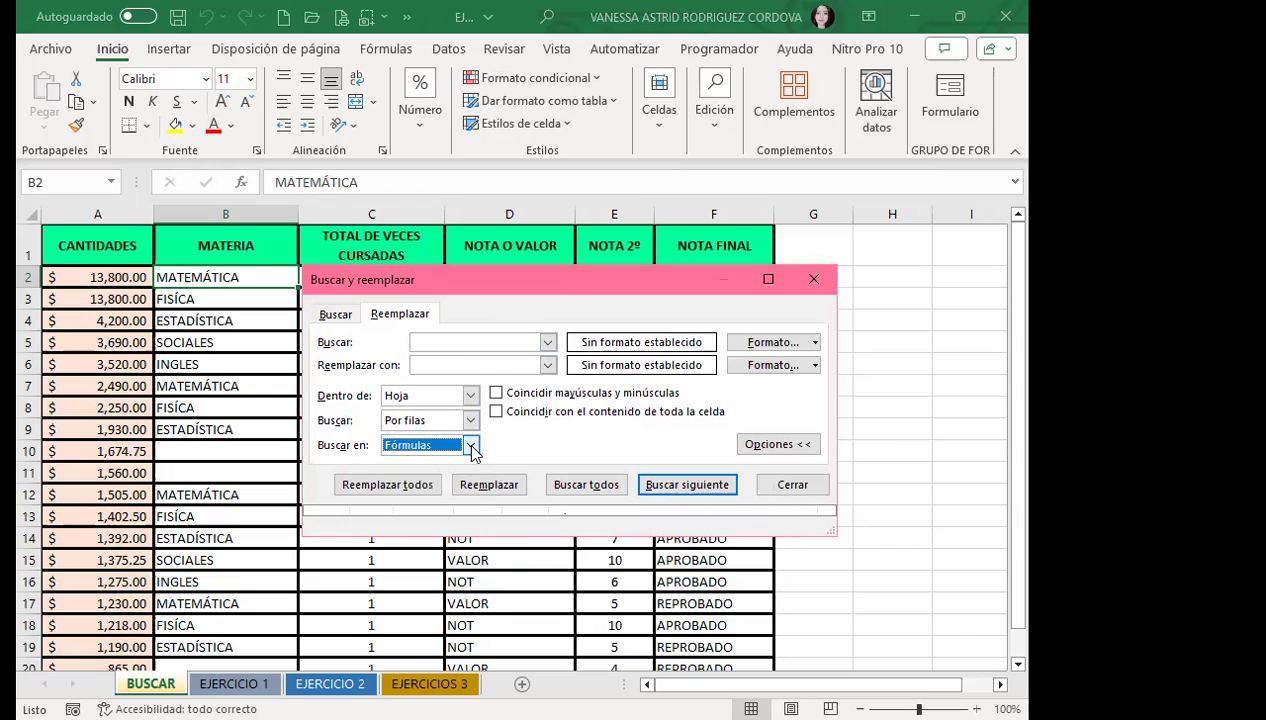
{"action": "left_click", "coordinate": [466, 440]}
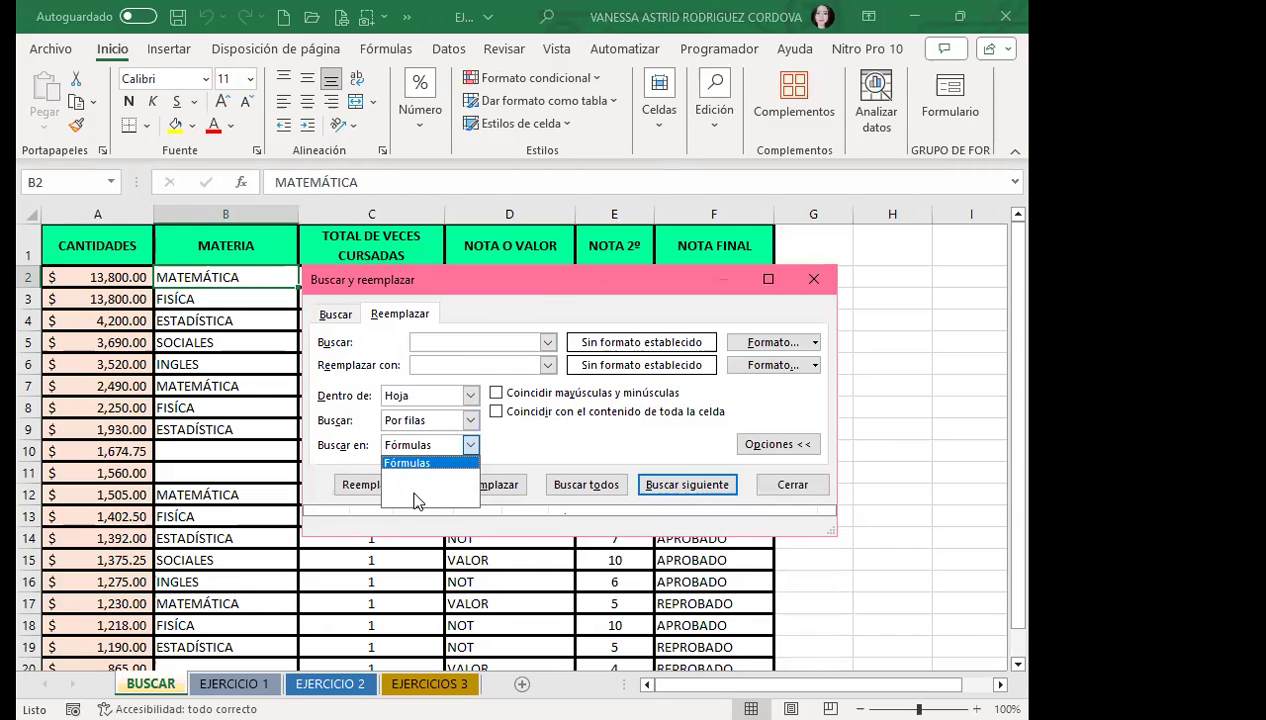
{"action": "left_click", "coordinate": [512, 450]}
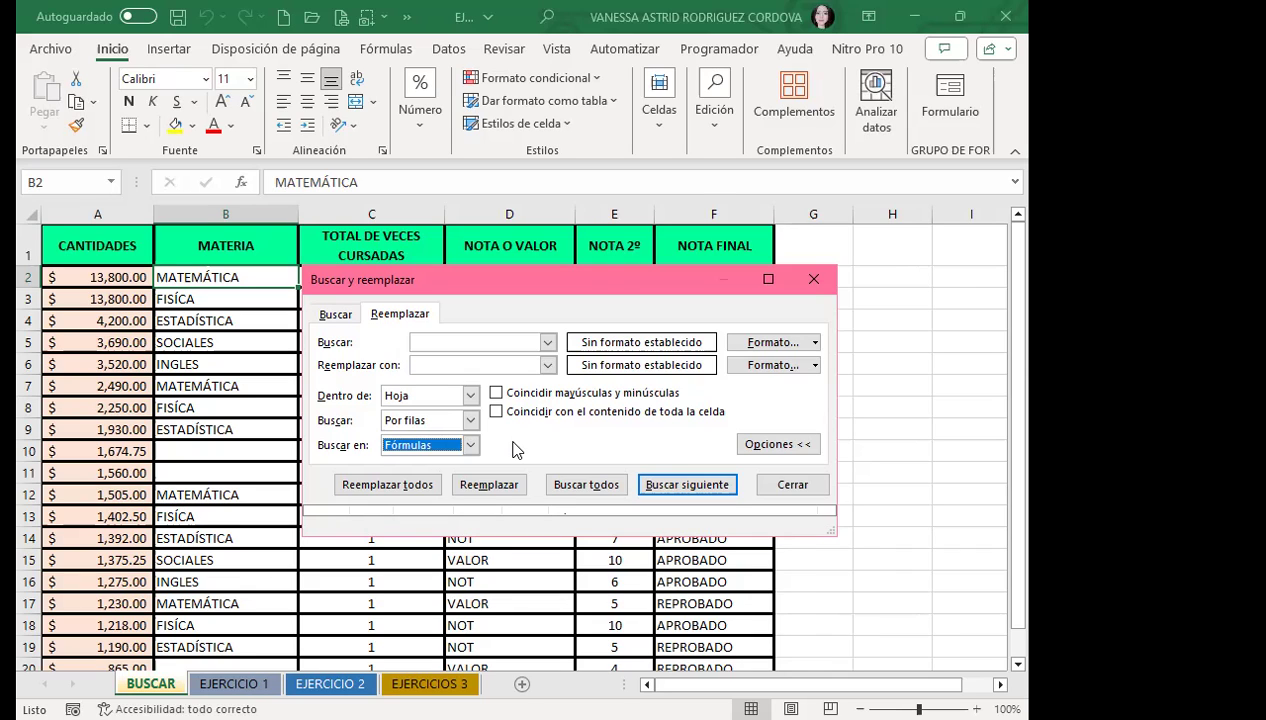
{"action": "left_click", "coordinate": [430, 448]}
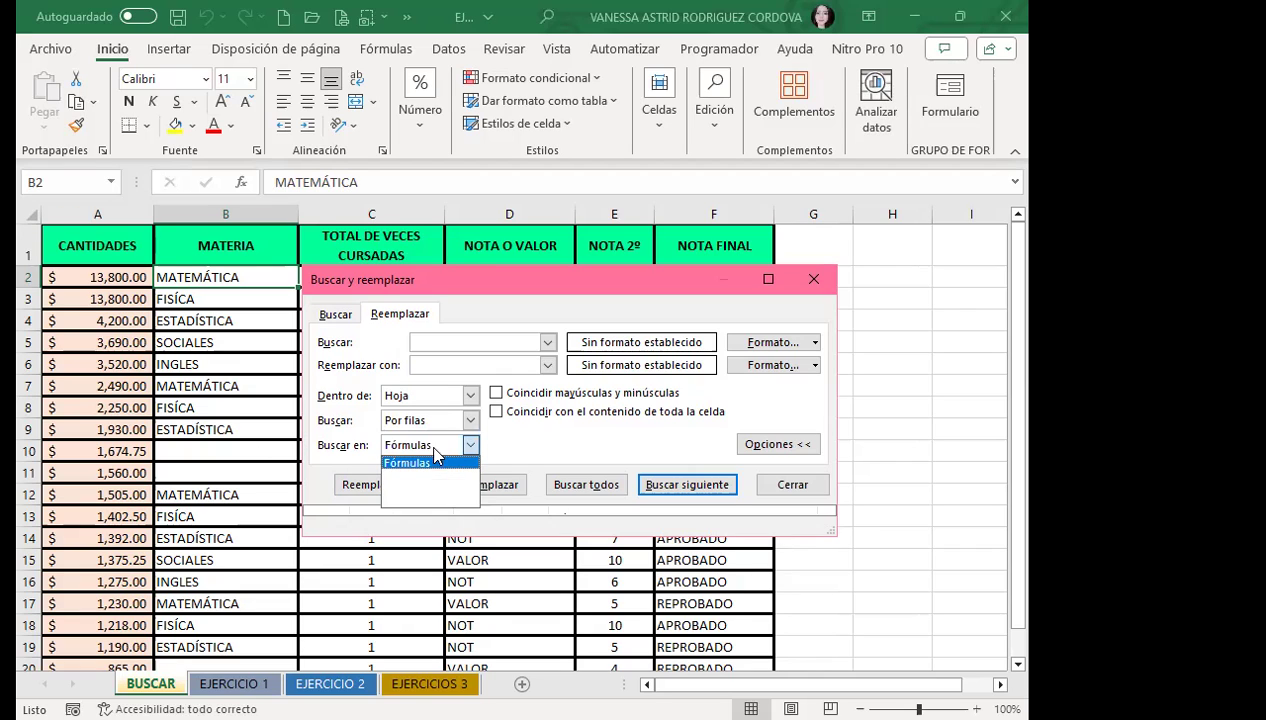
{"action": "left_click", "coordinate": [440, 446]}
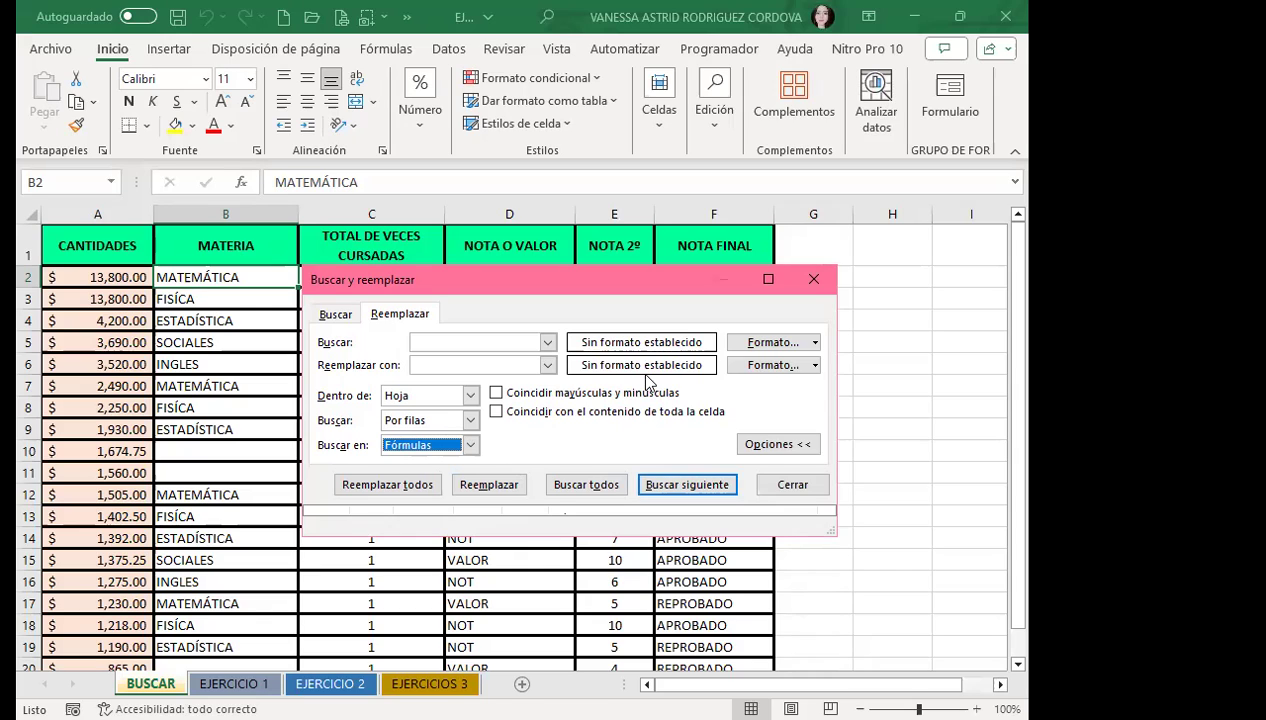
{"action": "left_click", "coordinate": [777, 444]}
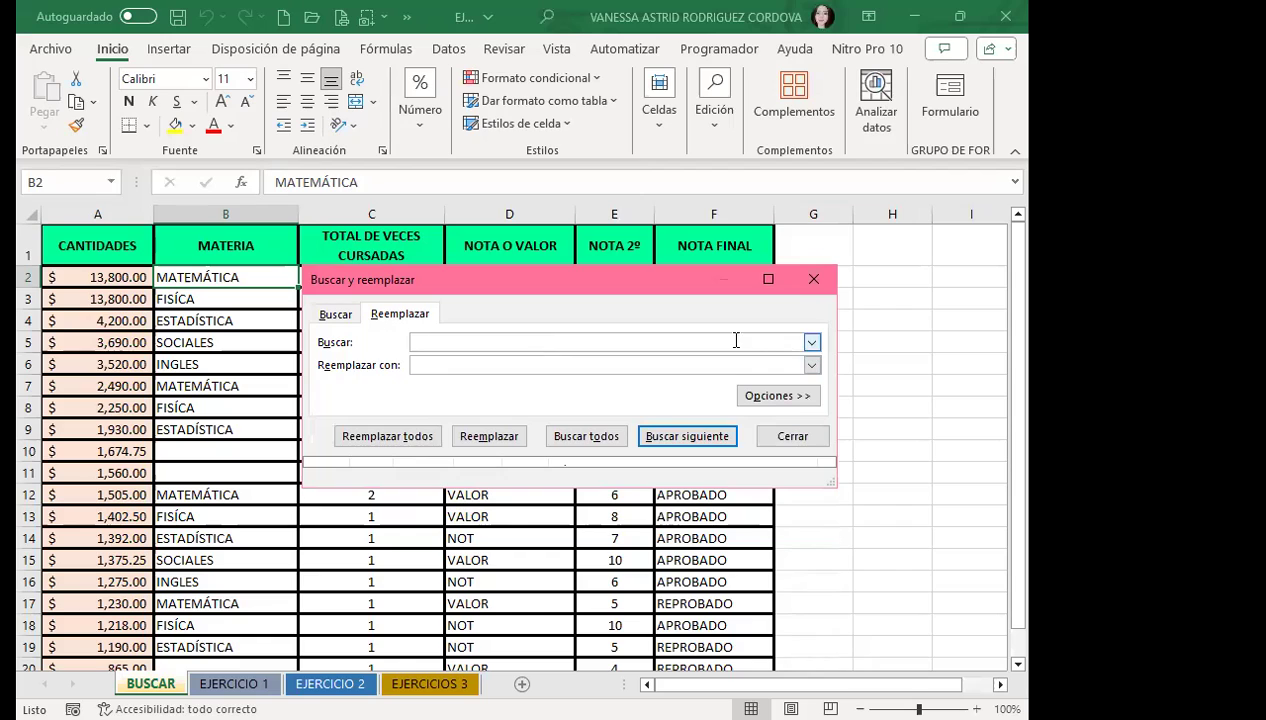
Step: Return to the Buscar tab with the extra search options collapsed
{"action": "left_click", "coordinate": [334, 315]}
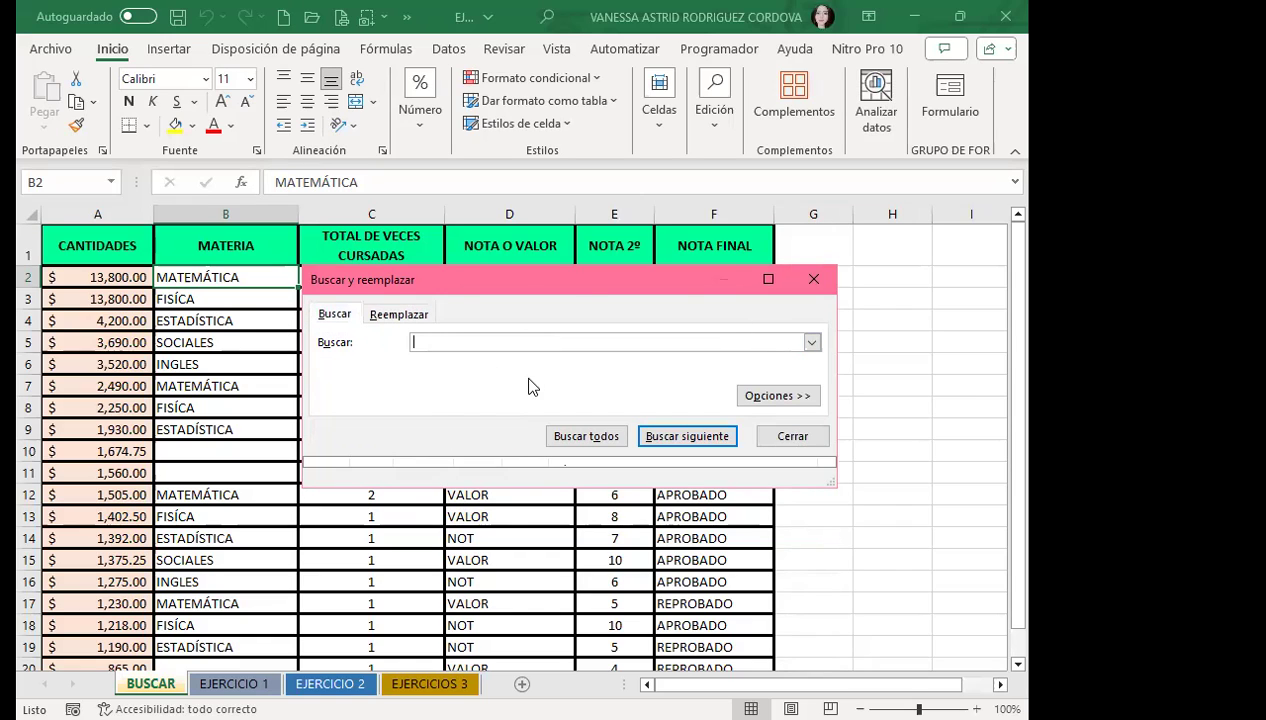
{"action": "left_click", "coordinate": [782, 398]}
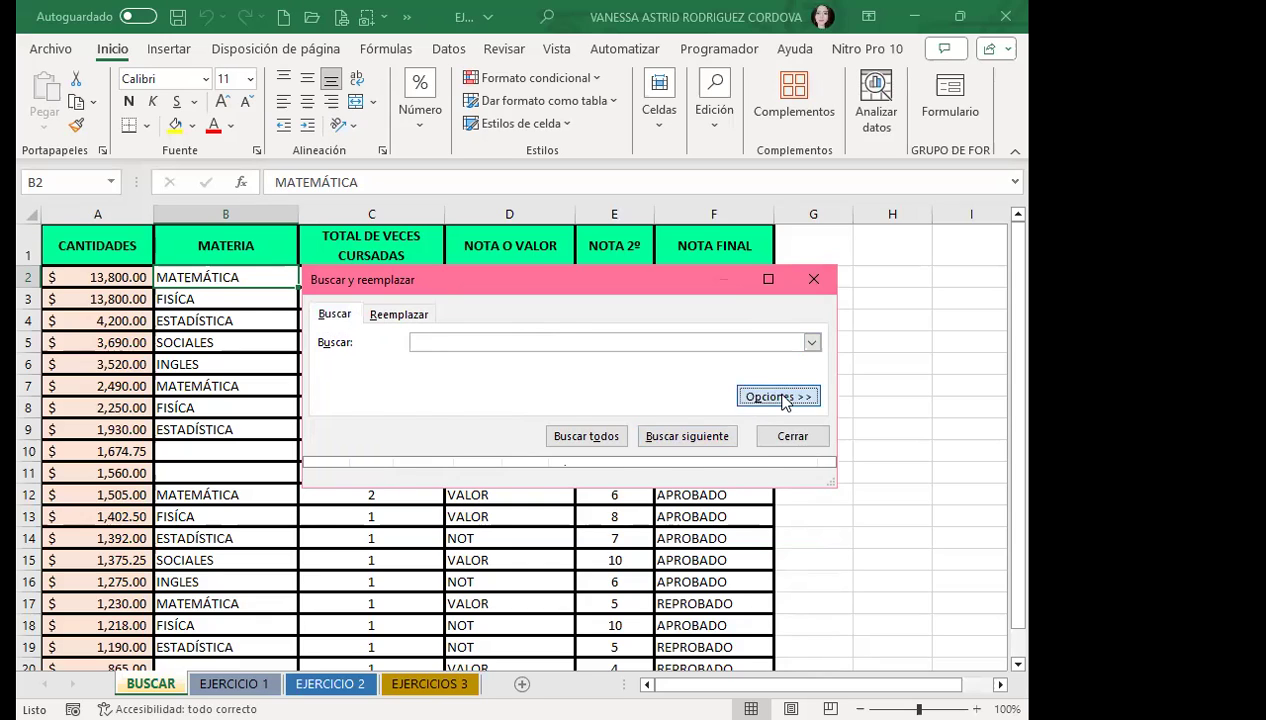
{"action": "left_click", "coordinate": [405, 318]}
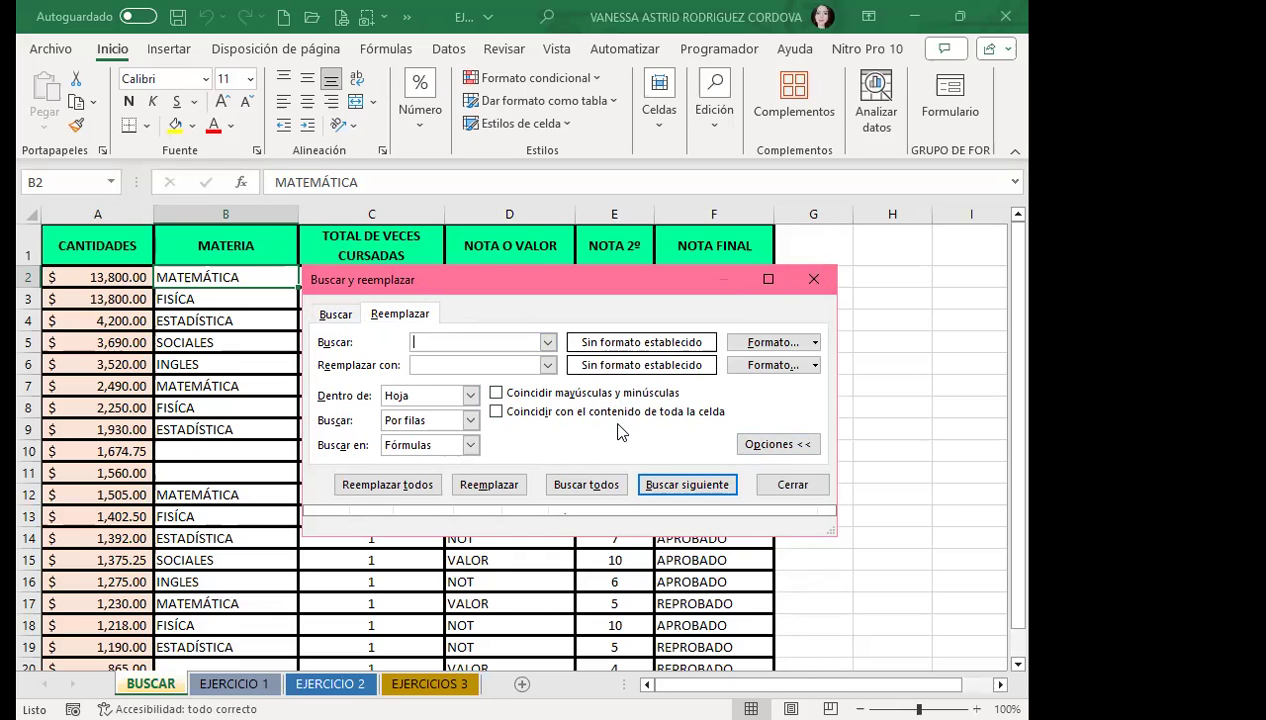
{"action": "left_click", "coordinate": [333, 314]}
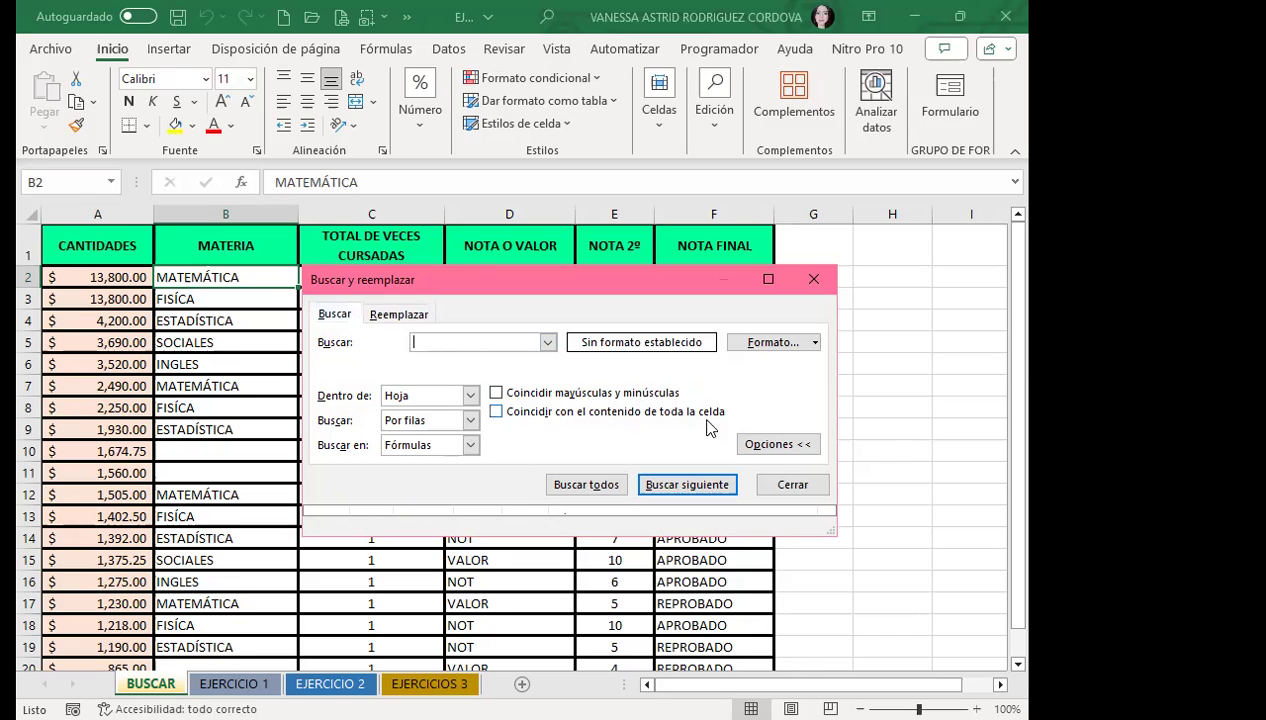
{"action": "left_click", "coordinate": [776, 444]}
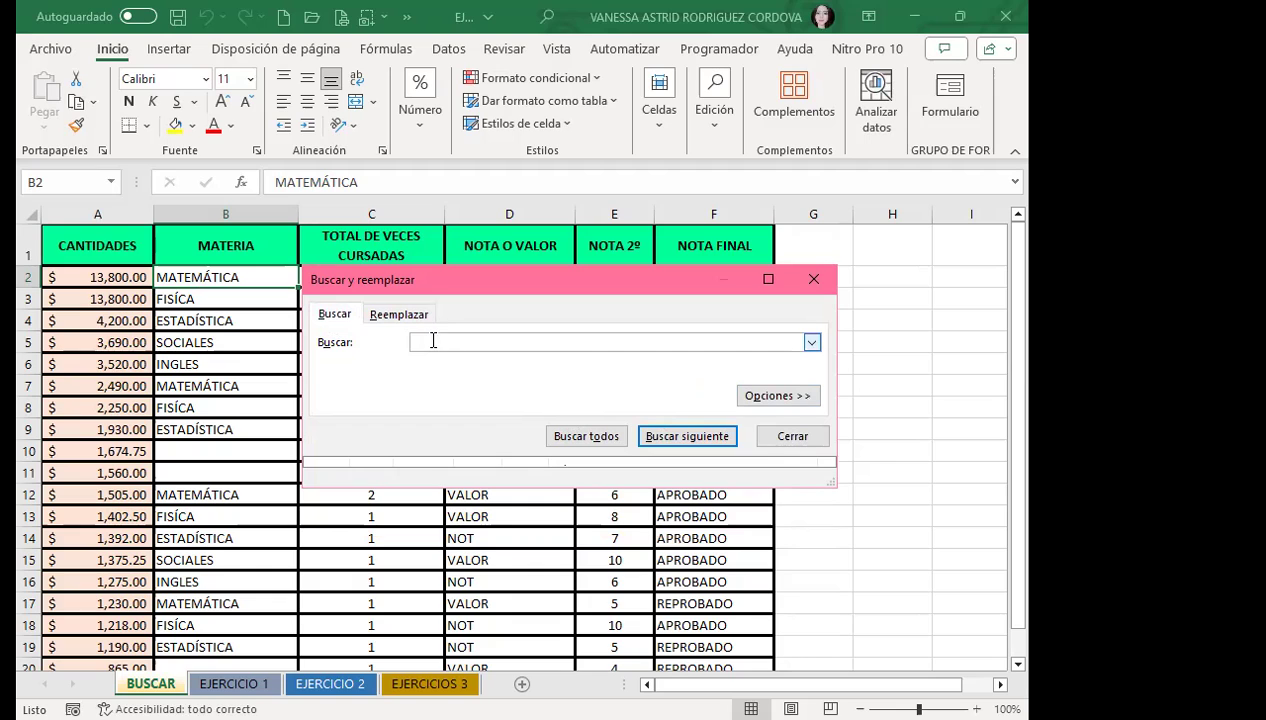
Step: Search the sheet for 'sociales'
{"action": "type", "text": "mat"}
{"action": "key", "text": "BackSpace"}
{"action": "key", "text": "BackSpace"}
{"action": "key", "text": "BackSpace"}
{"action": "type", "text": "soc"}
{"action": "key", "text": "BackSpace"}
{"action": "key", "text": "BackSpace"}
{"action": "key", "text": "BackSpace"}
{"action": "type", "text": "soli"}
{"action": "key", "text": "BackSpace"}
{"action": "key", "text": "BackSpace"}
{"action": "type", "text": "ciales"}
{"action": "key", "text": "Return"}
Step: List all 'sociales' matches and jump between cells B5 and B15
{"action": "left_click", "coordinate": [583, 434]}
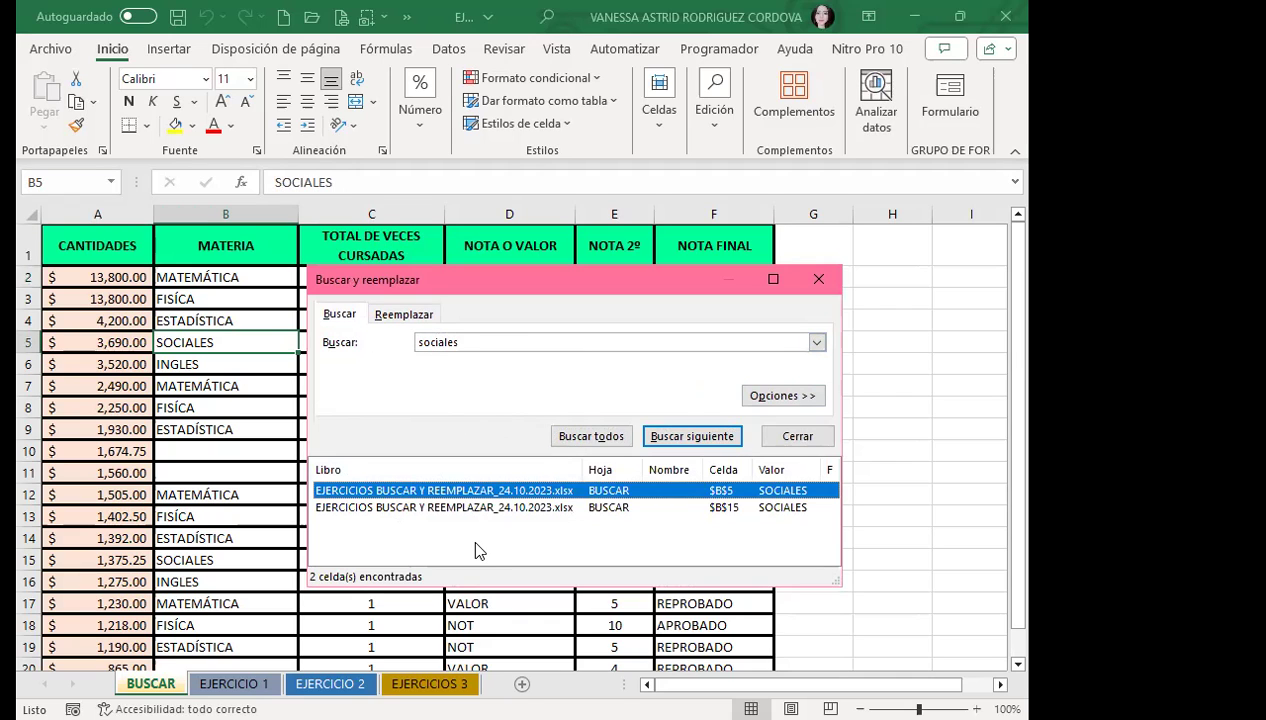
{"action": "left_click", "coordinate": [780, 396]}
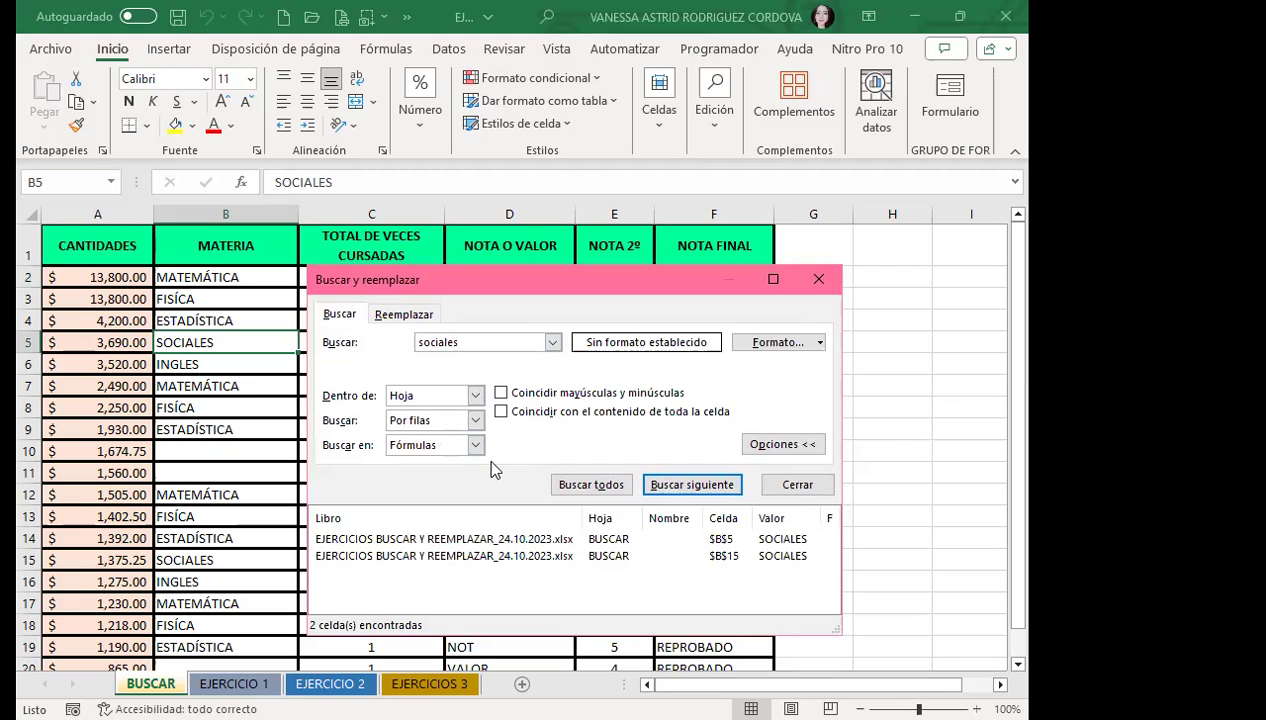
{"action": "left_click", "coordinate": [781, 447]}
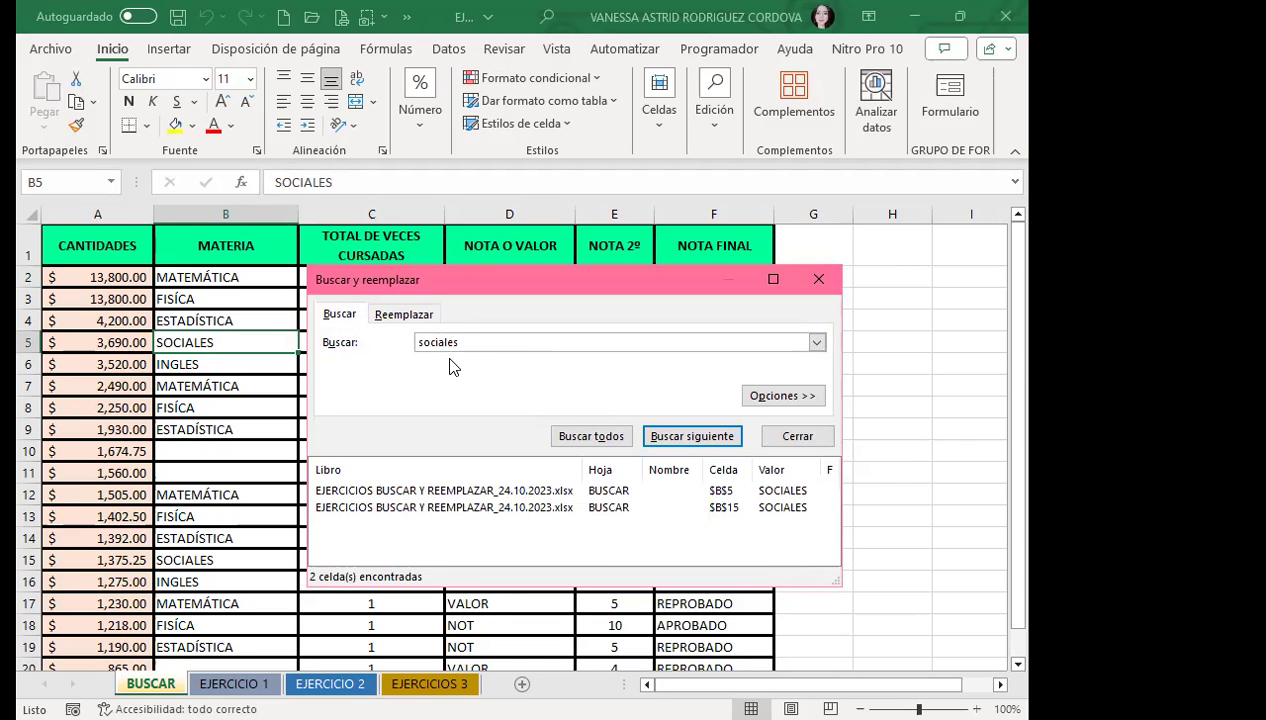
{"action": "left_click", "coordinate": [365, 492]}
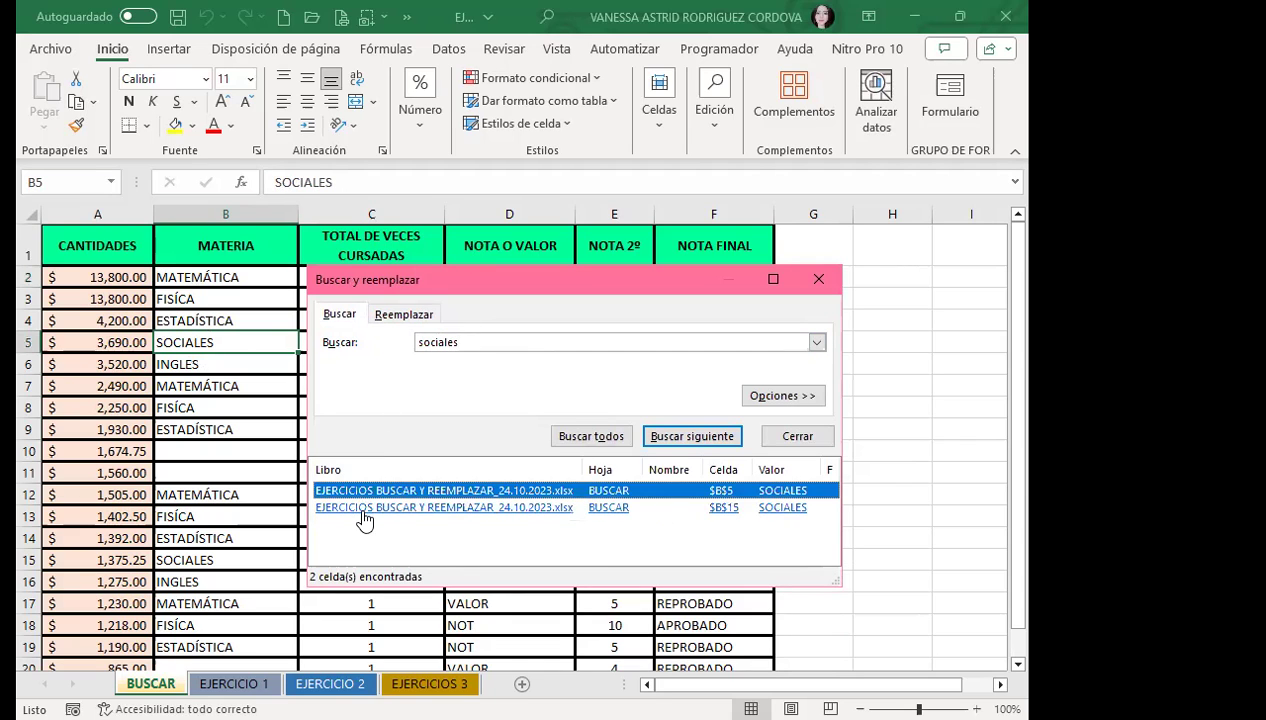
{"action": "left_click", "coordinate": [368, 510]}
{"action": "left_click", "coordinate": [372, 491]}
{"action": "left_click", "coordinate": [376, 510]}
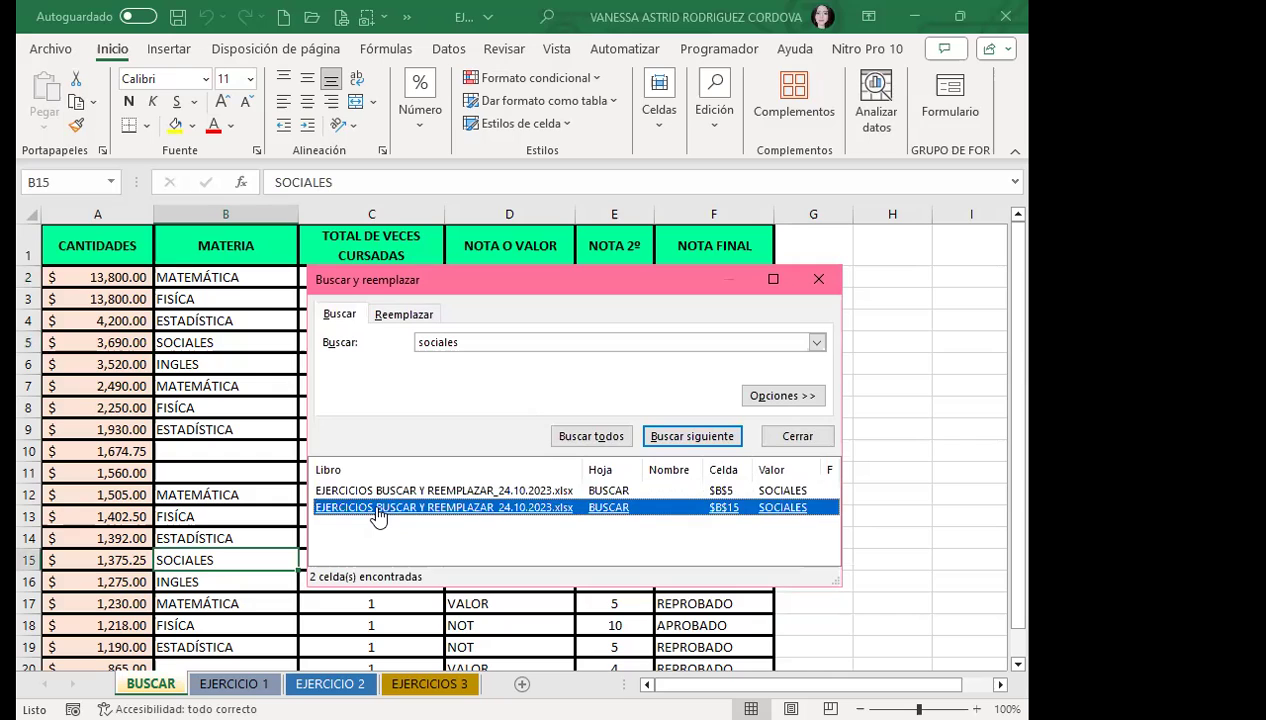
{"action": "left_click", "coordinate": [470, 490]}
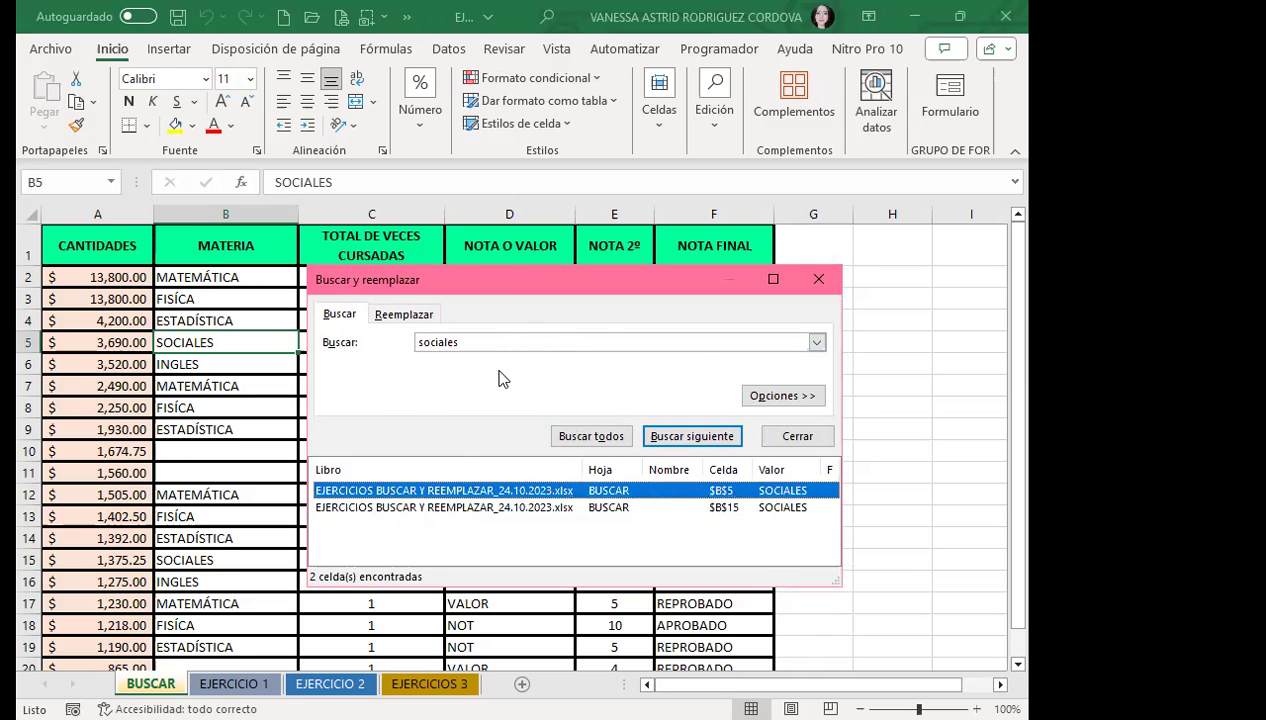
Step: Toggle between Reemplazar and Buscar, expand the options, then close the dialog
{"action": "left_click", "coordinate": [390, 313]}
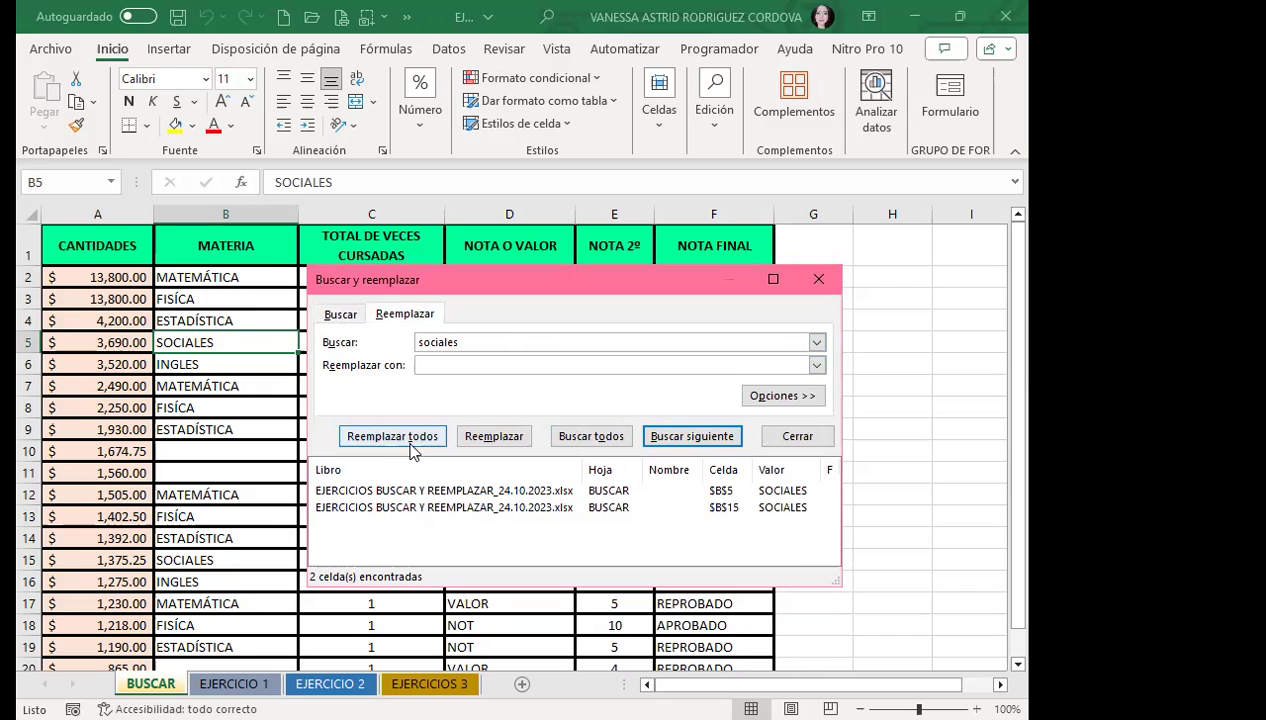
{"action": "left_click", "coordinate": [340, 315]}
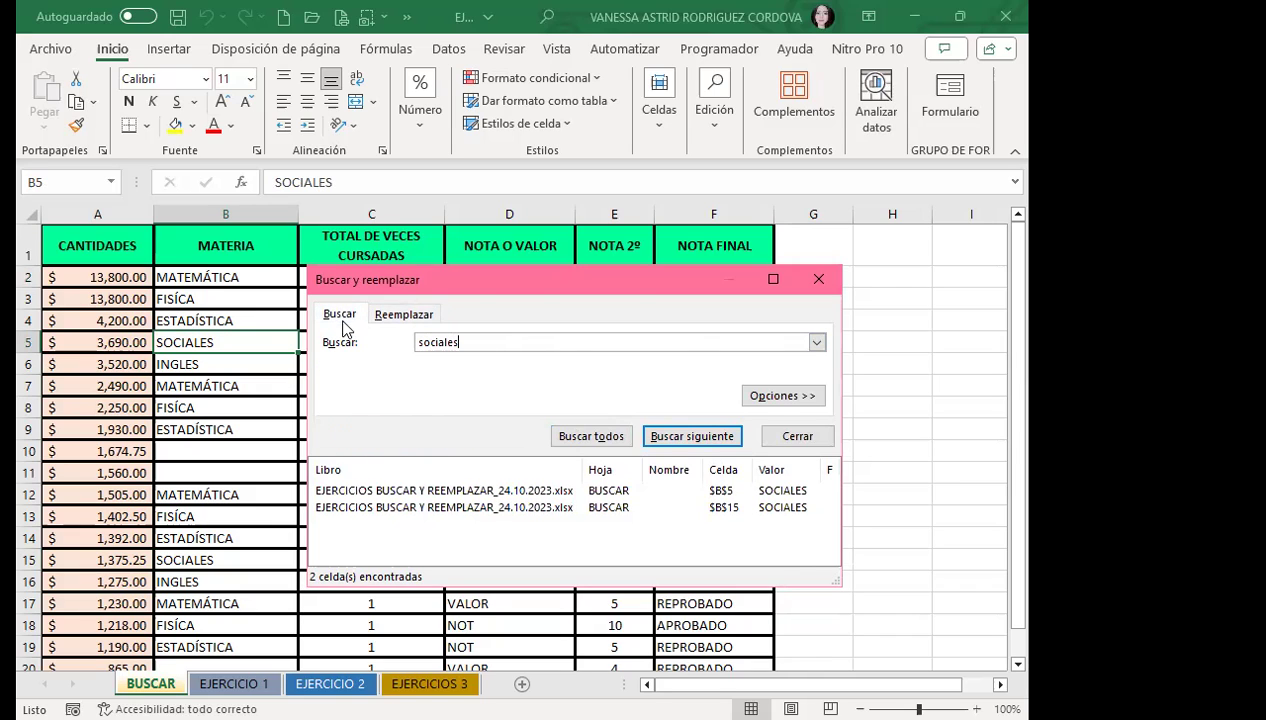
{"action": "left_click", "coordinate": [760, 400]}
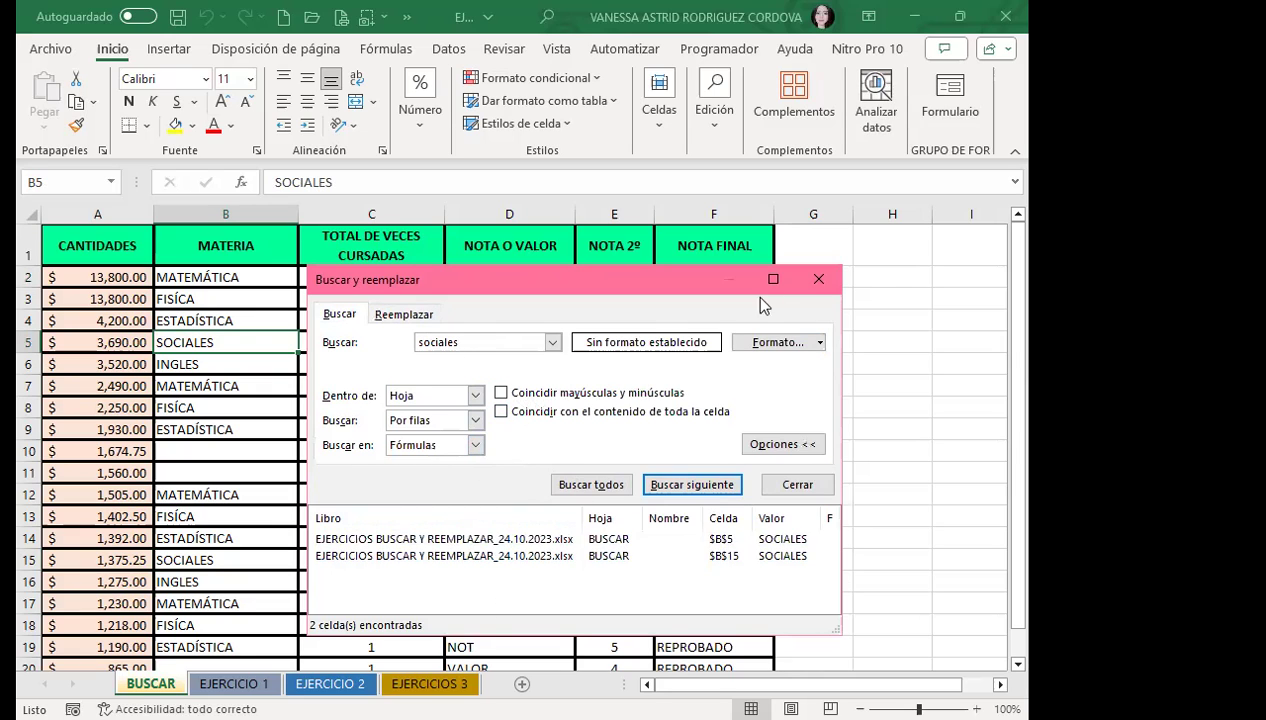
{"action": "left_click", "coordinate": [820, 282]}
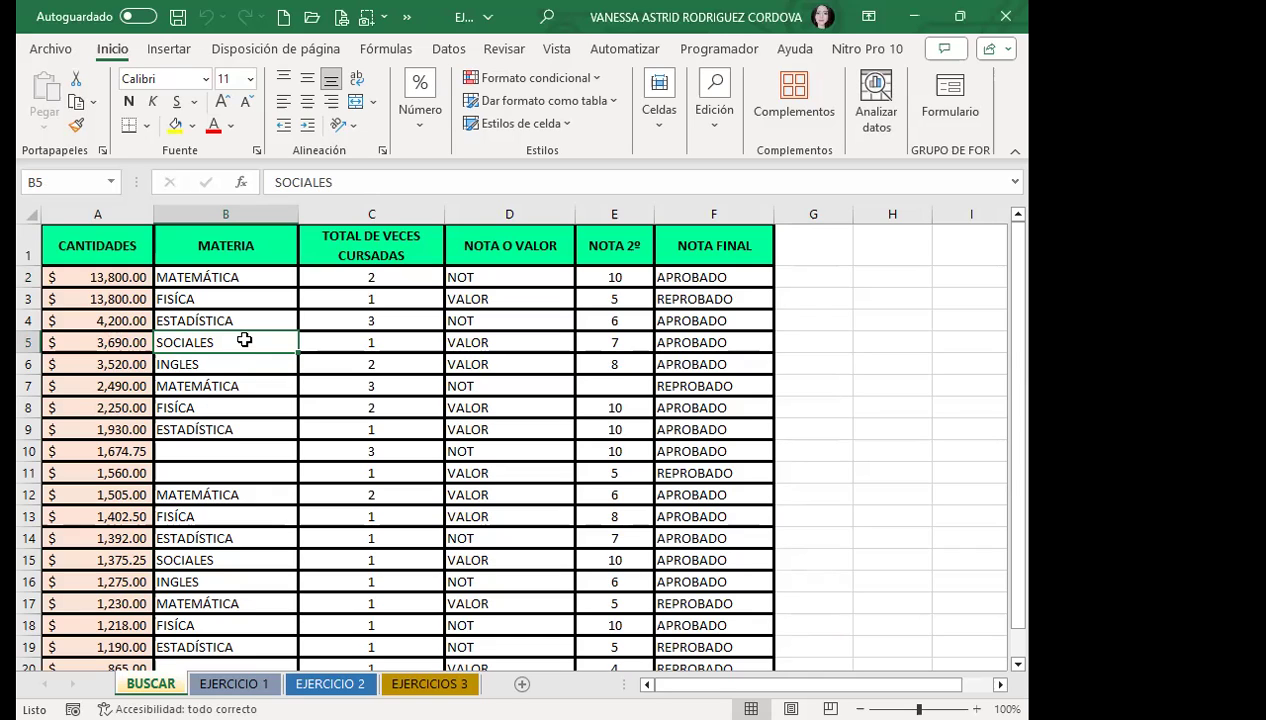
Step: Reopen Buscar y reemplazar with Ctrl+B, still searching for 'sociales'
{"action": "key", "text": "ctrl+b"}
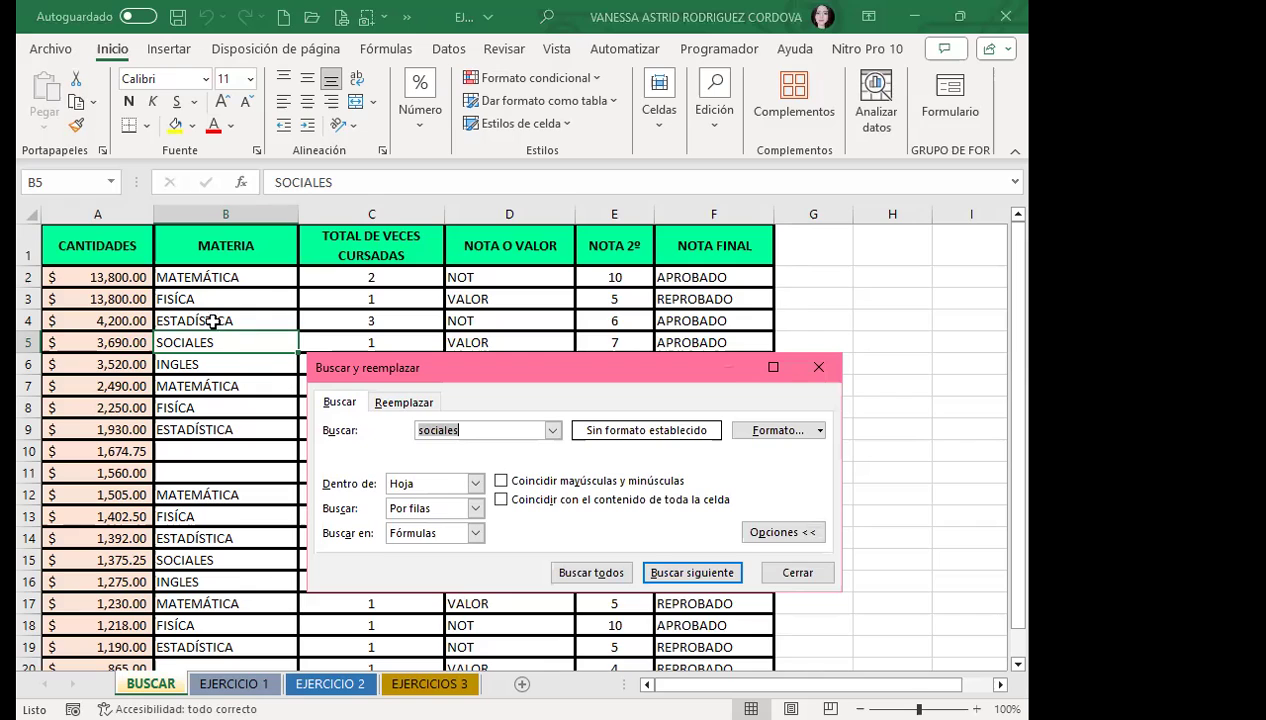
Step: Delete the 'sociales' search term, compare the Buscar and Reemplazar tabs, then close the dialog
{"action": "left_click", "coordinate": [394, 401]}
{"action": "left_click_drag", "start_coordinate": [483, 430], "coordinate": [346, 426]}
{"action": "key", "text": "BackSpace"}
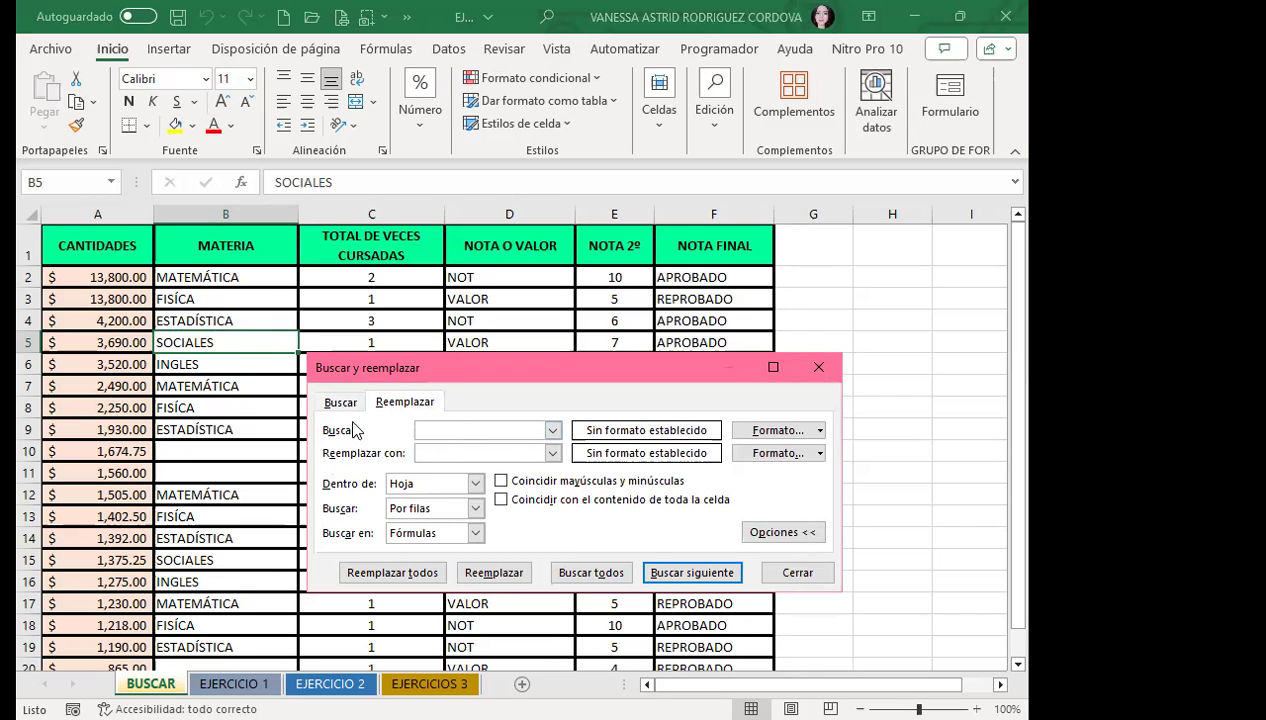
{"action": "left_click", "coordinate": [338, 402]}
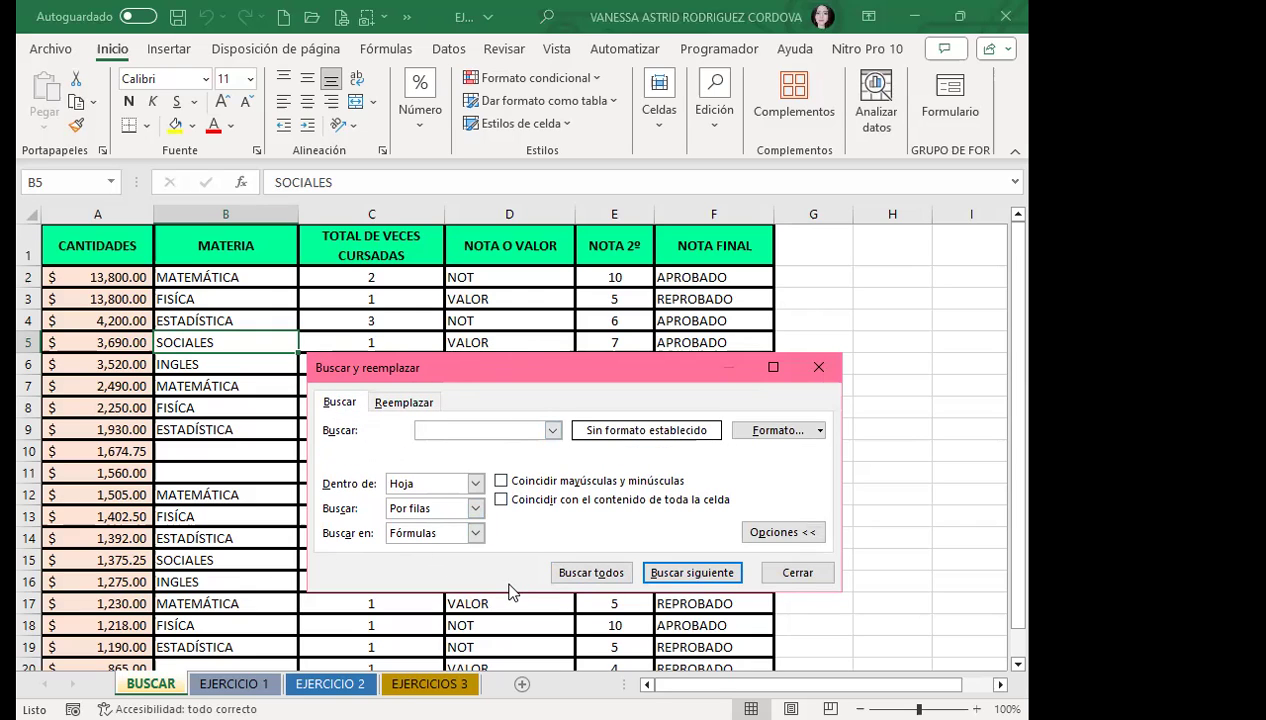
{"action": "left_click", "coordinate": [400, 404]}
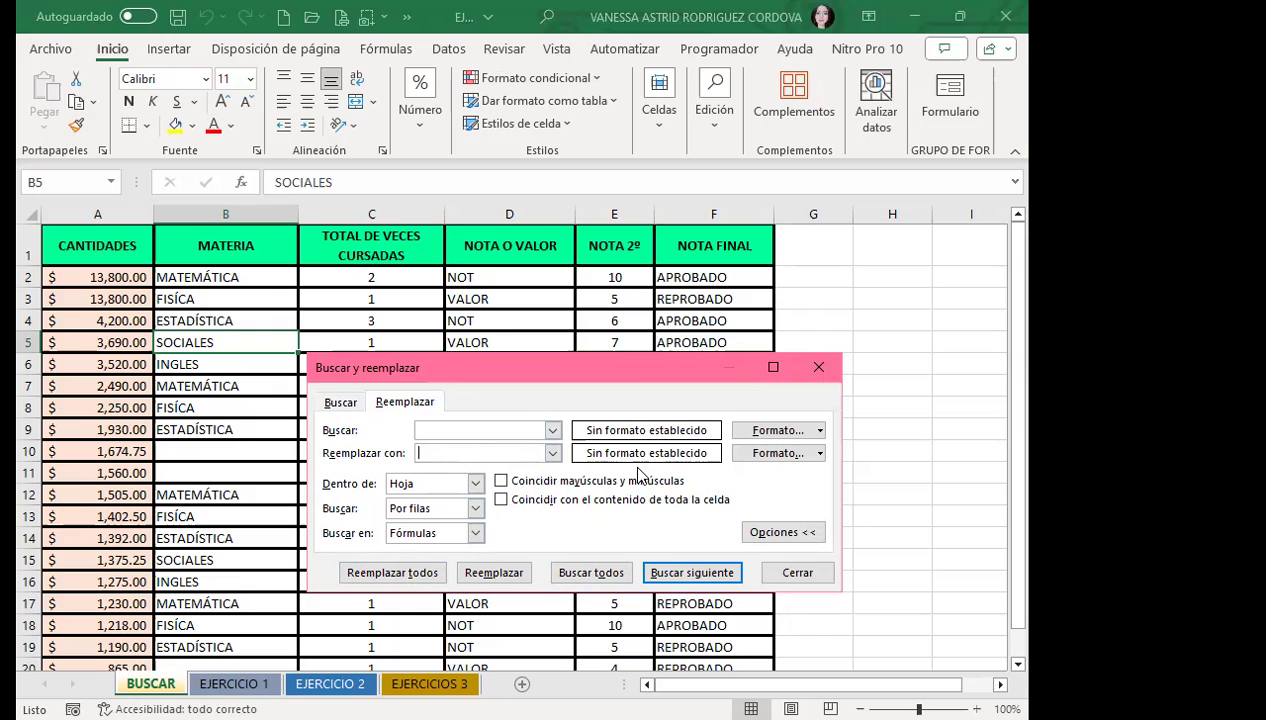
{"action": "left_click", "coordinate": [340, 402]}
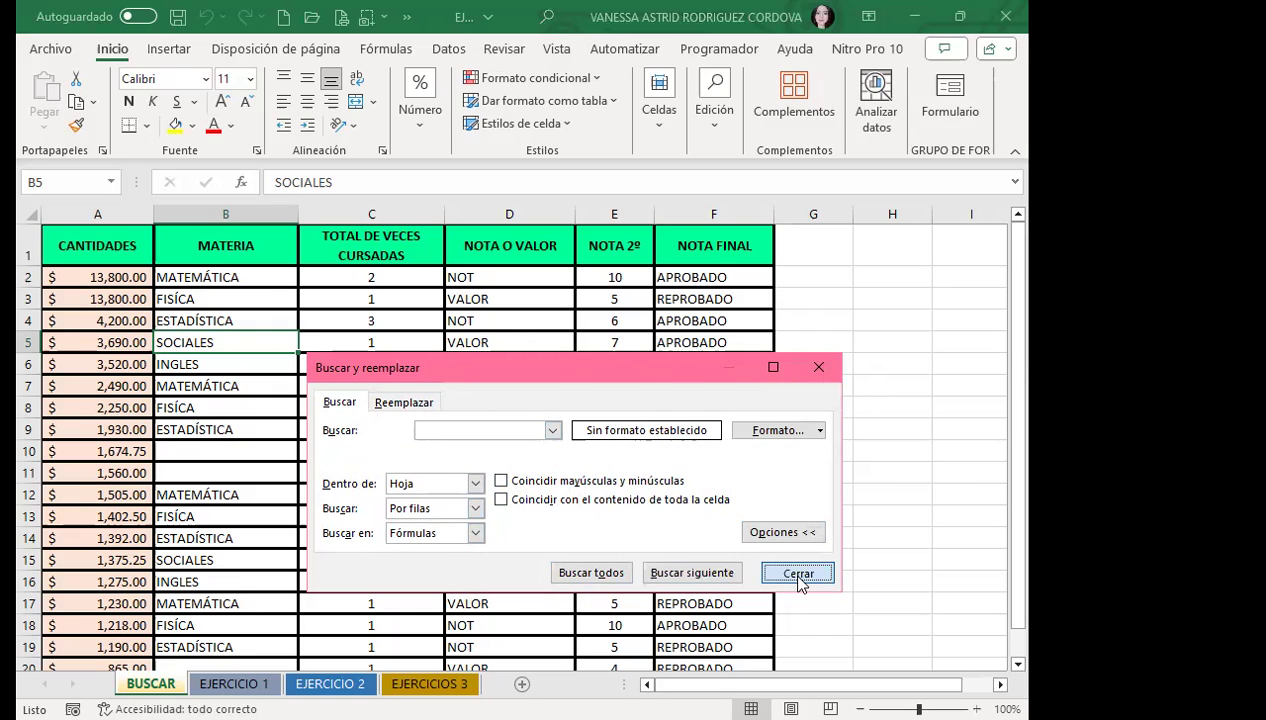
{"action": "left_click", "coordinate": [798, 574]}
Step: Reopen Buscar y reemplazar with an empty search field and move it higher over the sheet
{"action": "key", "text": "ctrl+b"}
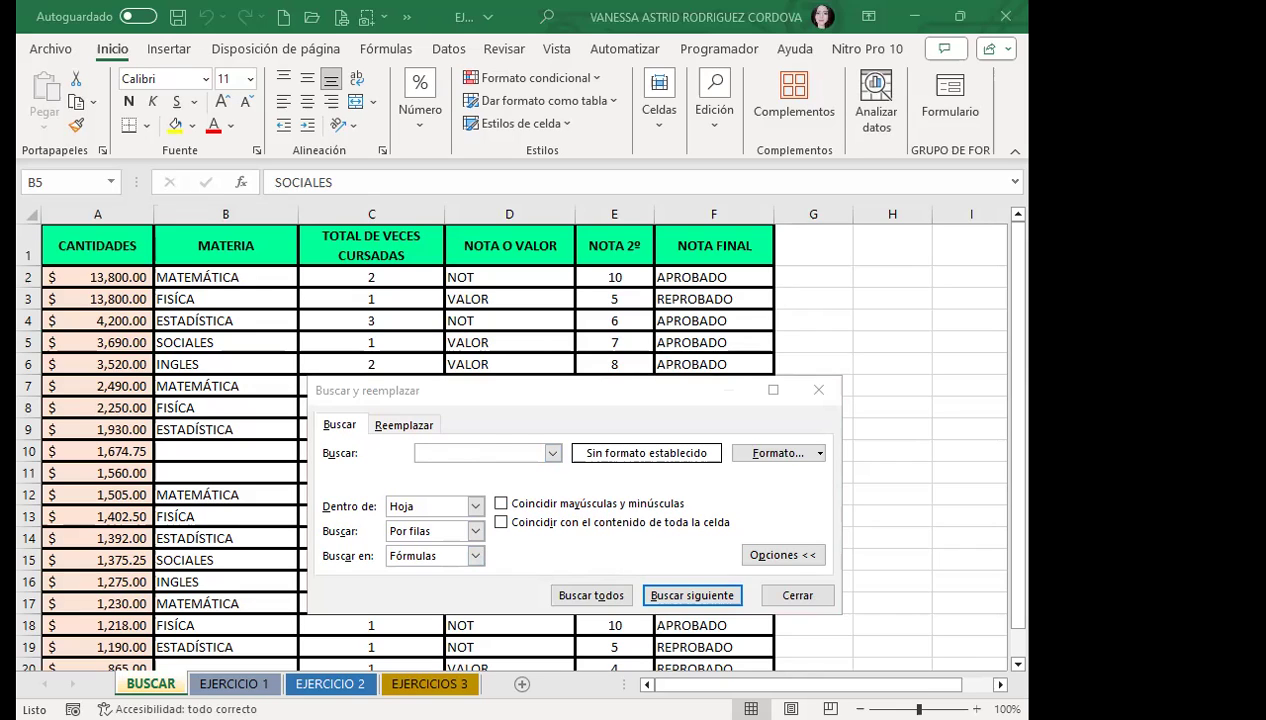
{"action": "left_click", "coordinate": [505, 450]}
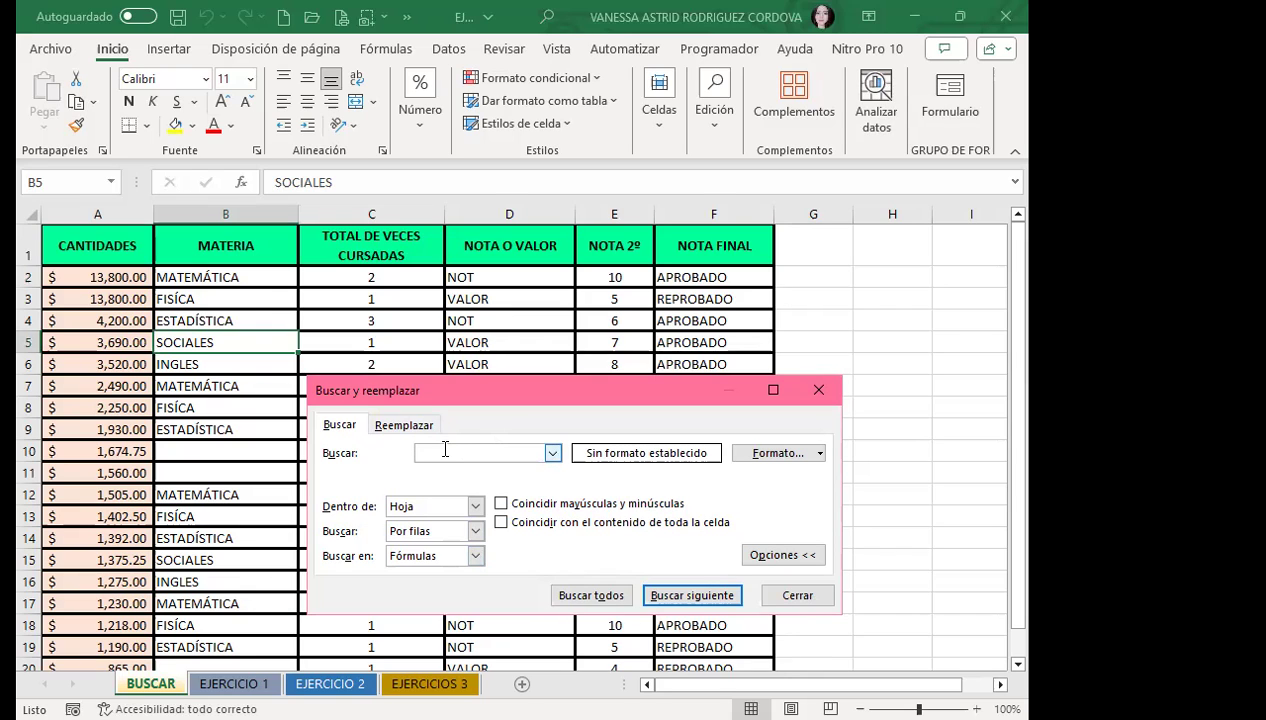
{"action": "left_click", "coordinate": [790, 593]}
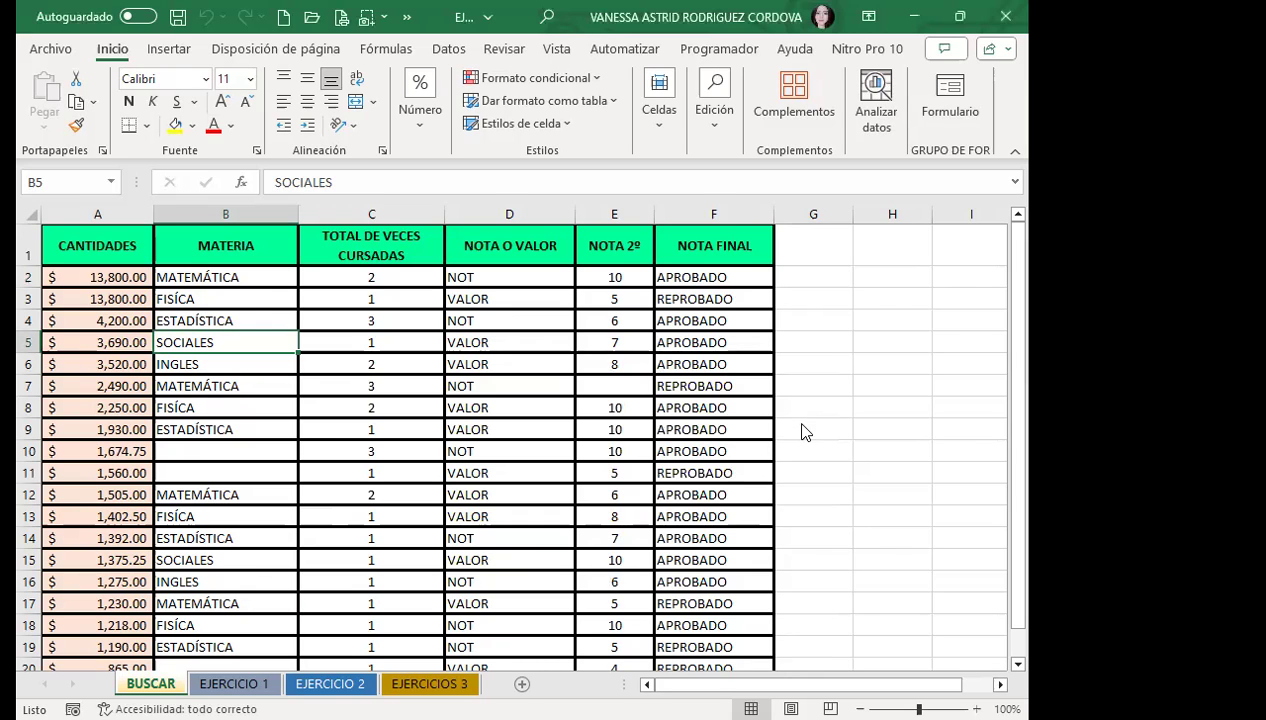
{"action": "key", "text": "ctrl+b"}
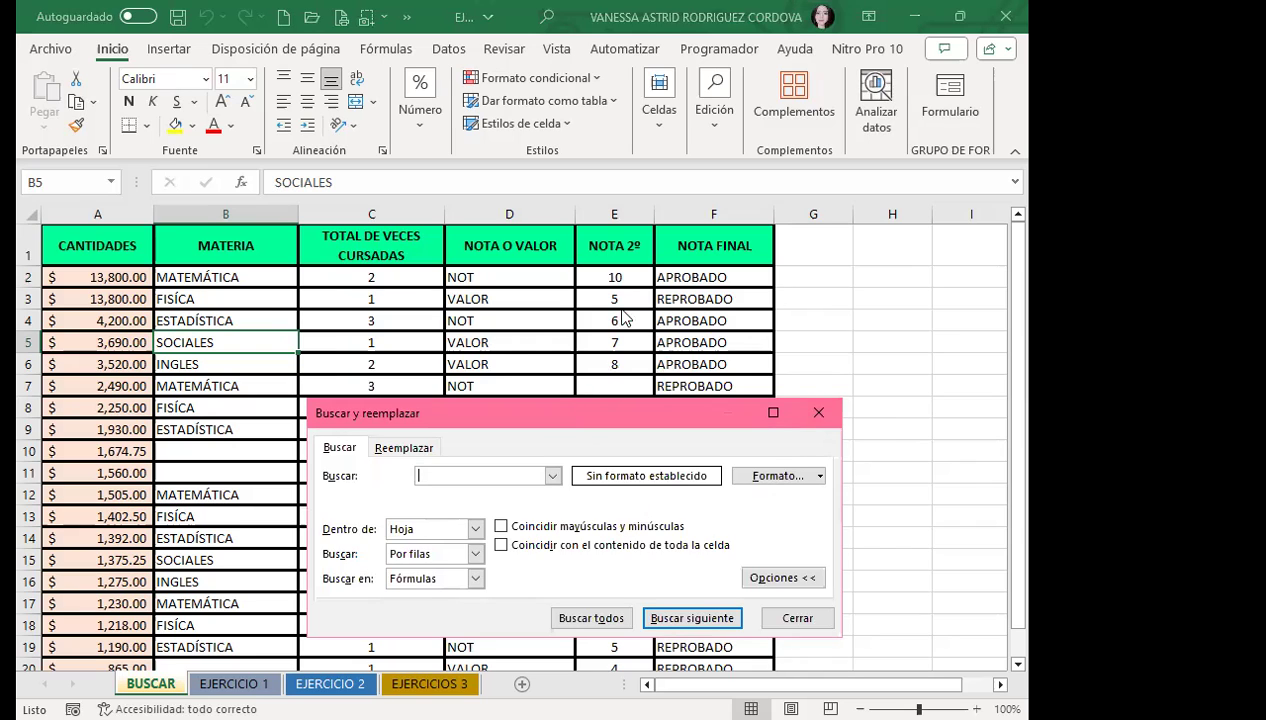
{"action": "left_click_drag", "start_coordinate": [578, 413], "coordinate": [621, 317]}
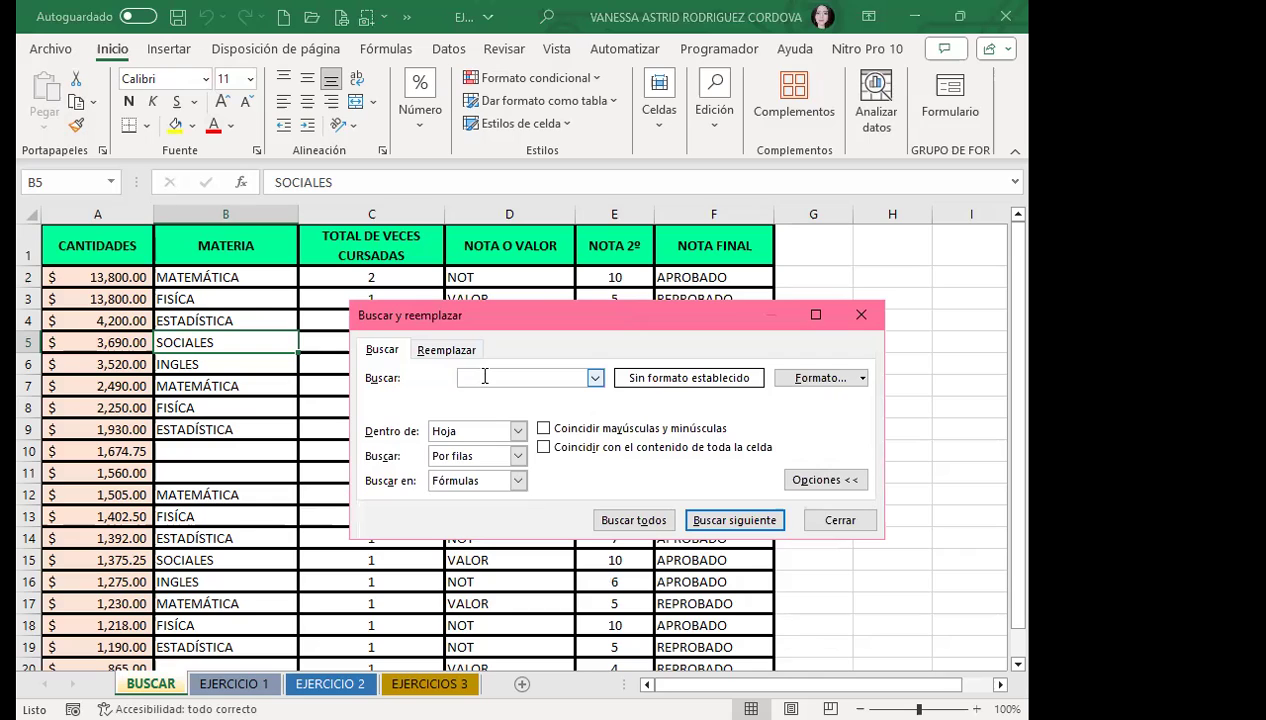
Step: Collapse the options and list every cell containing 'M'
{"action": "left_click", "coordinate": [824, 482]}
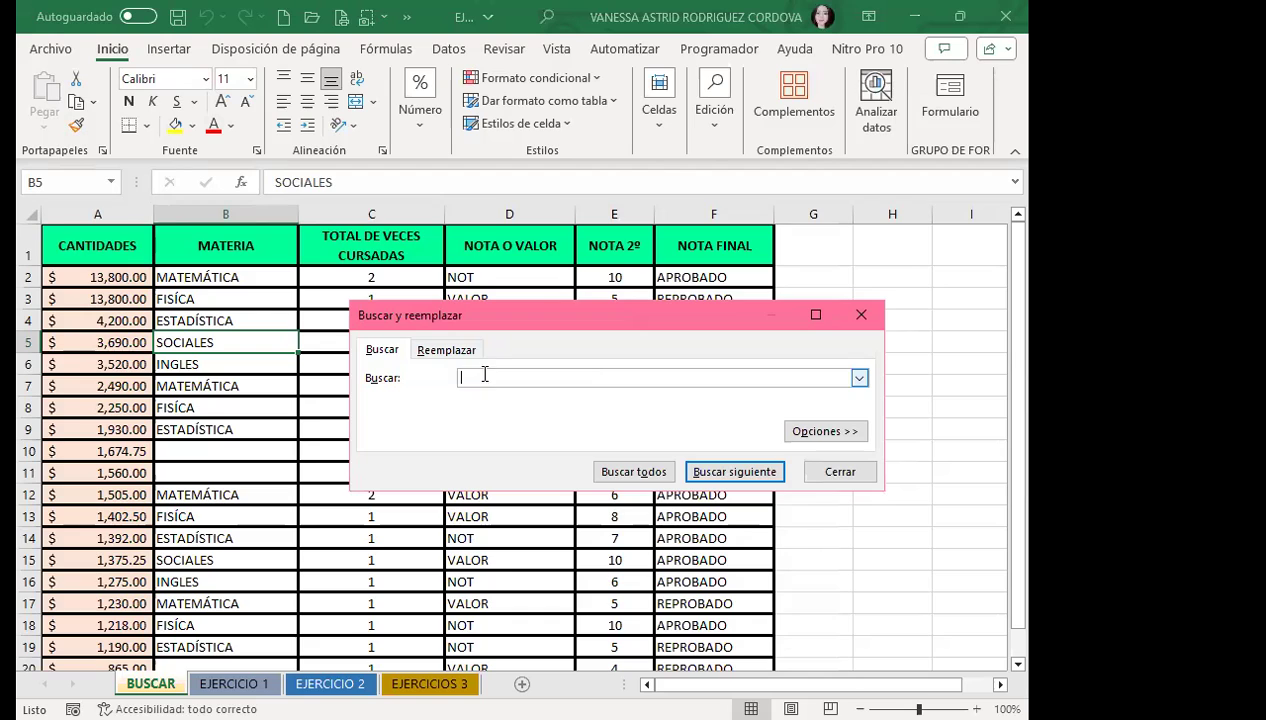
{"action": "type", "text": "m"}
{"action": "key", "text": "BackSpace"}
{"action": "type", "text": "M"}
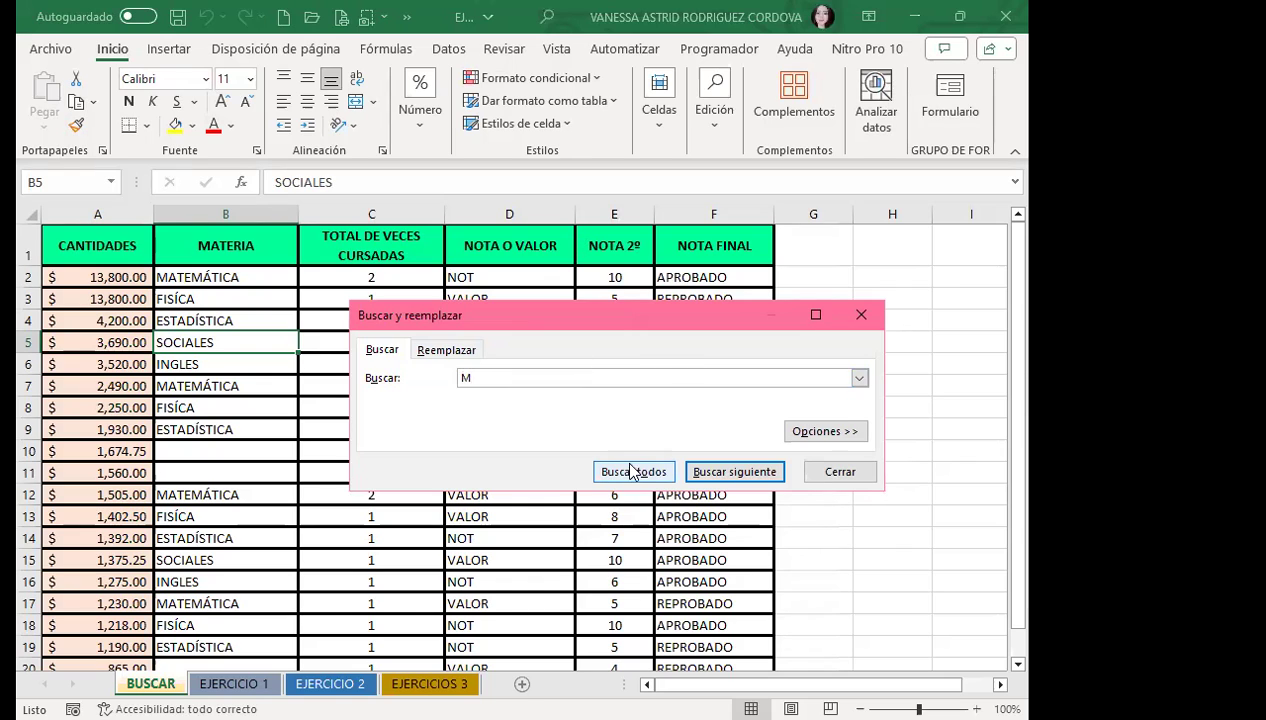
{"action": "left_click", "coordinate": [637, 469]}
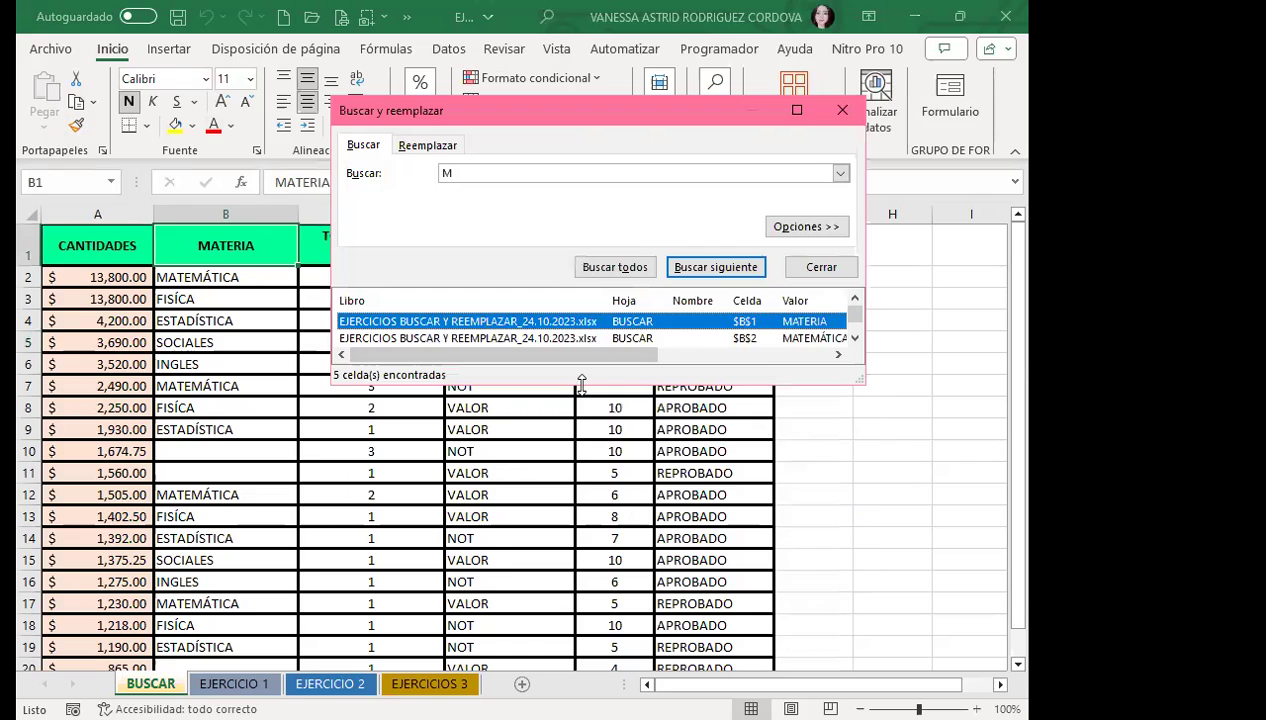
Step: Enlarge the results list and step through matches B2, B7, B12 and B17
{"action": "left_click_drag", "start_coordinate": [581, 384], "coordinate": [605, 620]}
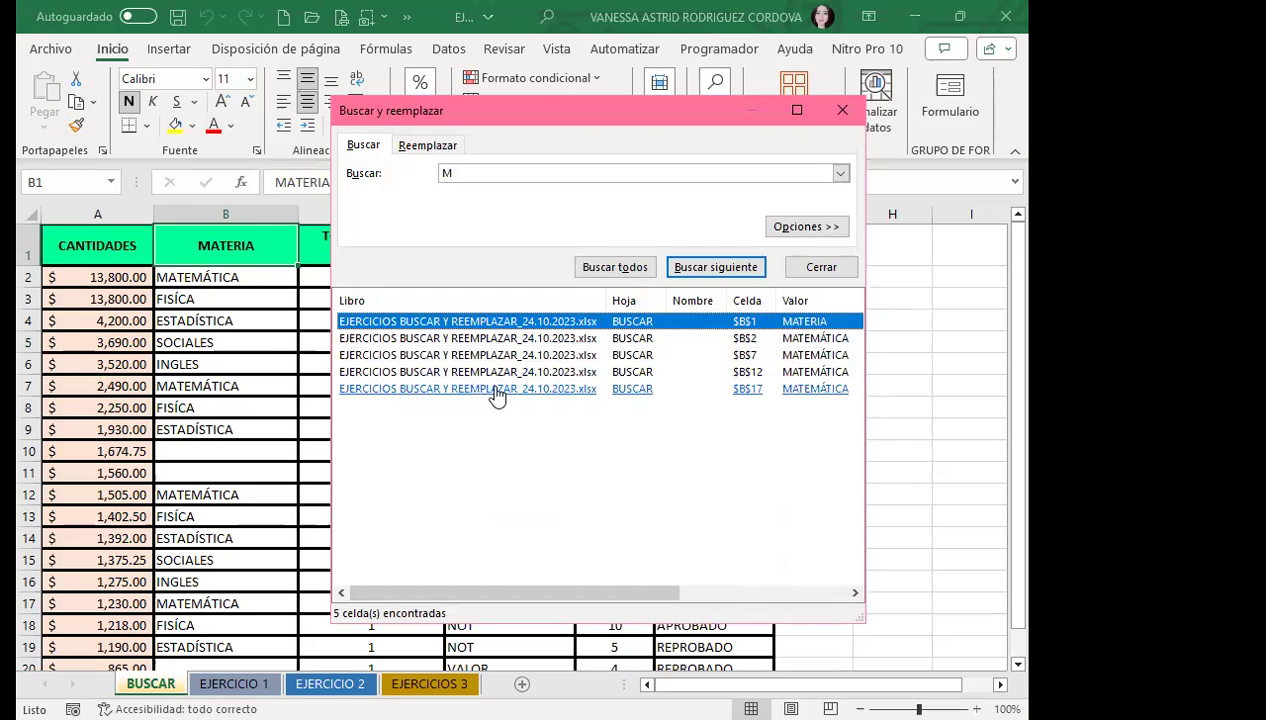
{"action": "left_click", "coordinate": [412, 338]}
{"action": "left_click", "coordinate": [410, 356]}
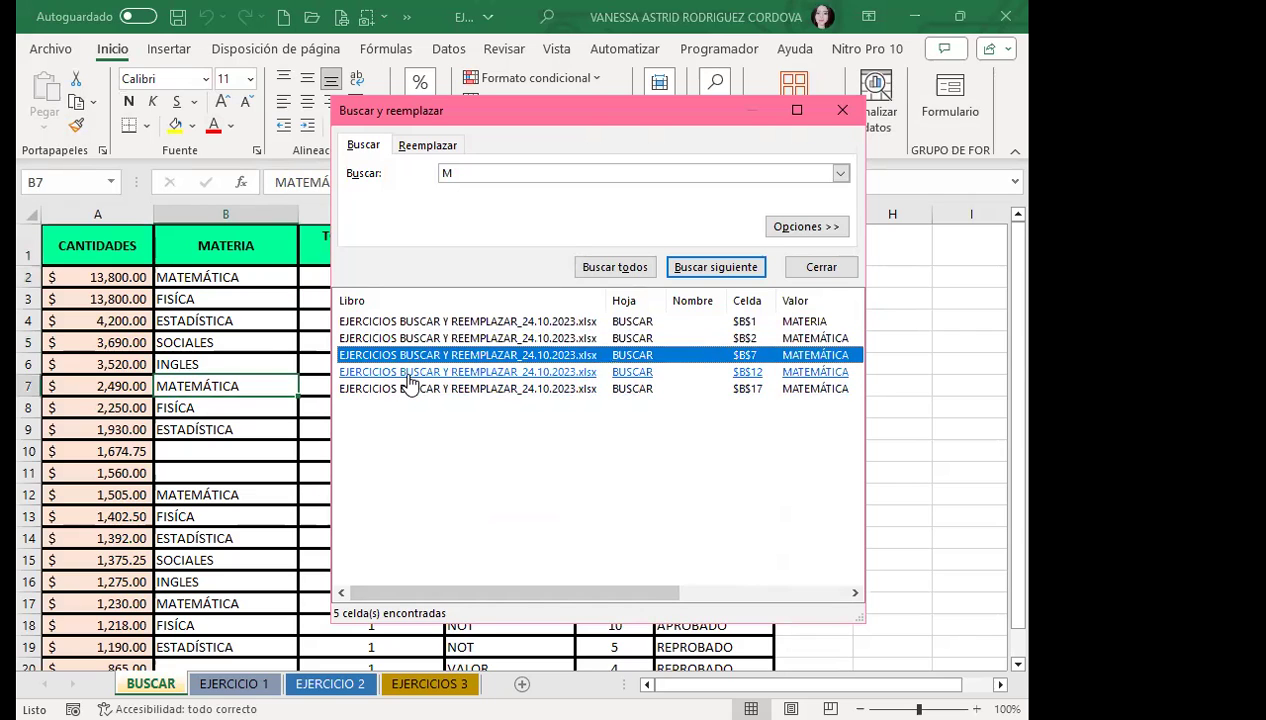
{"action": "left_click", "coordinate": [410, 372]}
{"action": "left_click", "coordinate": [408, 389]}
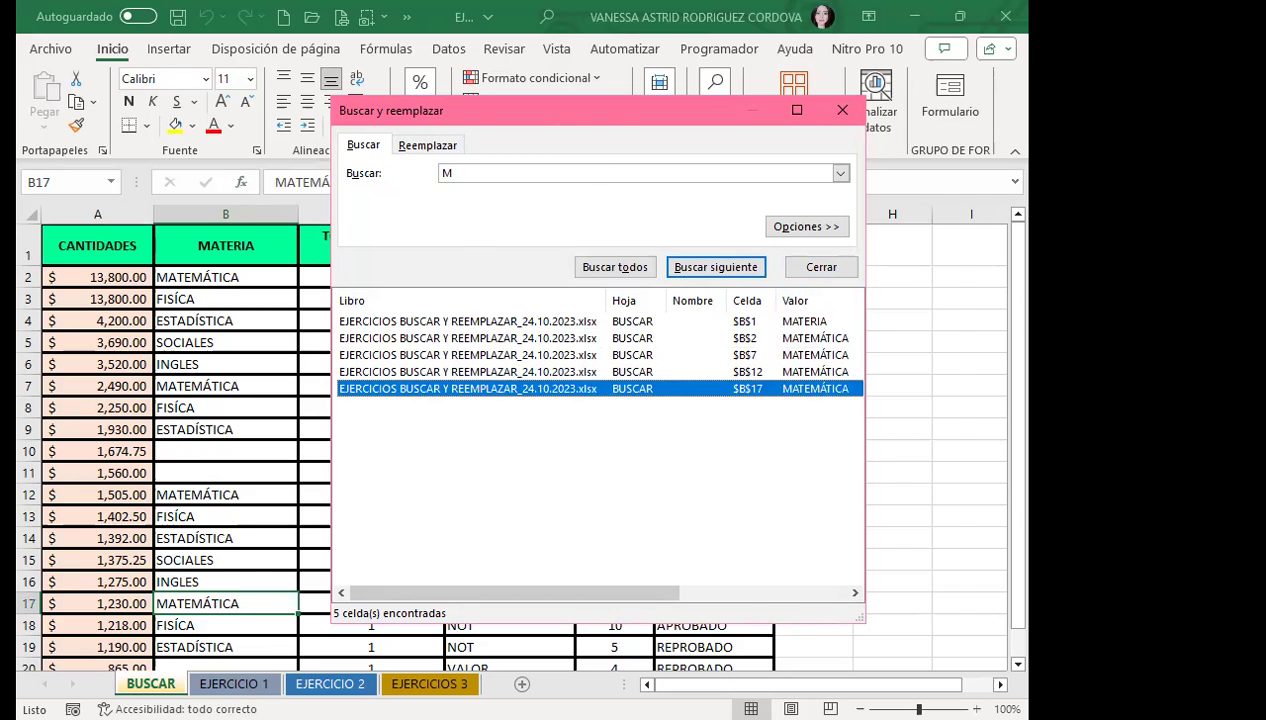
{"action": "left_click_drag", "start_coordinate": [540, 110], "coordinate": [631, 218]}
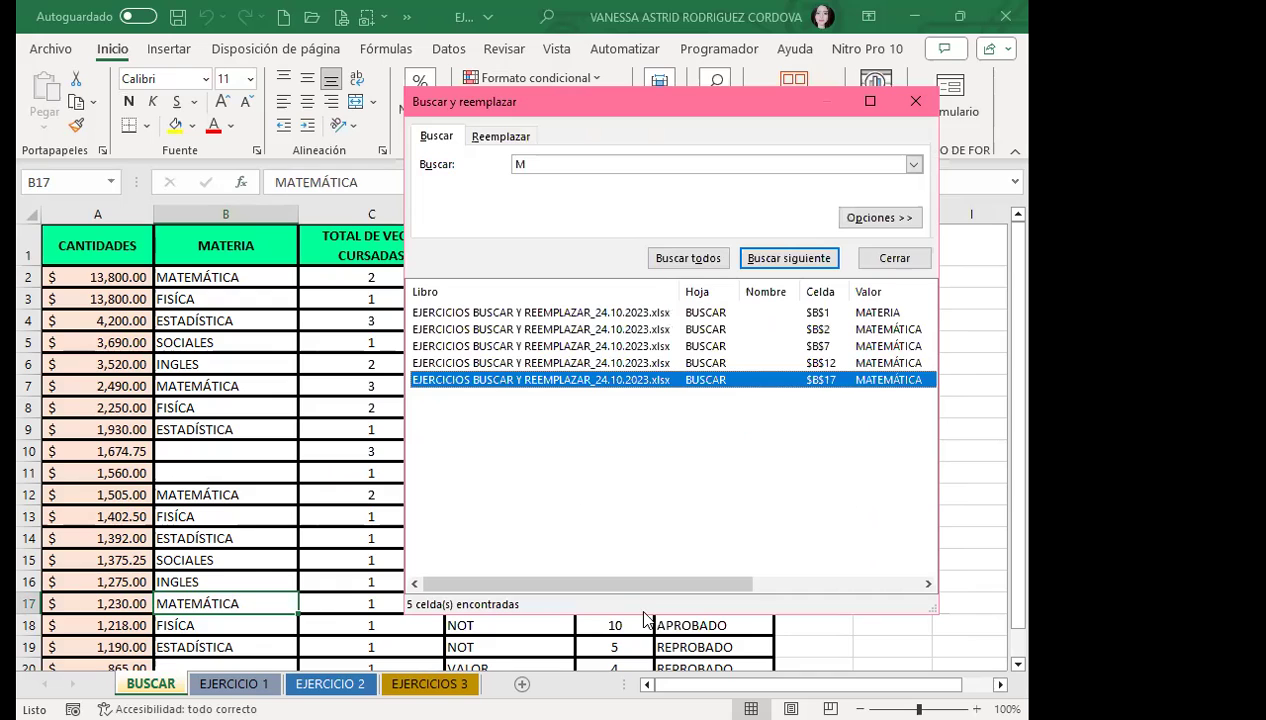
Step: Search for unaccented 'MATEMATICA' and dismiss the nothing-found message
{"action": "mouse_move", "coordinate": [639, 614]}
{"action": "left_mouse_down"}
{"action": "mouse_move", "coordinate": [657, 92]}
{"action": "mouse_move", "coordinate": [643, 470]}
{"action": "left_mouse_up"}
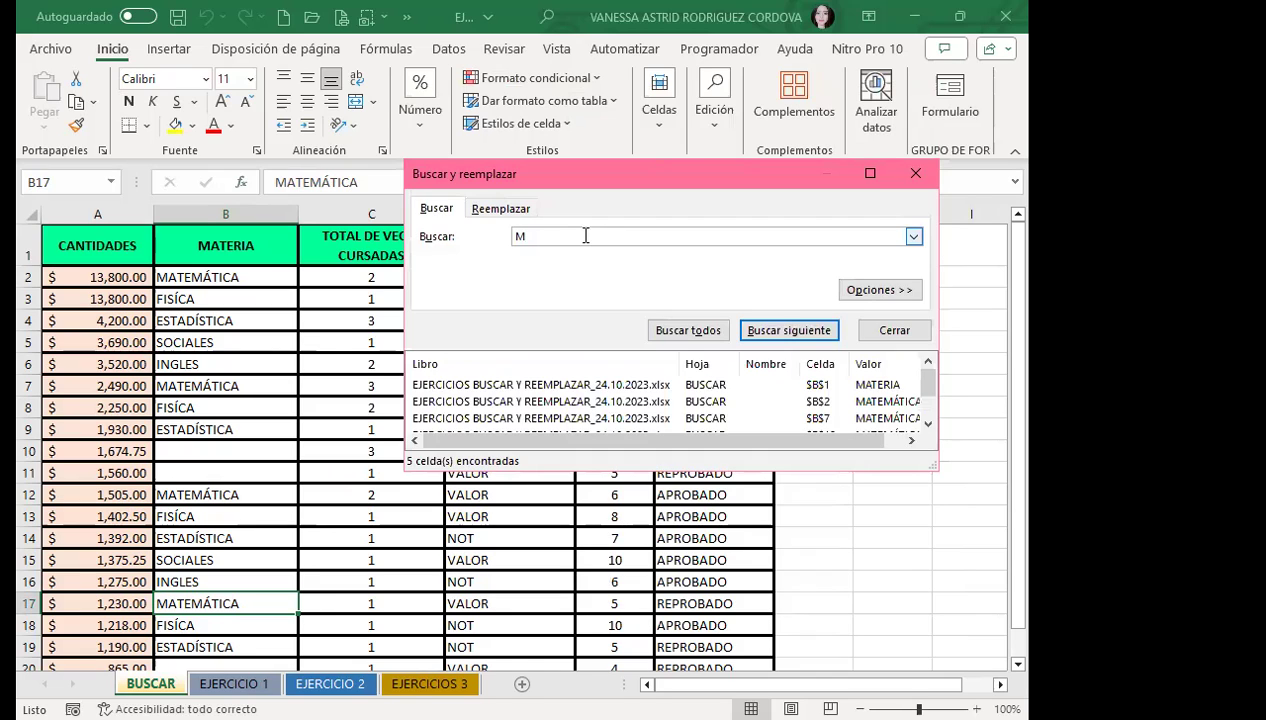
{"action": "type", "text": "ATEMATICA"}
{"action": "left_click", "coordinate": [583, 236]}
{"action": "key", "text": "Return"}
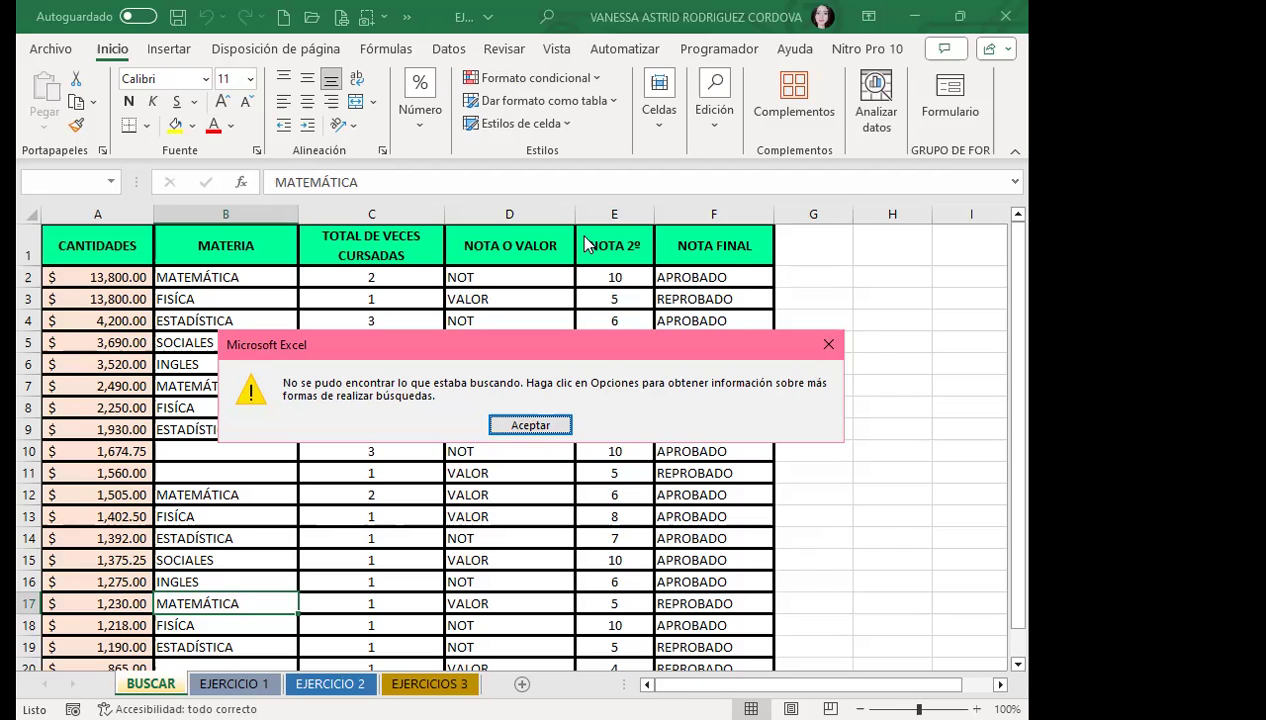
{"action": "key", "text": "Return"}
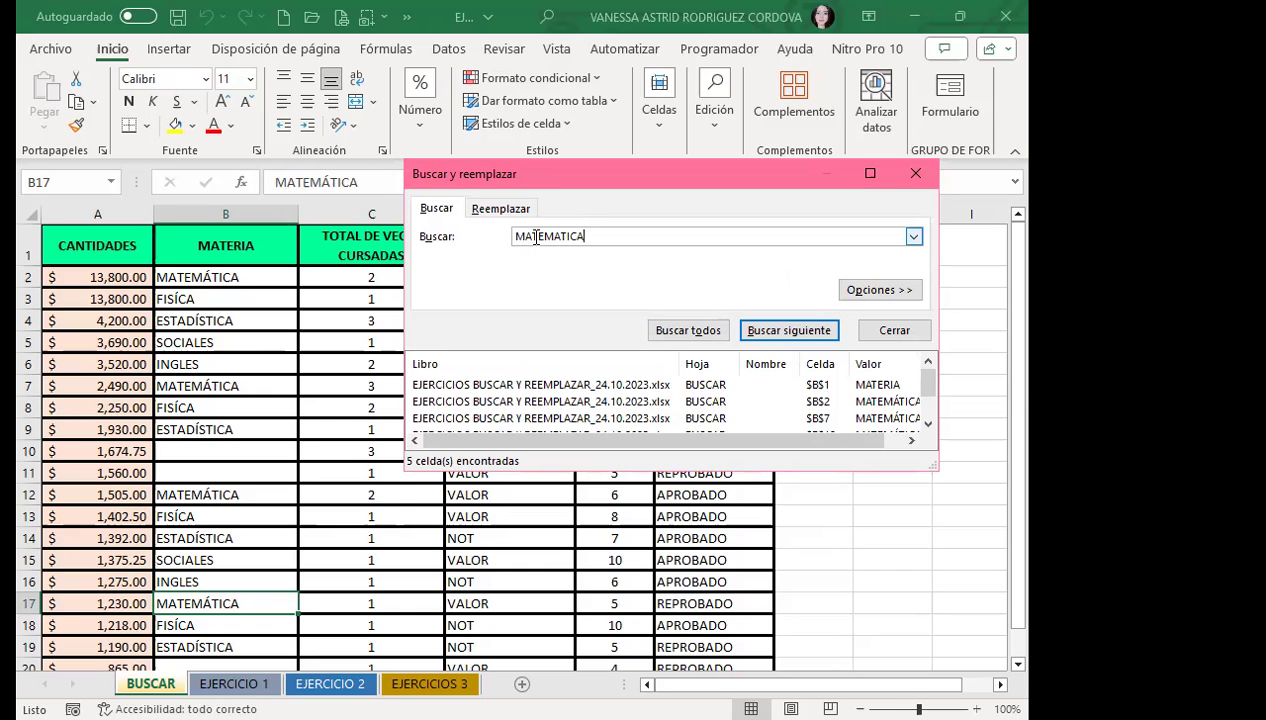
Step: Correct the term to accented 'MATEMÁTICA' and list its 4 matches, starting at B2
{"action": "left_click", "coordinate": [562, 236]}
{"action": "key", "text": "BackSpace"}
{"action": "type", "text": "Á"}
{"action": "key", "text": "Return"}
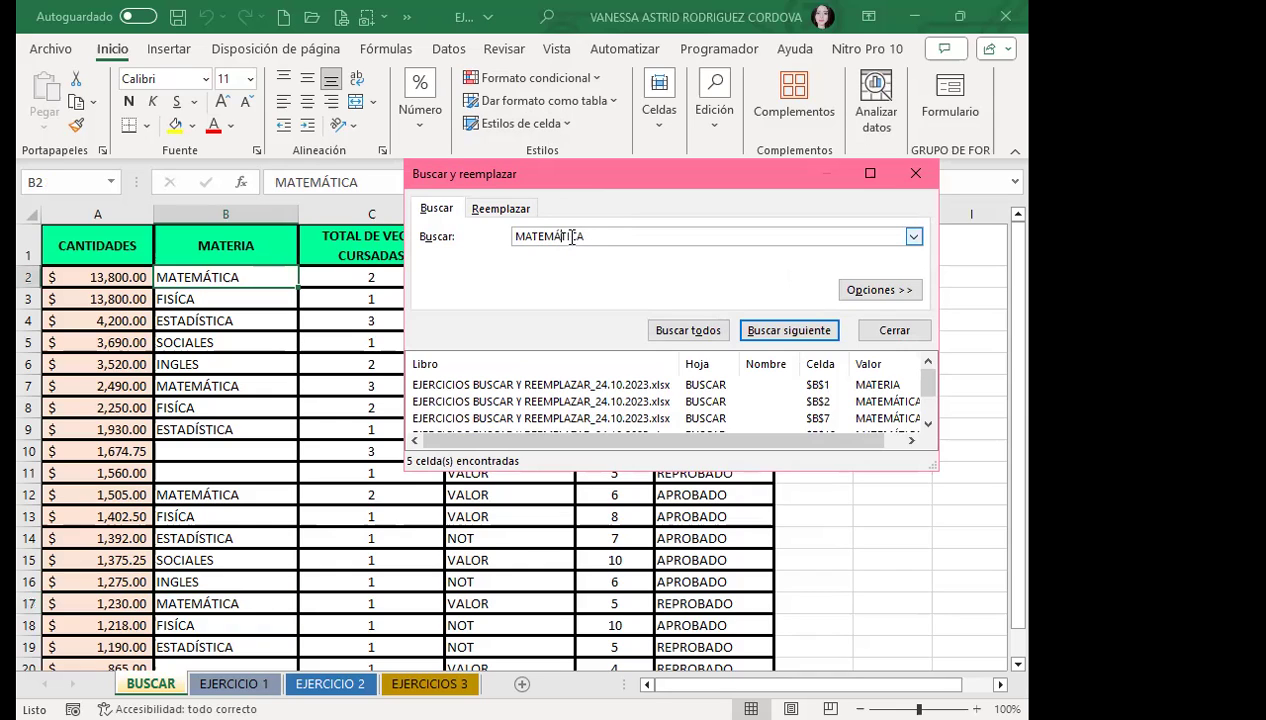
{"action": "left_click", "coordinate": [675, 333]}
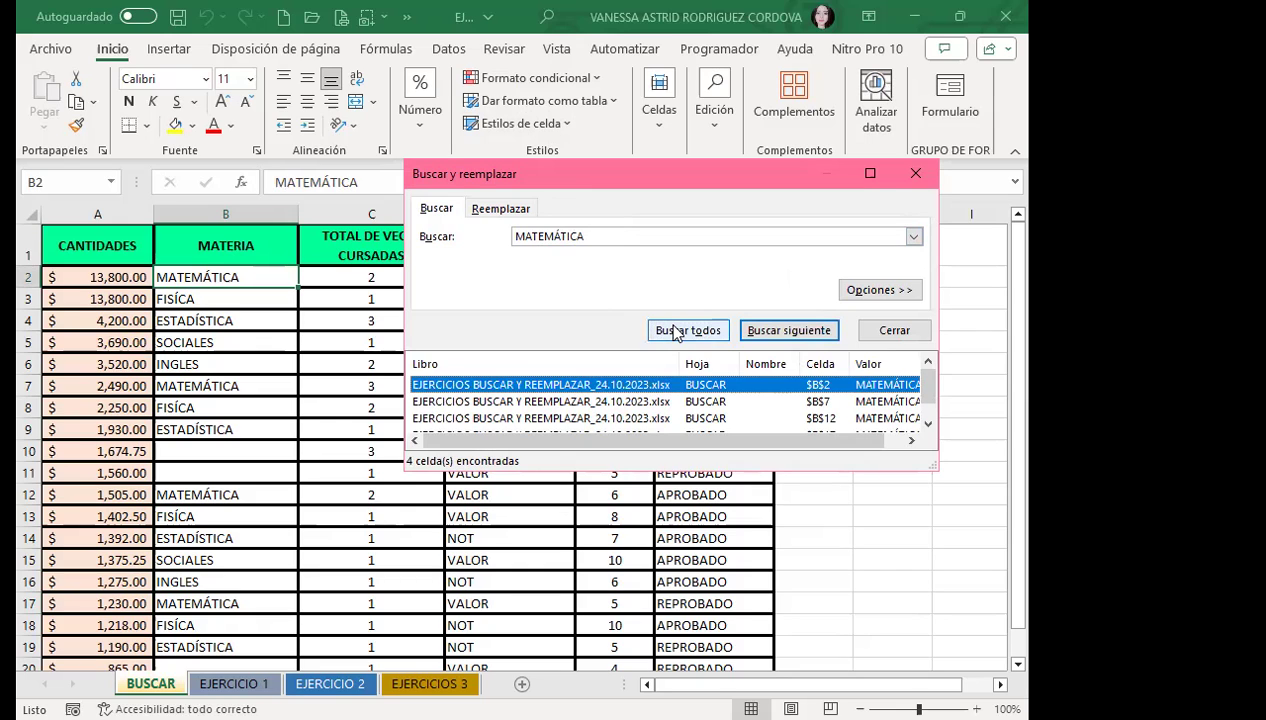
Step: Replace the search term with 'FÍSICA', search, and dismiss the not-found message
{"action": "left_click", "coordinate": [603, 240]}
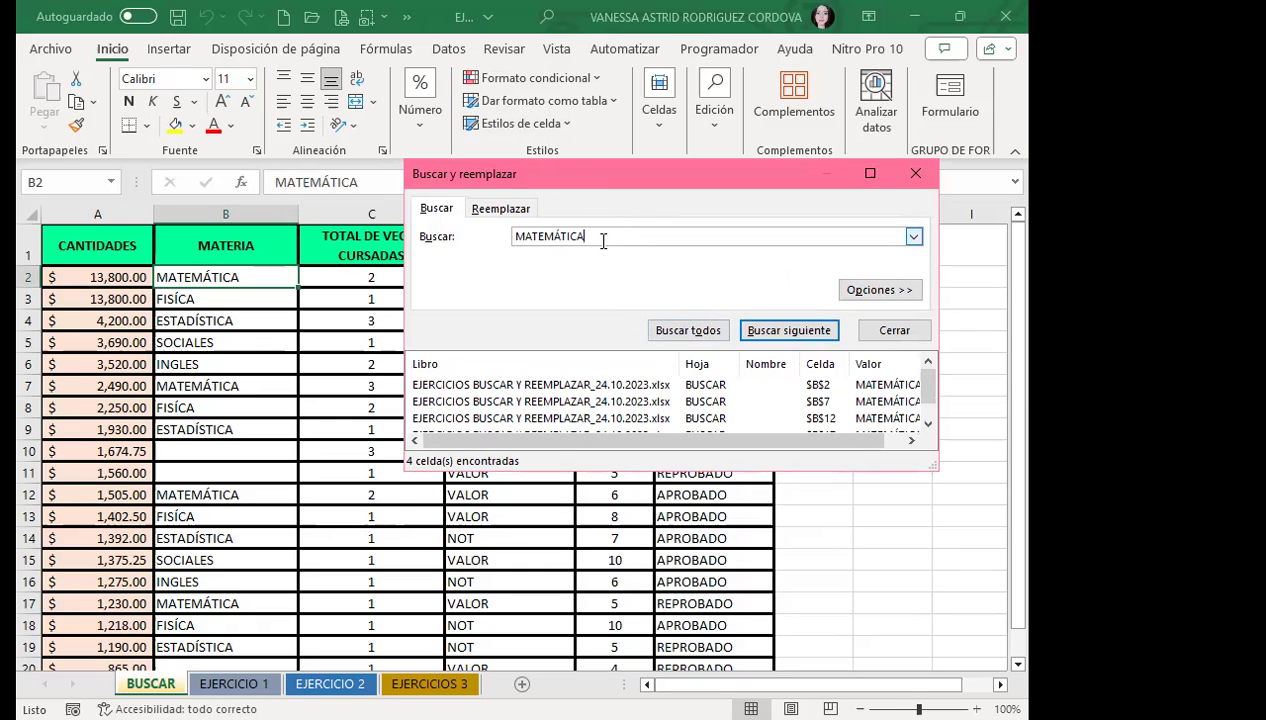
{"action": "double_click", "coordinate": [603, 240]}
{"action": "type", "text": "FÍSICA"}
{"action": "key", "text": "Return"}
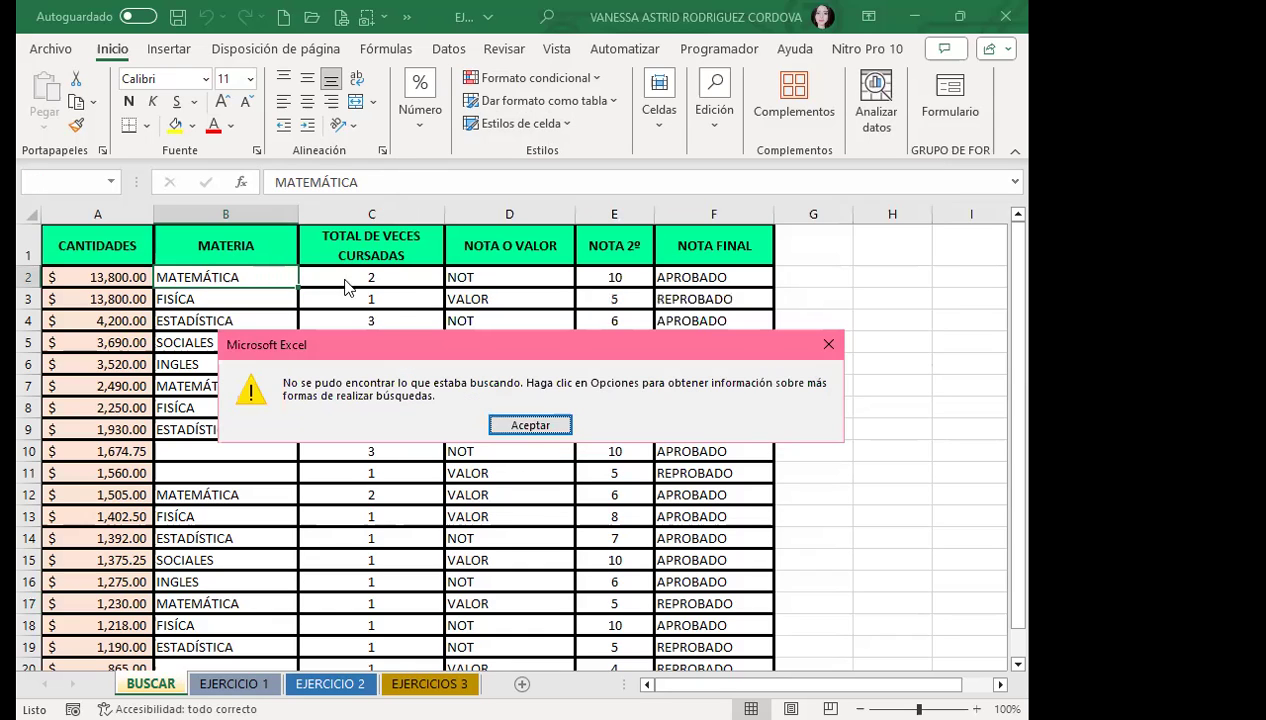
{"action": "left_click", "coordinate": [535, 430]}
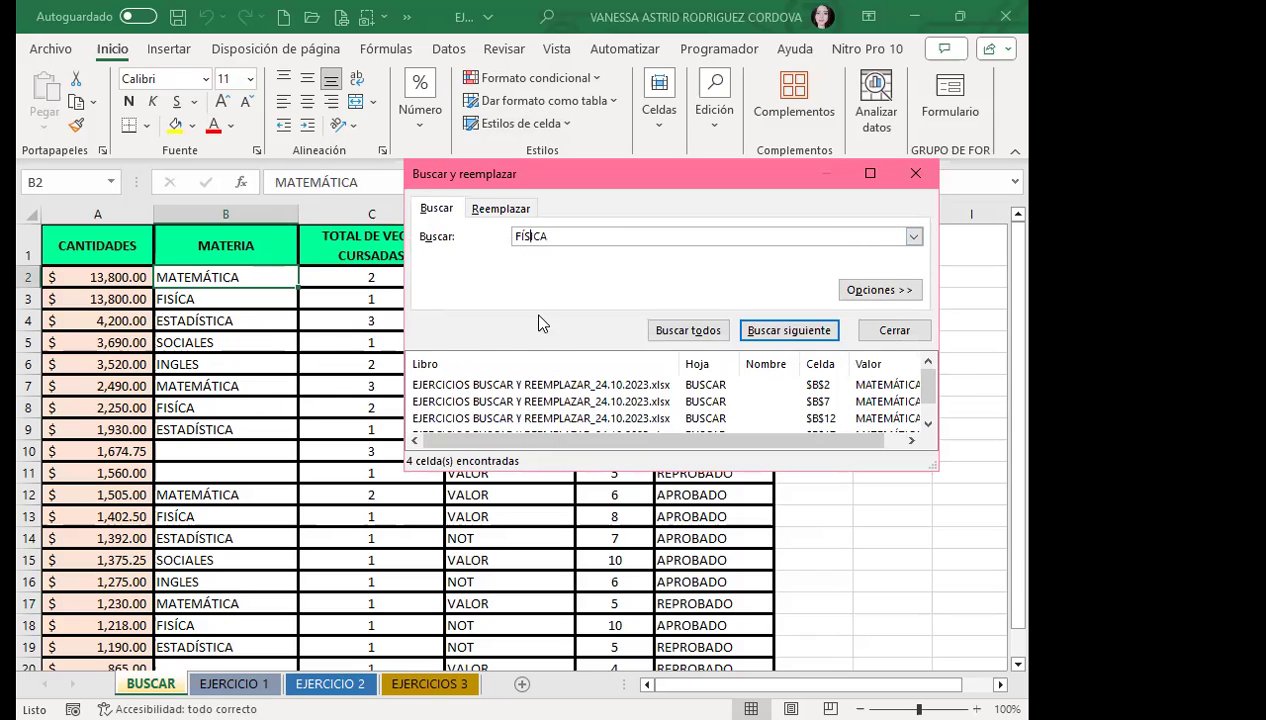
Step: Retype the accented Í in 'FÍSICA' and search again
{"action": "left_click", "coordinate": [521, 236]}
{"action": "key", "text": "Delete"}
{"action": "type", "text": "I"}
{"action": "key", "text": "Left"}
{"action": "key", "text": "Left"}
{"action": "key", "text": "BackSpace"}
{"action": "type", "text": "Í"}
{"action": "key", "text": "Return"}
Step: List all 'FÍSICA' matches: B3, B8, B13 and B18
{"action": "left_click", "coordinate": [688, 332]}
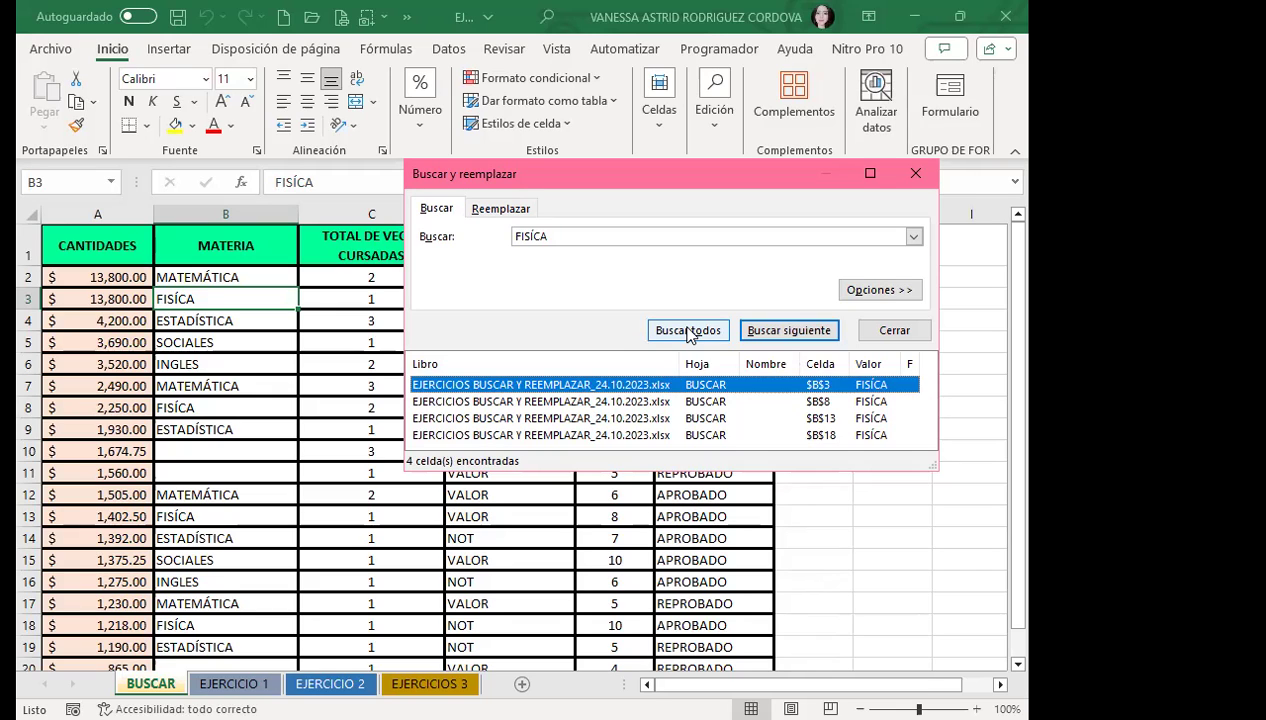
Step: Replace the search term with NOT and find the next matching cell
{"action": "double_click", "coordinate": [562, 236]}
{"action": "type", "text": "NOT"}
{"action": "key", "text": "Return"}
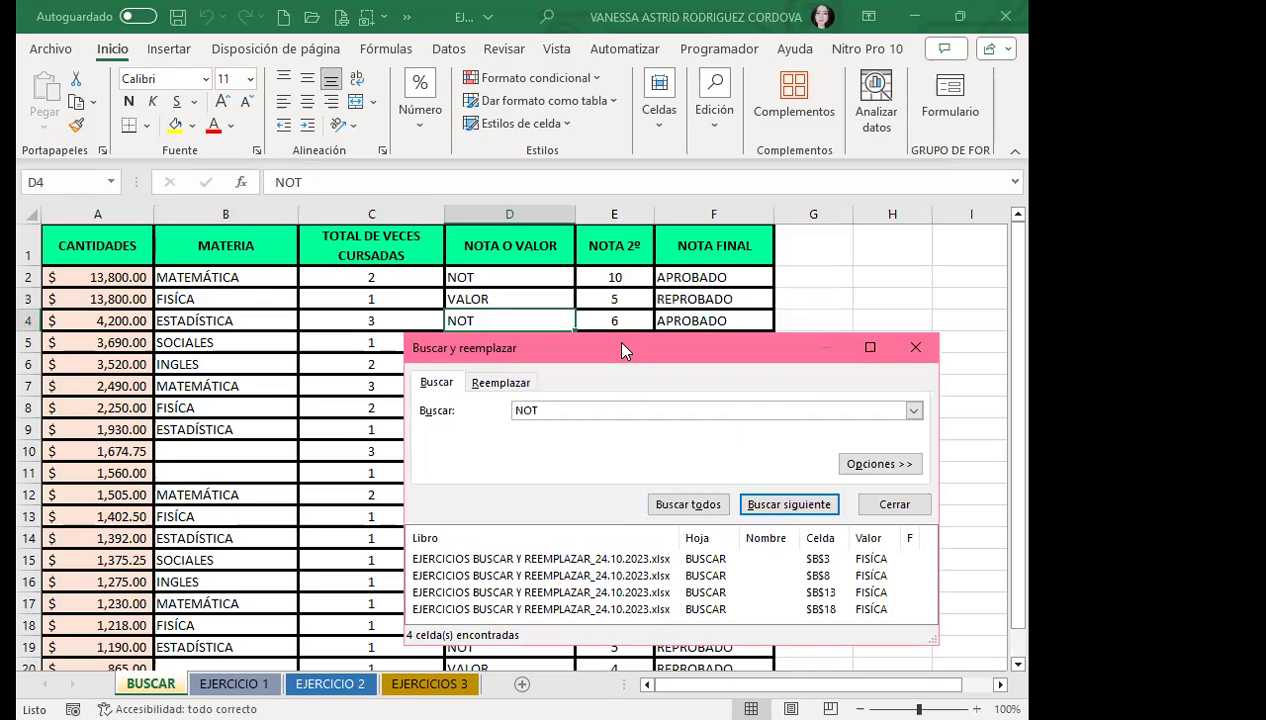
{"action": "left_click_drag", "start_coordinate": [620, 348], "coordinate": [343, 328]}
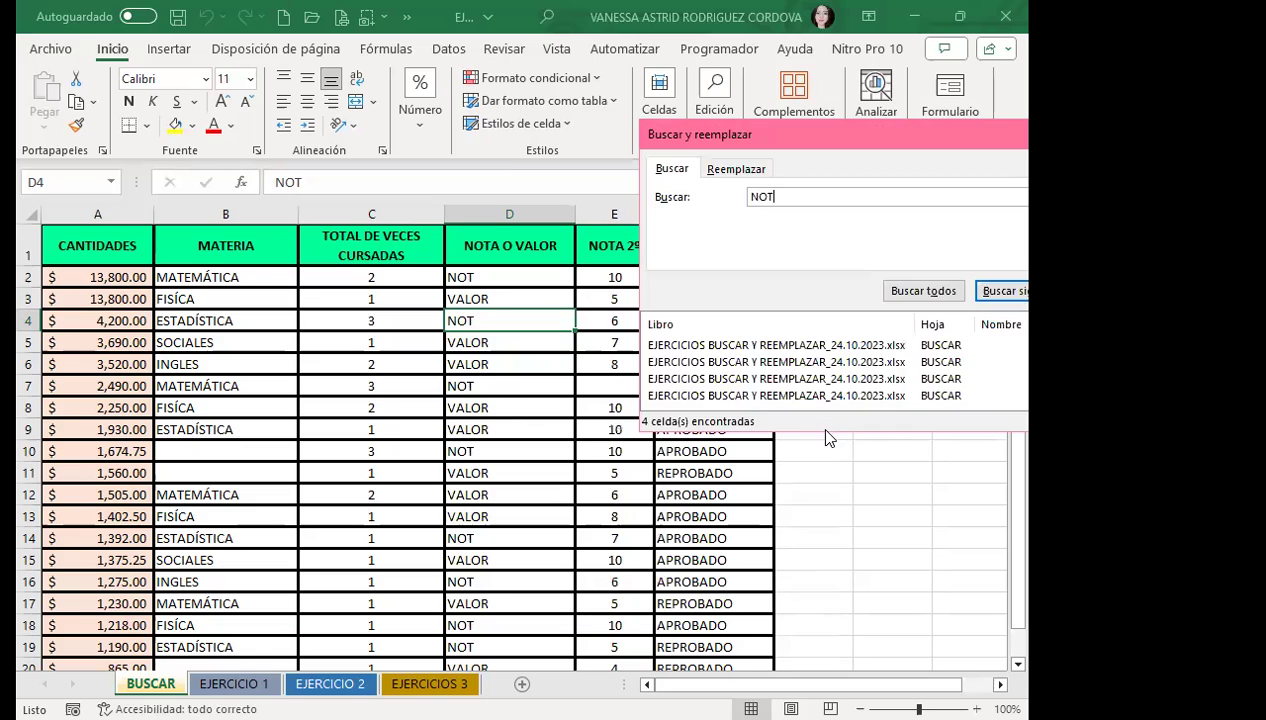
Step: Step through the FÍSICA matches in the results list, including B8 and B18, then switch to replacing
{"action": "left_click", "coordinate": [811, 346]}
{"action": "left_click", "coordinate": [775, 368]}
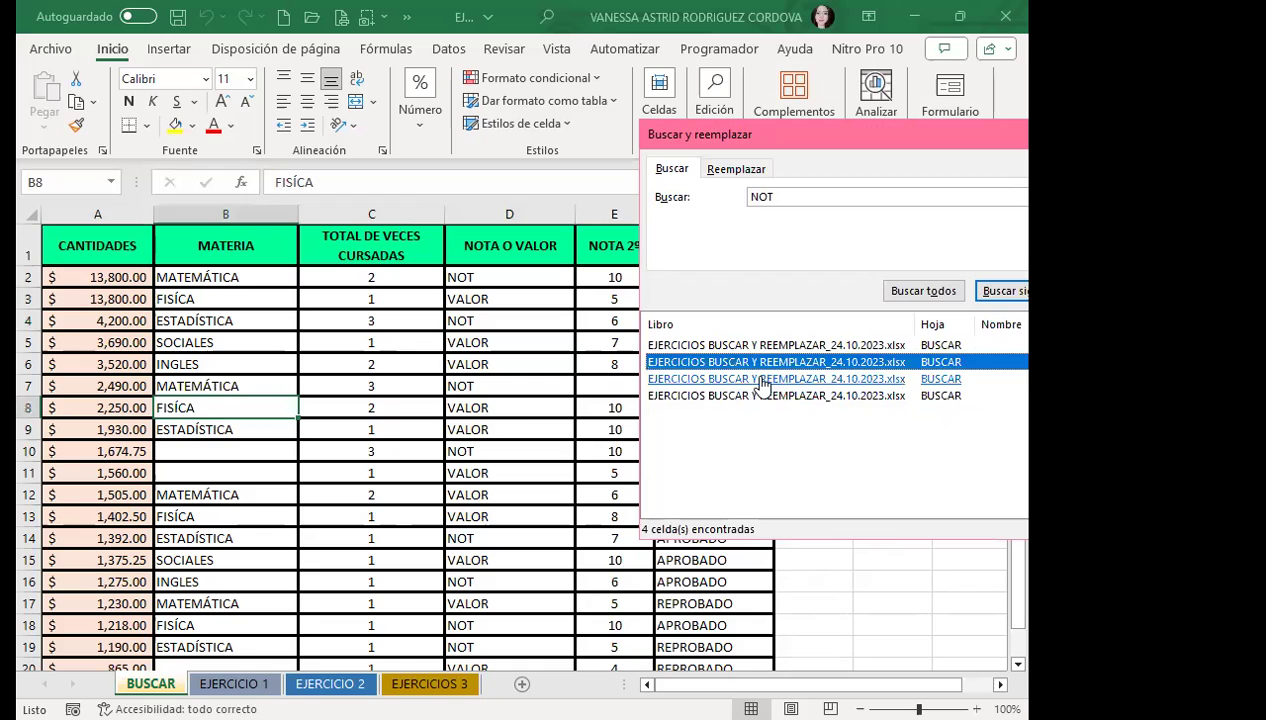
{"action": "left_click", "coordinate": [765, 380]}
{"action": "left_click", "coordinate": [757, 398]}
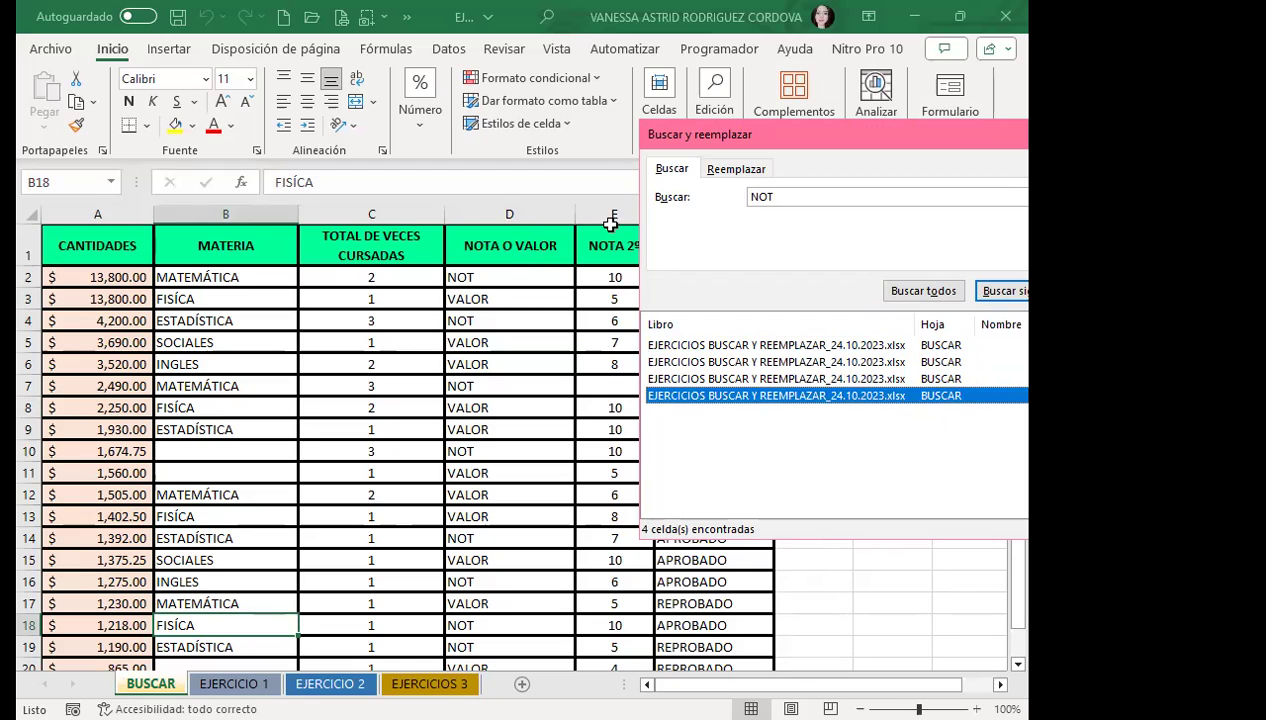
{"action": "left_click", "coordinate": [735, 172]}
Step: Set NOTA as the replacement for NOT and enable 'Coincidir con el contenido de toda la celda'
{"action": "left_click", "coordinate": [753, 213]}
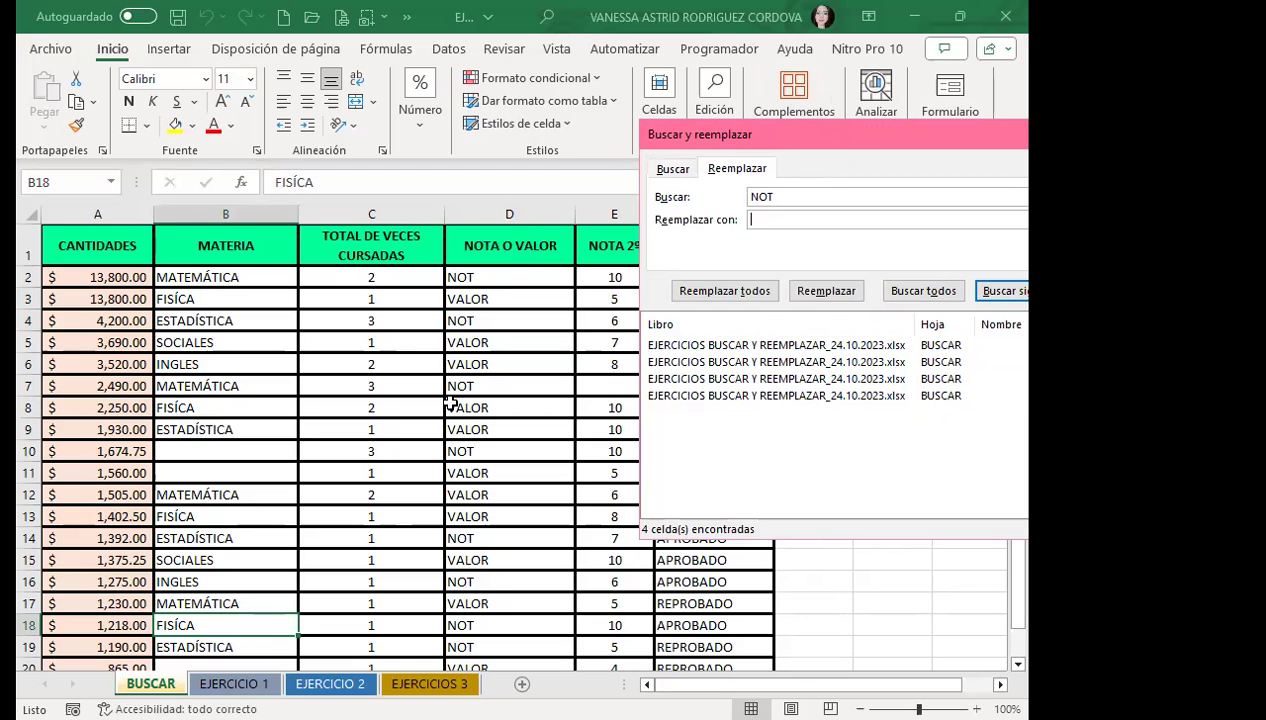
{"action": "left_click_drag", "start_coordinate": [770, 155], "coordinate": [701, 166]}
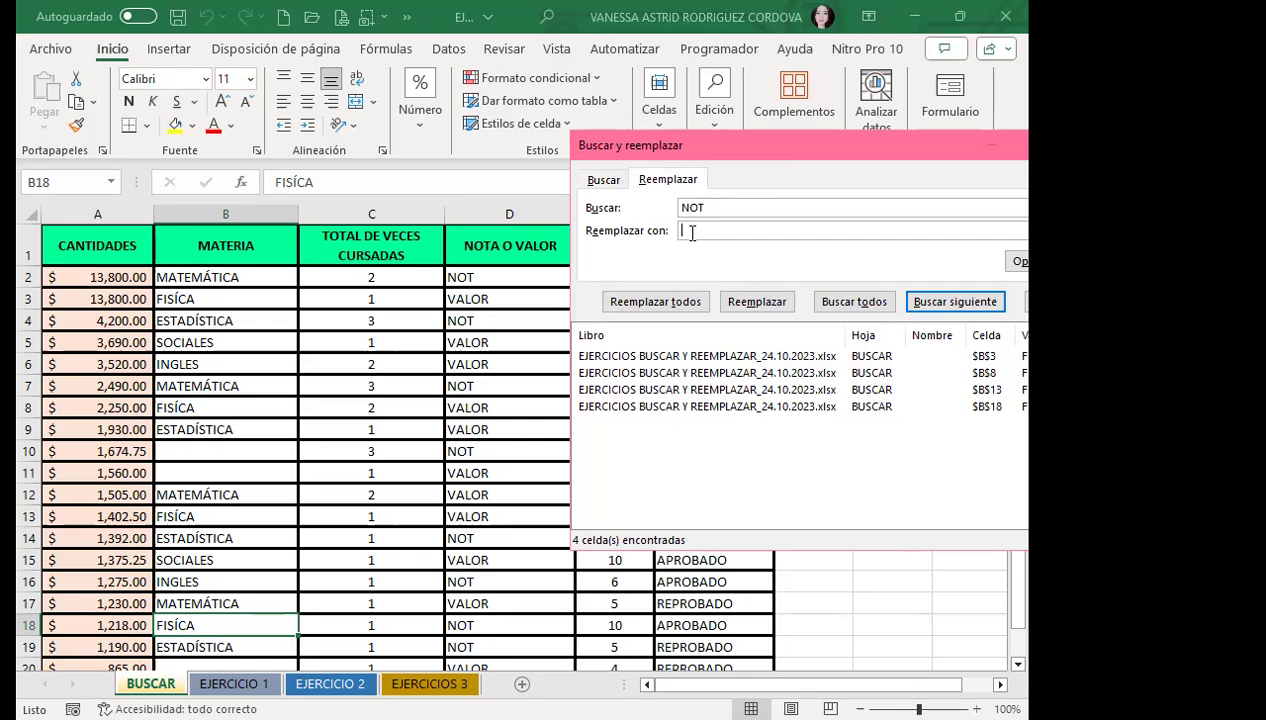
{"action": "type", "text": "NOTA"}
{"action": "left_click_drag", "start_coordinate": [822, 148], "coordinate": [684, 103]}
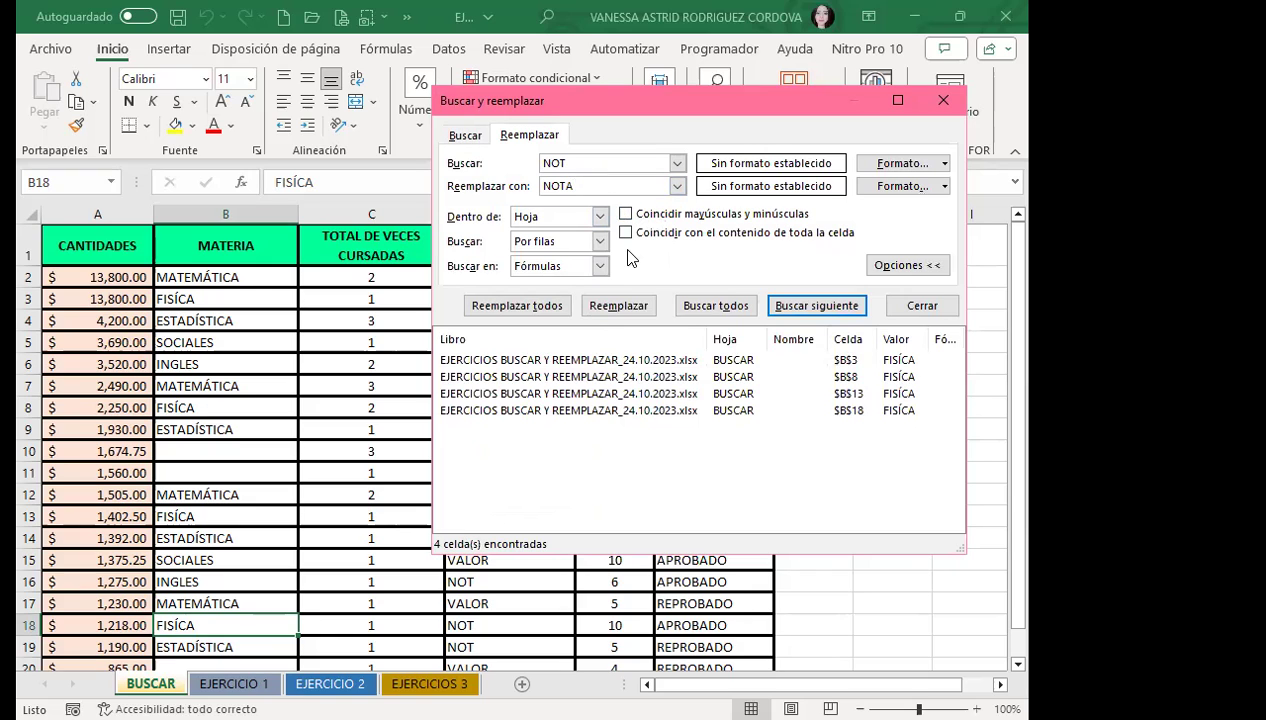
{"action": "left_click", "coordinate": [624, 232]}
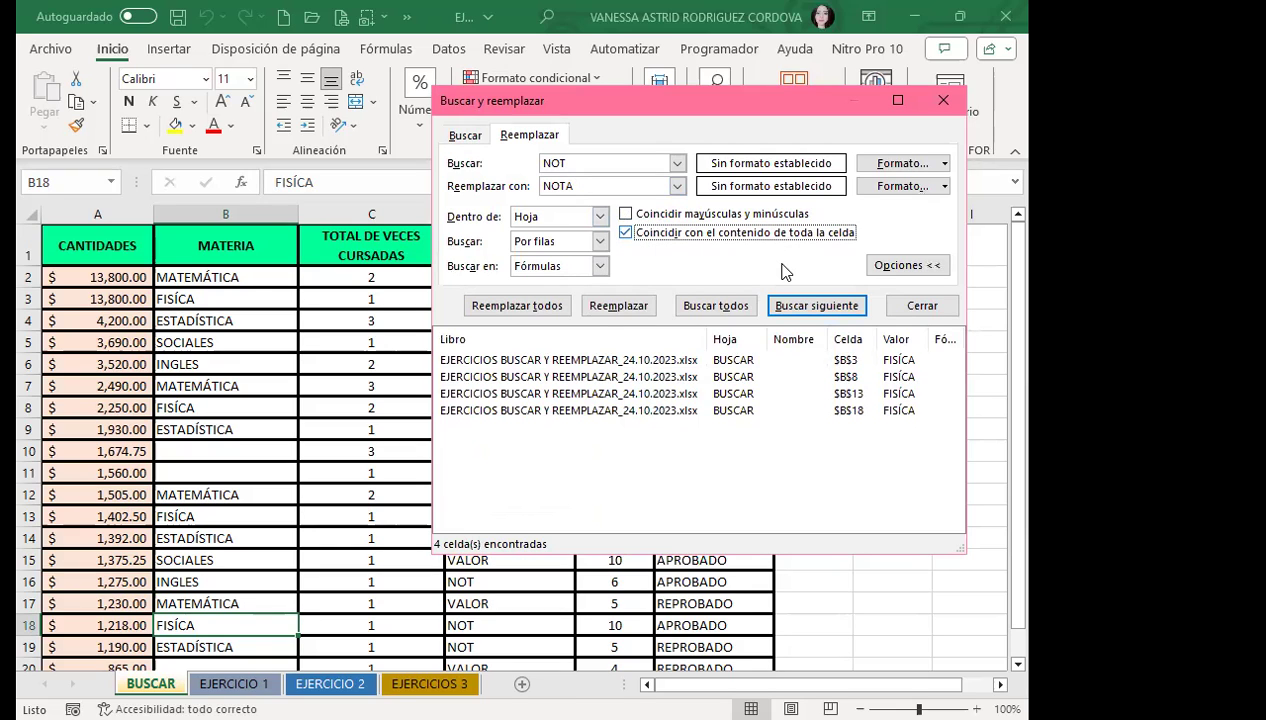
Step: Back on Buscar, list all whole-cell matches for NOT (8 cells)
{"action": "left_click", "coordinate": [470, 138]}
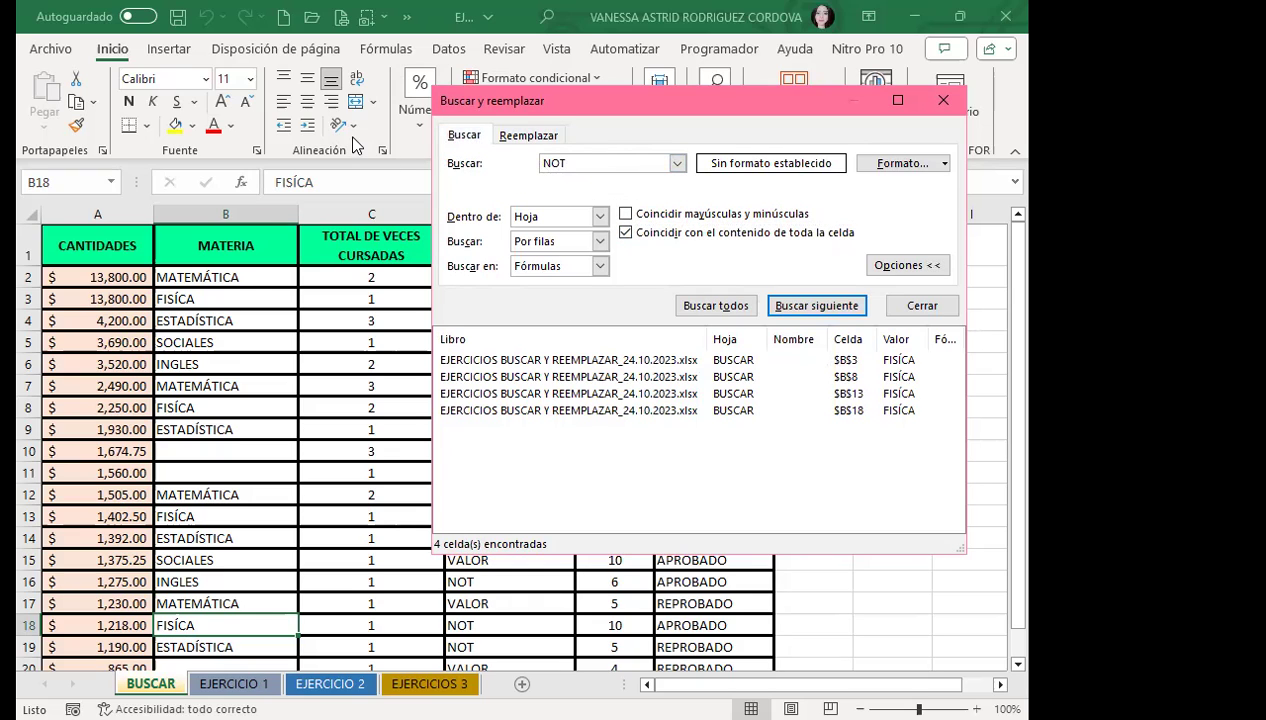
{"action": "left_click", "coordinate": [712, 305]}
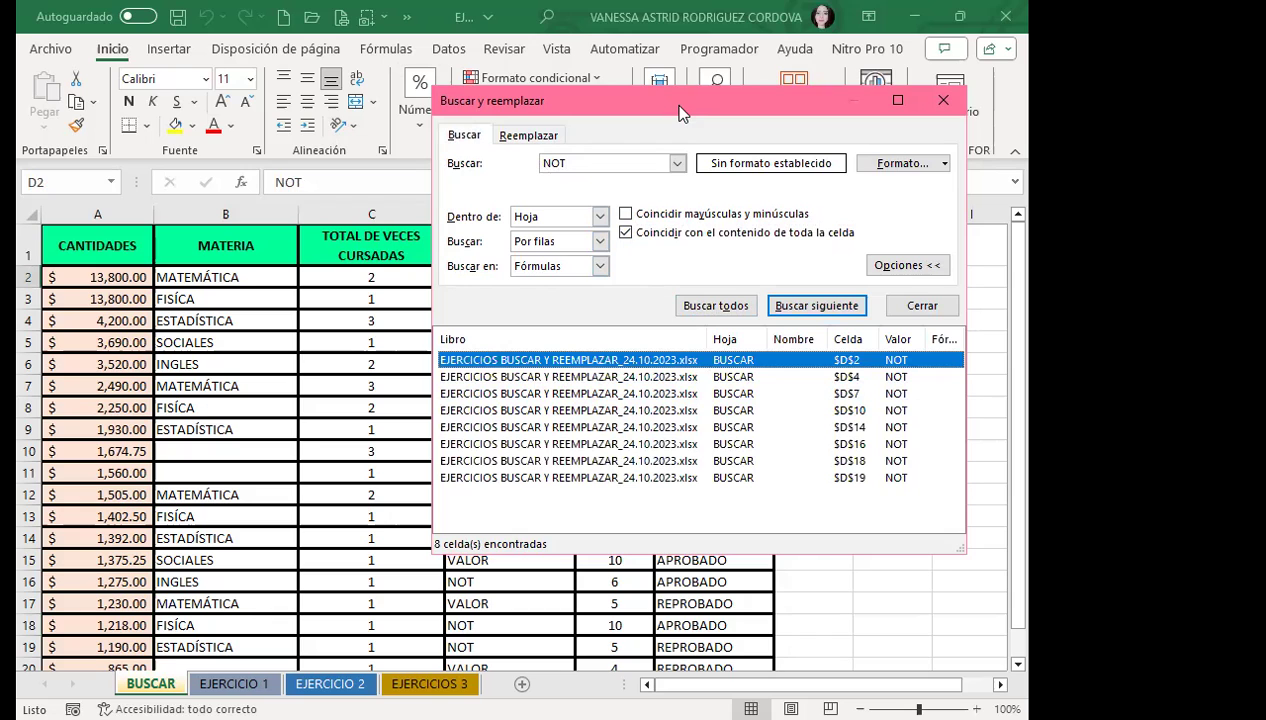
{"action": "left_click_drag", "start_coordinate": [680, 113], "coordinate": [680, 89]}
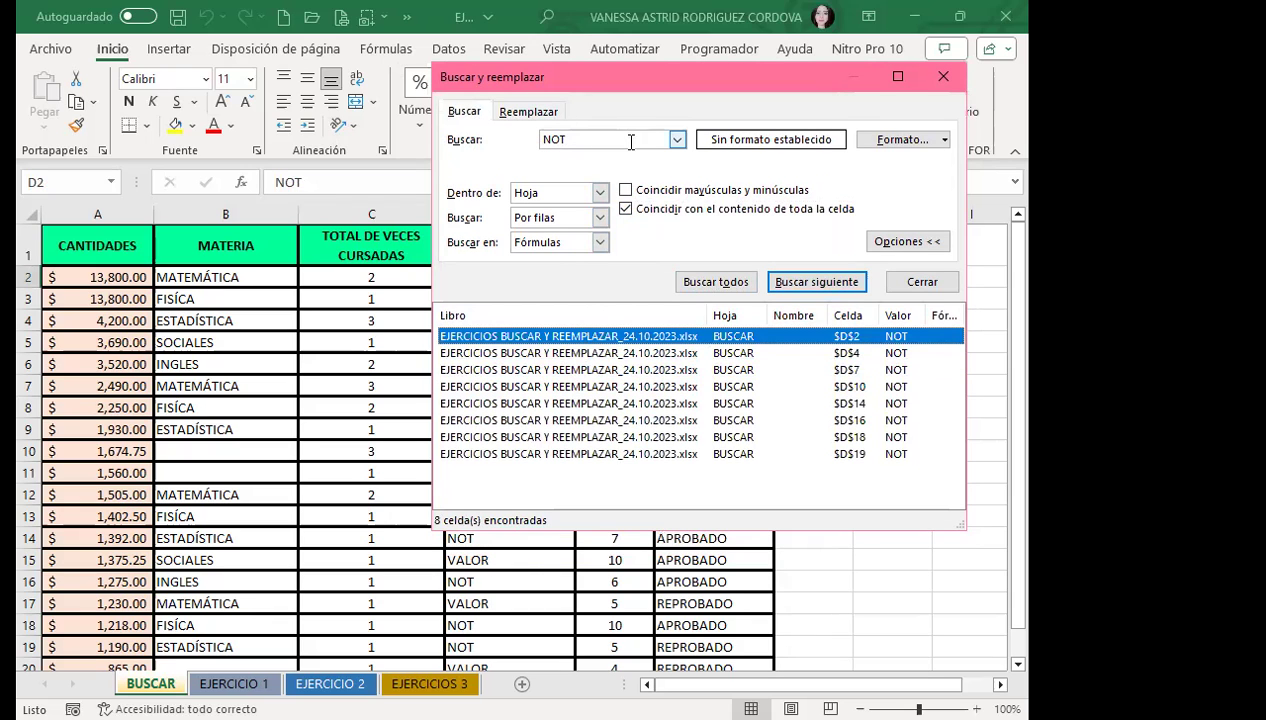
Step: Turn off whole-cell matching and list all NOT matches again (11 cells, including headers)
{"action": "left_click", "coordinate": [625, 210]}
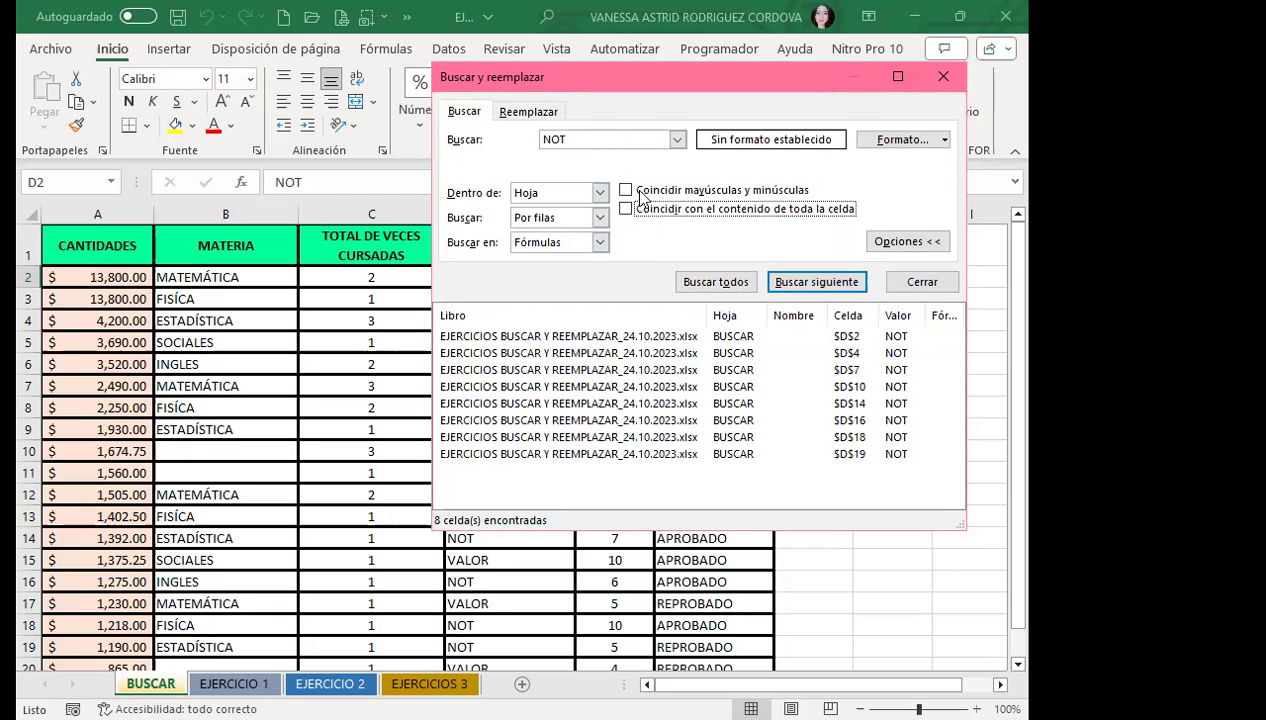
{"action": "left_click", "coordinate": [715, 281]}
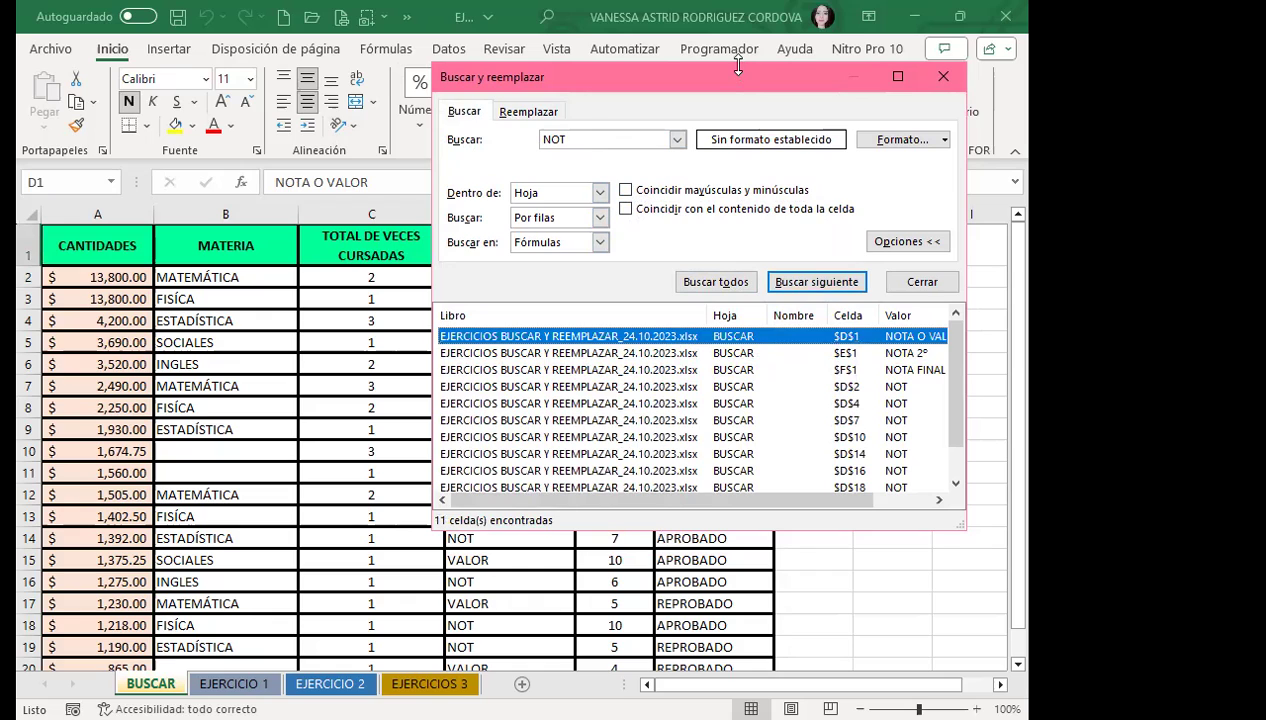
{"action": "left_click_drag", "start_coordinate": [737, 64], "coordinate": [737, 290]}
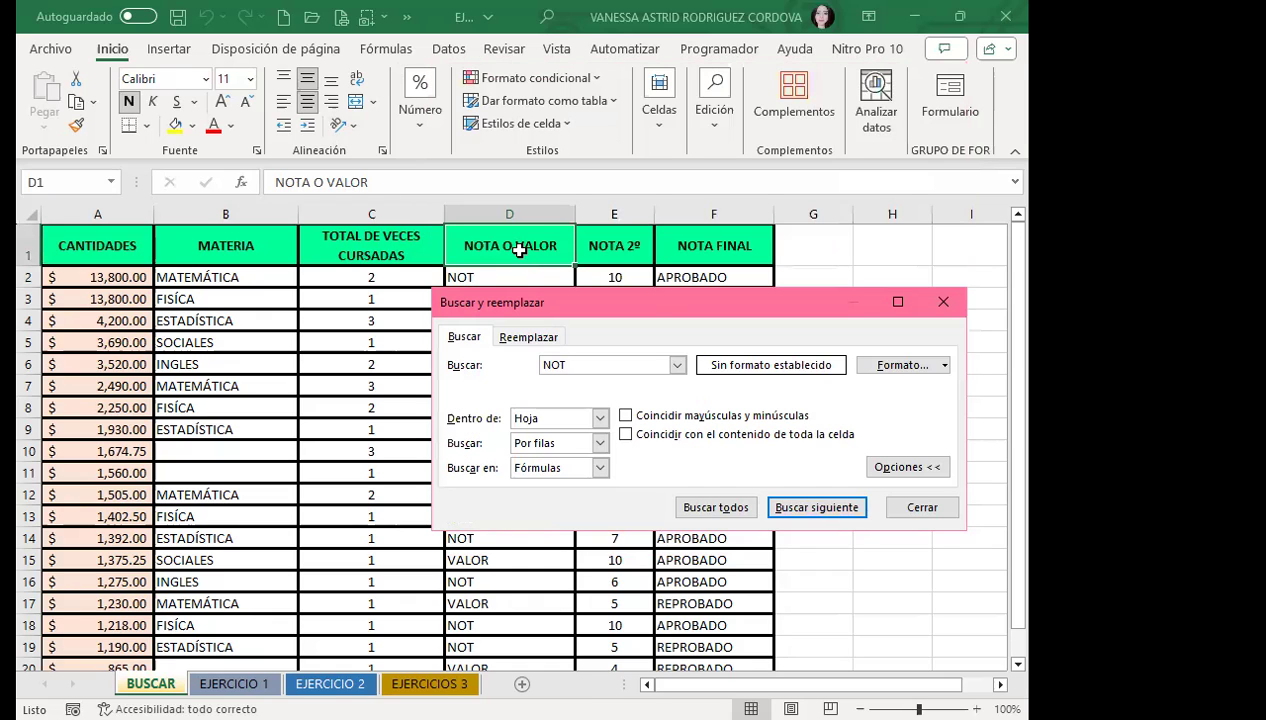
{"action": "left_click_drag", "start_coordinate": [663, 277], "coordinate": [662, 246]}
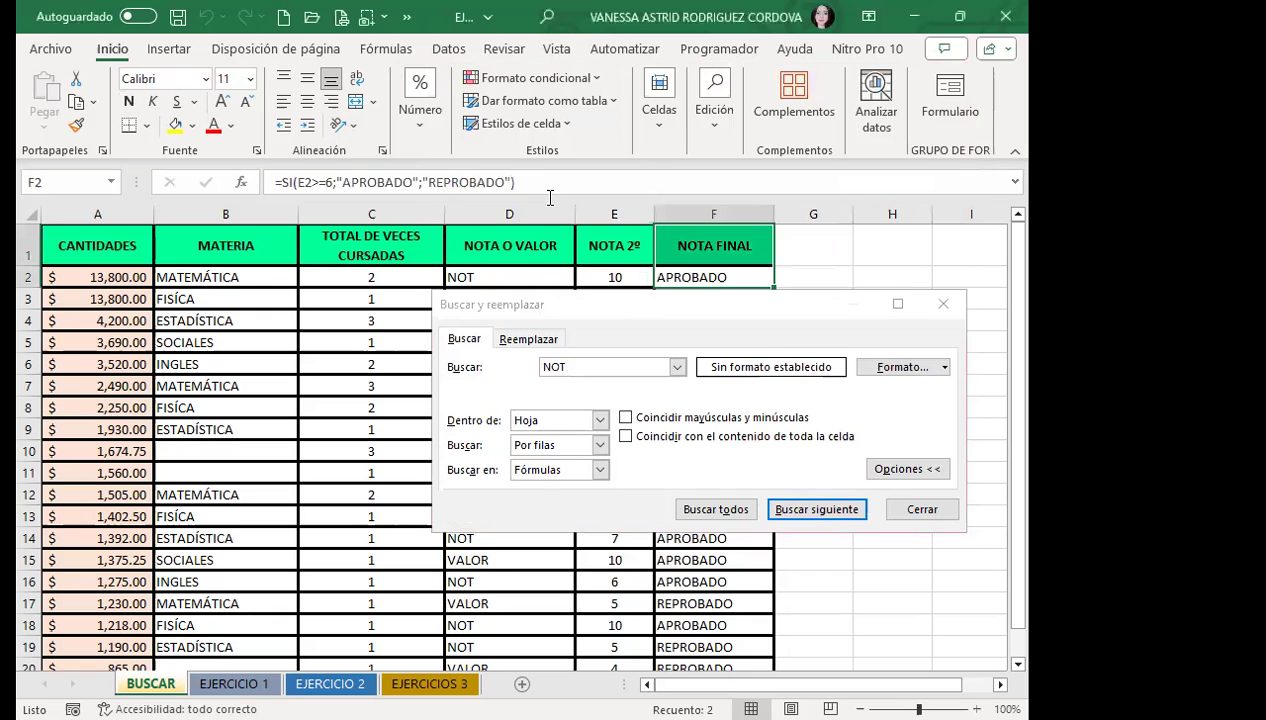
{"action": "left_click_drag", "start_coordinate": [642, 288], "coordinate": [548, 118]}
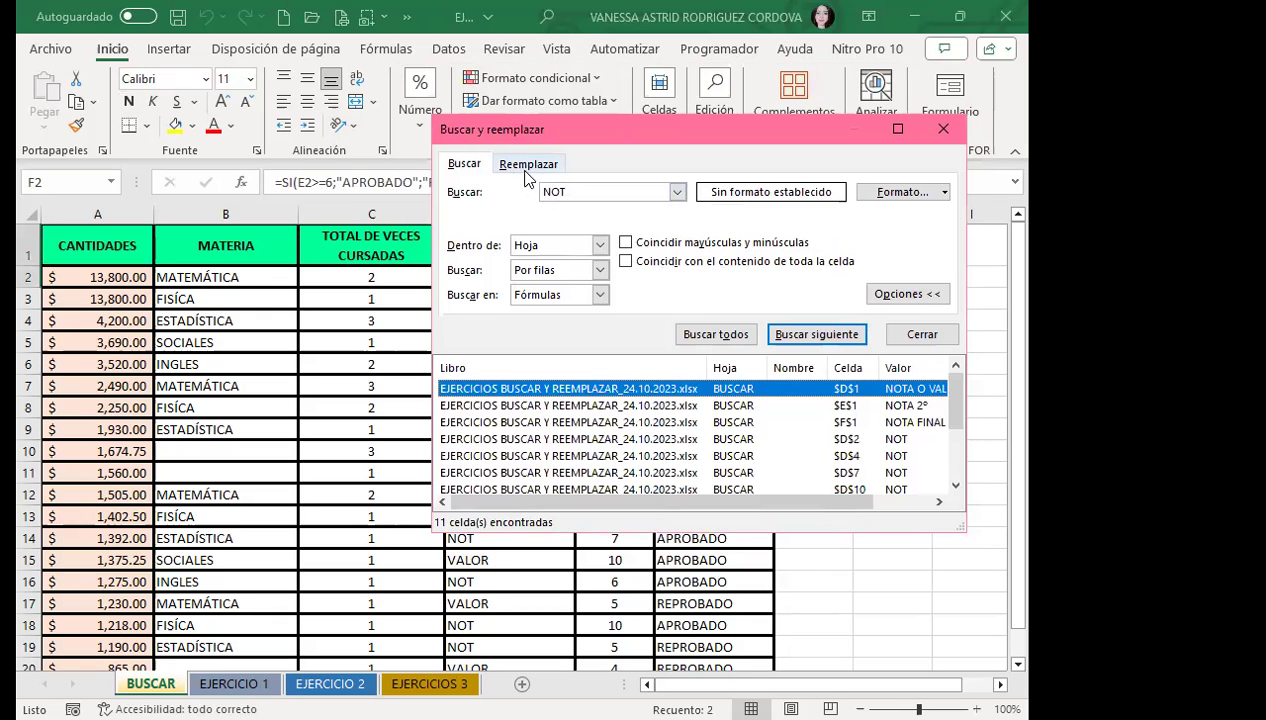
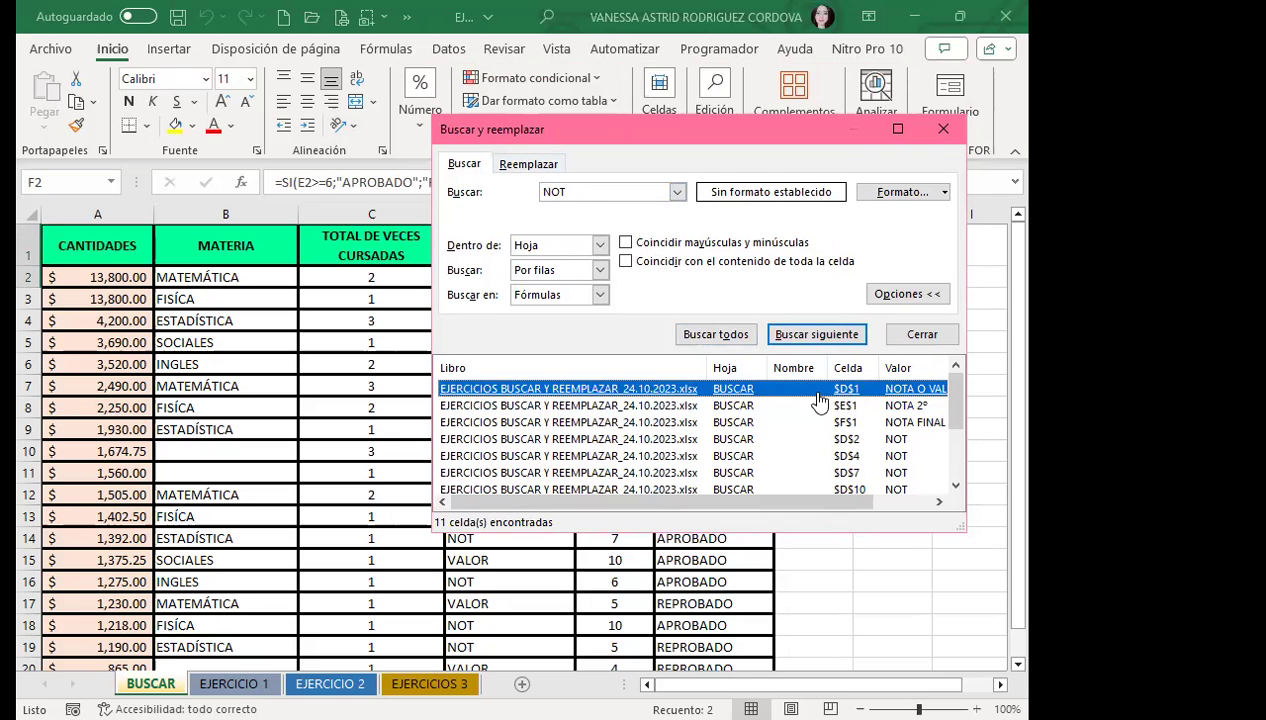
Step: Search for cells exactly equal to NOT with whole-cell matching on; nothing is found
{"action": "left_click", "coordinate": [626, 263]}
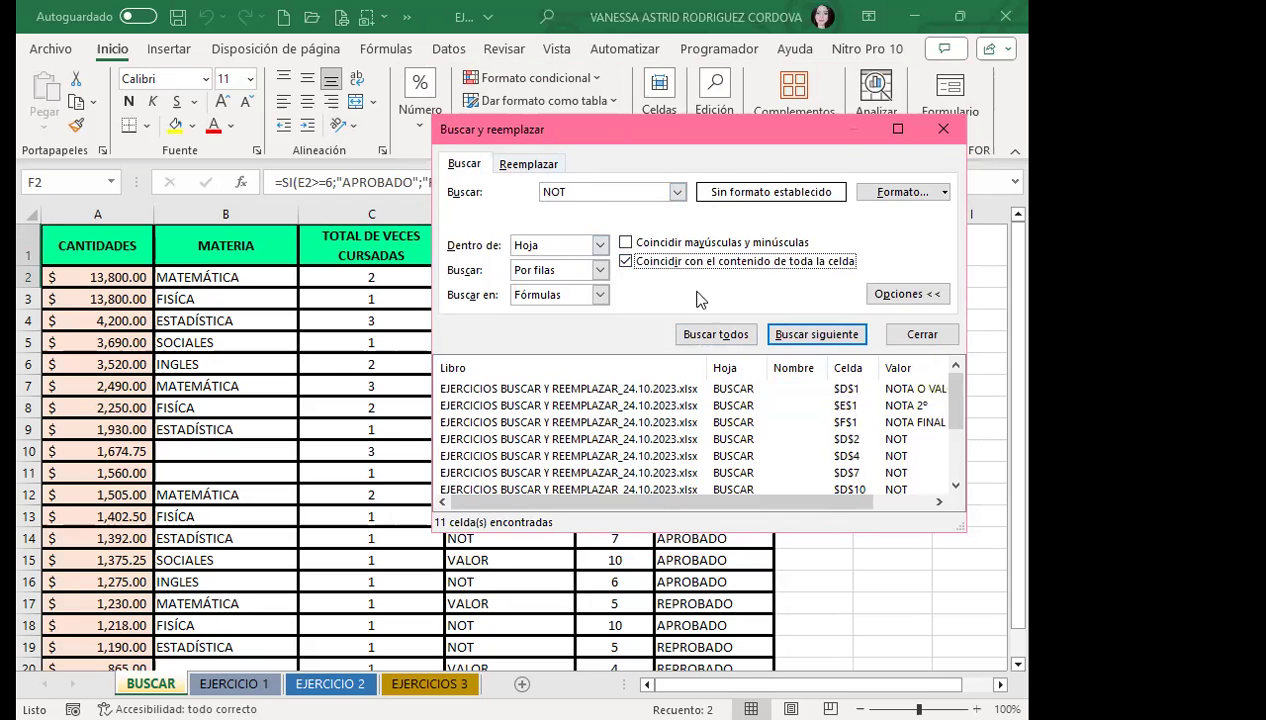
{"action": "left_click", "coordinate": [700, 334]}
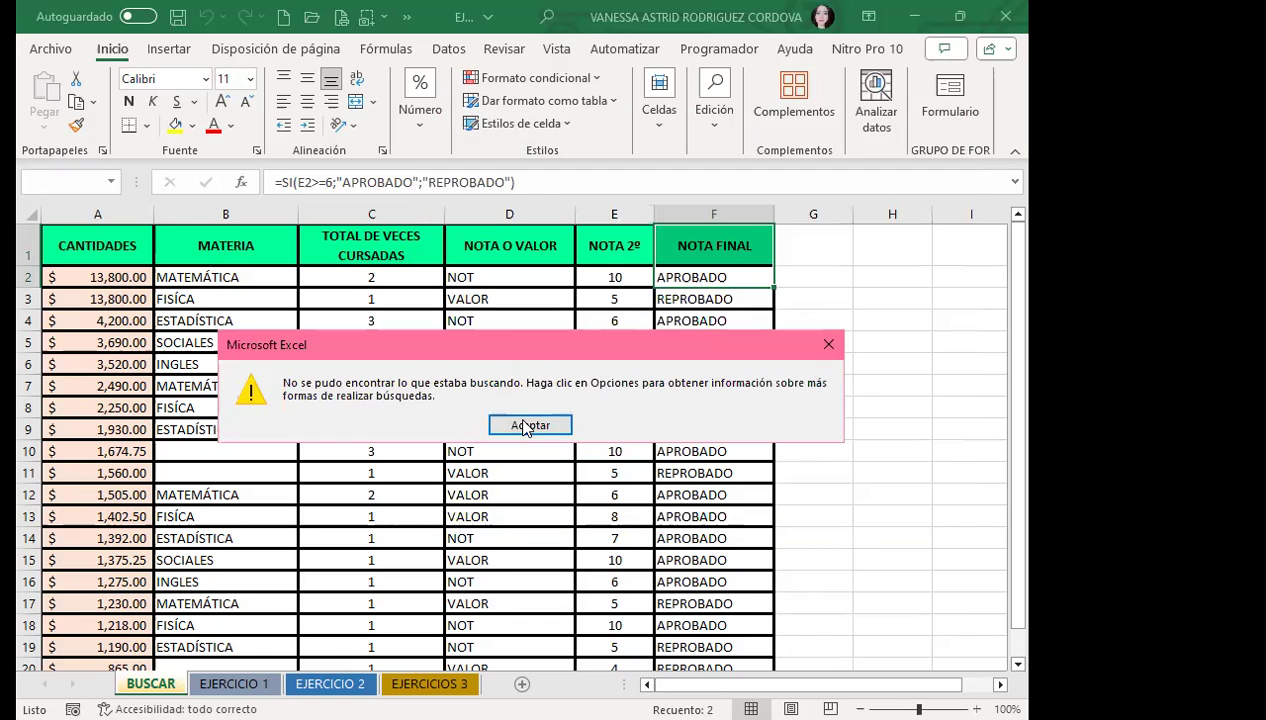
{"action": "left_click", "coordinate": [530, 425]}
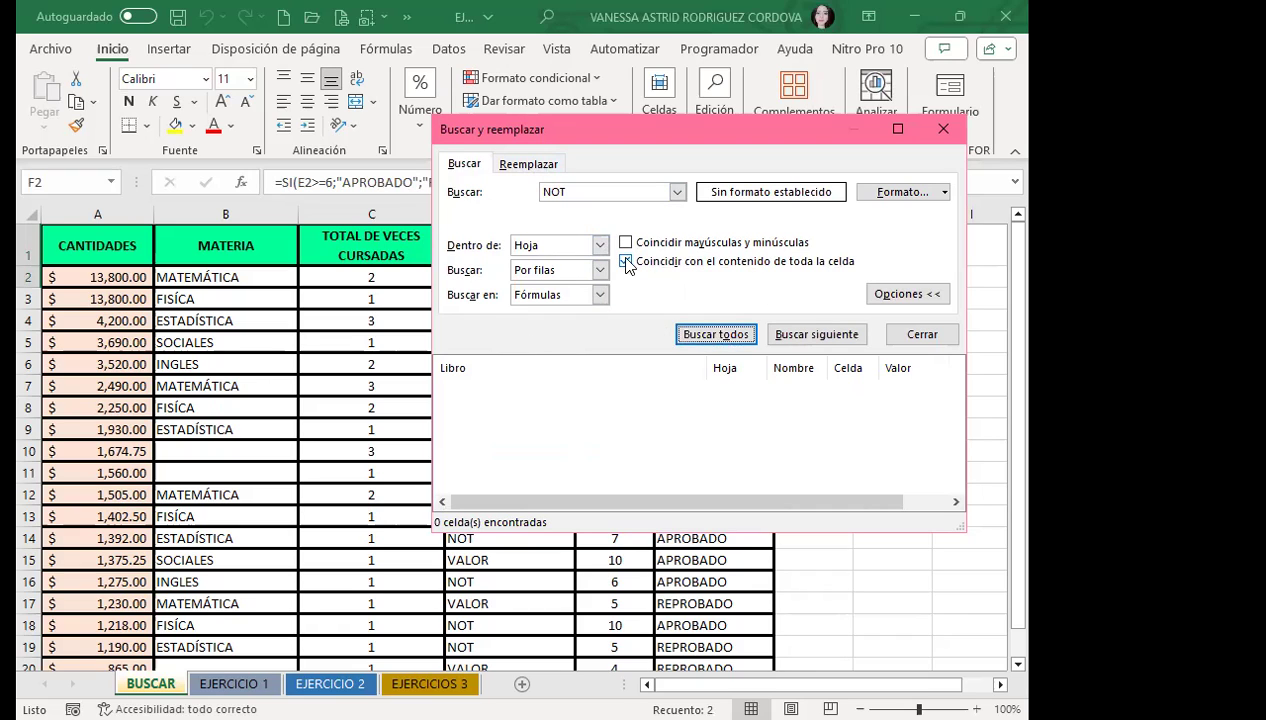
{"action": "left_click", "coordinate": [575, 192]}
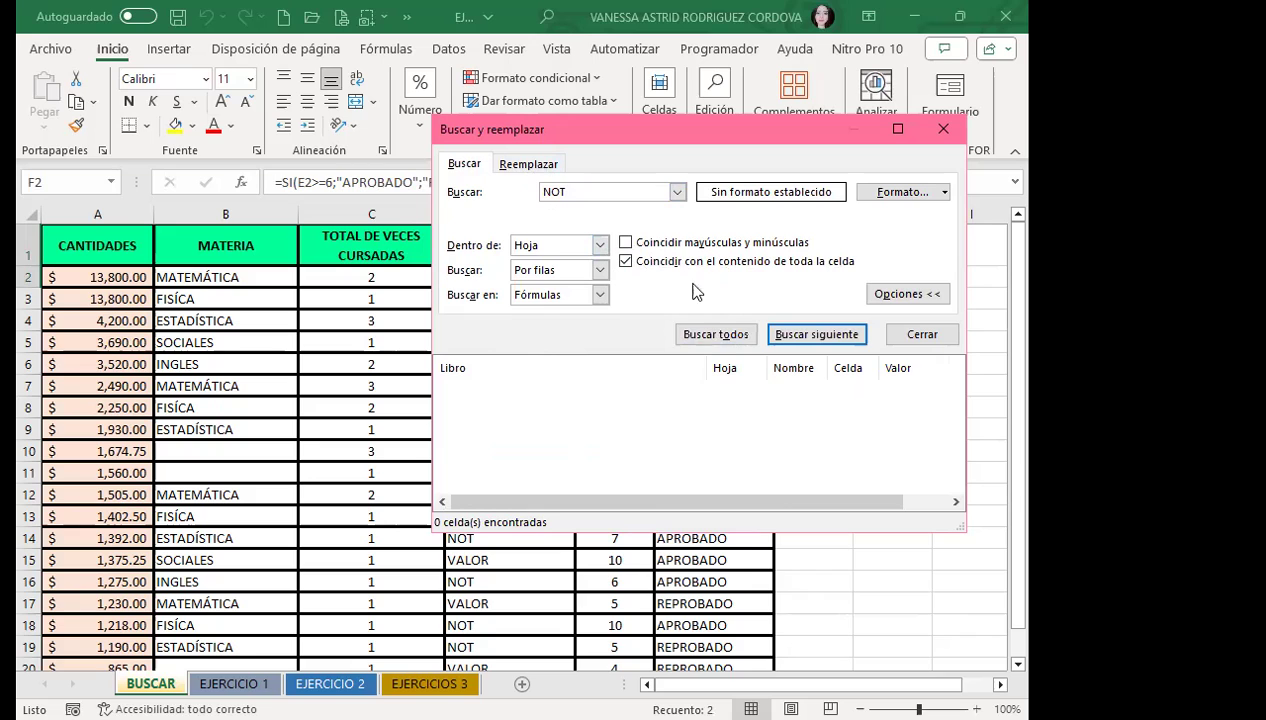
{"action": "left_click", "coordinate": [690, 334]}
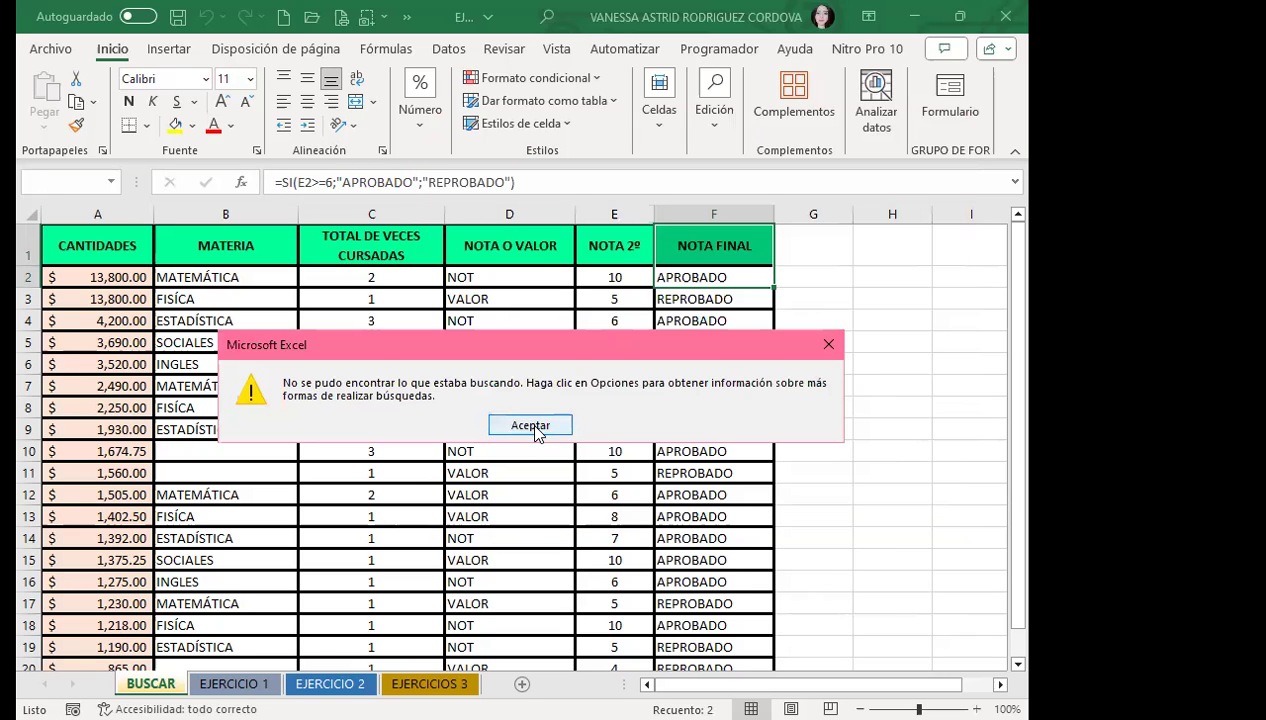
{"action": "key", "text": "Return"}
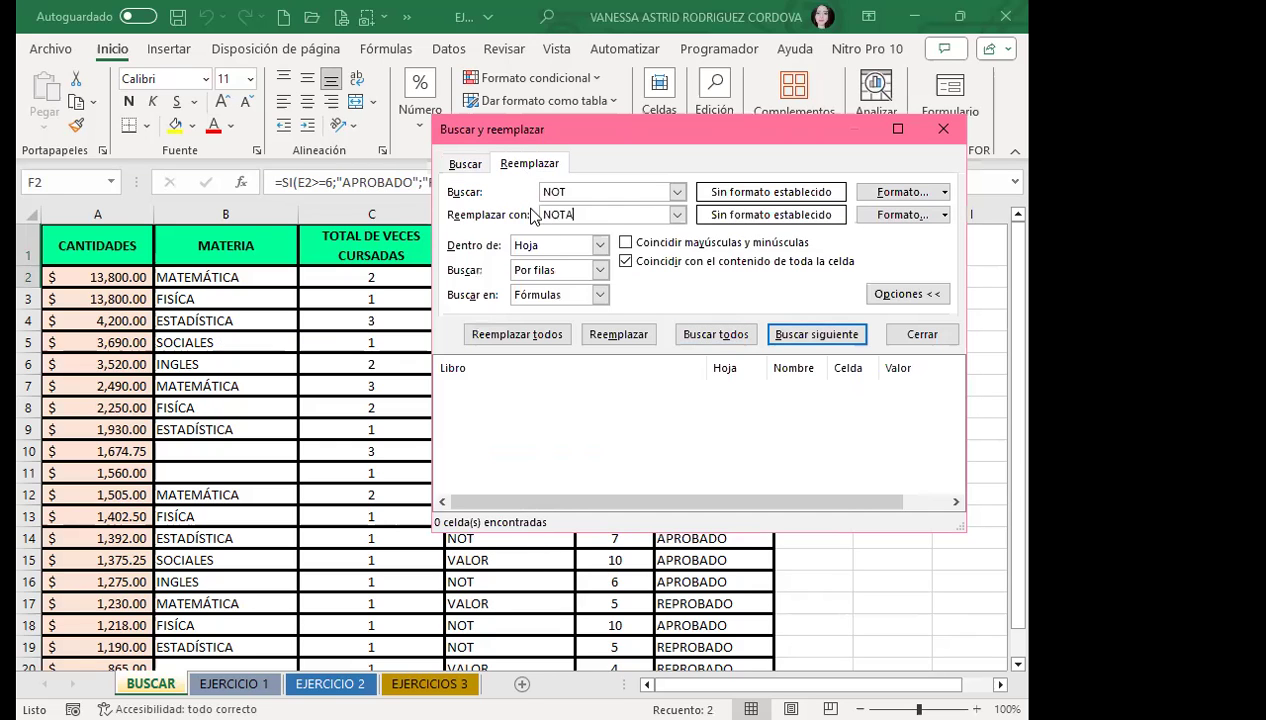
{"action": "left_click", "coordinate": [465, 163]}
{"action": "left_click", "coordinate": [700, 332]}
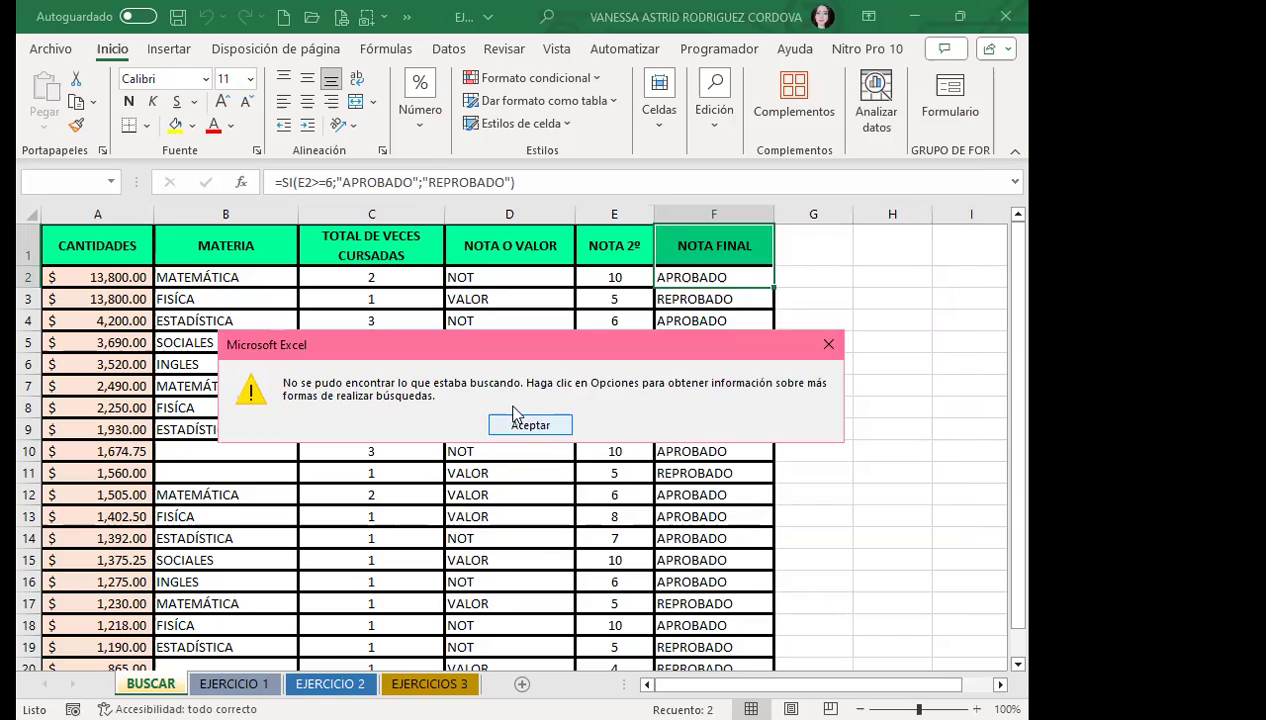
{"action": "left_click", "coordinate": [515, 420]}
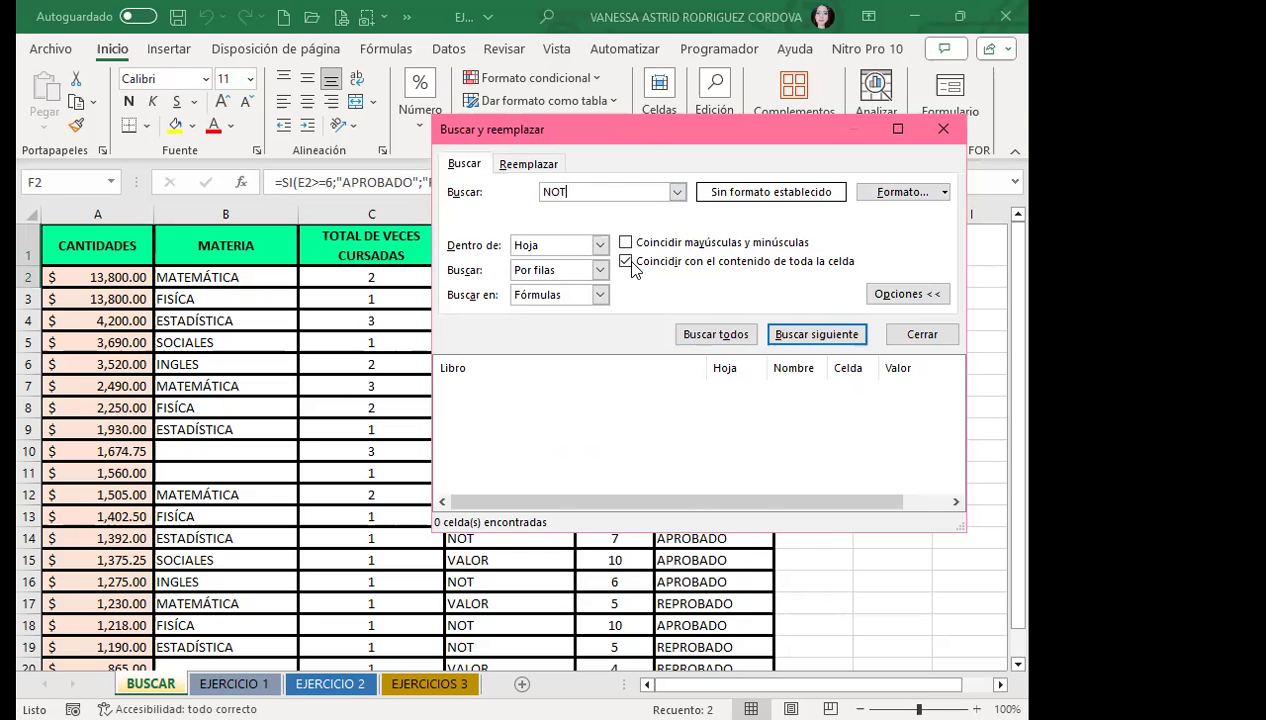
Step: Search NOT with whole-cell matching off, then re-enable whole-cell matching and close the dialog
{"action": "left_click_drag", "start_coordinate": [590, 129], "coordinate": [715, 114]}
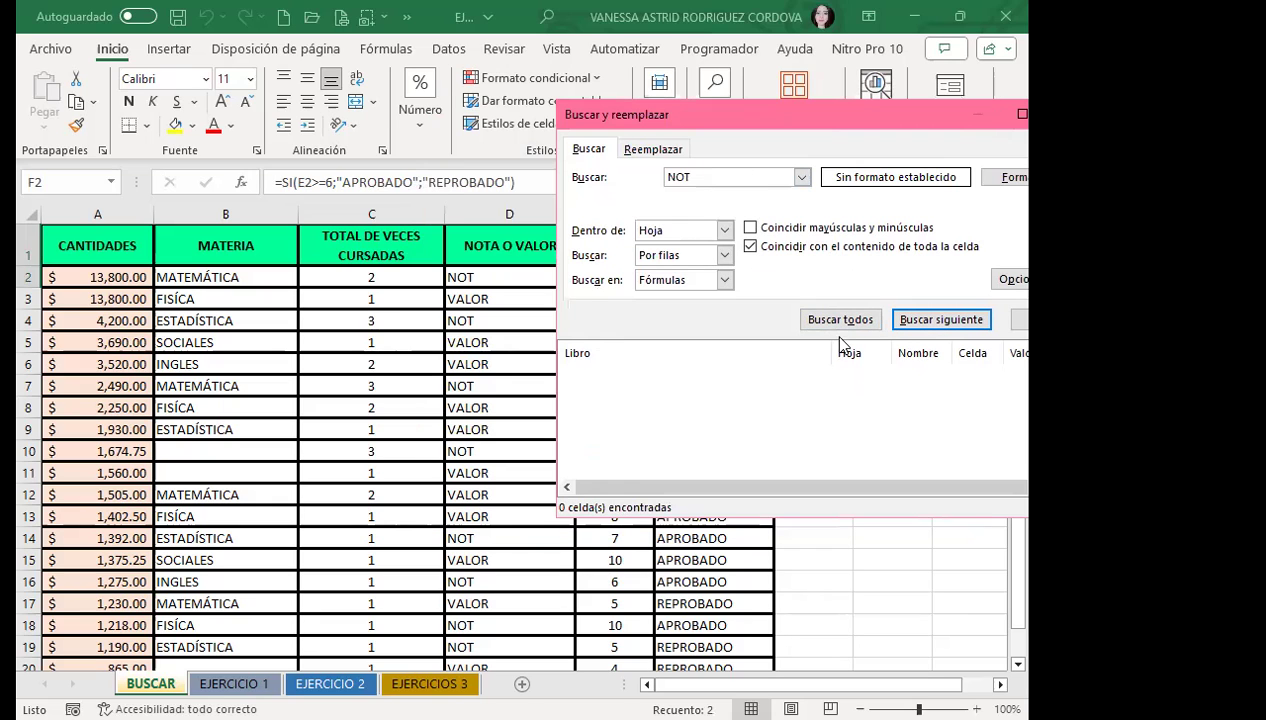
{"action": "left_click", "coordinate": [751, 247]}
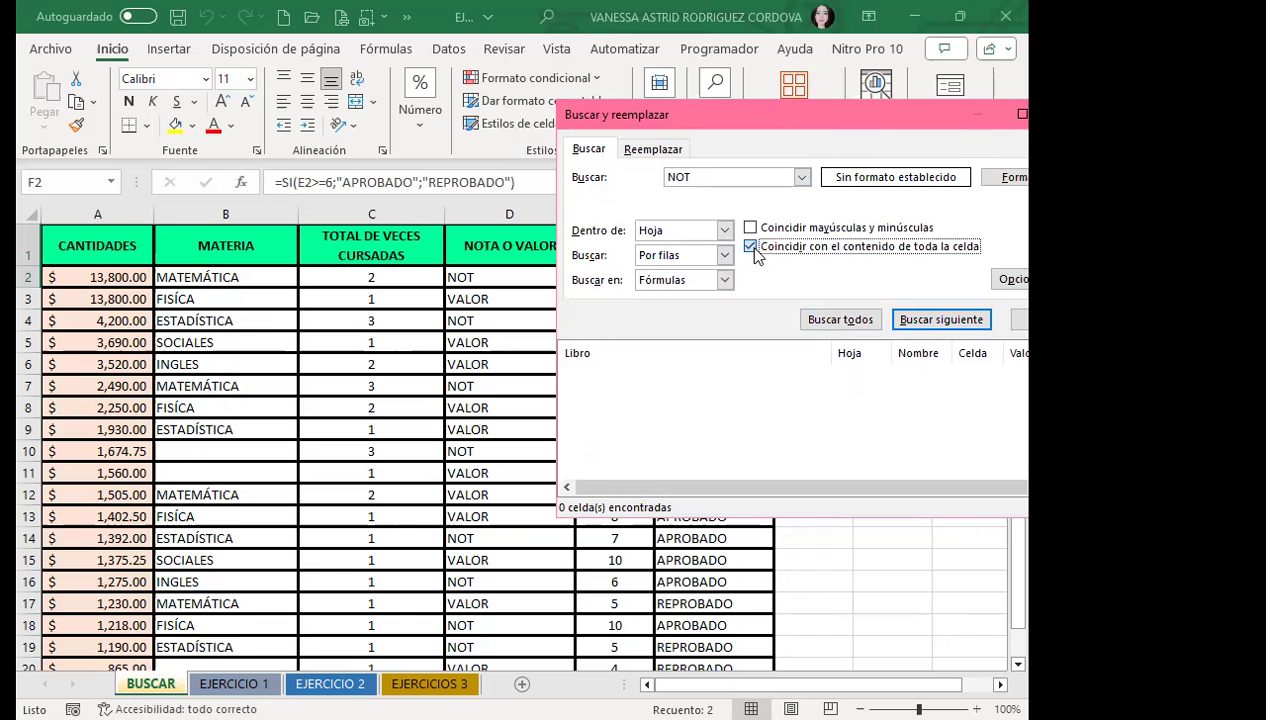
{"action": "left_click", "coordinate": [838, 318]}
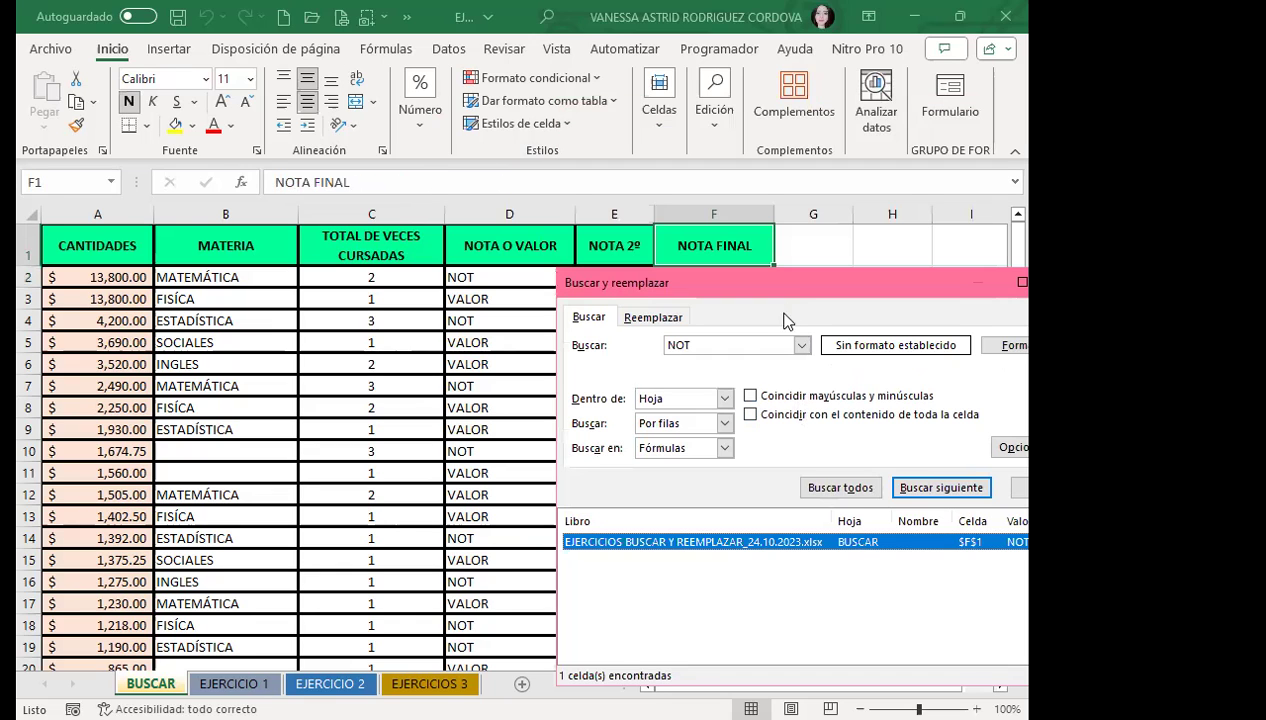
{"action": "left_click_drag", "start_coordinate": [787, 286], "coordinate": [661, 212]}
{"action": "left_click", "coordinate": [623, 341]}
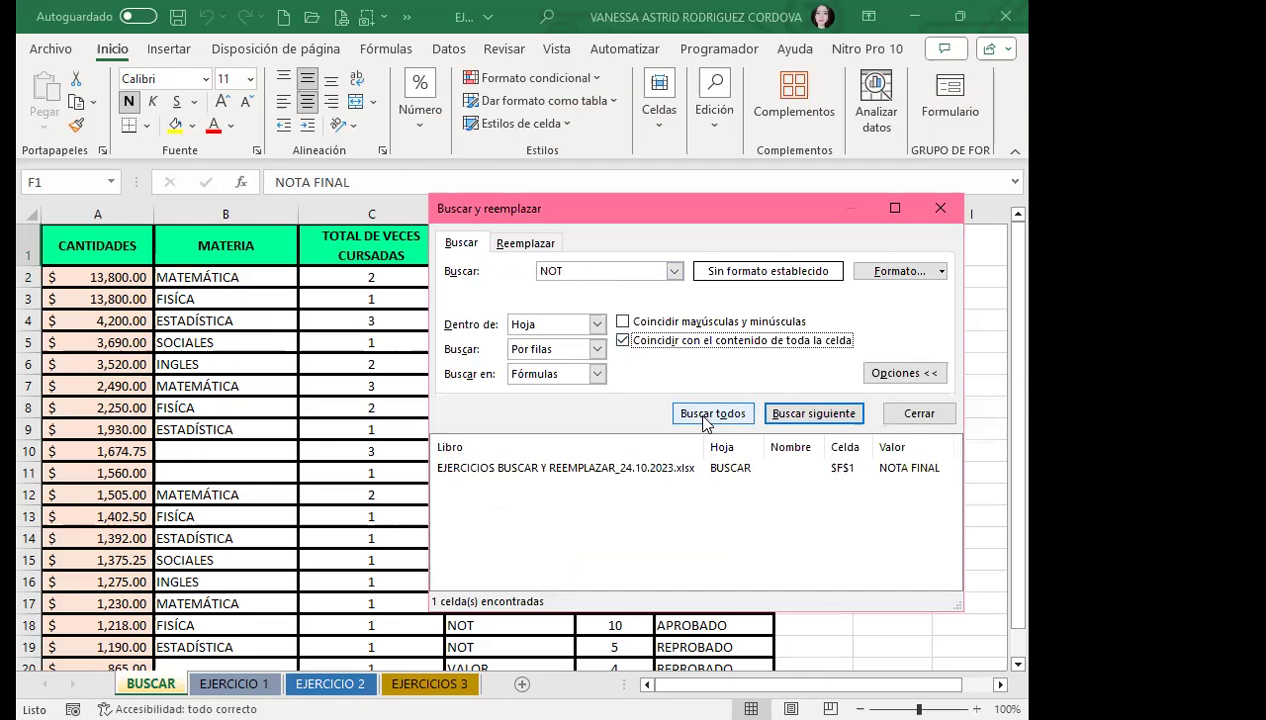
{"action": "left_click", "coordinate": [508, 246]}
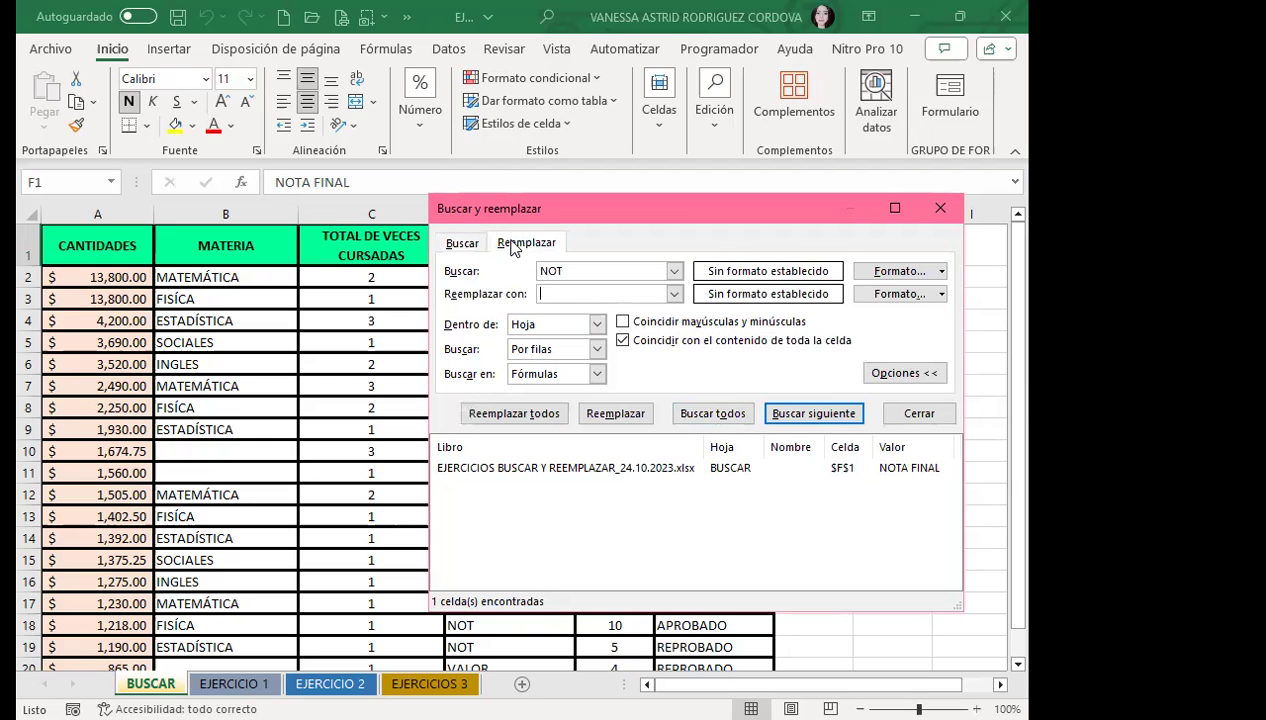
{"action": "left_click", "coordinate": [887, 412]}
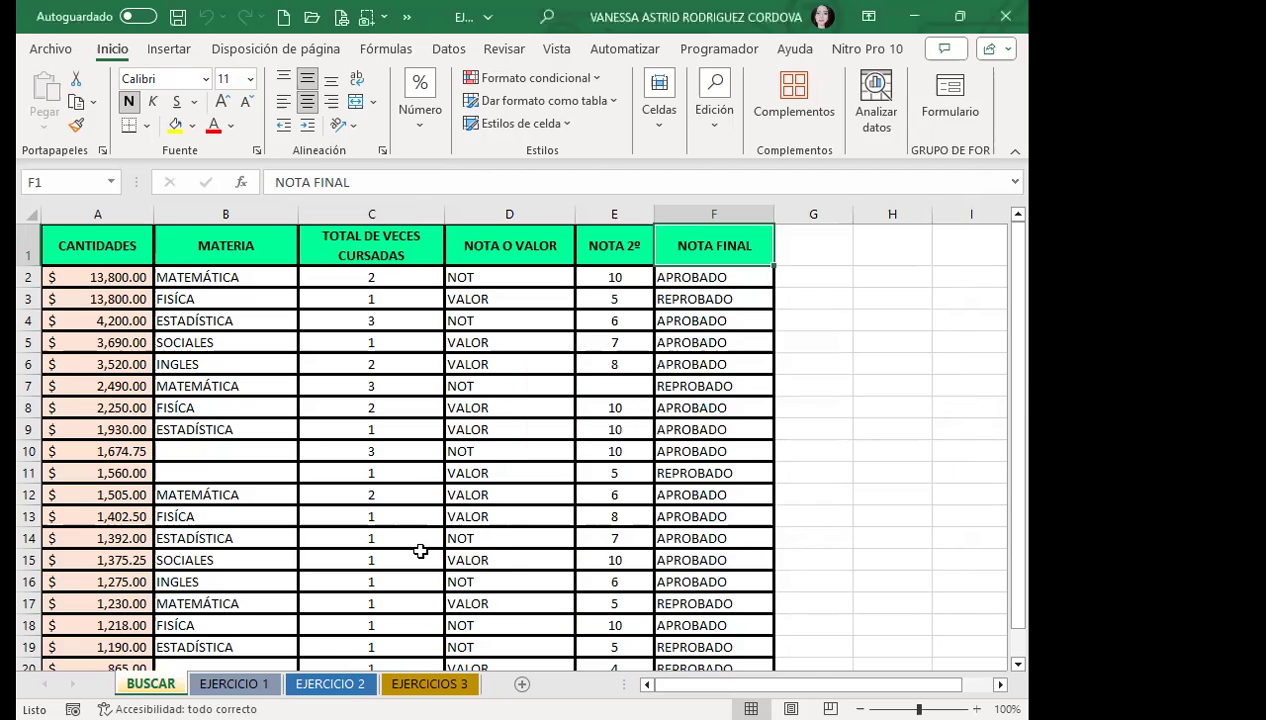
Step: Reopen Find and search for 'NOTO', which finds no matches
{"action": "key", "text": "ctrl+b"}
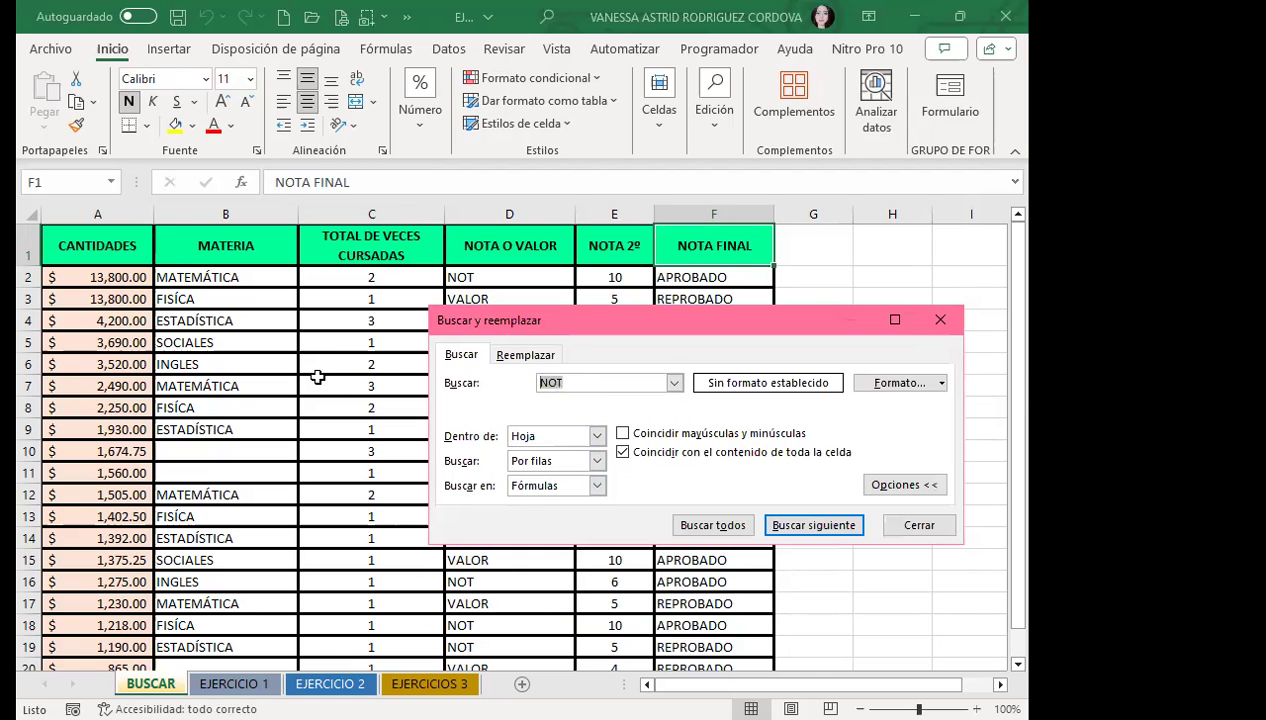
{"action": "left_click", "coordinate": [510, 355]}
{"action": "left_click", "coordinate": [915, 533]}
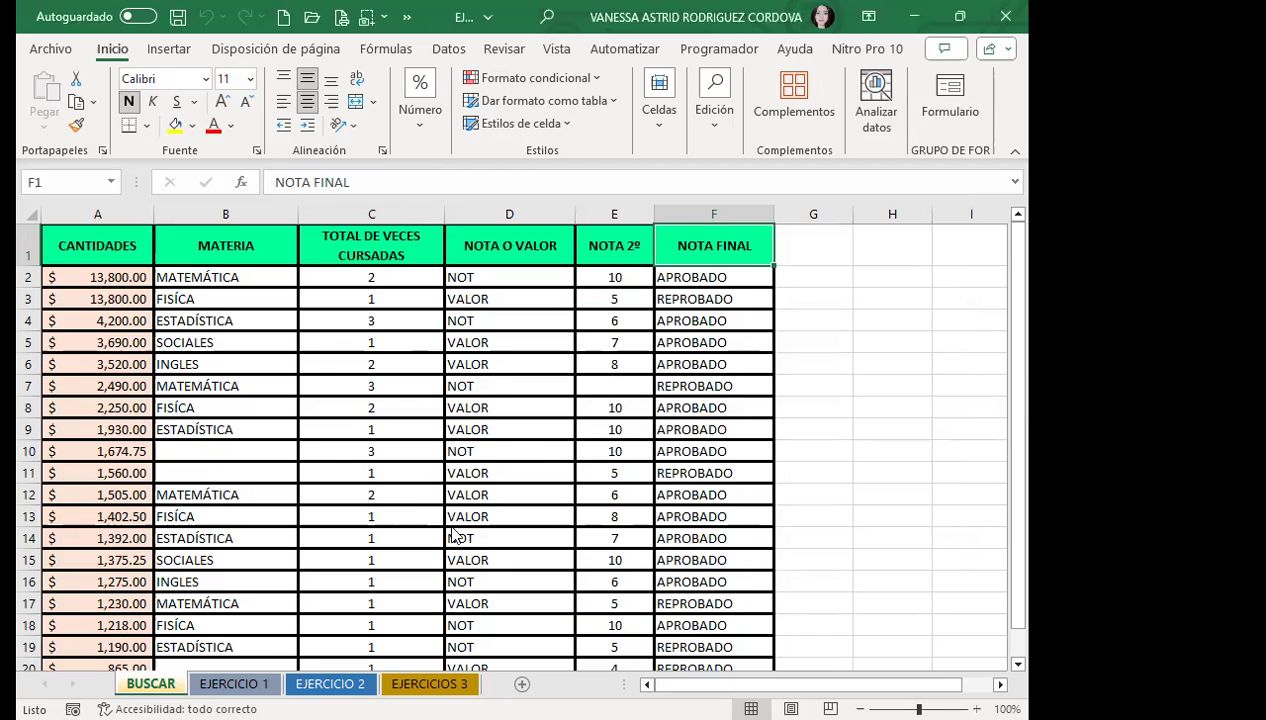
{"action": "key", "text": "ctrl+b"}
{"action": "type", "text": "NOTO"}
{"action": "left_click", "coordinate": [722, 548]}
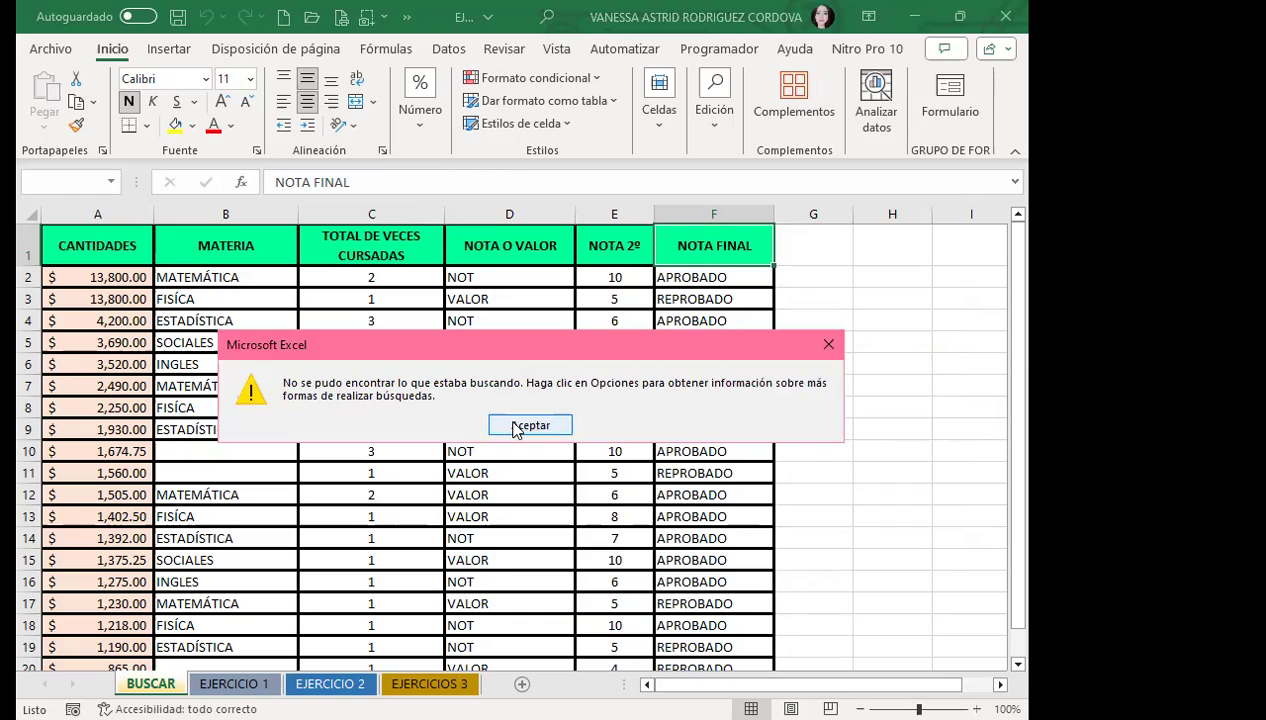
{"action": "left_click", "coordinate": [516, 429]}
Step: Correct the search to NOT and list the 8 exact matches in column D, enlarging the results
{"action": "left_click", "coordinate": [581, 403]}
{"action": "key", "text": "BackSpace"}
{"action": "left_click", "coordinate": [703, 548]}
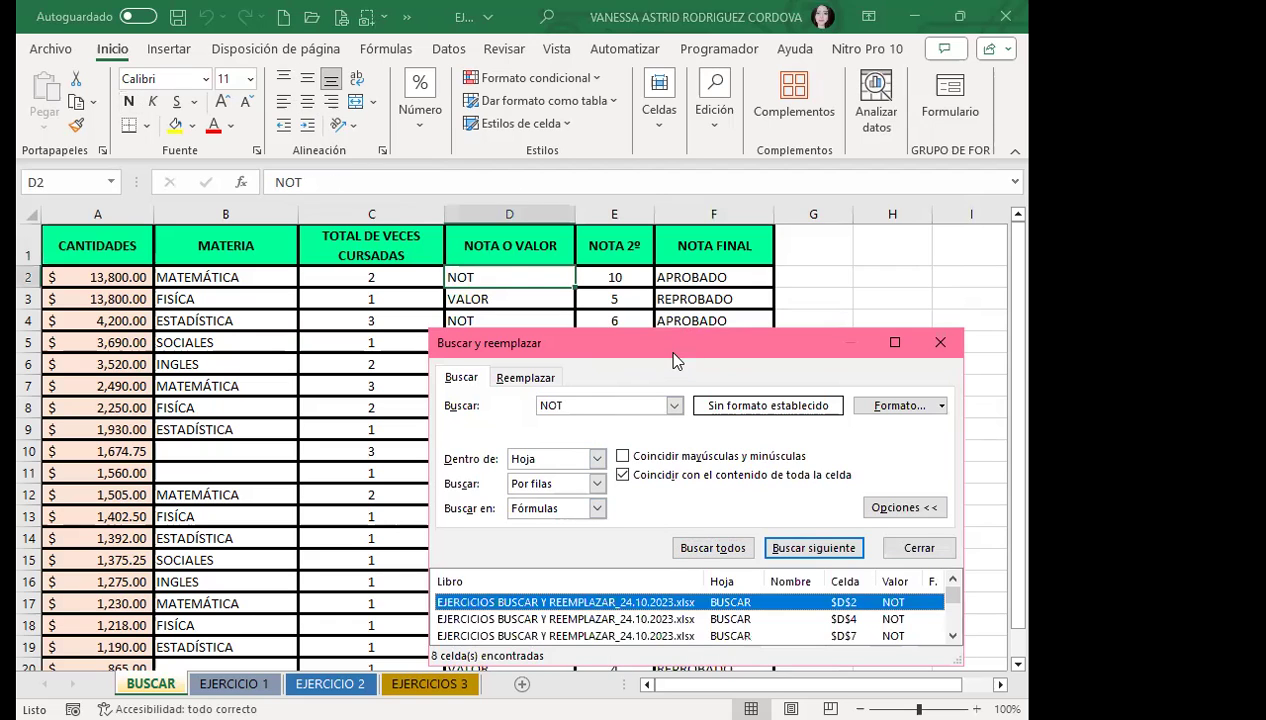
{"action": "left_click_drag", "start_coordinate": [676, 360], "coordinate": [711, 141]}
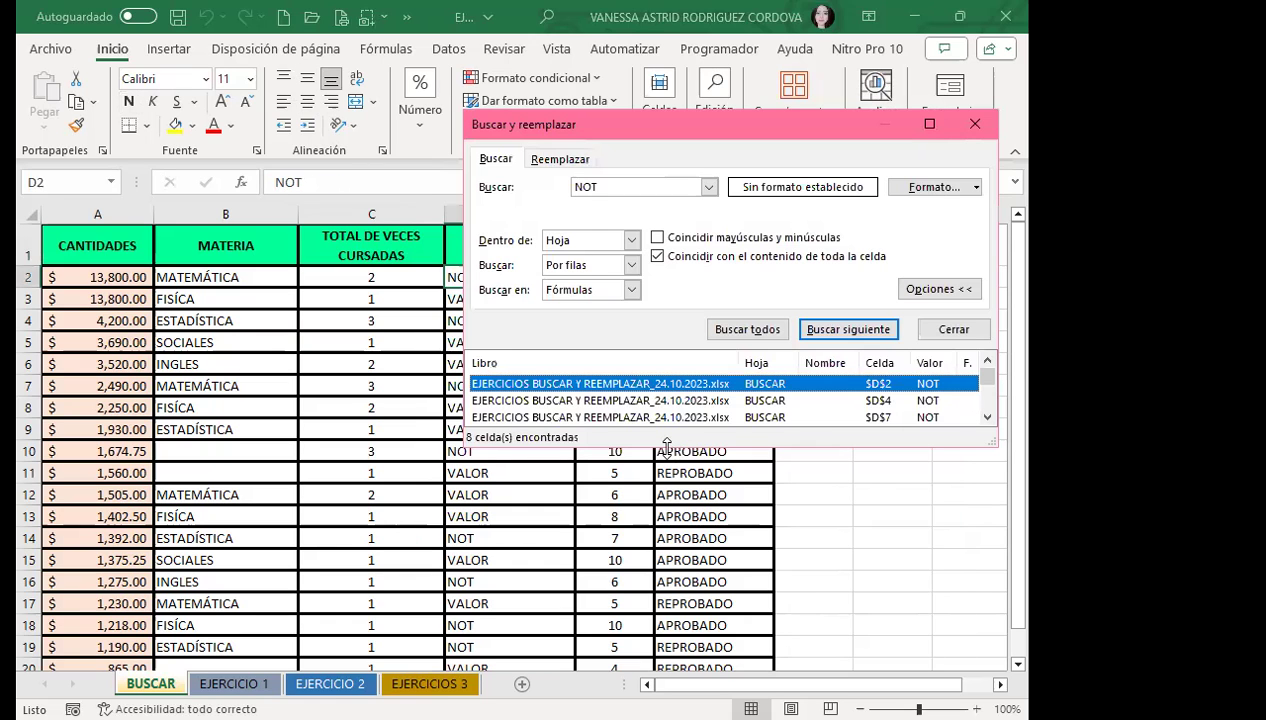
{"action": "left_click_drag", "start_coordinate": [666, 444], "coordinate": [666, 516]}
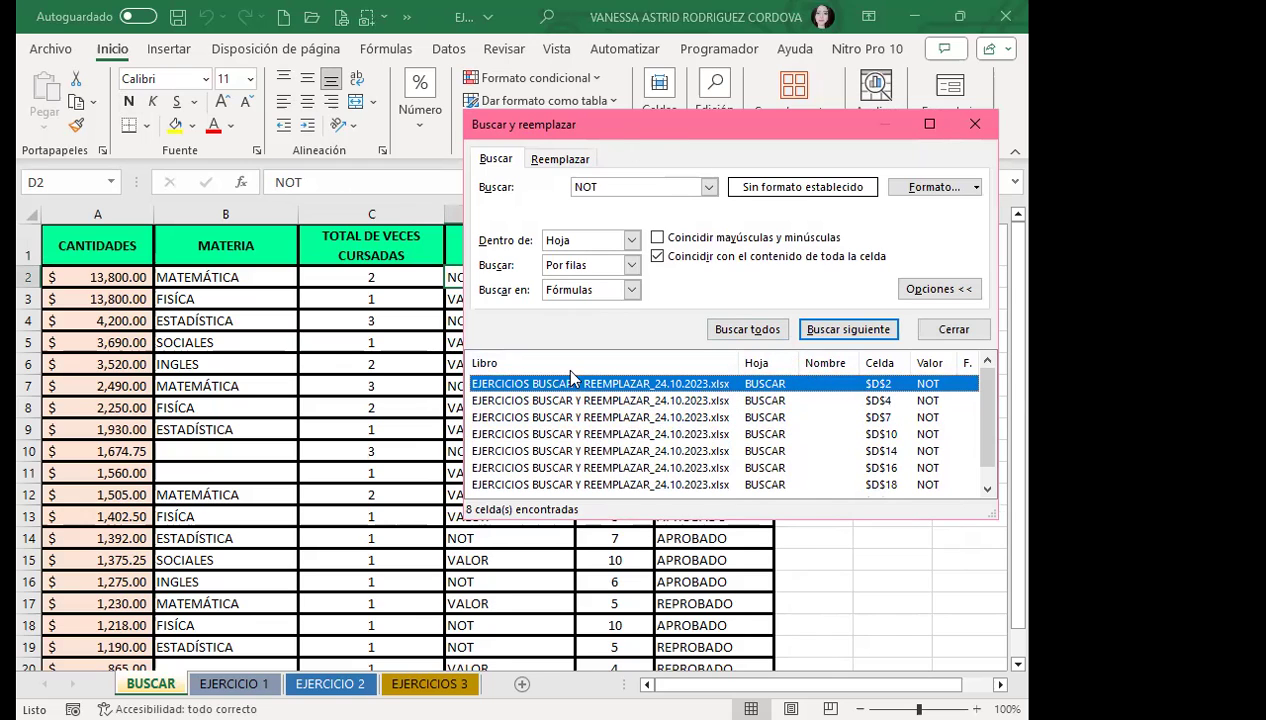
{"action": "left_click_drag", "start_coordinate": [671, 130], "coordinate": [603, 403]}
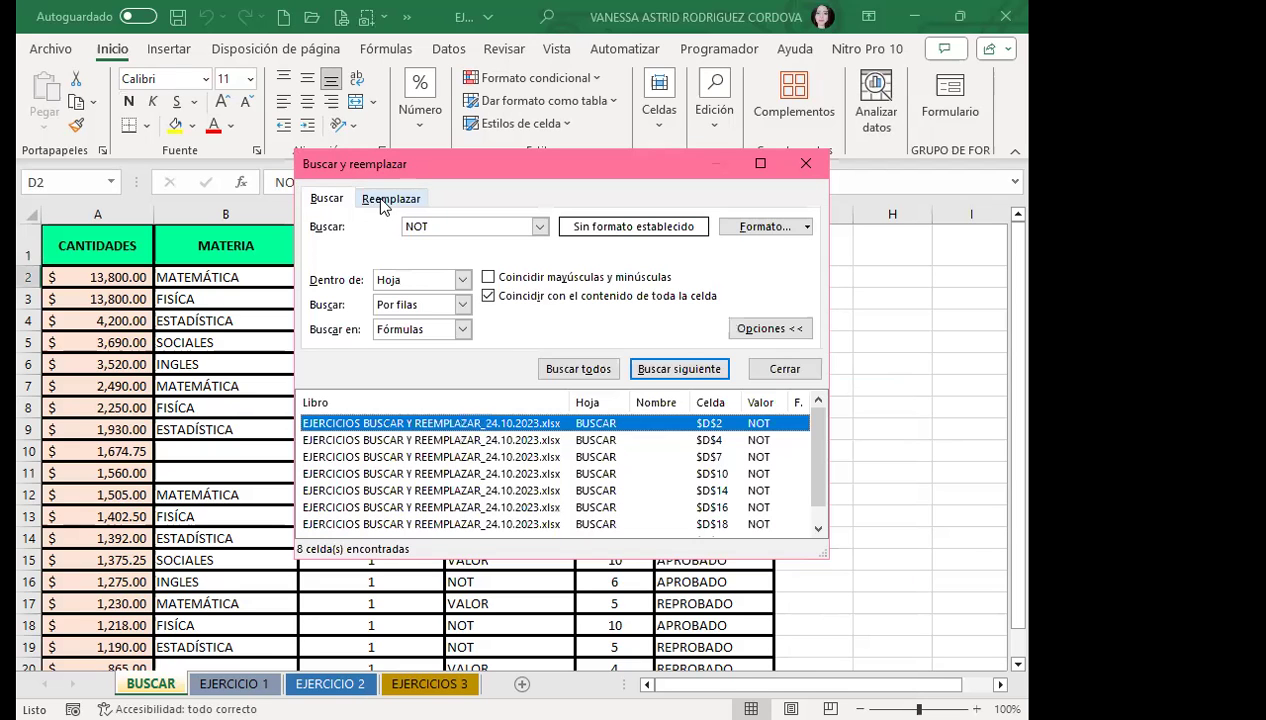
Step: Replace all 8 whole-cell NOT entries in column D with NOTA, then clear the search text
{"action": "left_click", "coordinate": [382, 200]}
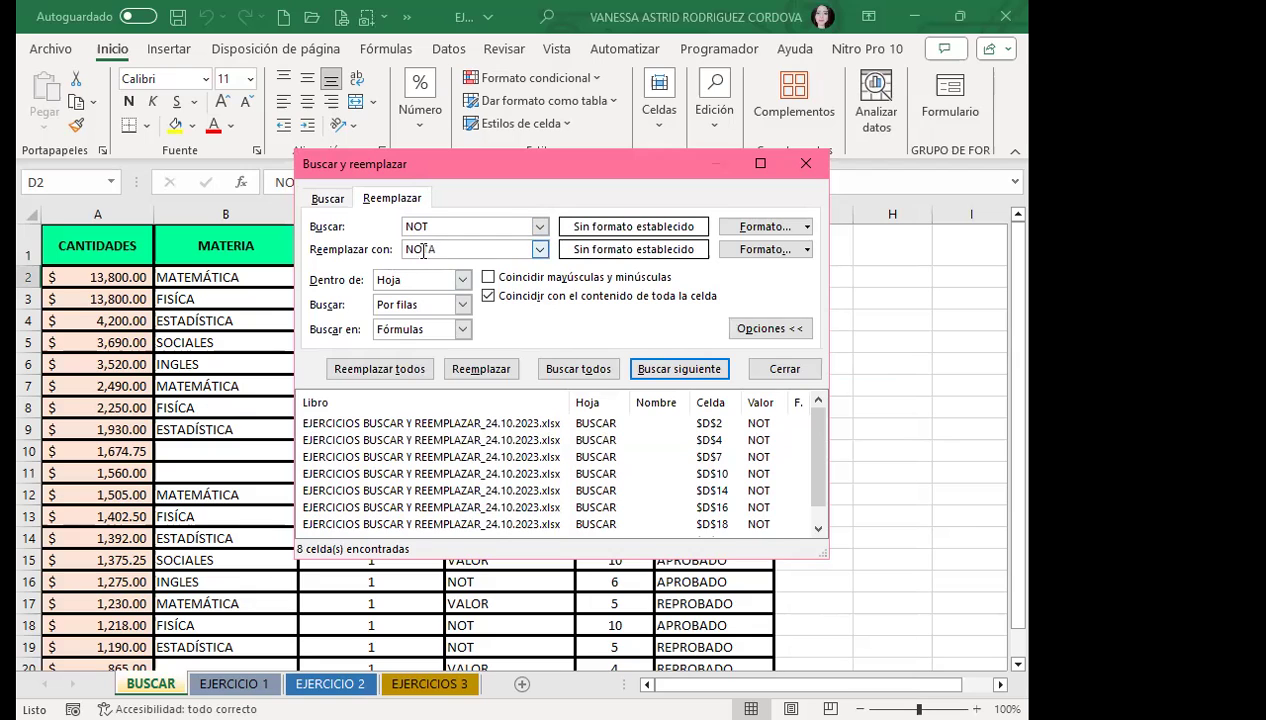
{"action": "type", "text": "A"}
{"action": "left_click_drag", "start_coordinate": [494, 159], "coordinate": [773, 143]}
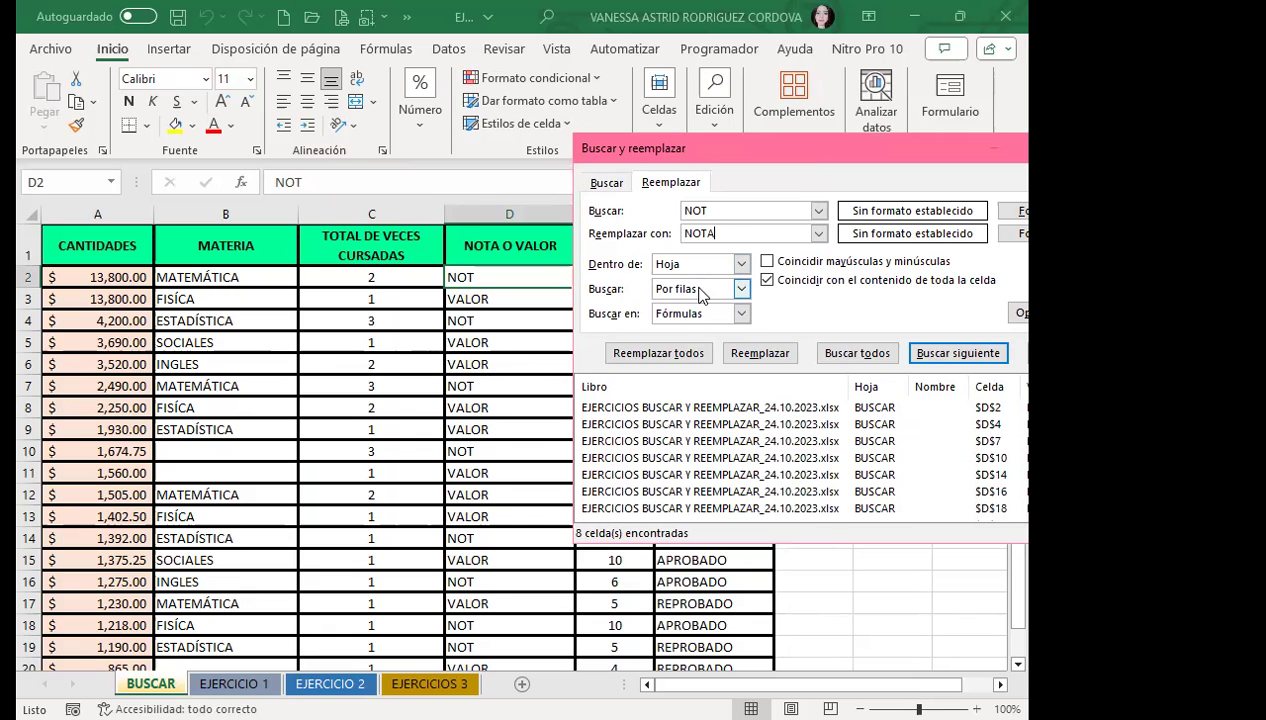
{"action": "left_click", "coordinate": [659, 354]}
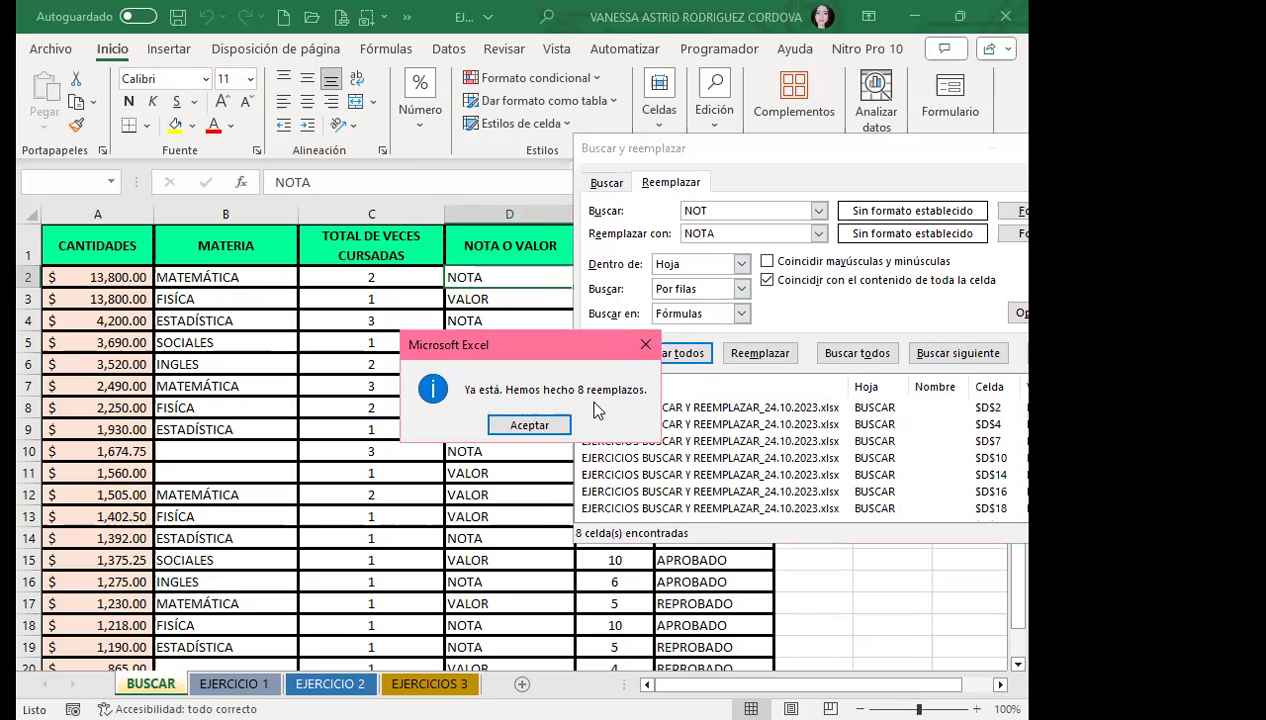
{"action": "left_click", "coordinate": [529, 423]}
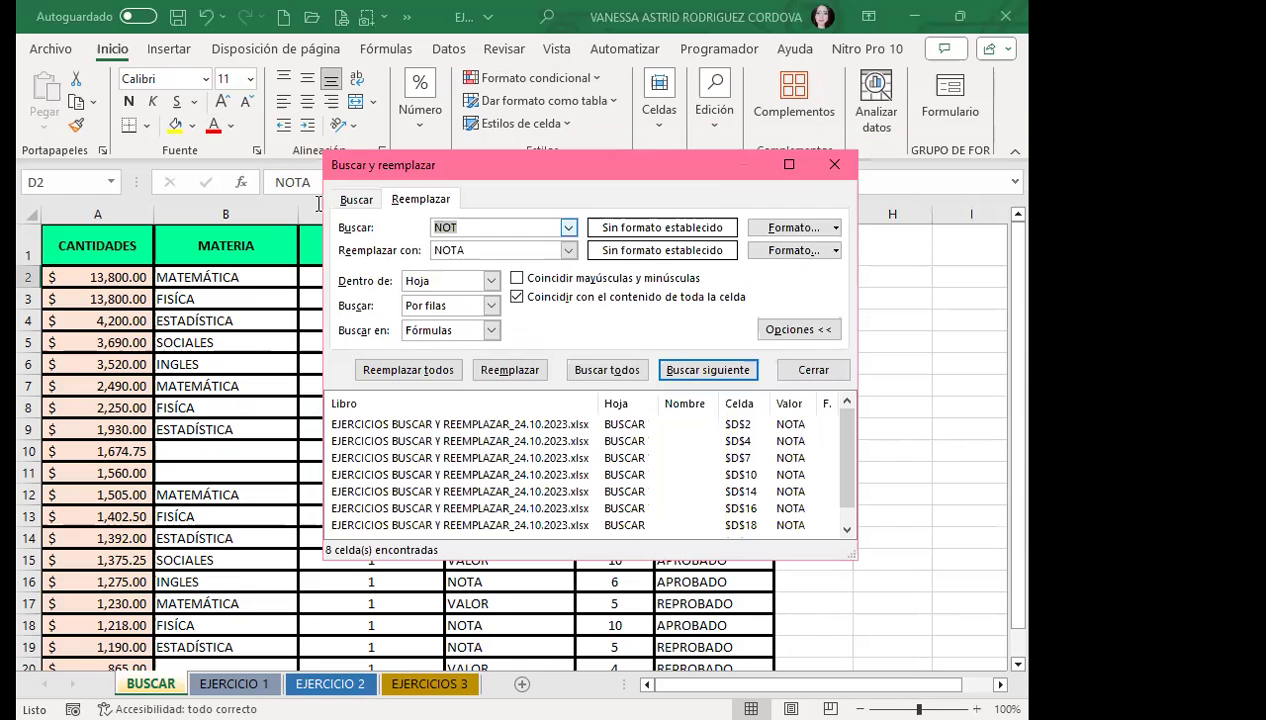
{"action": "key", "text": "BackSpace"}
{"action": "key", "text": "Tab"}
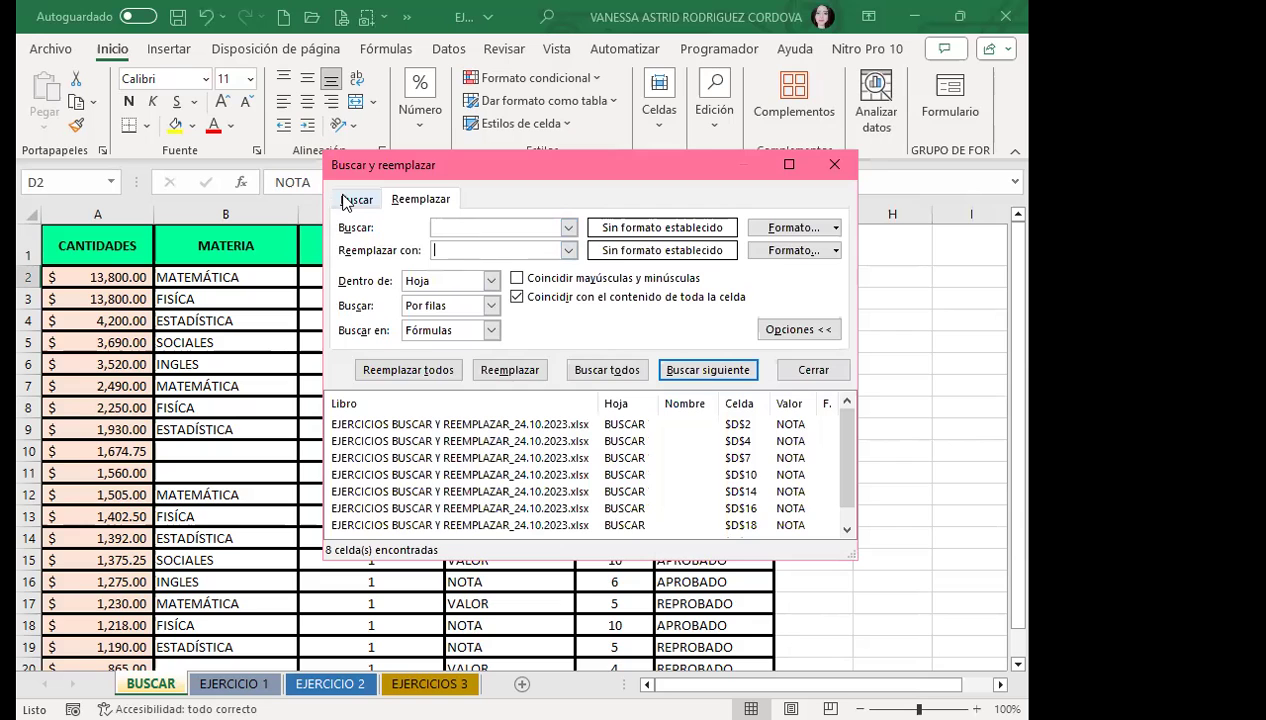
{"action": "left_click", "coordinate": [355, 199]}
Step: Close the dialog and review the replaced NOTA entries down column D, including VALOR in D6
{"action": "left_click", "coordinate": [813, 369]}
{"action": "scroll", "coordinate": [519, 452], "scroll_direction": "down", "scroll_amount": 2}
{"action": "scroll", "coordinate": [500, 520], "scroll_direction": "down", "scroll_amount": 1}
{"action": "left_click", "coordinate": [505, 468]}
{"action": "scroll", "coordinate": [505, 450], "scroll_direction": "up", "scroll_amount": 2}
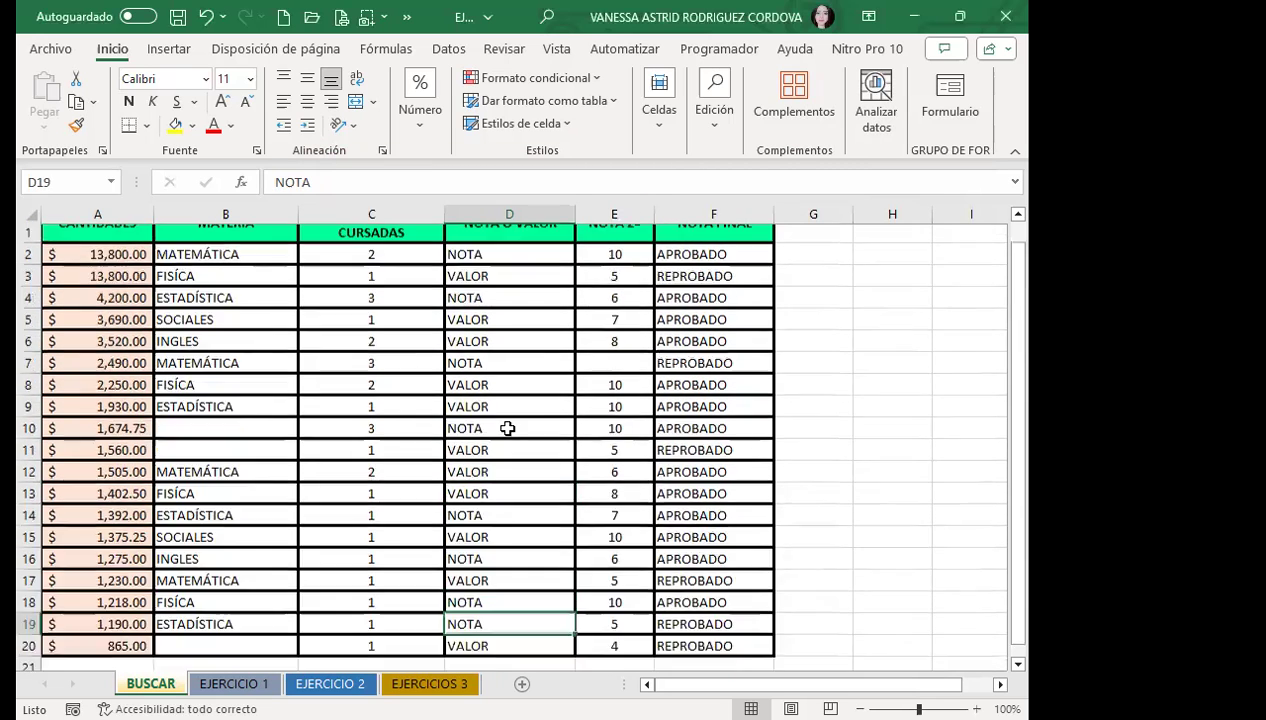
{"action": "scroll", "coordinate": [502, 420], "scroll_direction": "up", "scroll_amount": 1}
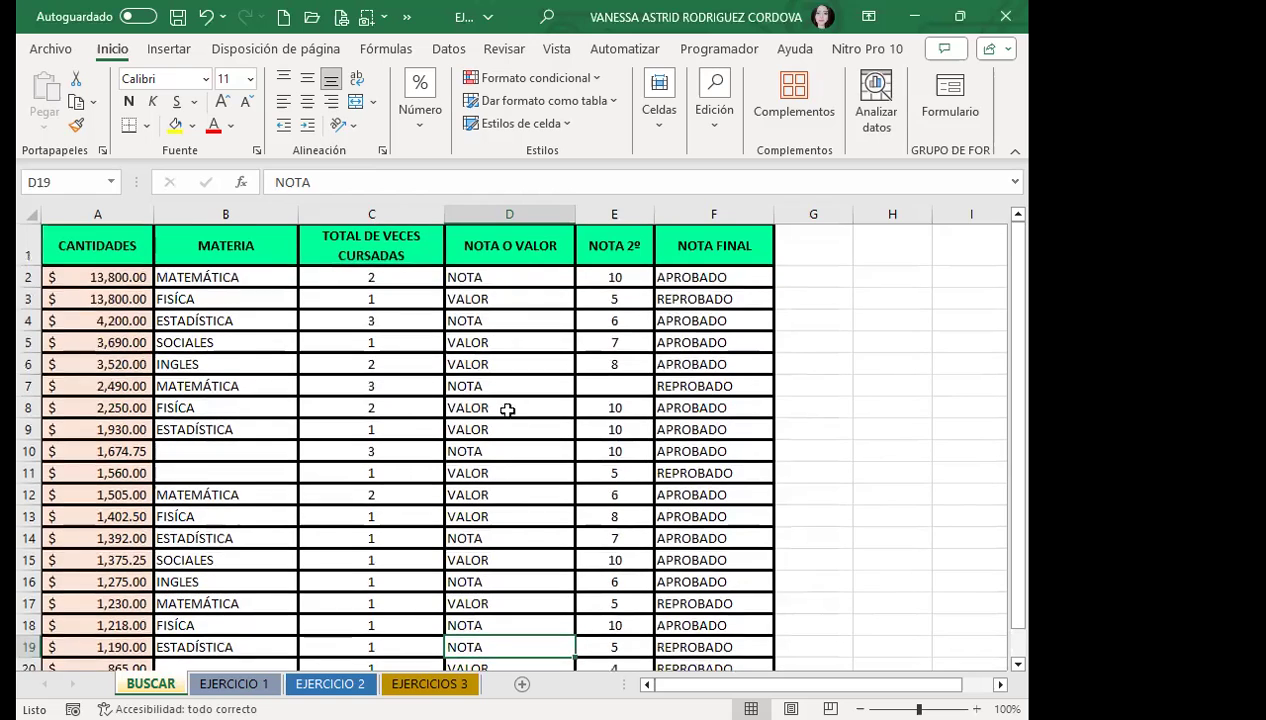
{"action": "left_click", "coordinate": [513, 276]}
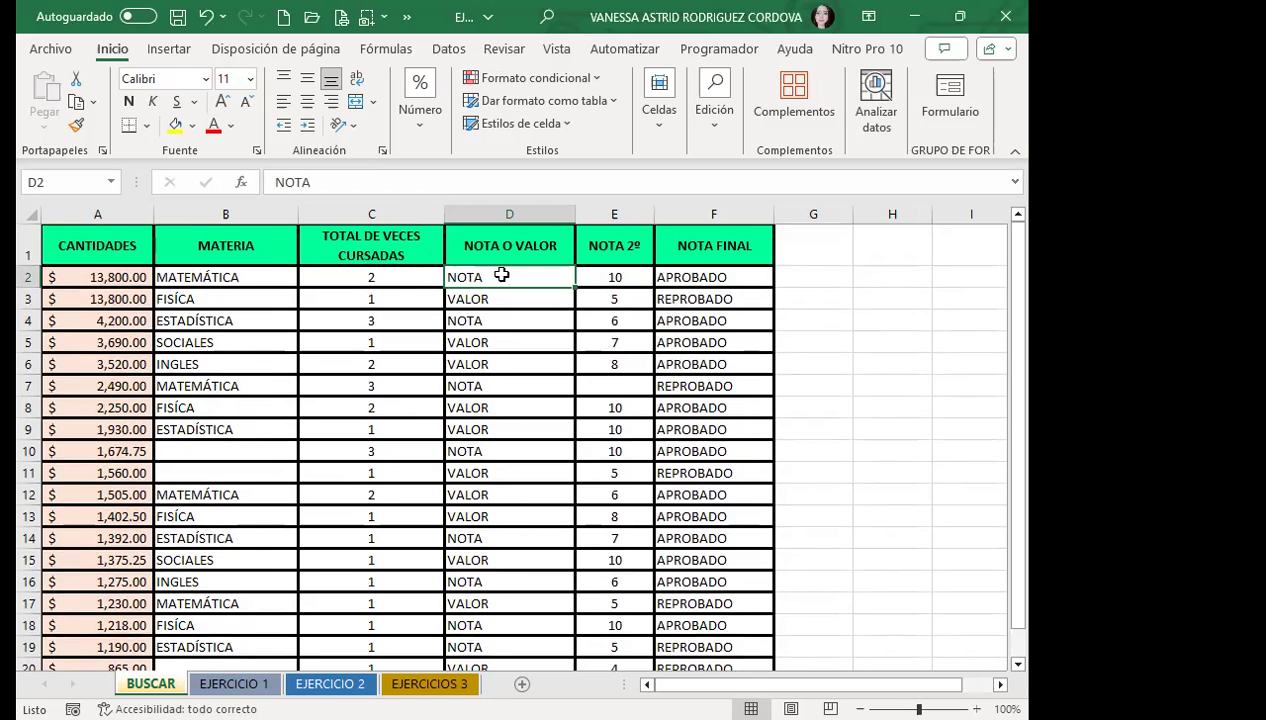
{"action": "left_click", "coordinate": [511, 296]}
{"action": "left_click", "coordinate": [510, 342]}
{"action": "left_click", "coordinate": [508, 357]}
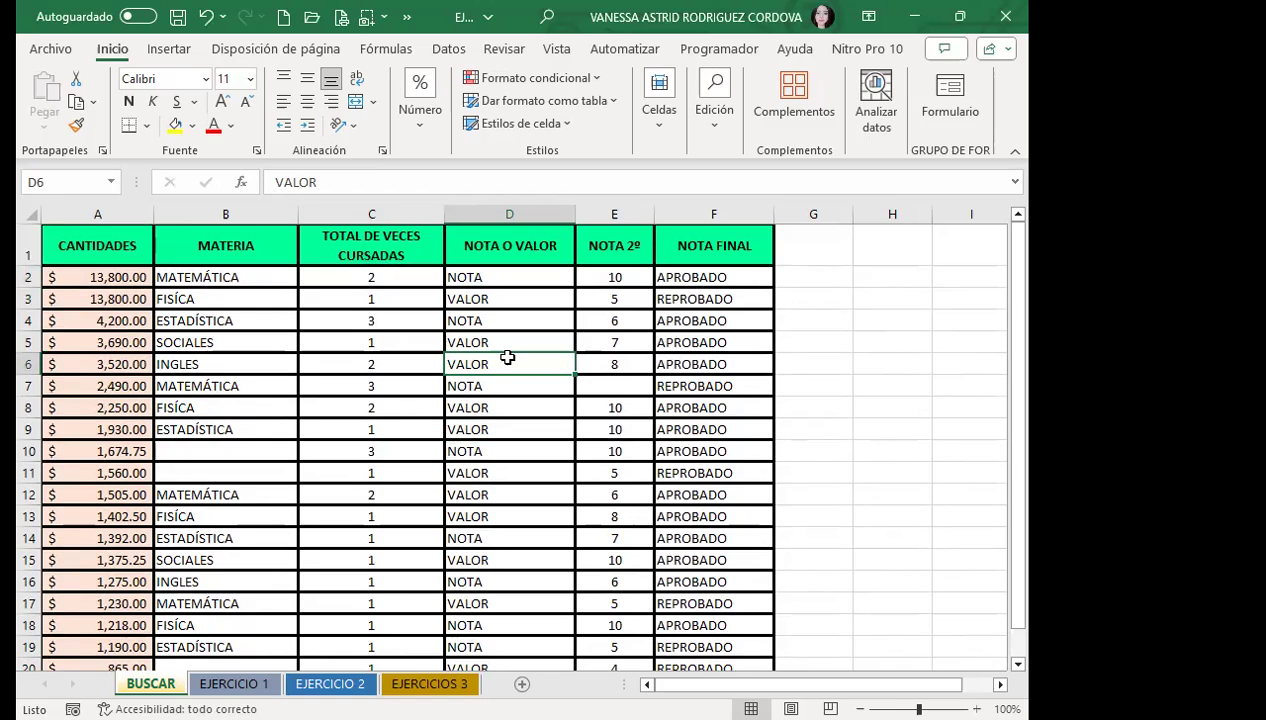
Step: Check the NOTA entries in D2 and D4, then reopen Find and Replace with Ctrl+B
{"action": "left_click", "coordinate": [510, 280]}
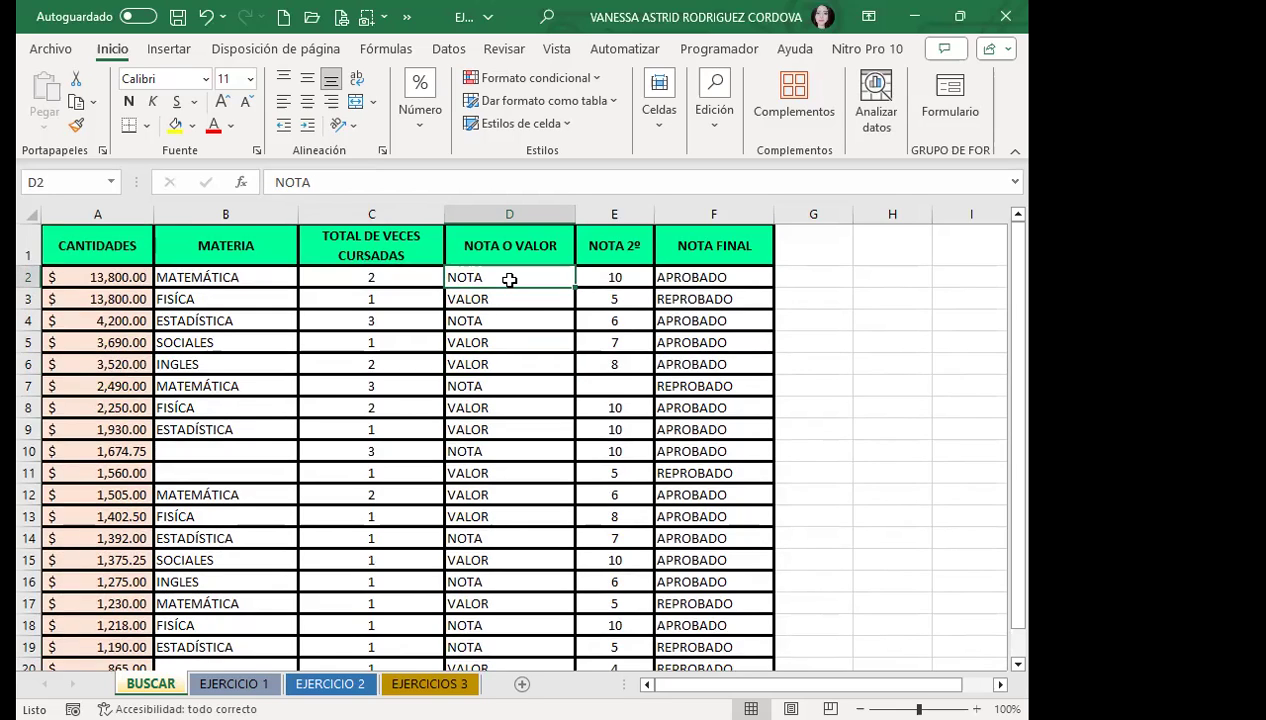
{"action": "left_click", "coordinate": [487, 316]}
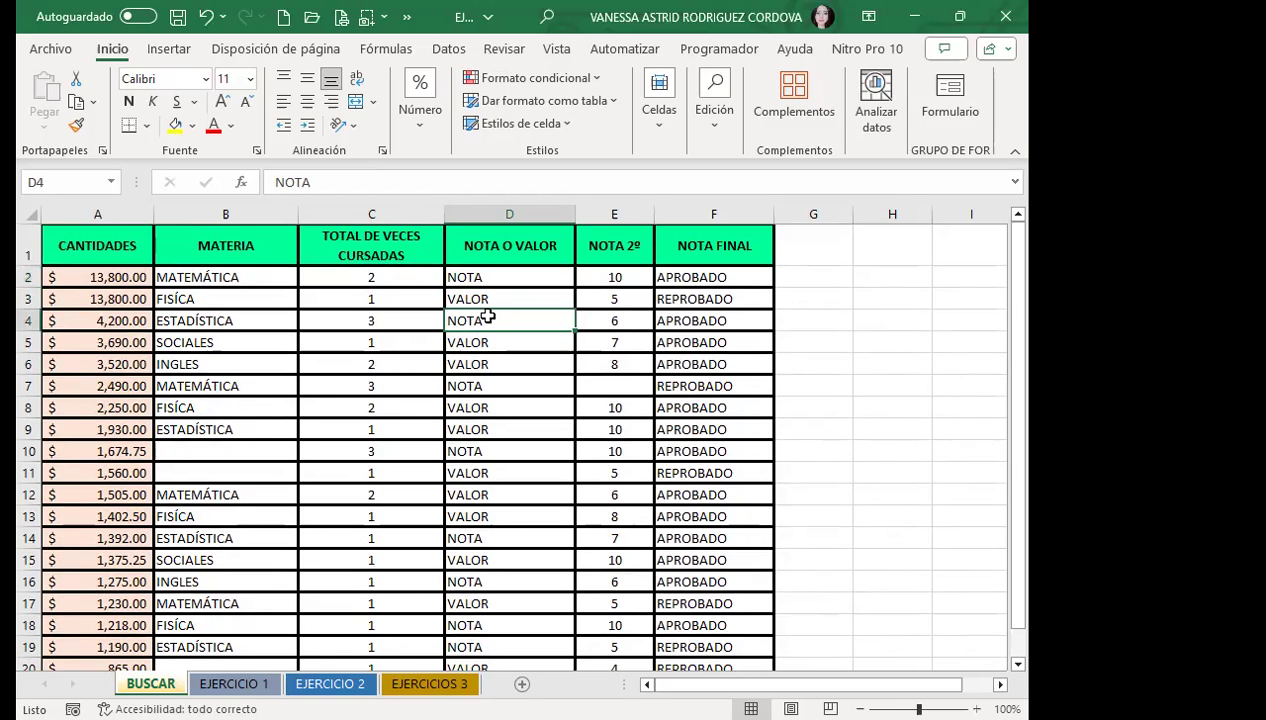
{"action": "left_click", "coordinate": [510, 268]}
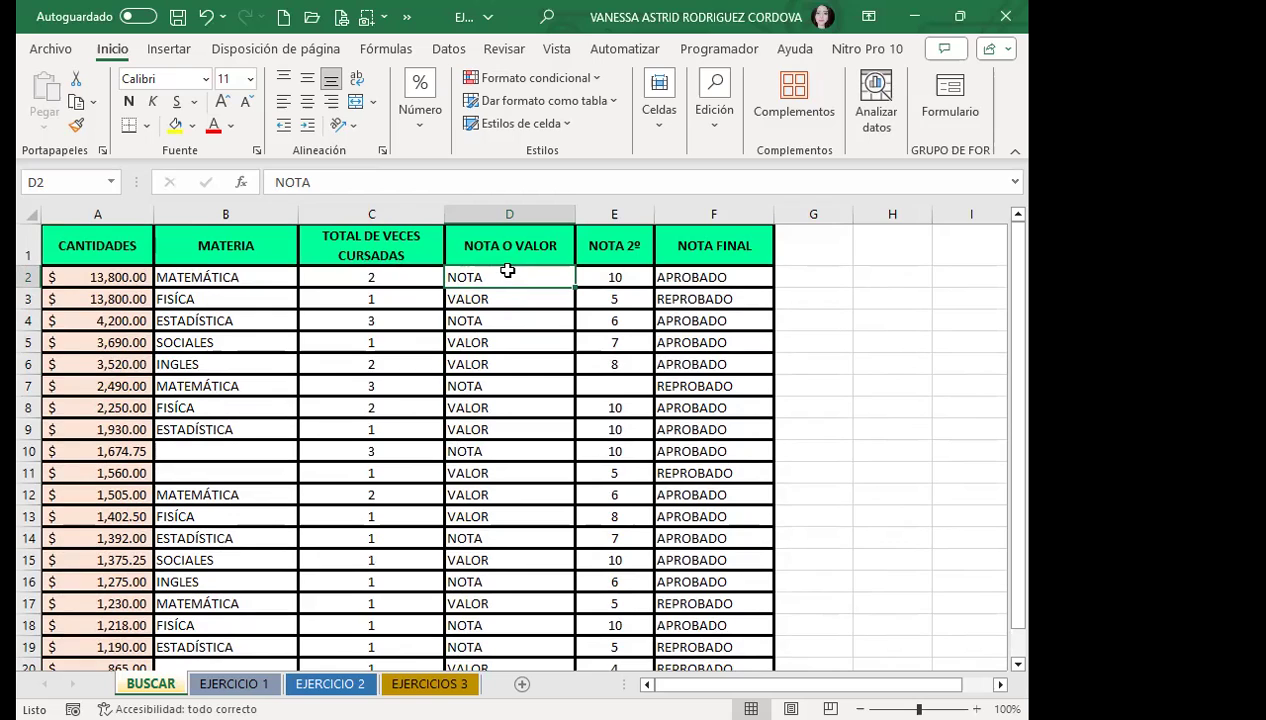
{"action": "key", "text": "ctrl+b"}
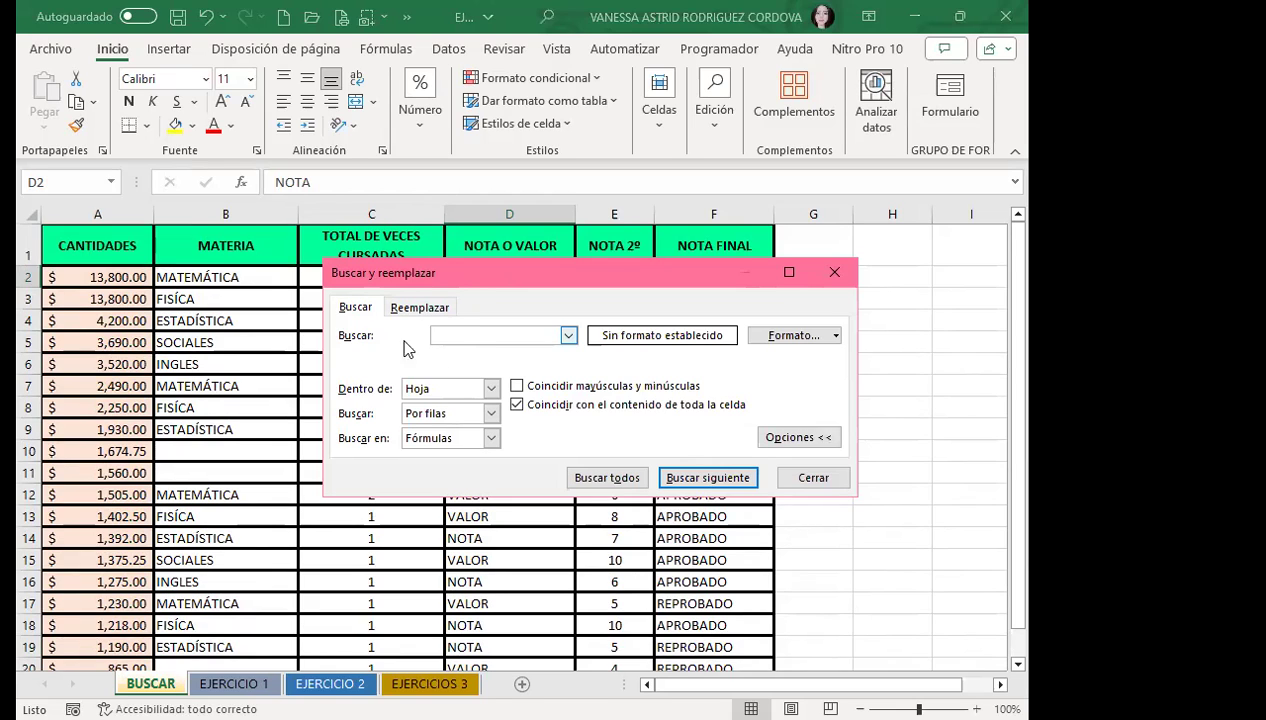
Step: Find all 10 empty cells with an empty search and enlarge the results list
{"action": "left_click", "coordinate": [590, 479]}
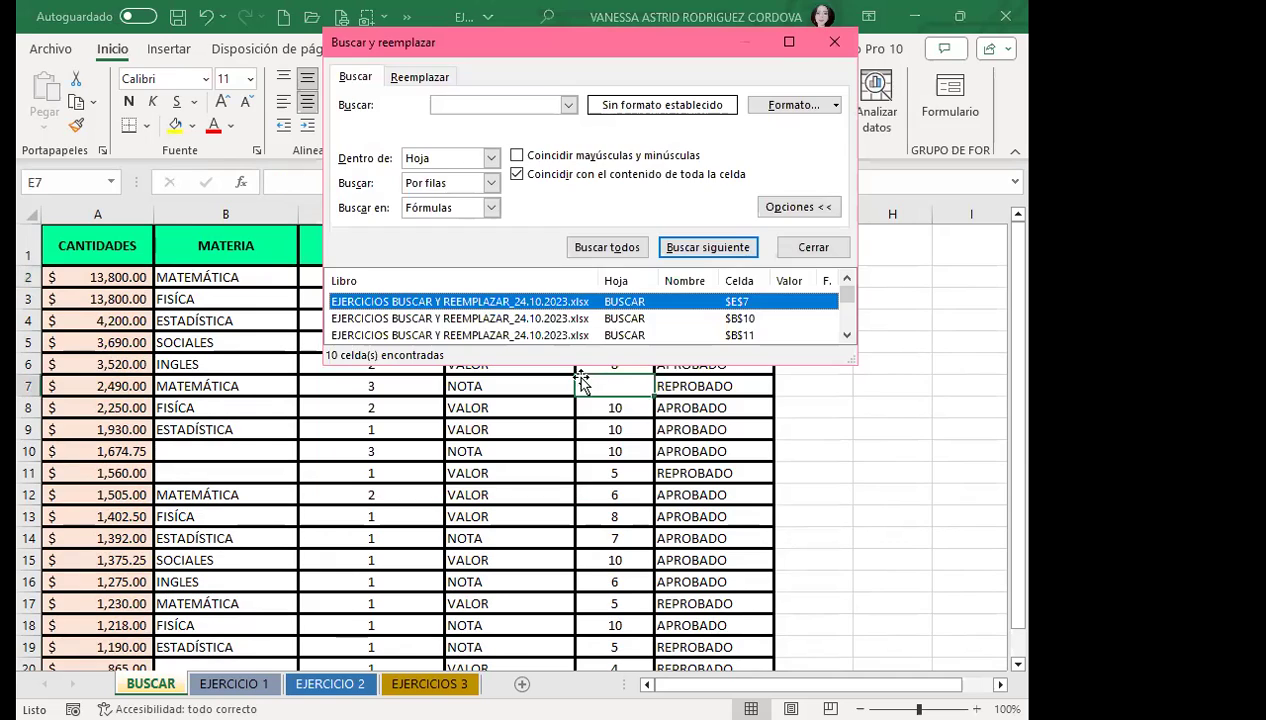
{"action": "left_click_drag", "start_coordinate": [581, 366], "coordinate": [584, 579]}
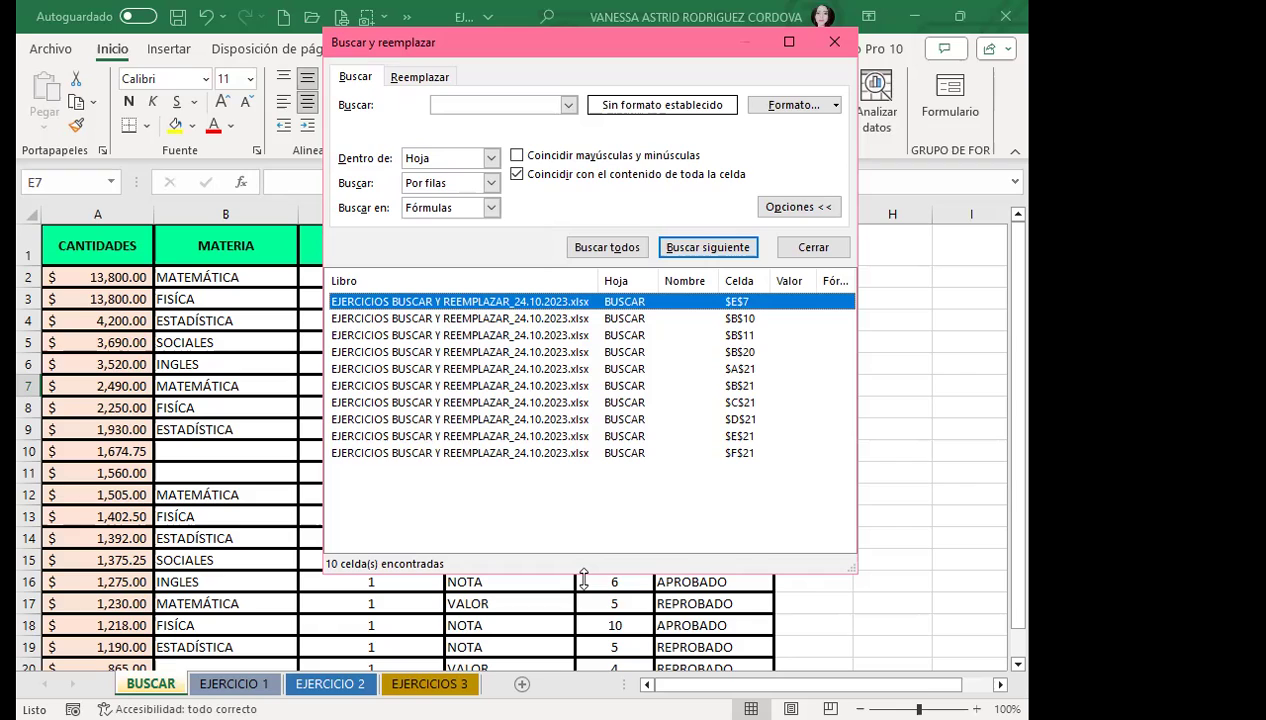
{"action": "left_click", "coordinate": [563, 552]}
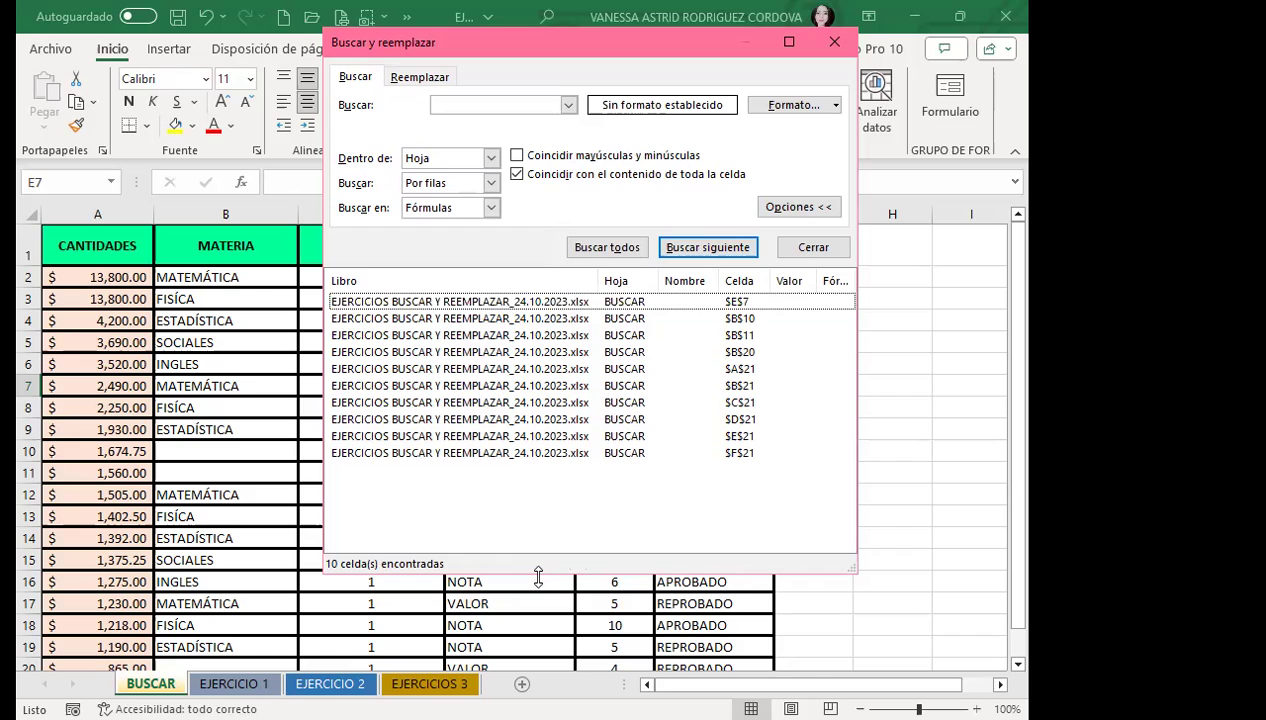
{"action": "left_click_drag", "start_coordinate": [538, 578], "coordinate": [538, 484]}
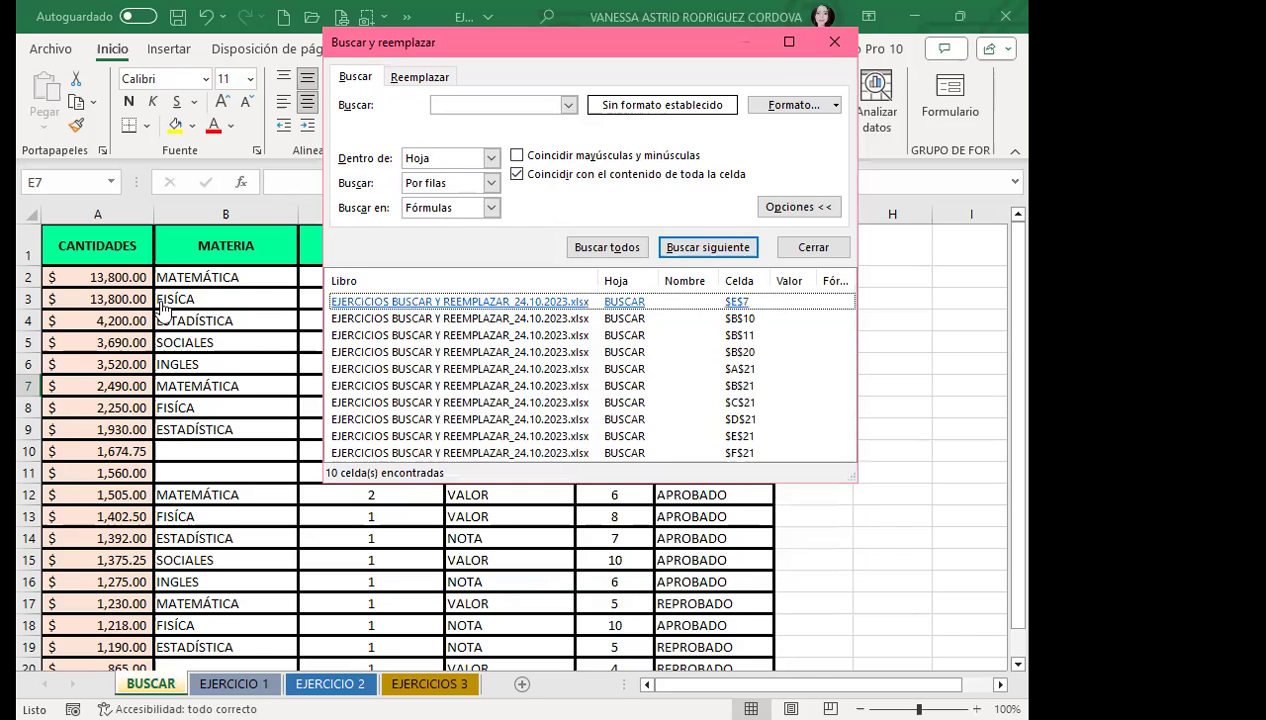
{"action": "left_click_drag", "start_coordinate": [540, 42], "coordinate": [248, 42]}
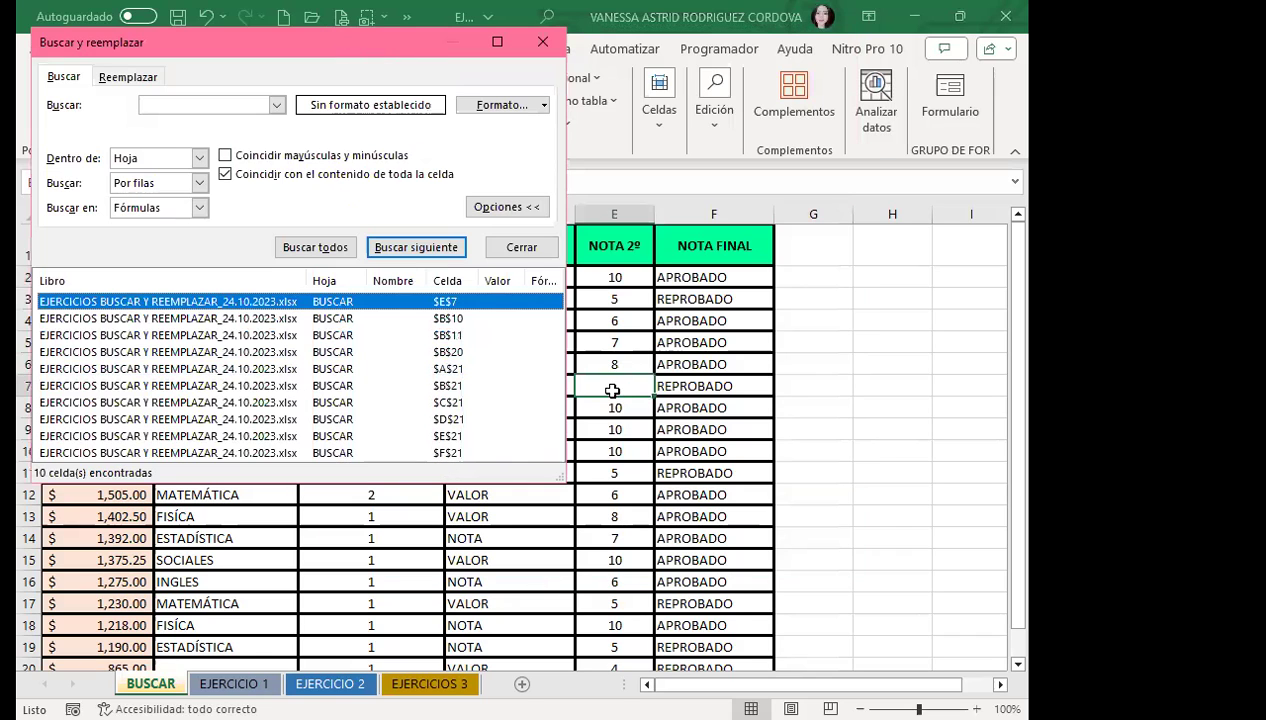
Step: Jump to the empty cells B10, B11 and A21 from the results, then switch to replacing
{"action": "left_click", "coordinate": [227, 322]}
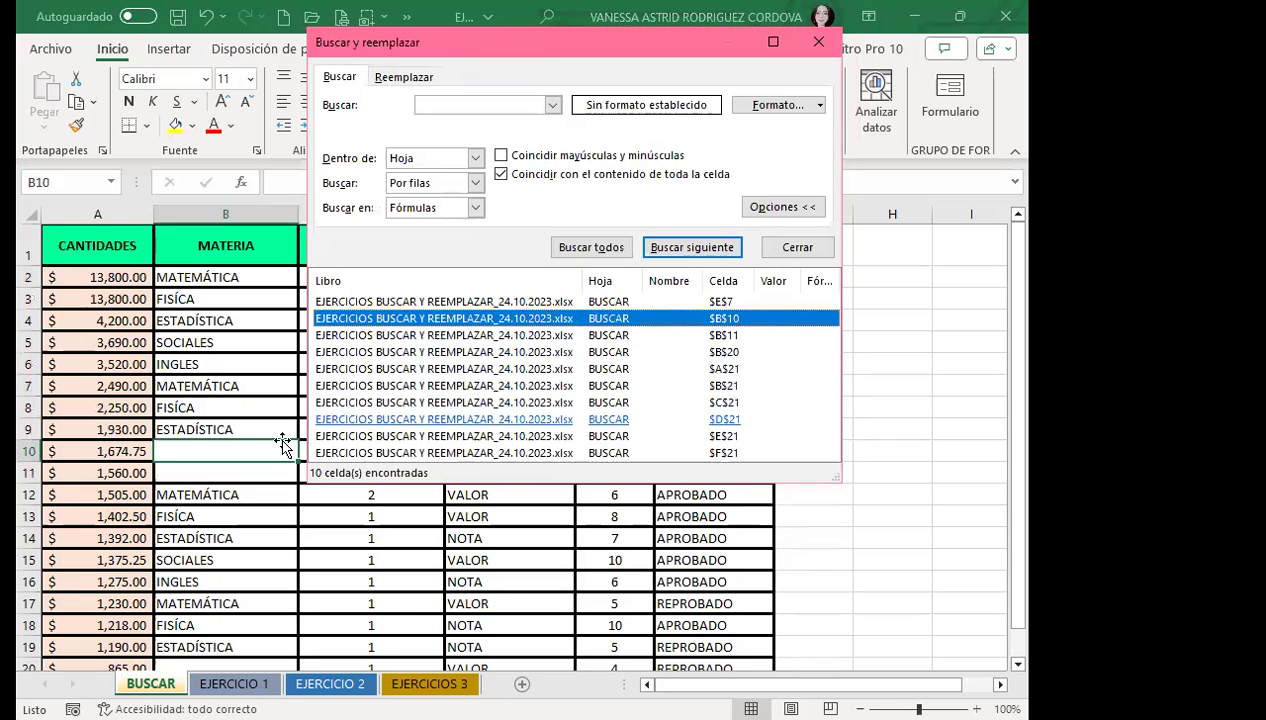
{"action": "left_click", "coordinate": [420, 335]}
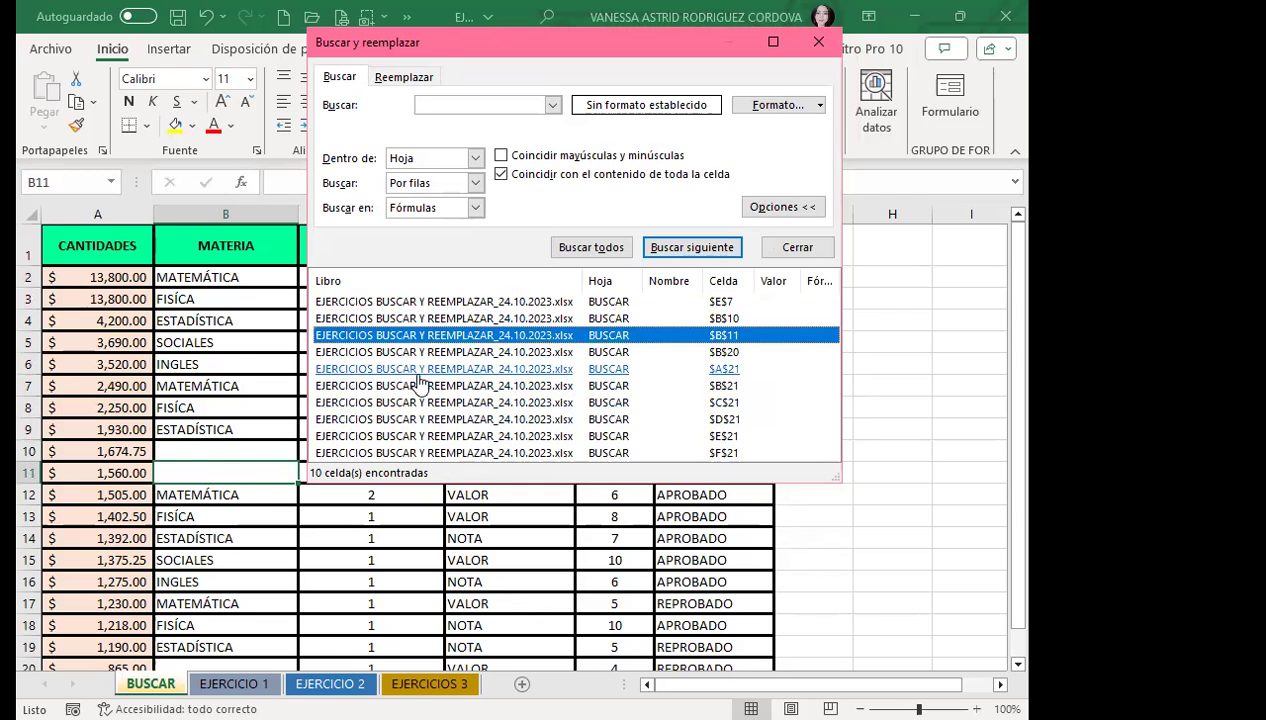
{"action": "left_click", "coordinate": [420, 369]}
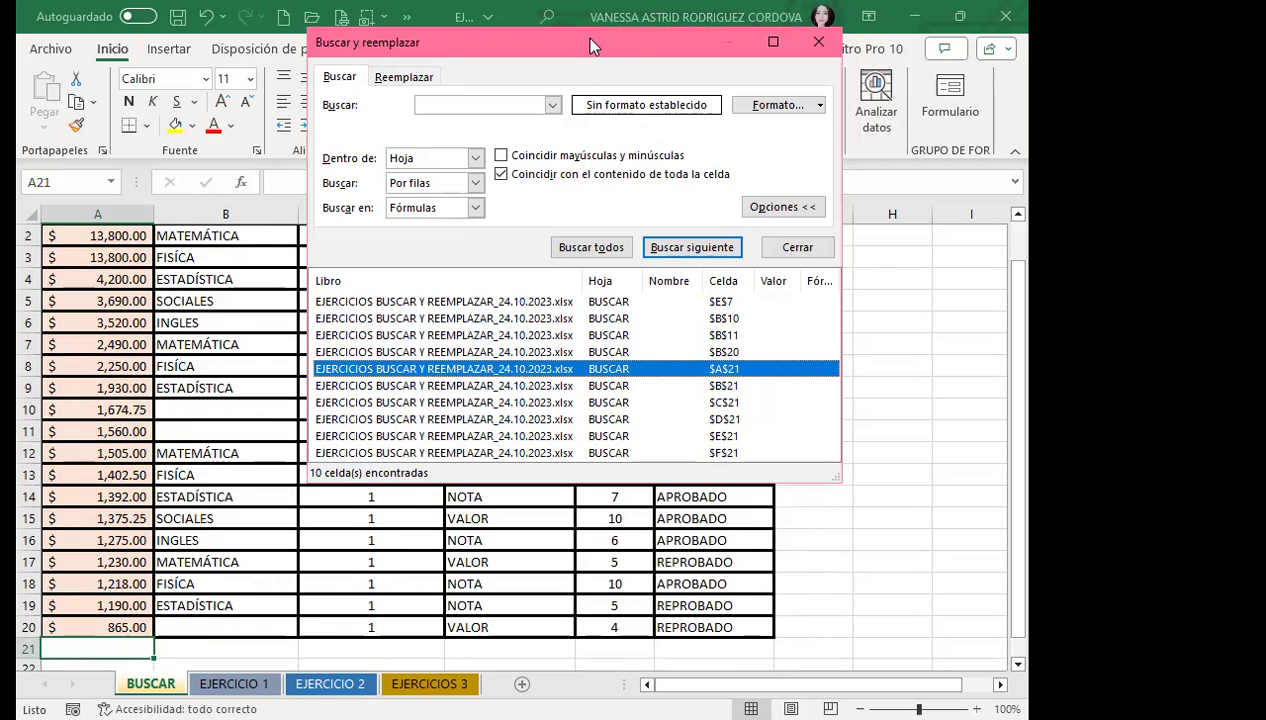
{"action": "left_click", "coordinate": [343, 370]}
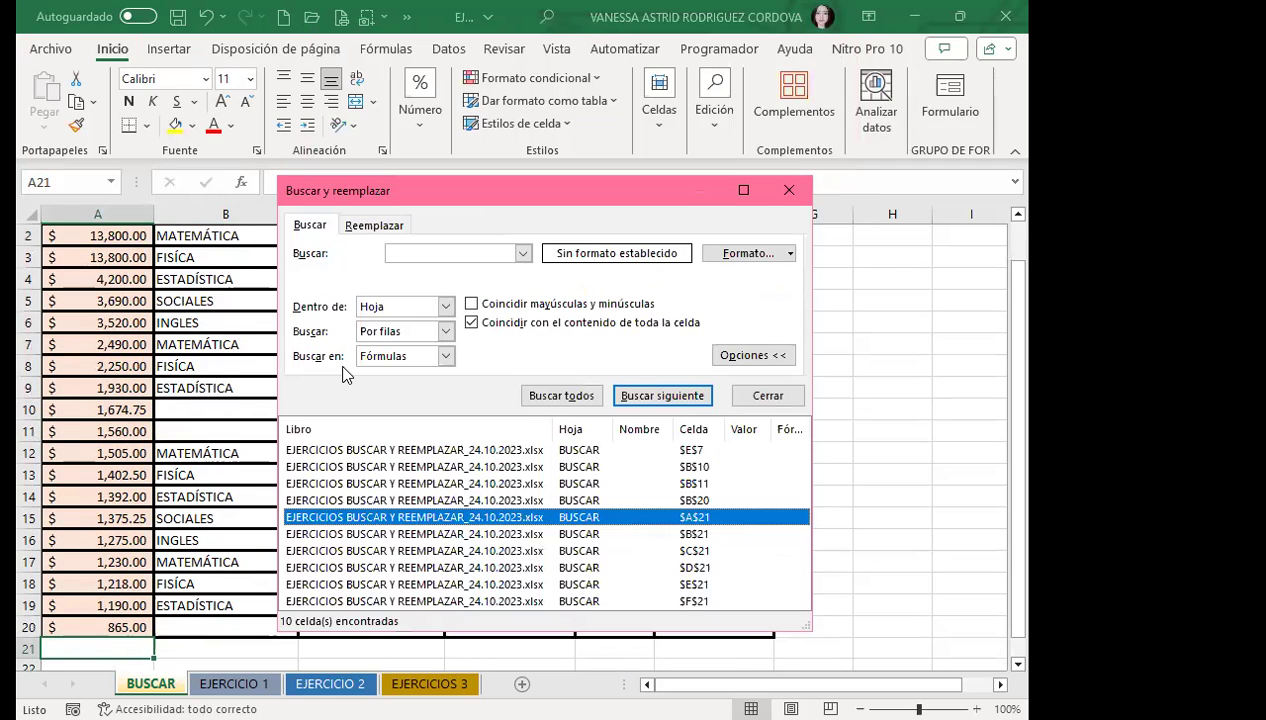
{"action": "left_click", "coordinate": [372, 225]}
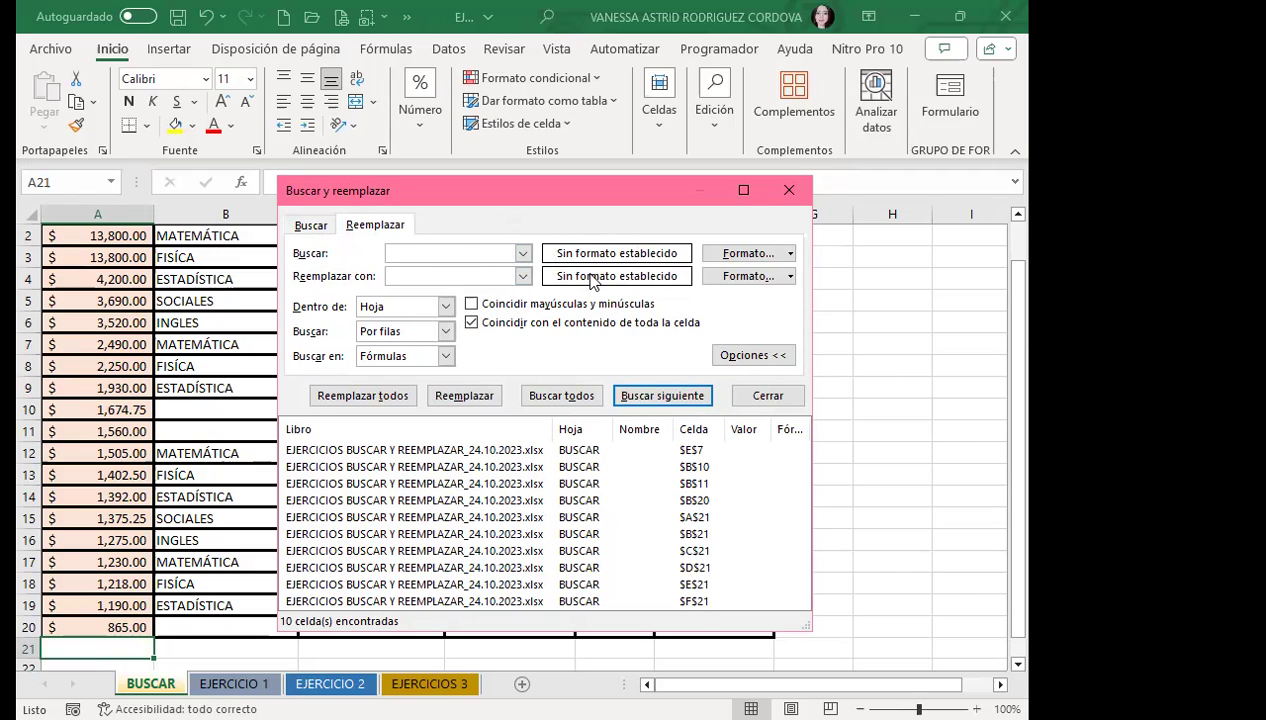
Step: Set the replacement format to a gradient fill with yellow as Color 1 and blue as Color 2
{"action": "left_click", "coordinate": [790, 277]}
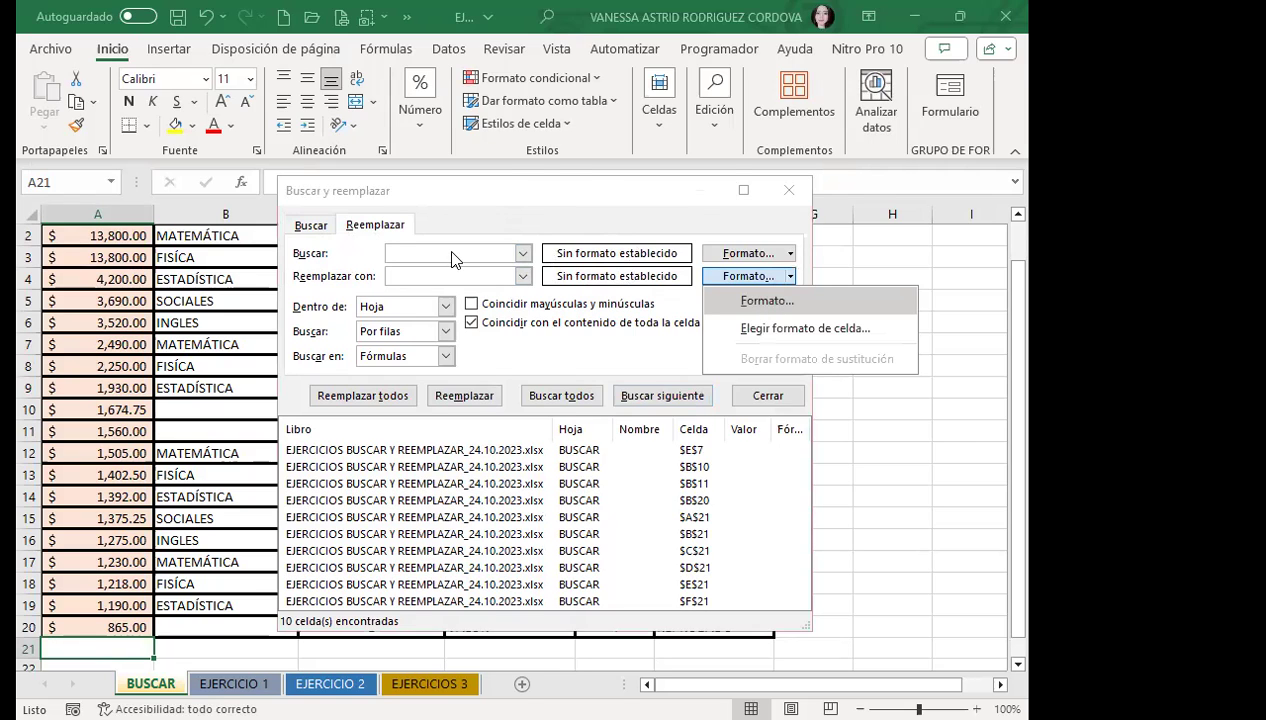
{"action": "key", "text": "Return"}
{"action": "left_click", "coordinate": [757, 76]}
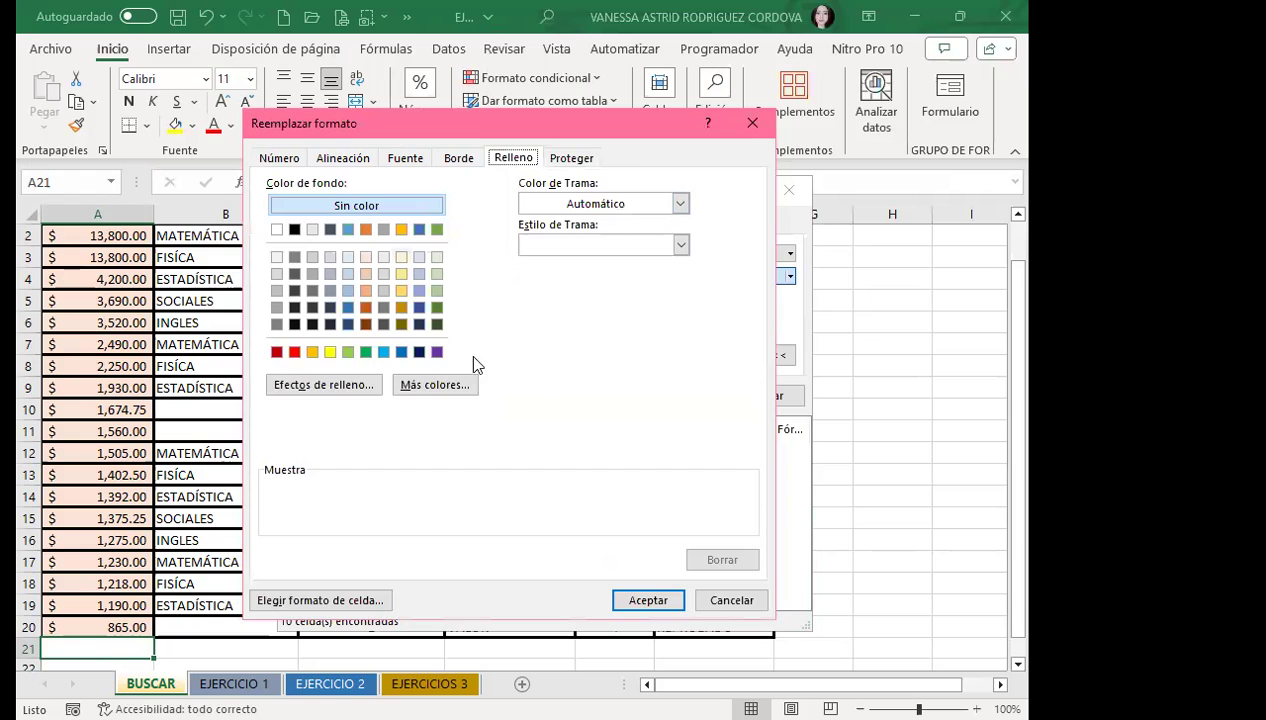
{"action": "left_click", "coordinate": [333, 394]}
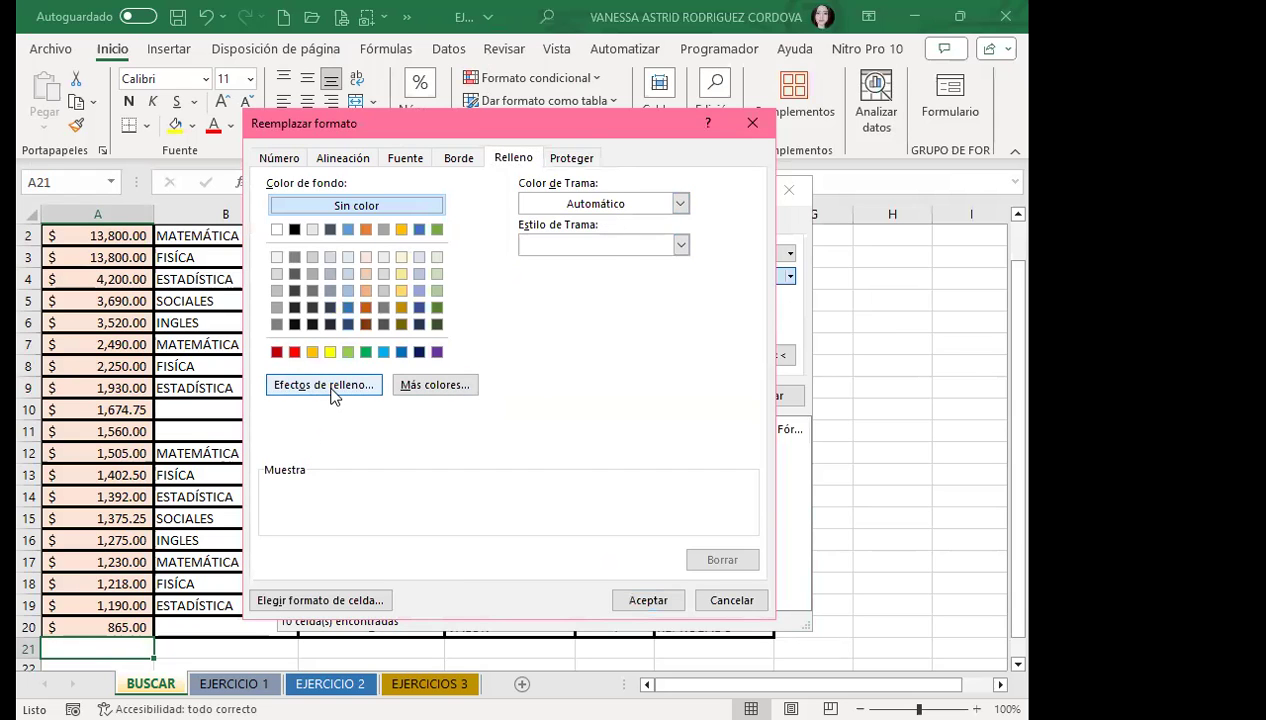
{"action": "left_click", "coordinate": [844, 163]}
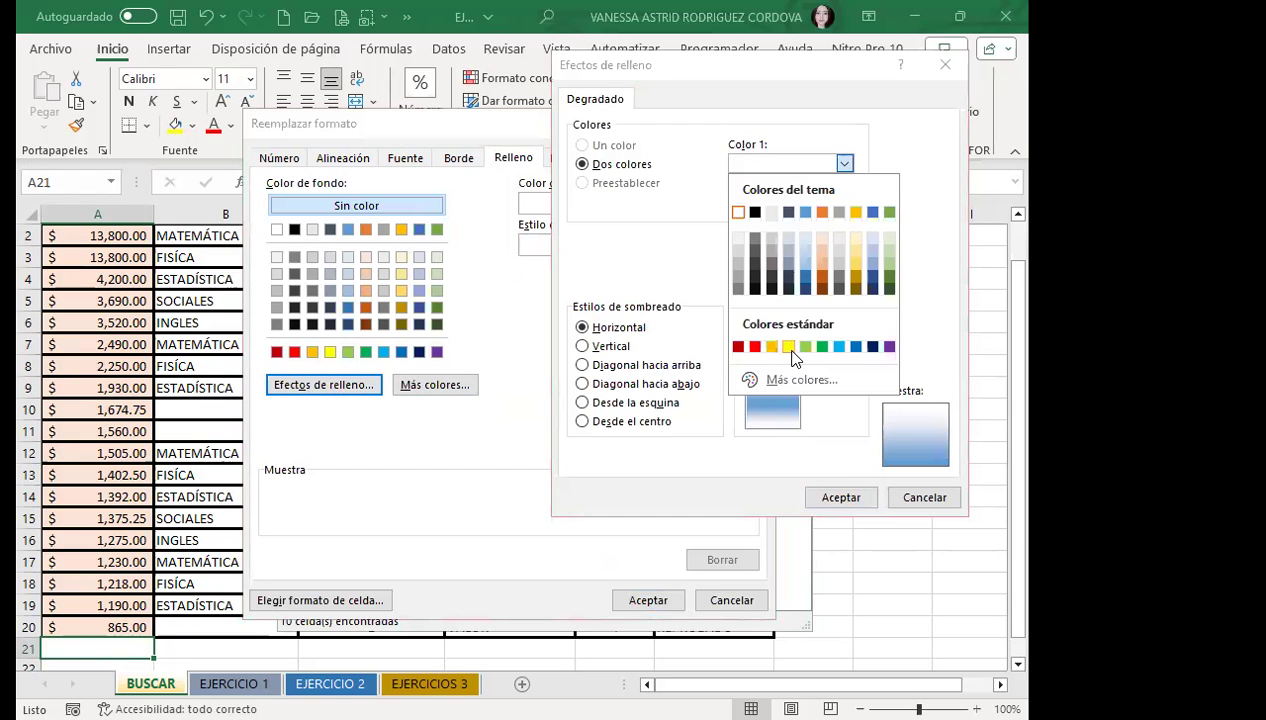
{"action": "left_click", "coordinate": [789, 347]}
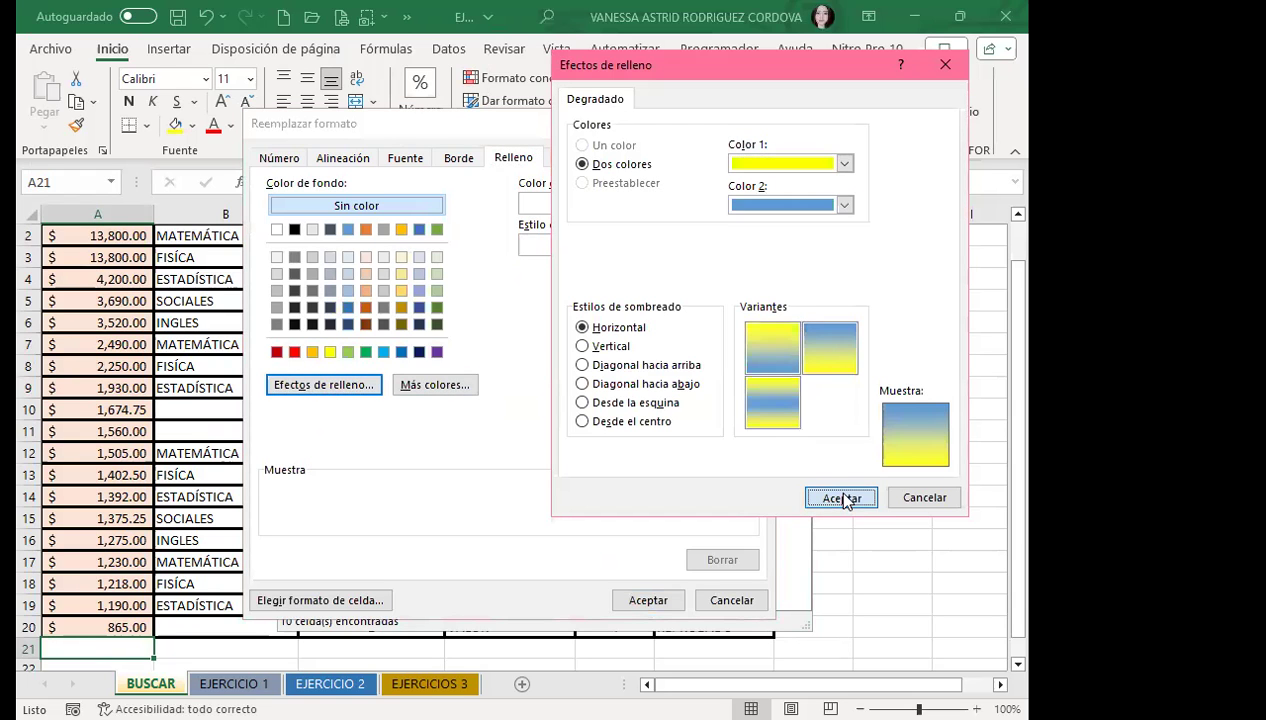
{"action": "left_click", "coordinate": [842, 497]}
{"action": "left_click", "coordinate": [646, 601]}
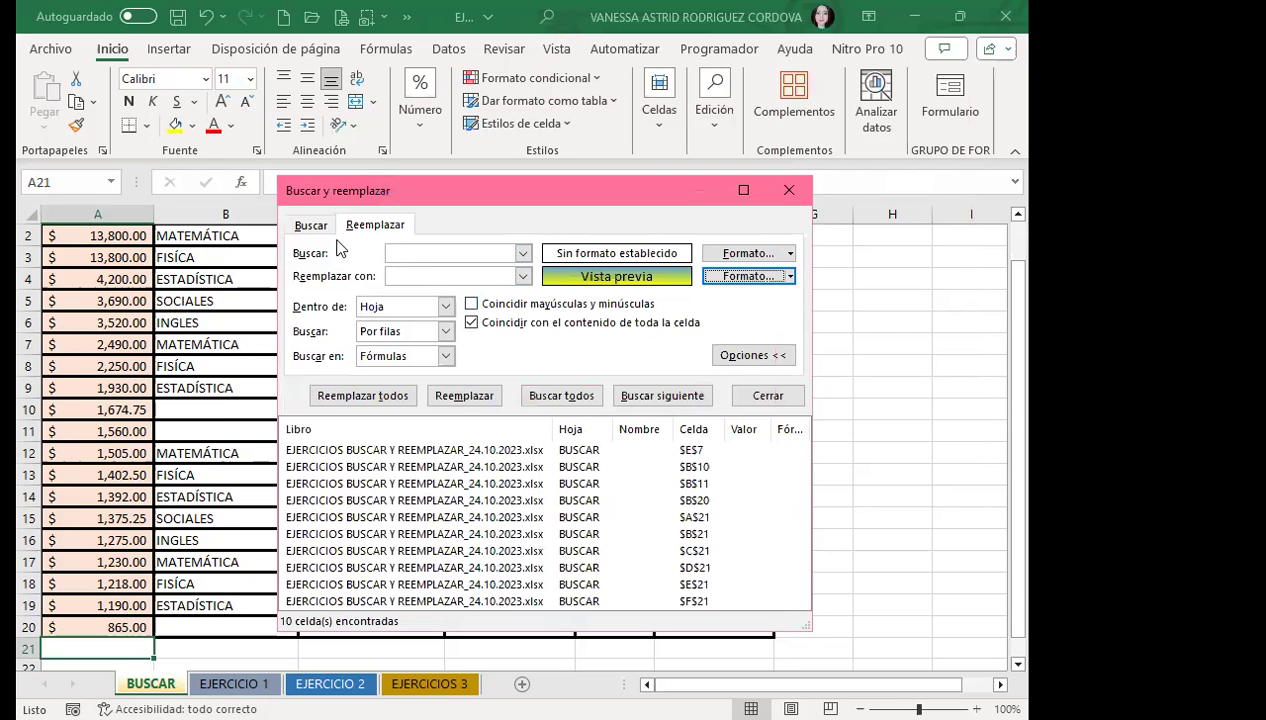
{"action": "left_click", "coordinate": [311, 225]}
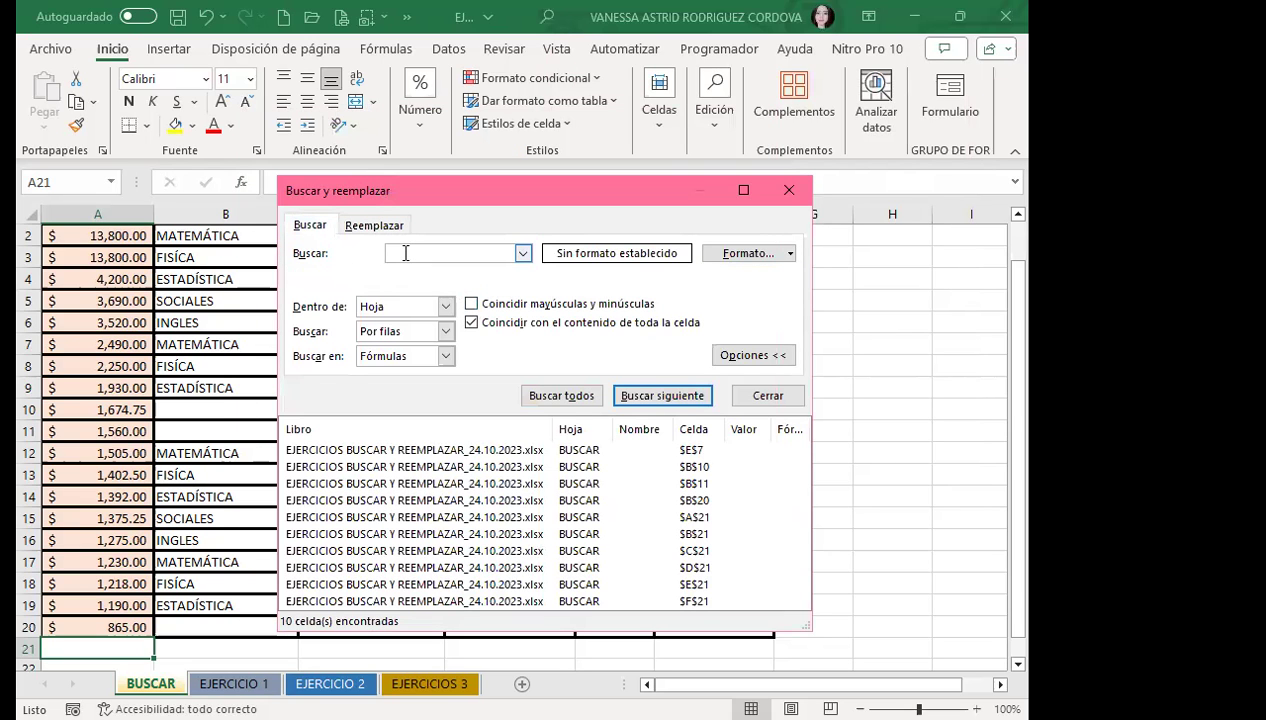
Step: Replace All empty cells with the gradient format and dismiss the 10-replacements message
{"action": "left_click", "coordinate": [423, 253]}
{"action": "left_click", "coordinate": [372, 224]}
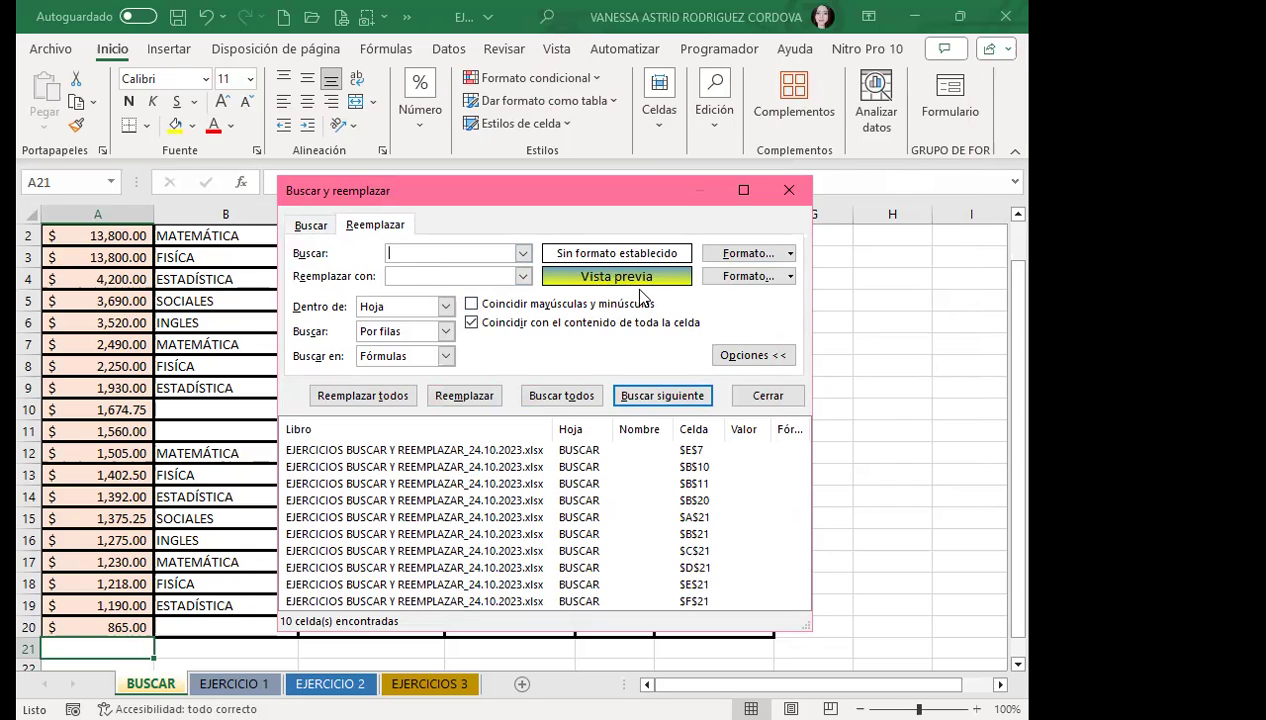
{"action": "left_click", "coordinate": [362, 397]}
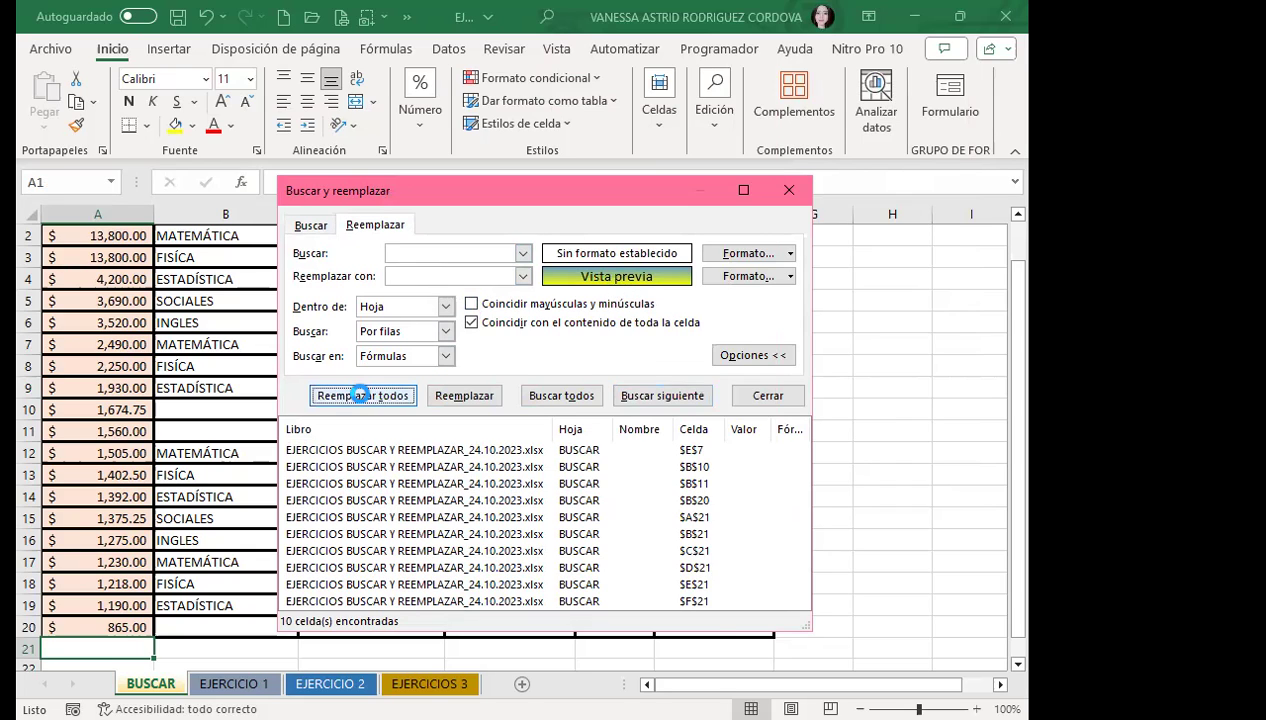
{"action": "left_click", "coordinate": [511, 436]}
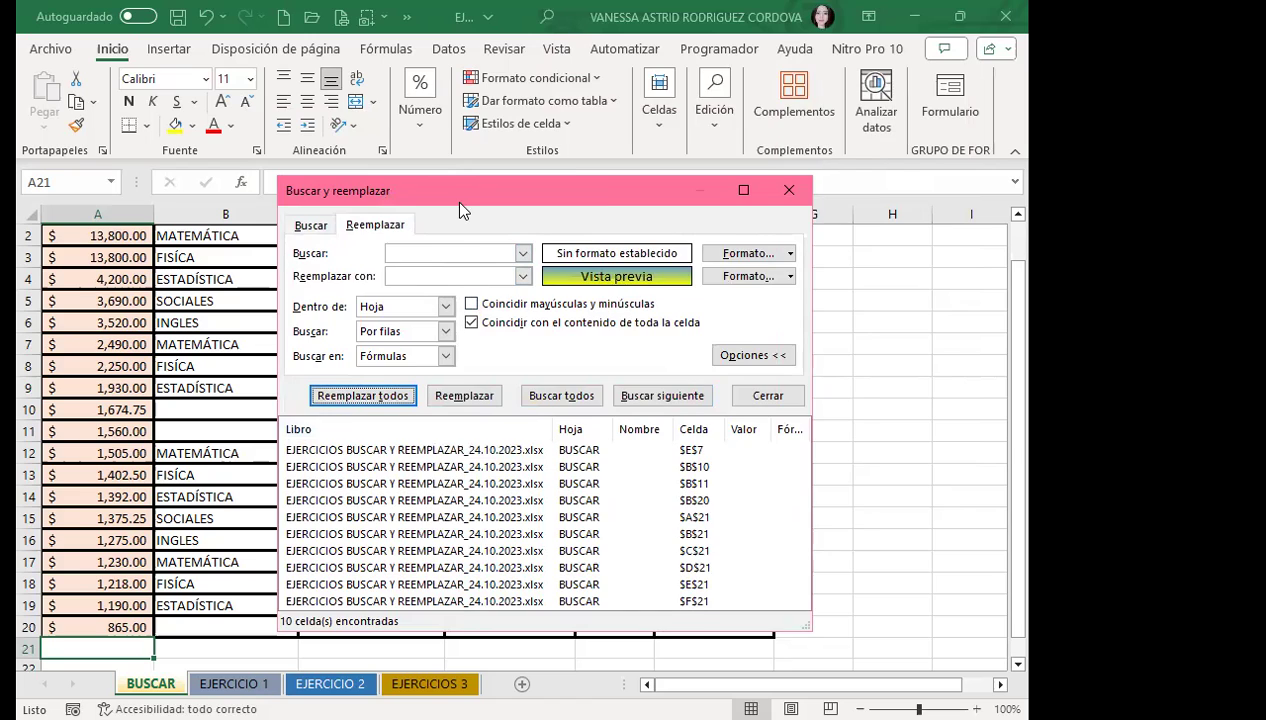
{"action": "left_click_drag", "start_coordinate": [460, 204], "coordinate": [526, 121]}
{"action": "left_click", "coordinate": [834, 313]}
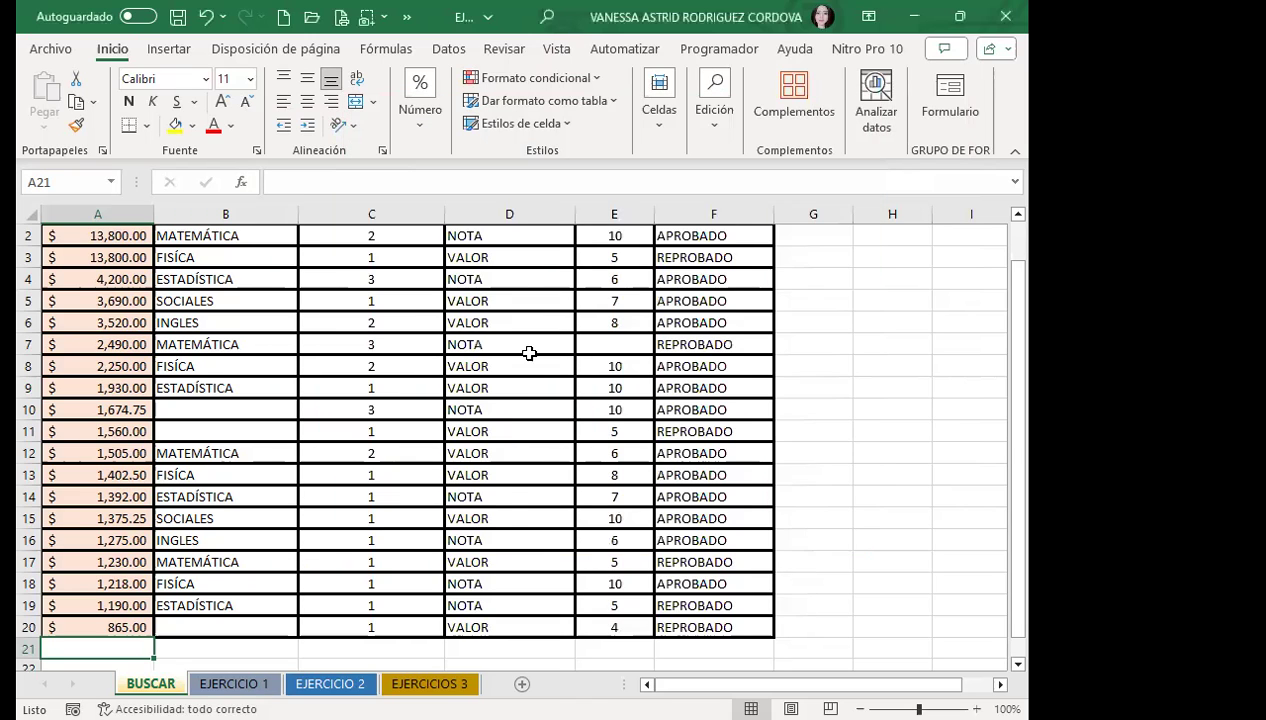
Step: Reopen Find and Replace, turn off whole-cell matching, and Replace All again for 10 replacements
{"action": "key", "text": "ctrl+b"}
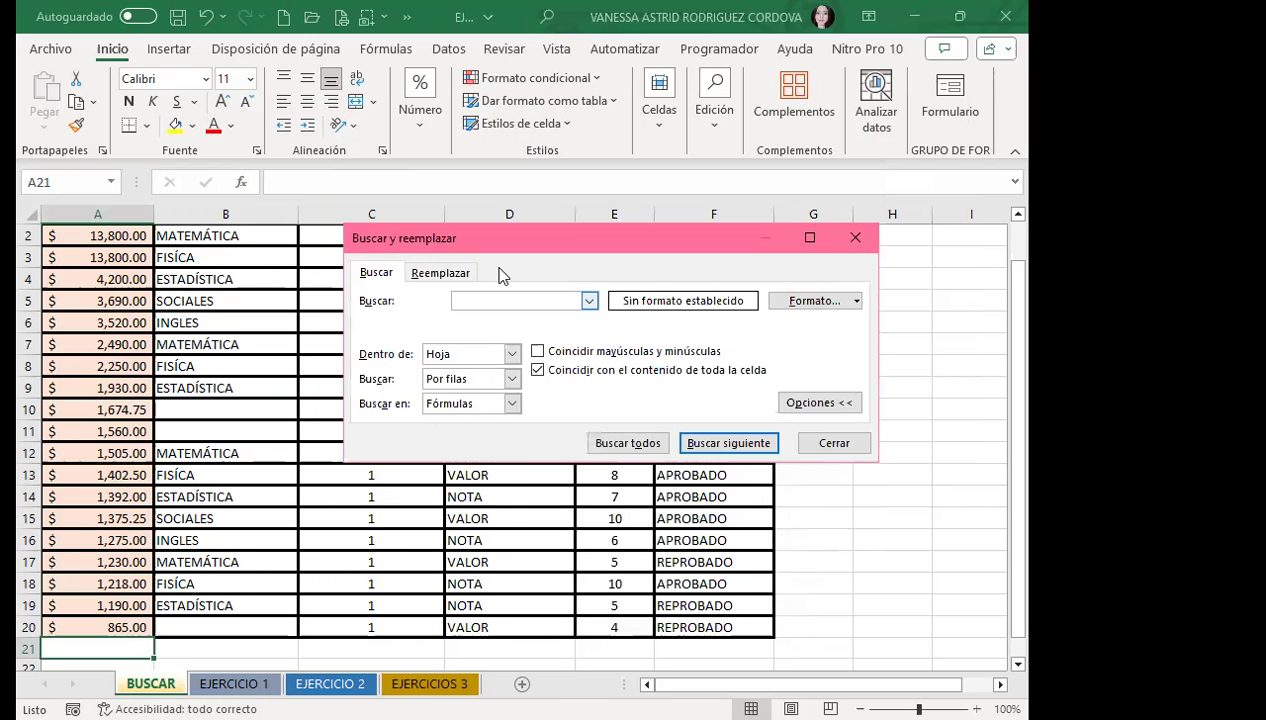
{"action": "left_click", "coordinate": [438, 273]}
{"action": "left_click", "coordinate": [487, 320]}
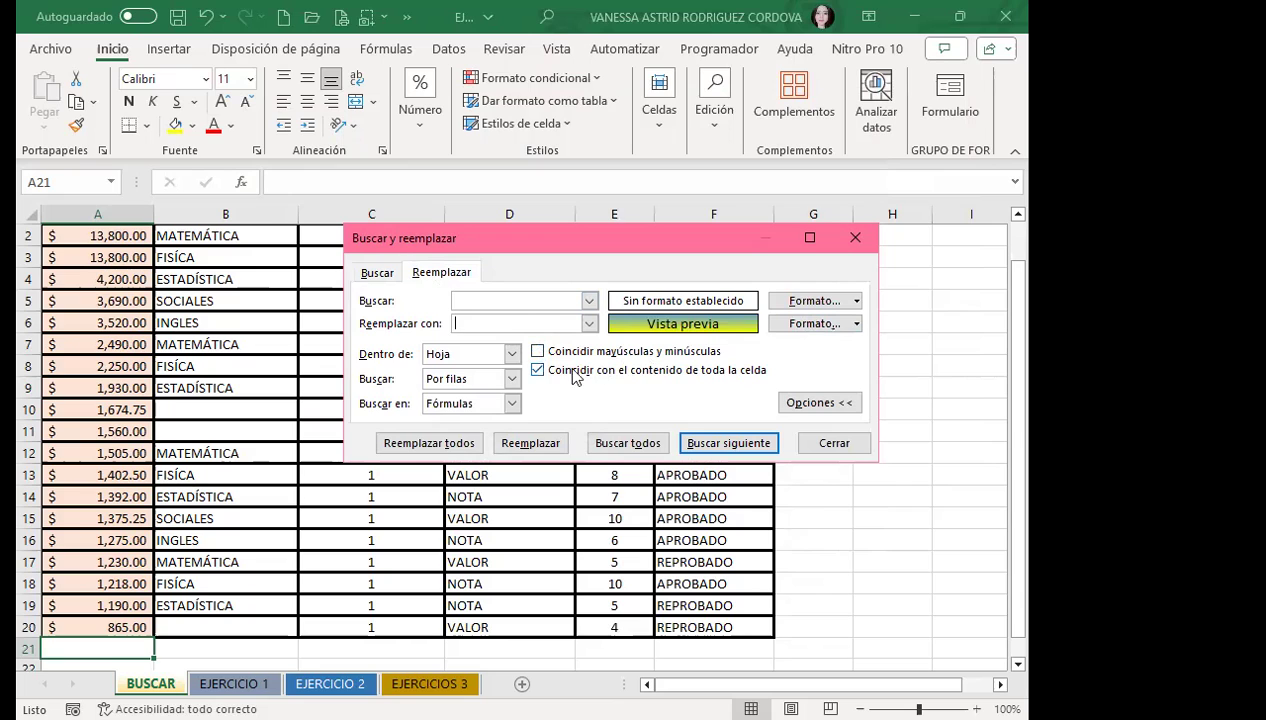
{"action": "left_click", "coordinate": [538, 371]}
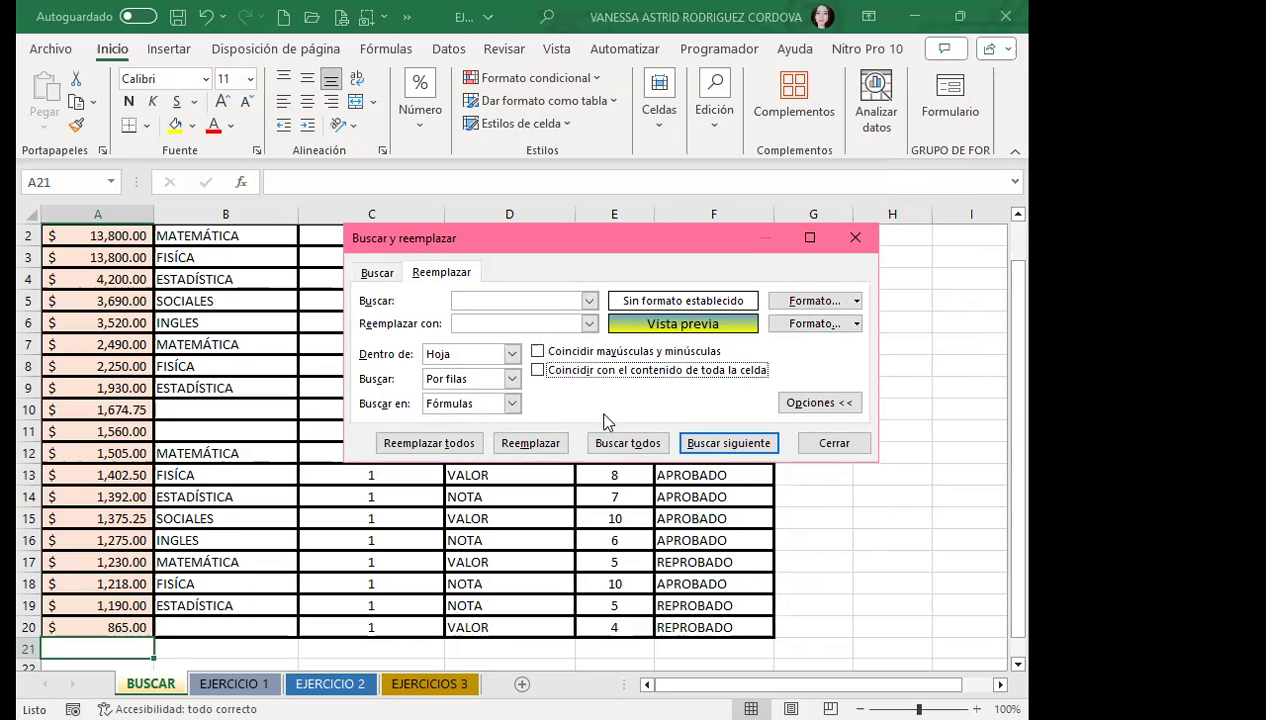
{"action": "left_click", "coordinate": [410, 444]}
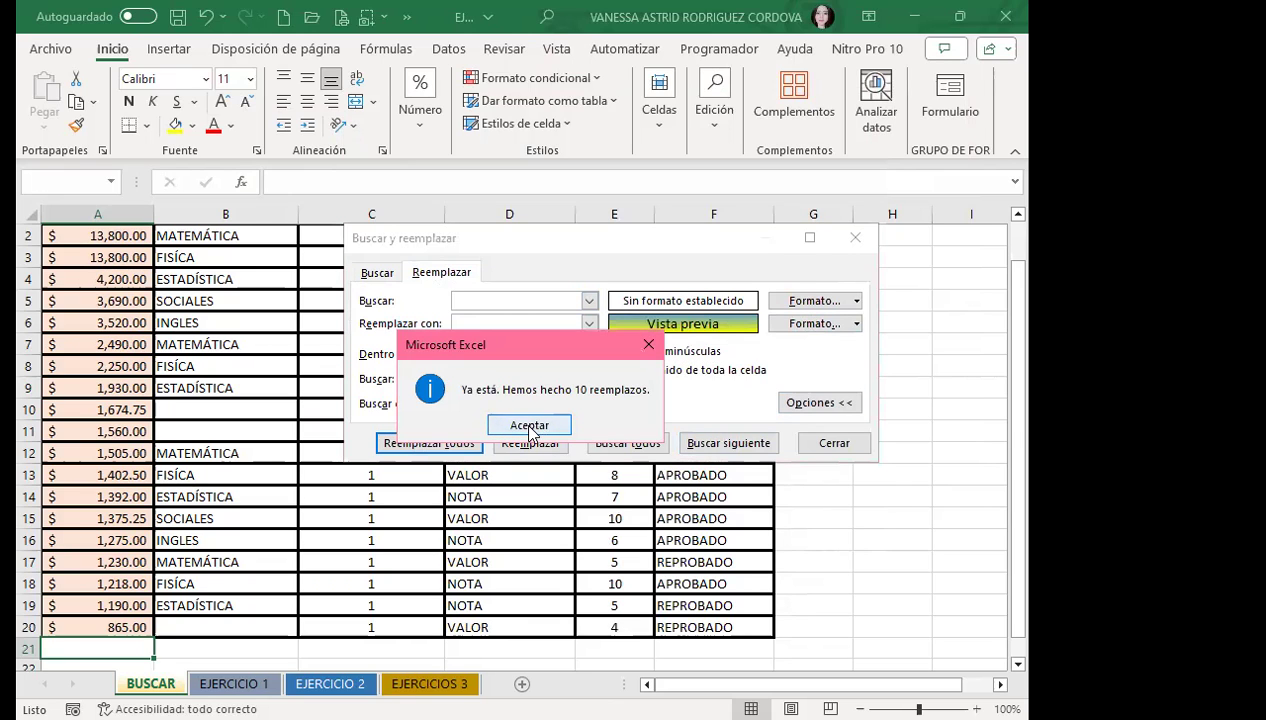
{"action": "key", "text": "Return"}
{"action": "left_click", "coordinate": [294, 490]}
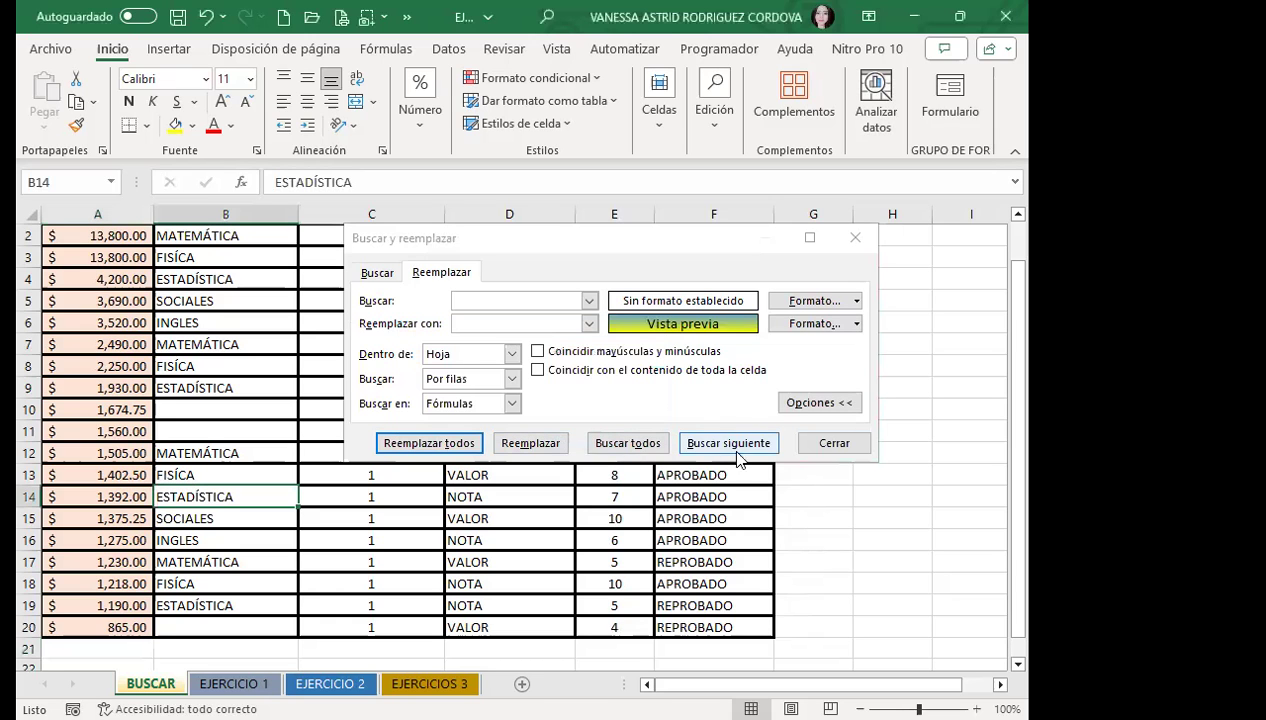
Step: Close the dialog, make row 20 taller, and check the filled empty cells B10 and E7
{"action": "left_click", "coordinate": [818, 442]}
{"action": "left_click", "coordinate": [331, 455]}
{"action": "scroll", "coordinate": [331, 478], "scroll_direction": "up", "scroll_amount": 1}
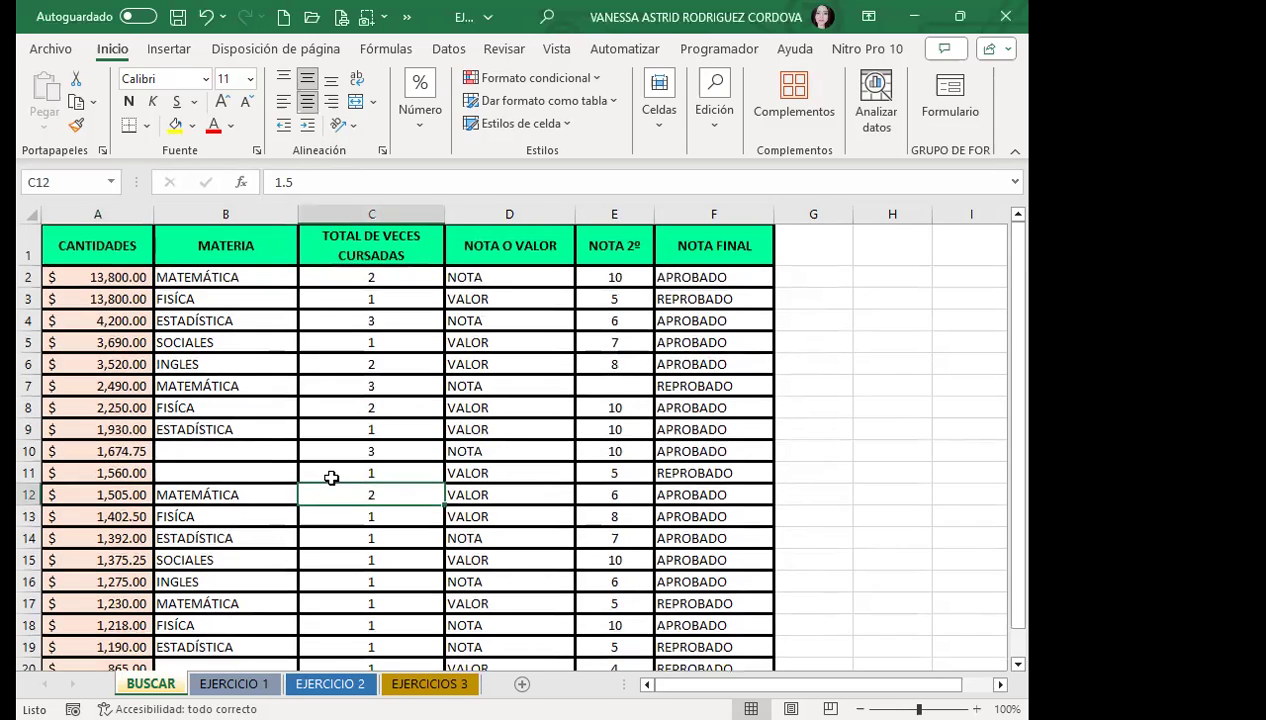
{"action": "scroll", "coordinate": [331, 478], "scroll_direction": "down", "scroll_amount": 3}
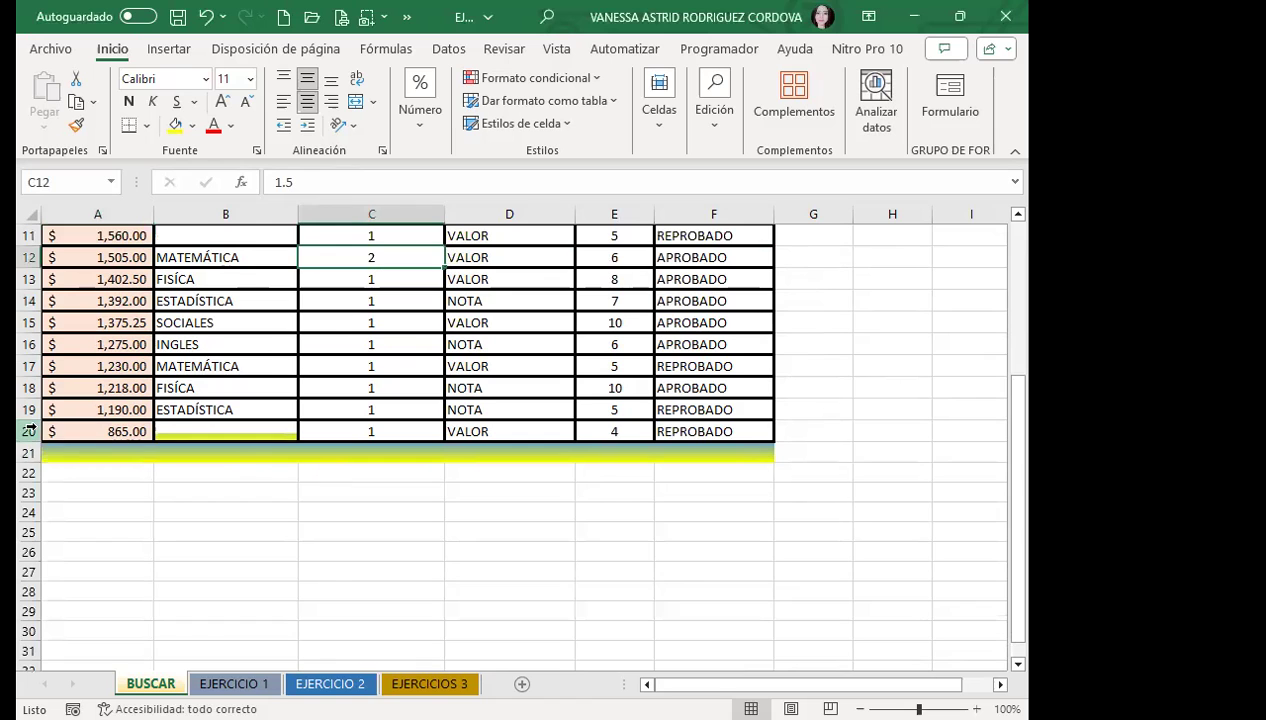
{"action": "left_click_drag", "start_coordinate": [30, 442], "coordinate": [30, 466]}
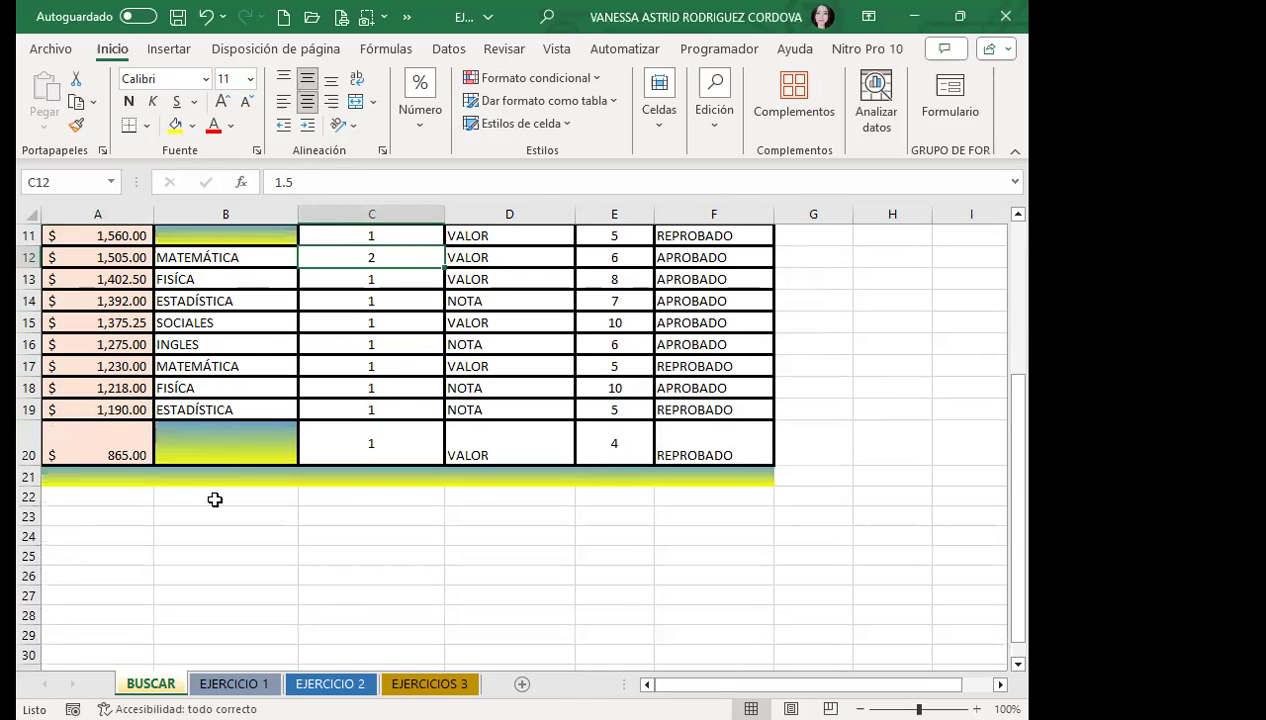
{"action": "scroll", "coordinate": [291, 446], "scroll_direction": "up", "scroll_amount": 4}
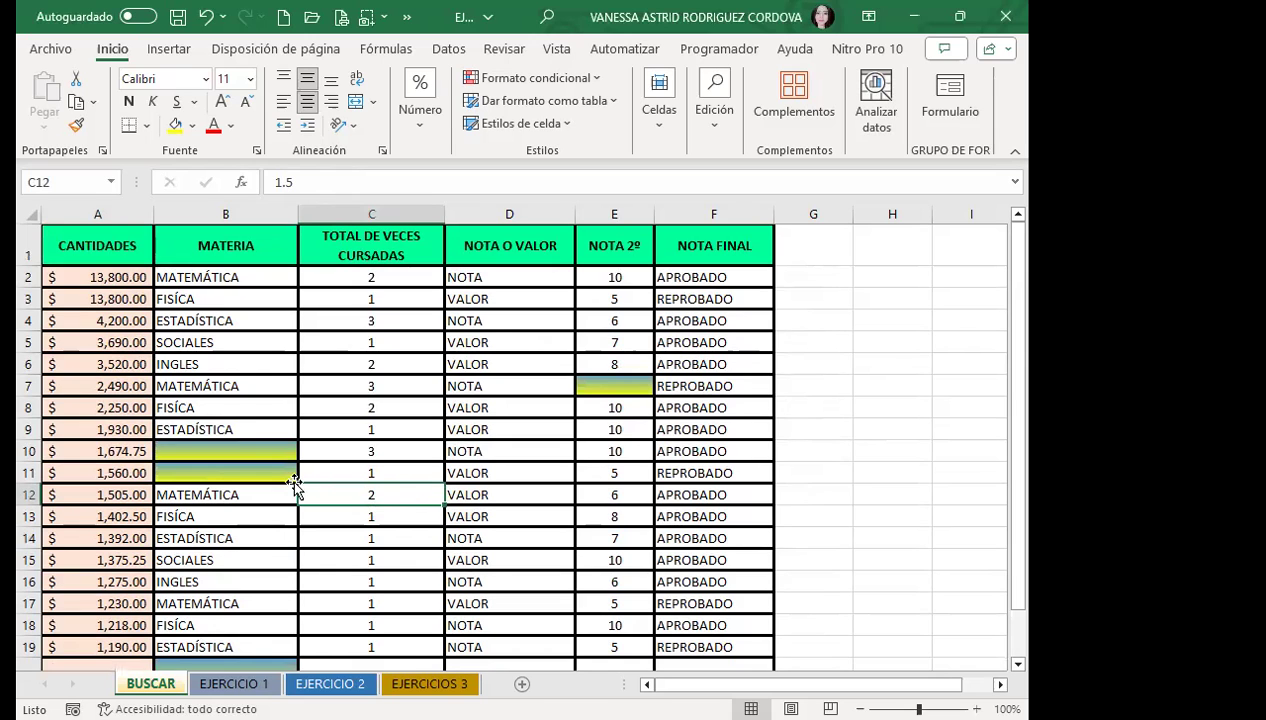
{"action": "left_click", "coordinate": [285, 452]}
{"action": "scroll", "coordinate": [375, 510], "scroll_direction": "down", "scroll_amount": 3}
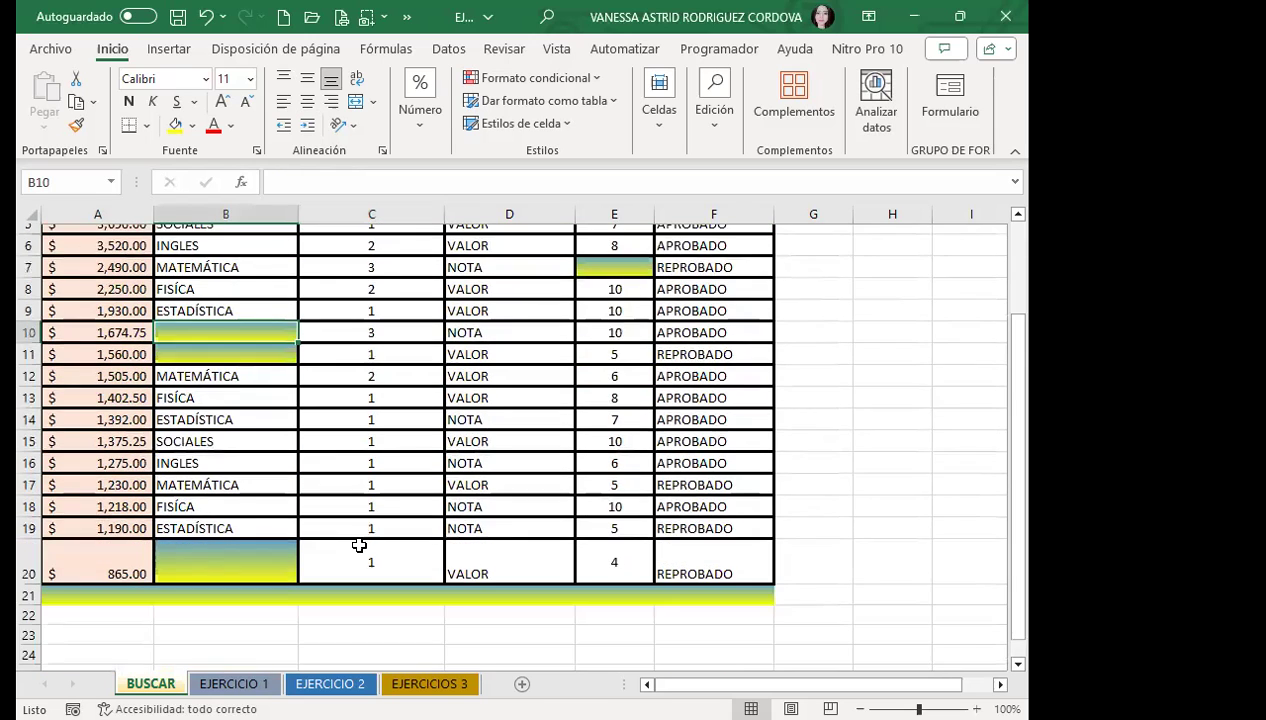
{"action": "scroll", "coordinate": [262, 530], "scroll_direction": "up", "scroll_amount": 2}
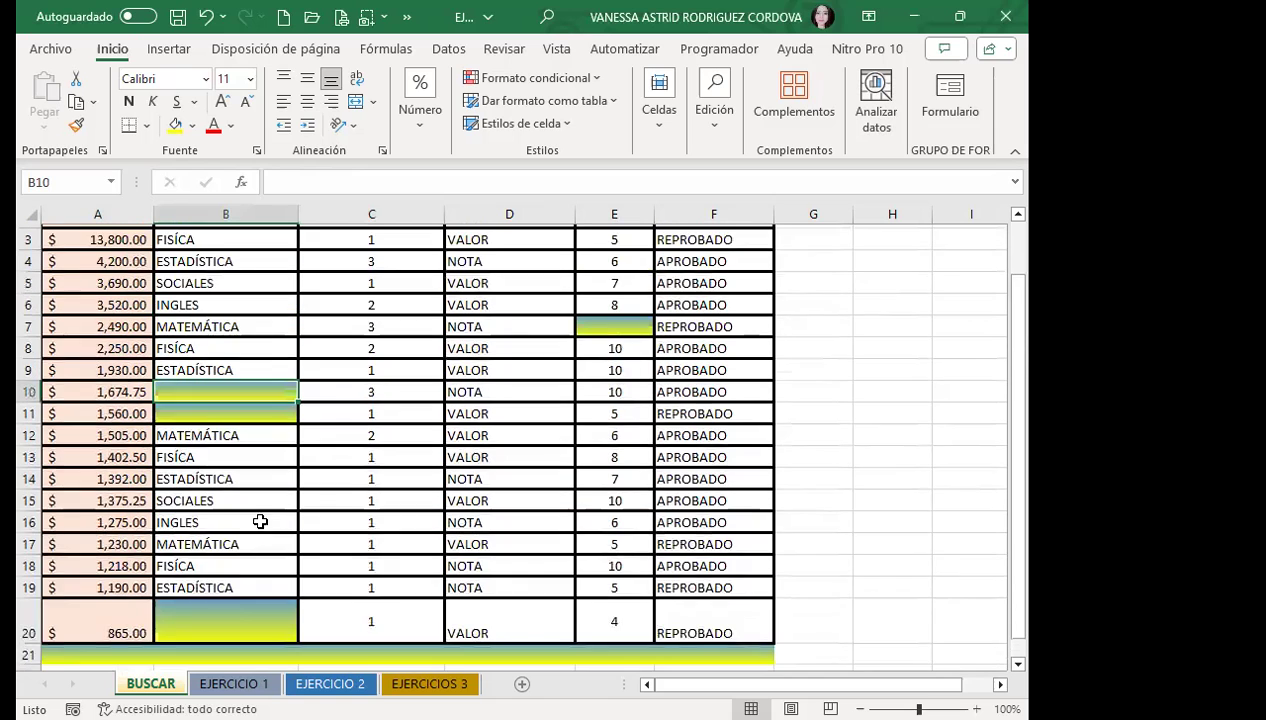
{"action": "scroll", "coordinate": [360, 495], "scroll_direction": "up", "scroll_amount": 1}
{"action": "left_click", "coordinate": [618, 385]}
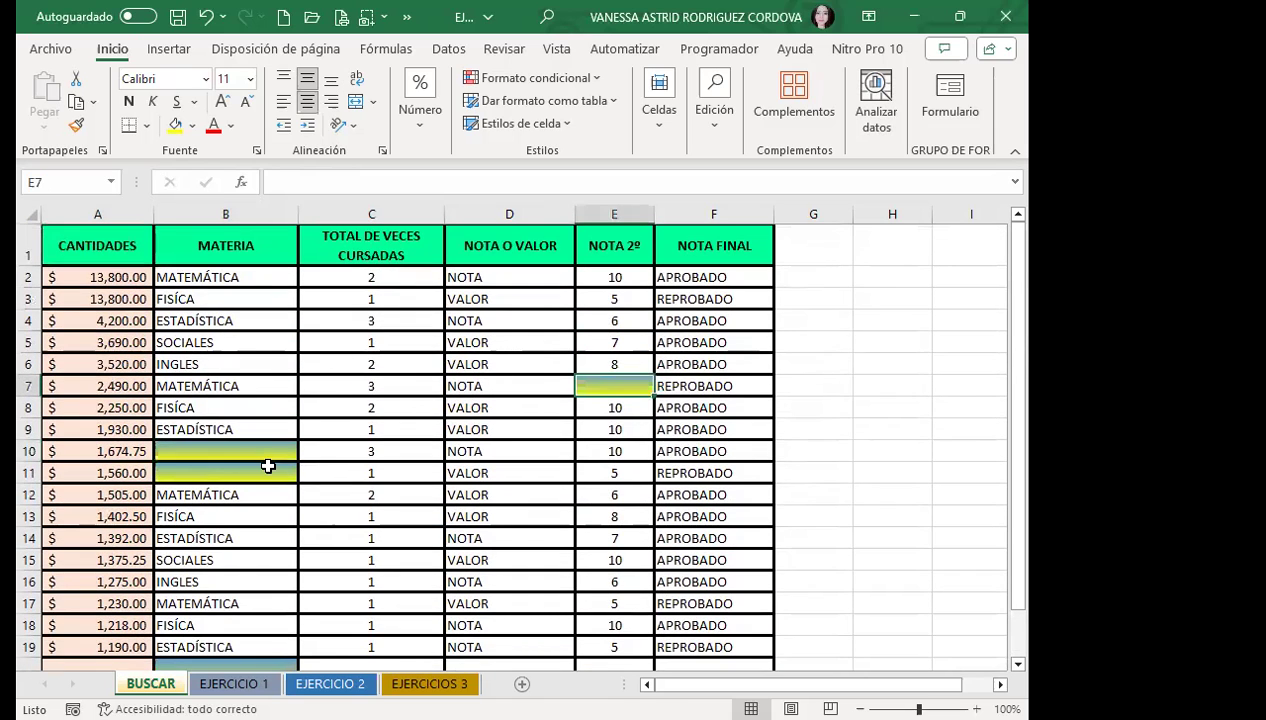
{"action": "scroll", "coordinate": [297, 487], "scroll_direction": "down", "scroll_amount": 1}
{"action": "scroll", "coordinate": [390, 566], "scroll_direction": "down", "scroll_amount": 2}
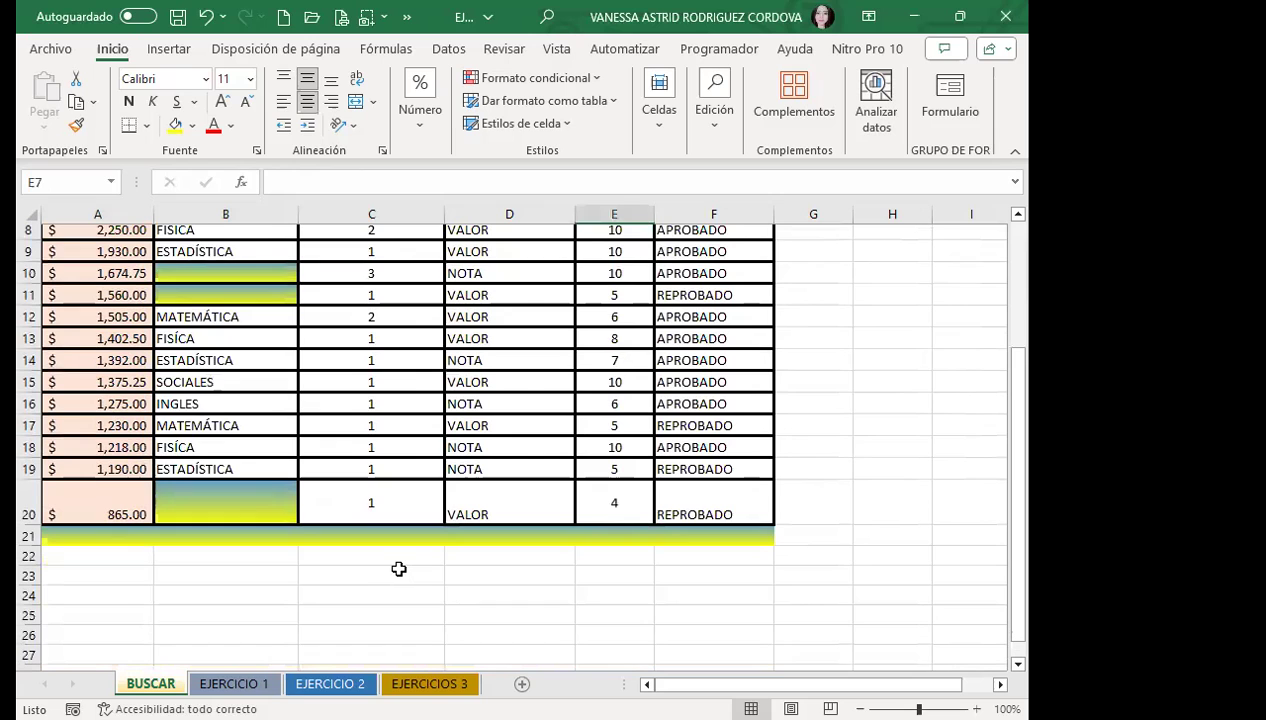
{"action": "scroll", "coordinate": [282, 410], "scroll_direction": "up", "scroll_amount": 3}
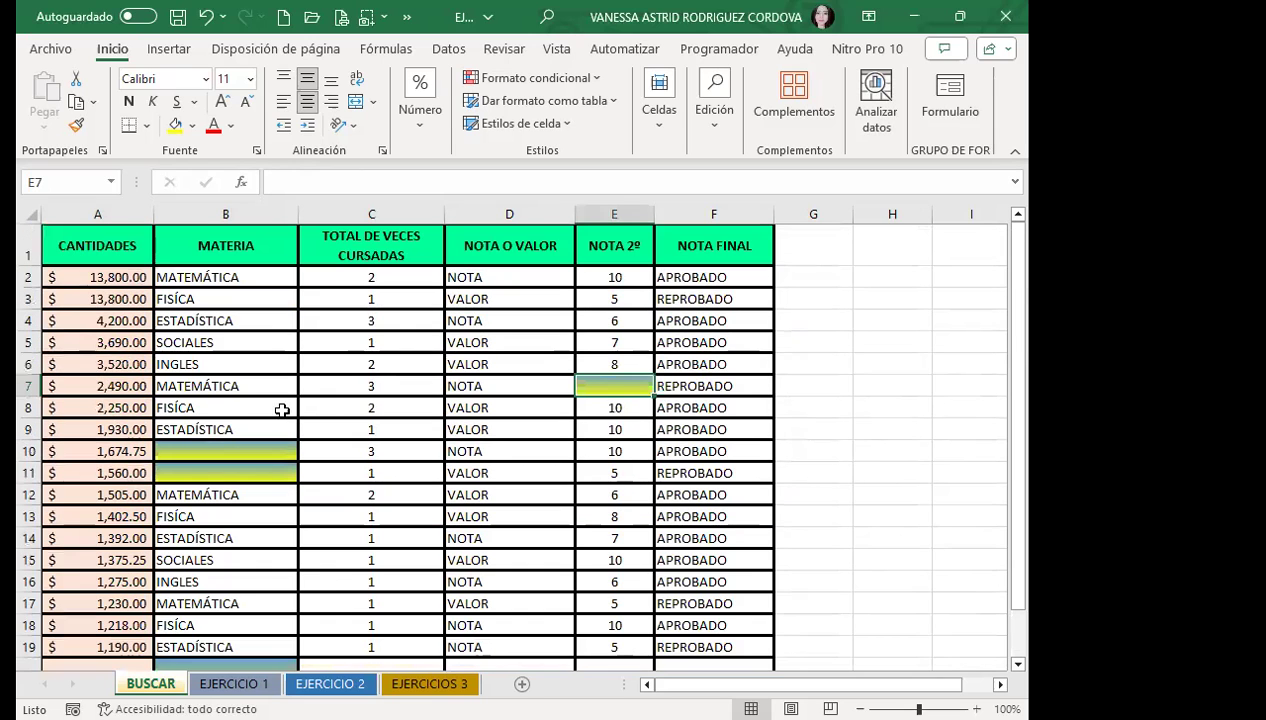
{"action": "left_click", "coordinate": [204, 449]}
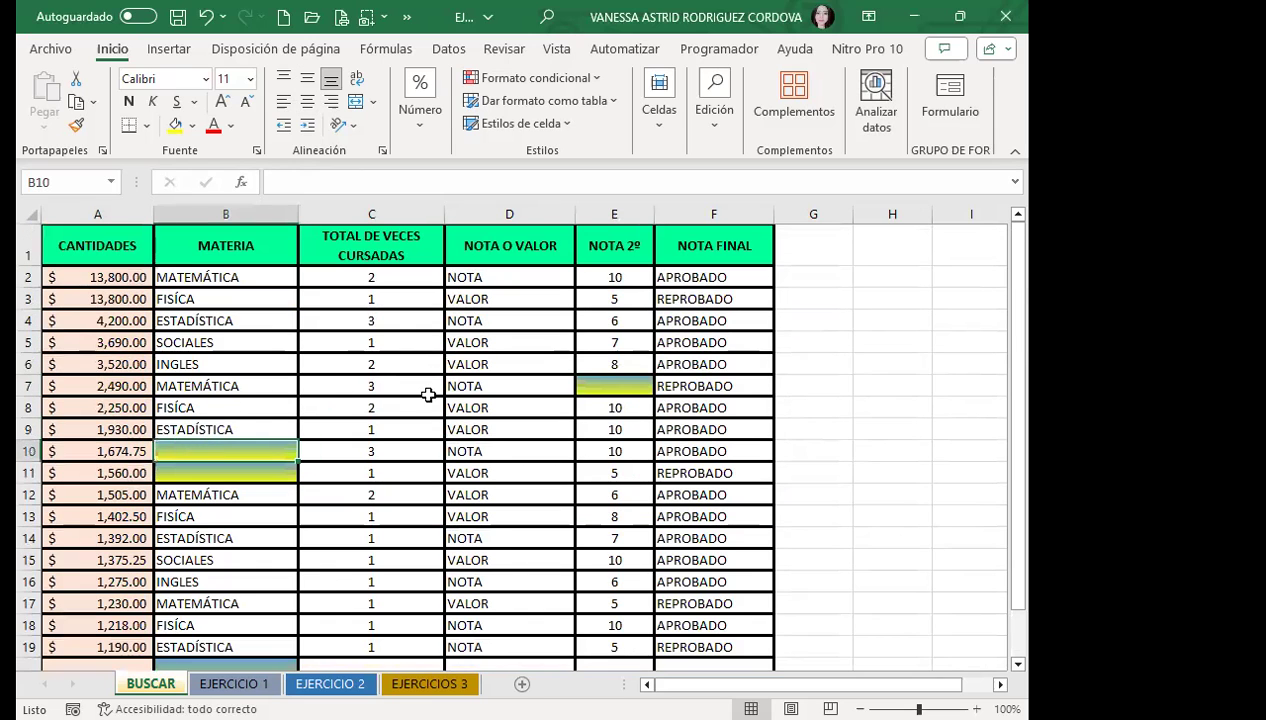
{"action": "scroll", "coordinate": [246, 432], "scroll_direction": "down", "scroll_amount": 1}
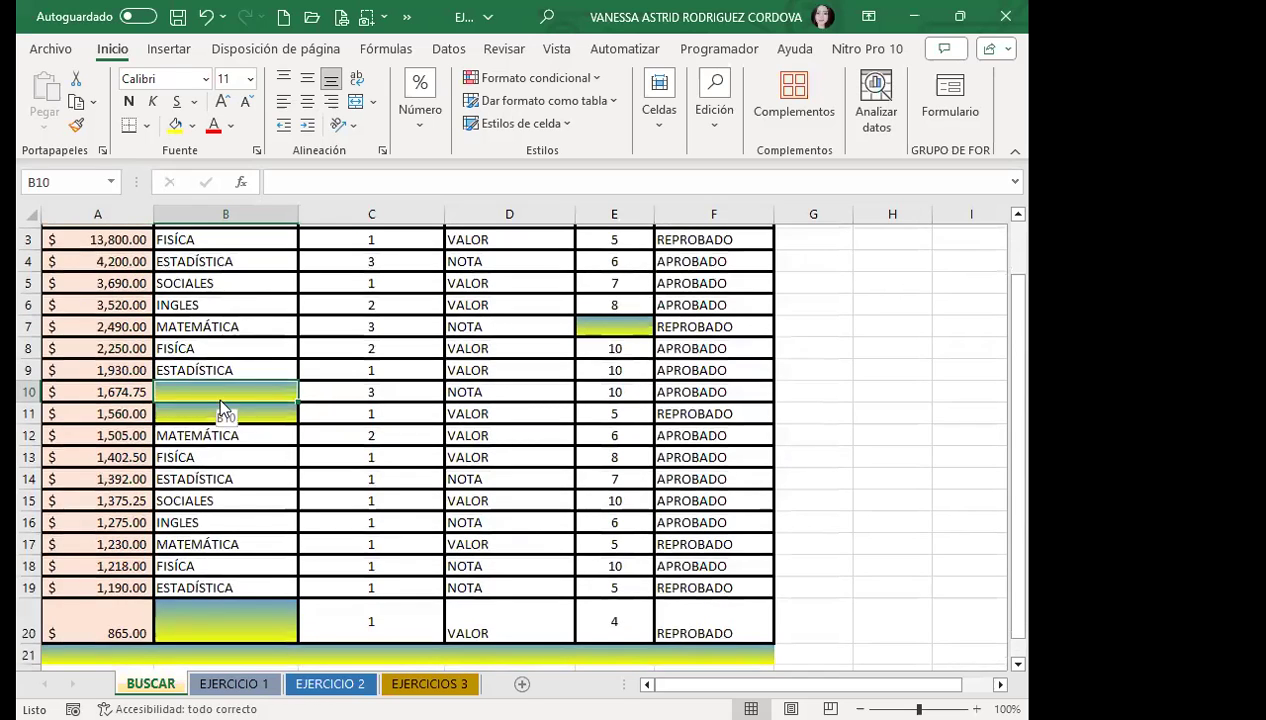
{"action": "scroll", "coordinate": [272, 430], "scroll_direction": "down", "scroll_amount": 2}
{"action": "scroll", "coordinate": [272, 436], "scroll_direction": "down", "scroll_amount": 1}
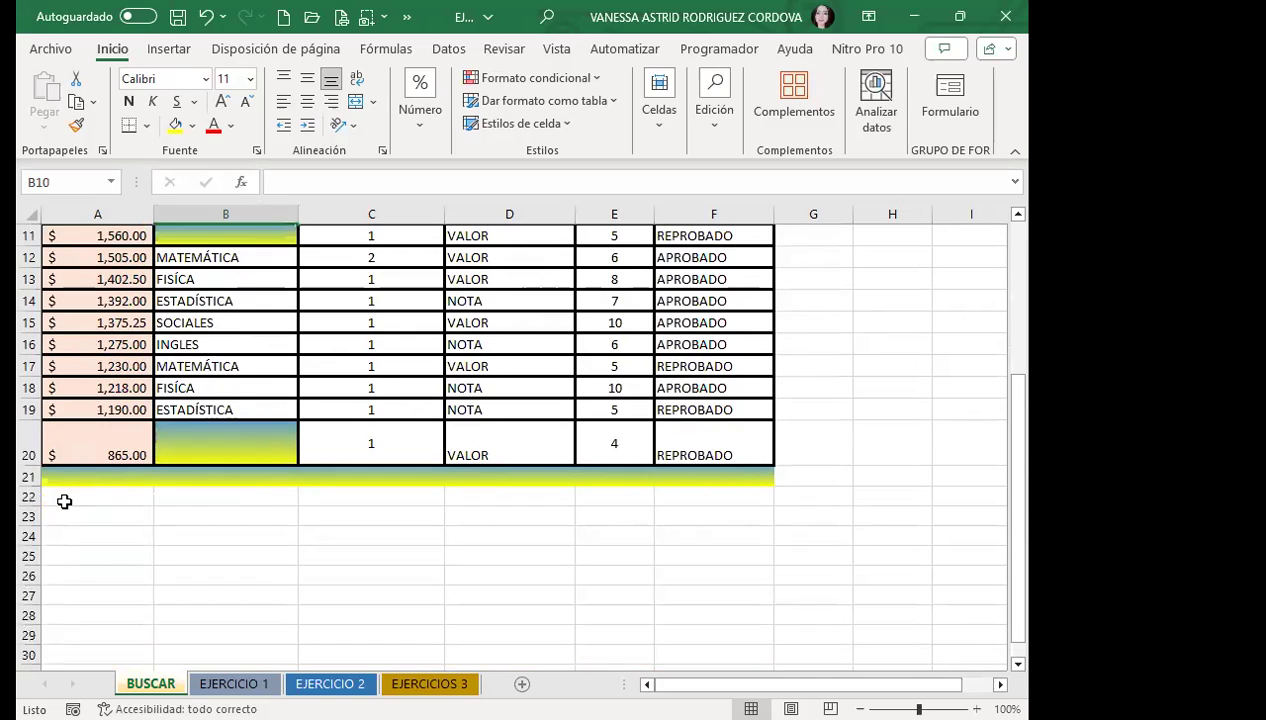
Step: Raise row 21 to 22.50 height, review cells E21, B20, B21 and C10, then reopen Find
{"action": "left_click_drag", "start_coordinate": [30, 487], "coordinate": [33, 498]}
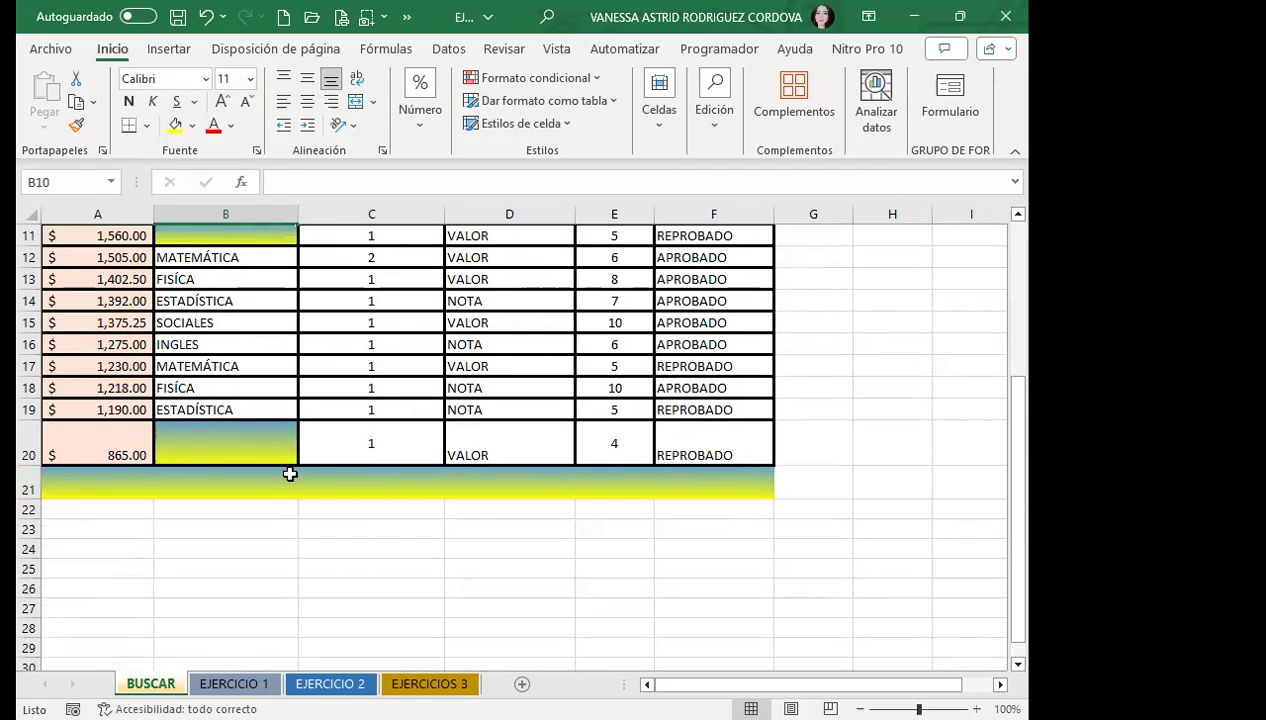
{"action": "left_click", "coordinate": [592, 484]}
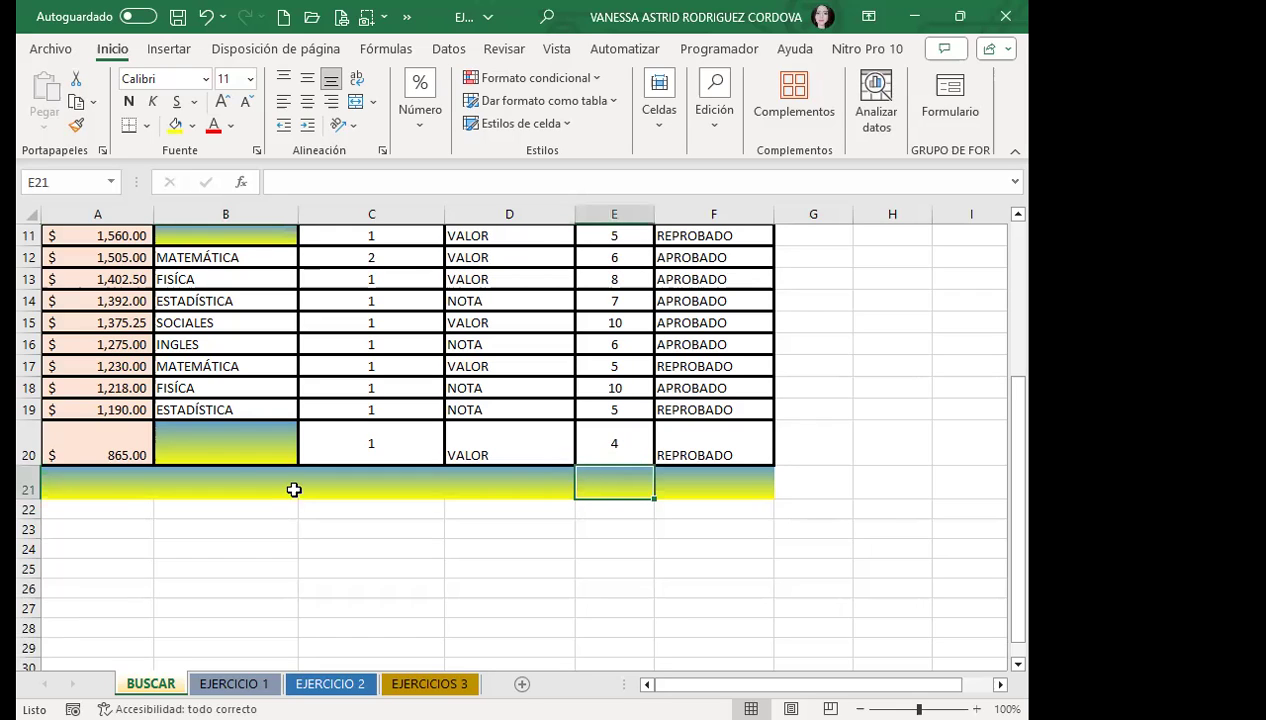
{"action": "left_click", "coordinate": [28, 440]}
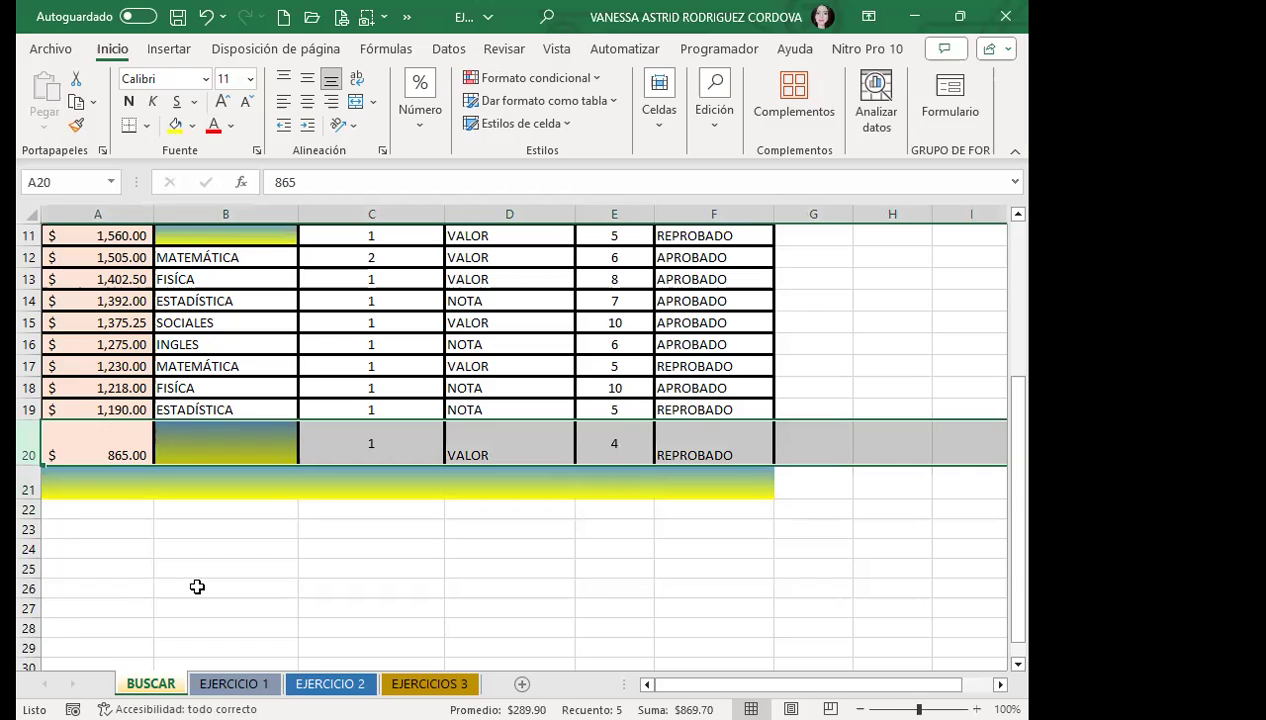
{"action": "left_click", "coordinate": [221, 443]}
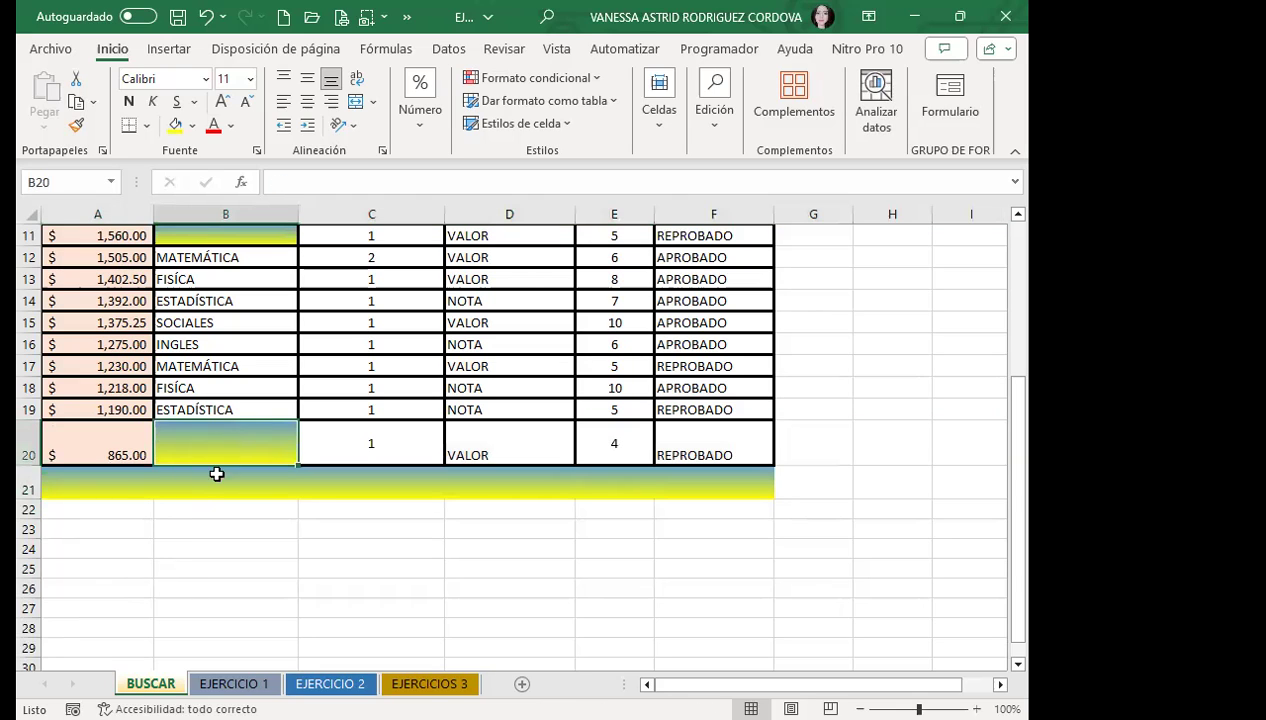
{"action": "left_click", "coordinate": [209, 486]}
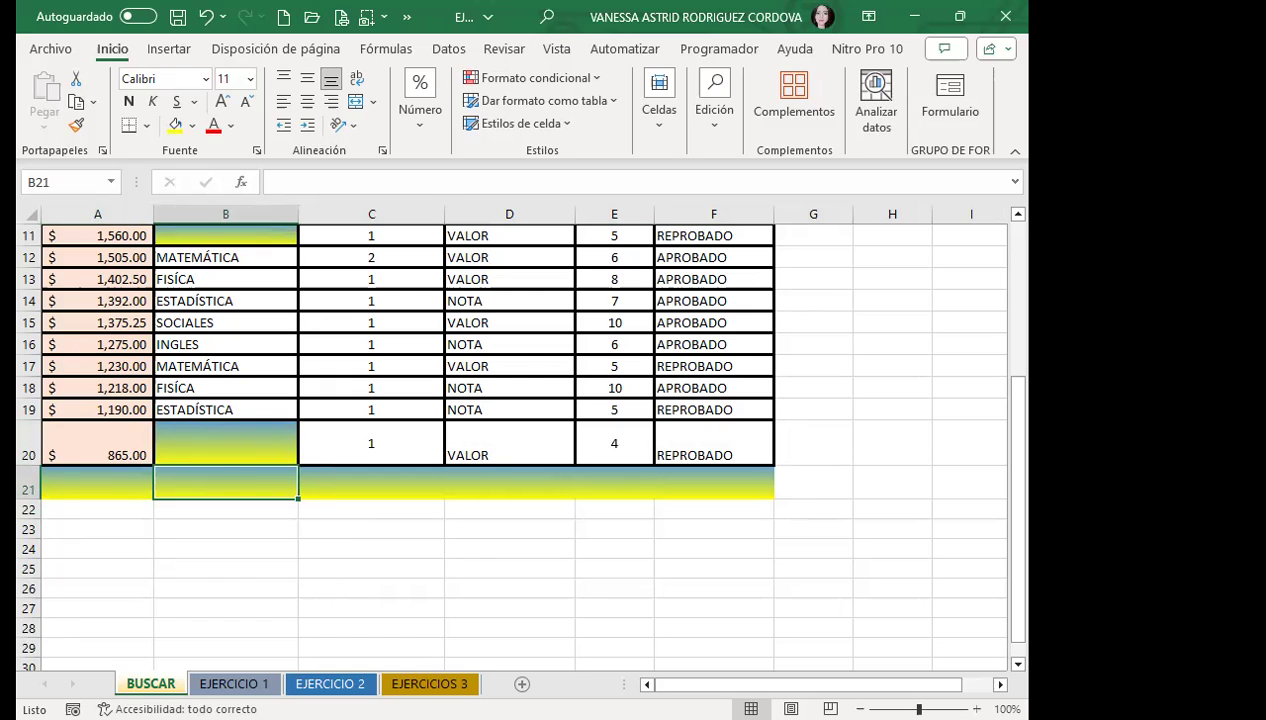
{"action": "scroll", "coordinate": [410, 613], "scroll_direction": "up", "scroll_amount": 3}
{"action": "left_click", "coordinate": [383, 445]}
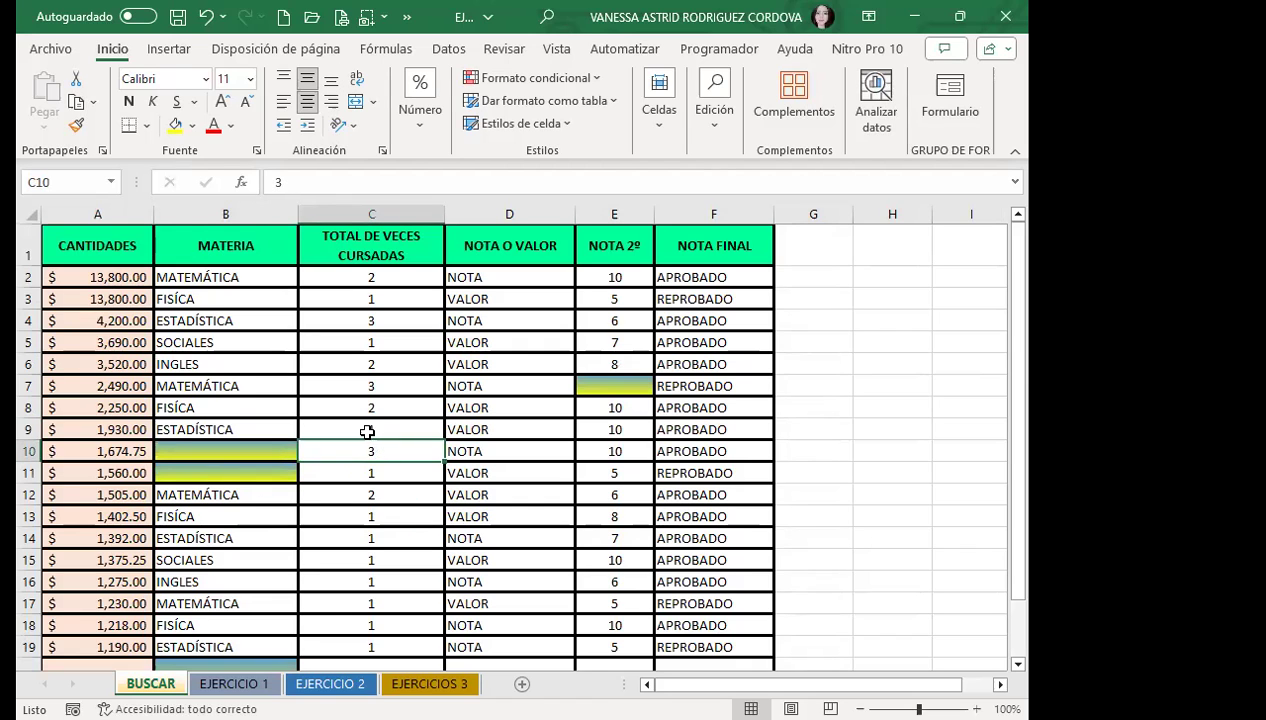
{"action": "scroll", "coordinate": [367, 431], "scroll_direction": "down", "scroll_amount": 2}
{"action": "scroll", "coordinate": [367, 431], "scroll_direction": "down", "scroll_amount": 1}
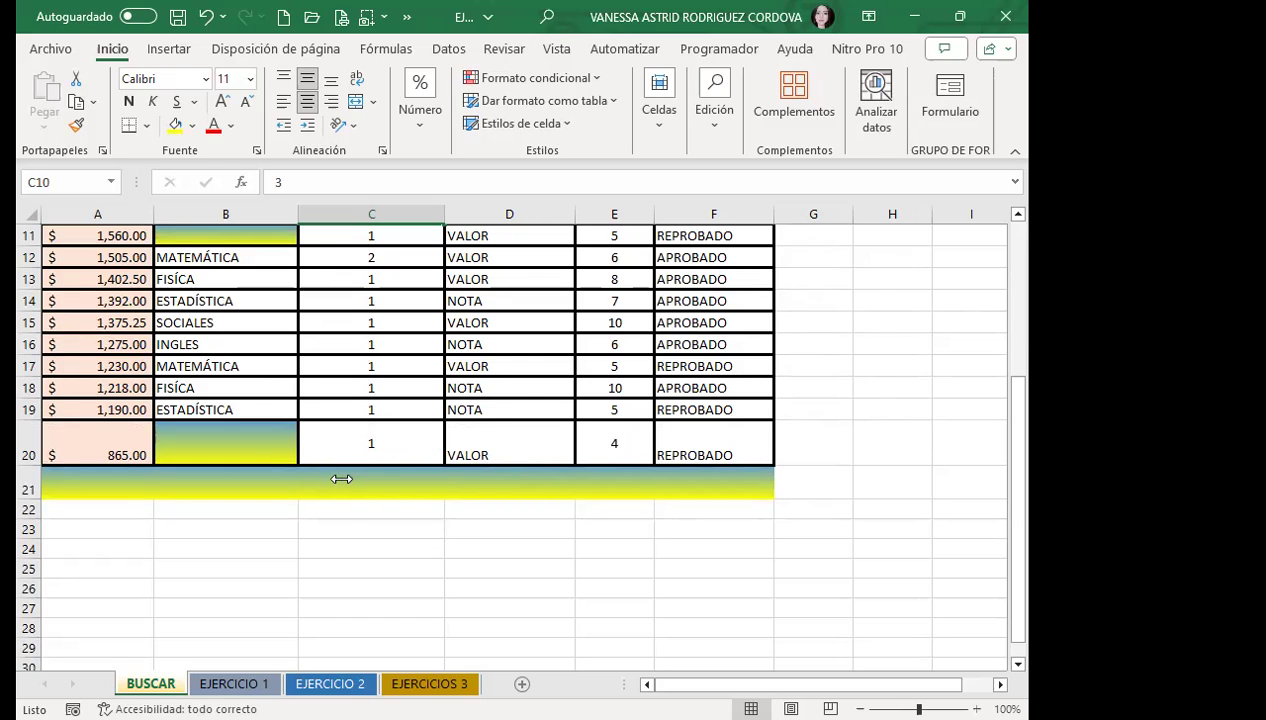
{"action": "key", "text": "ctrl+b"}
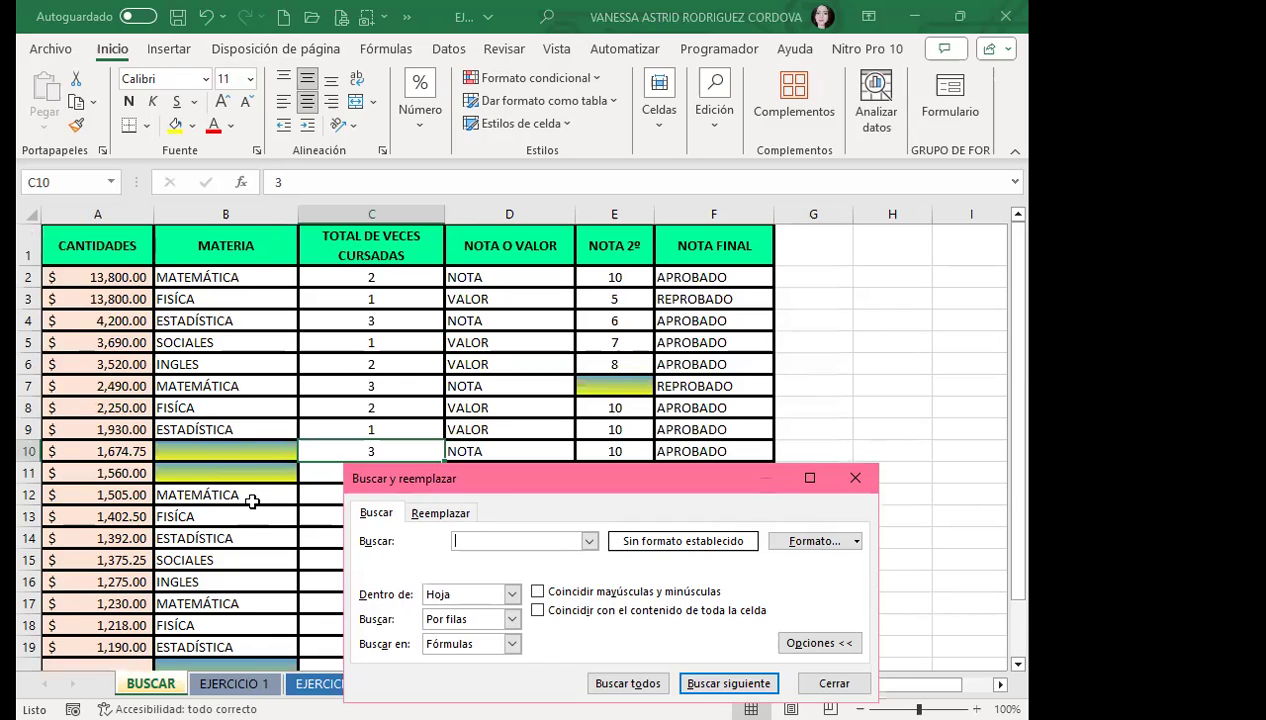
Step: Clear the replacement format from the Replace settings and return to the find view
{"action": "scroll", "coordinate": [240, 460], "scroll_direction": "down", "scroll_amount": 4}
{"action": "scroll", "coordinate": [90, 275], "scroll_direction": "down", "scroll_amount": 2}
{"action": "scroll", "coordinate": [99, 336], "scroll_direction": "up", "scroll_amount": 1}
{"action": "scroll", "coordinate": [139, 361], "scroll_direction": "up", "scroll_amount": 1}
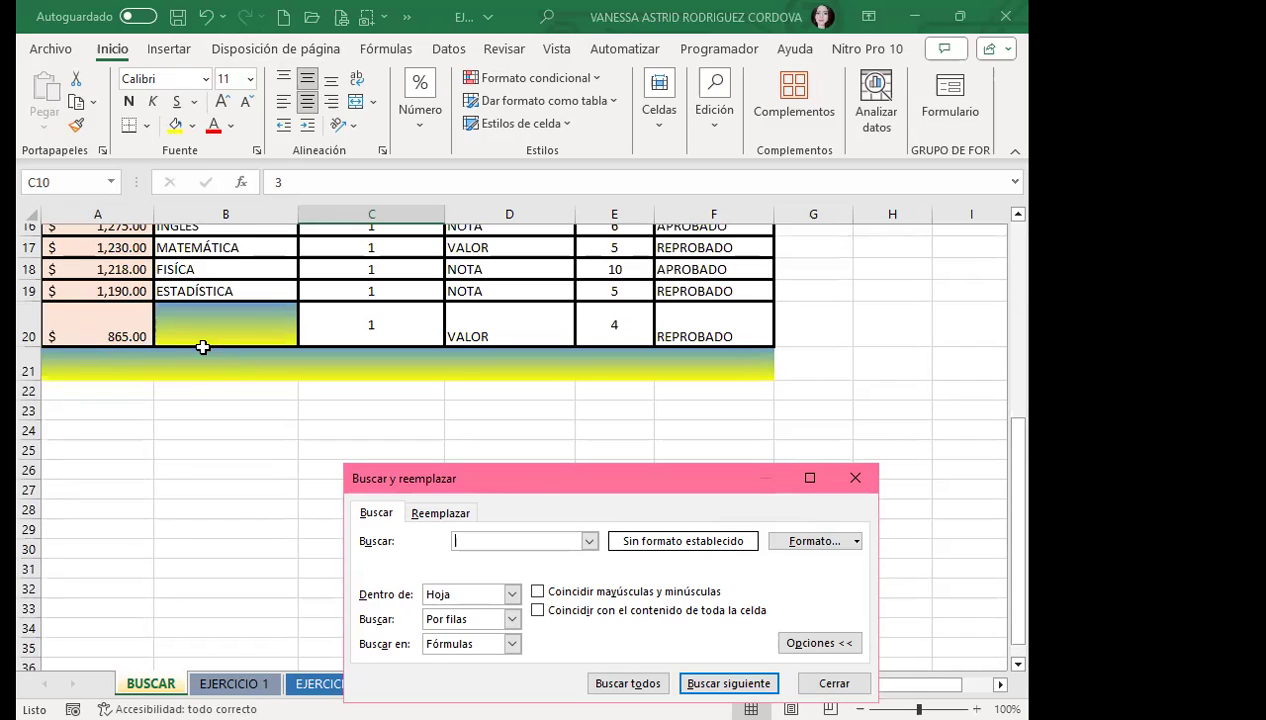
{"action": "left_click_drag", "start_coordinate": [448, 460], "coordinate": [447, 238]}
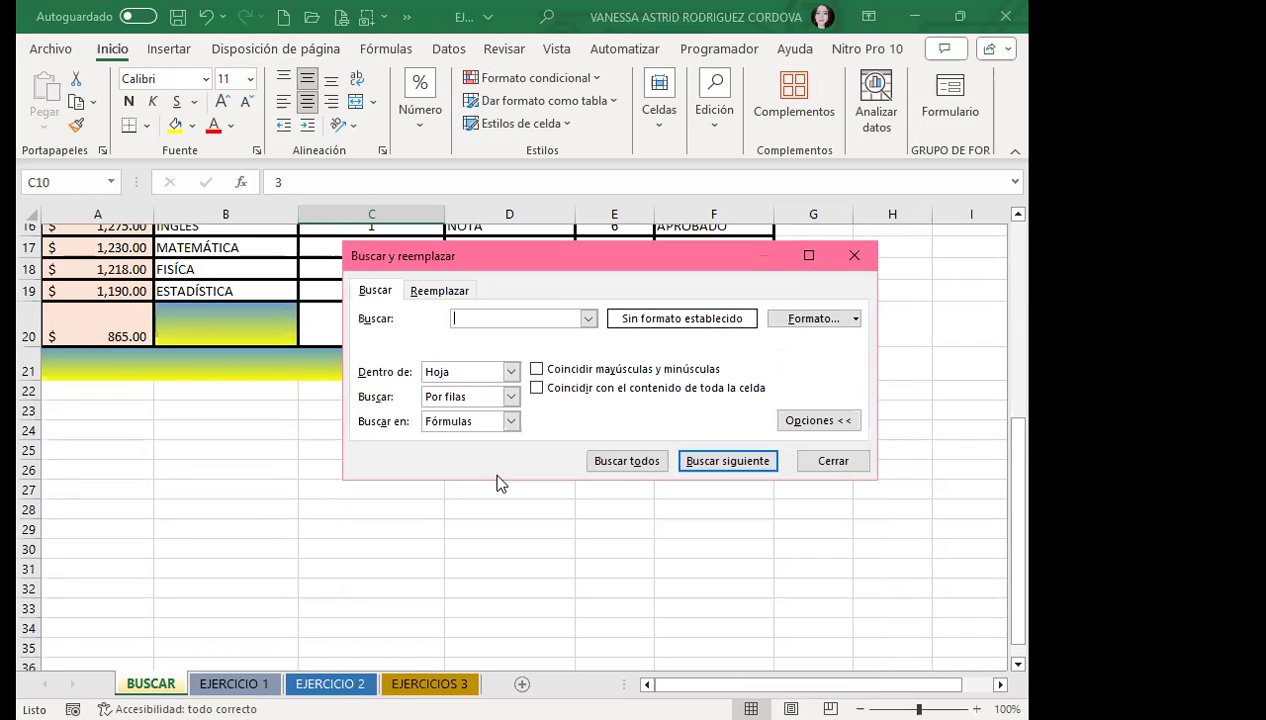
{"action": "left_click_drag", "start_coordinate": [494, 484], "coordinate": [466, 517]}
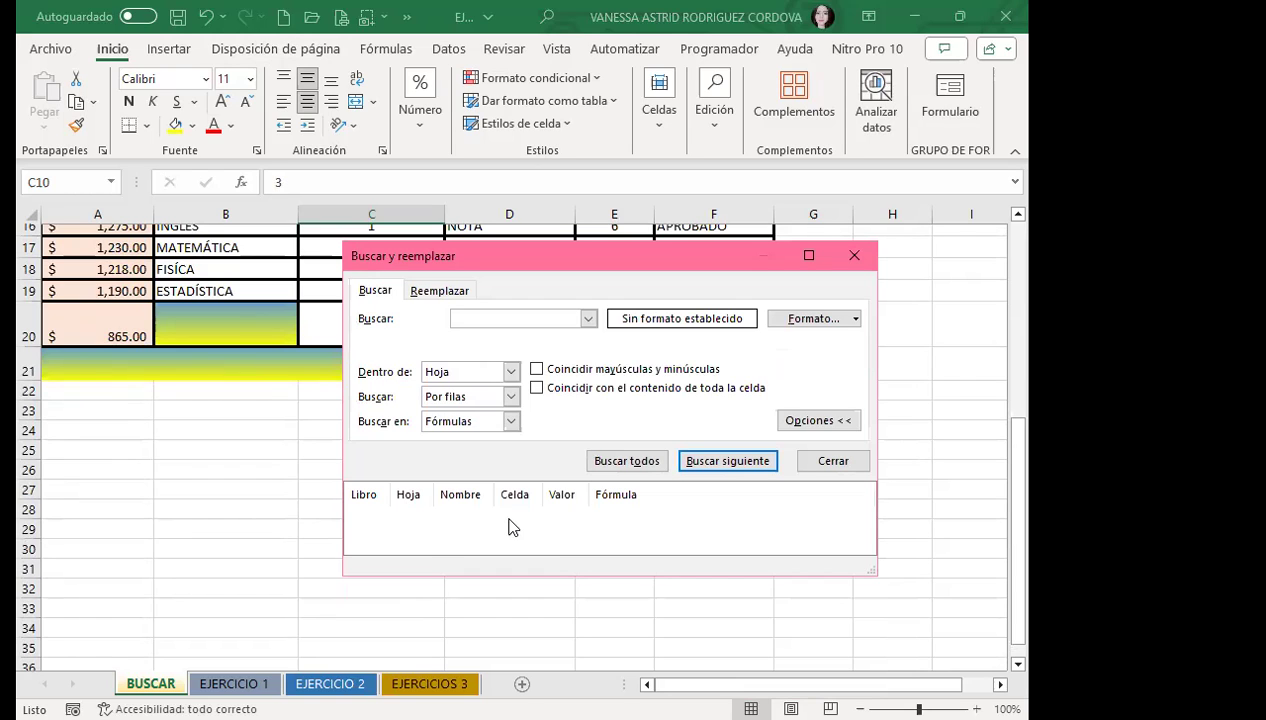
{"action": "left_click", "coordinate": [442, 291]}
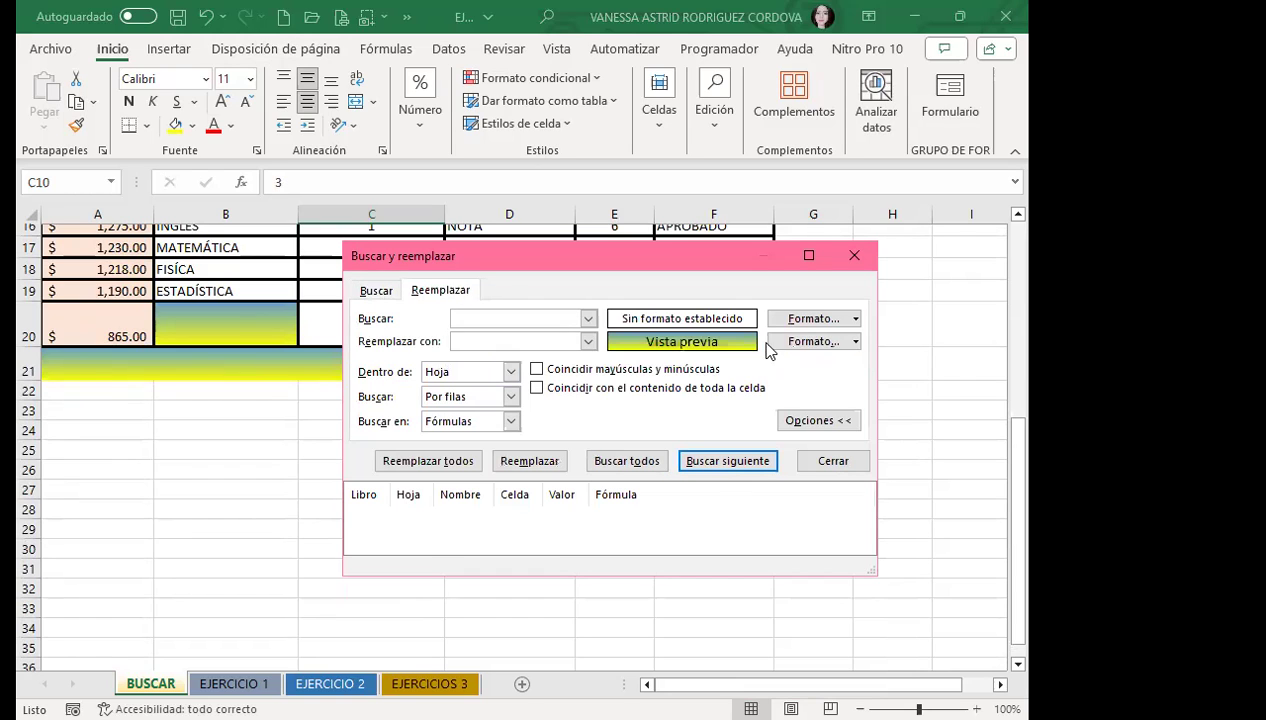
{"action": "left_click", "coordinate": [857, 342]}
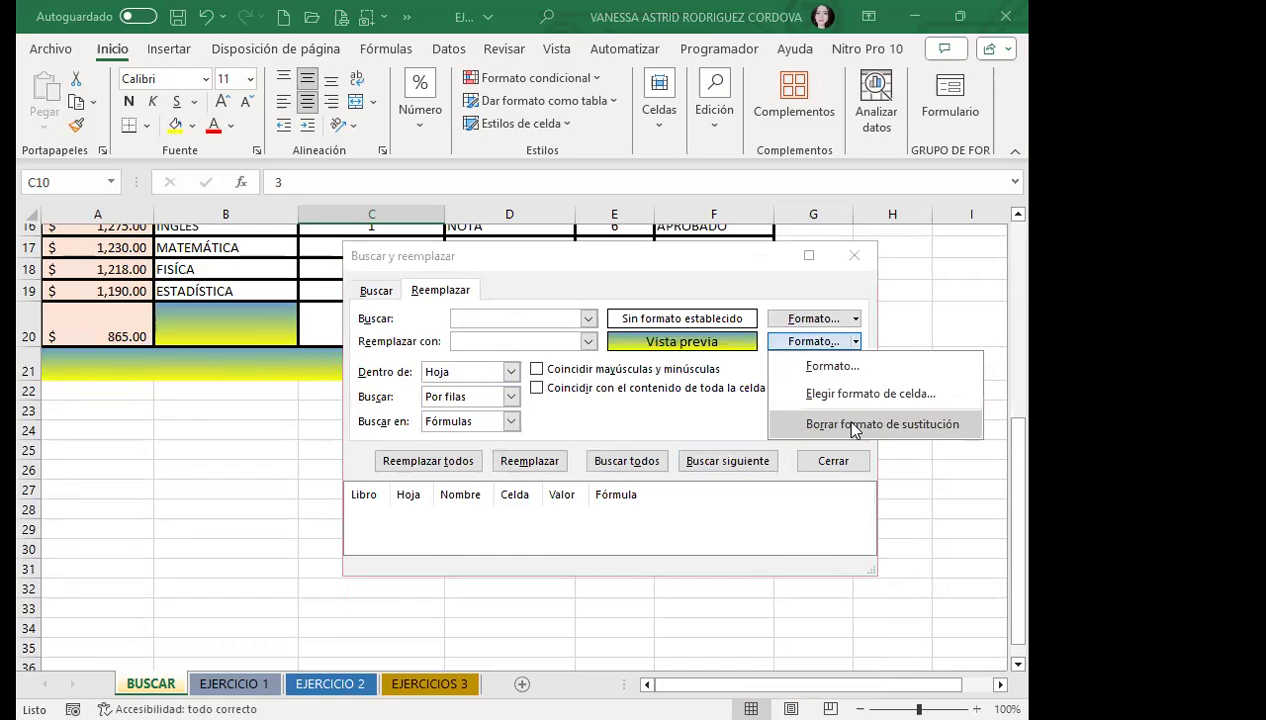
{"action": "left_click", "coordinate": [855, 424]}
{"action": "left_click", "coordinate": [389, 299]}
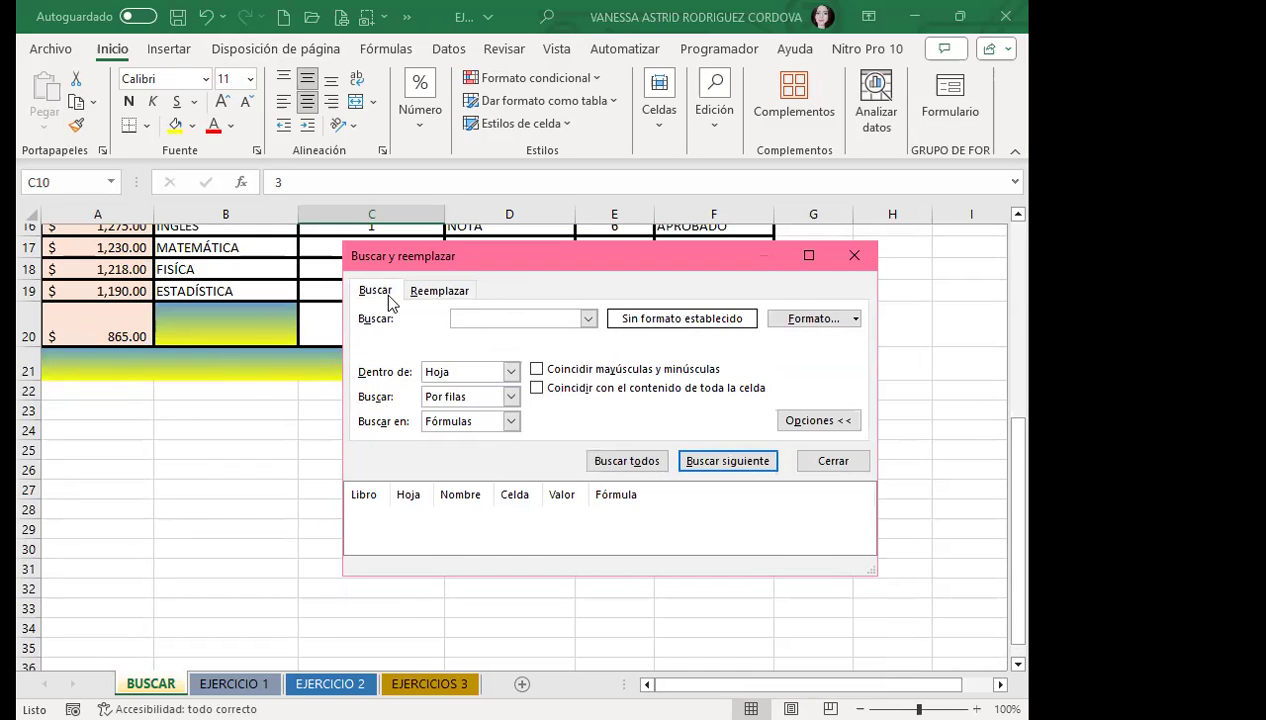
Step: Close Find and Replace and select the range A21:F21 on the sheet
{"action": "left_click", "coordinate": [181, 374]}
{"action": "left_click", "coordinate": [856, 266]}
{"action": "left_click", "coordinate": [28, 368]}
{"action": "left_click_drag", "start_coordinate": [76, 367], "coordinate": [710, 356]}
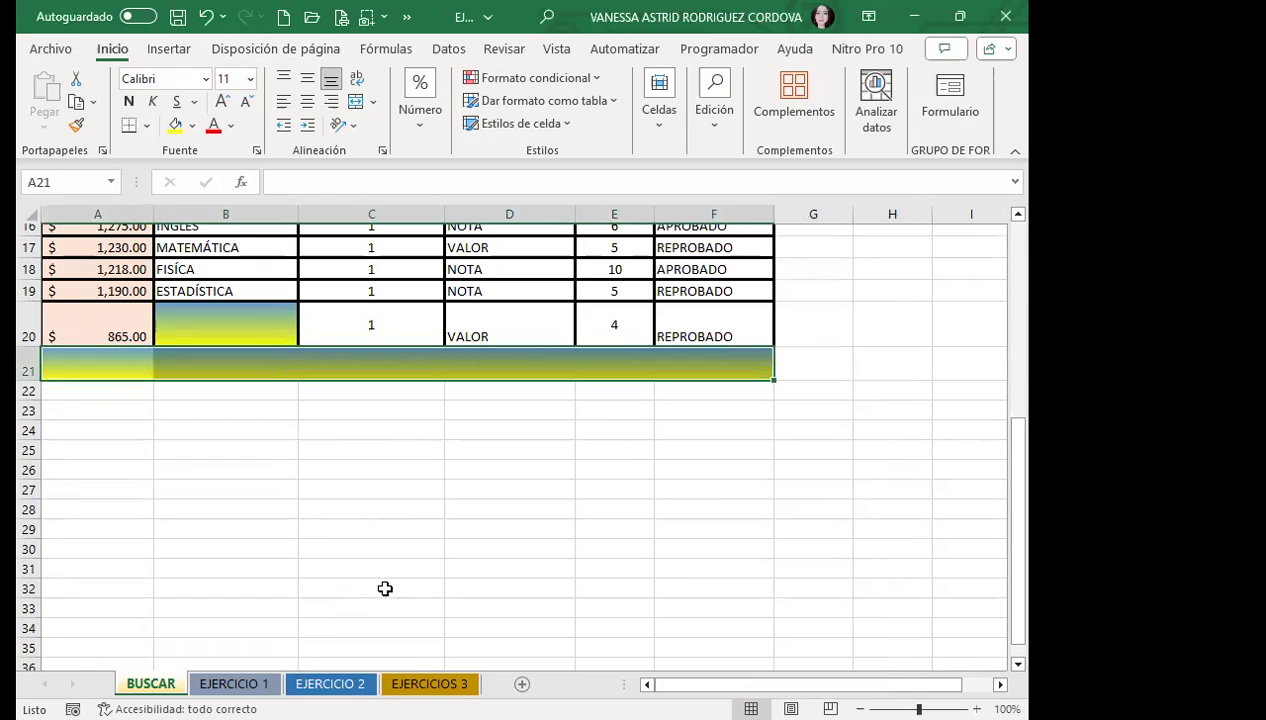
{"action": "scroll", "coordinate": [358, 498], "scroll_direction": "up", "scroll_amount": 4}
{"action": "scroll", "coordinate": [340, 440], "scroll_direction": "up", "scroll_amount": 2}
{"action": "scroll", "coordinate": [333, 420], "scroll_direction": "down", "scroll_amount": 3}
Step: Select cells B21 and C27, then scroll back to the top and select C3
{"action": "left_click", "coordinate": [200, 482]}
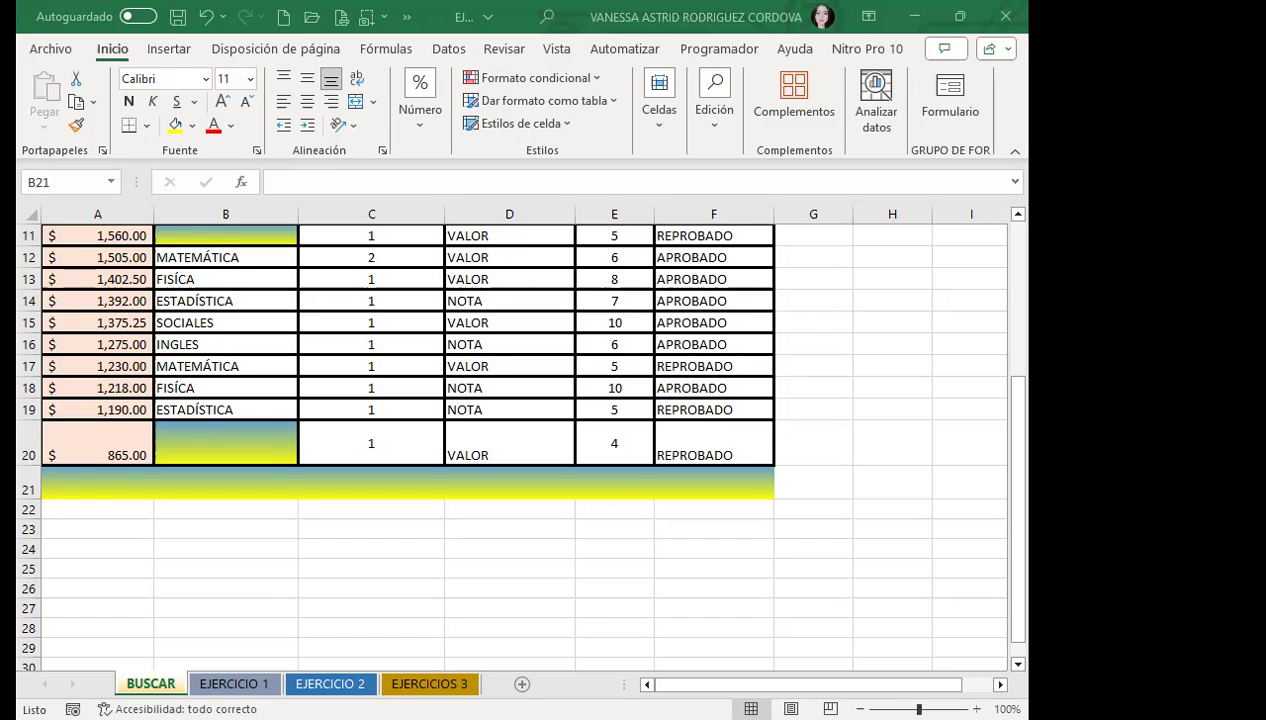
{"action": "left_click", "coordinate": [437, 612]}
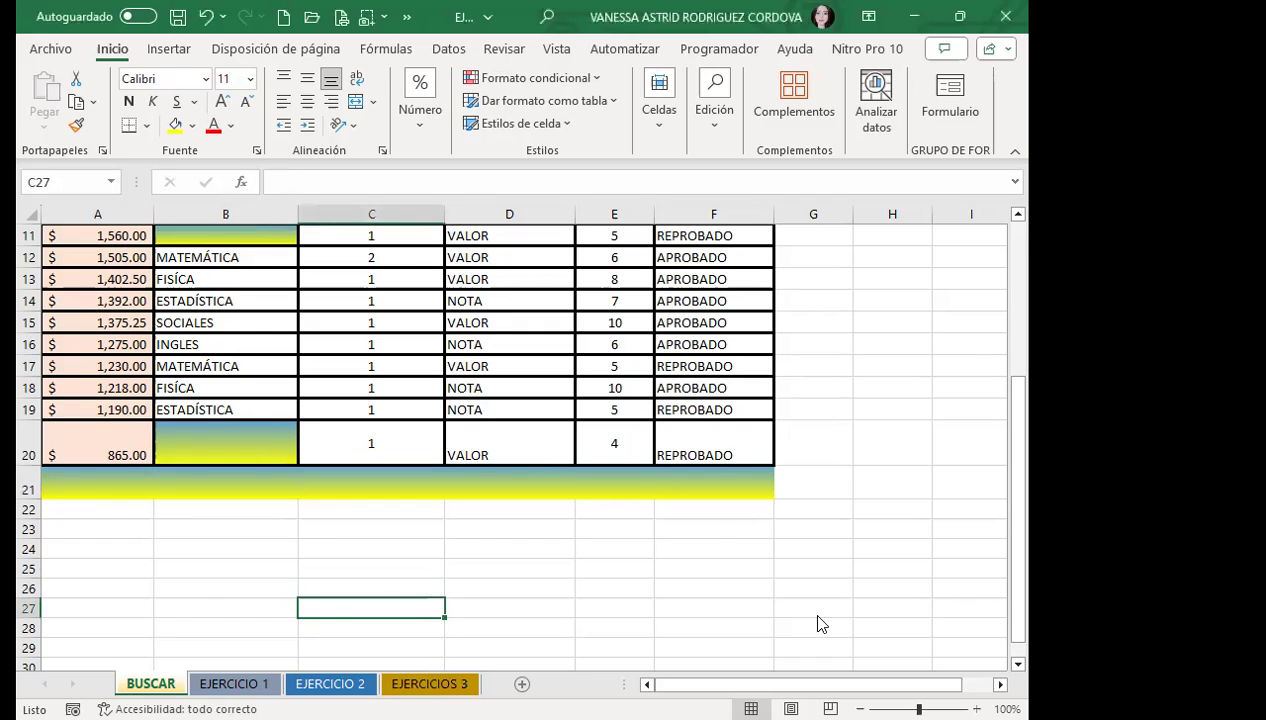
{"action": "scroll", "coordinate": [818, 624], "scroll_direction": "up", "scroll_amount": 4}
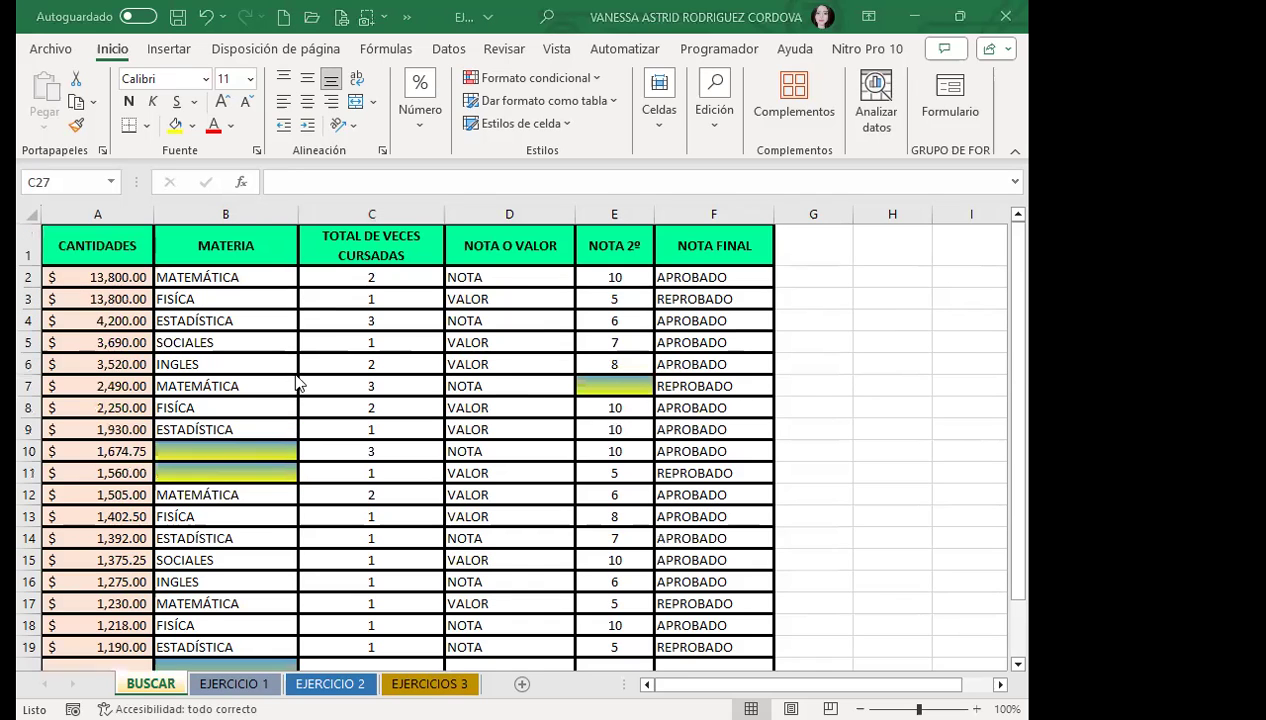
{"action": "left_click", "coordinate": [366, 293]}
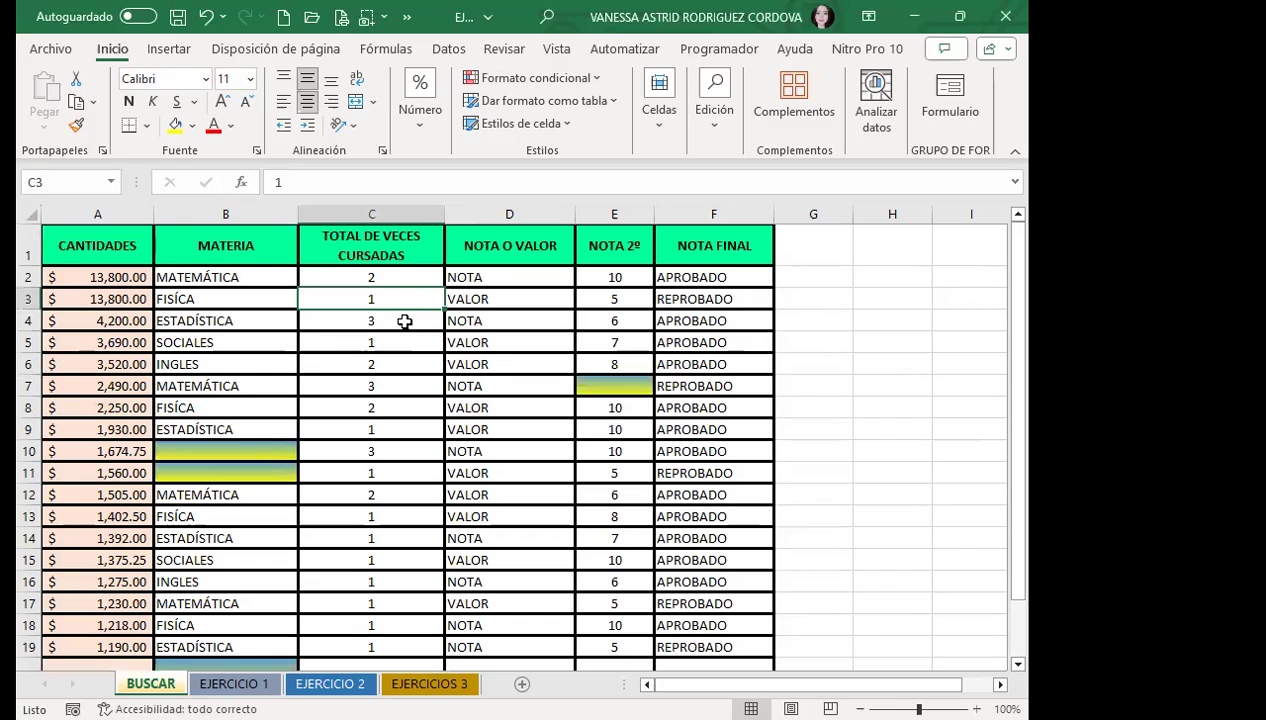
Step: Set the search format to match the green CANTIDADES header cell A1
{"action": "key", "text": "ctrl+b"}
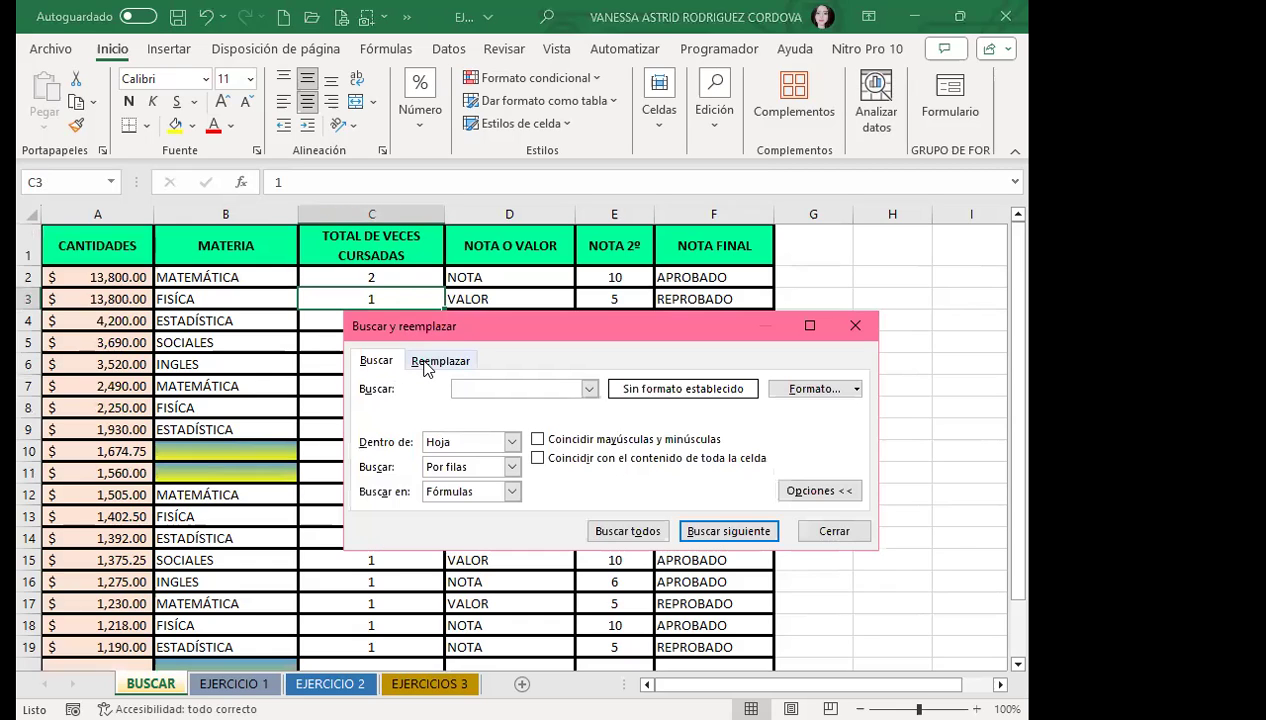
{"action": "left_click", "coordinate": [380, 362]}
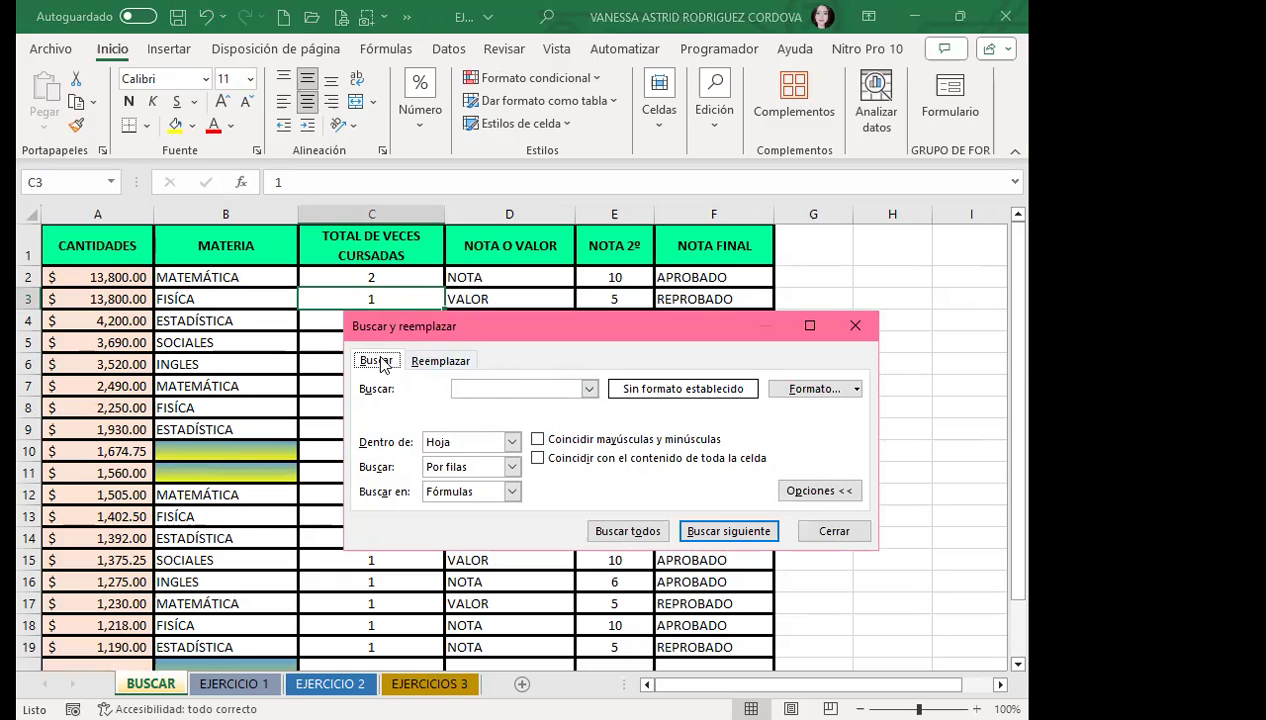
{"action": "left_click", "coordinate": [857, 389]}
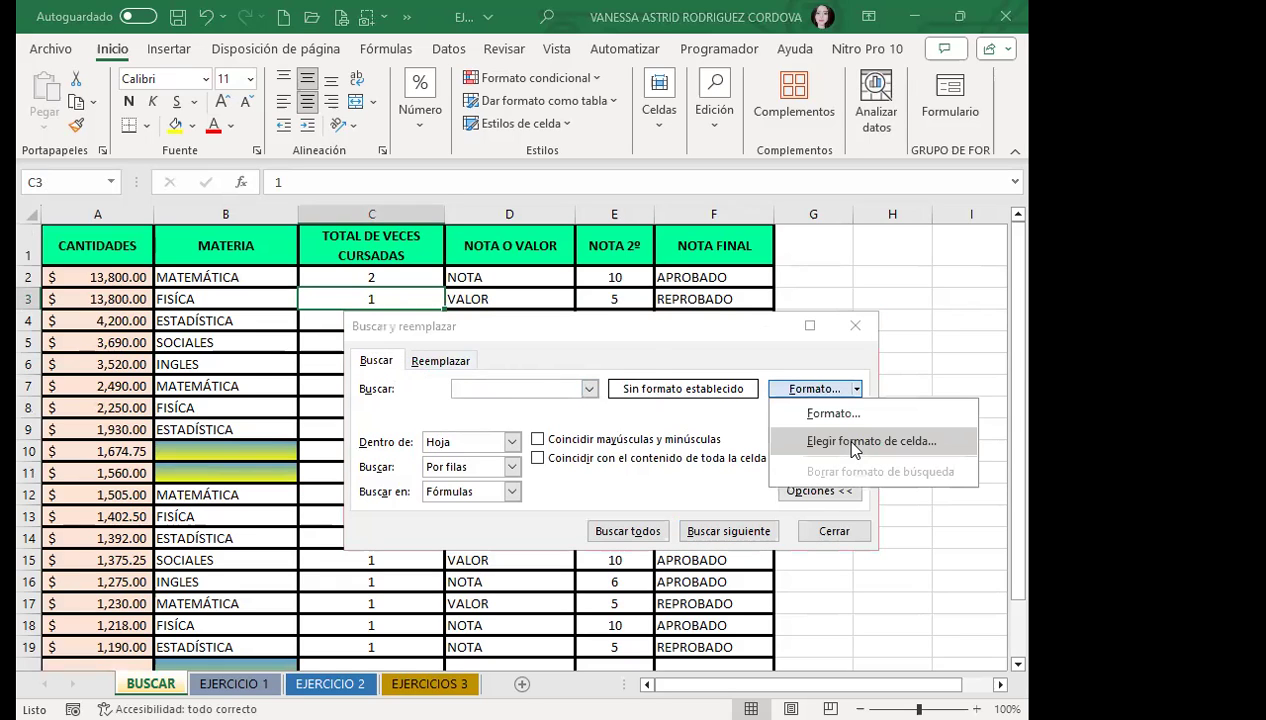
{"action": "left_click", "coordinate": [853, 443]}
{"action": "left_click", "coordinate": [104, 244]}
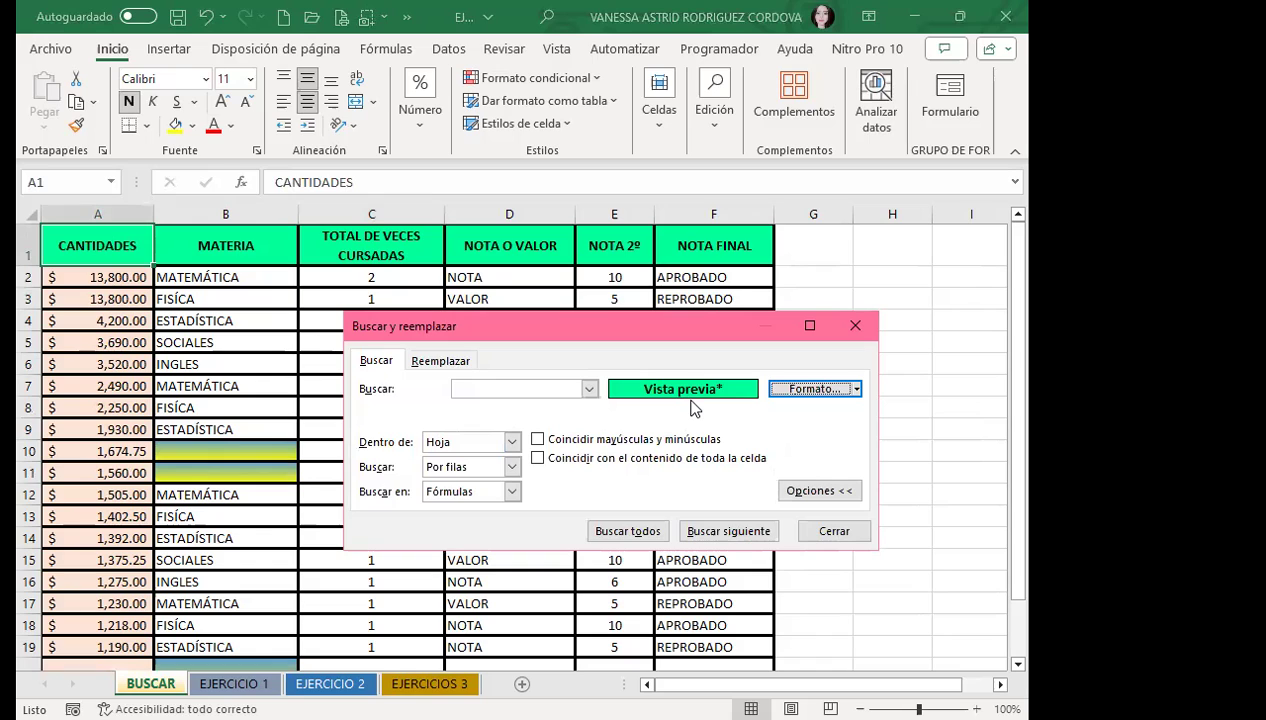
Step: Set the replacement format by sampling the gradient-filled cell E7, then select F6
{"action": "left_click", "coordinate": [443, 361]}
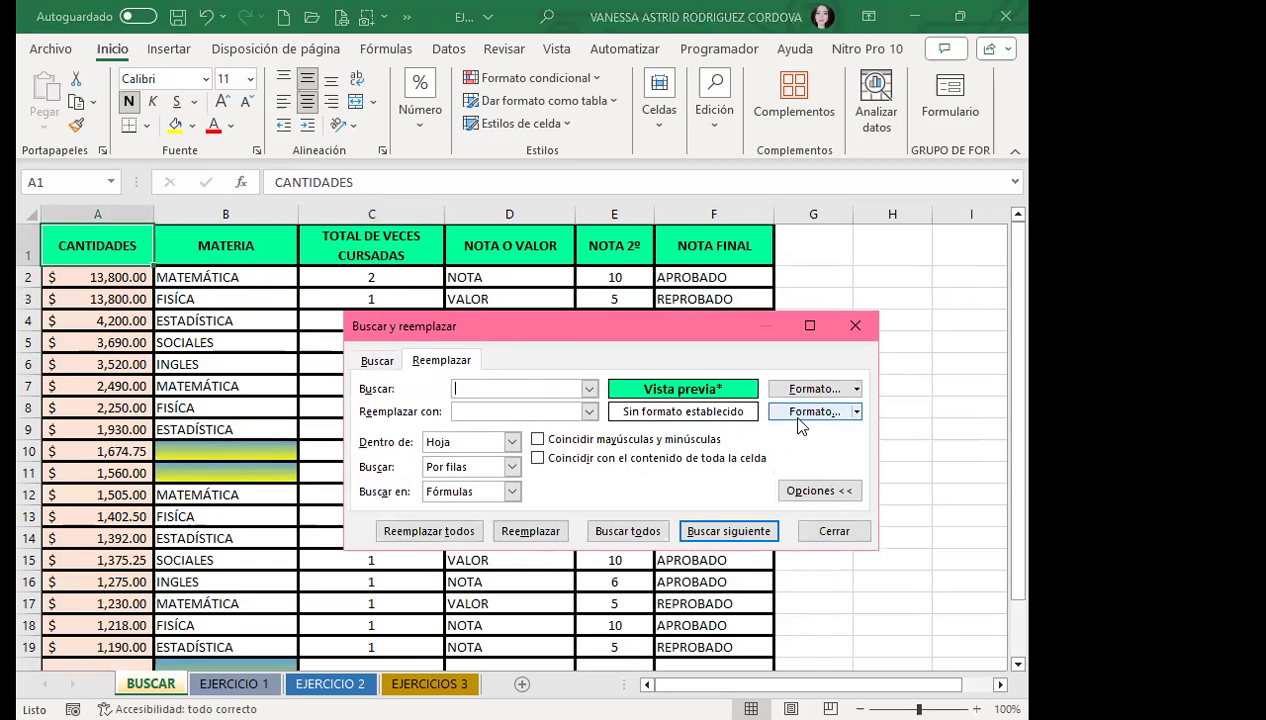
{"action": "left_click", "coordinate": [857, 414]}
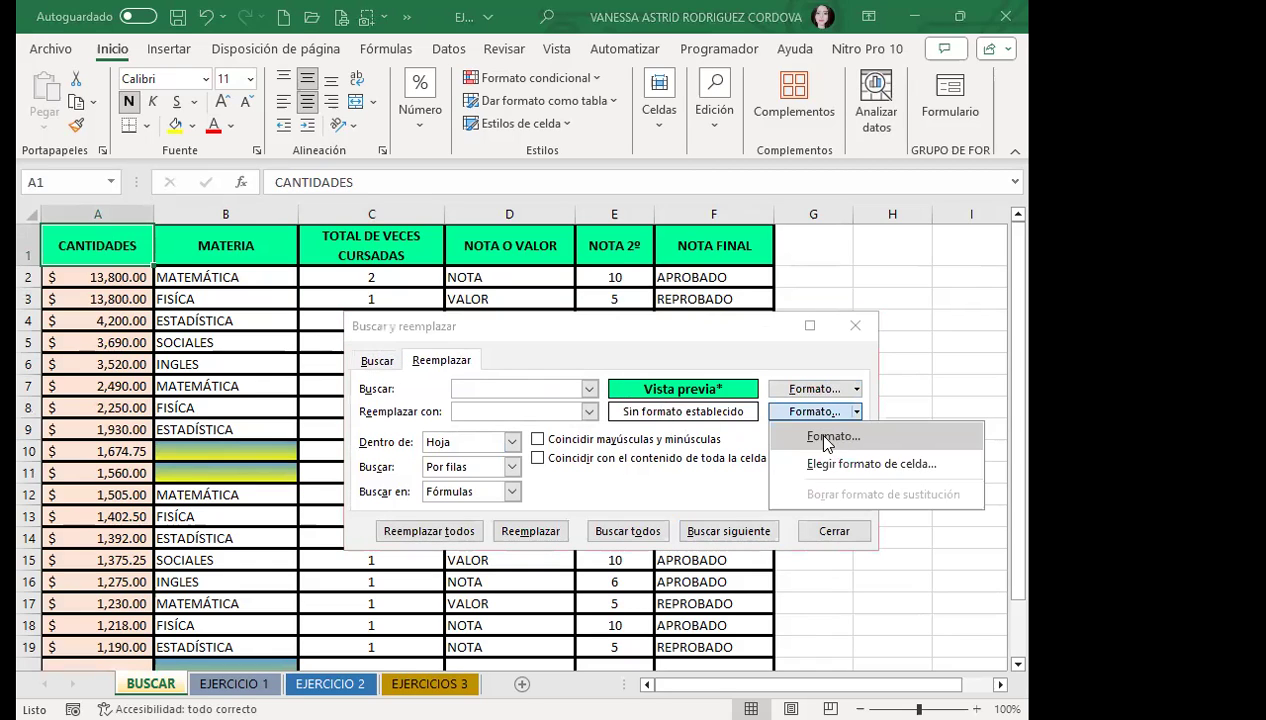
{"action": "left_click", "coordinate": [840, 464]}
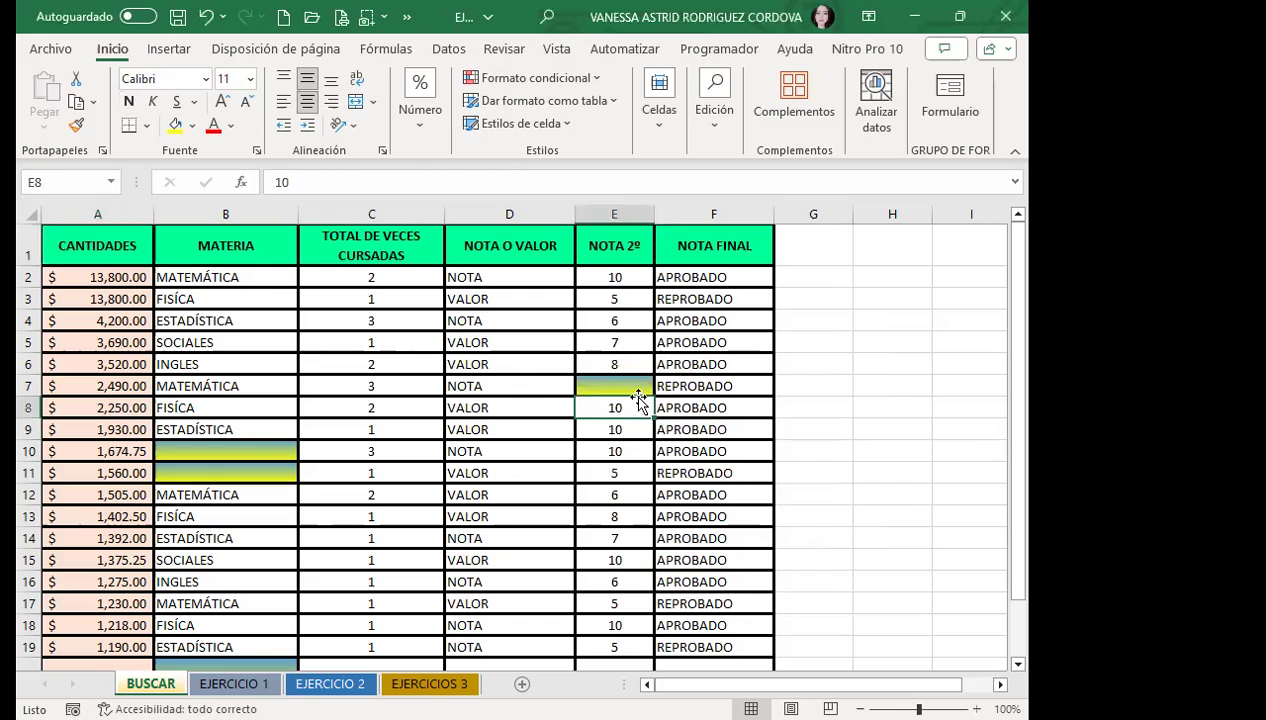
{"action": "left_click", "coordinate": [628, 379]}
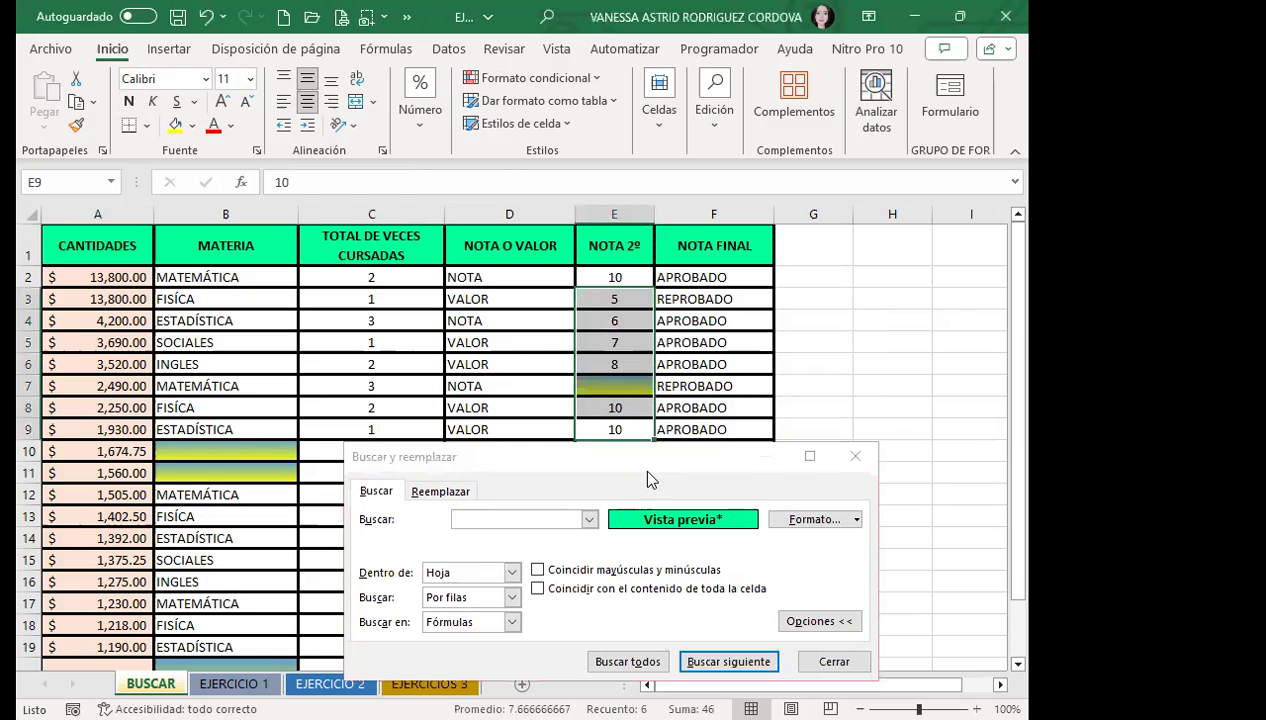
{"action": "left_click", "coordinate": [670, 362]}
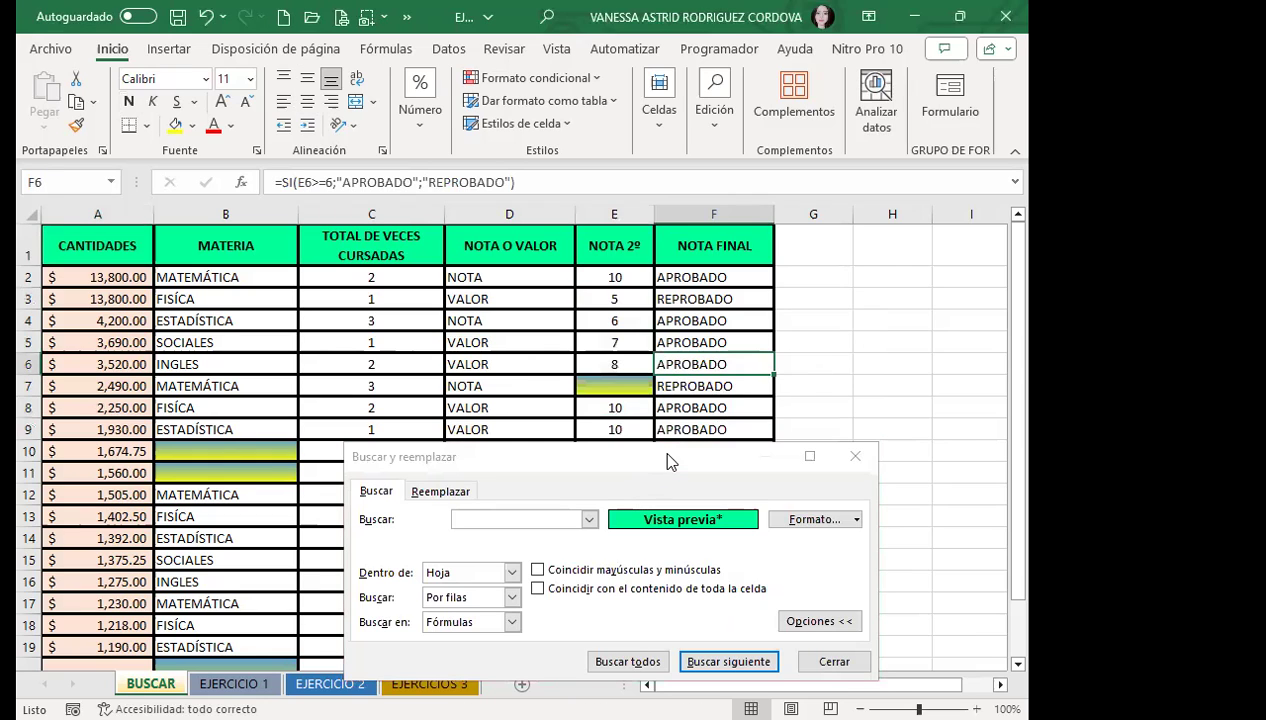
Step: Start a gradient replacement fill with bright green as the first colour
{"action": "left_click_drag", "start_coordinate": [670, 462], "coordinate": [667, 314]}
{"action": "left_click", "coordinate": [438, 344]}
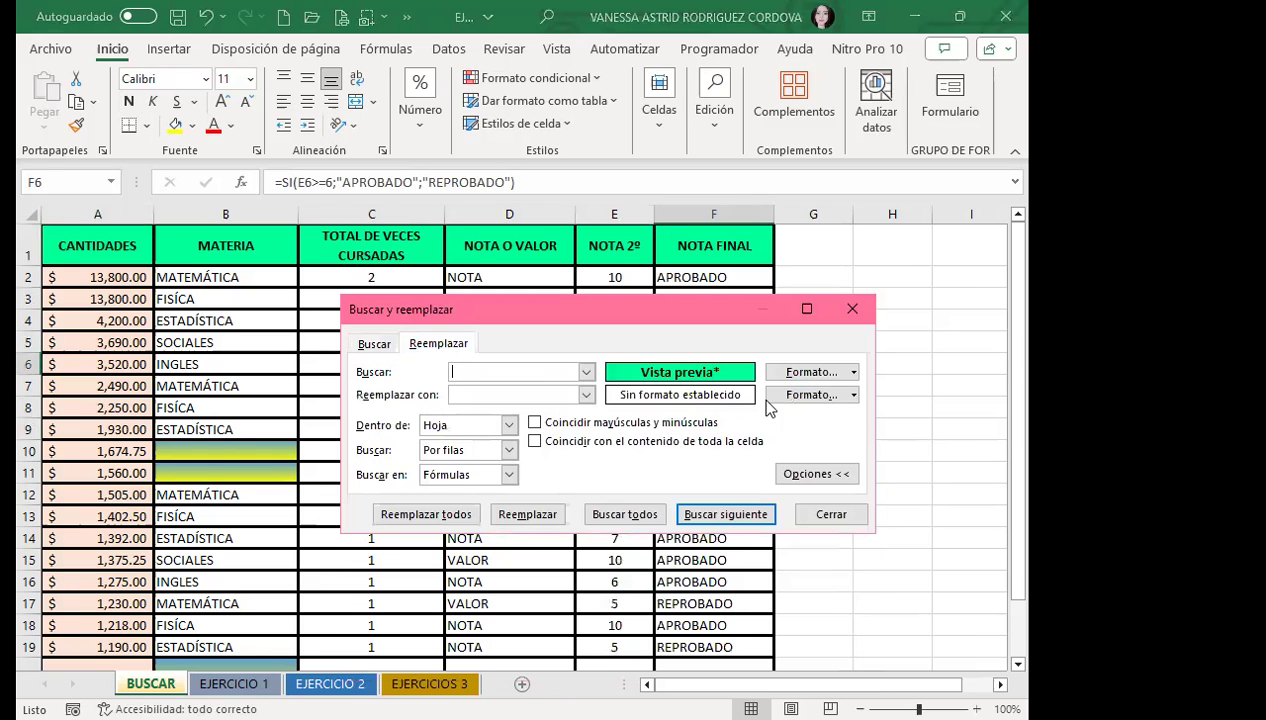
{"action": "left_click", "coordinate": [854, 395]}
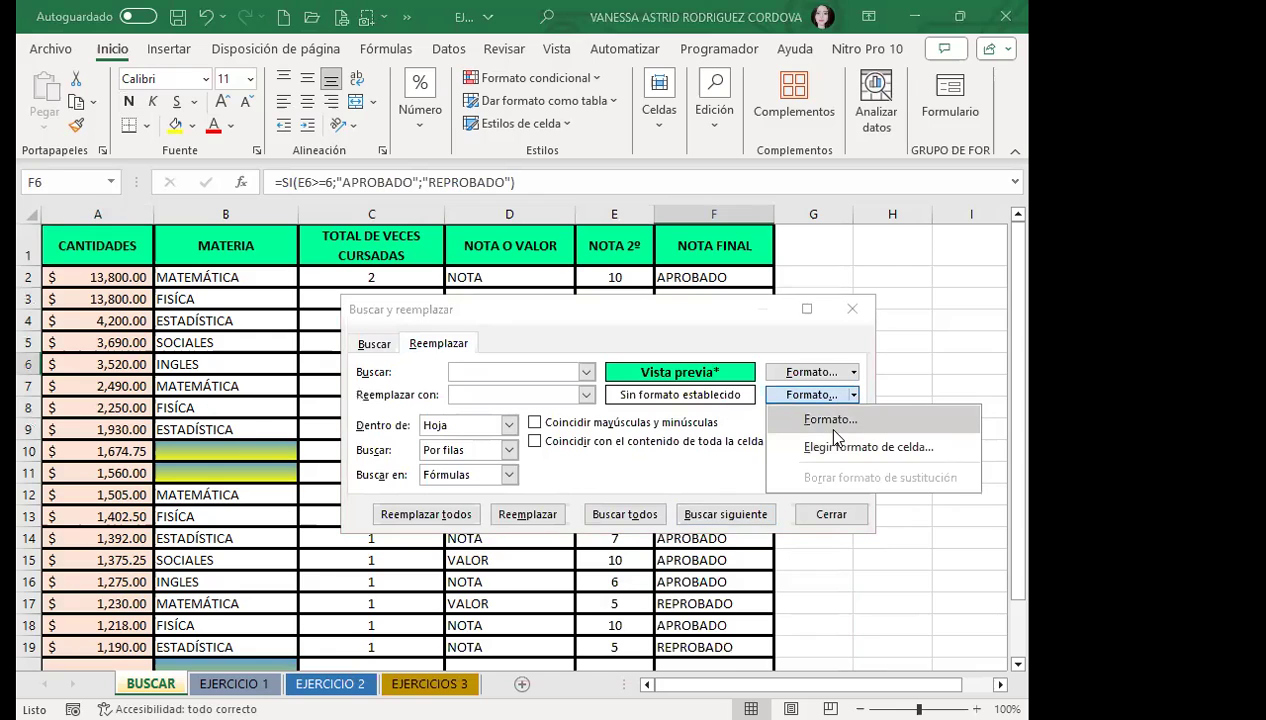
{"action": "left_click", "coordinate": [834, 430]}
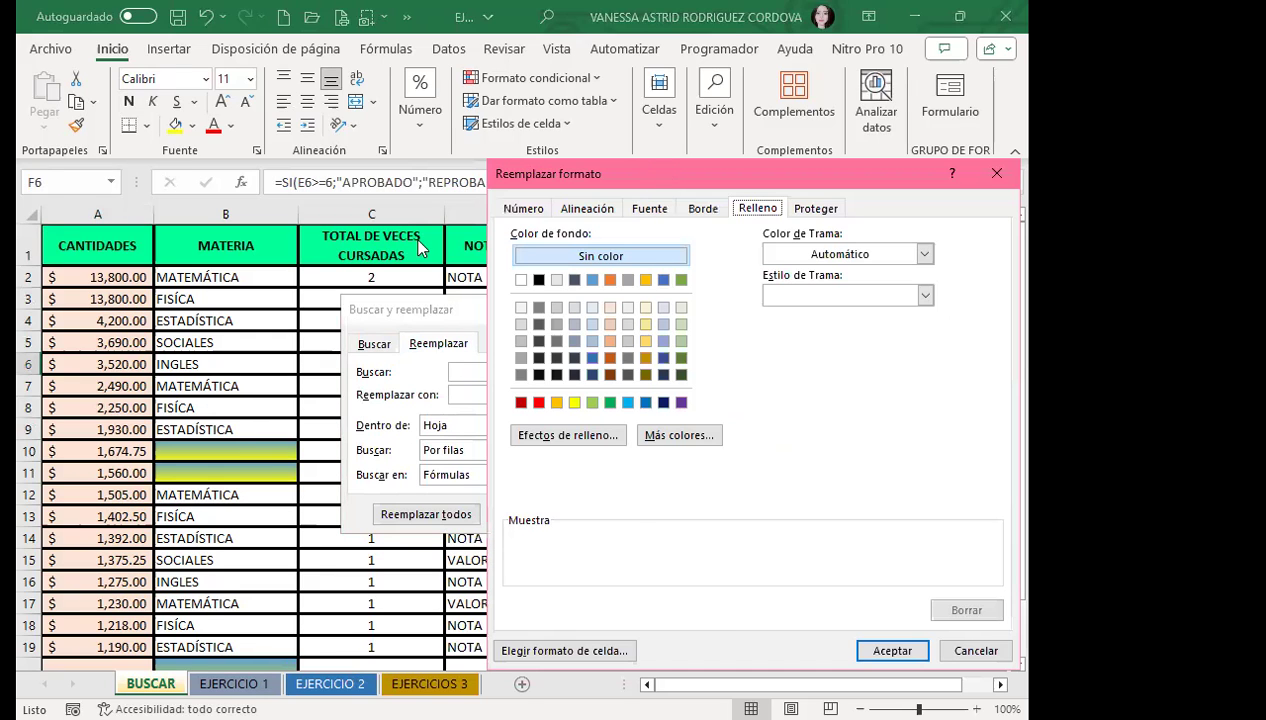
{"action": "left_click_drag", "start_coordinate": [662, 172], "coordinate": [372, 117]}
{"action": "left_click", "coordinate": [635, 199]}
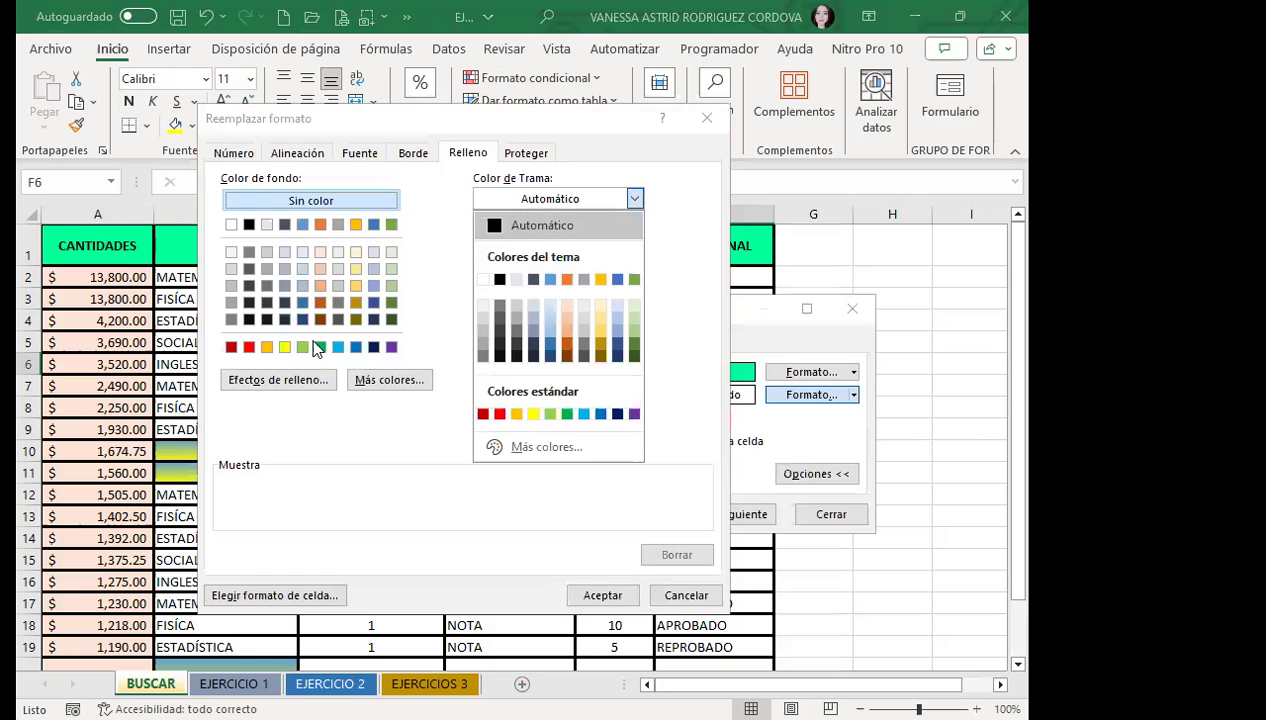
{"action": "left_click", "coordinate": [290, 379]}
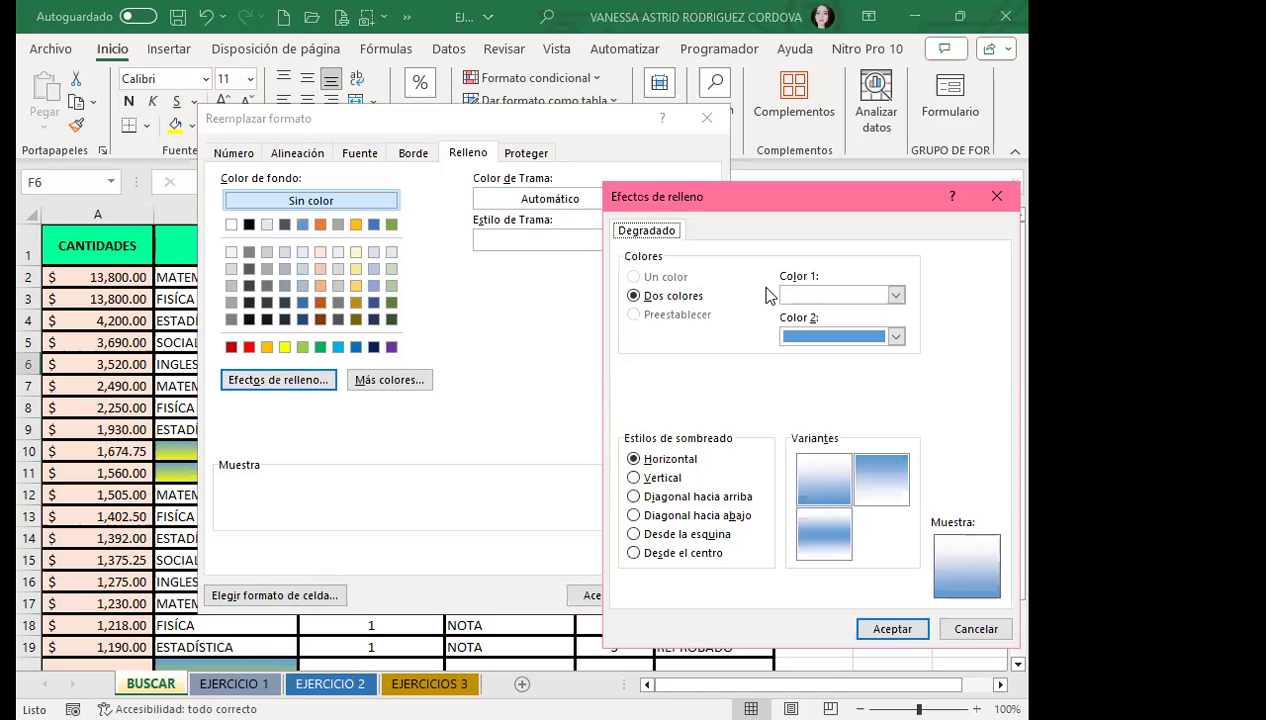
{"action": "left_click_drag", "start_coordinate": [712, 198], "coordinate": [437, 100]}
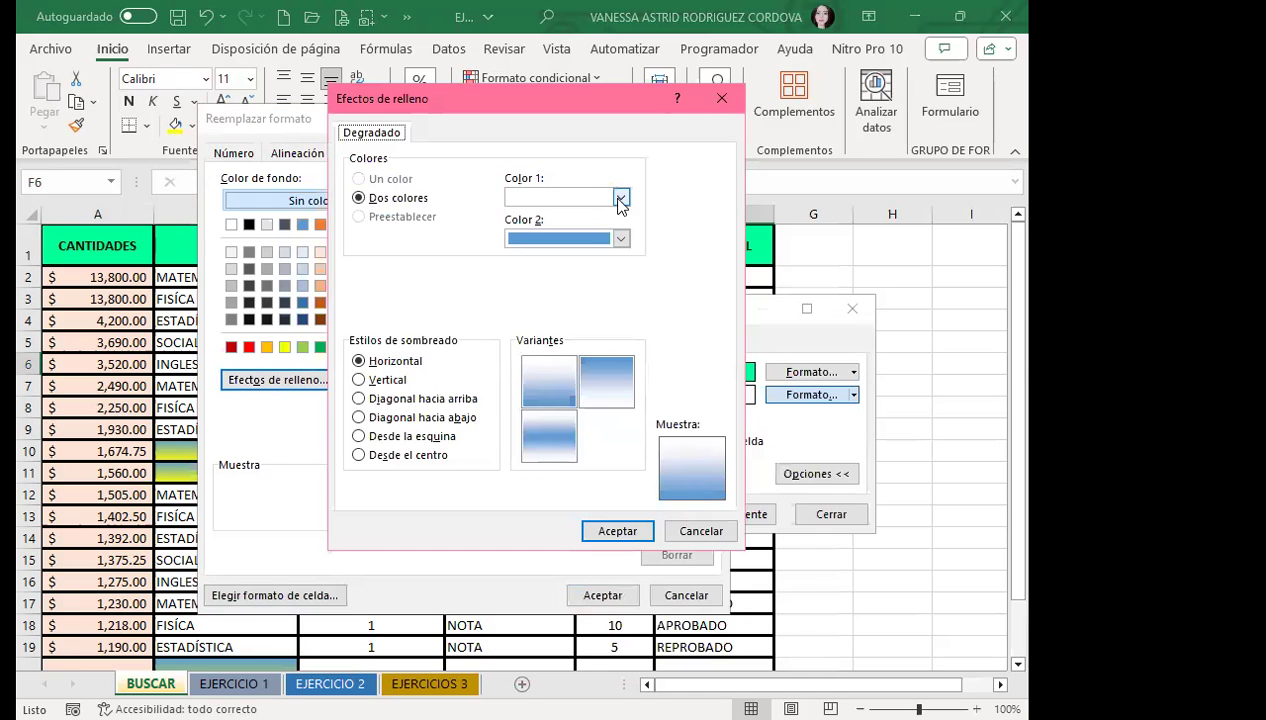
{"action": "left_click", "coordinate": [622, 200]}
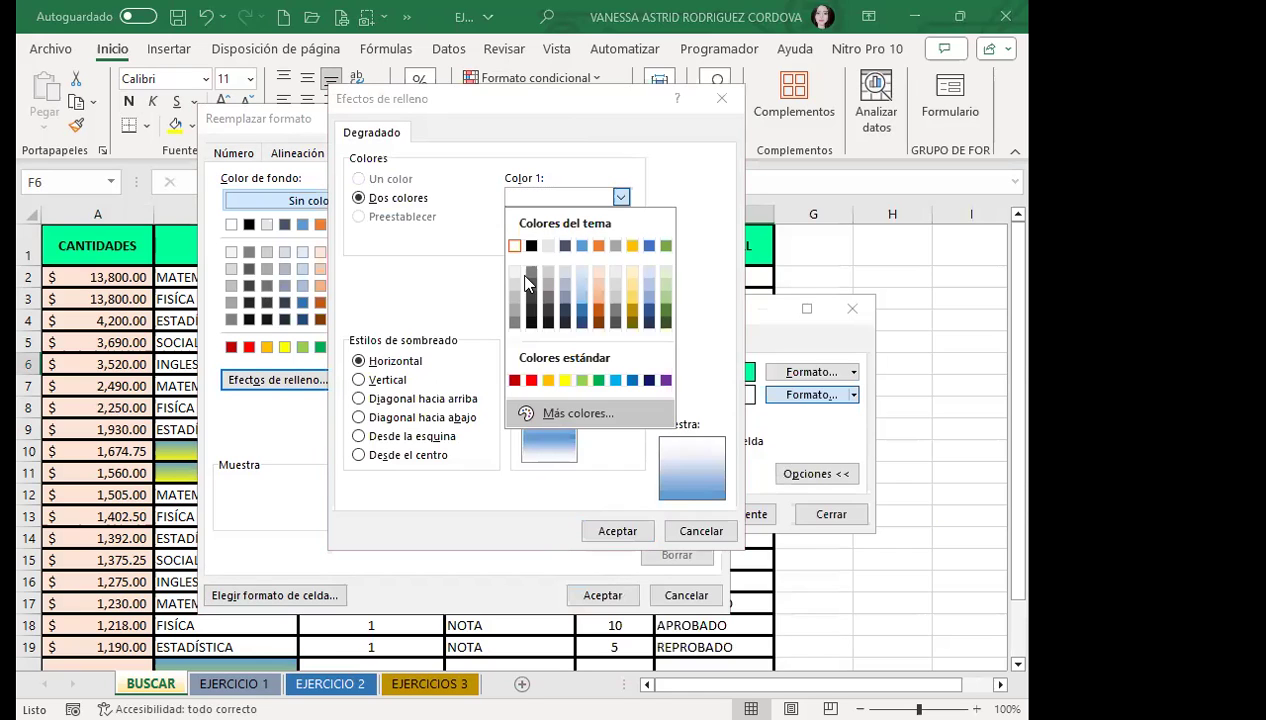
{"action": "left_click", "coordinate": [543, 414]}
{"action": "left_click", "coordinate": [731, 391]}
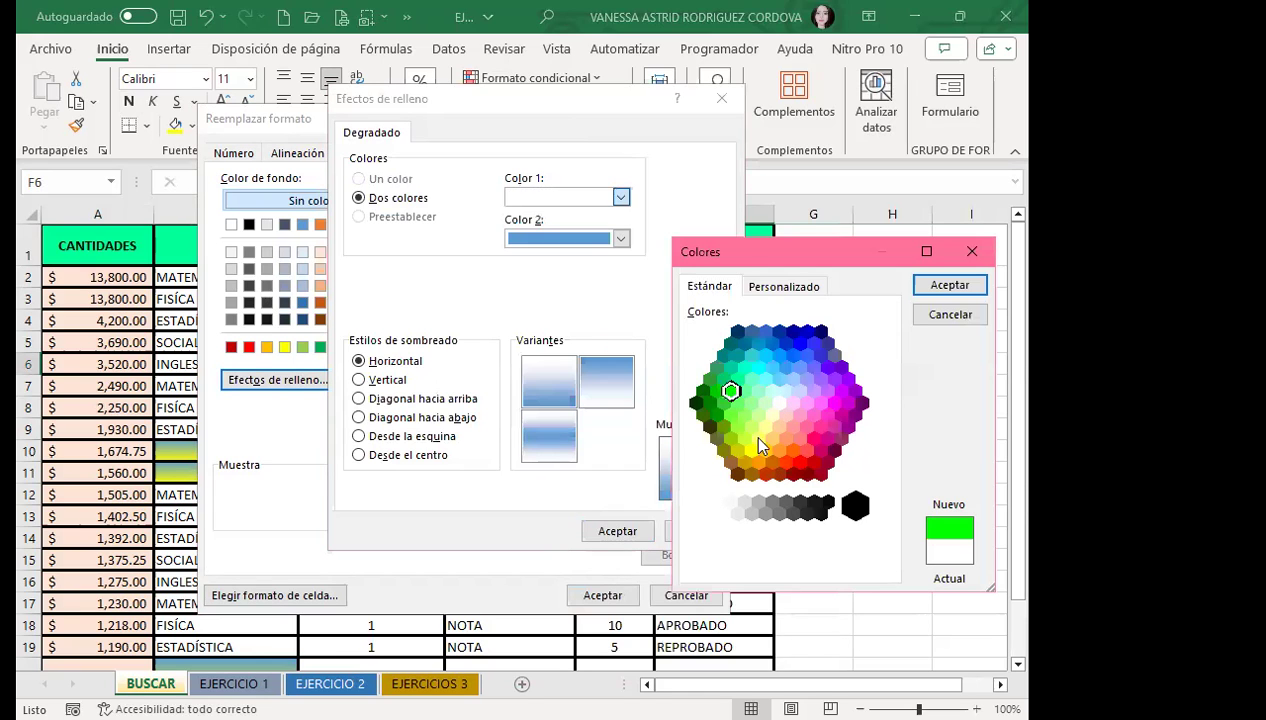
{"action": "left_click", "coordinate": [950, 285]}
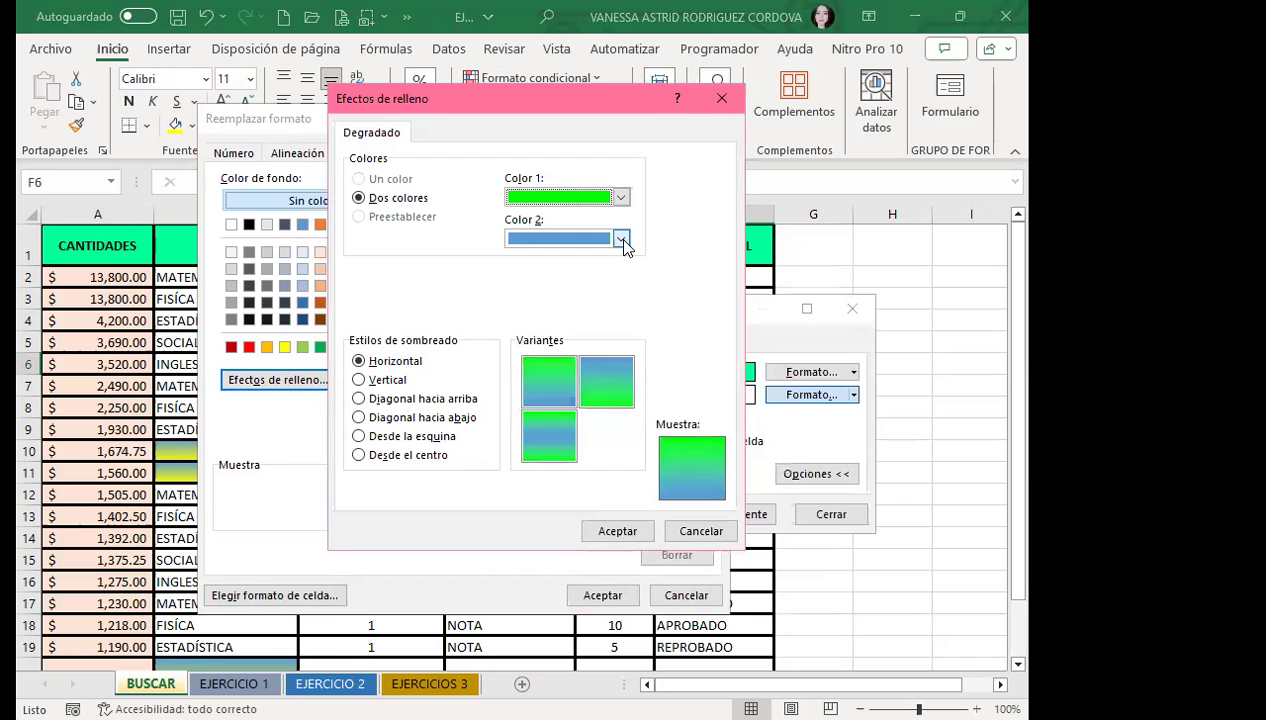
Step: Choose the blue-over-green gradient variant and replace all green header fills (5 replacements)
{"action": "left_click", "coordinate": [612, 393]}
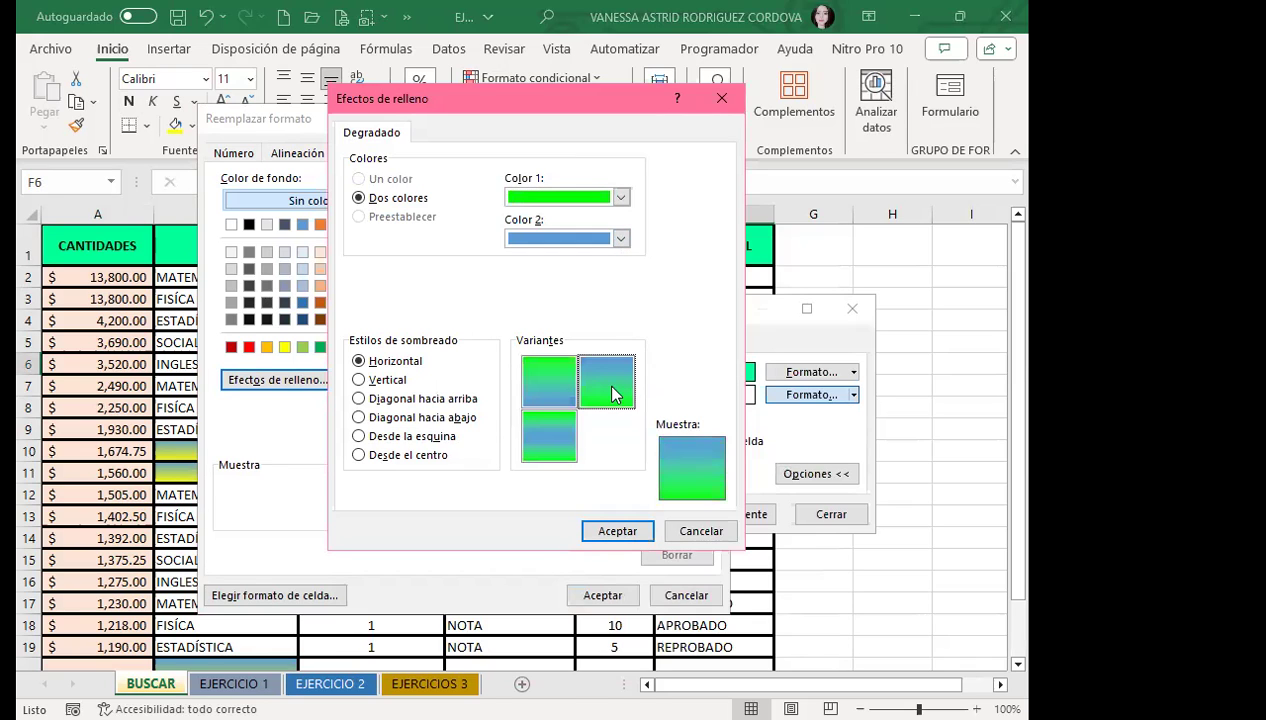
{"action": "left_click", "coordinate": [612, 532]}
{"action": "left_click", "coordinate": [598, 595]}
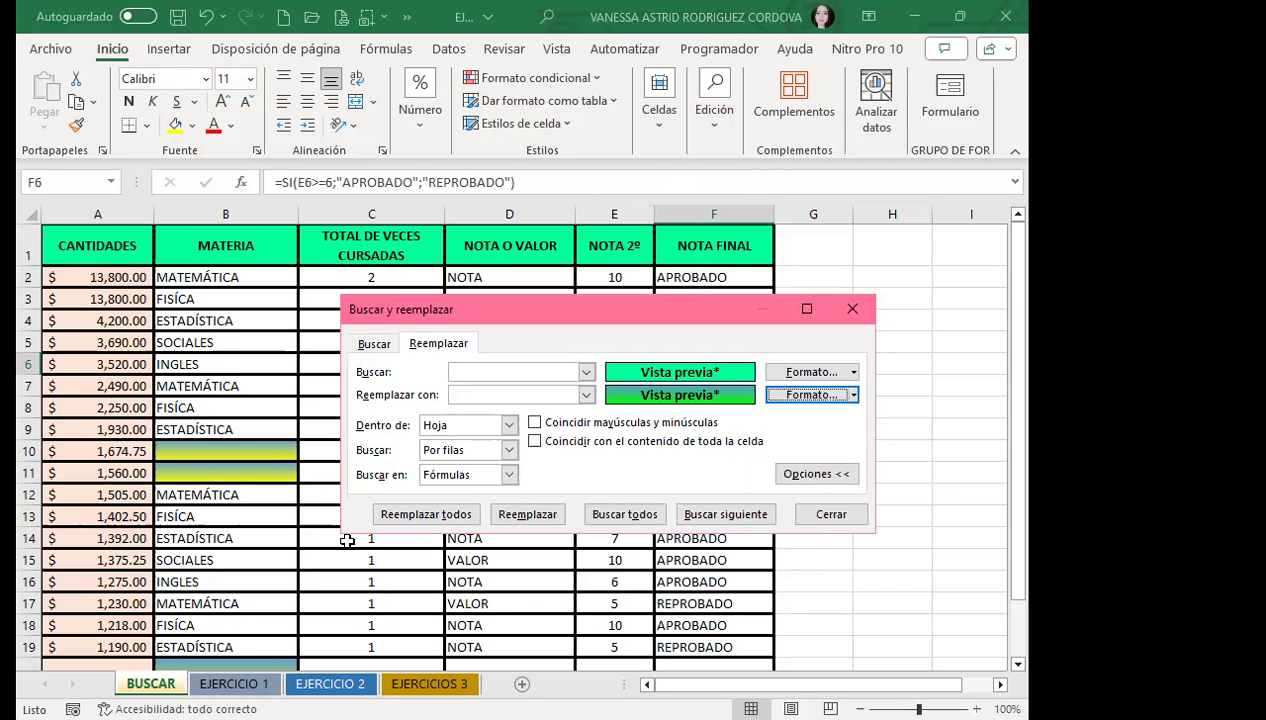
{"action": "left_click", "coordinate": [430, 515]}
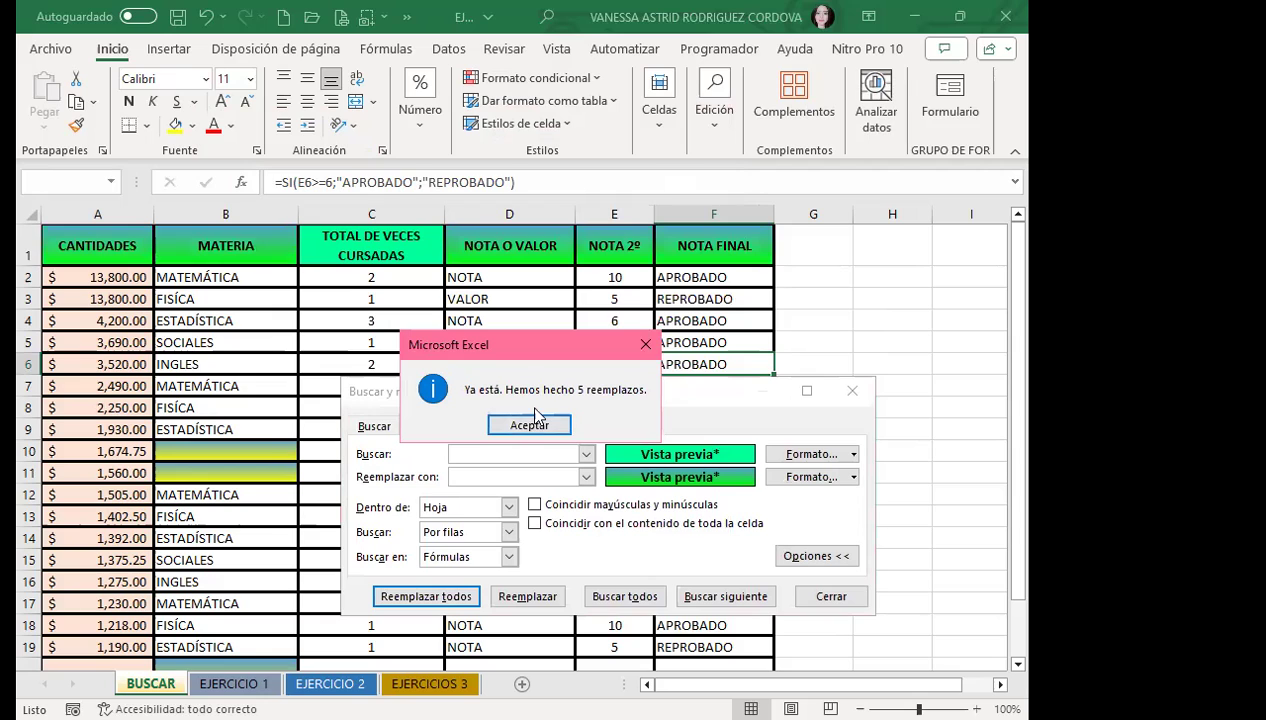
{"action": "left_click", "coordinate": [506, 428]}
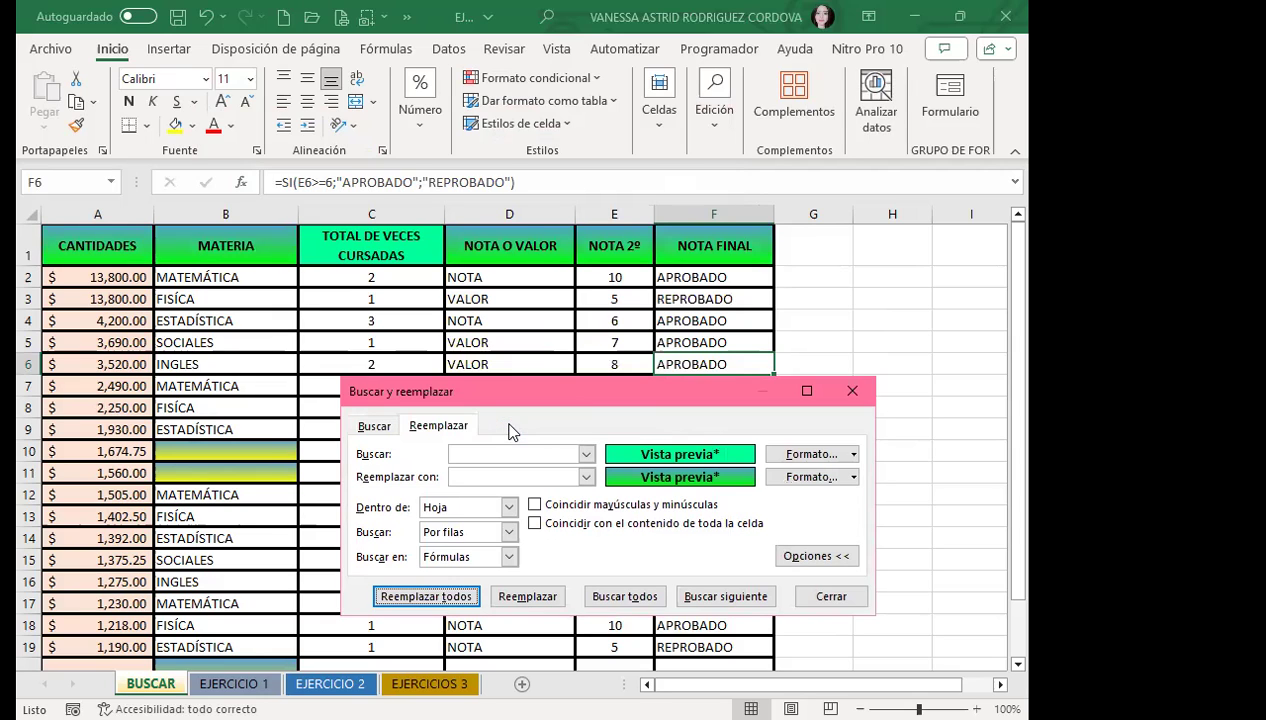
{"action": "left_click", "coordinate": [858, 394]}
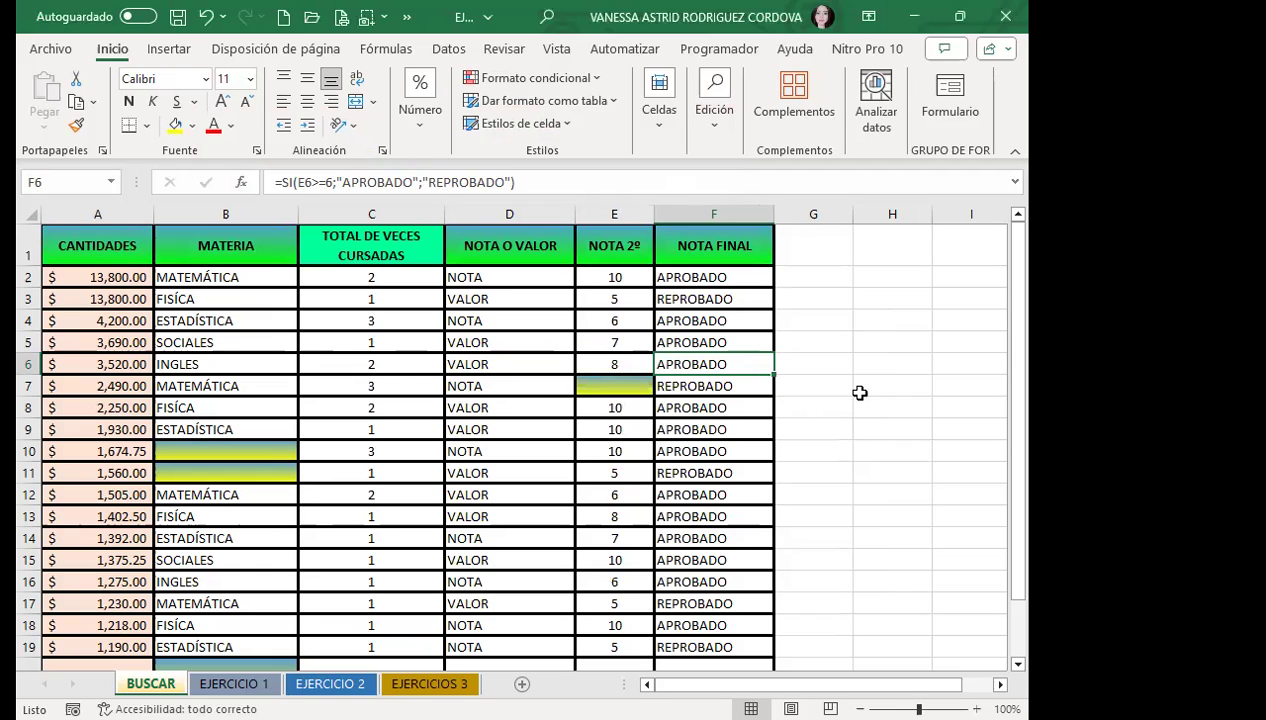
{"action": "left_click", "coordinate": [107, 250]}
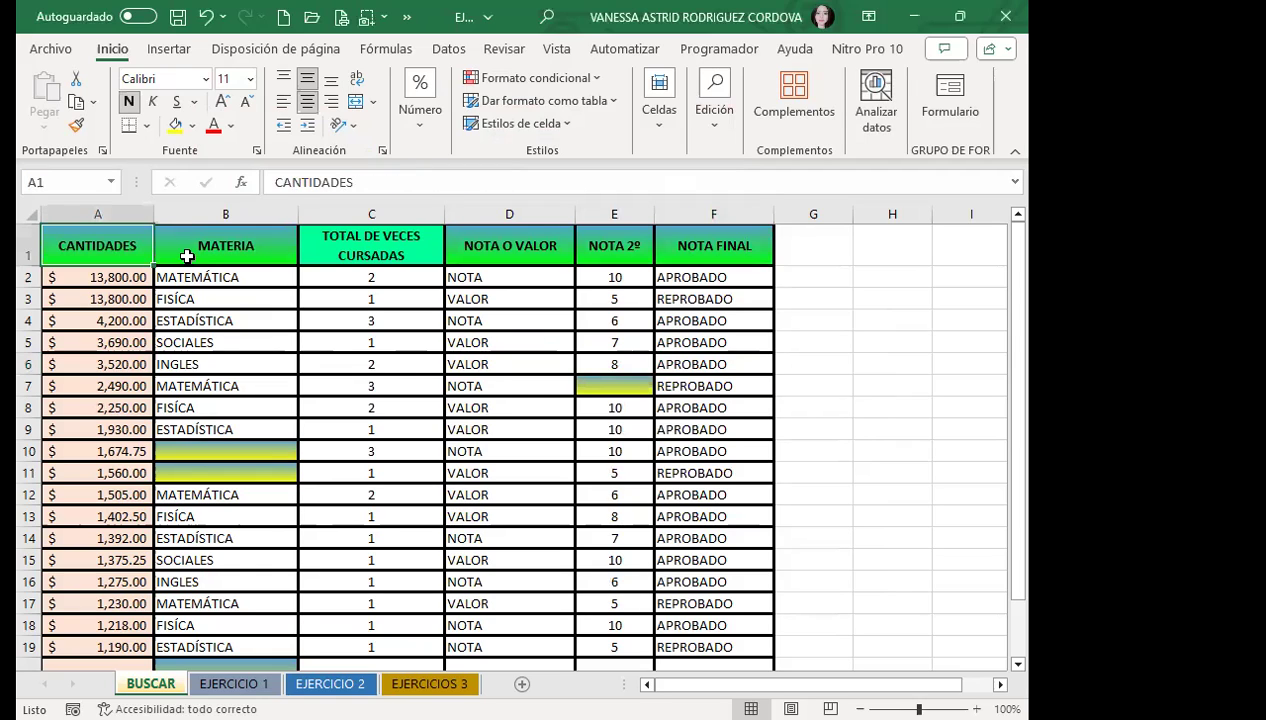
{"action": "left_click", "coordinate": [195, 248]}
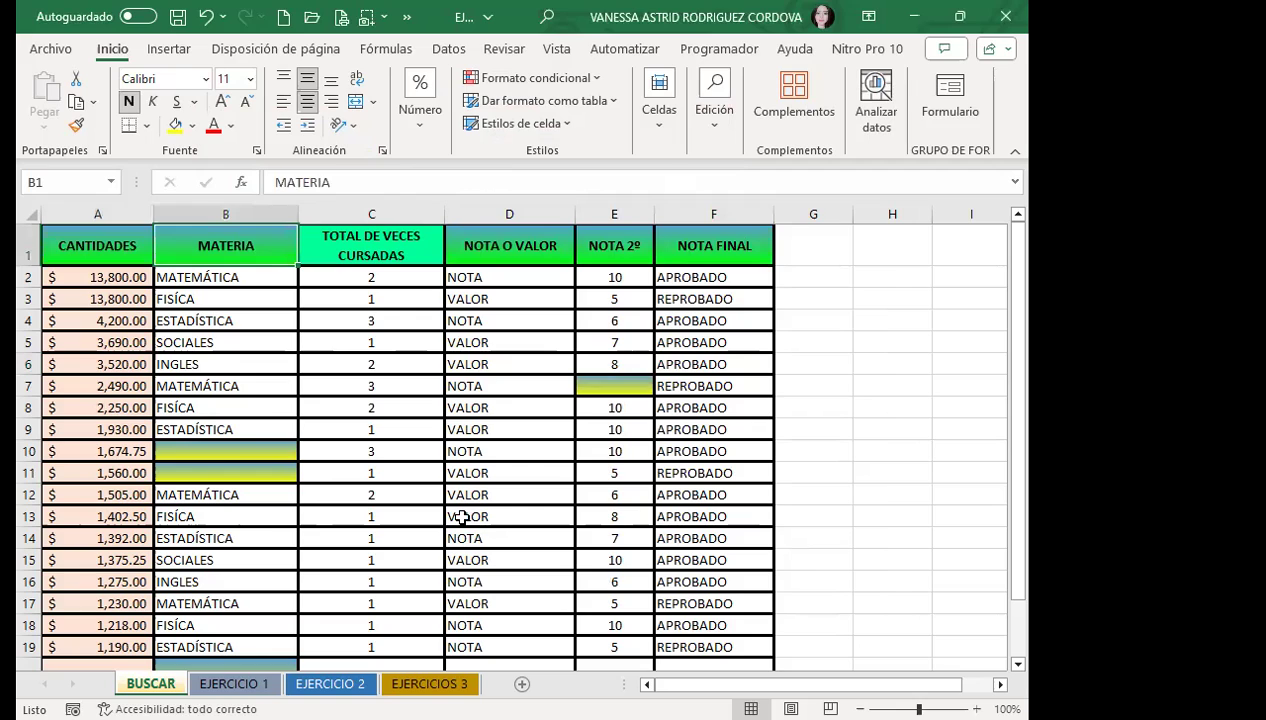
{"action": "key", "text": "ctrl+Page_Down"}
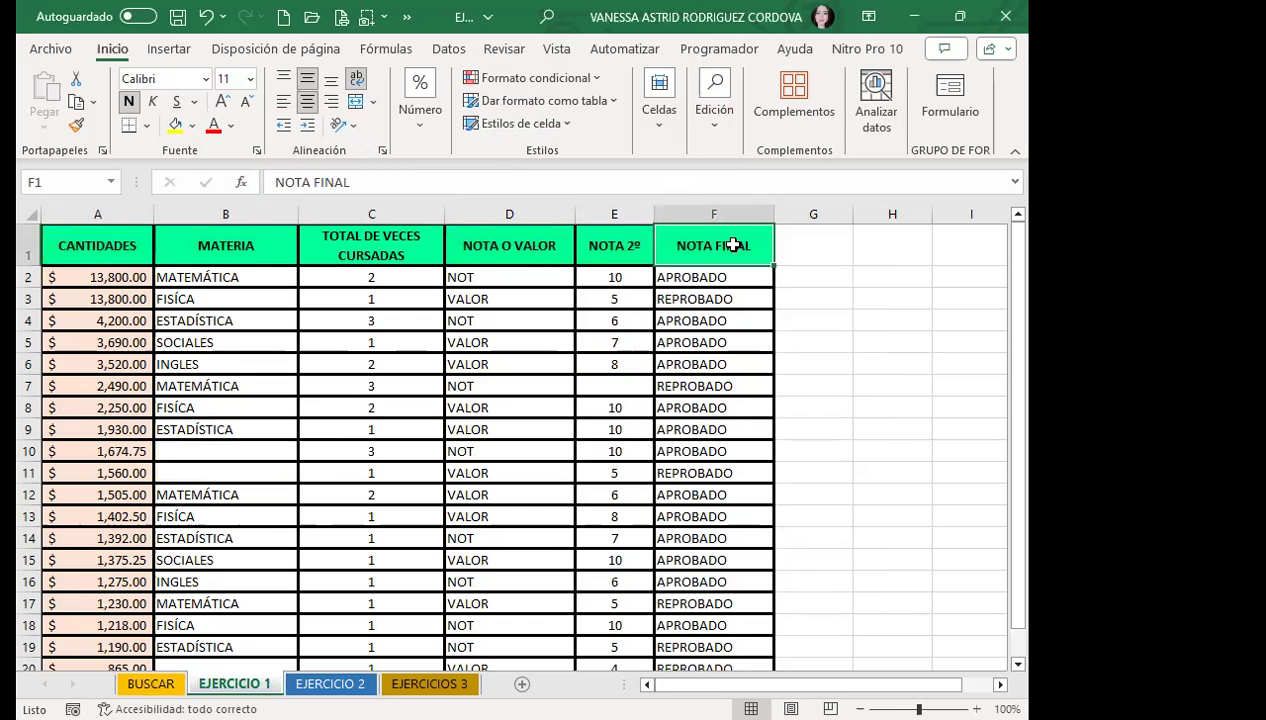
{"action": "key", "text": "ctrl+Page_Up"}
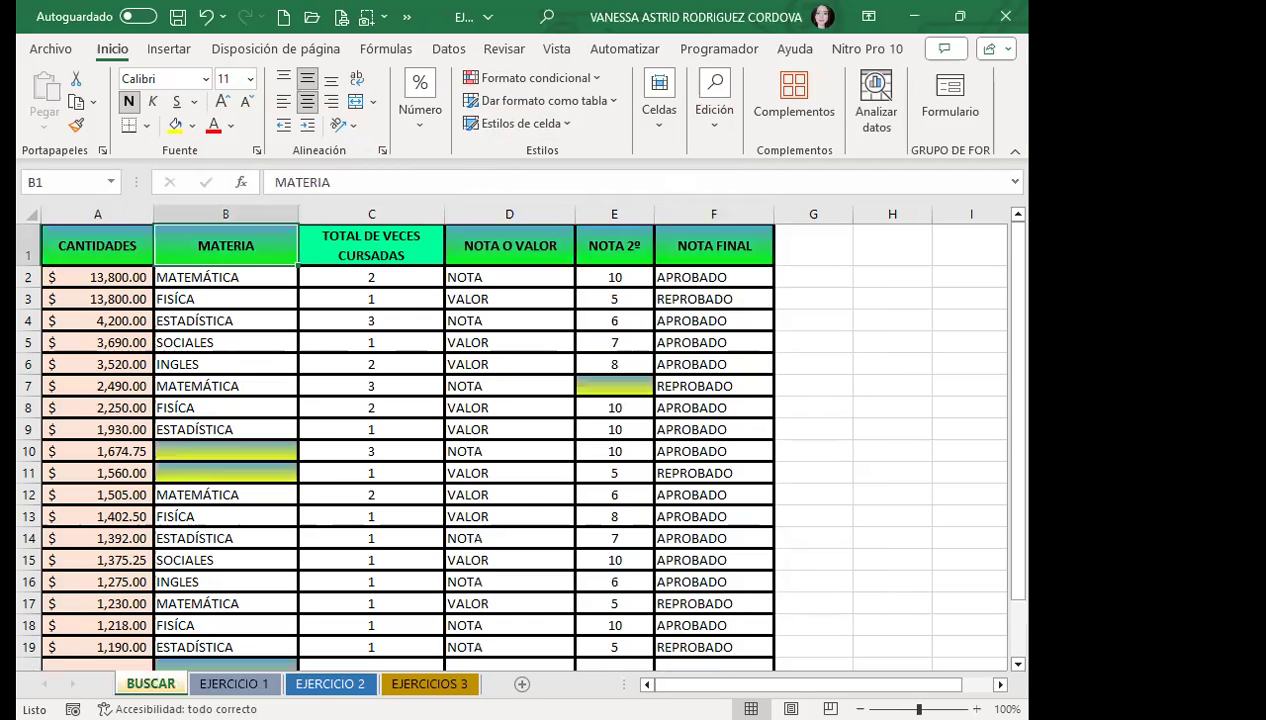
{"action": "left_click", "coordinate": [348, 246]}
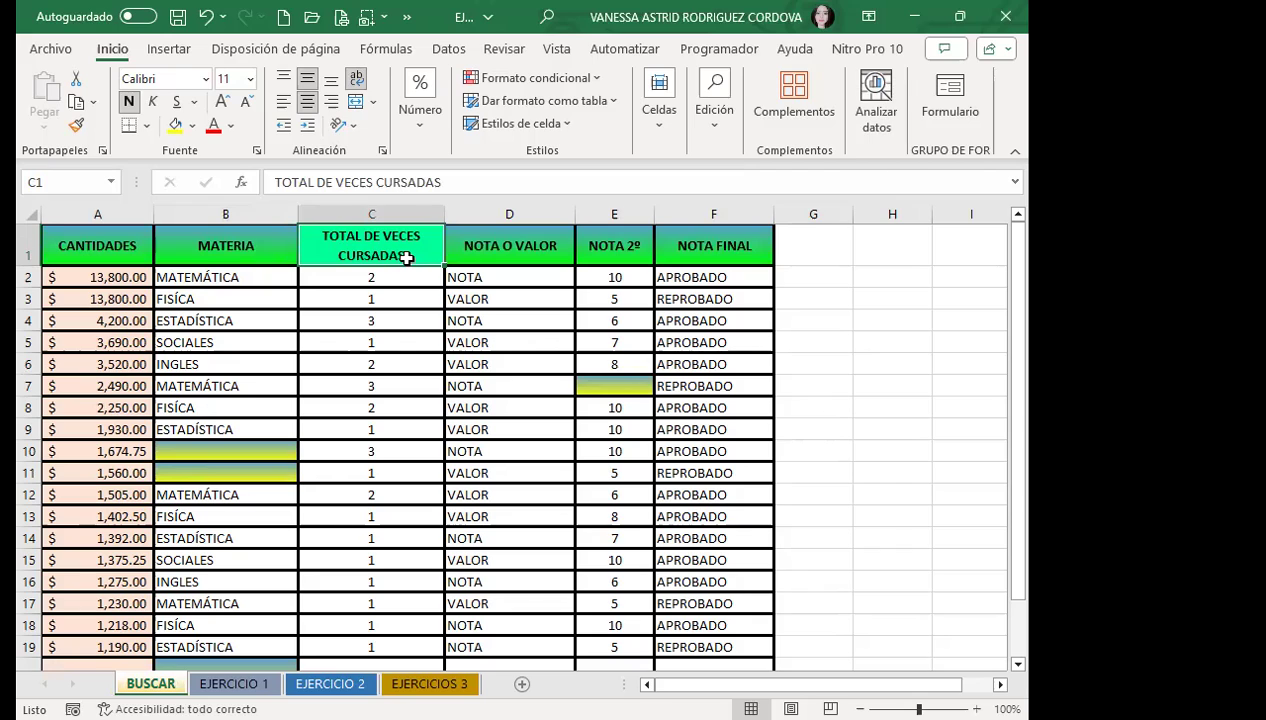
{"action": "left_click", "coordinate": [233, 250]}
{"action": "left_click", "coordinate": [511, 253]}
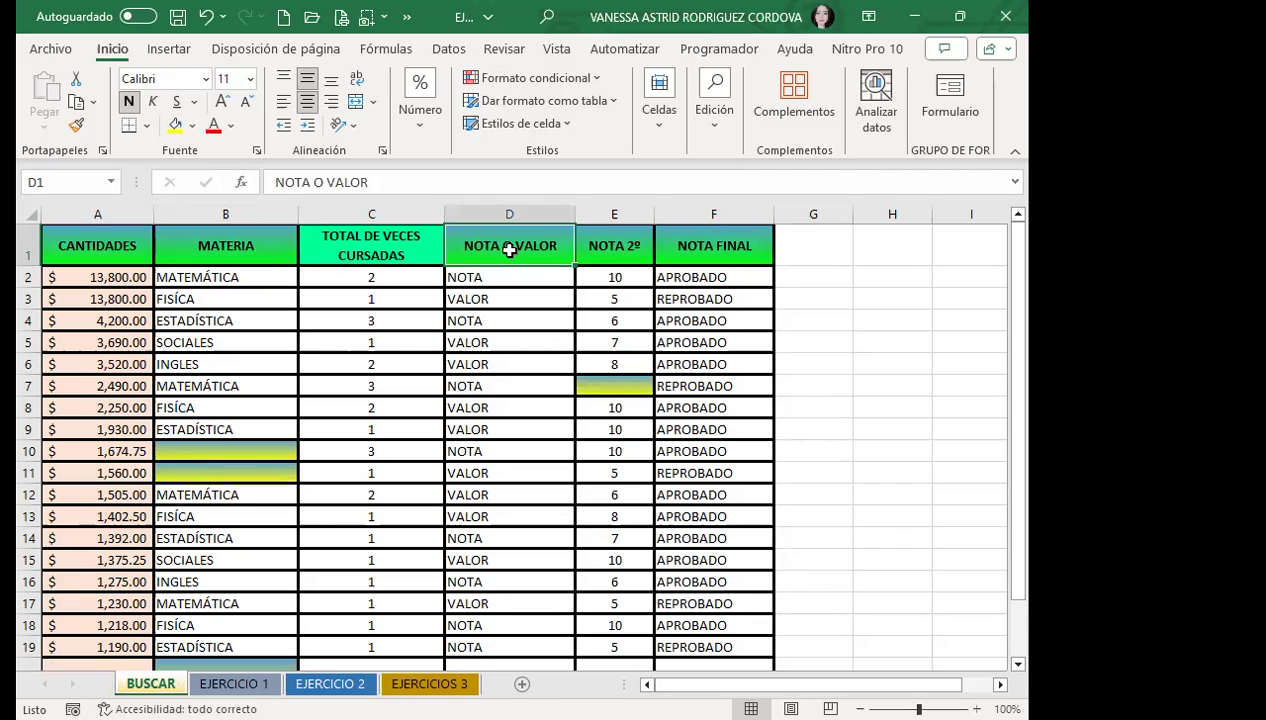
{"action": "left_click", "coordinate": [127, 246]}
{"action": "left_click", "coordinate": [195, 247]}
{"action": "left_click", "coordinate": [498, 245]}
{"action": "left_click", "coordinate": [642, 252]}
{"action": "left_click", "coordinate": [705, 254]}
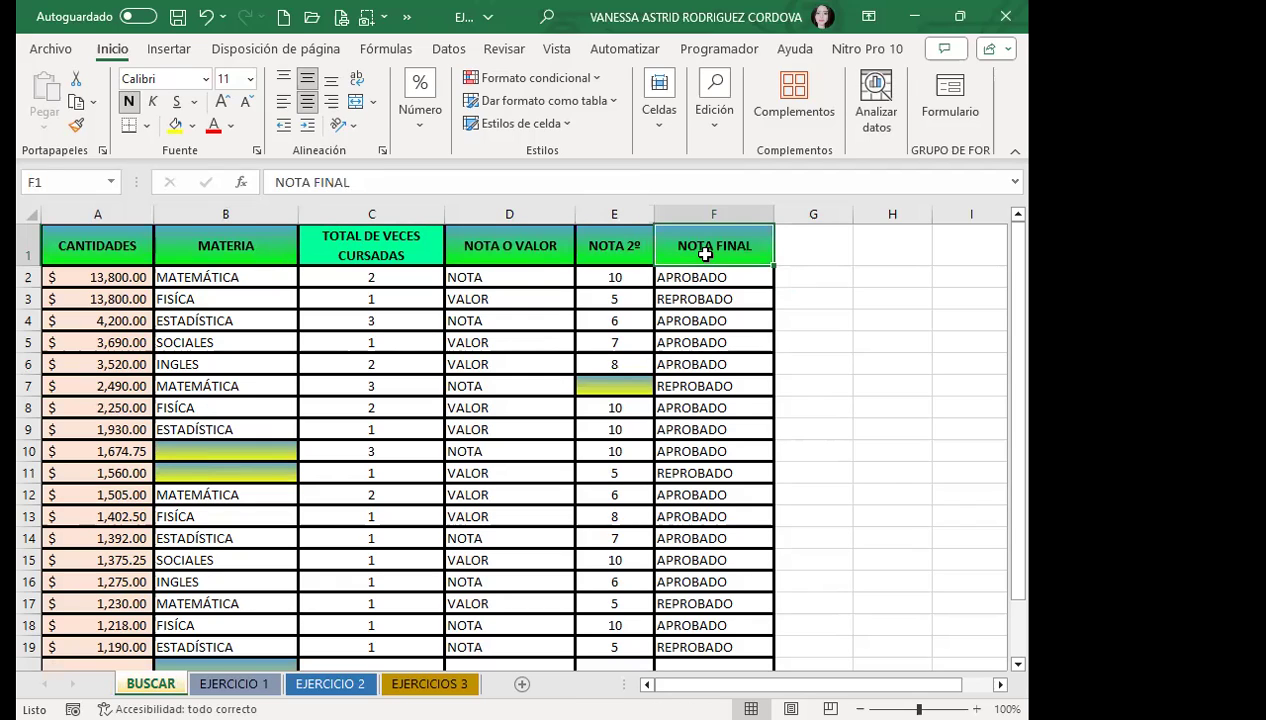
{"action": "left_click", "coordinate": [420, 246]}
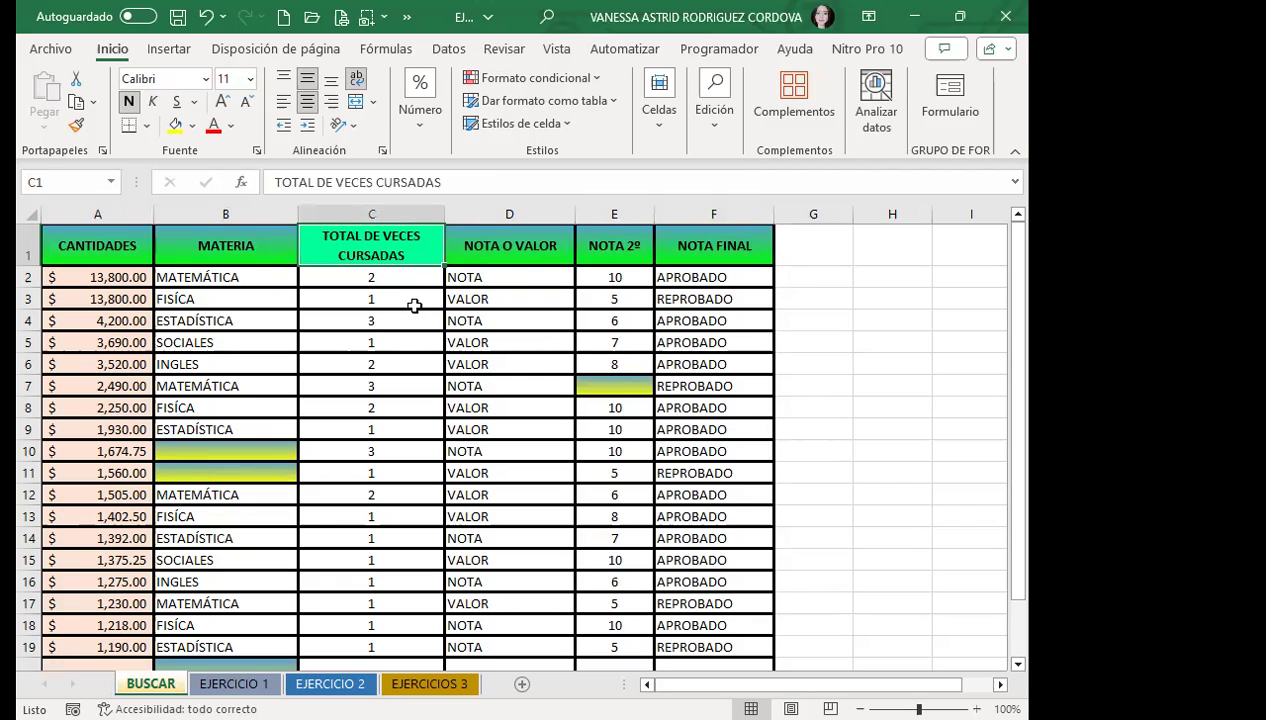
{"action": "left_click", "coordinate": [418, 298]}
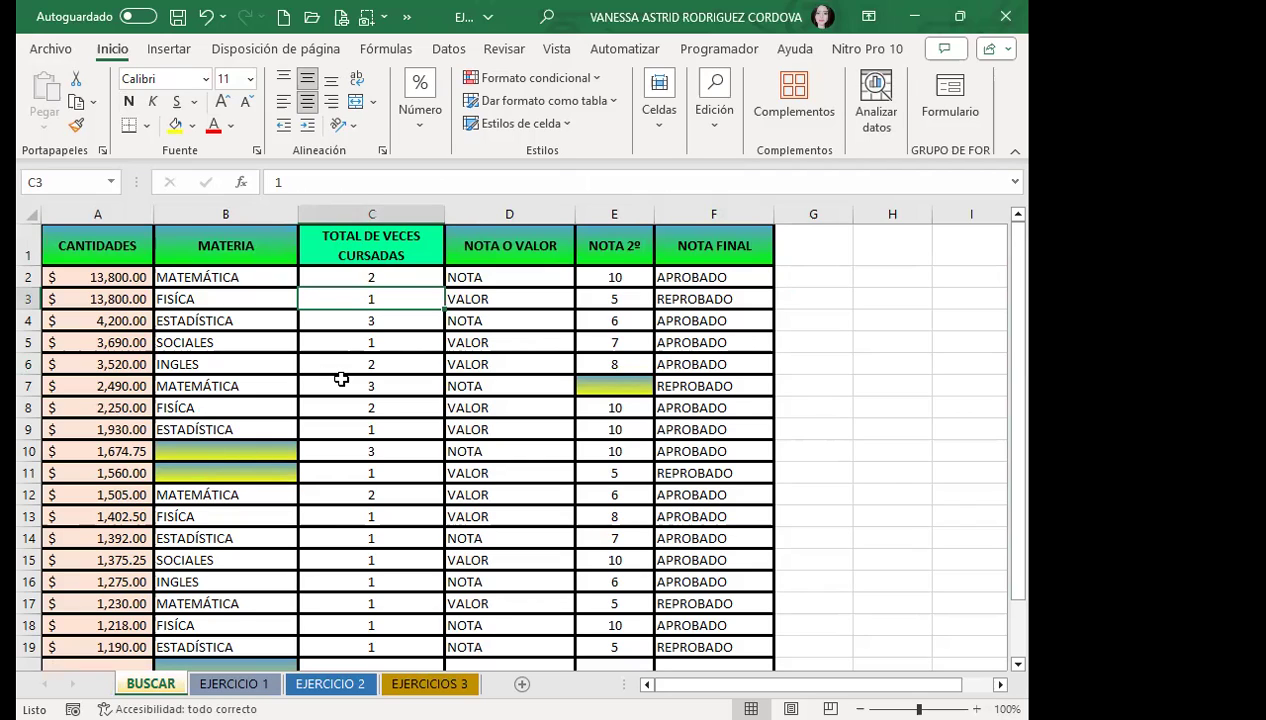
{"action": "left_click", "coordinate": [80, 246]}
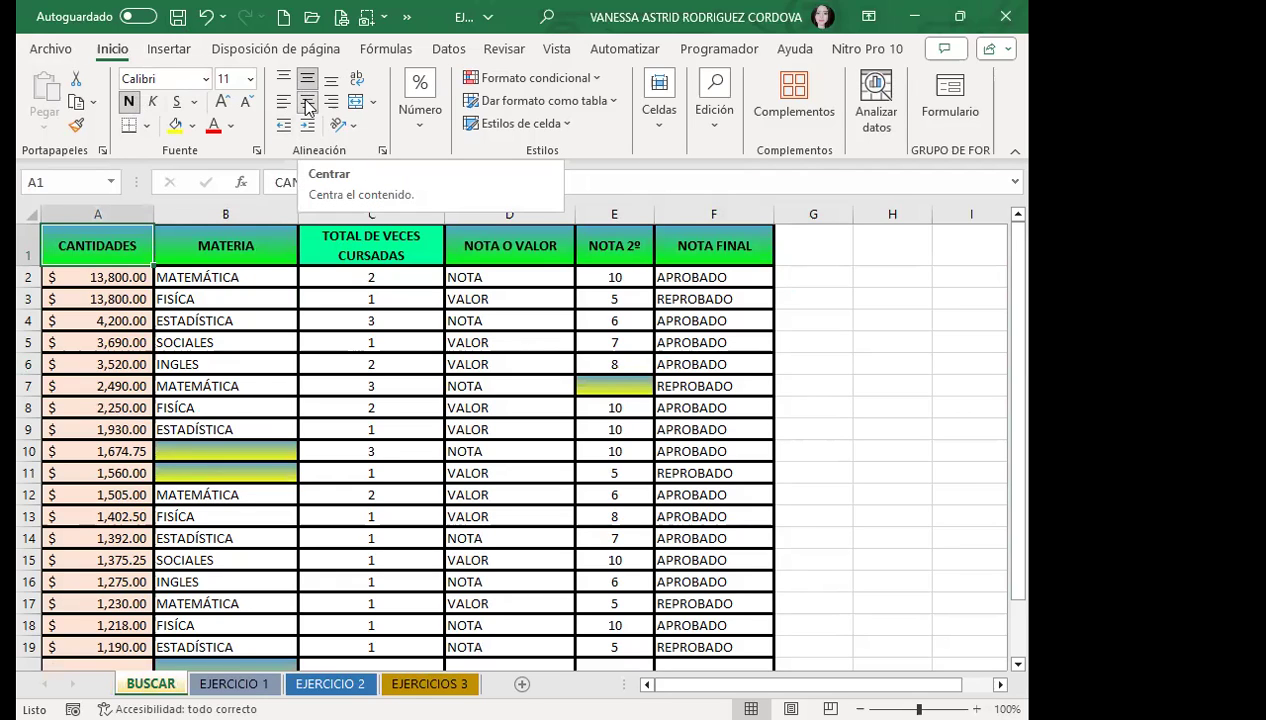
{"action": "left_click", "coordinate": [220, 235]}
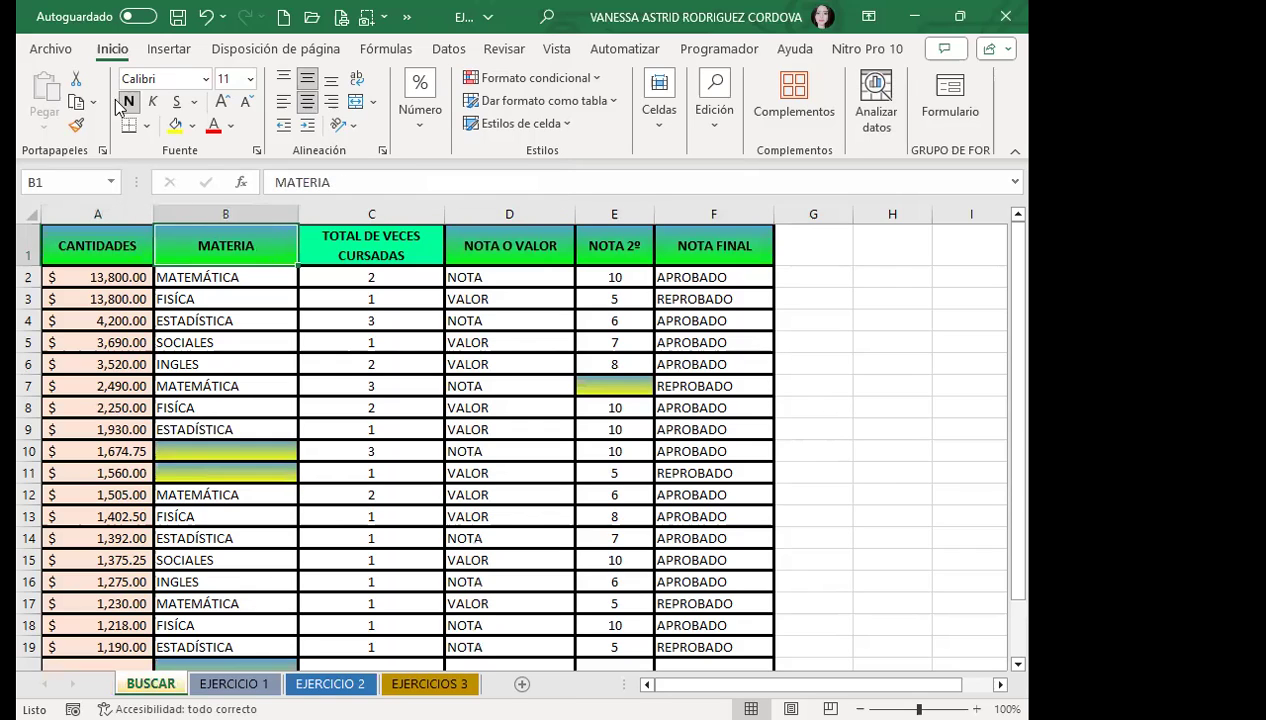
{"action": "left_click", "coordinate": [518, 242]}
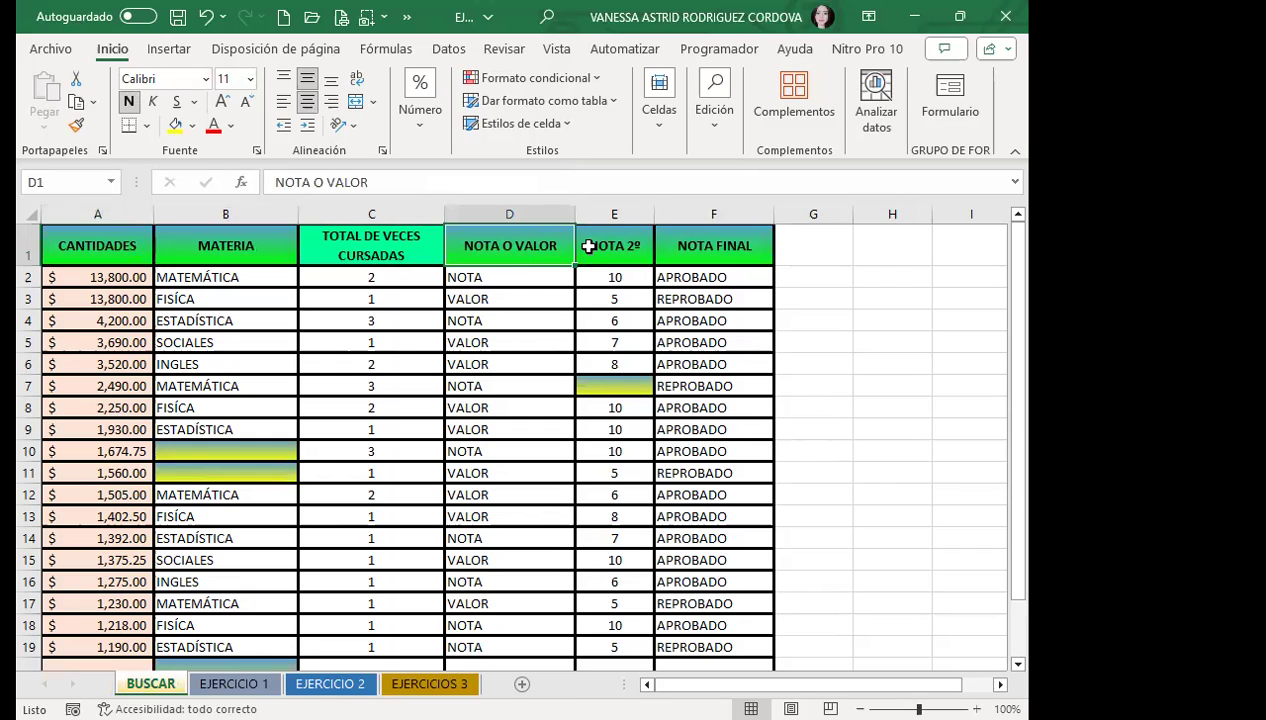
{"action": "left_click", "coordinate": [729, 248]}
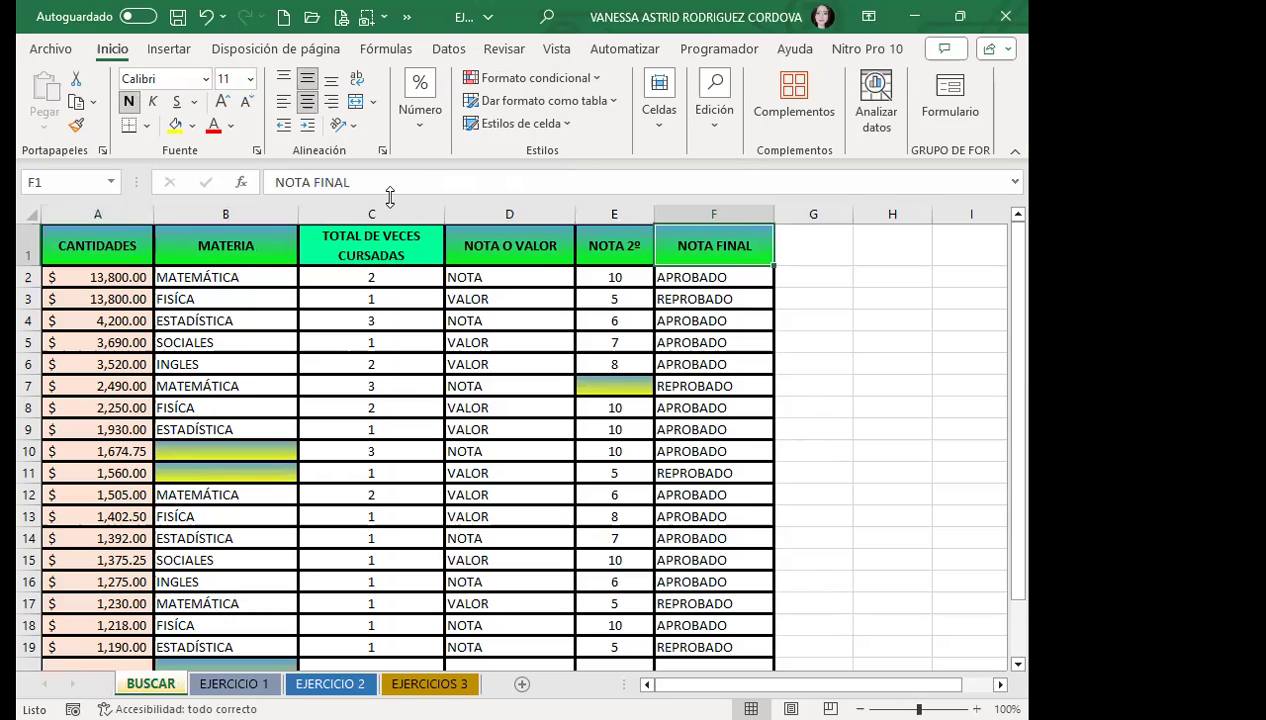
{"action": "left_click", "coordinate": [358, 242]}
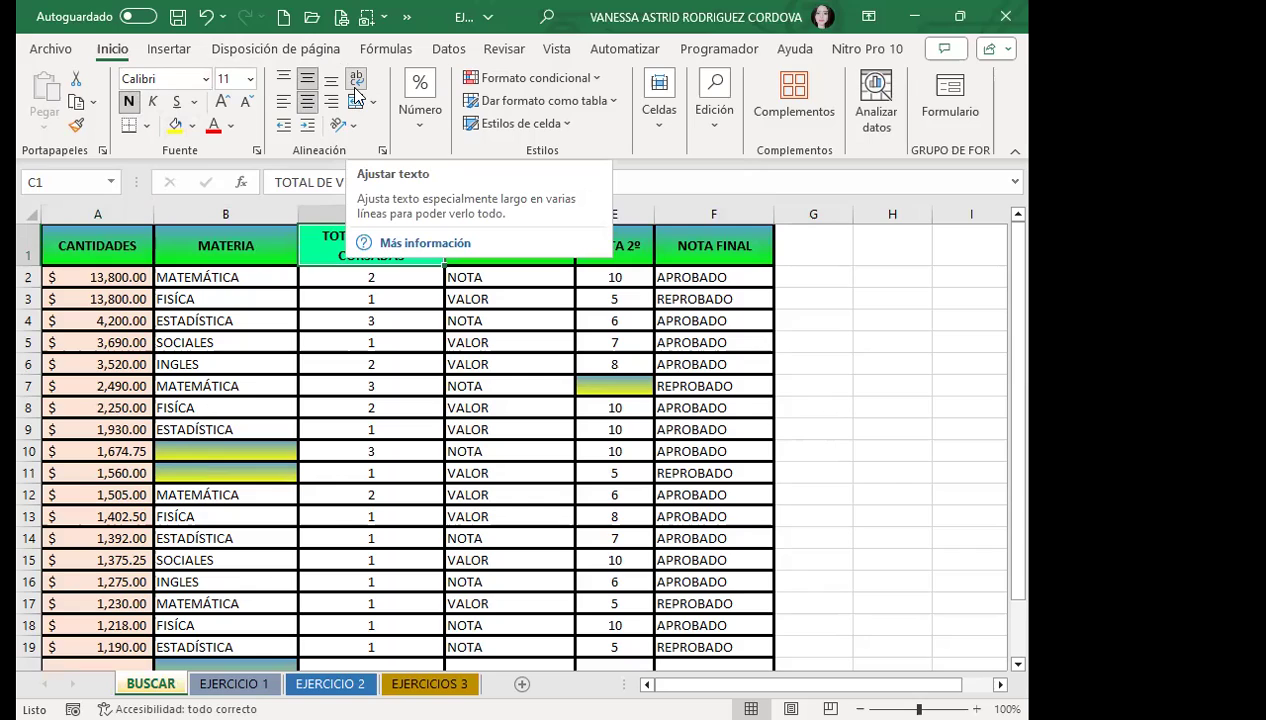
{"action": "left_click", "coordinate": [226, 245]}
{"action": "left_click", "coordinate": [519, 250]}
{"action": "left_click", "coordinate": [416, 246]}
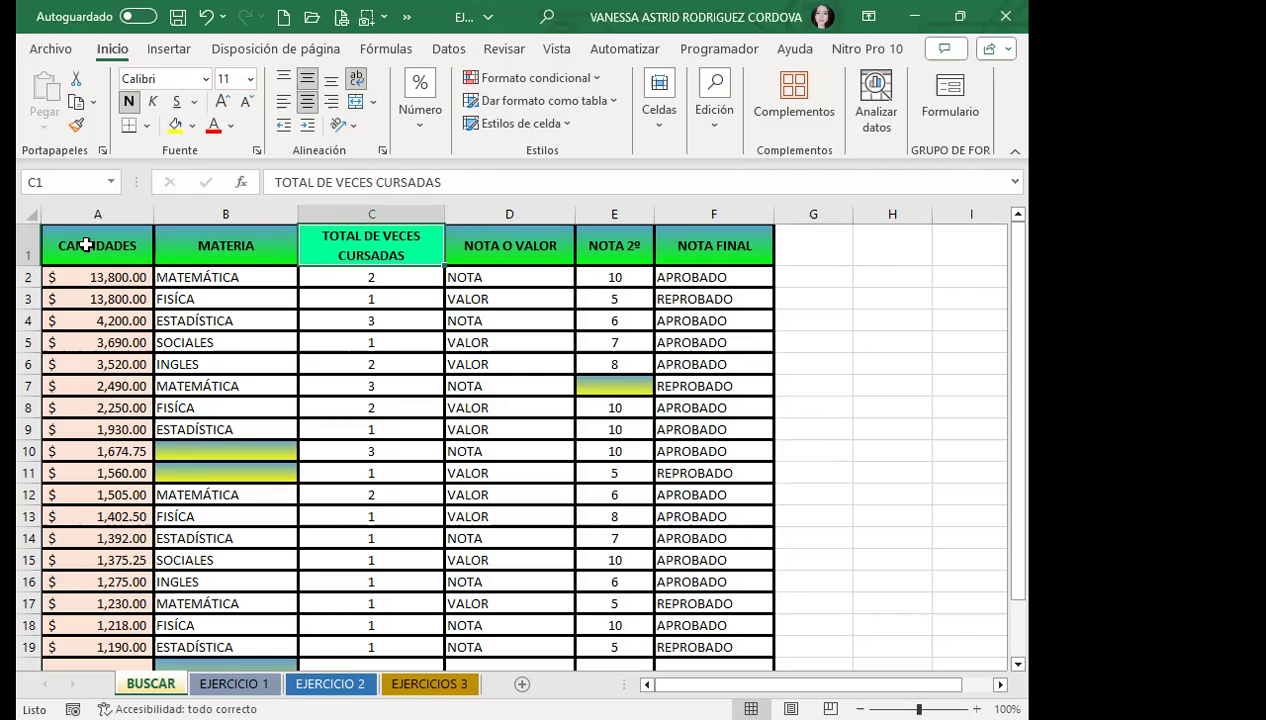
Step: Select header row A1:F1 and narrow column D so NOTA O VALOR wraps onto two lines
{"action": "left_click_drag", "start_coordinate": [87, 245], "coordinate": [718, 245]}
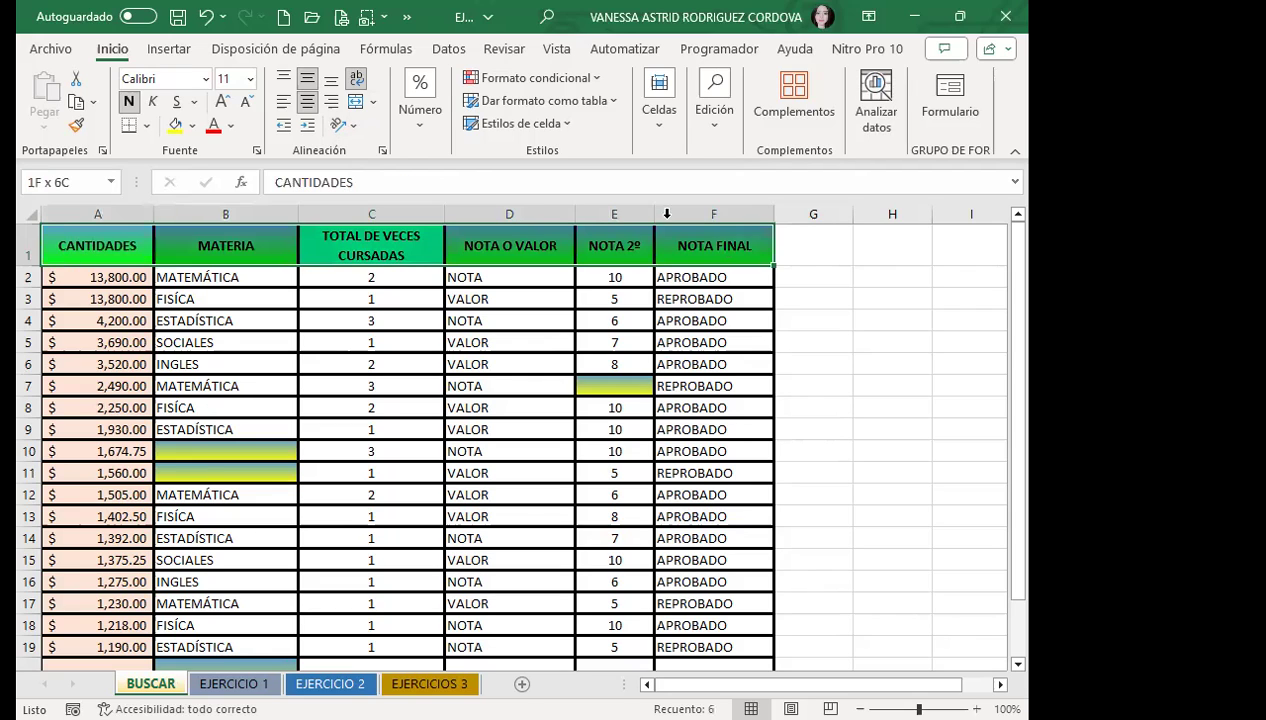
{"action": "left_click", "coordinate": [395, 265]}
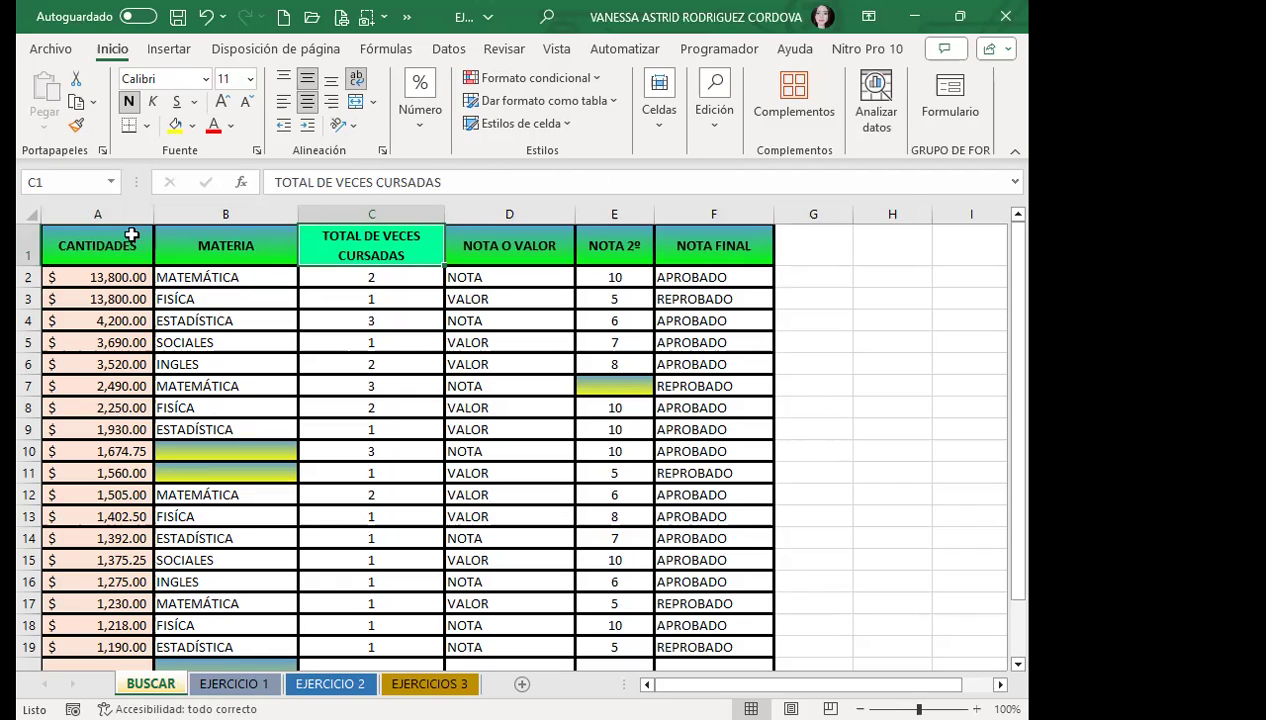
{"action": "left_click", "coordinate": [127, 238]}
{"action": "left_click", "coordinate": [327, 255]}
{"action": "left_click_drag", "start_coordinate": [87, 250], "coordinate": [715, 245]}
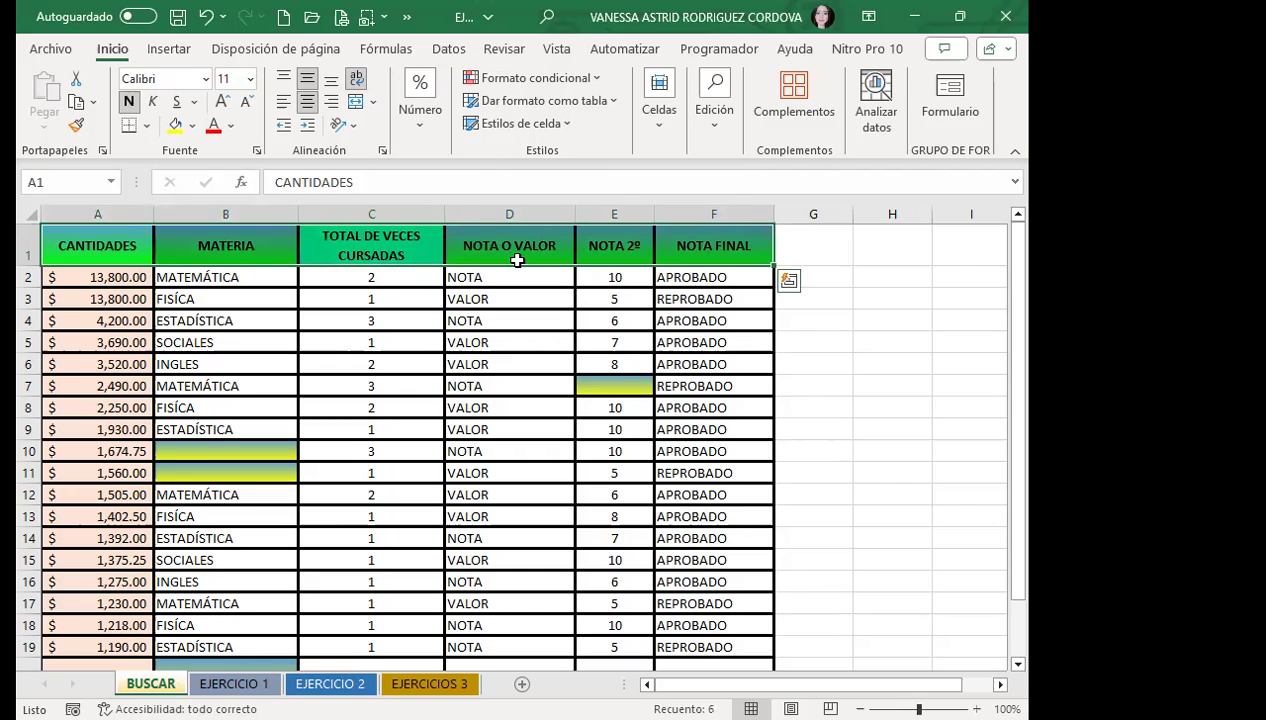
{"action": "left_click", "coordinate": [517, 259]}
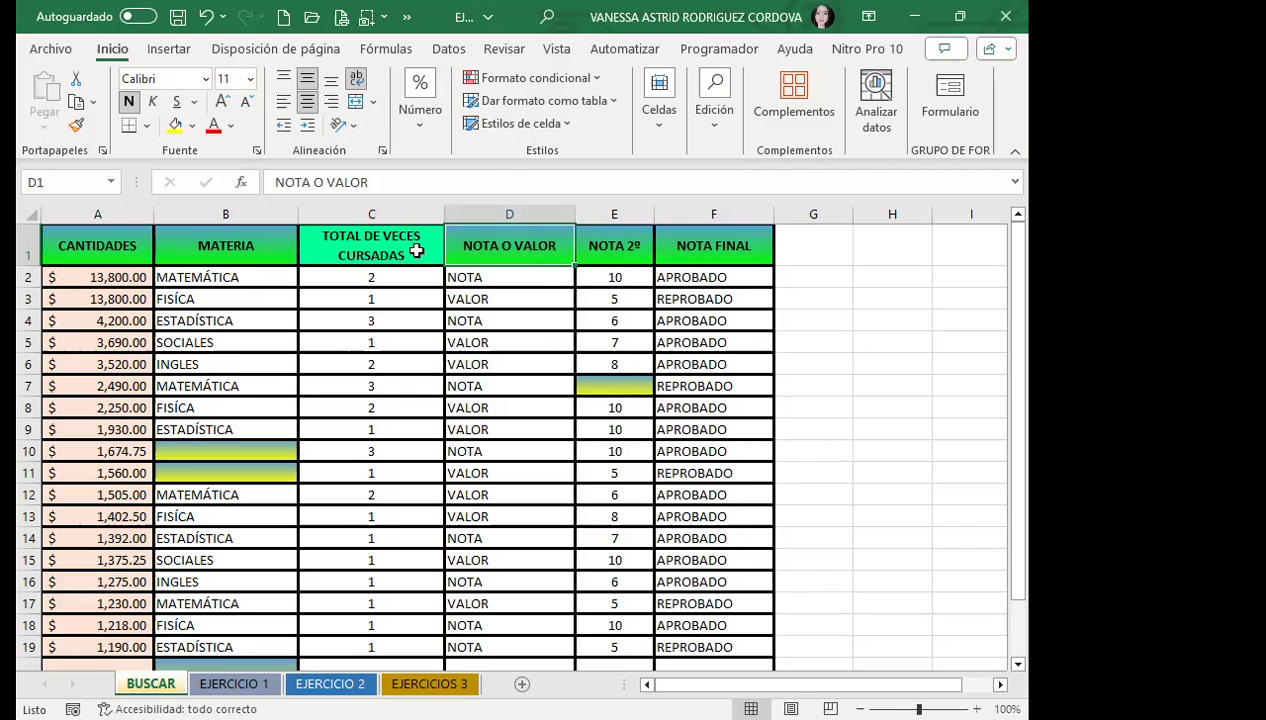
{"action": "left_click", "coordinate": [409, 245]}
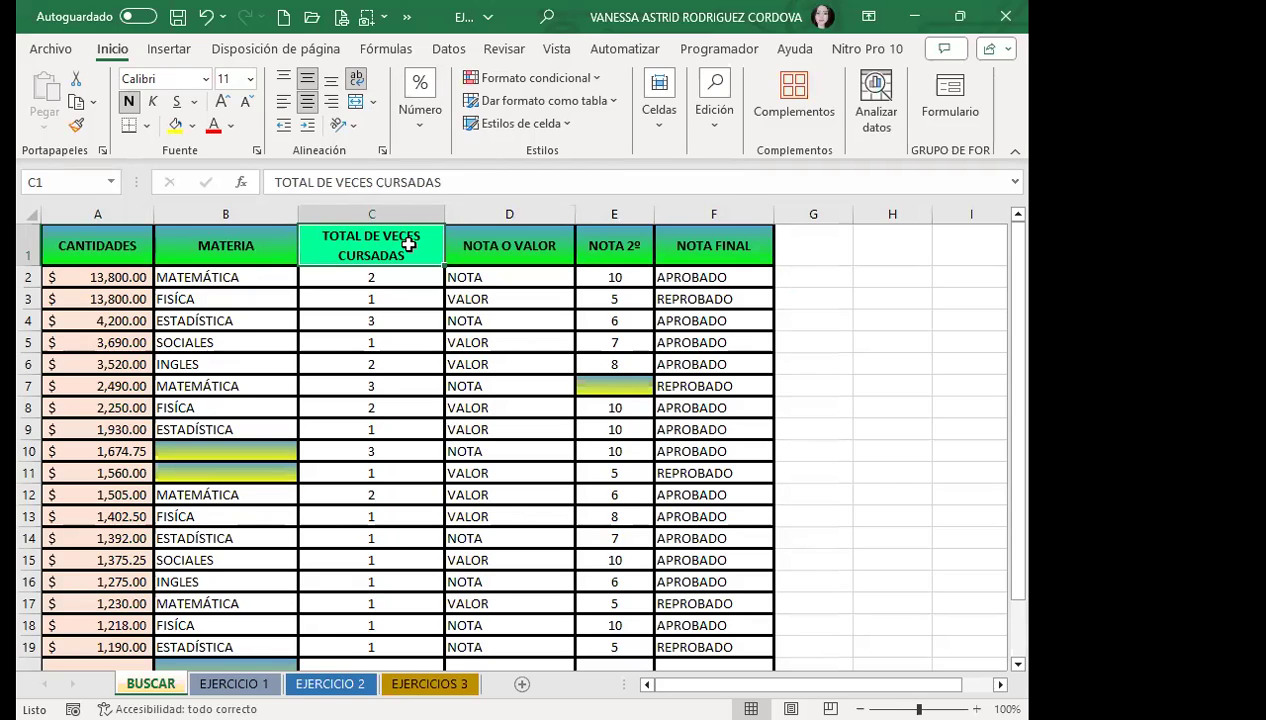
{"action": "left_click", "coordinate": [477, 249]}
{"action": "left_click_drag", "start_coordinate": [571, 211], "coordinate": [521, 204]}
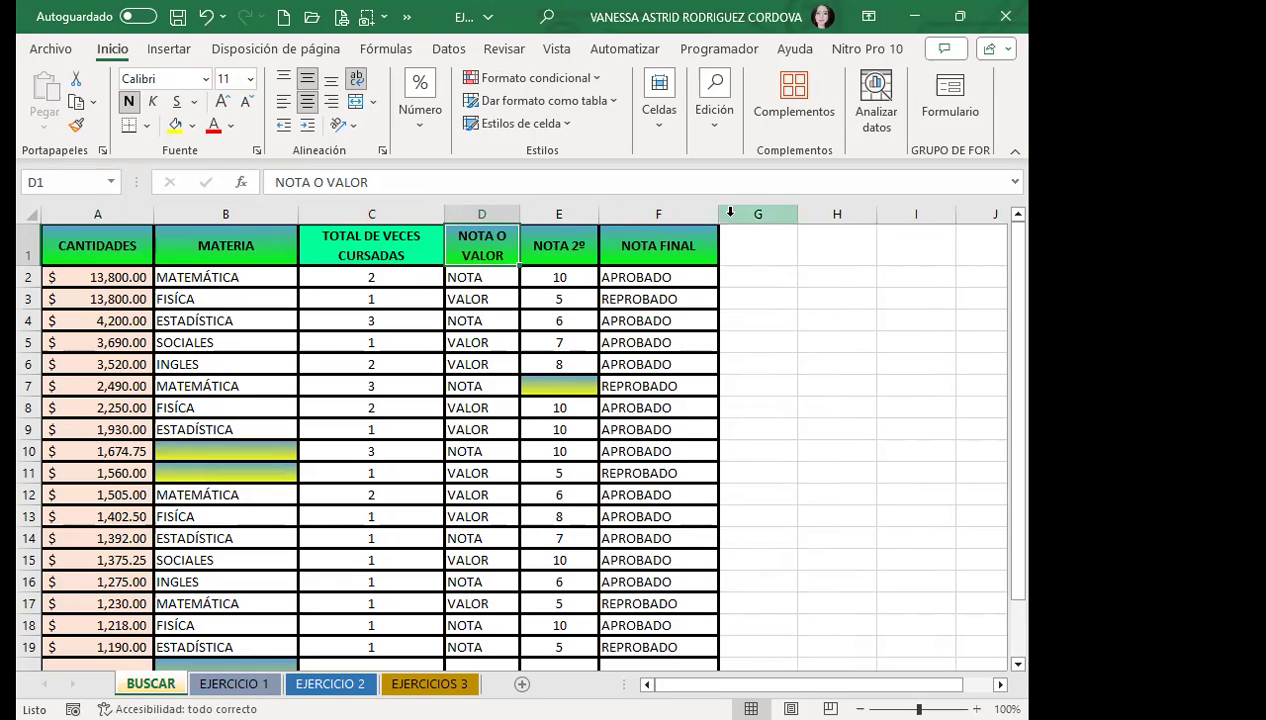
Step: Widen columns D and F so NOTA O VALOR and NOTA FINAL each fit on one line
{"action": "left_click_drag", "start_coordinate": [718, 214], "coordinate": [676, 216]}
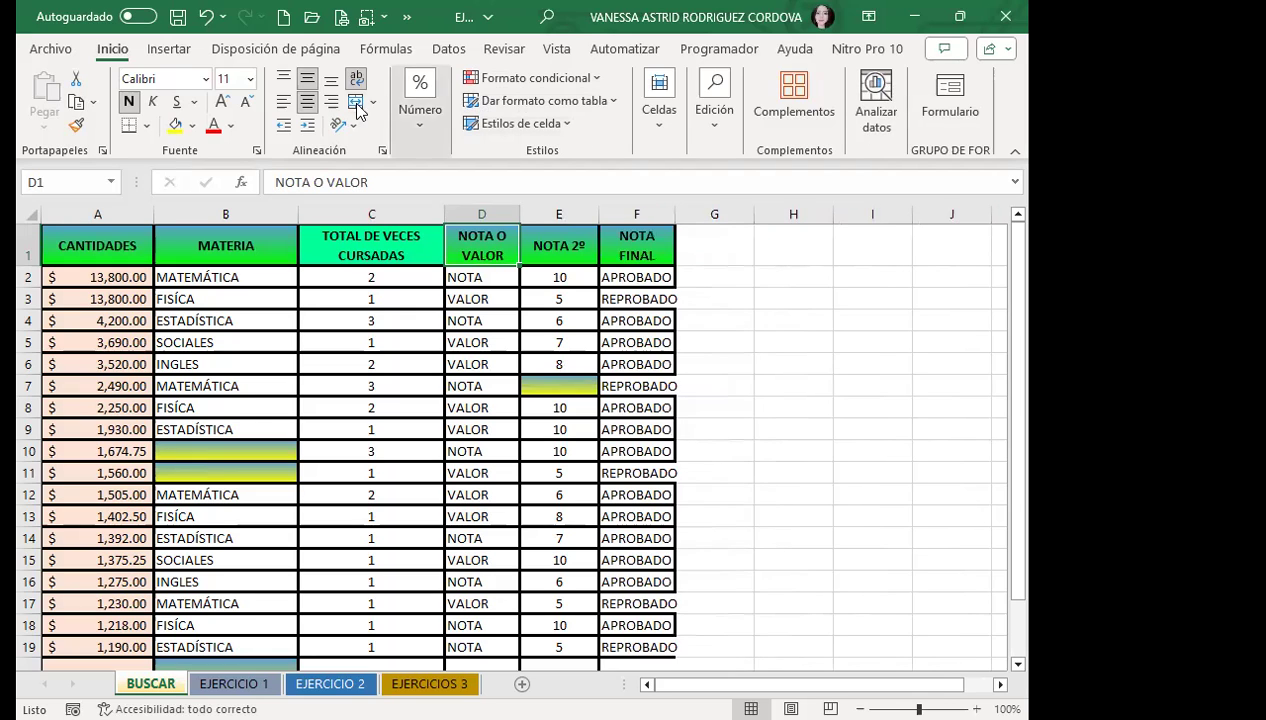
{"action": "left_click_drag", "start_coordinate": [677, 218], "coordinate": [682, 220]}
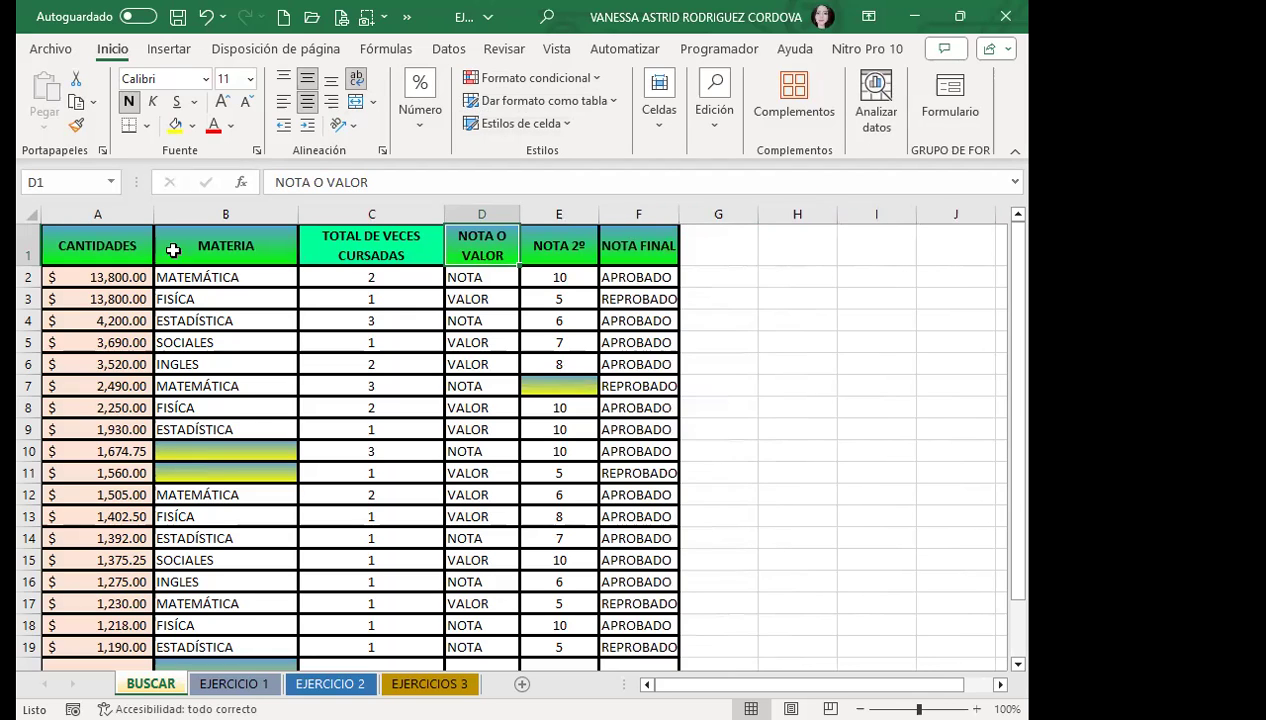
{"action": "left_click", "coordinate": [637, 263]}
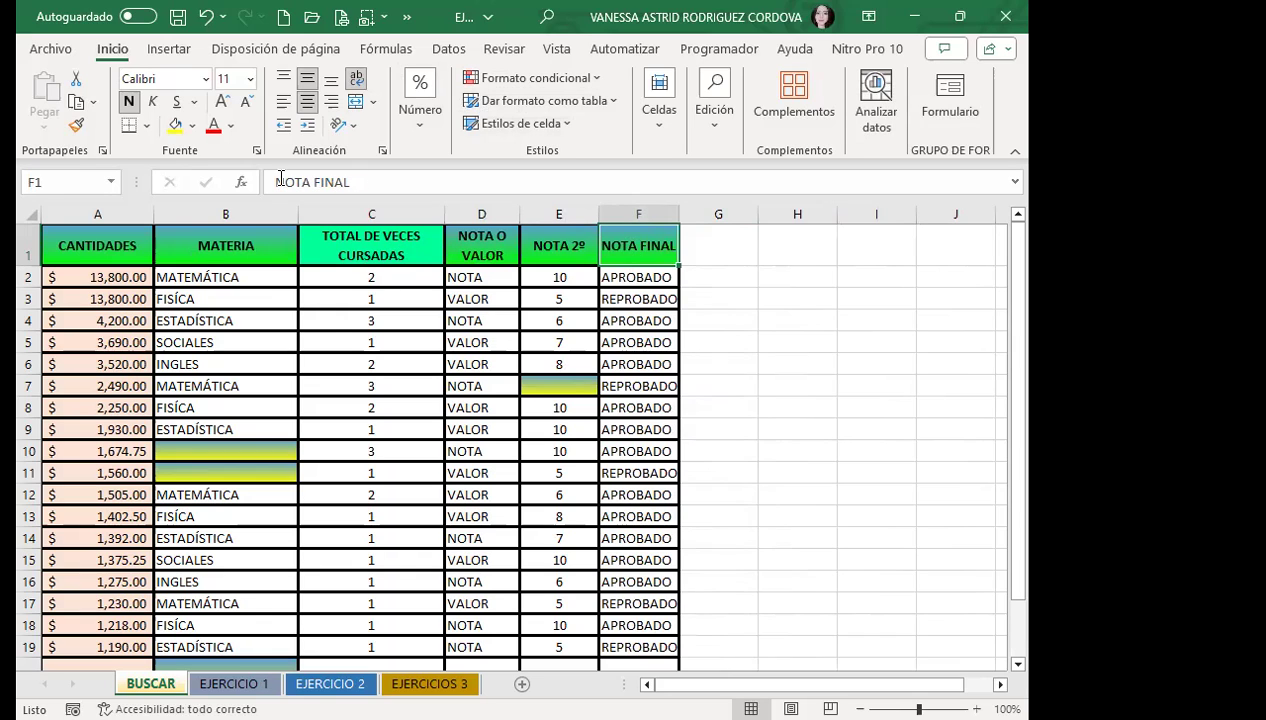
{"action": "left_click_drag", "start_coordinate": [520, 212], "coordinate": [547, 214]}
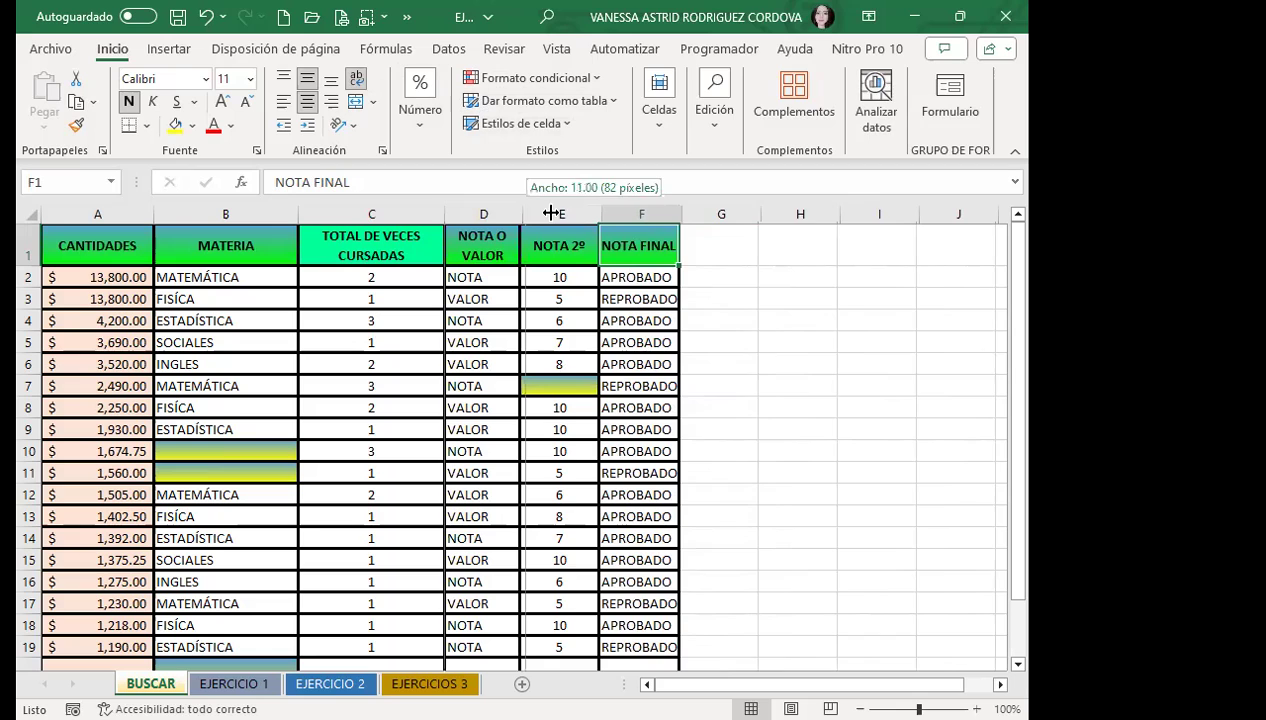
{"action": "left_click_drag", "start_coordinate": [707, 214], "coordinate": [738, 214]}
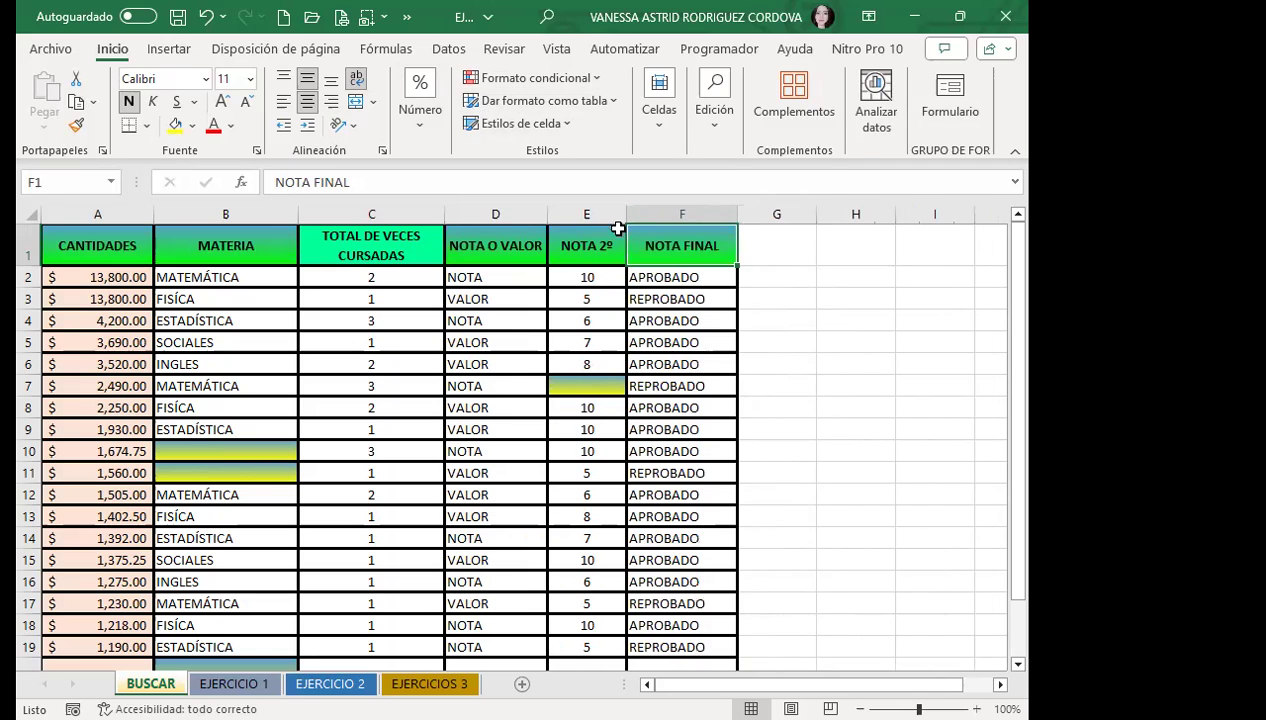
{"action": "left_click", "coordinate": [337, 236]}
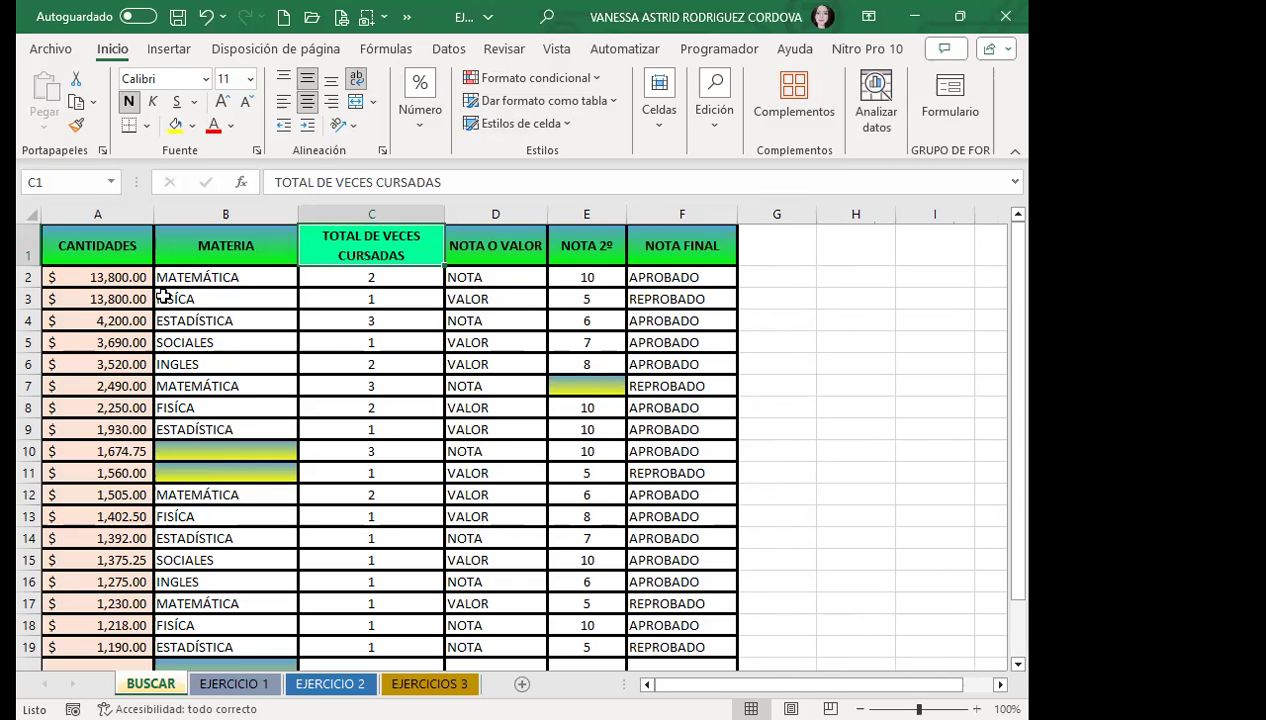
Step: Clear both the search and replacement formats in Find and Replace
{"action": "key", "text": "ctrl+b"}
{"action": "left_click", "coordinate": [438, 448]}
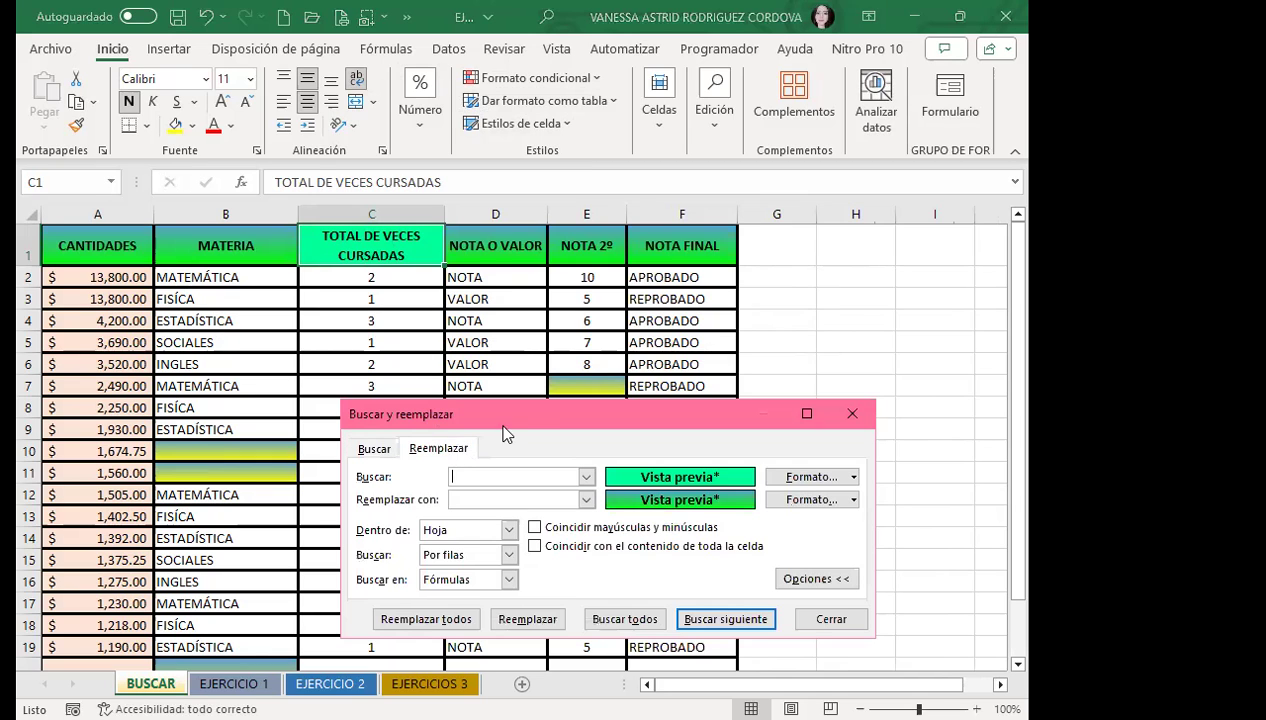
{"action": "left_click_drag", "start_coordinate": [526, 412], "coordinate": [566, 269]}
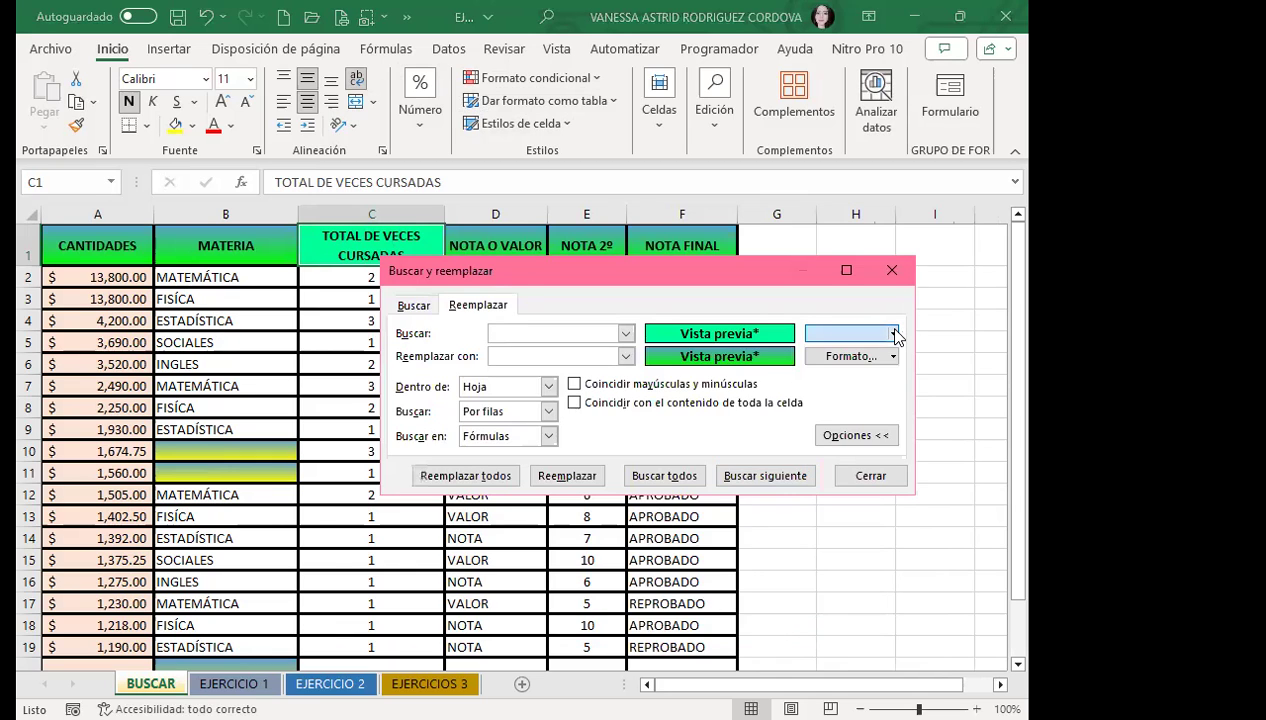
{"action": "left_click", "coordinate": [893, 333]}
{"action": "left_click", "coordinate": [857, 425]}
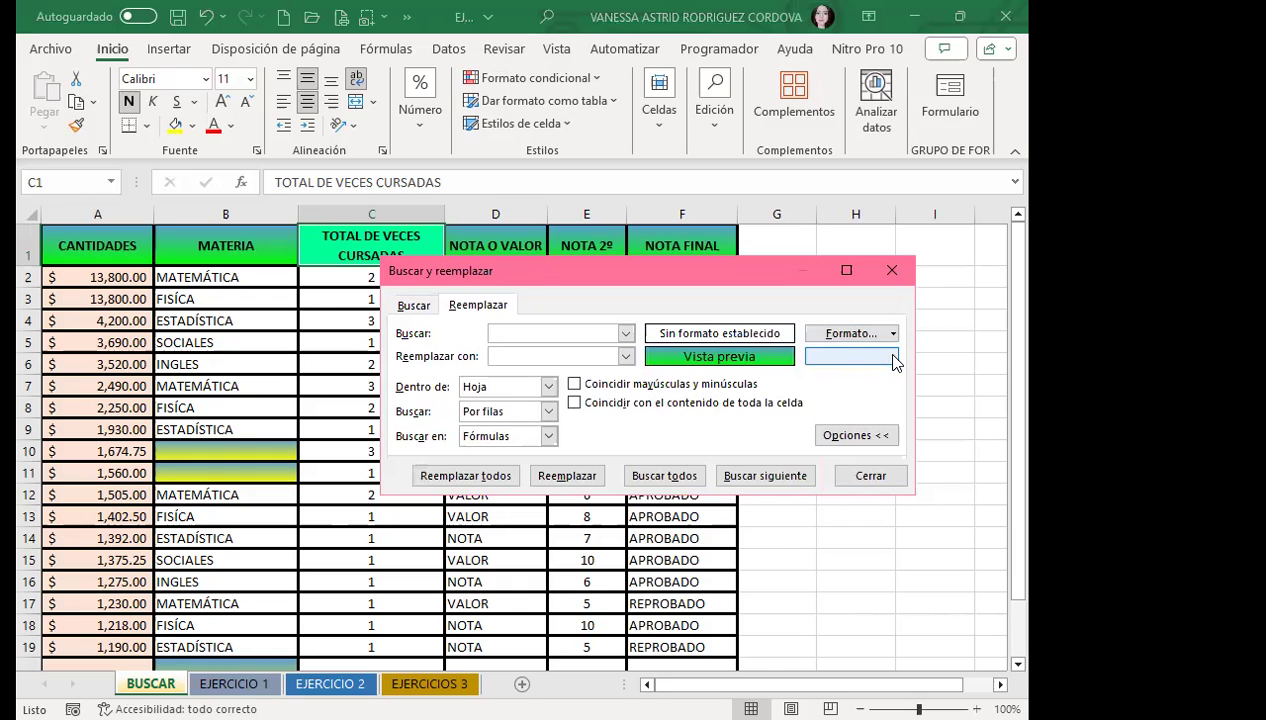
{"action": "left_click", "coordinate": [892, 356]}
{"action": "left_click", "coordinate": [857, 439]}
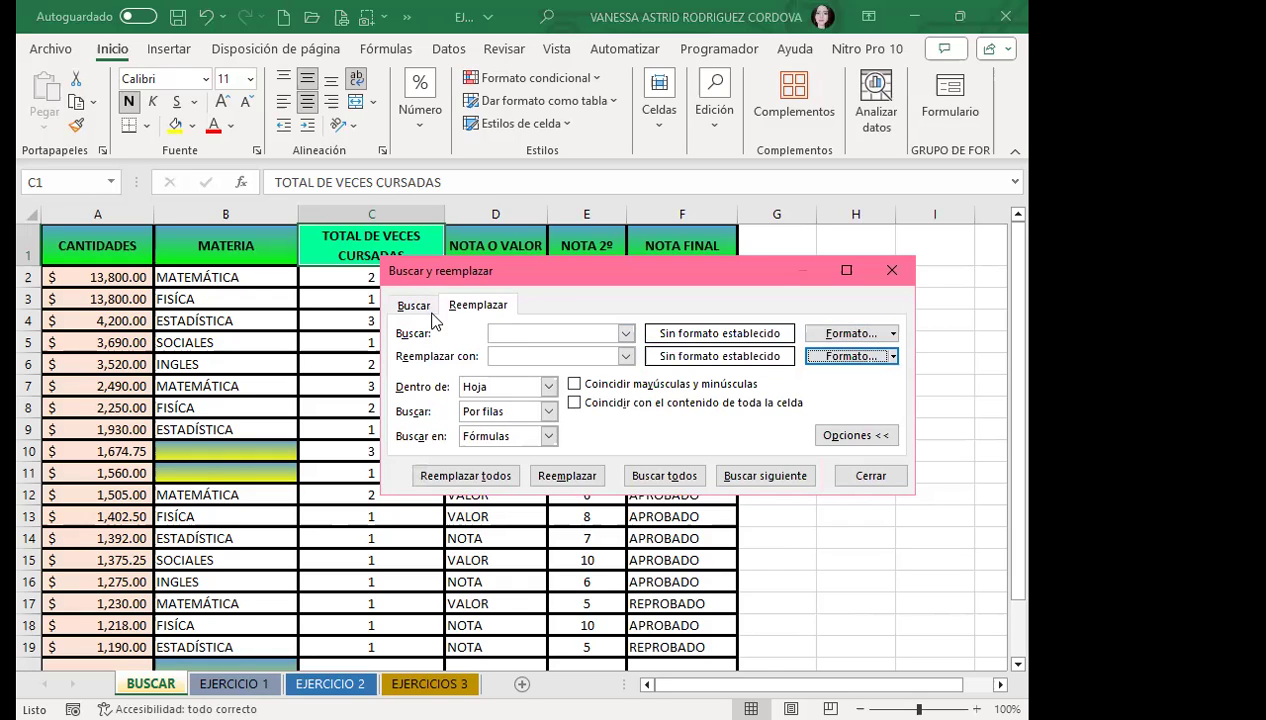
{"action": "left_click", "coordinate": [418, 308]}
Step: Set the search format by sampling cell A2
{"action": "left_click", "coordinate": [852, 333]}
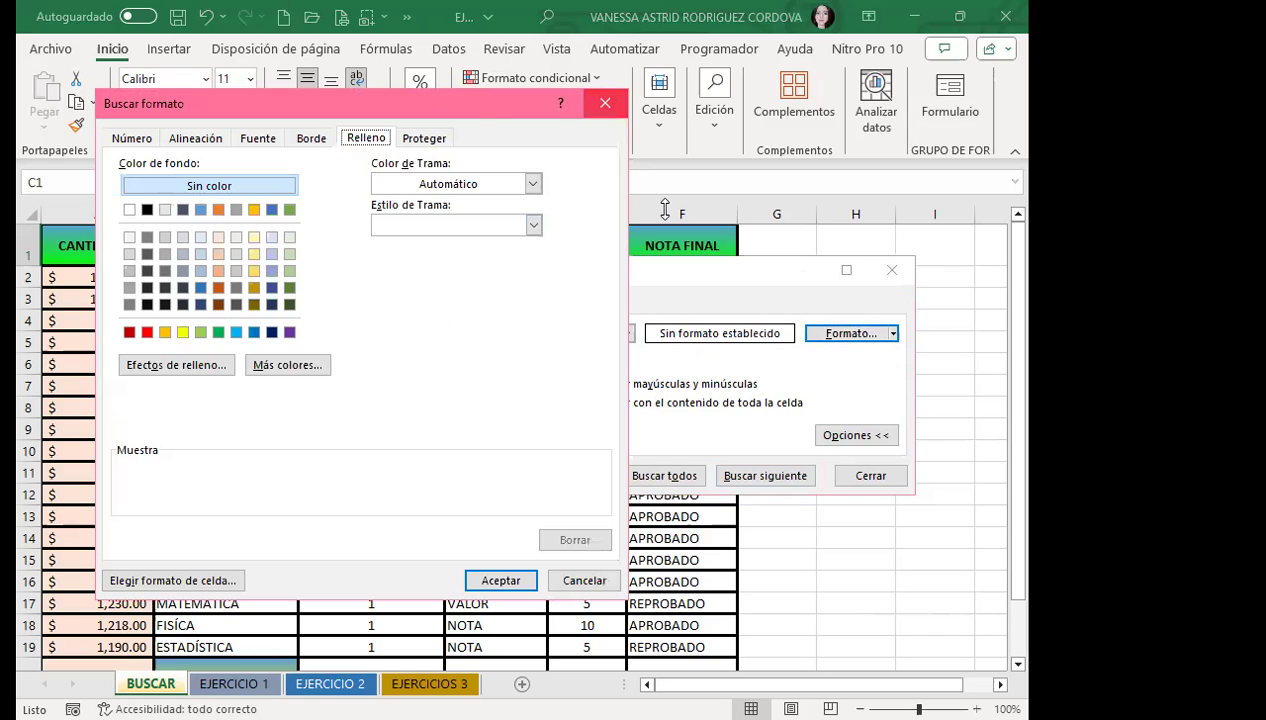
{"action": "left_click", "coordinate": [610, 106]}
{"action": "left_click", "coordinate": [895, 336]}
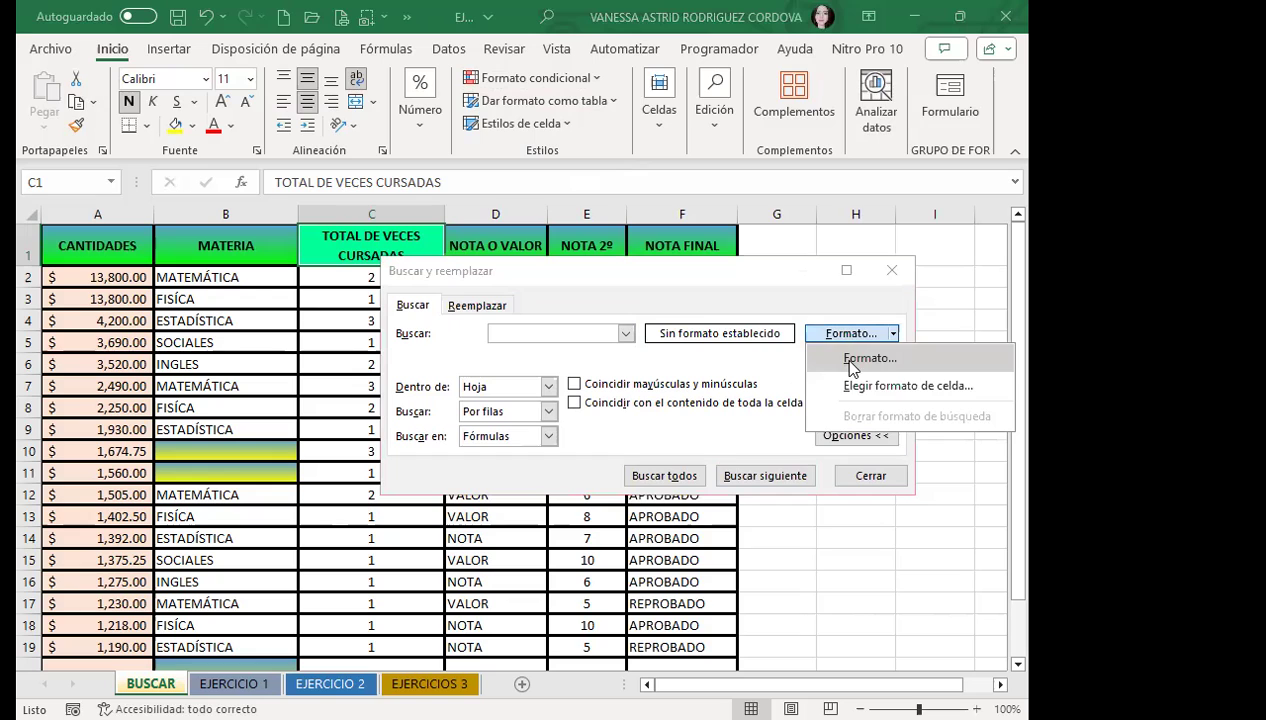
{"action": "left_click", "coordinate": [852, 387]}
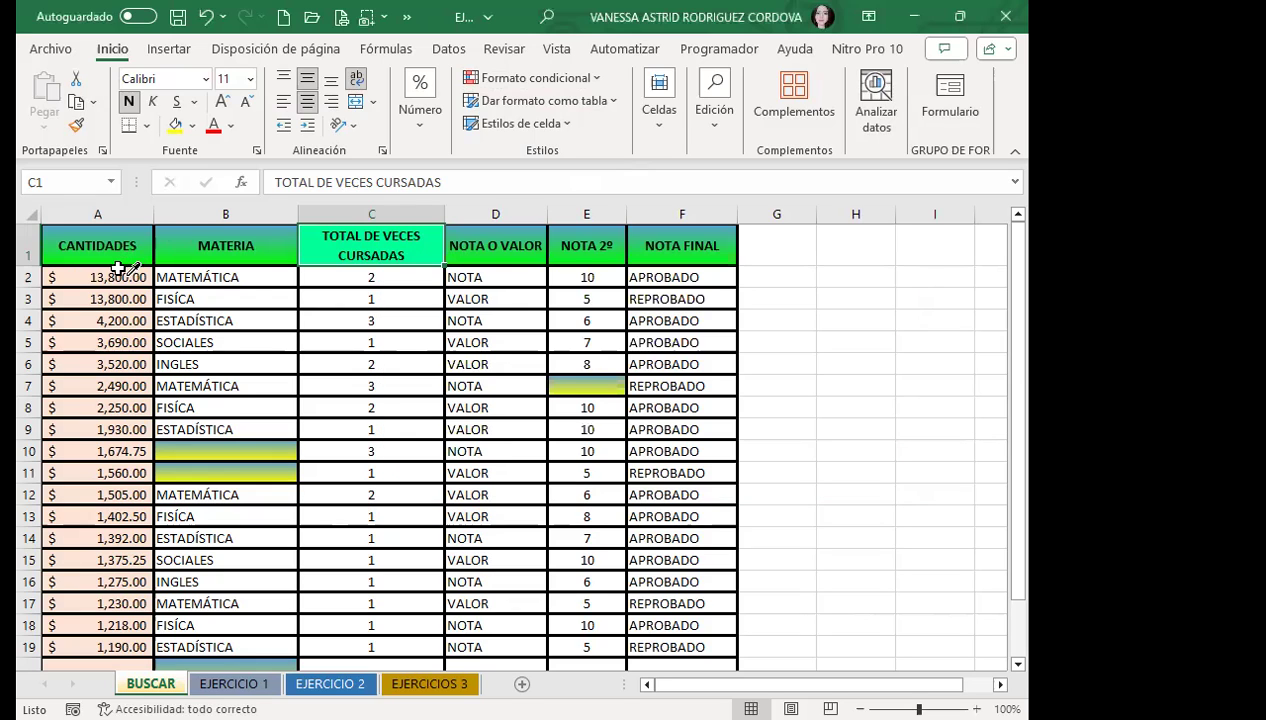
{"action": "left_click", "coordinate": [107, 276]}
Step: In the replacement format's fill settings, try a pink pattern colour
{"action": "left_click", "coordinate": [474, 305]}
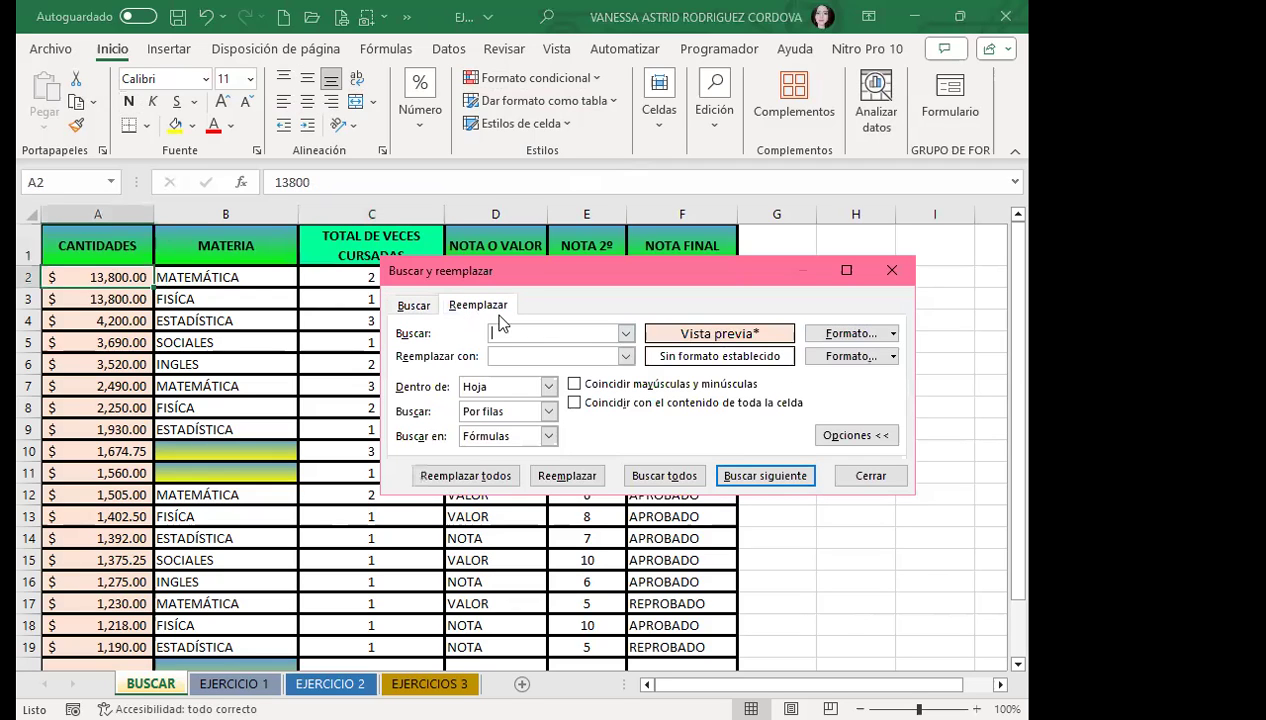
{"action": "left_click", "coordinate": [893, 356]}
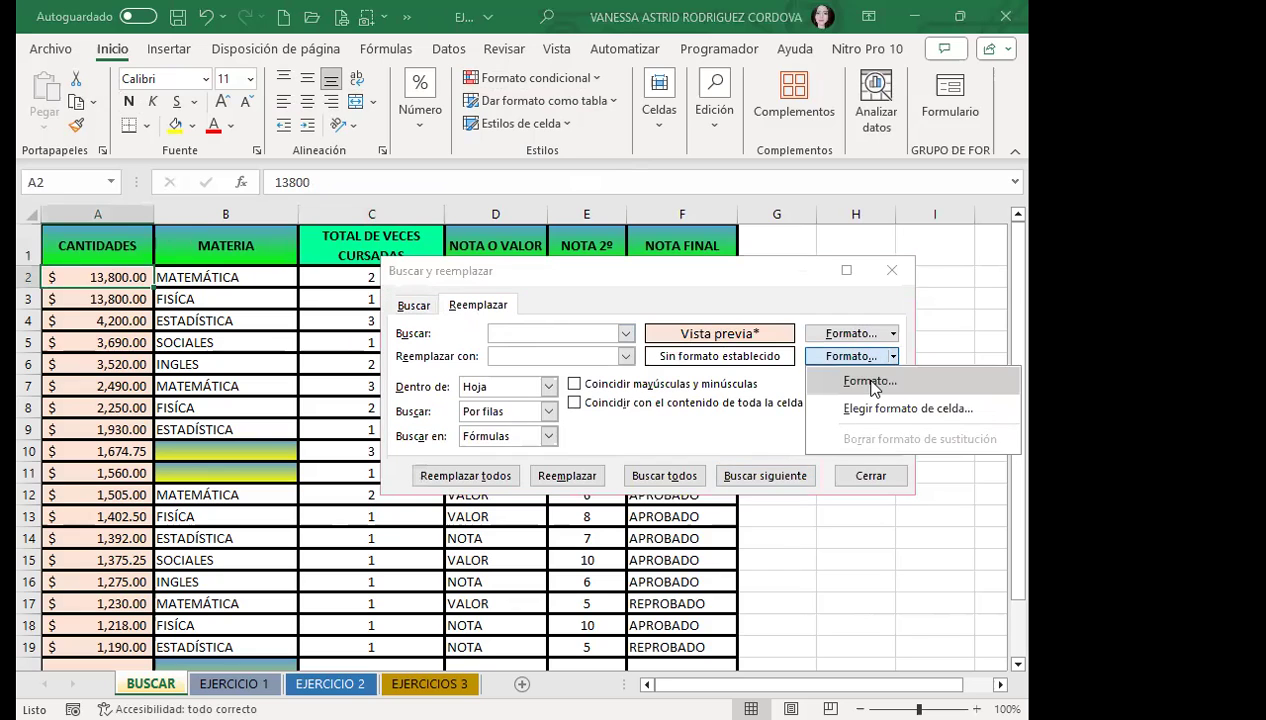
{"action": "left_click", "coordinate": [876, 384]}
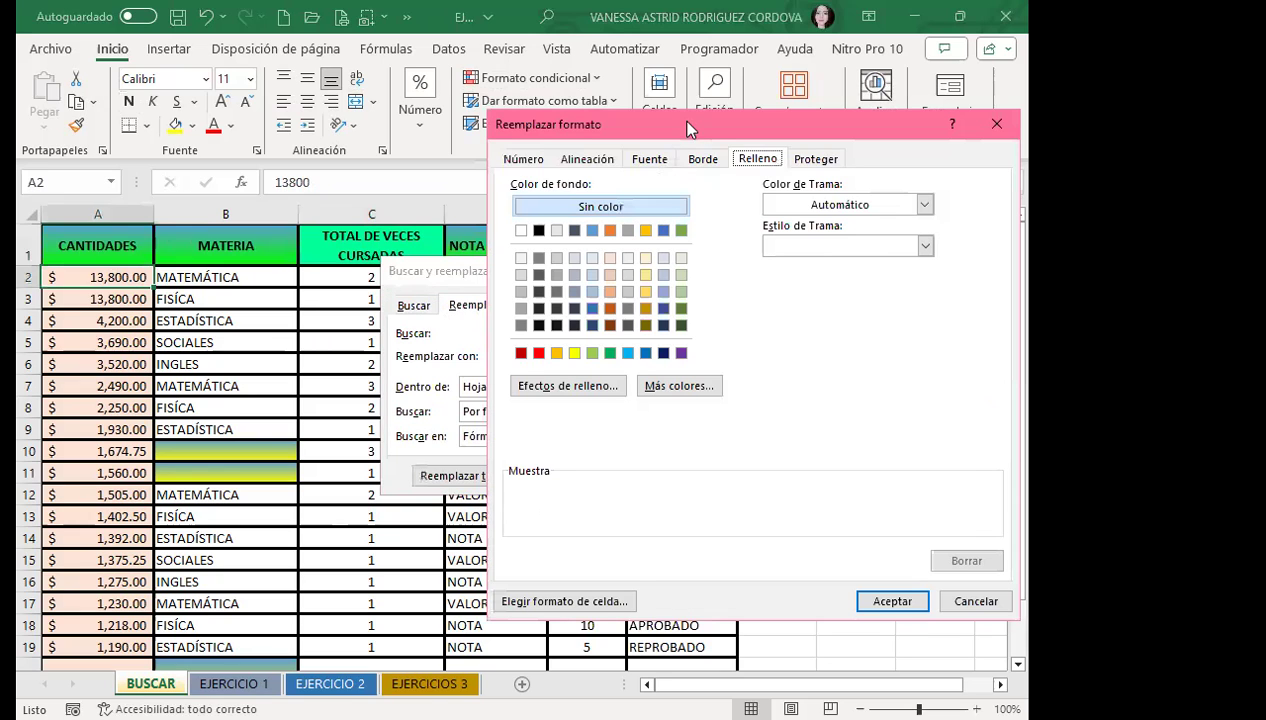
{"action": "left_click_drag", "start_coordinate": [687, 128], "coordinate": [521, 122]}
{"action": "left_click", "coordinate": [758, 200]}
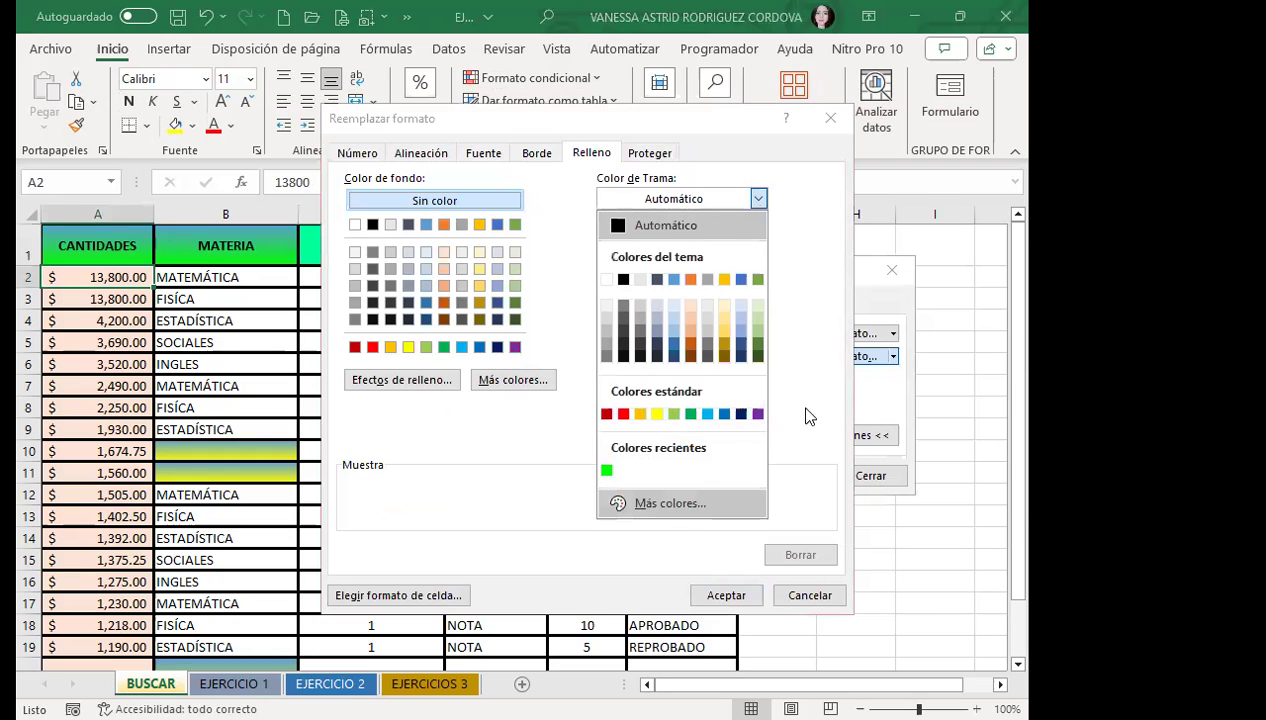
{"action": "left_click", "coordinate": [670, 503]}
{"action": "left_click", "coordinate": [817, 376]}
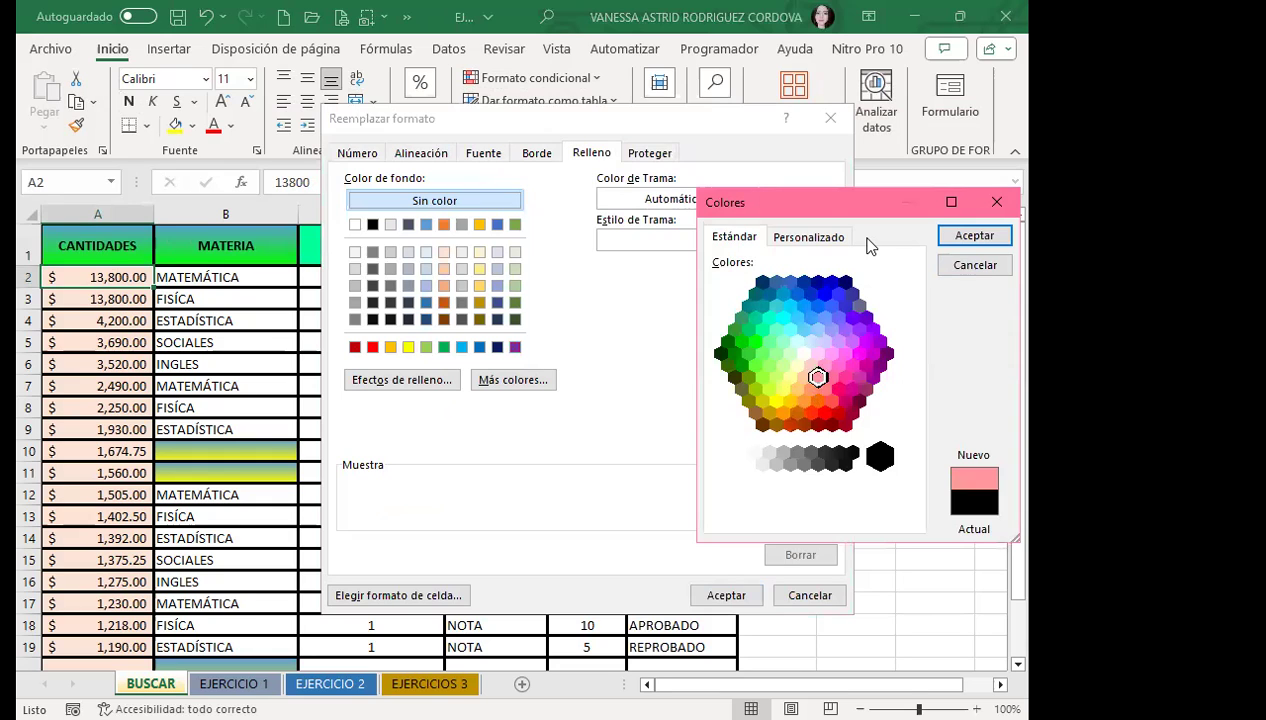
{"action": "key", "text": "Return"}
Step: Set the replacement pattern to thin vertical stripes in green
{"action": "left_click", "coordinate": [704, 242]}
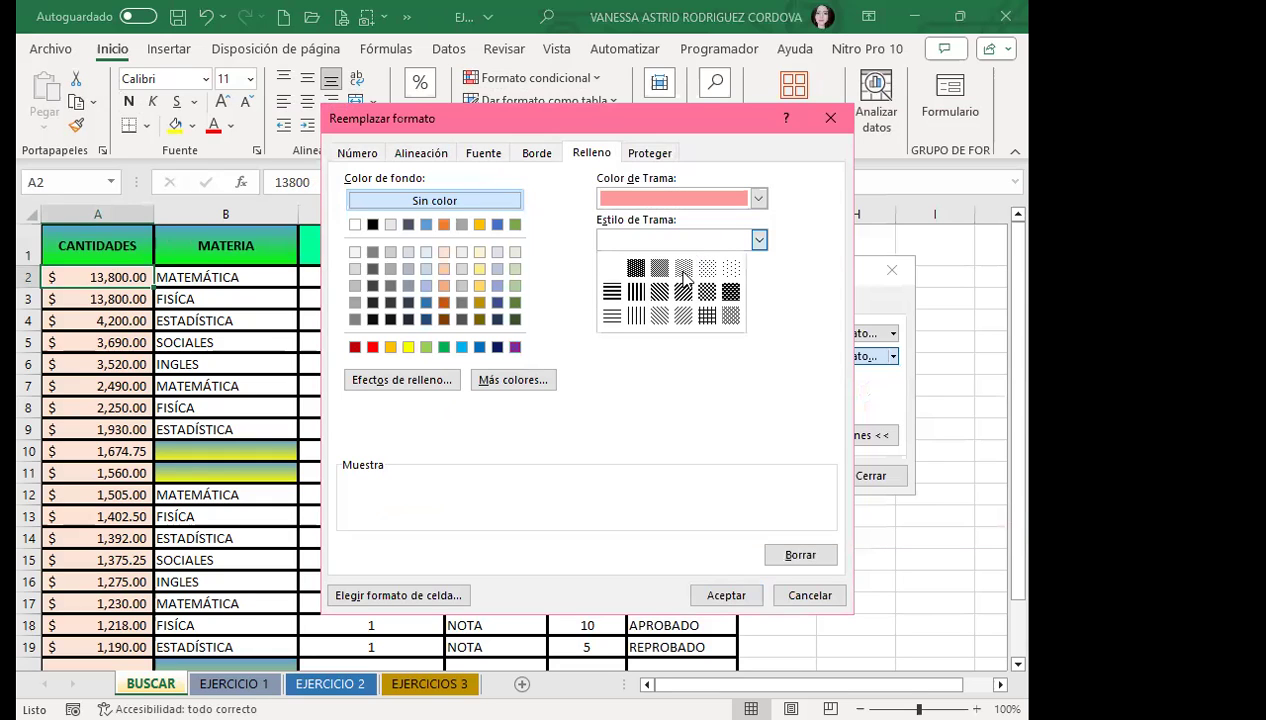
{"action": "left_click", "coordinate": [636, 316]}
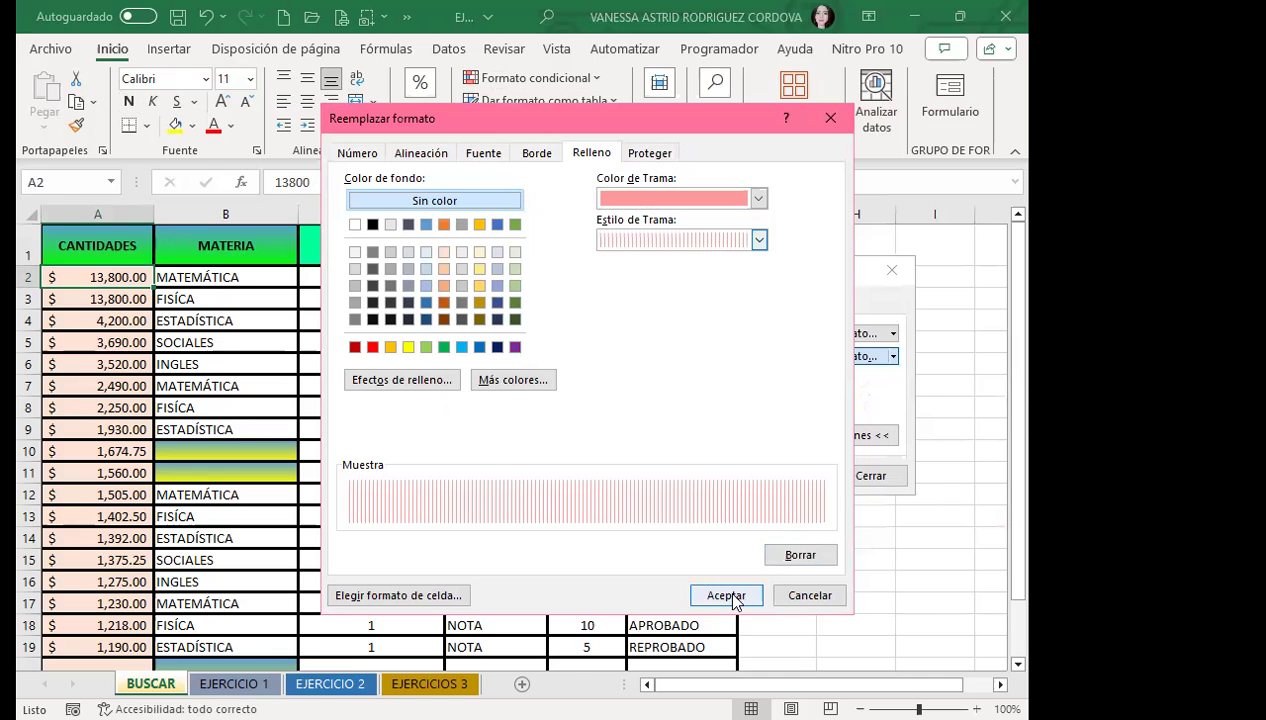
{"action": "left_click", "coordinate": [759, 241]}
{"action": "left_click", "coordinate": [746, 207]}
{"action": "left_click", "coordinate": [757, 198]}
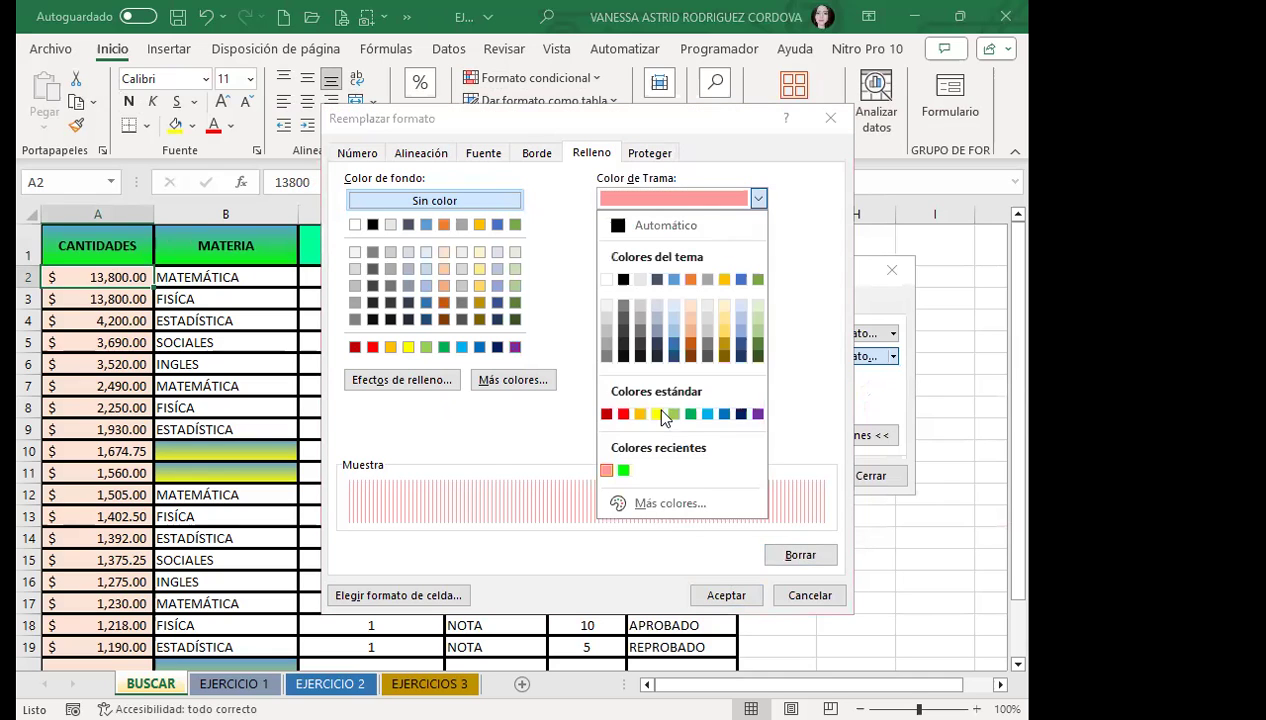
{"action": "left_click", "coordinate": [667, 416]}
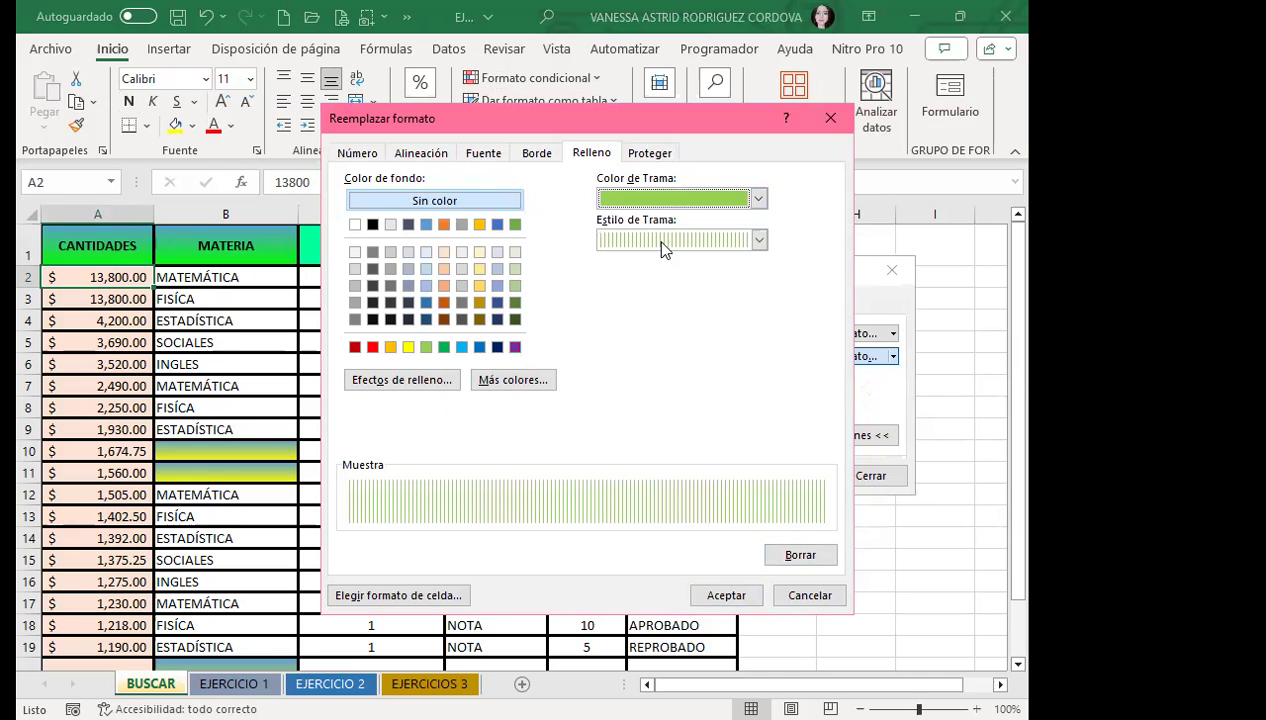
{"action": "left_click", "coordinate": [724, 594]}
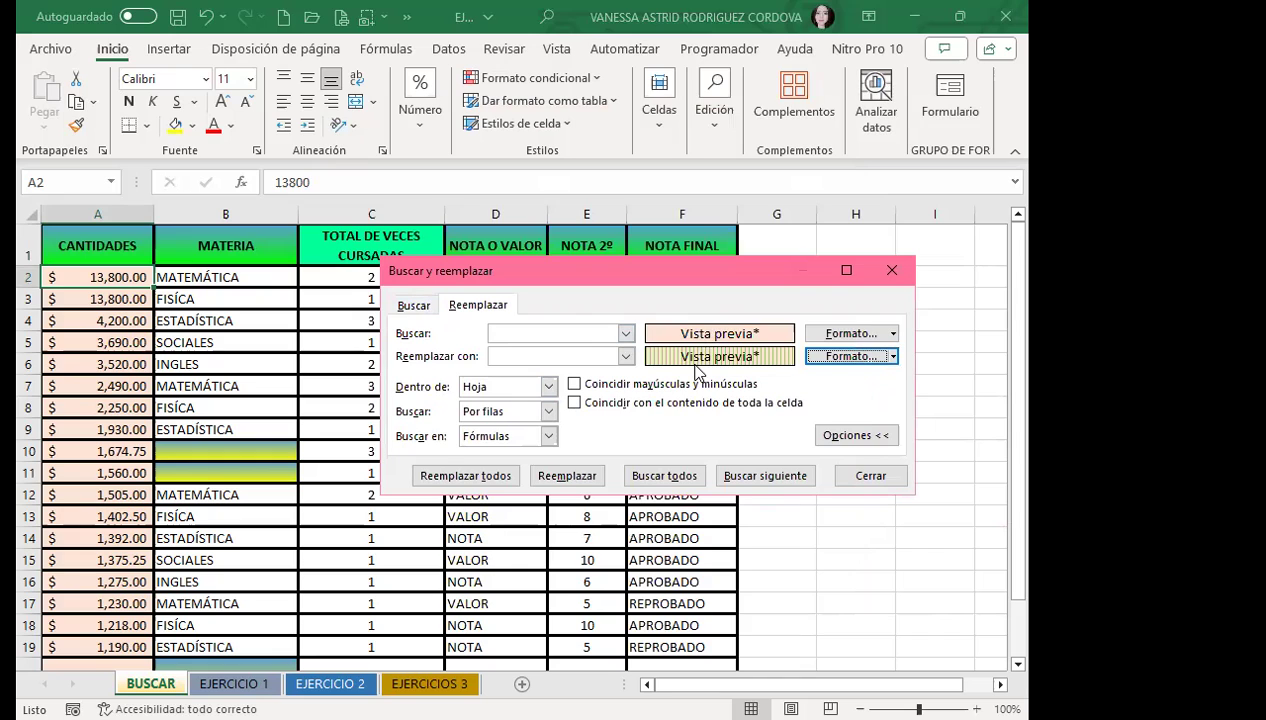
Step: Replace all 19 peach-filled cells, clear the search format, and close the dialog
{"action": "left_click", "coordinate": [465, 482]}
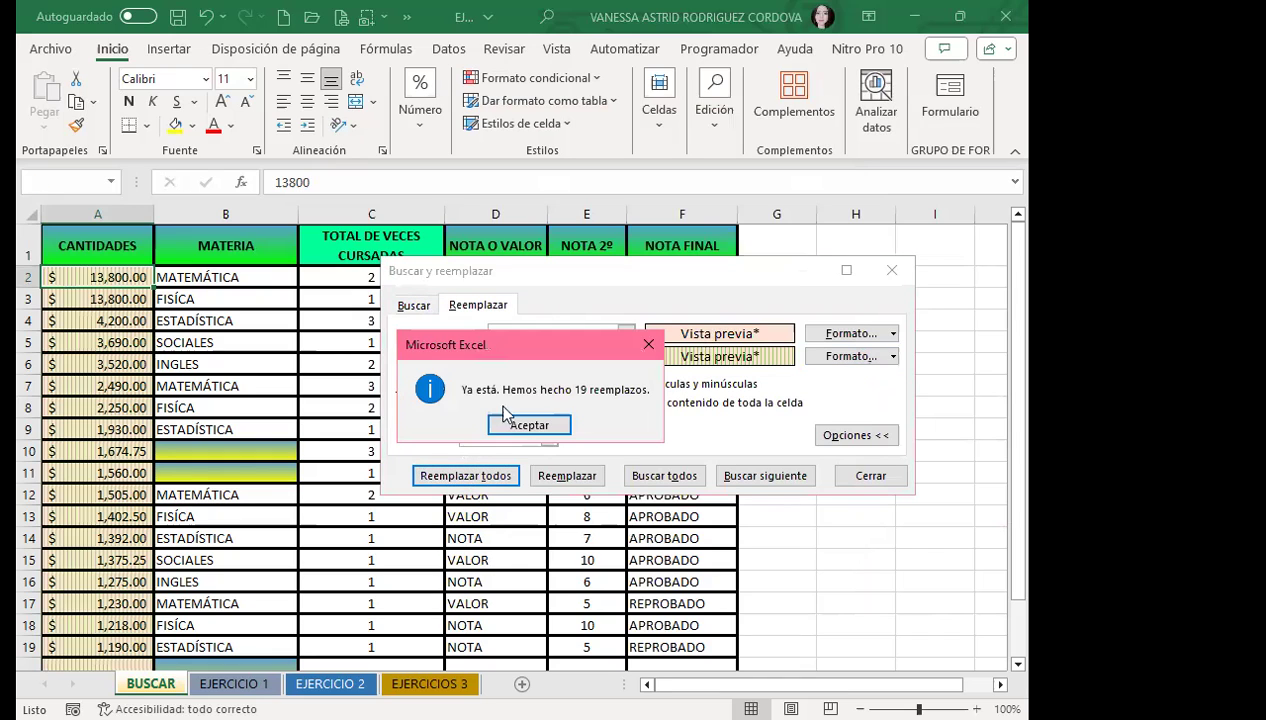
{"action": "left_click", "coordinate": [512, 428]}
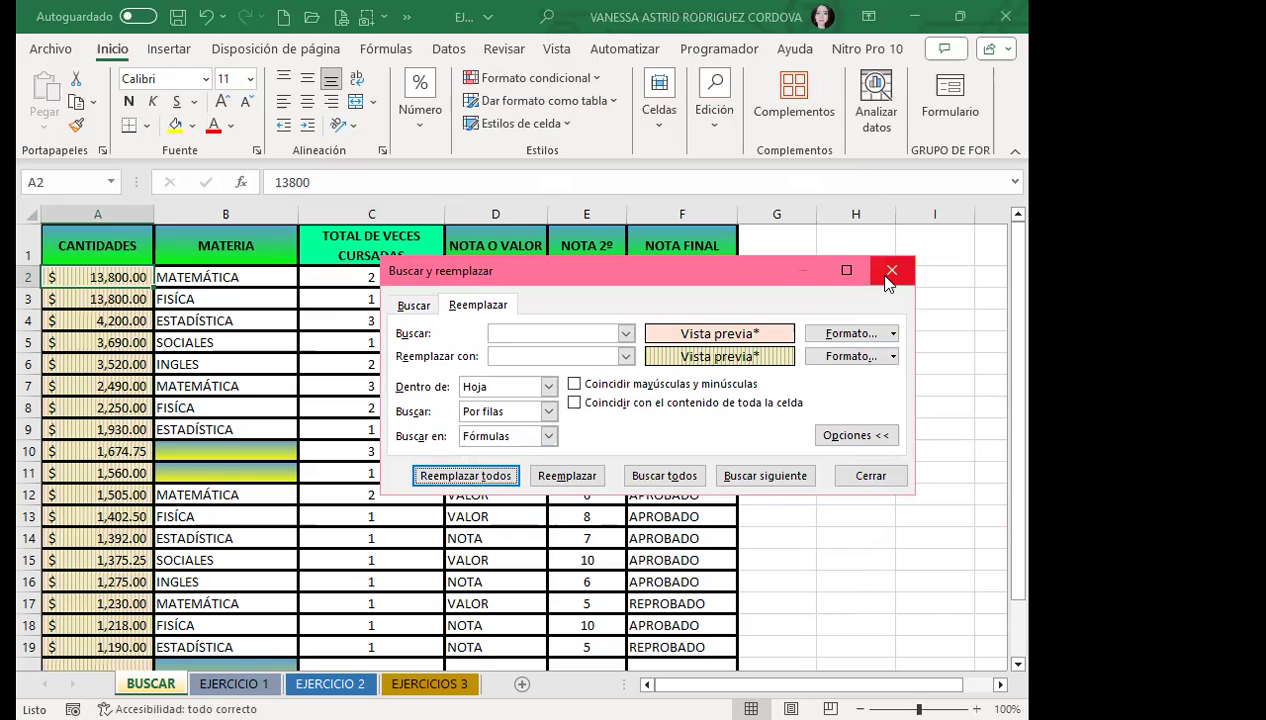
{"action": "left_click", "coordinate": [893, 333]}
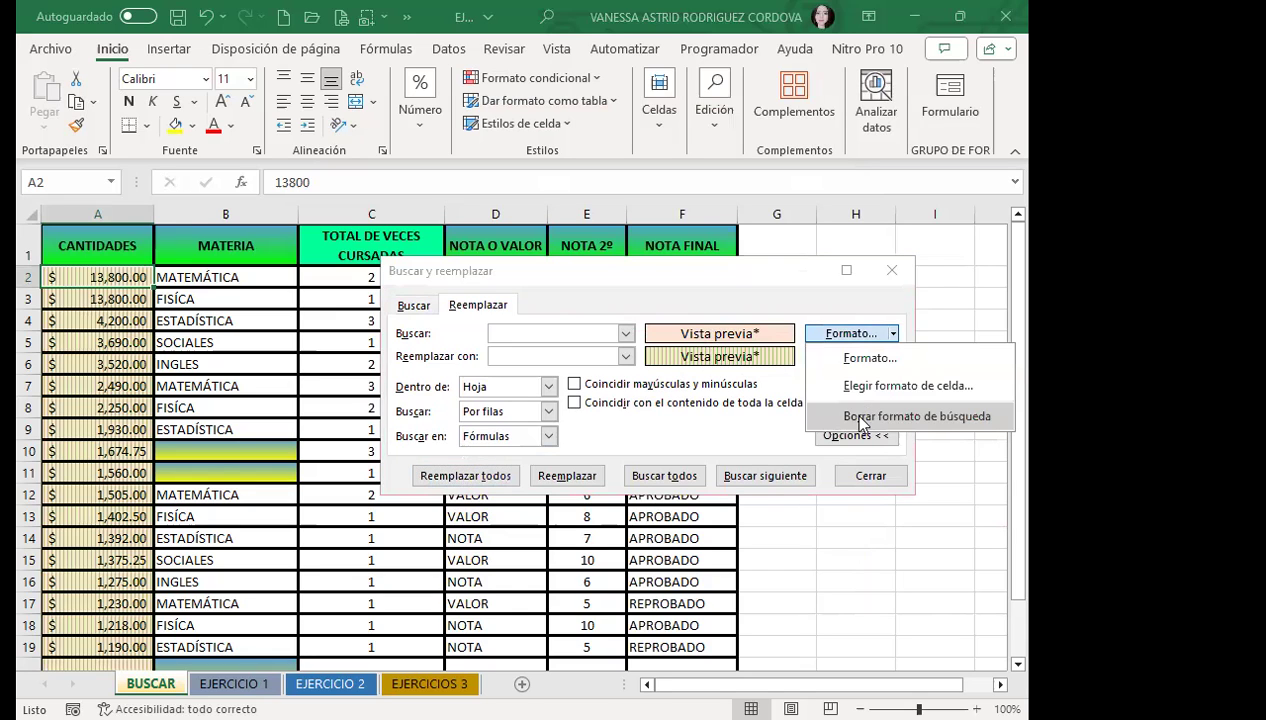
{"action": "left_click", "coordinate": [852, 416]}
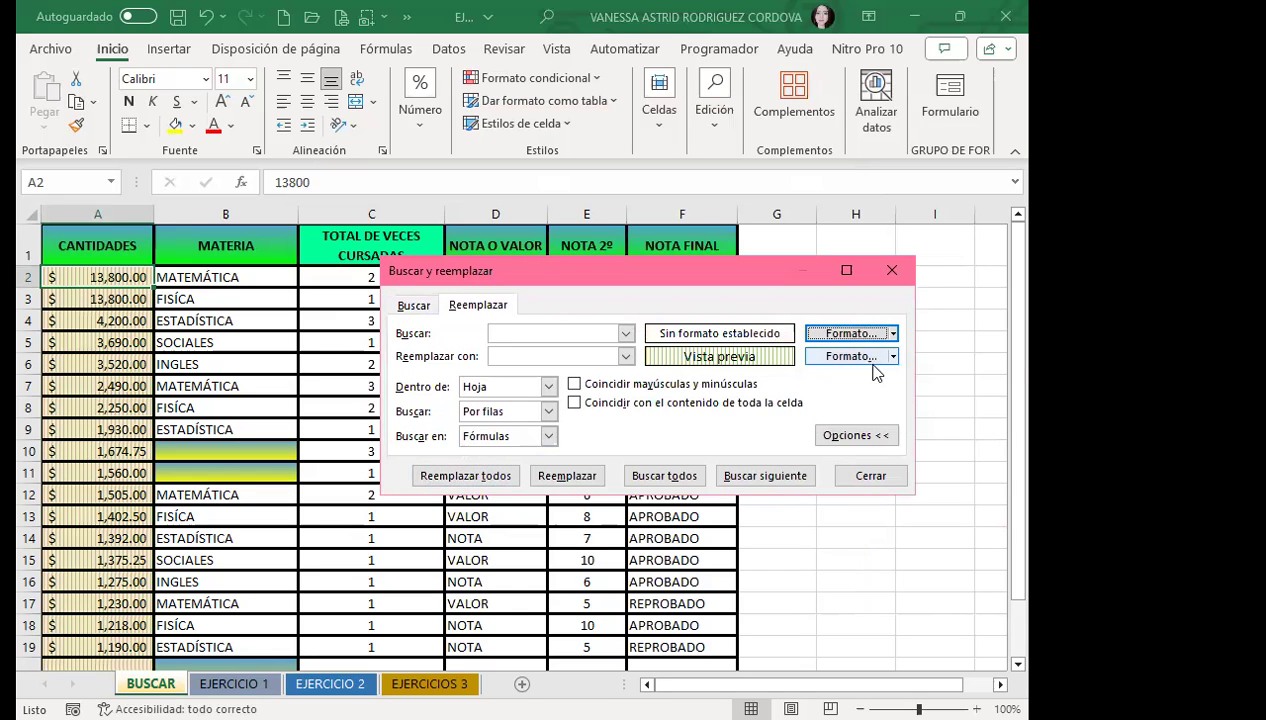
{"action": "left_click", "coordinate": [893, 357]}
{"action": "left_click", "coordinate": [413, 305]}
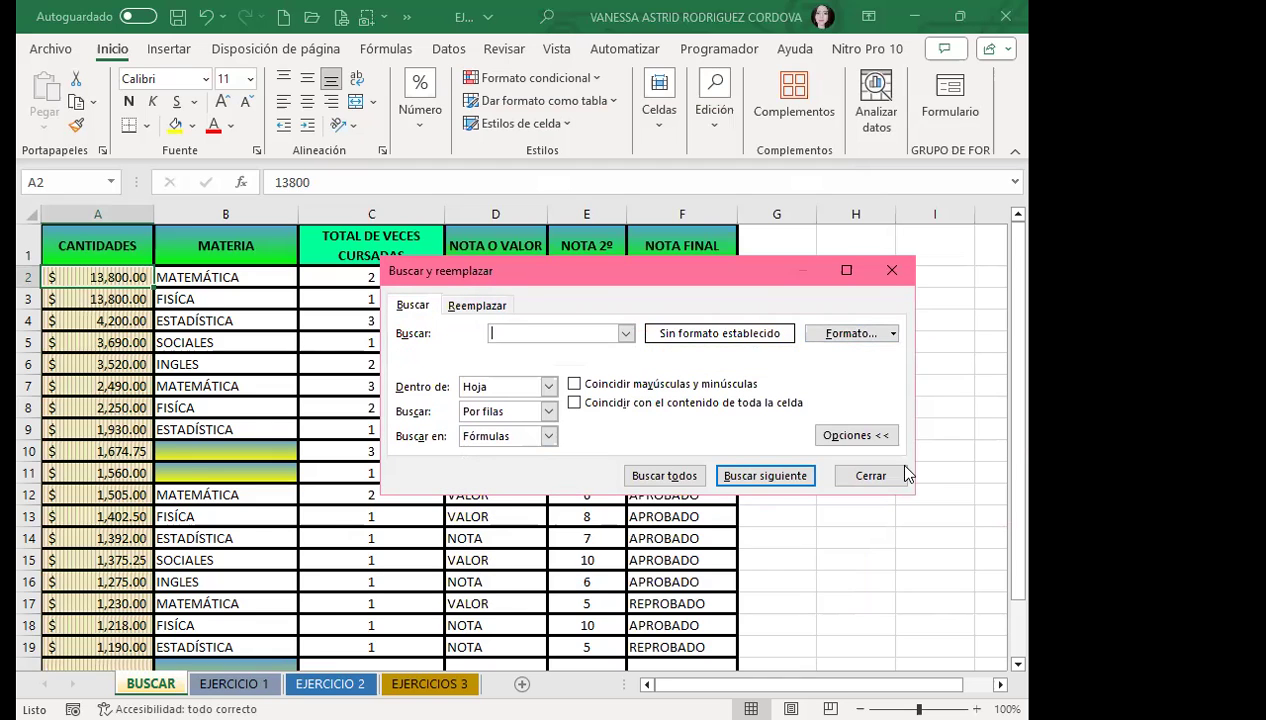
{"action": "left_click", "coordinate": [855, 474]}
Step: Inspect cells A5 and A8 and scroll through the CANTIDADES column to check the striped fill
{"action": "left_click", "coordinate": [108, 335]}
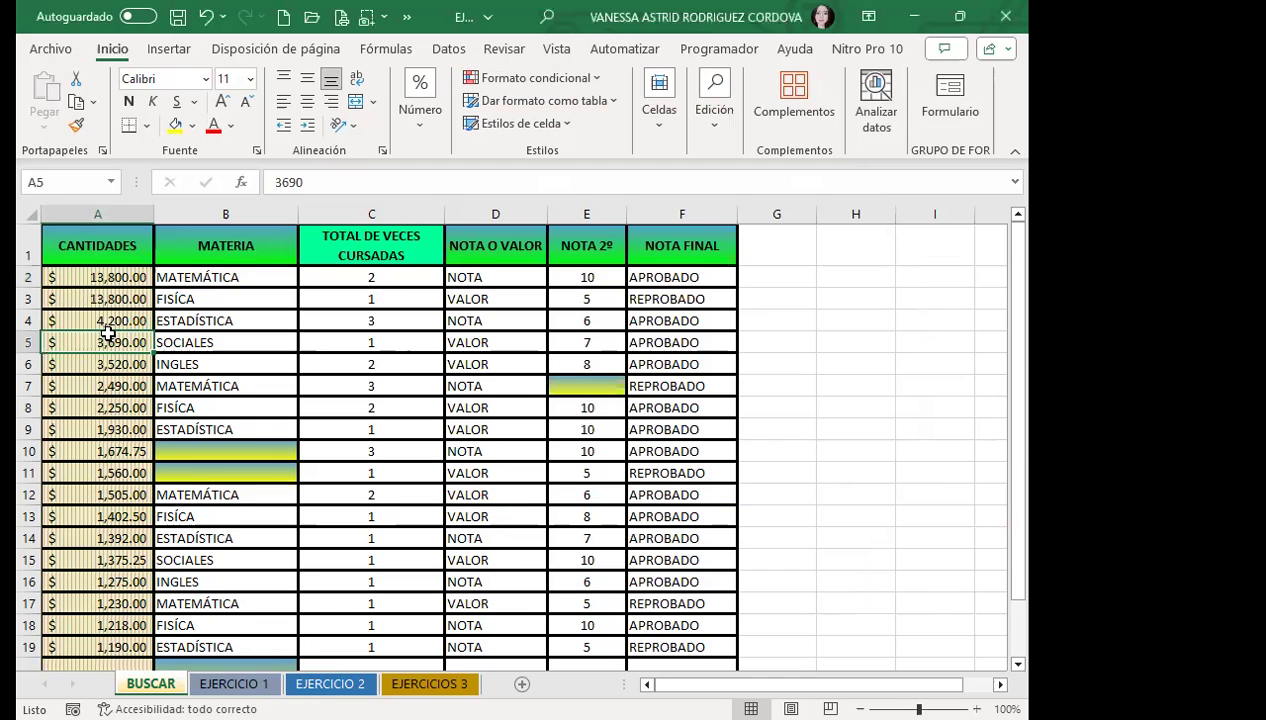
{"action": "scroll", "coordinate": [80, 470], "scroll_direction": "down", "scroll_amount": 2}
{"action": "scroll", "coordinate": [65, 480], "scroll_direction": "down", "scroll_amount": 3}
{"action": "scroll", "coordinate": [65, 480], "scroll_direction": "up", "scroll_amount": 3}
{"action": "scroll", "coordinate": [78, 469], "scroll_direction": "up", "scroll_amount": 2}
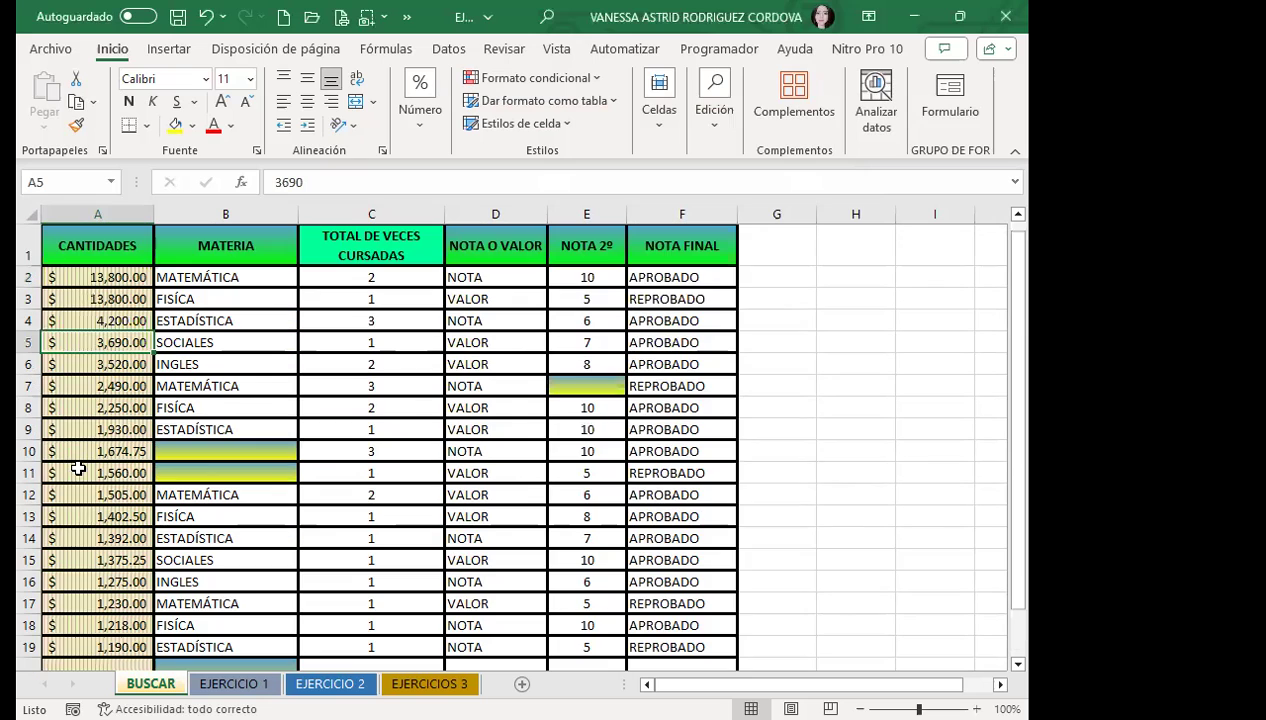
{"action": "left_click", "coordinate": [88, 408]}
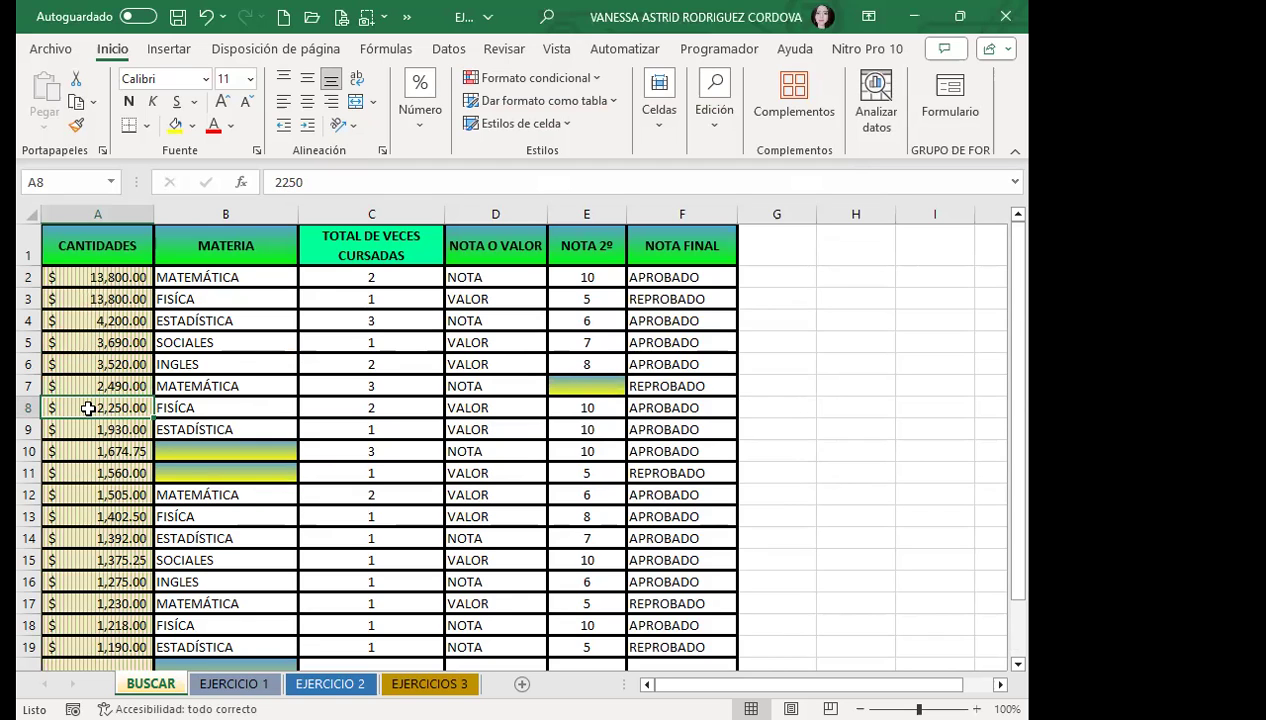
{"action": "scroll", "coordinate": [89, 400], "scroll_direction": "down", "scroll_amount": 1}
{"action": "scroll", "coordinate": [95, 450], "scroll_direction": "down", "scroll_amount": 2}
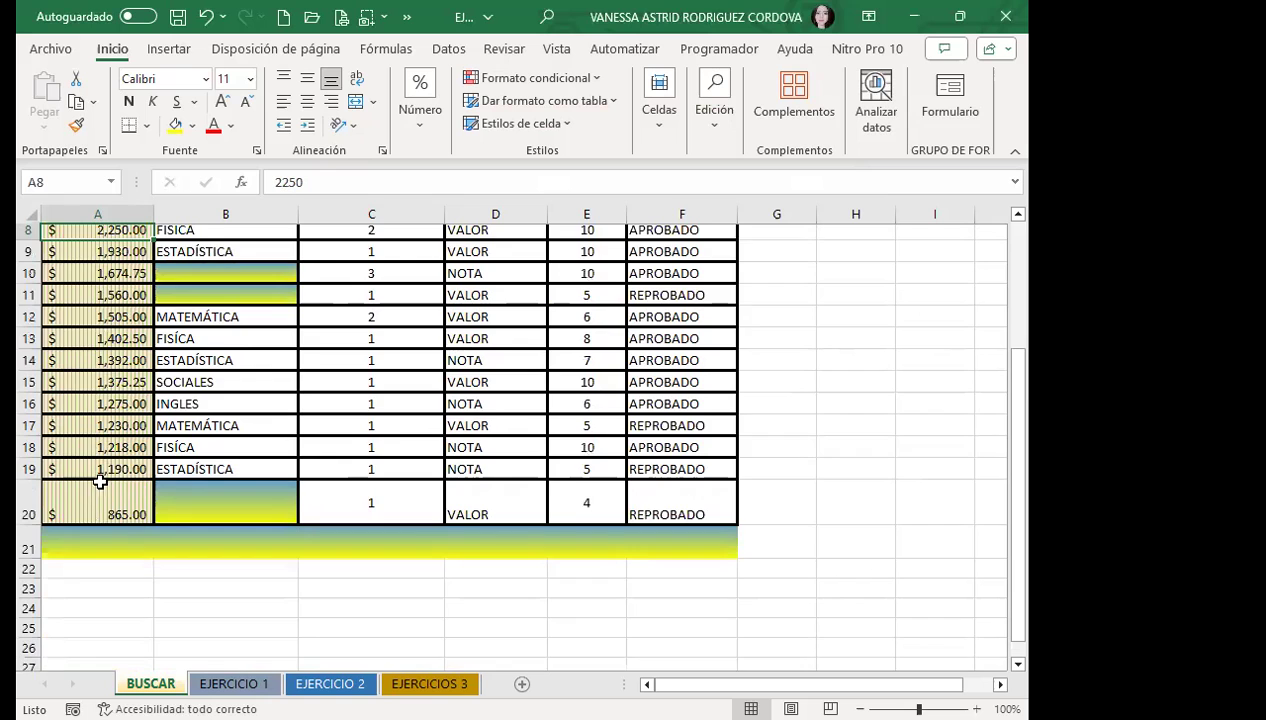
{"action": "scroll", "coordinate": [100, 450], "scroll_direction": "up", "scroll_amount": 2}
{"action": "scroll", "coordinate": [100, 418], "scroll_direction": "up", "scroll_amount": 1}
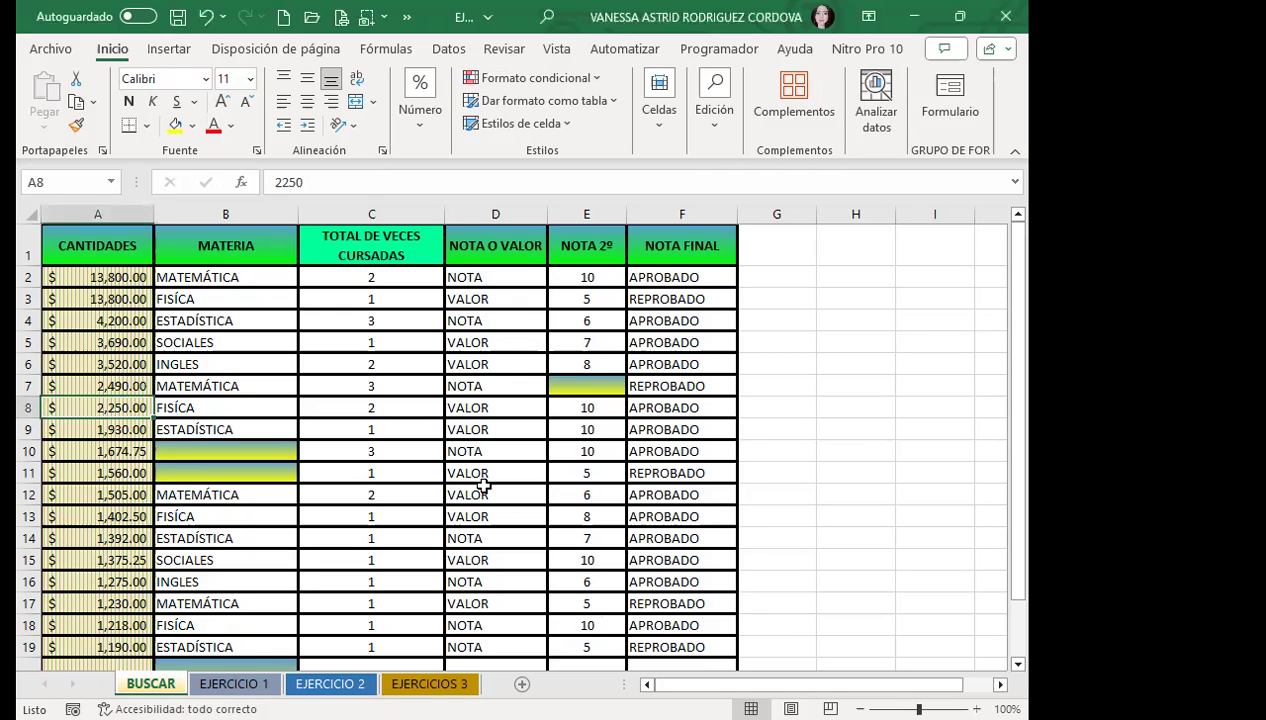
Step: Search for APROBADO and list all matching cells
{"action": "key", "text": "ctrl+b"}
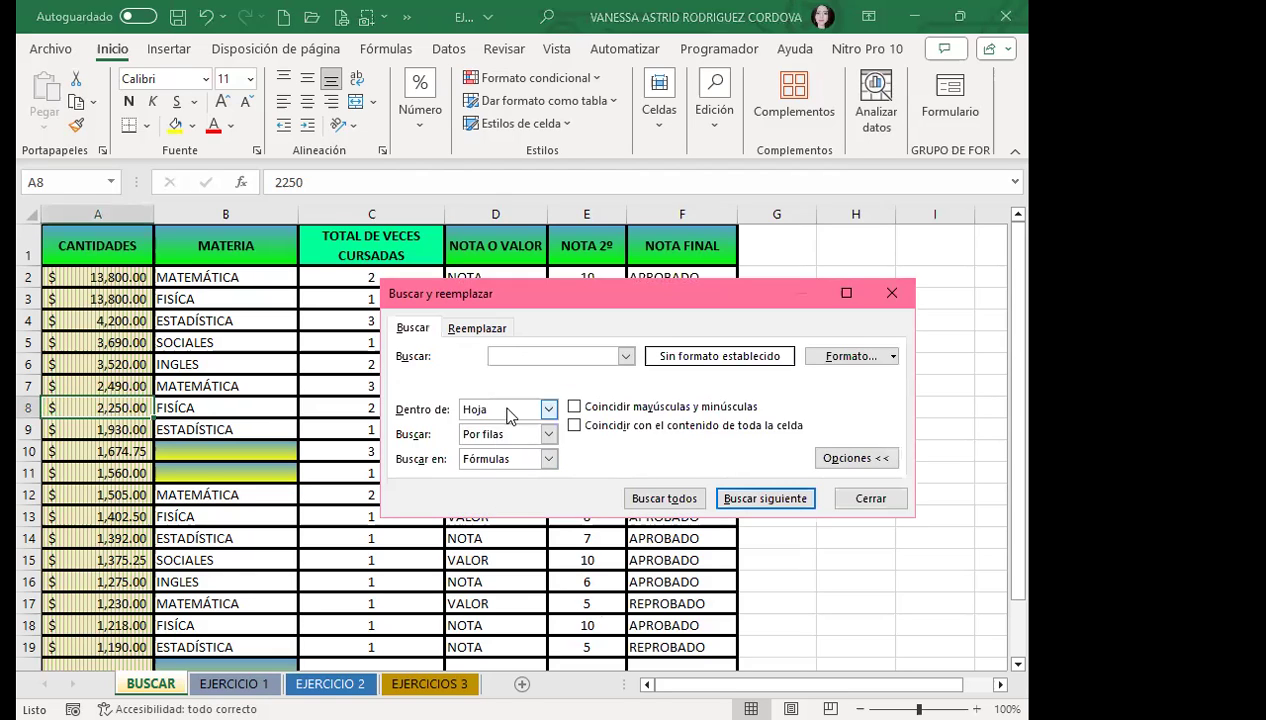
{"action": "type", "text": "aprobado"}
{"action": "key", "text": "BackSpace"}
{"action": "key", "text": "BackSpace"}
{"action": "key", "text": "BackSpace"}
{"action": "key", "text": "BackSpace"}
{"action": "key", "text": "BackSpace"}
{"action": "type", "text": "APROBADO"}
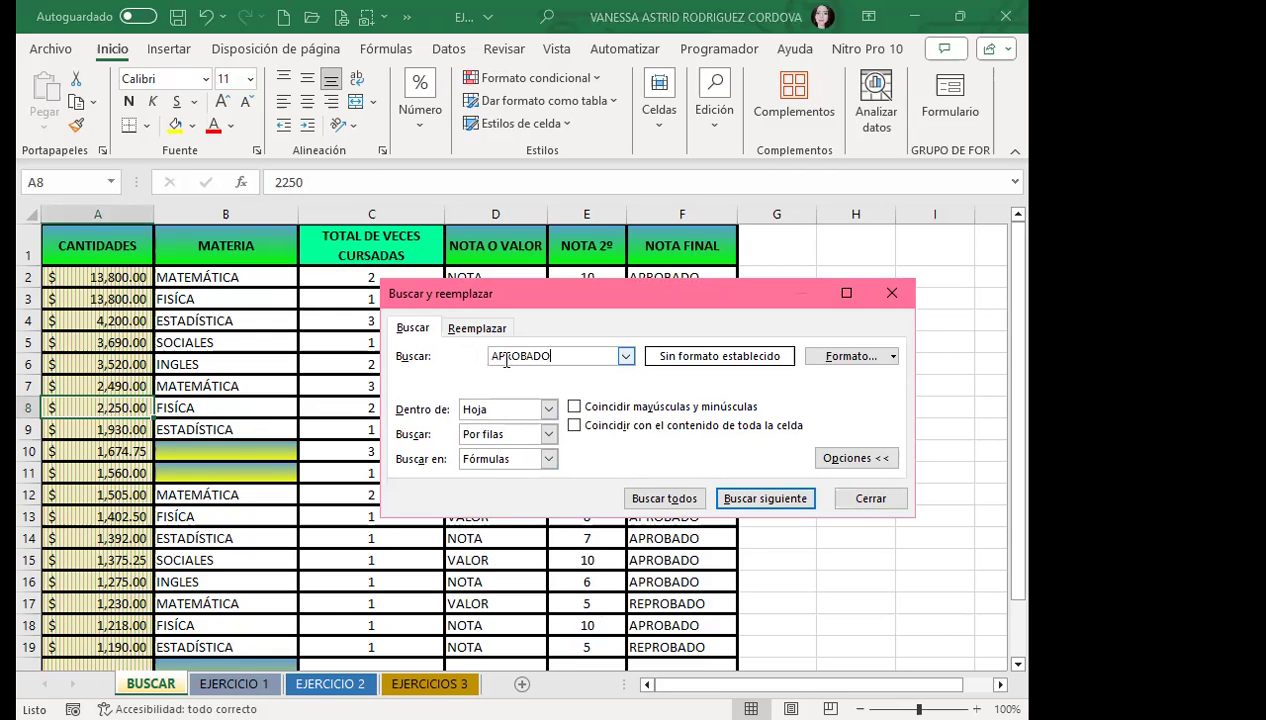
{"action": "key", "text": "Return"}
{"action": "left_click", "coordinate": [664, 368]}
Step: Enlarge the results list, select all 19 matches, then close the dialog and select F2
{"action": "left_click_drag", "start_coordinate": [575, 316], "coordinate": [415, 102]}
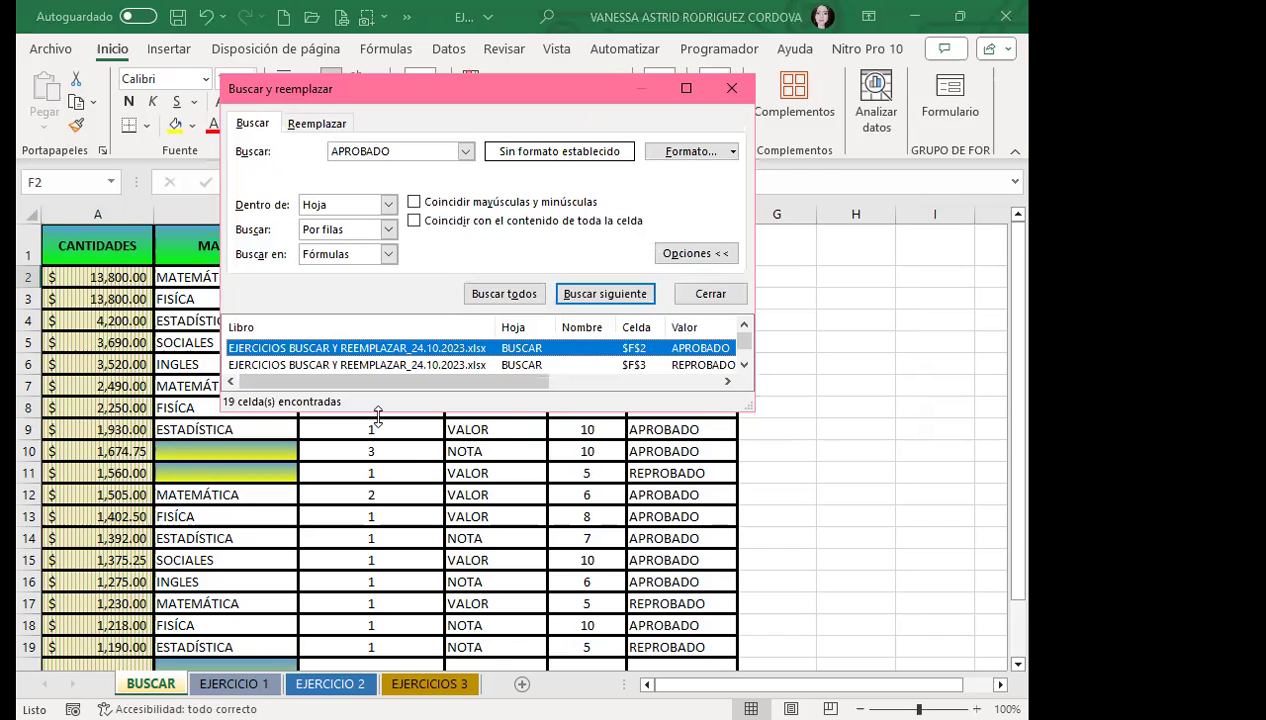
{"action": "left_click_drag", "start_coordinate": [378, 412], "coordinate": [378, 618]}
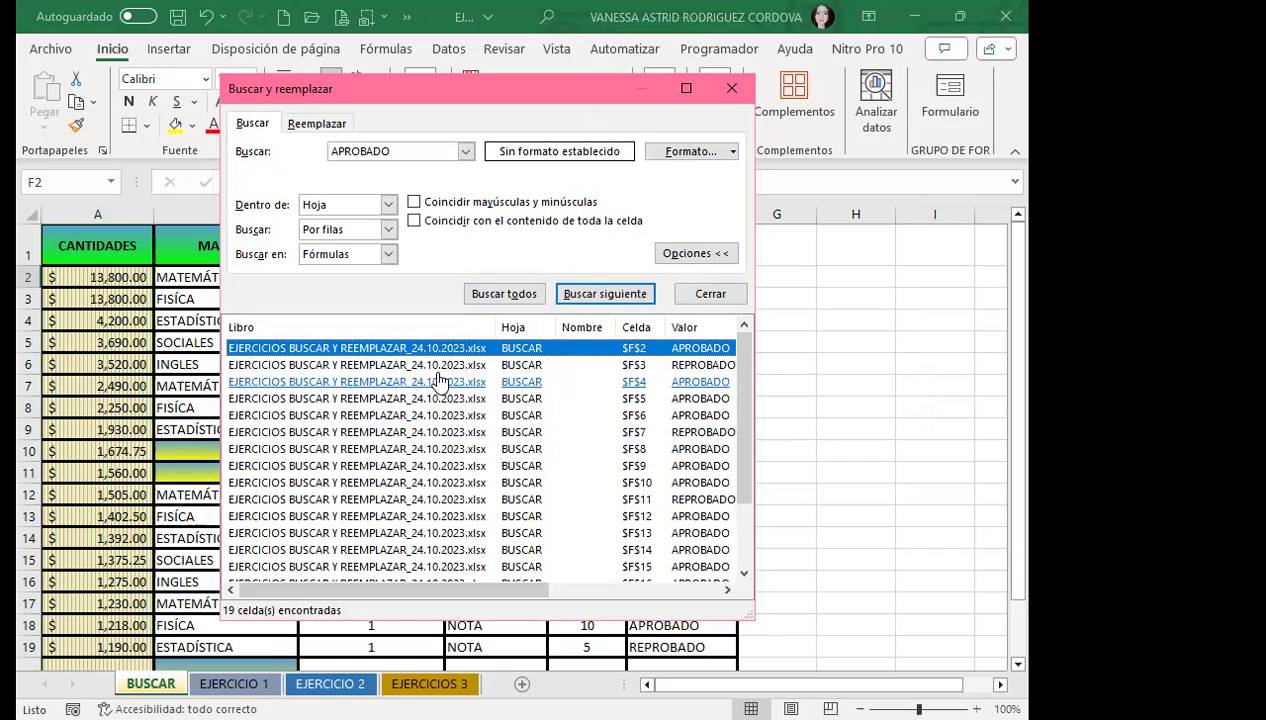
{"action": "key", "text": "ctrl+a"}
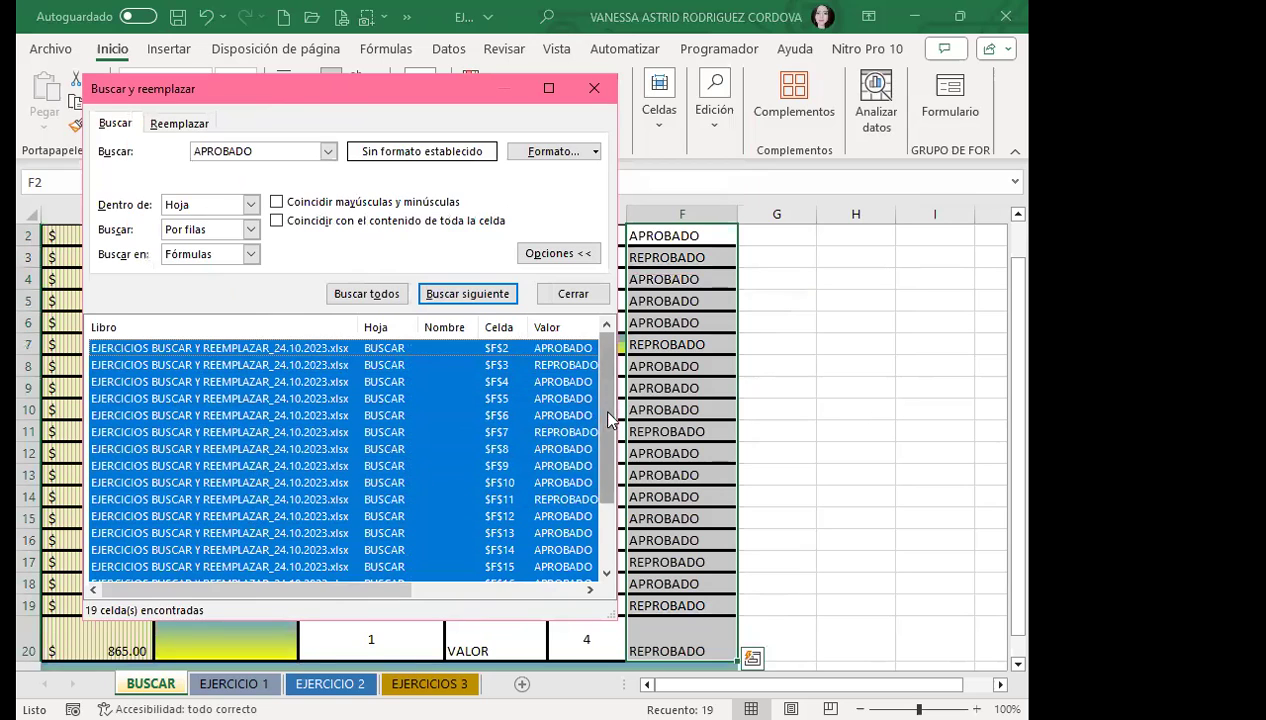
{"action": "left_click_drag", "start_coordinate": [606, 450], "coordinate": [615, 516]}
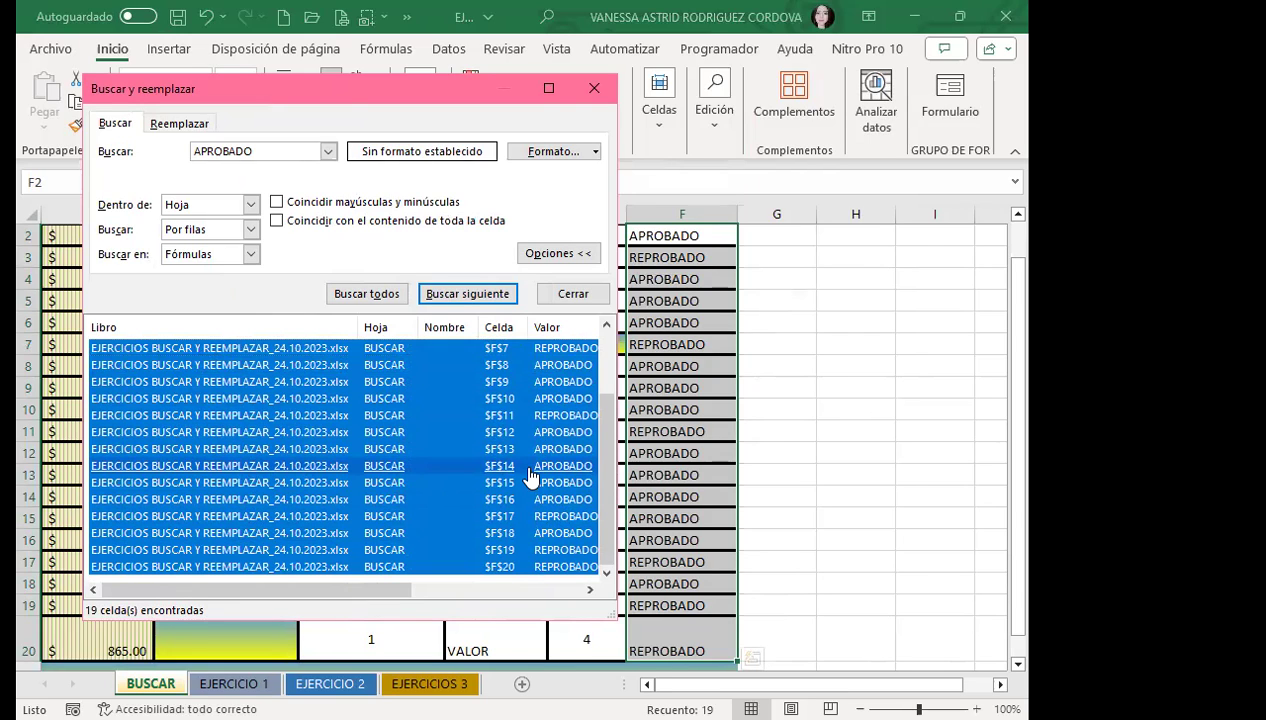
{"action": "scroll", "coordinate": [653, 380], "scroll_direction": "up", "scroll_amount": 1}
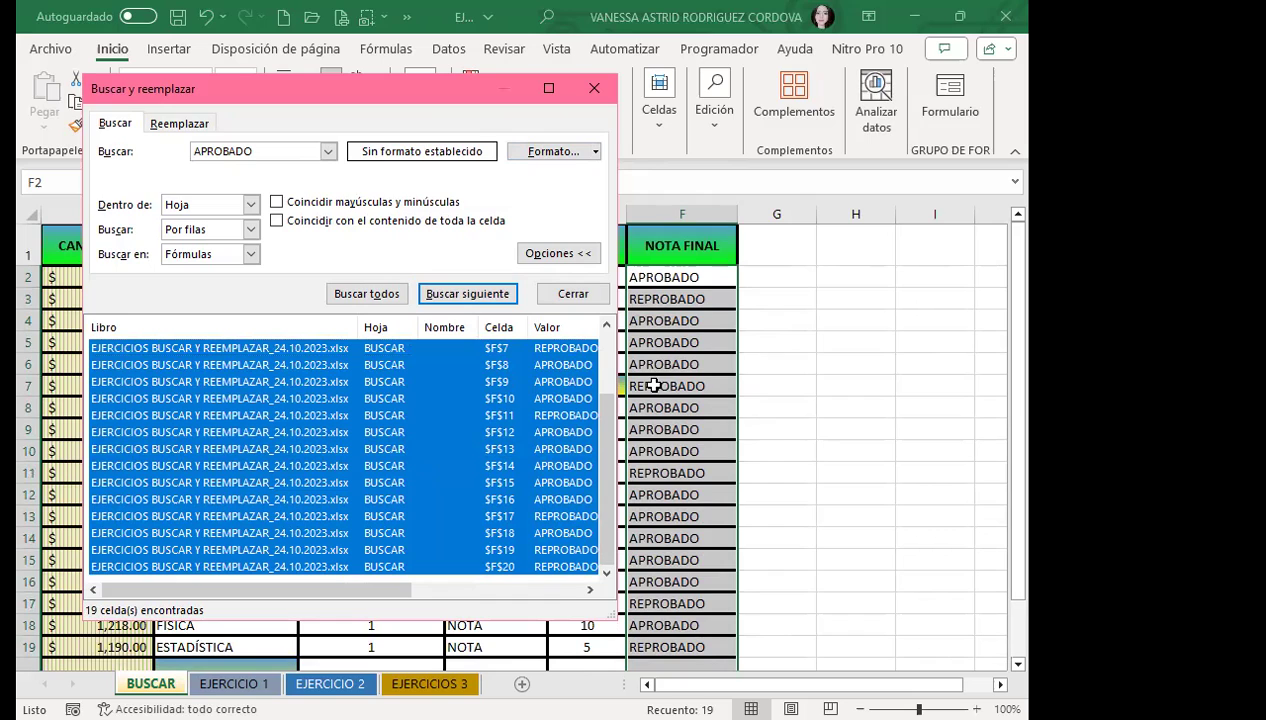
{"action": "left_click", "coordinate": [594, 90]}
{"action": "left_click", "coordinate": [665, 280]}
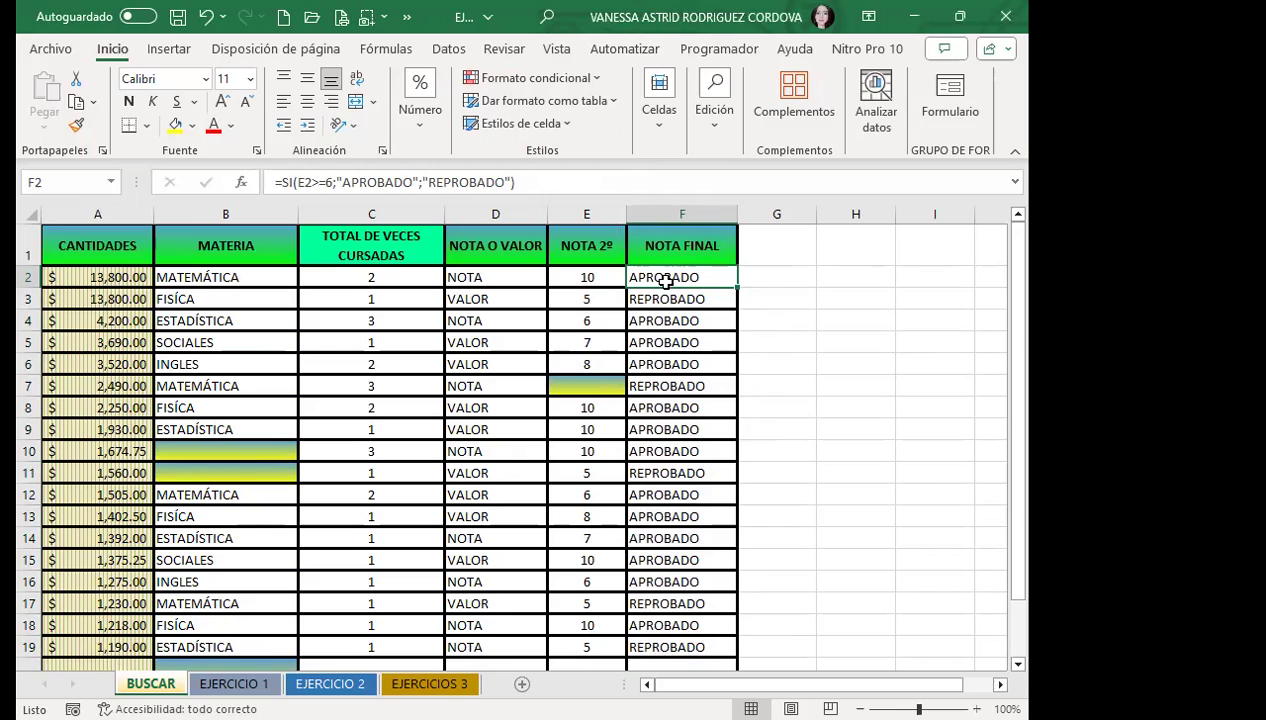
Step: Check the formulas in F3 through F6, then bring back Find and Replace with APROBADO
{"action": "key", "text": "Down"}
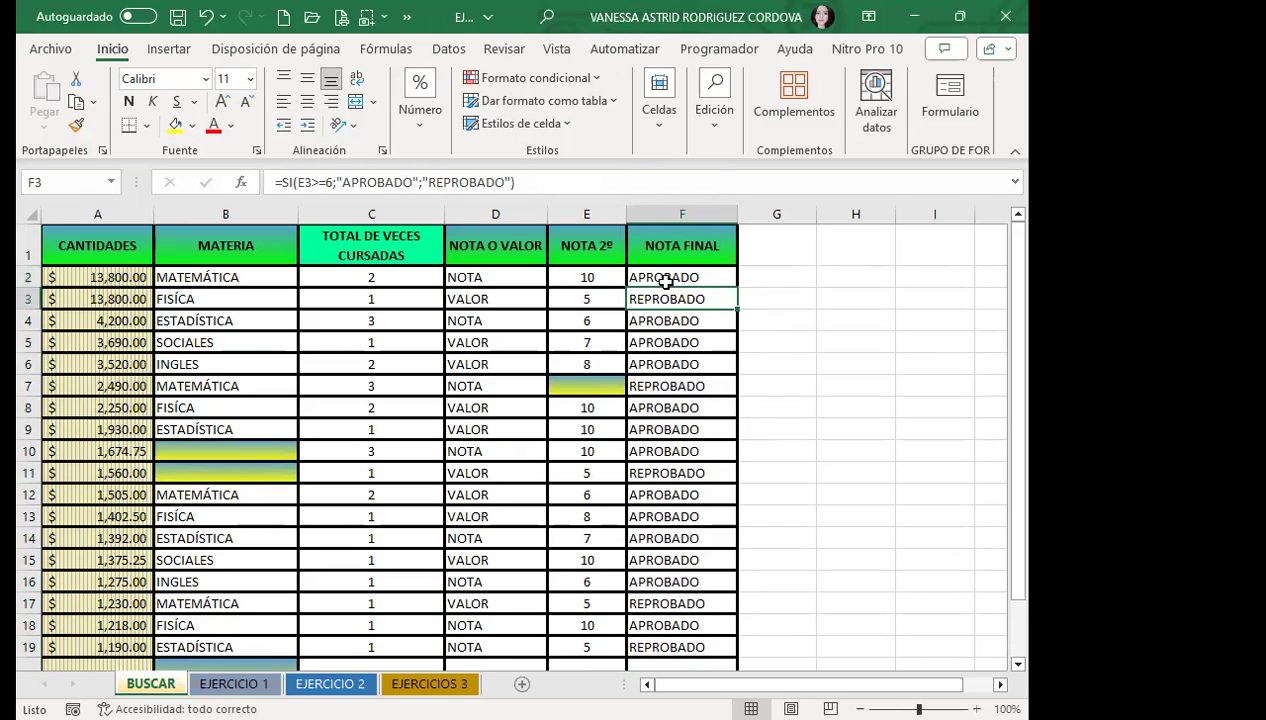
{"action": "key", "text": "Down"}
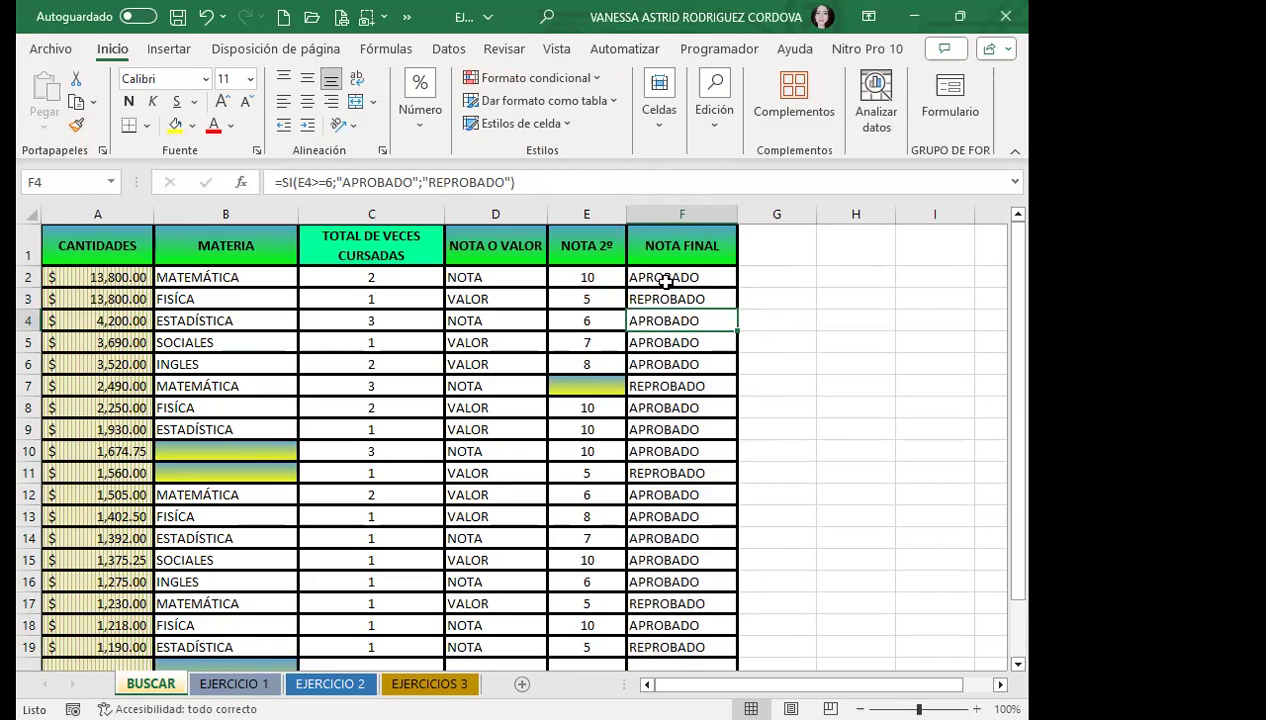
{"action": "key", "text": "Down"}
{"action": "key", "text": "Down"}
{"action": "key", "text": "Down"}
{"action": "key", "text": "Down"}
{"action": "key", "text": "Down"}
{"action": "key", "text": "Down"}
{"action": "key", "text": "Down"}
{"action": "key", "text": "Down"}
{"action": "key", "text": "Down"}
{"action": "key", "text": "Down"}
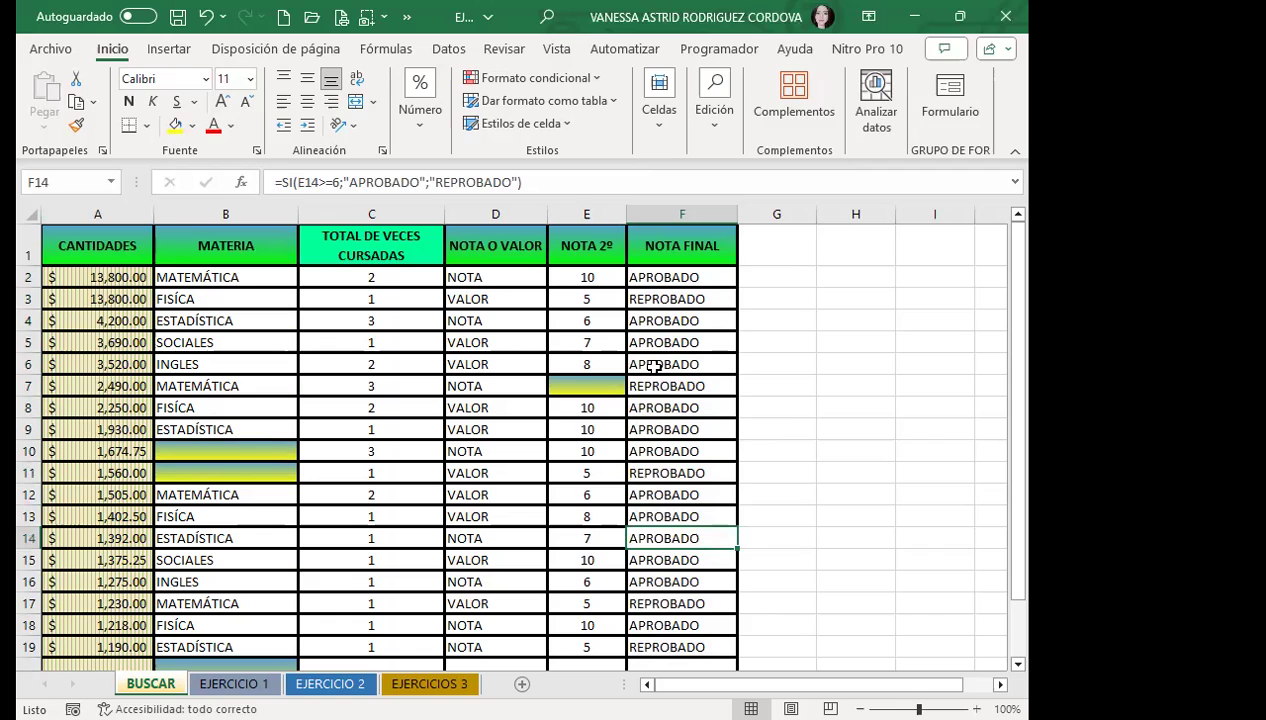
{"action": "left_click", "coordinate": [653, 367]}
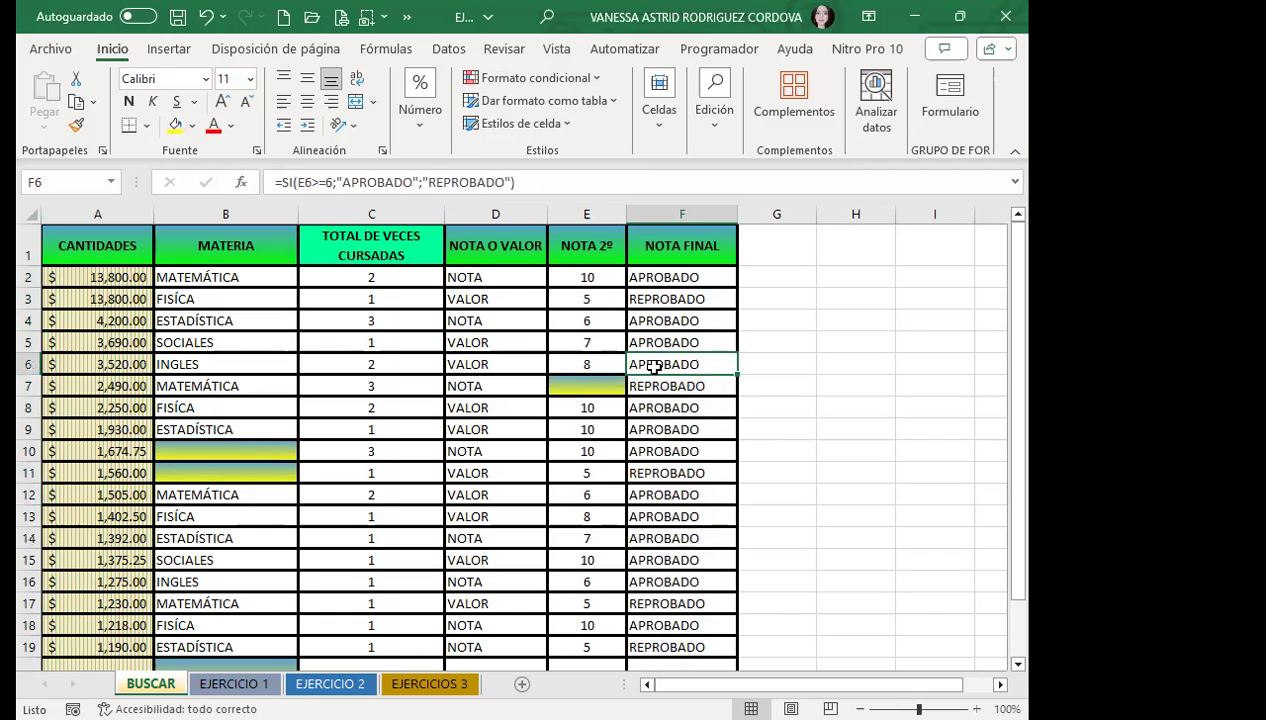
{"action": "key", "text": "ctrl+b"}
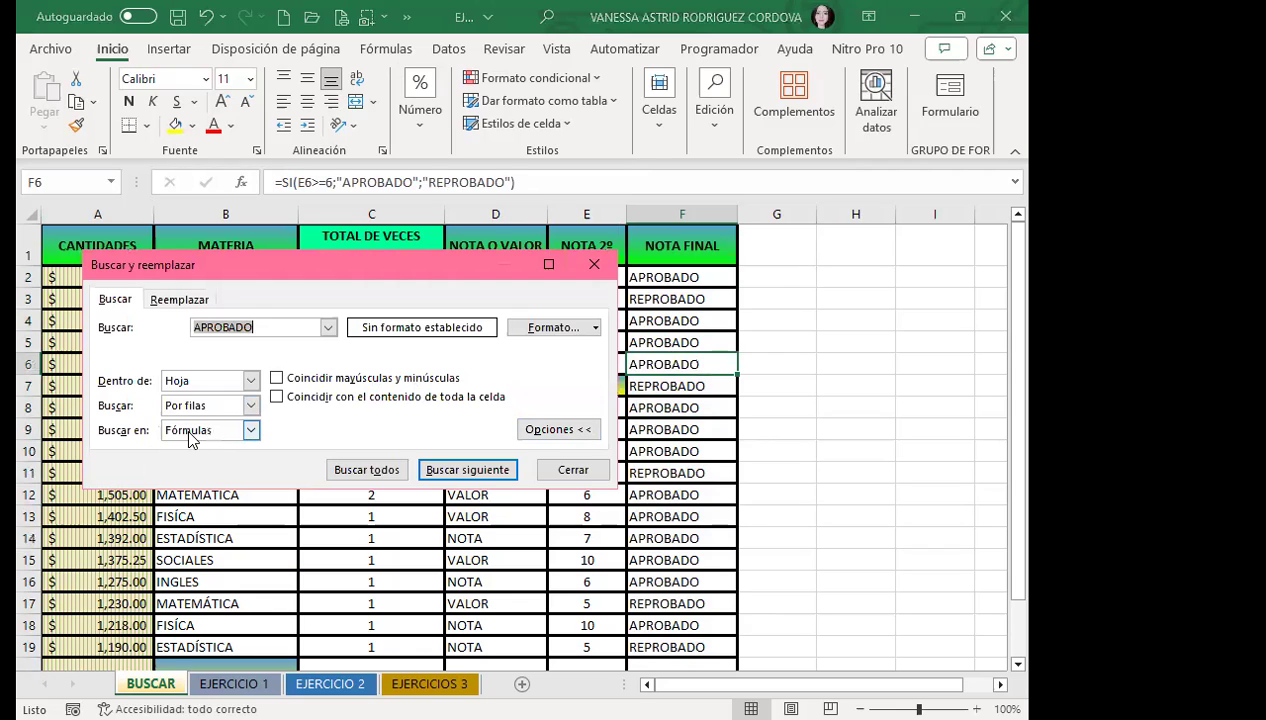
Step: Search values instead of formulas and list all 13 APROBADO cells
{"action": "left_click", "coordinate": [270, 327]}
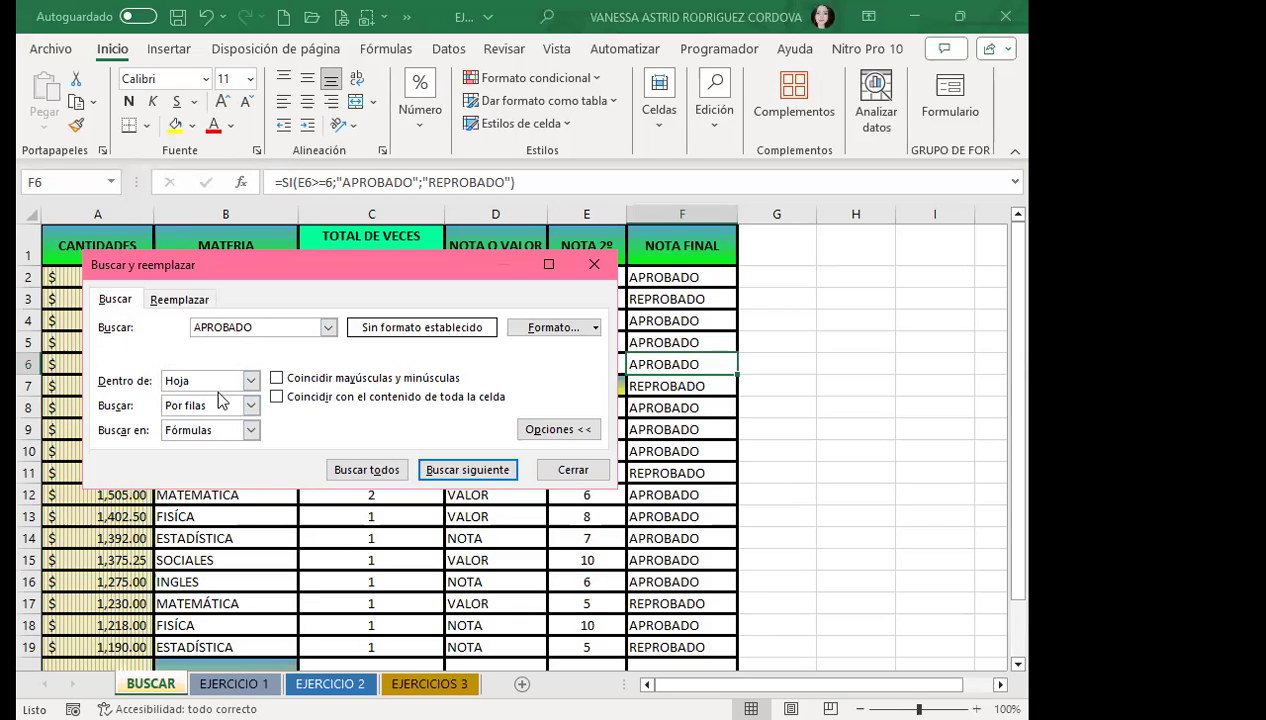
{"action": "left_click", "coordinate": [251, 432]}
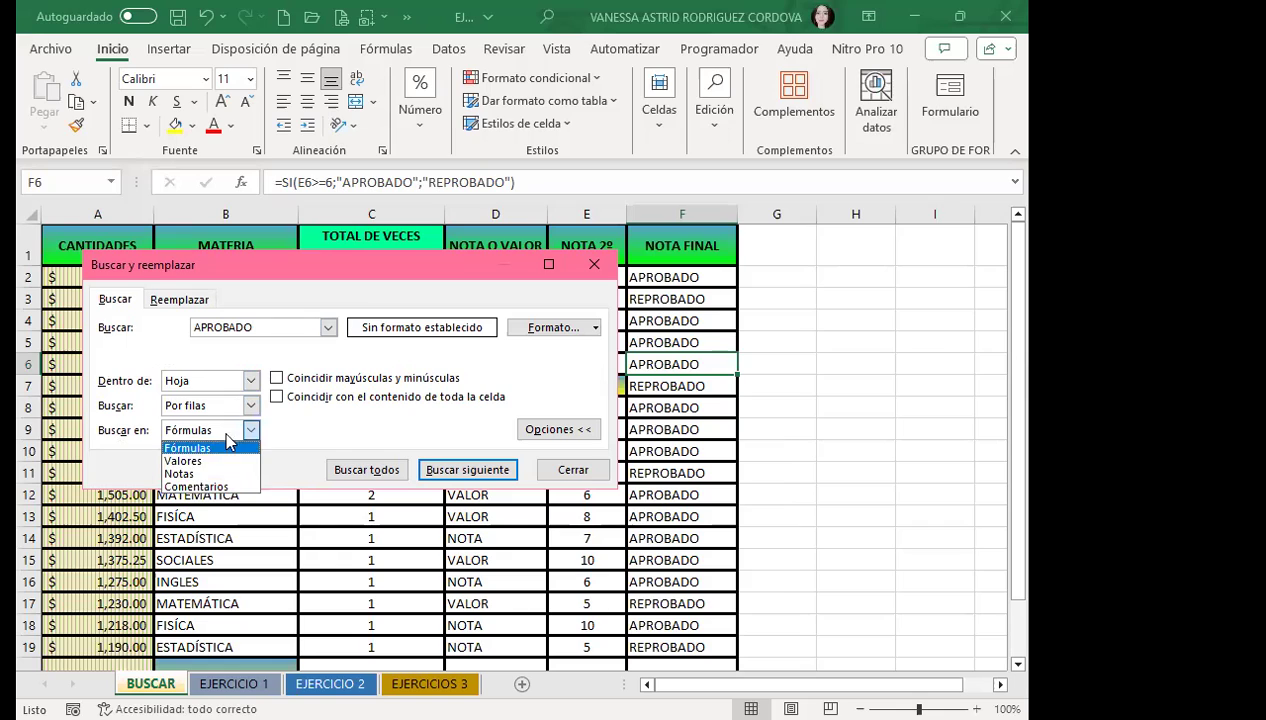
{"action": "left_click", "coordinate": [195, 462]}
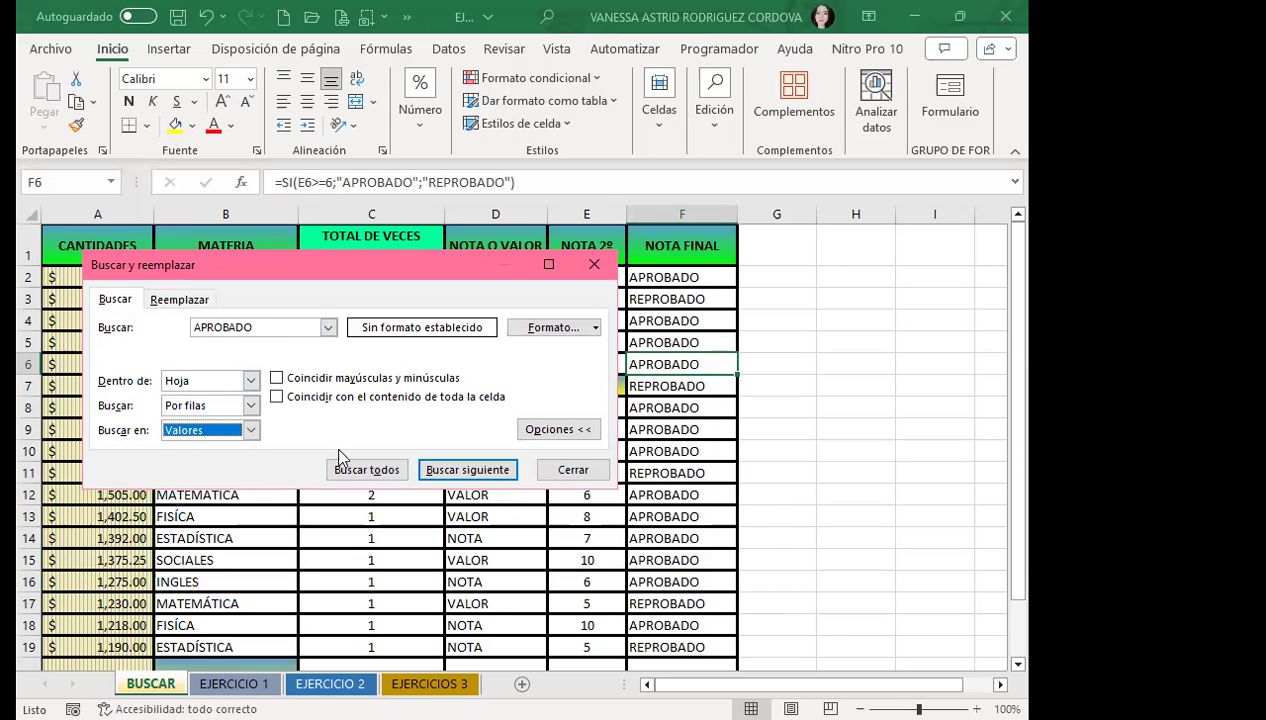
{"action": "left_click", "coordinate": [352, 469]}
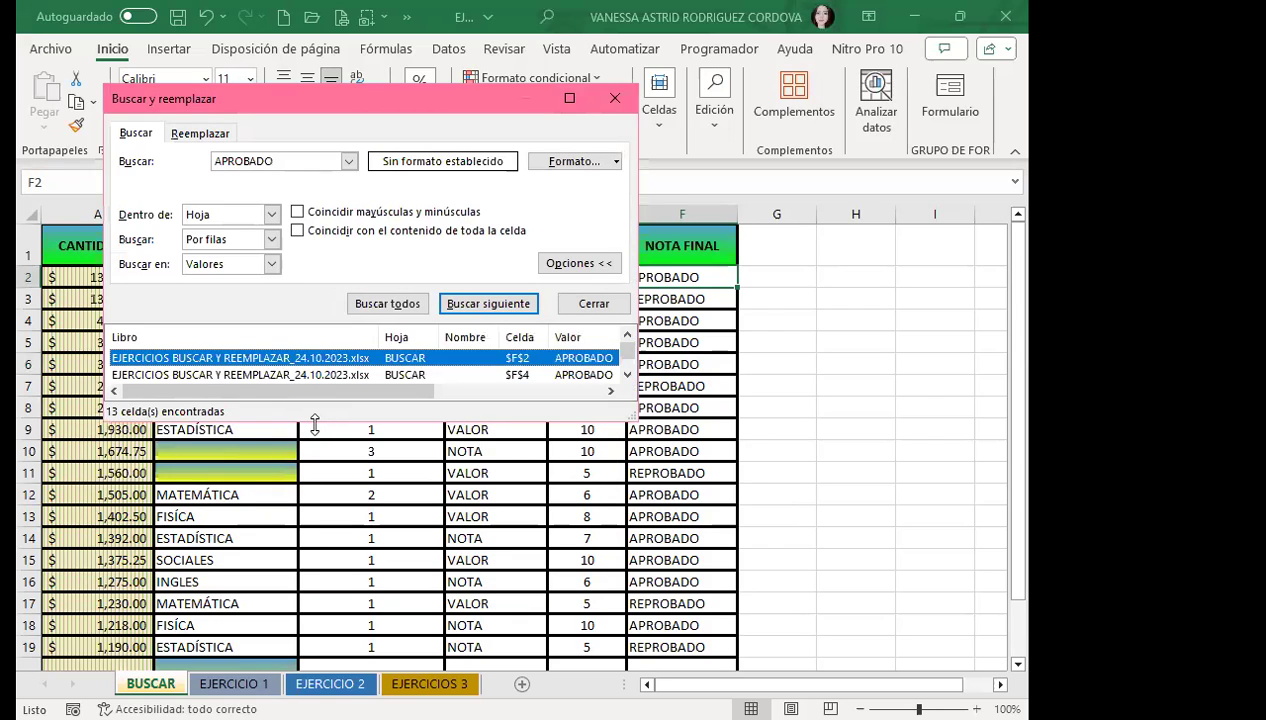
Step: Rerun the APROBADO search with whole-cell matching and select the 13 exact matches, F2 through F18
{"action": "left_click_drag", "start_coordinate": [314, 425], "coordinate": [312, 667]}
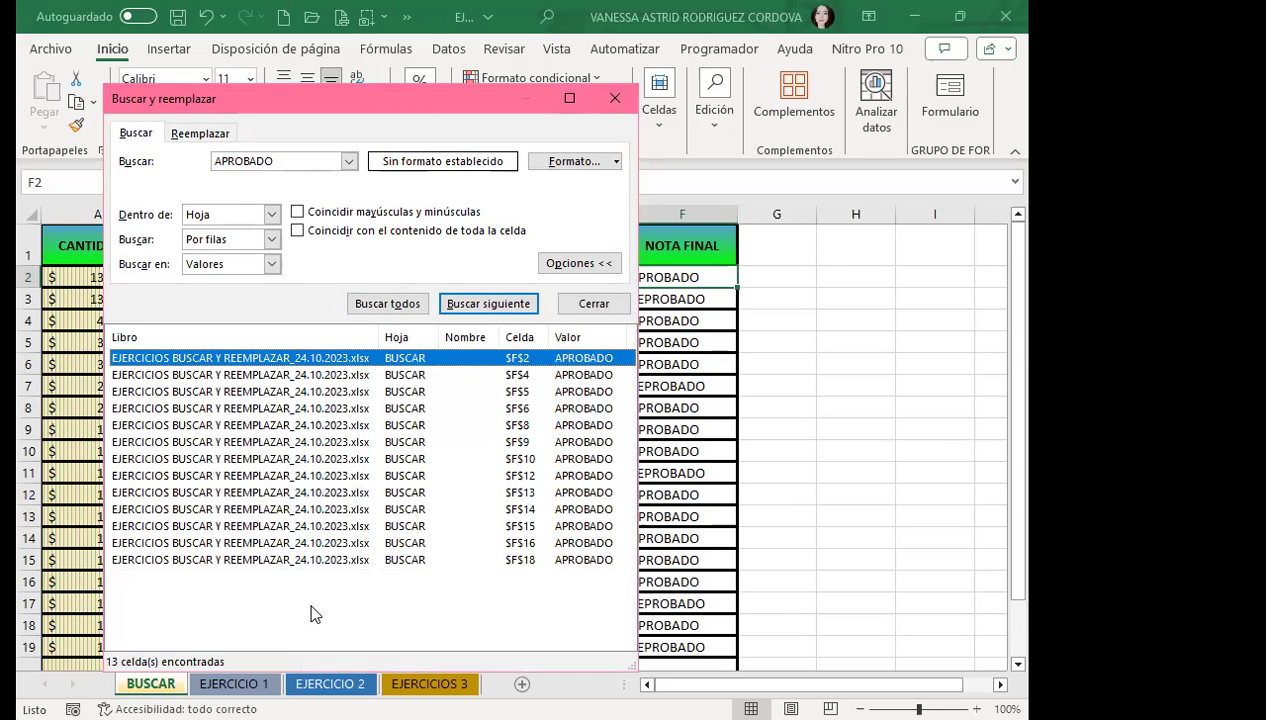
{"action": "left_click", "coordinate": [297, 230]}
{"action": "left_click", "coordinate": [370, 305]}
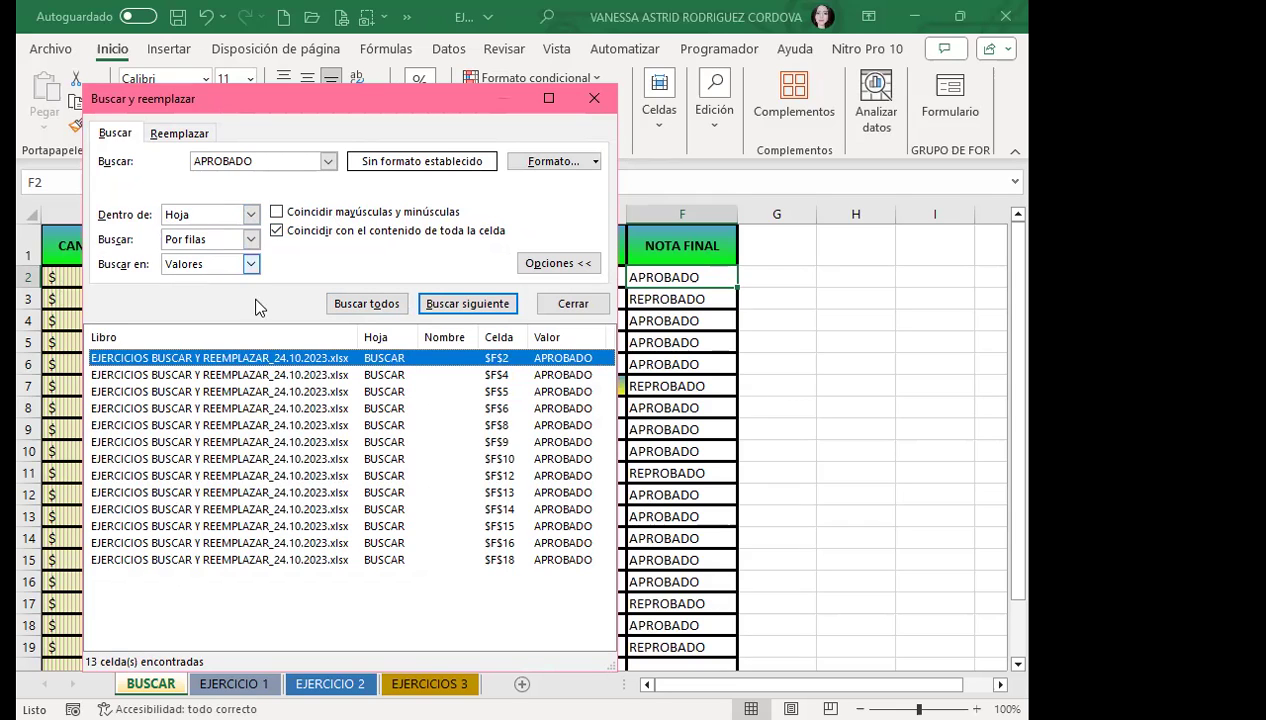
{"action": "left_click", "coordinate": [496, 377]}
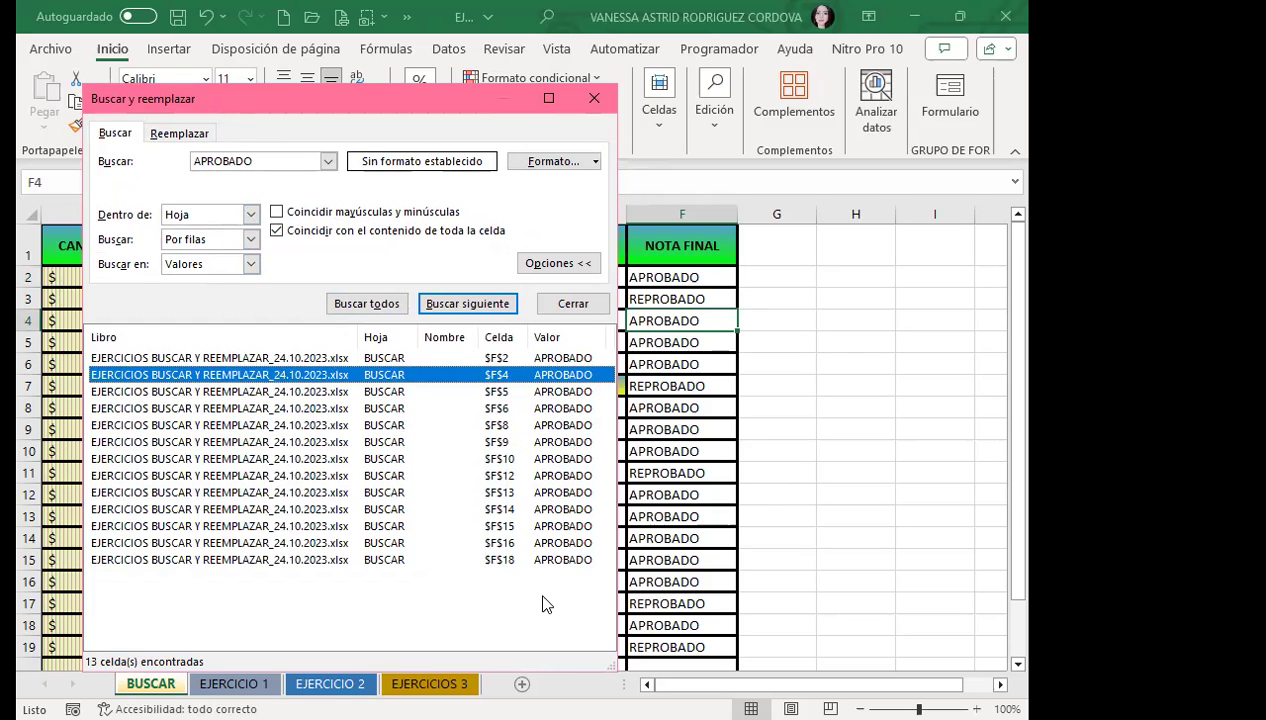
{"action": "key", "text": "ctrl+a"}
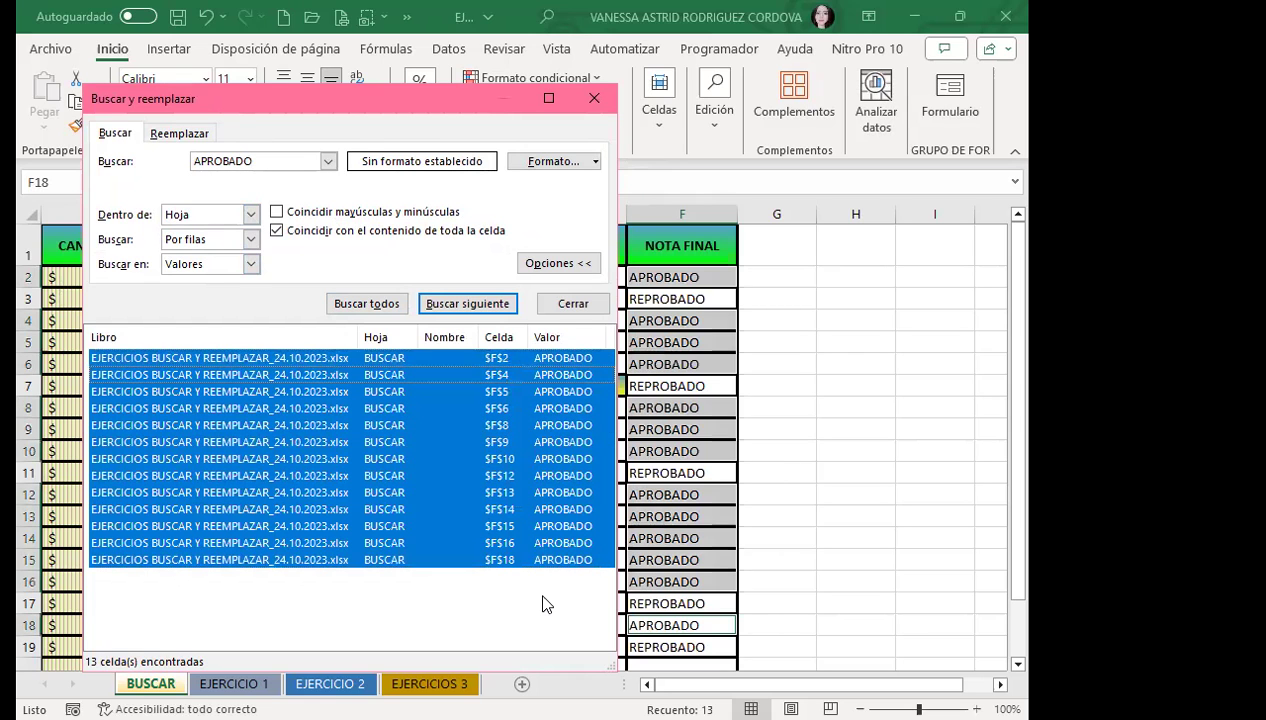
{"action": "scroll", "coordinate": [720, 535], "scroll_direction": "down", "scroll_amount": 2}
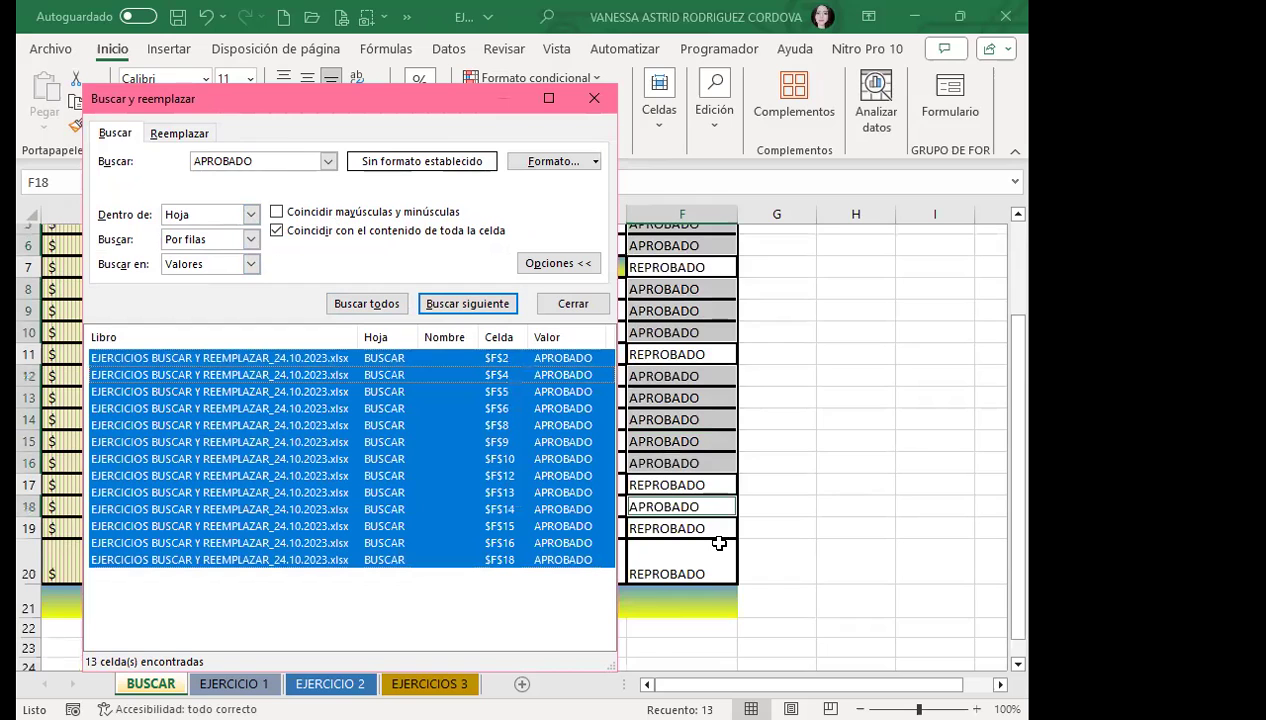
{"action": "scroll", "coordinate": [719, 543], "scroll_direction": "up", "scroll_amount": 2}
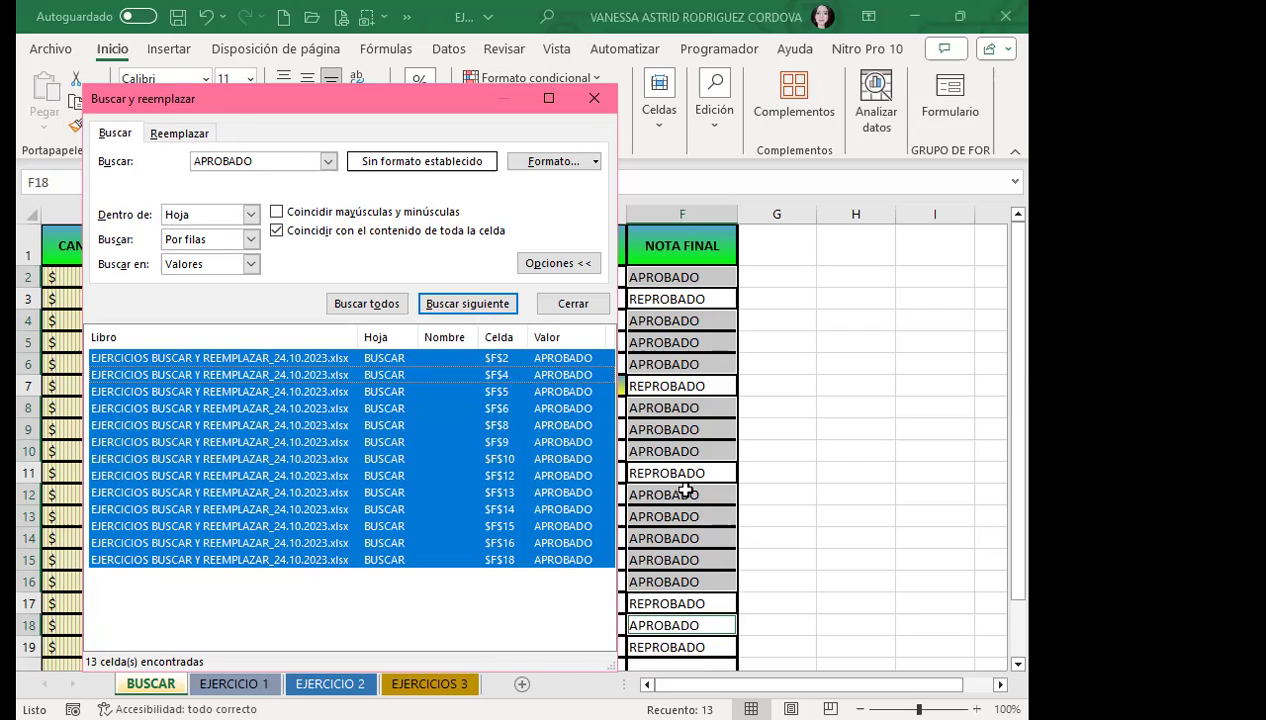
Step: Switch to the Replace tab for APROBADO and turn off whole-cell matching
{"action": "left_click", "coordinate": [197, 130]}
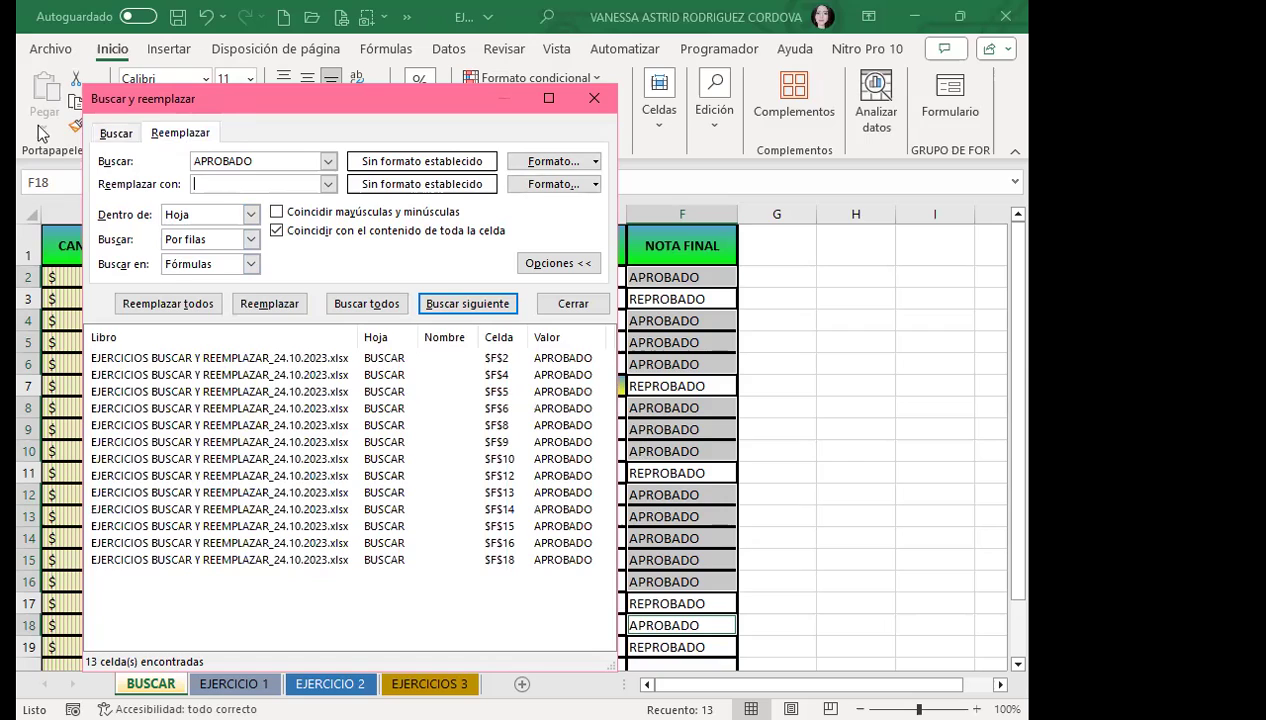
{"action": "left_click", "coordinate": [231, 187]}
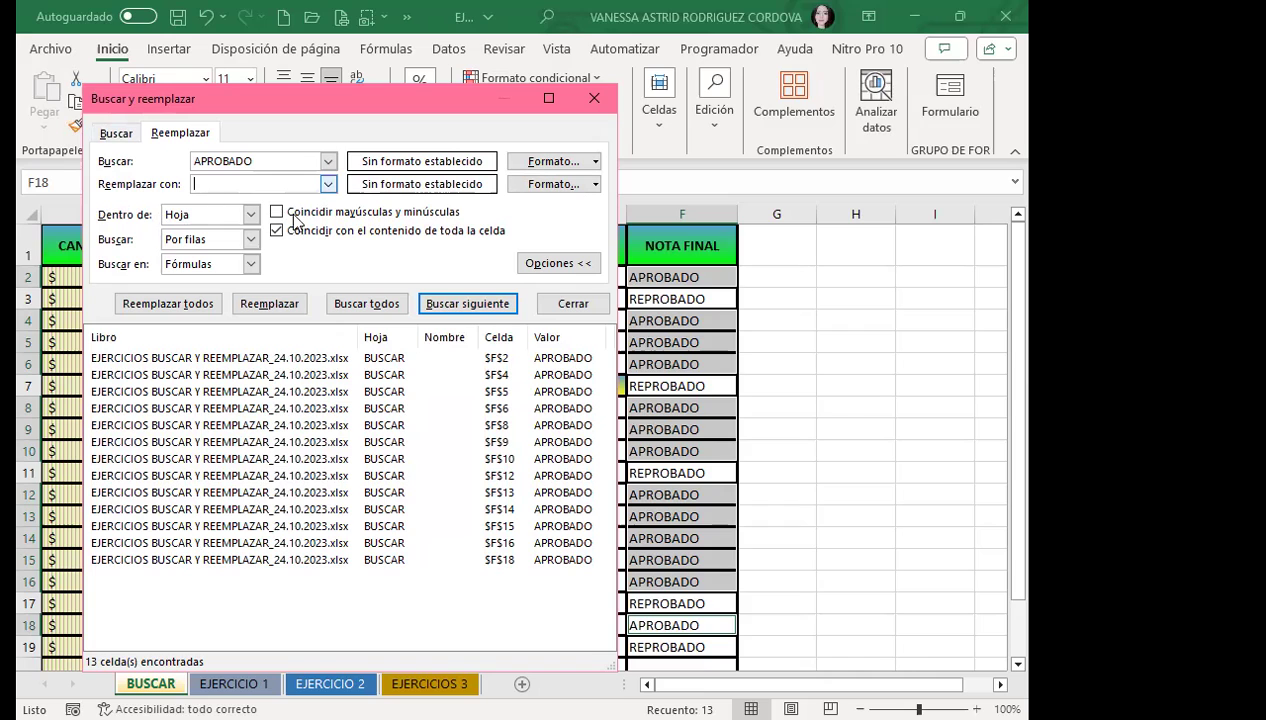
{"action": "left_click", "coordinate": [277, 234]}
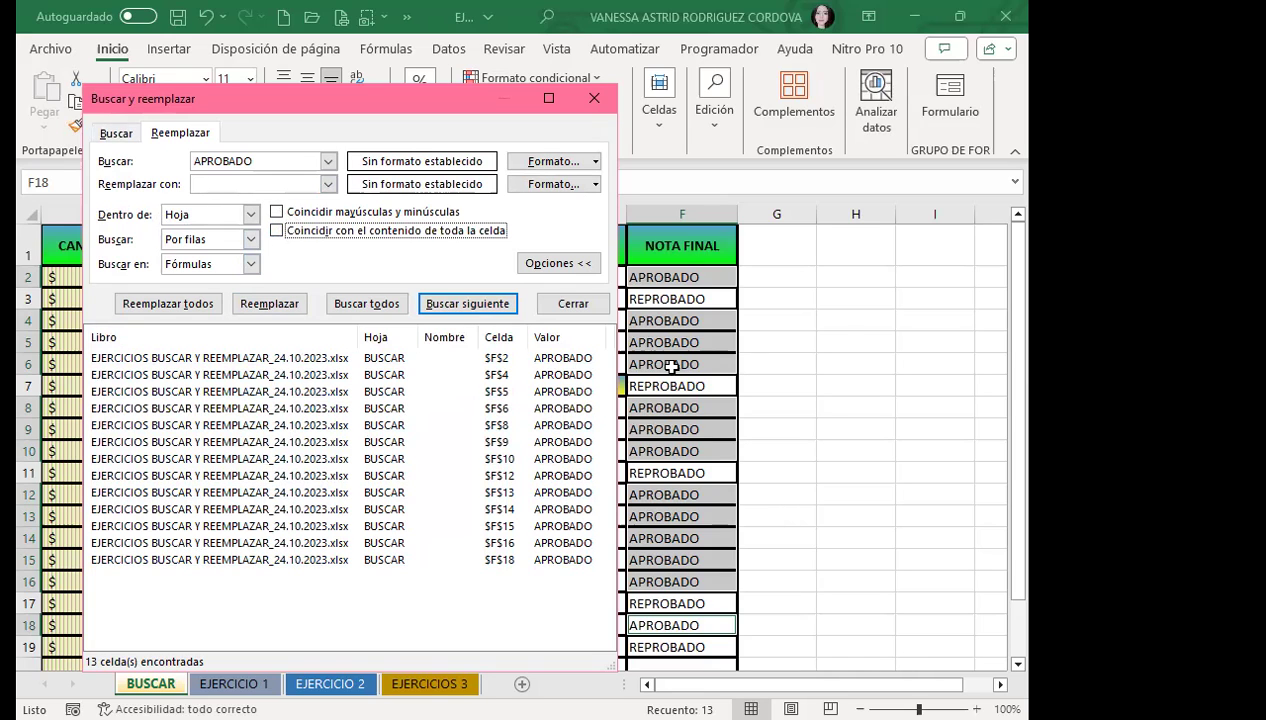
Step: Select and then deselect the 13 listed results, and move the dialog higher over the sheet
{"action": "left_click", "coordinate": [331, 600]}
{"action": "key", "text": "ctrl+e"}
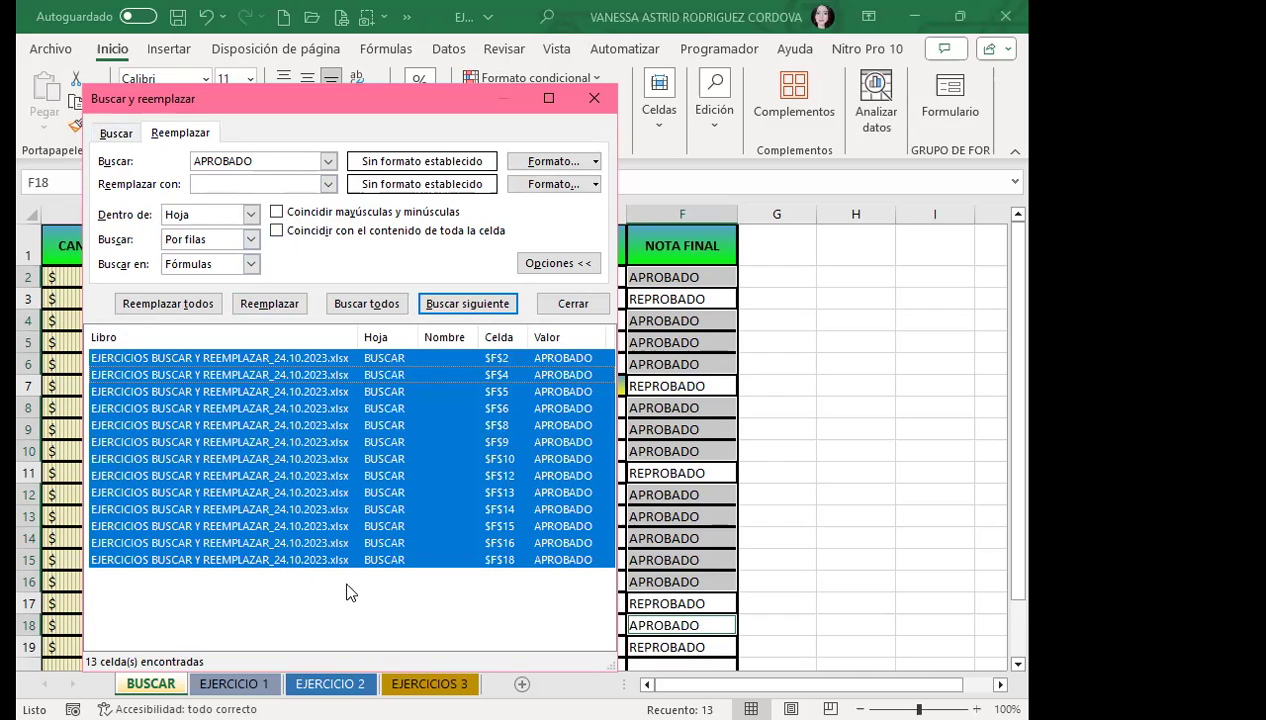
{"action": "left_click", "coordinate": [326, 598]}
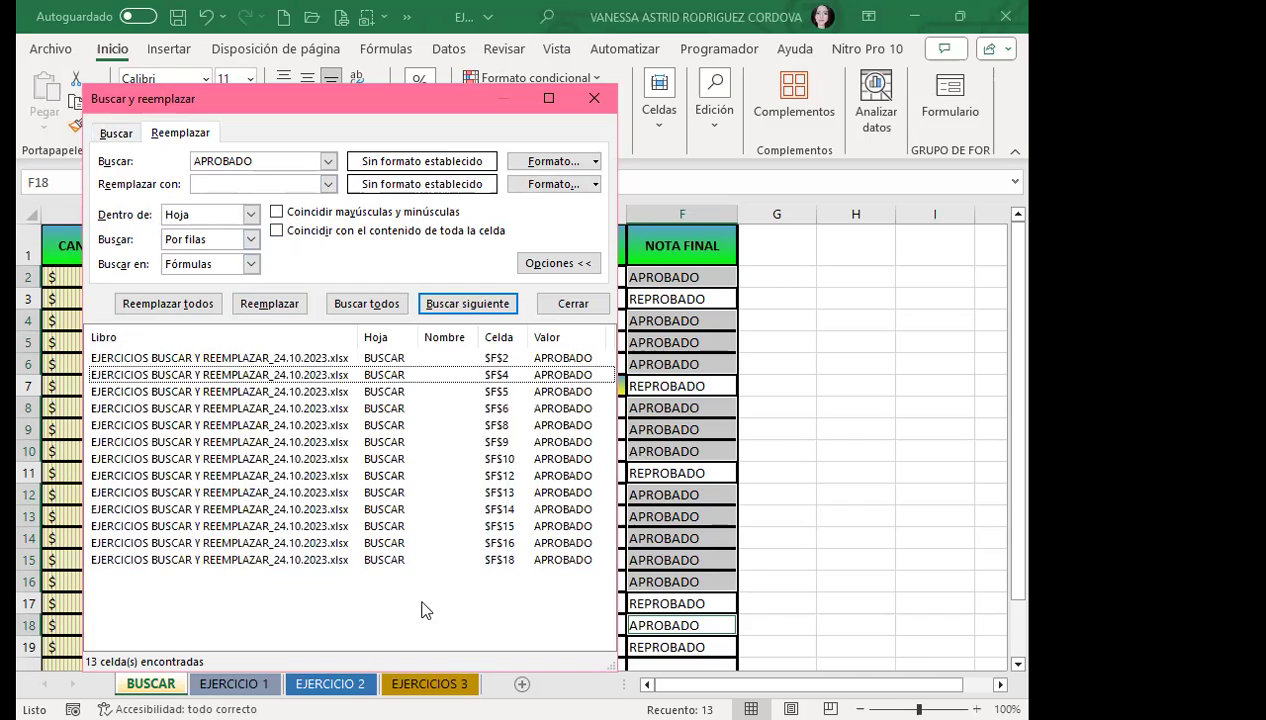
{"action": "left_click", "coordinate": [776, 581]}
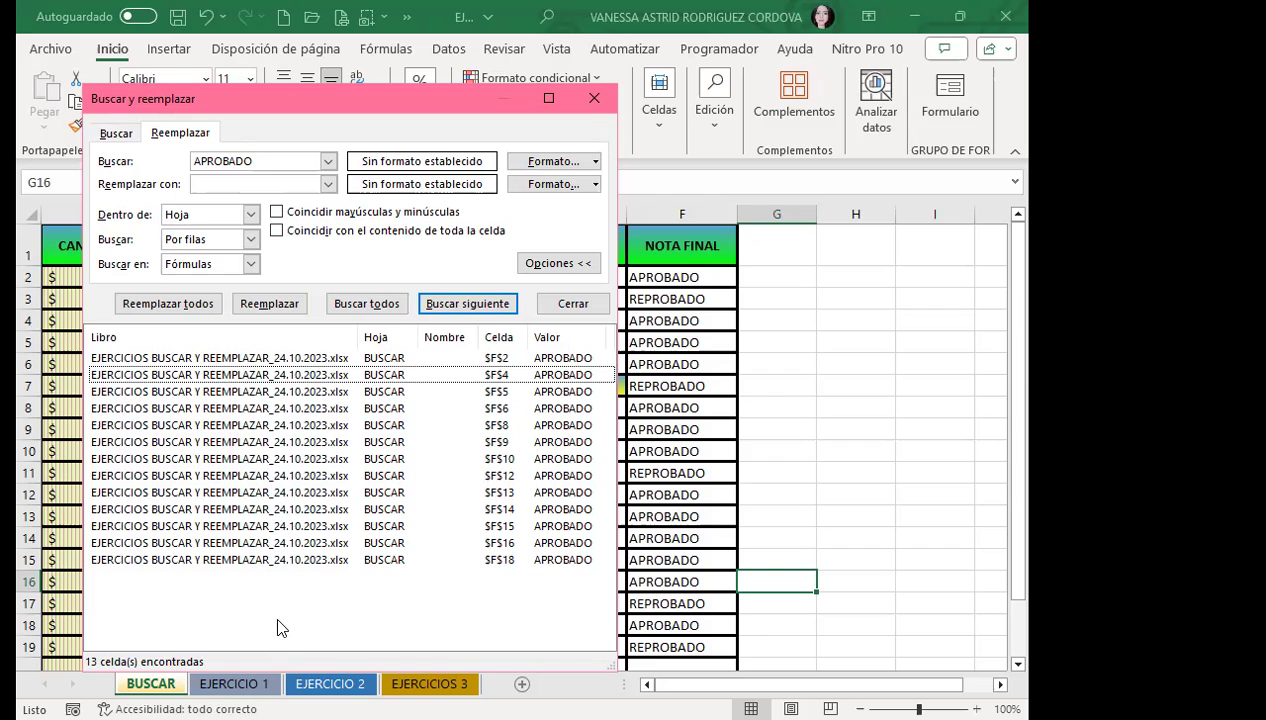
{"action": "left_click_drag", "start_coordinate": [283, 627], "coordinate": [302, 361]}
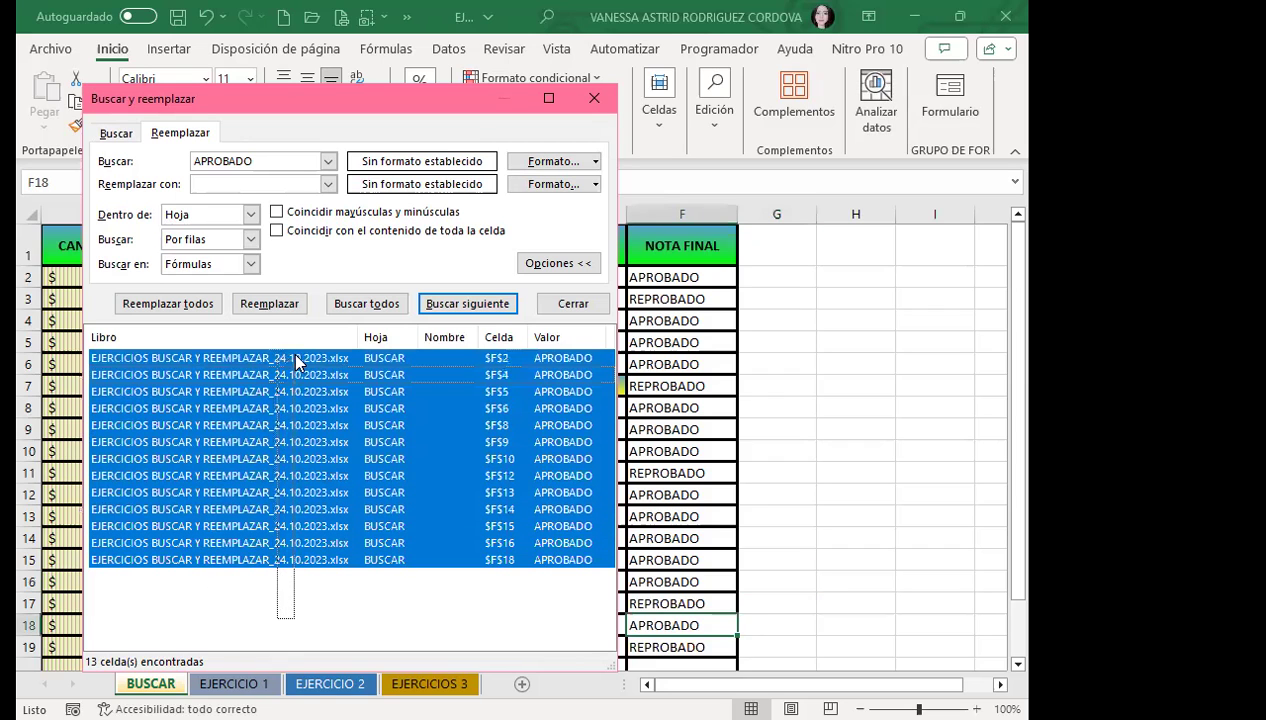
{"action": "left_click", "coordinate": [415, 623]}
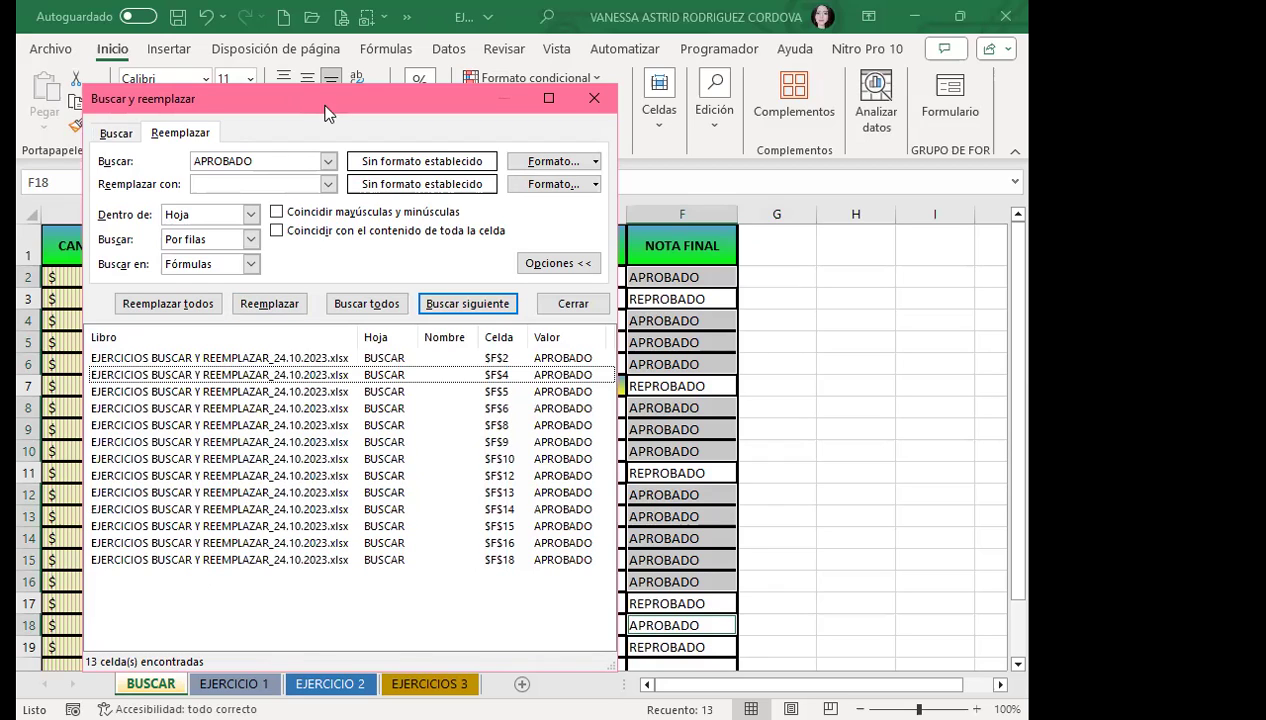
{"action": "left_click_drag", "start_coordinate": [352, 98], "coordinate": [365, 20]}
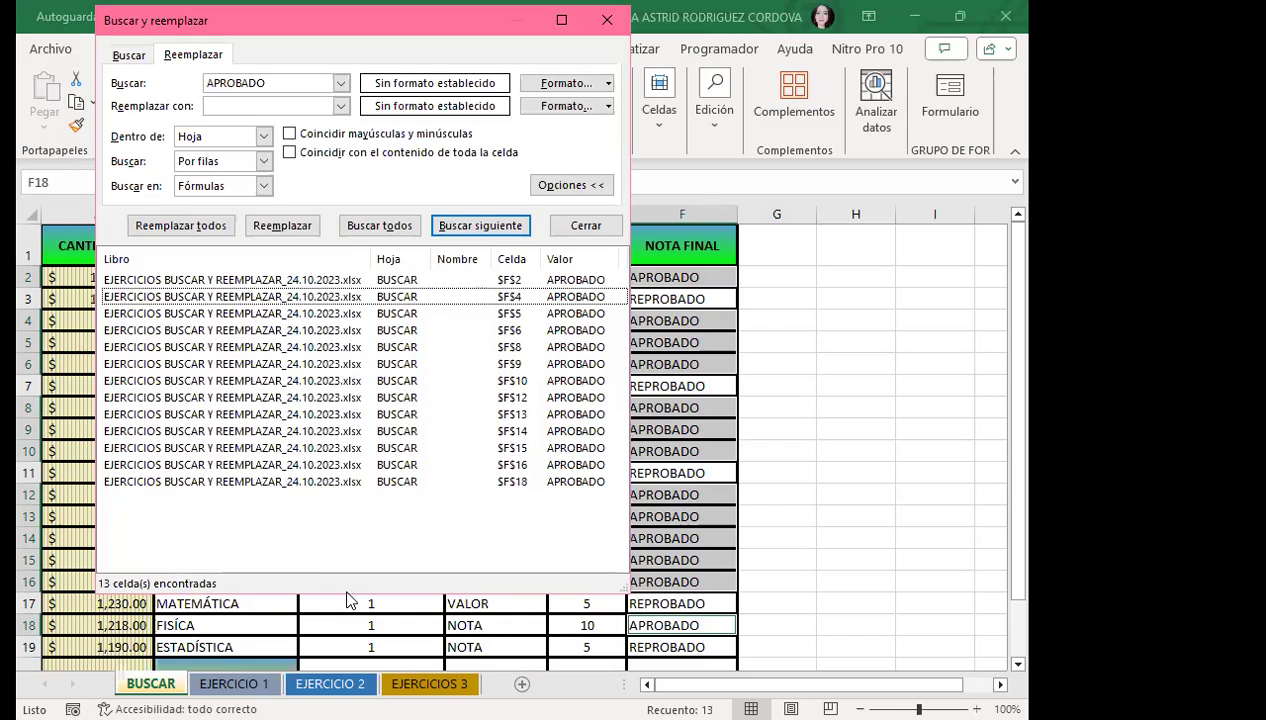
Step: Shrink the results list and close Find and Replace, landing on cell E9 of BUSCAR
{"action": "left_click_drag", "start_coordinate": [338, 593], "coordinate": [410, 492]}
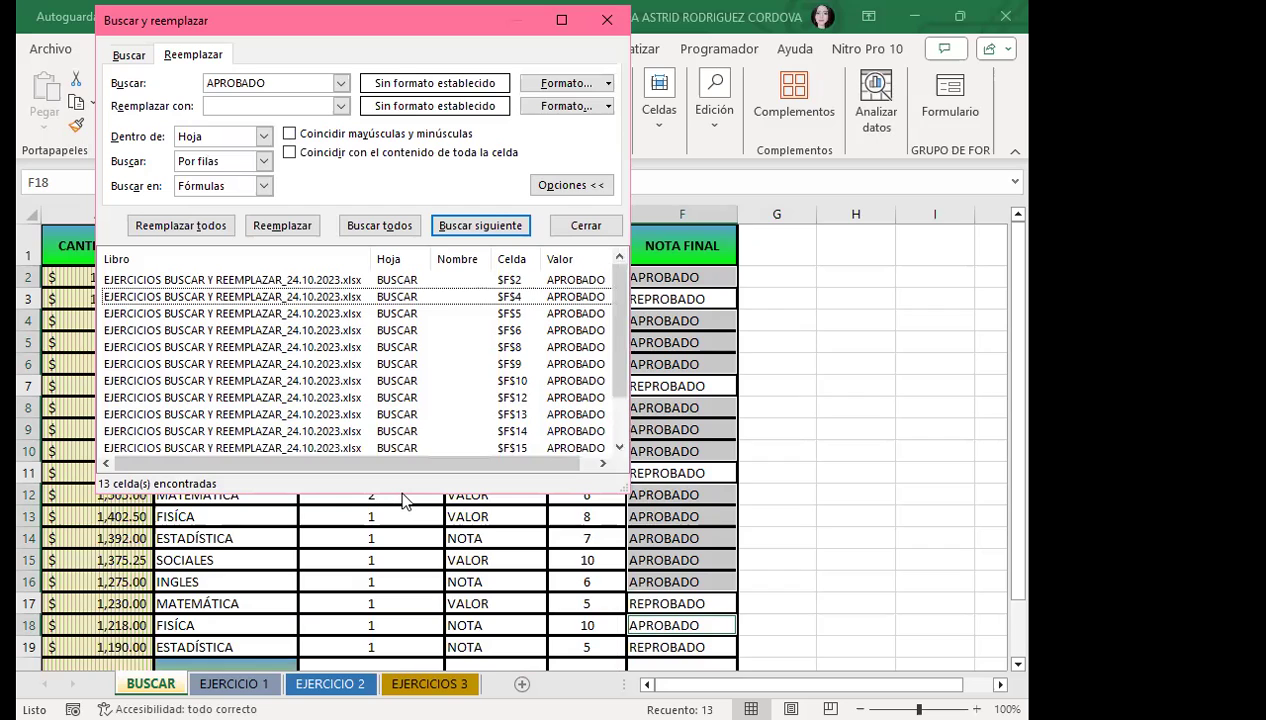
{"action": "key", "text": "ctrl+a"}
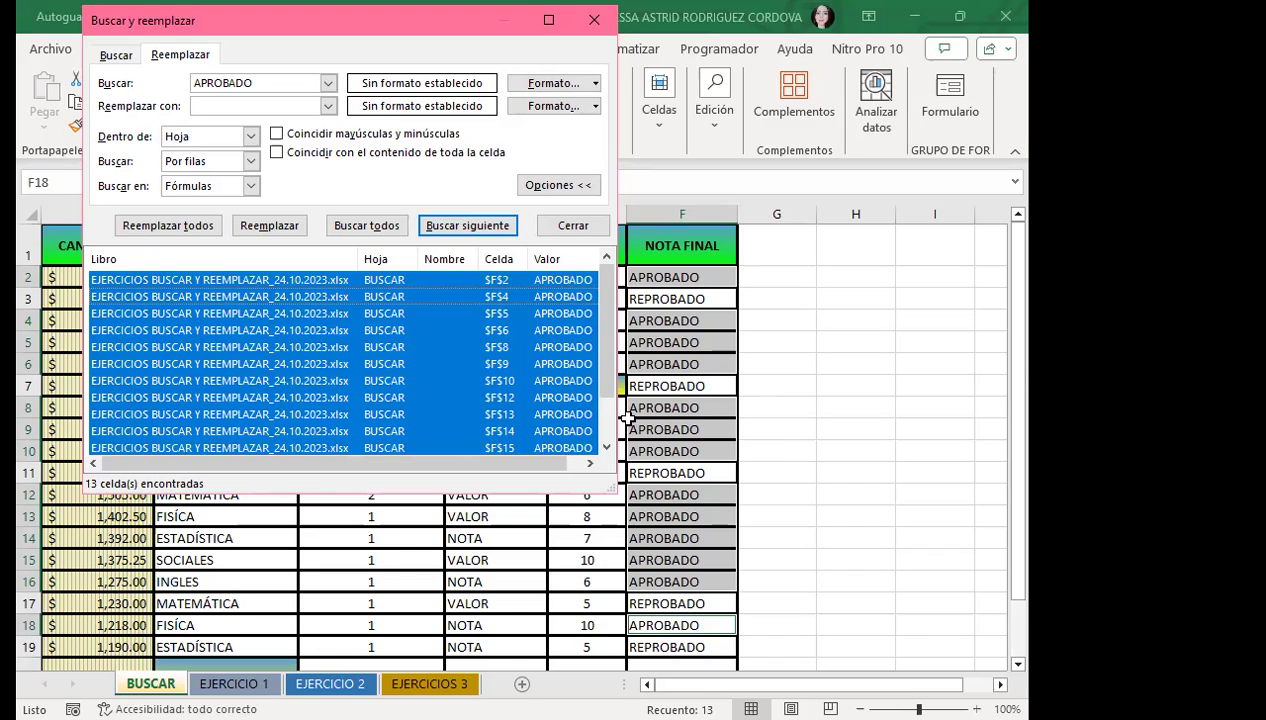
{"action": "left_click", "coordinate": [213, 629]}
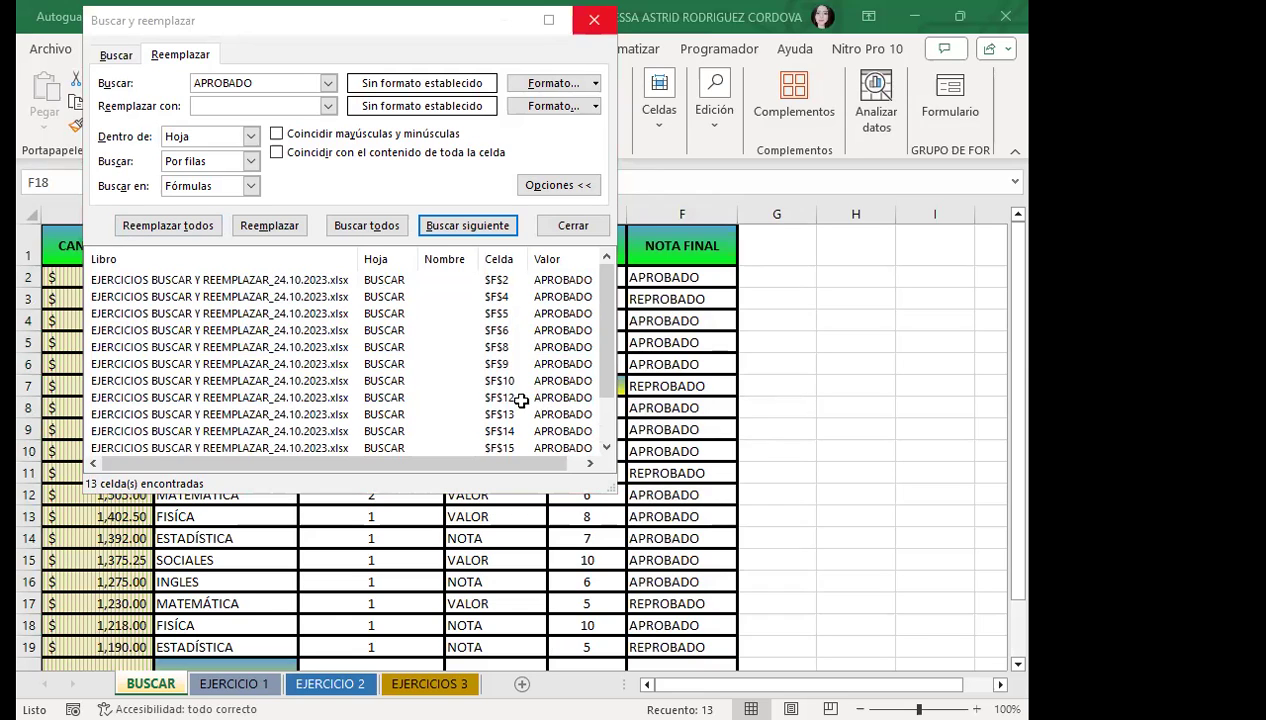
{"action": "key", "text": "Escape"}
{"action": "left_click", "coordinate": [593, 424]}
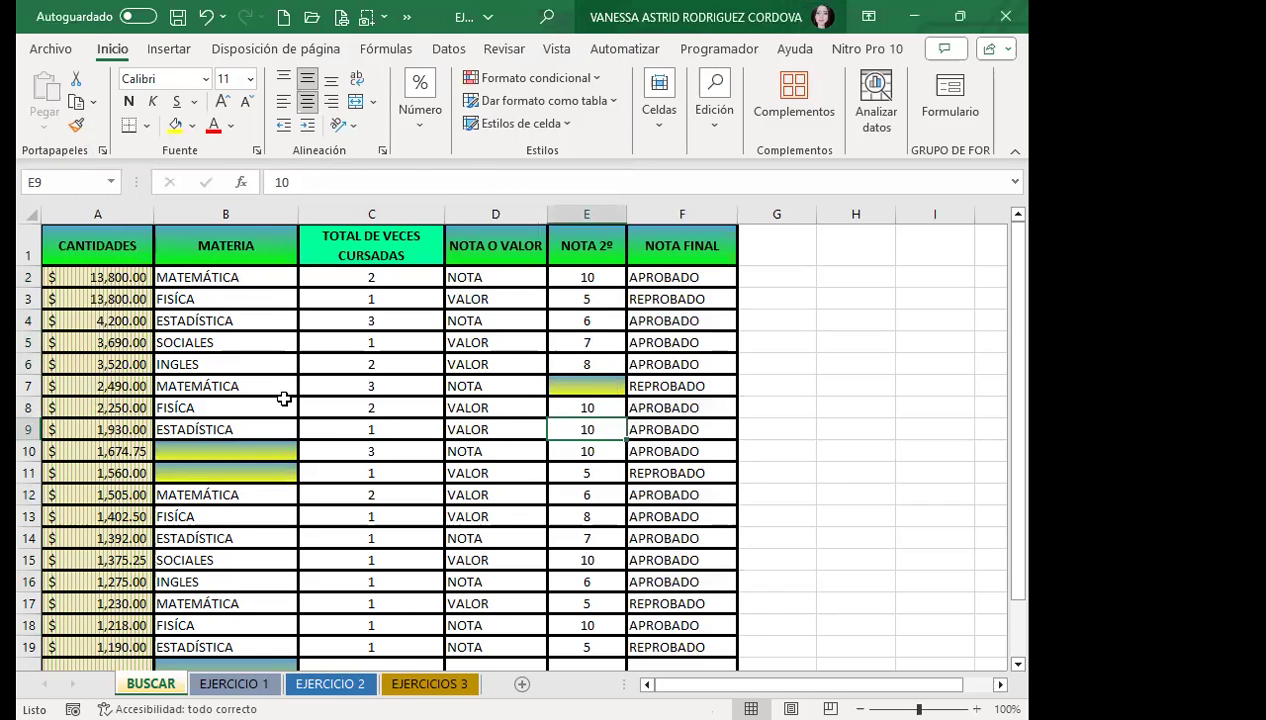
{"action": "scroll", "coordinate": [545, 471], "scroll_direction": "down", "scroll_amount": 2}
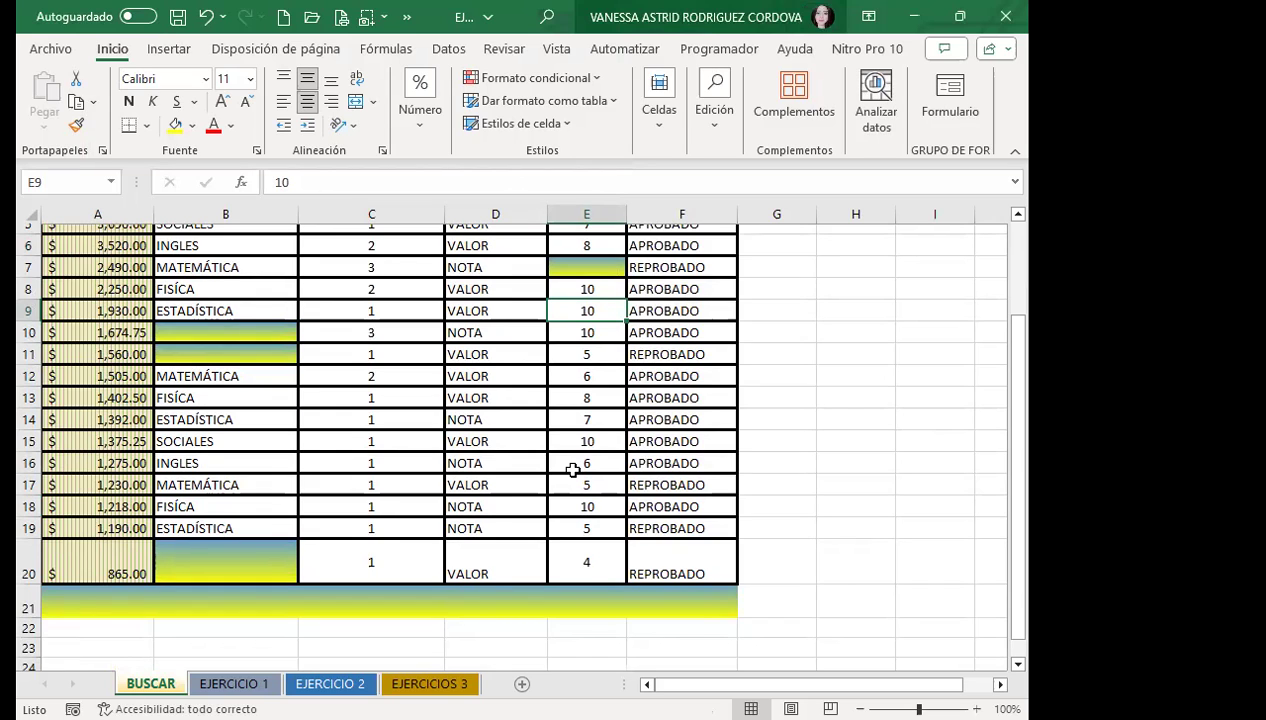
{"action": "scroll", "coordinate": [565, 466], "scroll_direction": "up", "scroll_amount": 2}
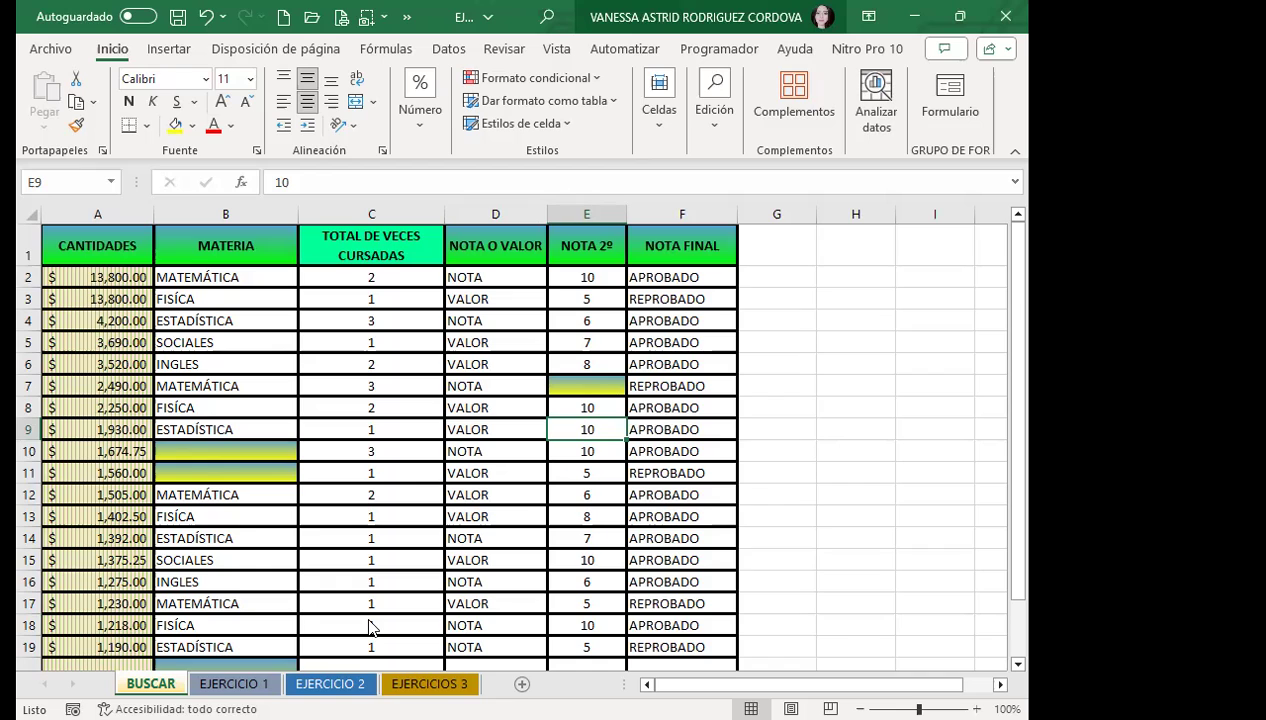
Step: Browse through the worksheets to EJERCICIOS 3 and back to BUSCAR
{"action": "key", "text": "ctrl+Page_Down"}
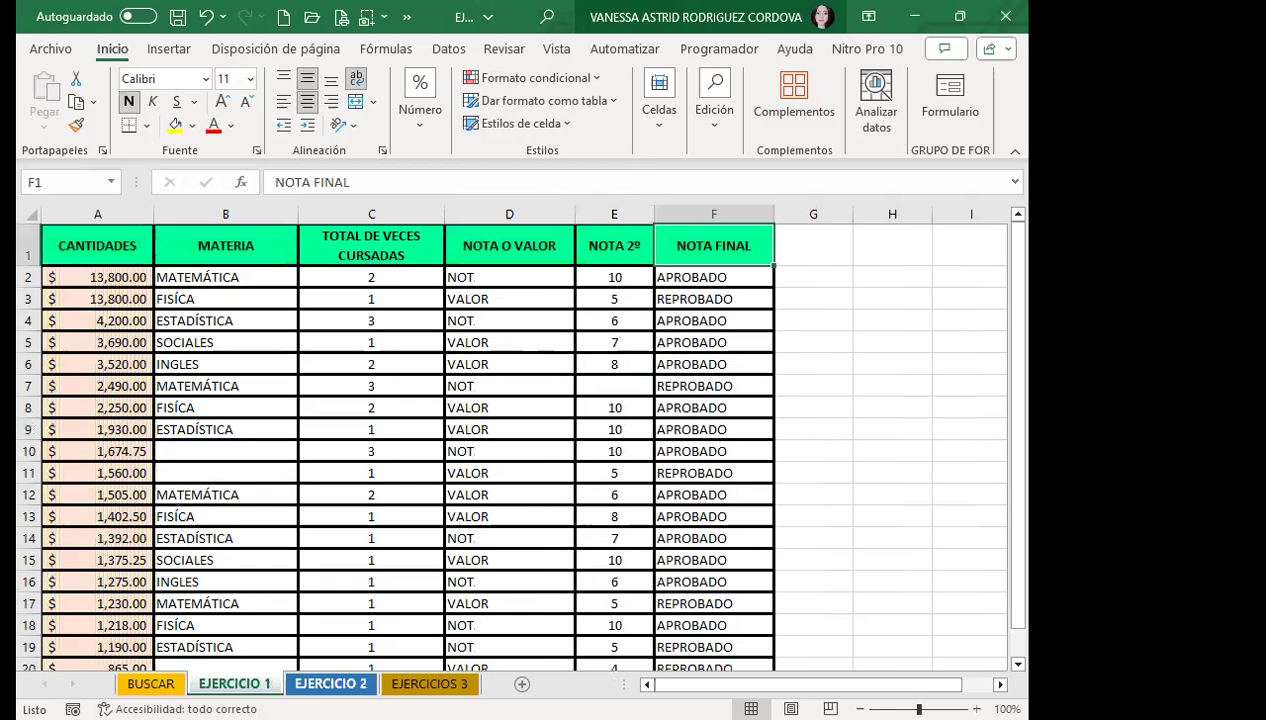
{"action": "key", "text": "ctrl+Page_Down"}
{"action": "key", "text": "ctrl+Page_Down"}
{"action": "left_click", "coordinate": [371, 386]}
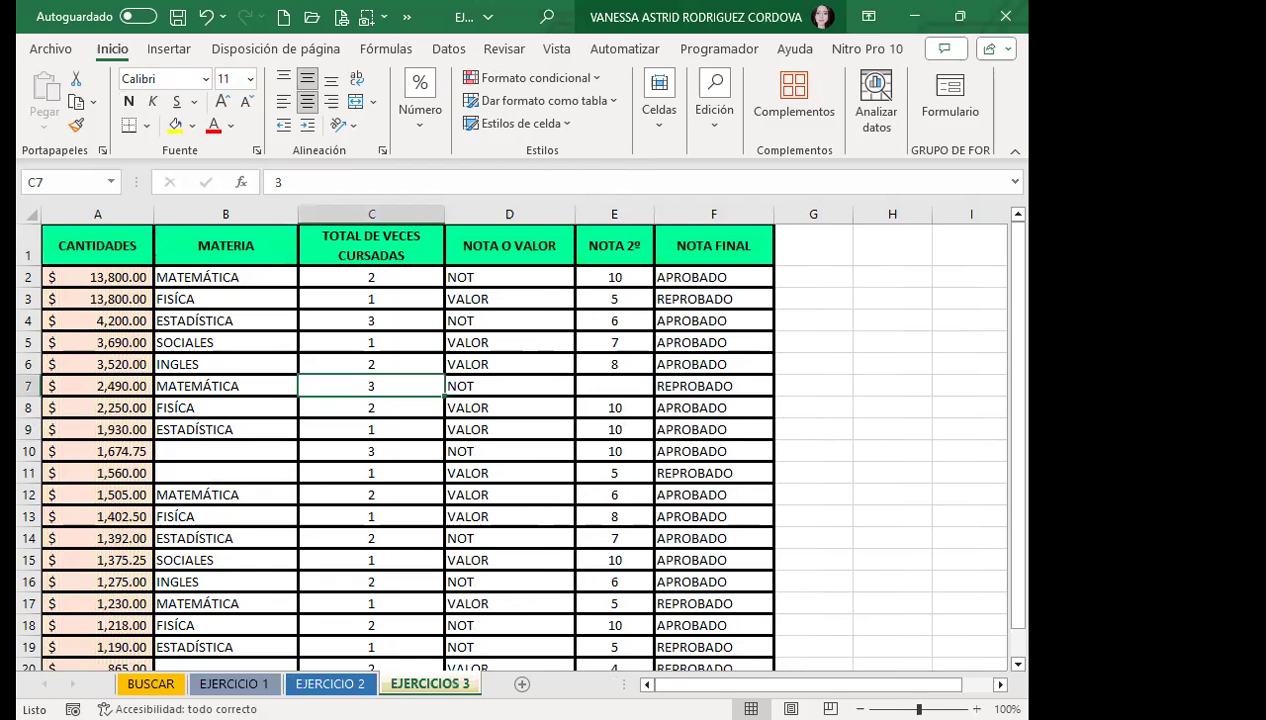
{"action": "key", "text": "ctrl+Page_Up"}
{"action": "key", "text": "ctrl+Page_Up"}
{"action": "left_click", "coordinate": [443, 685]}
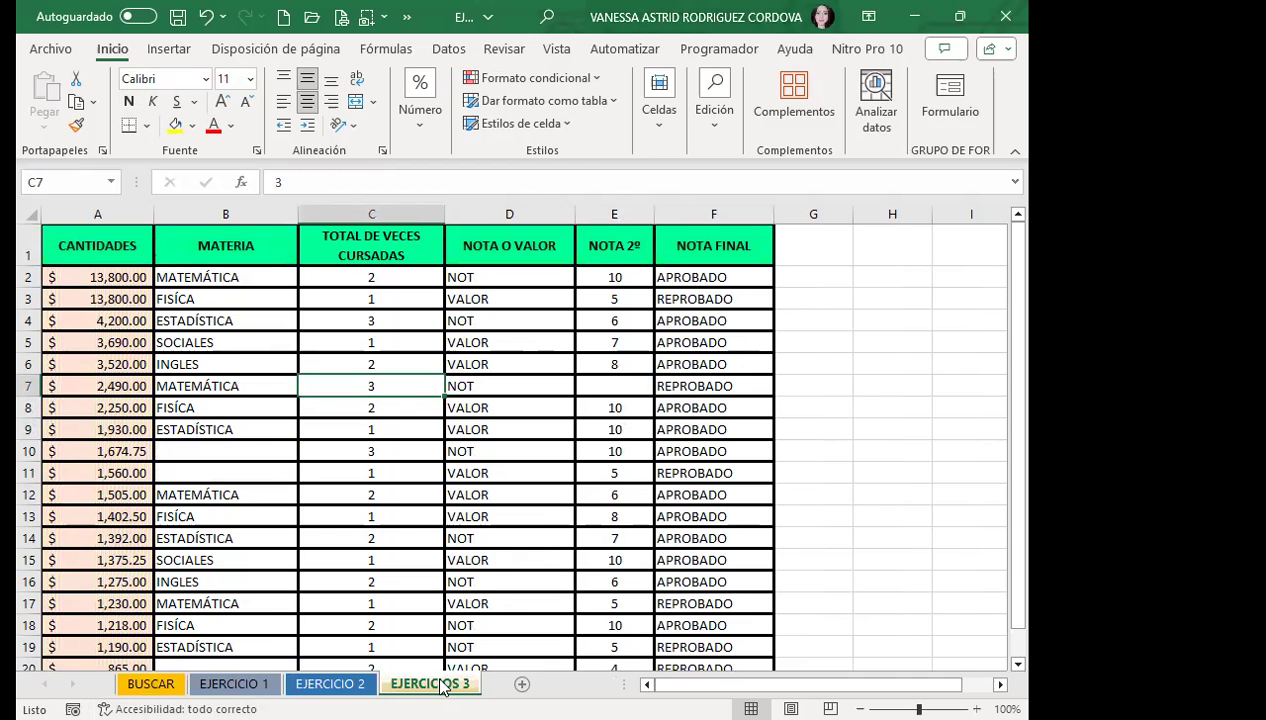
{"action": "left_click", "coordinate": [172, 684]}
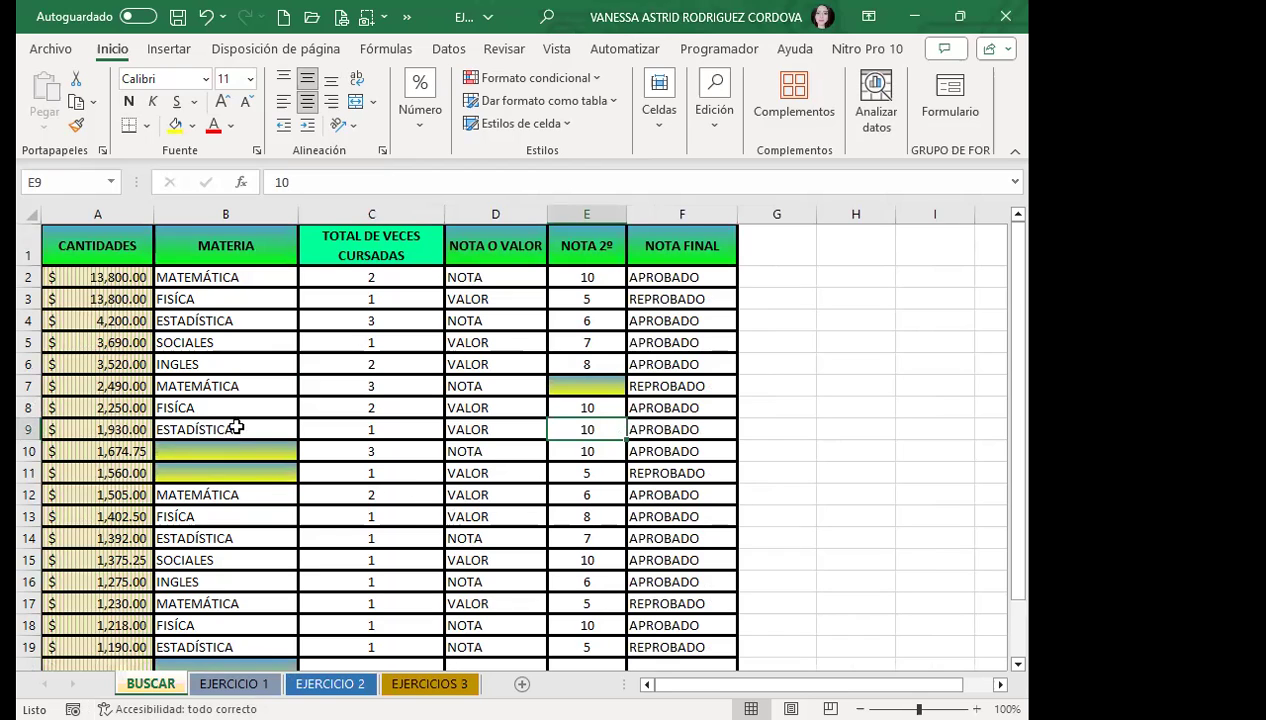
Step: Select the MATERIA and NOTA O VALOR header cells and E7, then go to EJERCICIO 1
{"action": "left_click", "coordinate": [221, 254]}
{"action": "left_click", "coordinate": [116, 246]}
{"action": "left_click", "coordinate": [367, 240]}
{"action": "left_click", "coordinate": [486, 246]}
{"action": "left_click", "coordinate": [590, 393]}
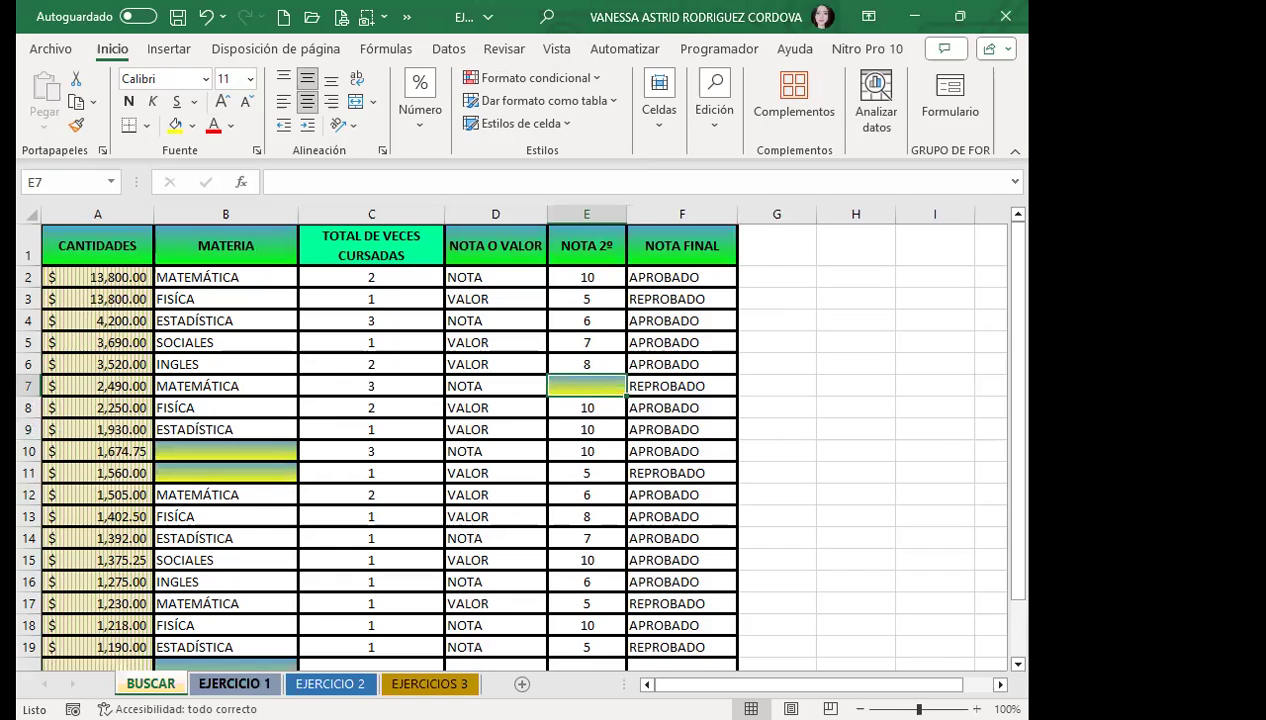
{"action": "left_click", "coordinate": [213, 680]}
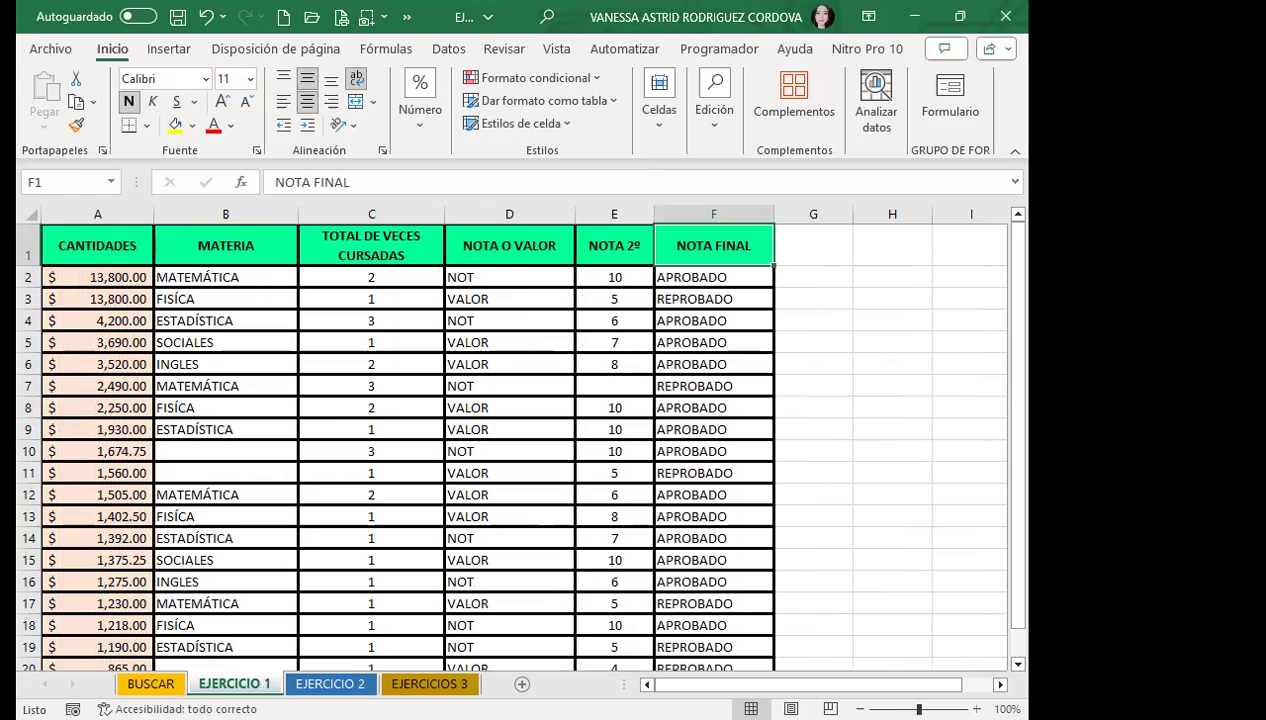
Step: With Ctrl+B, search for NOT within Libro, looking in formulas, matching entire cell contents
{"action": "key", "text": "ctrl+b"}
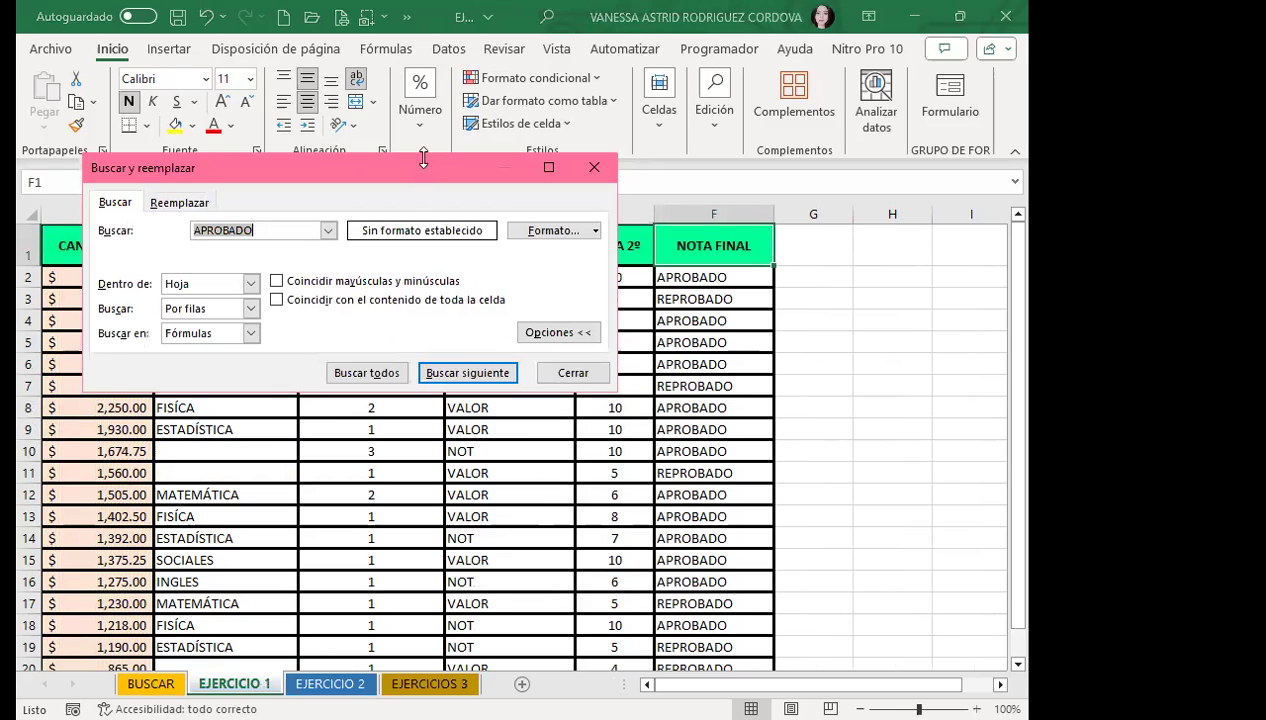
{"action": "key", "text": "BackSpace"}
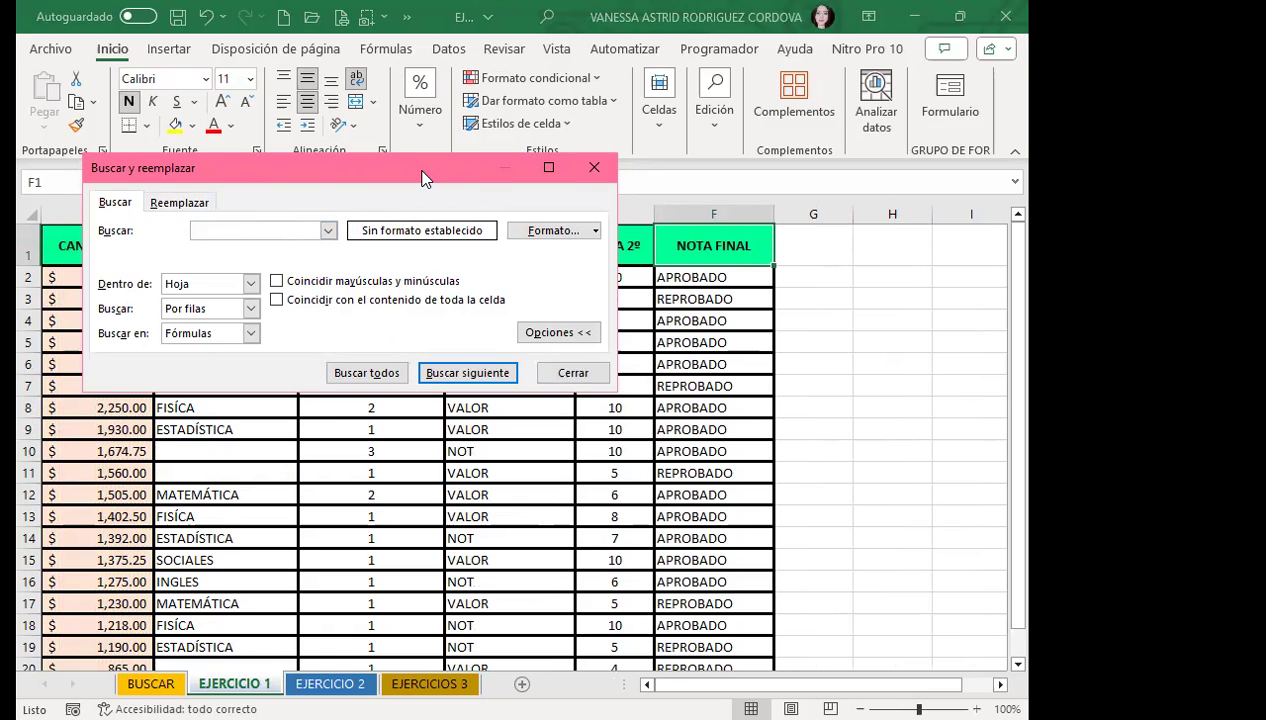
{"action": "left_click_drag", "start_coordinate": [421, 178], "coordinate": [851, 210]}
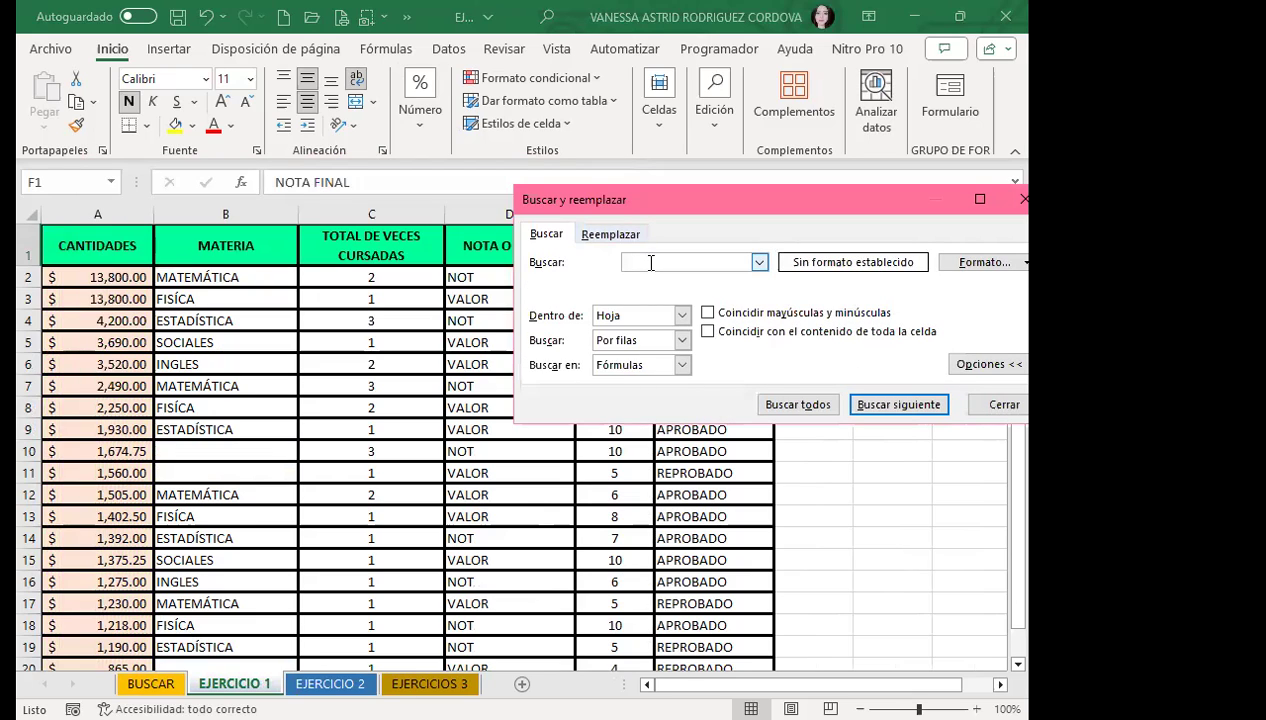
{"action": "left_click", "coordinate": [685, 316]}
{"action": "left_click", "coordinate": [619, 347]}
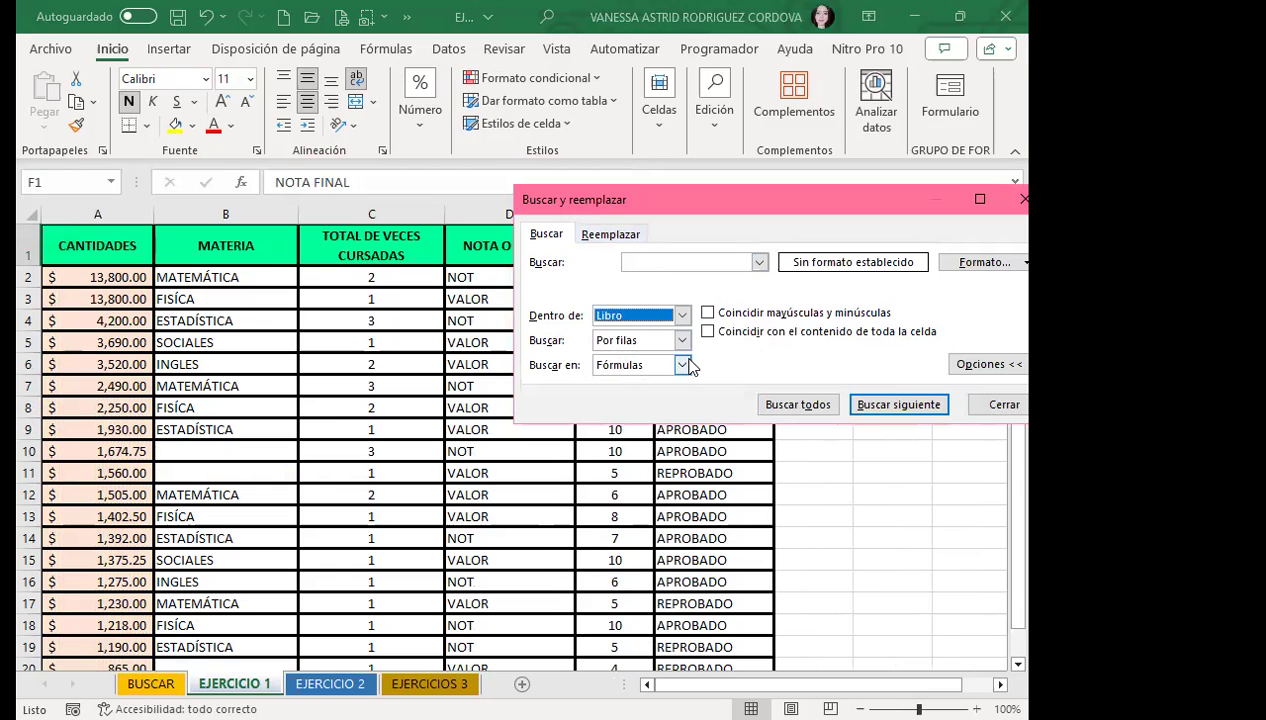
{"action": "left_click", "coordinate": [683, 366]}
{"action": "left_click", "coordinate": [673, 358]}
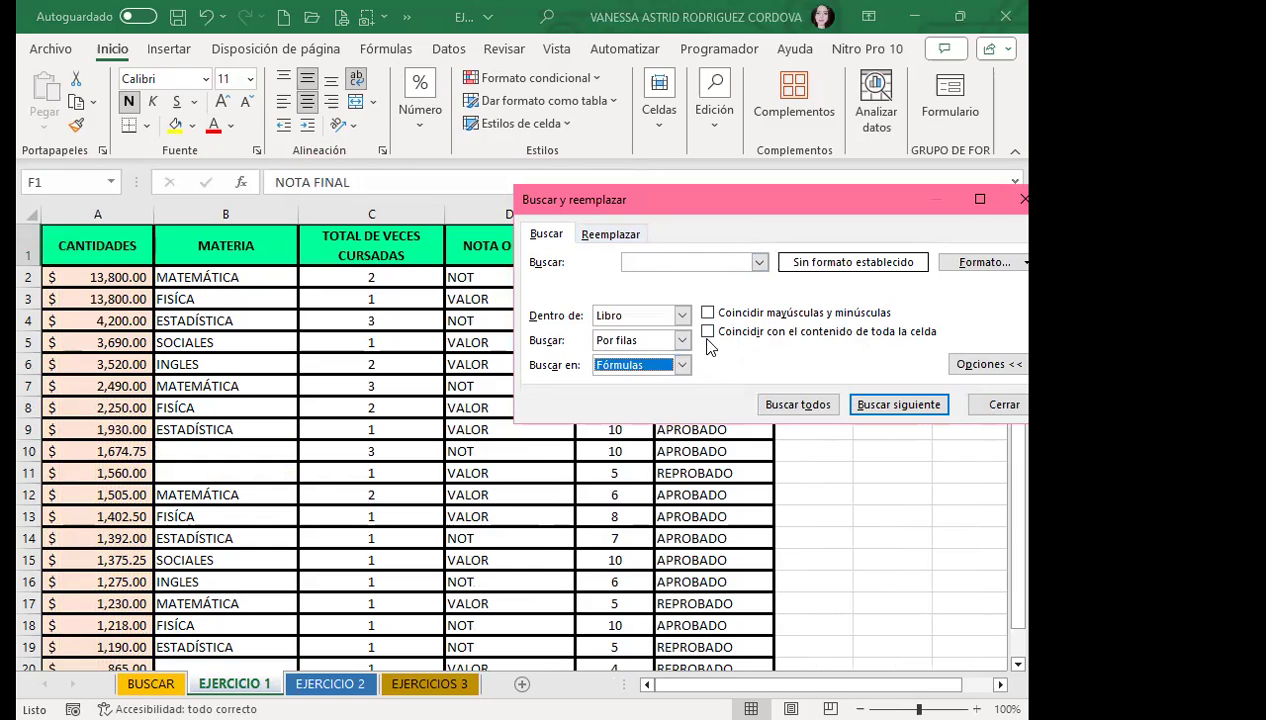
{"action": "left_click", "coordinate": [707, 332]}
{"action": "left_click", "coordinate": [634, 261]}
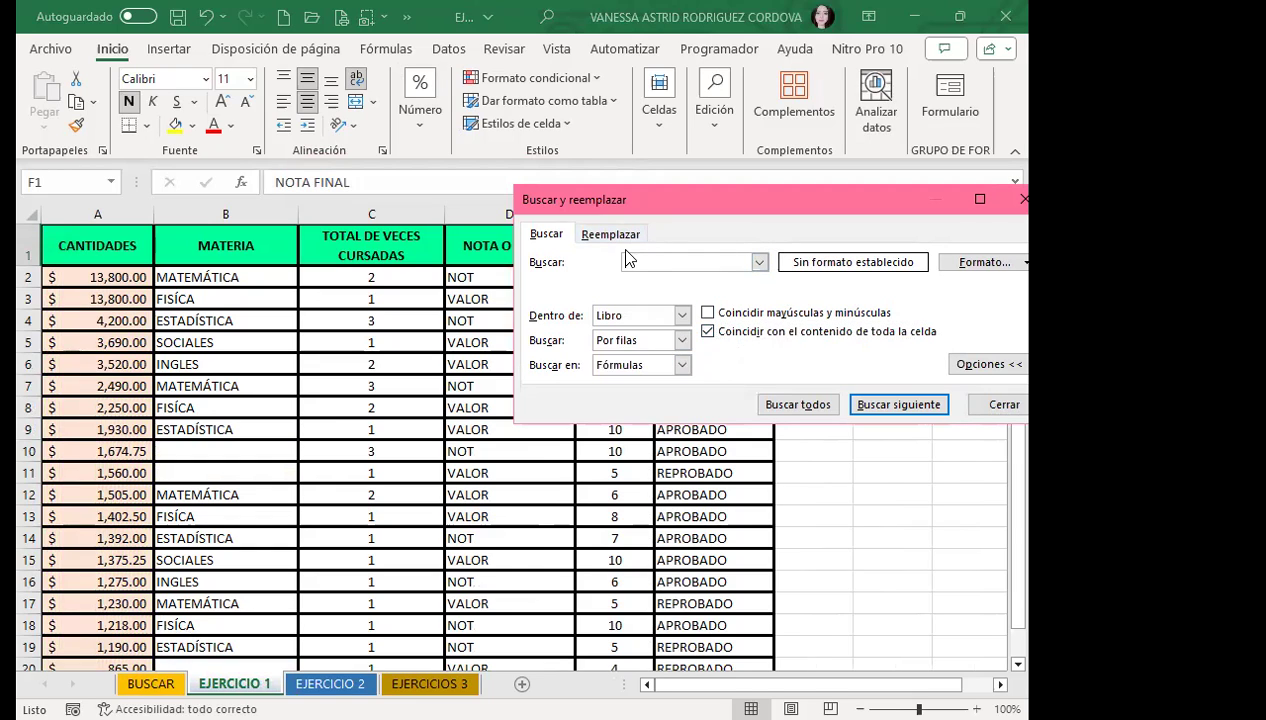
{"action": "type", "text": "NOT"}
Step: List all 24 NOT matches and jump to EJERCICIOS 3 D19 and EJERCICIO 2 D10
{"action": "left_click", "coordinate": [775, 405]}
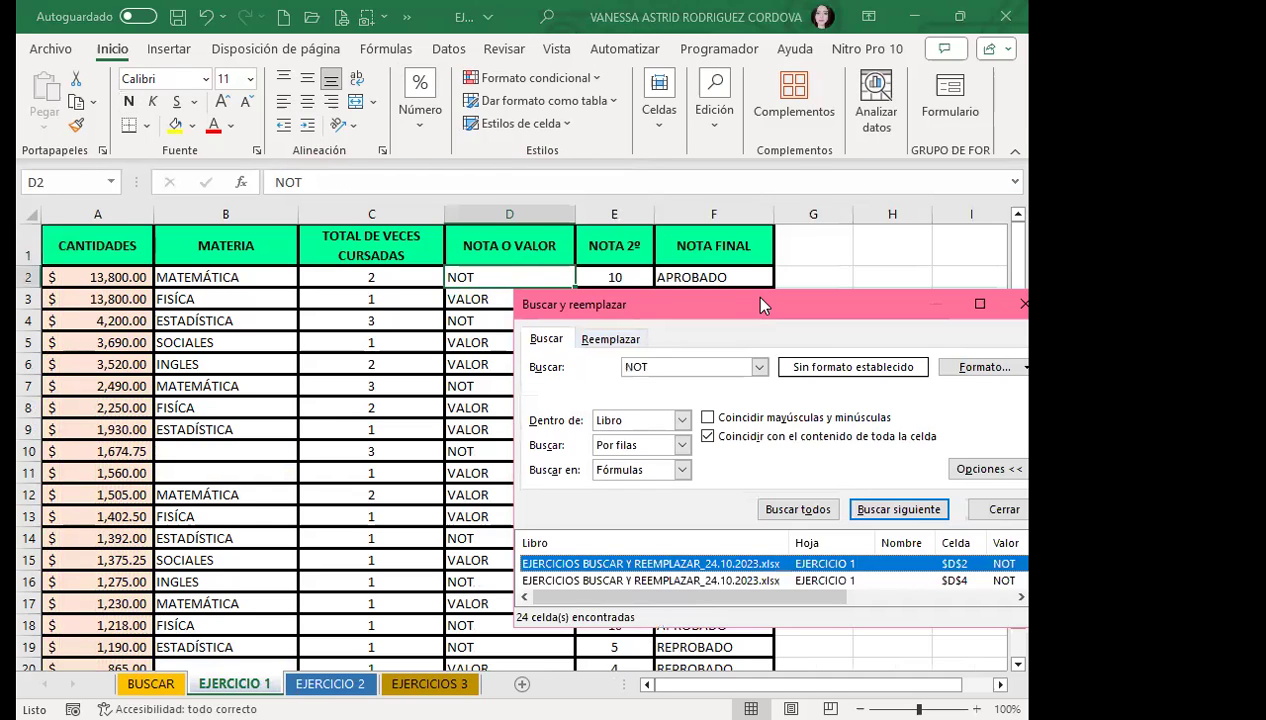
{"action": "left_click_drag", "start_coordinate": [760, 300], "coordinate": [519, 12]}
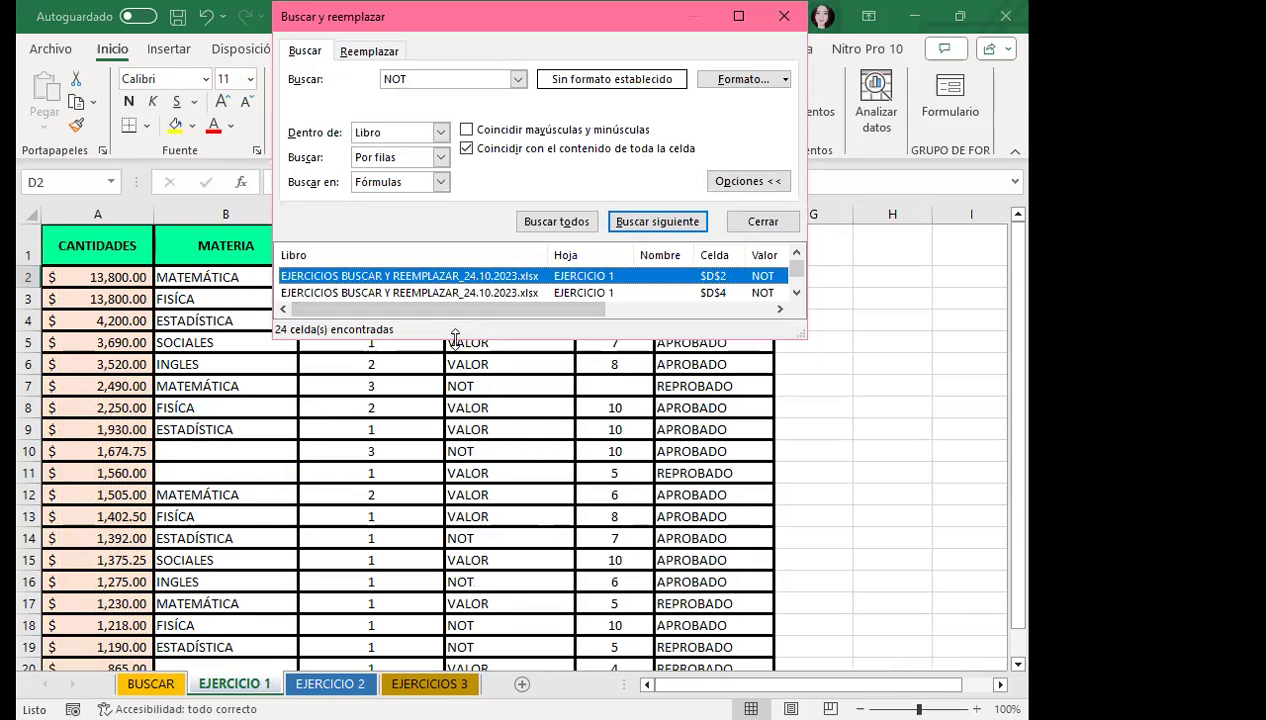
{"action": "left_click_drag", "start_coordinate": [455, 338], "coordinate": [455, 672]}
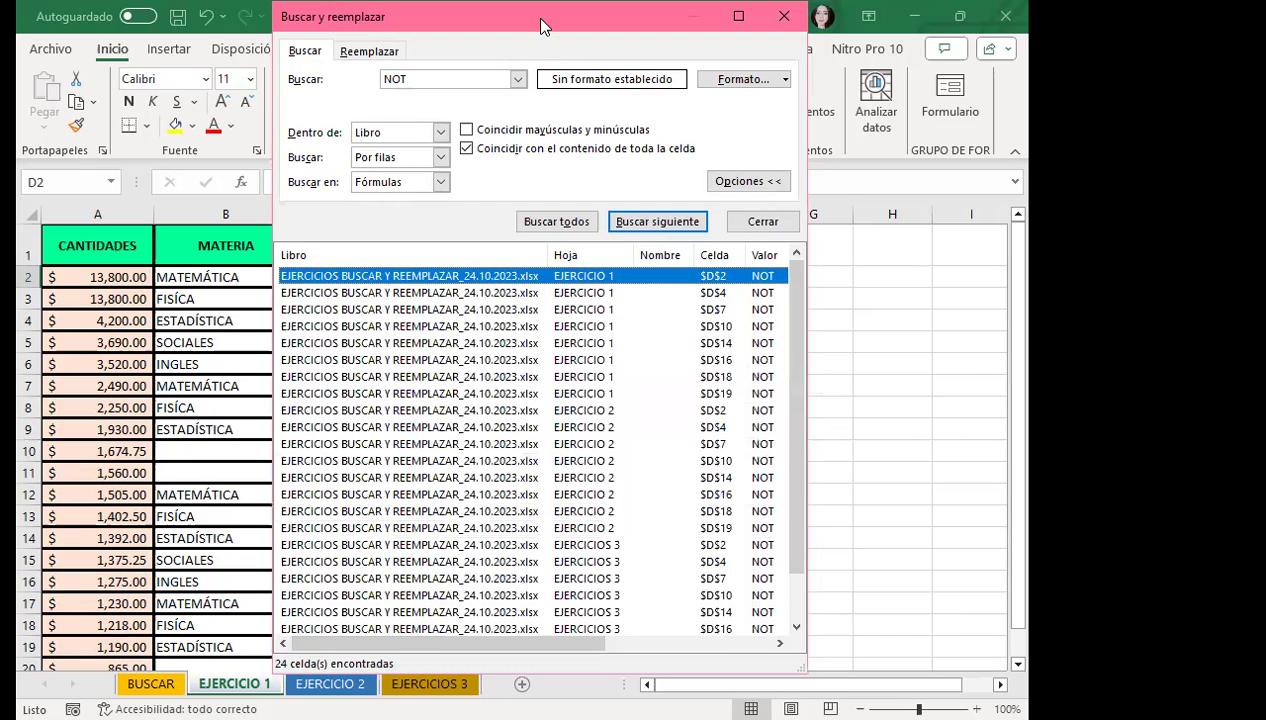
{"action": "left_click_drag", "start_coordinate": [540, 25], "coordinate": [537, 24]}
{"action": "scroll", "coordinate": [480, 426], "scroll_direction": "down", "scroll_amount": 1}
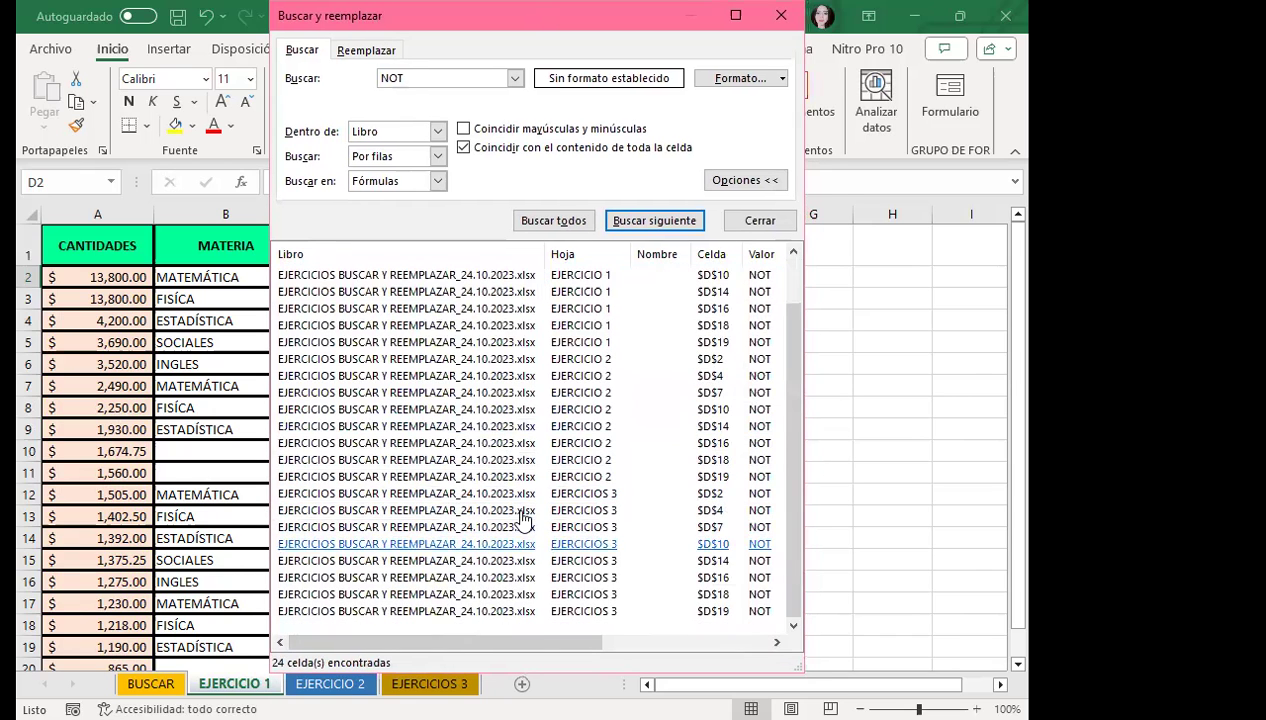
{"action": "left_click", "coordinate": [515, 611]}
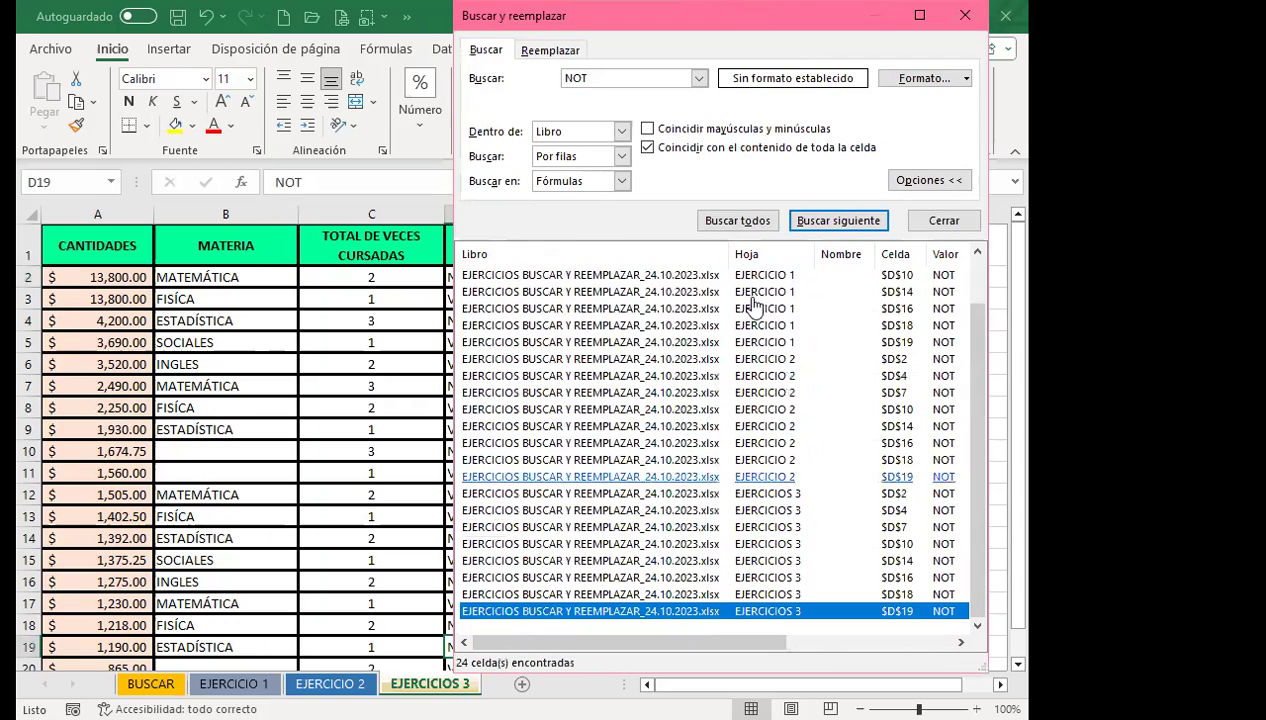
{"action": "left_click_drag", "start_coordinate": [845, 35], "coordinate": [738, 35]}
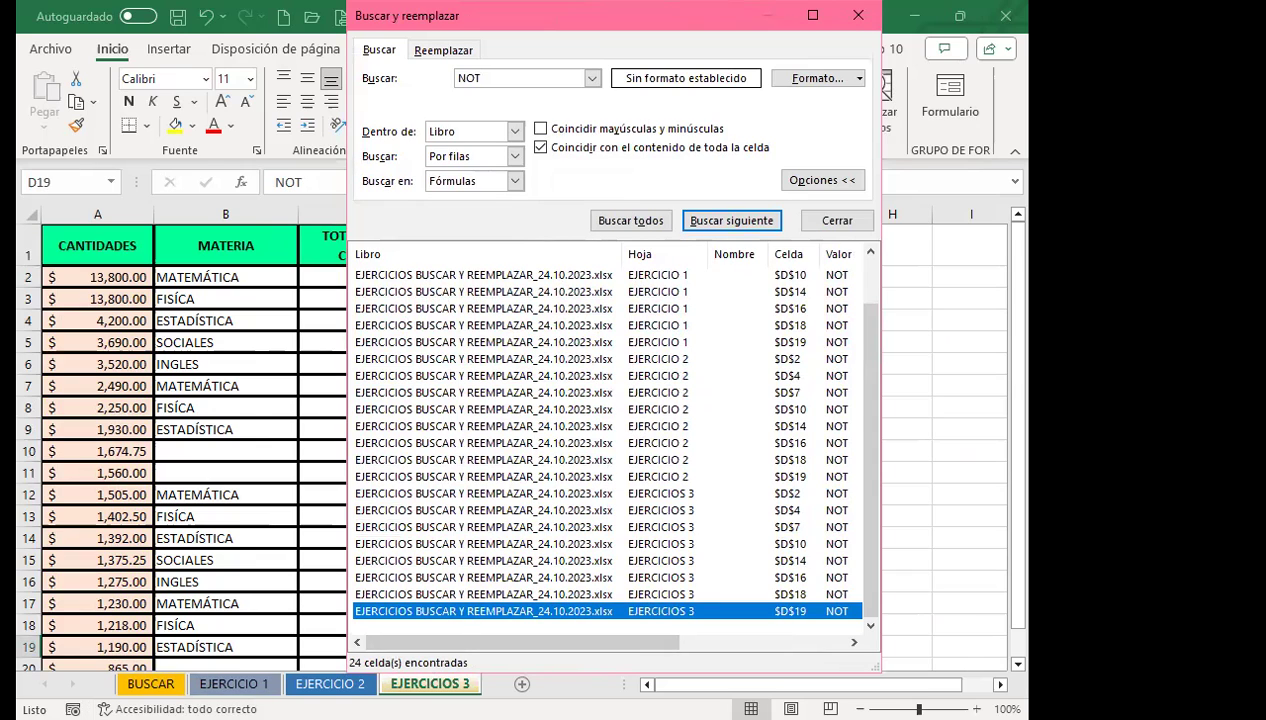
{"action": "left_click", "coordinate": [520, 410]}
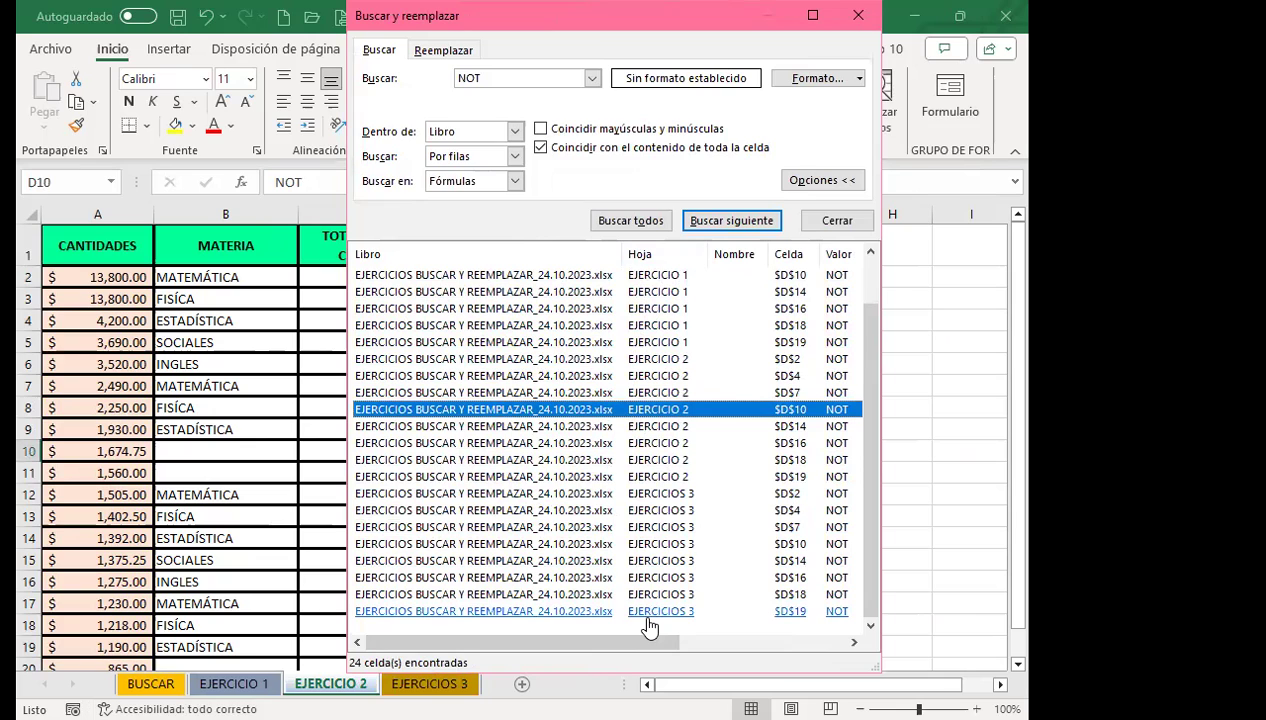
Step: Replace all 24 NOT entries with NOTA across the workbook and dismiss the confirmation
{"action": "left_click", "coordinate": [443, 50]}
{"action": "left_click", "coordinate": [472, 102]}
{"action": "type", "text": "NOTA"}
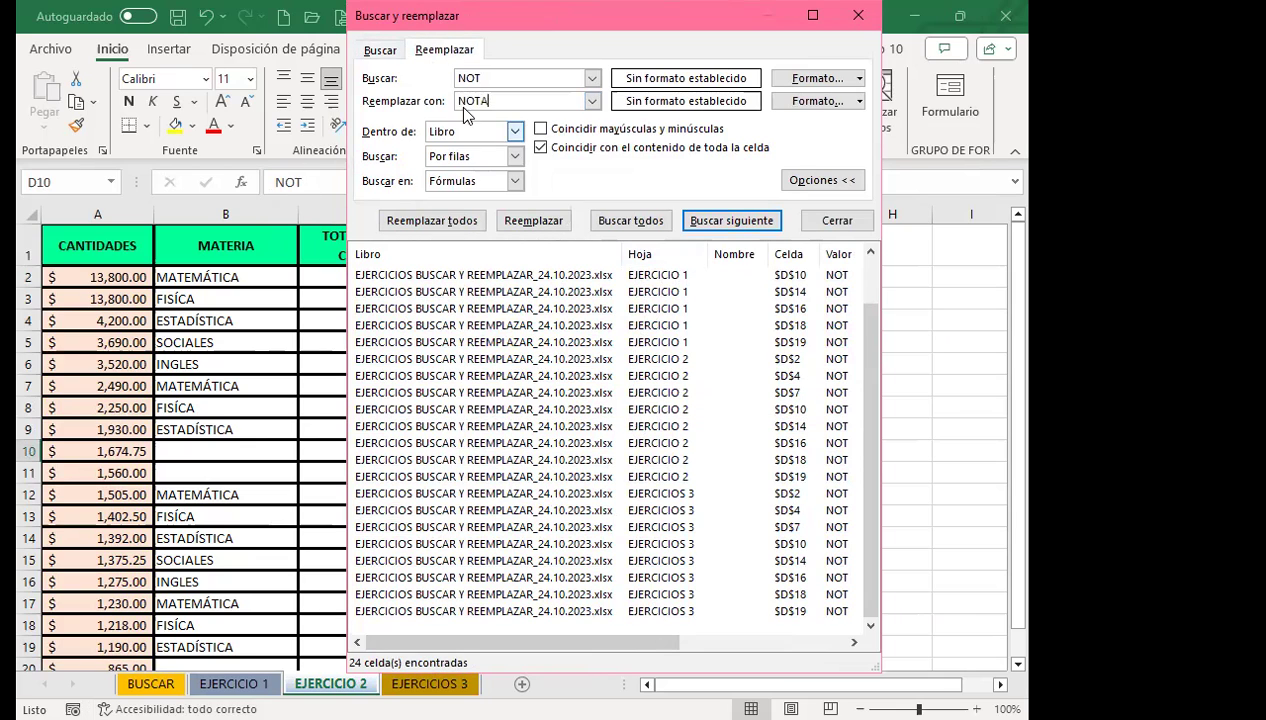
{"action": "left_click", "coordinate": [418, 219]}
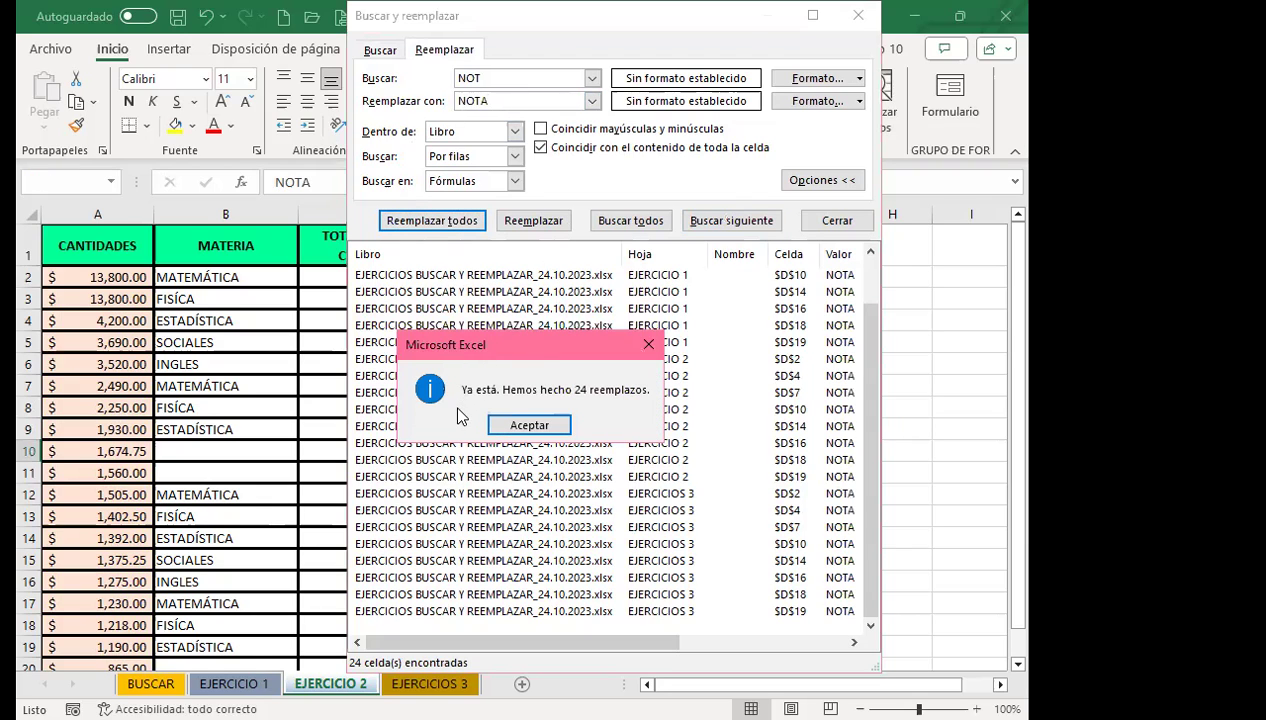
{"action": "left_click", "coordinate": [529, 426]}
Step: Clear the search and replacement fields and close the Find and Replace dialog
{"action": "key", "text": "BackSpace"}
{"action": "double_click", "coordinate": [480, 100]}
{"action": "key", "text": "BackSpace"}
{"action": "left_click", "coordinate": [838, 222]}
Step: Check EJERCICIO 1, EJERCICIO 2 and EJERCICIOS 3 now read NOTA, finishing on EJERCICIOS 3
{"action": "left_click", "coordinate": [523, 320]}
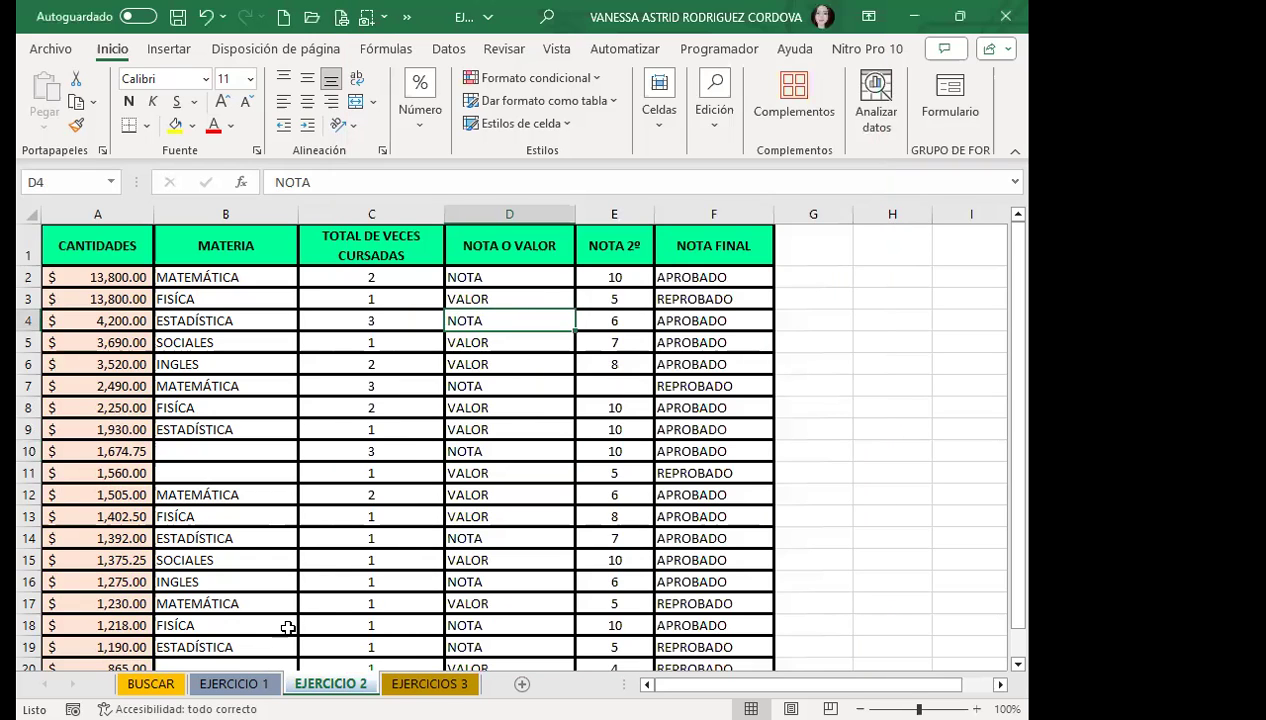
{"action": "left_click", "coordinate": [234, 683]}
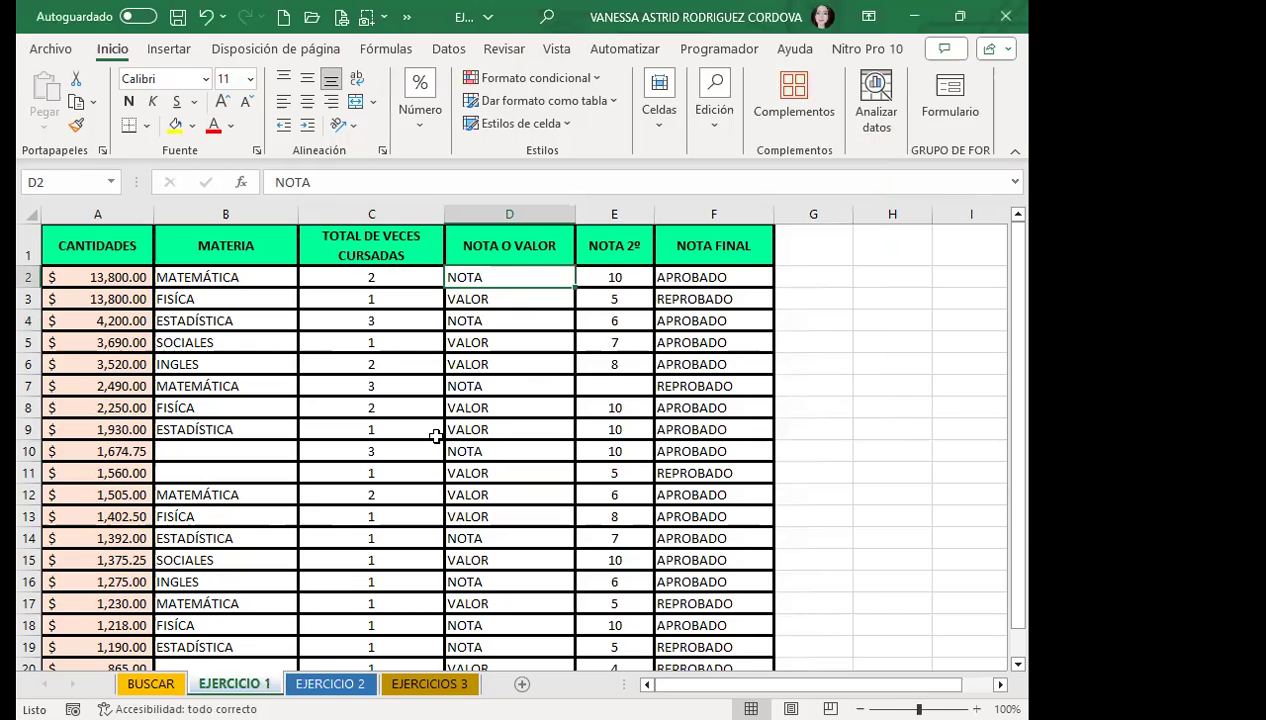
{"action": "key", "text": "ctrl+Page_Down"}
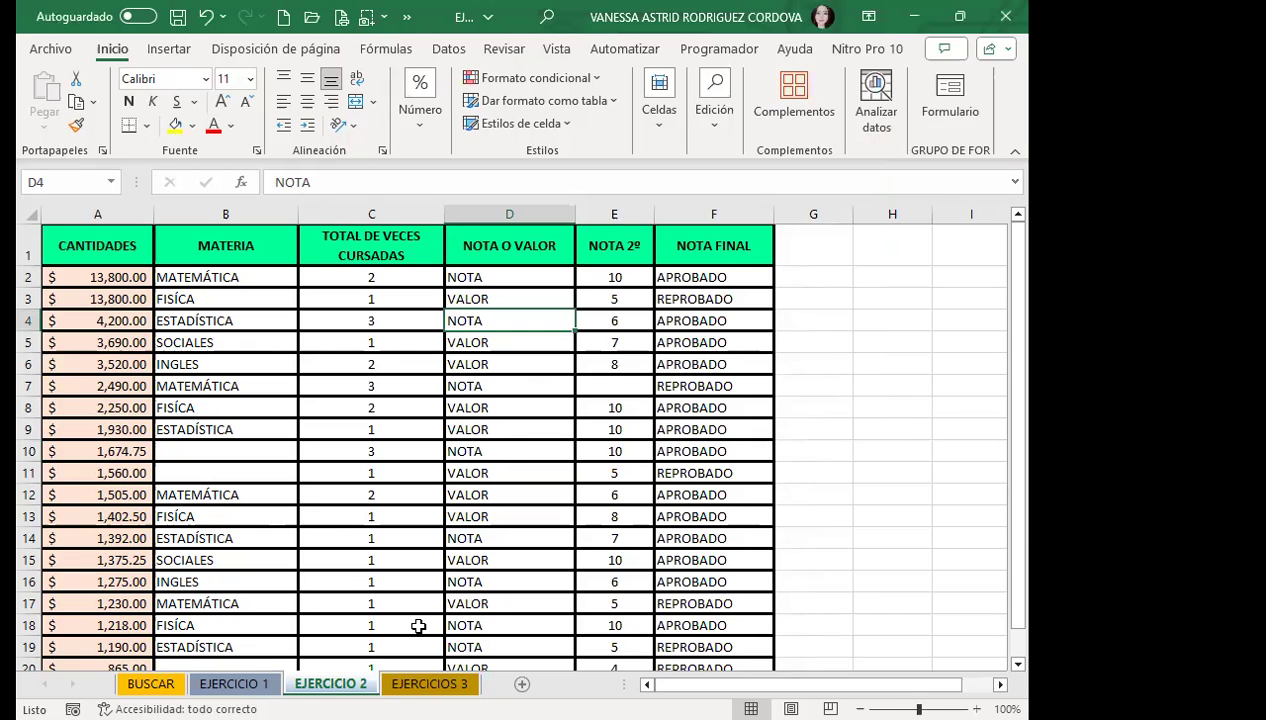
{"action": "key", "text": "ctrl+Page_Down"}
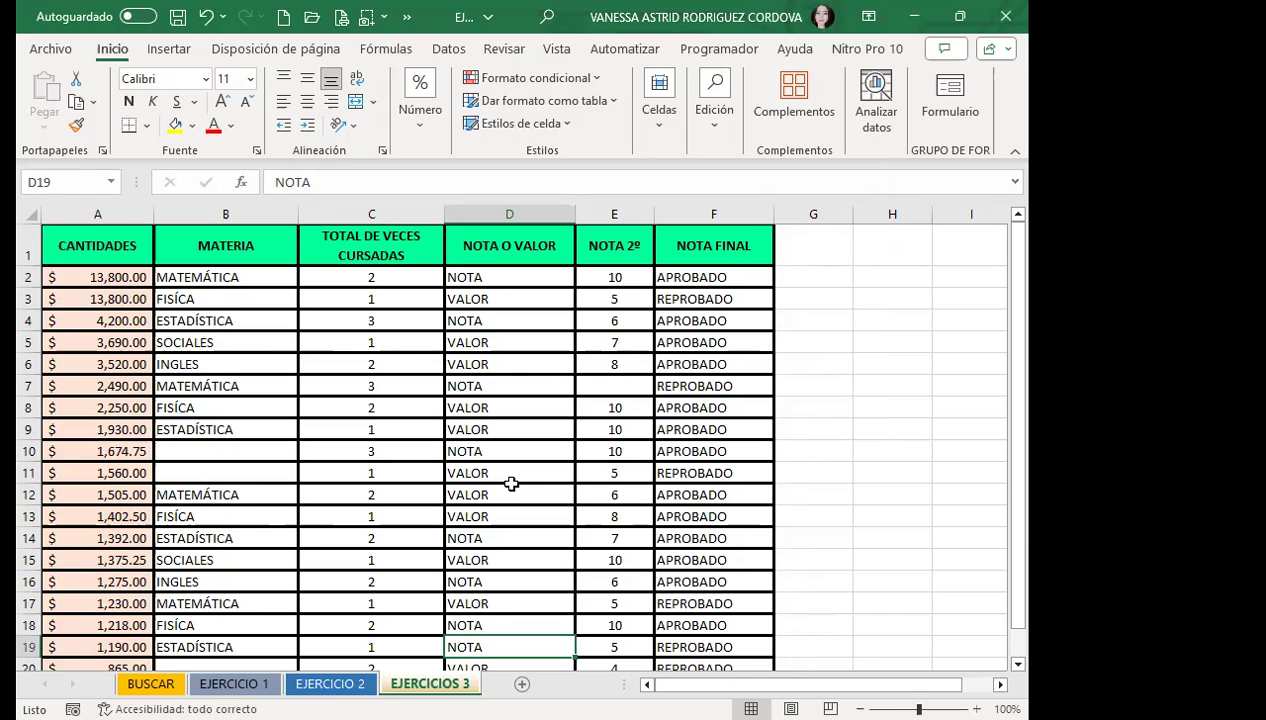
{"action": "key", "text": "ctrl+Page_Up"}
{"action": "key", "text": "ctrl+Page_Up"}
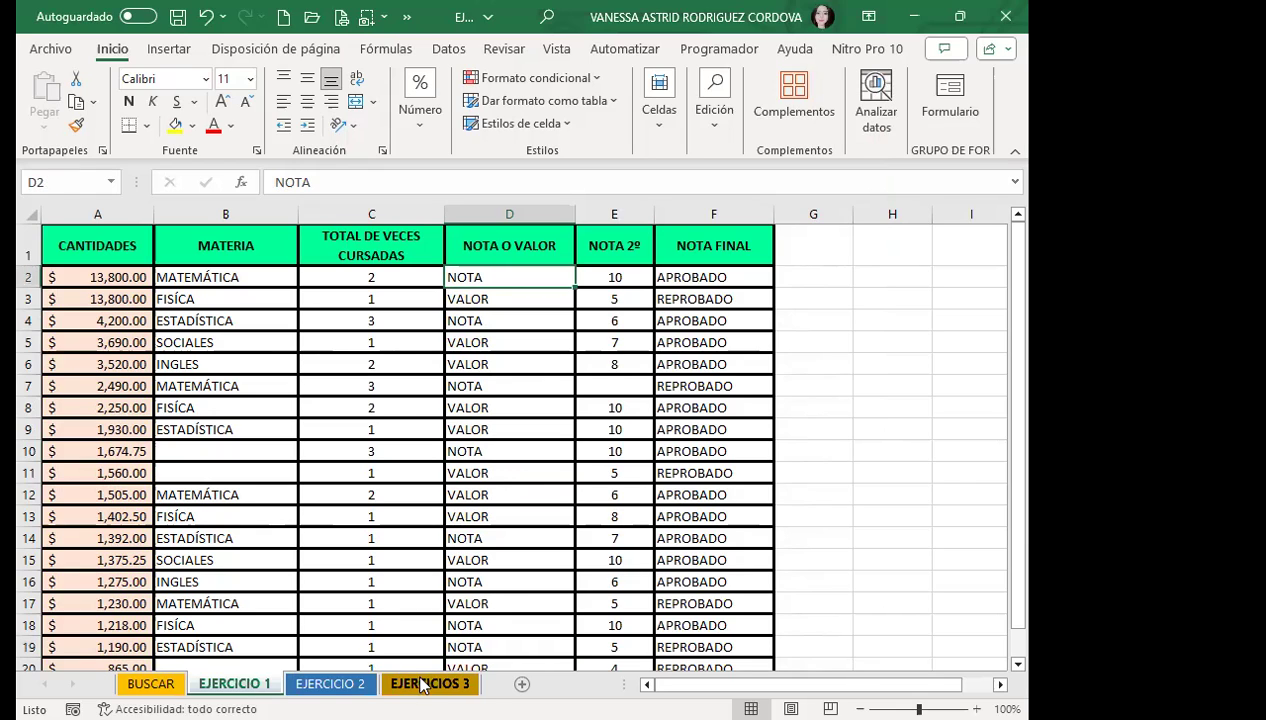
{"action": "left_click", "coordinate": [422, 686]}
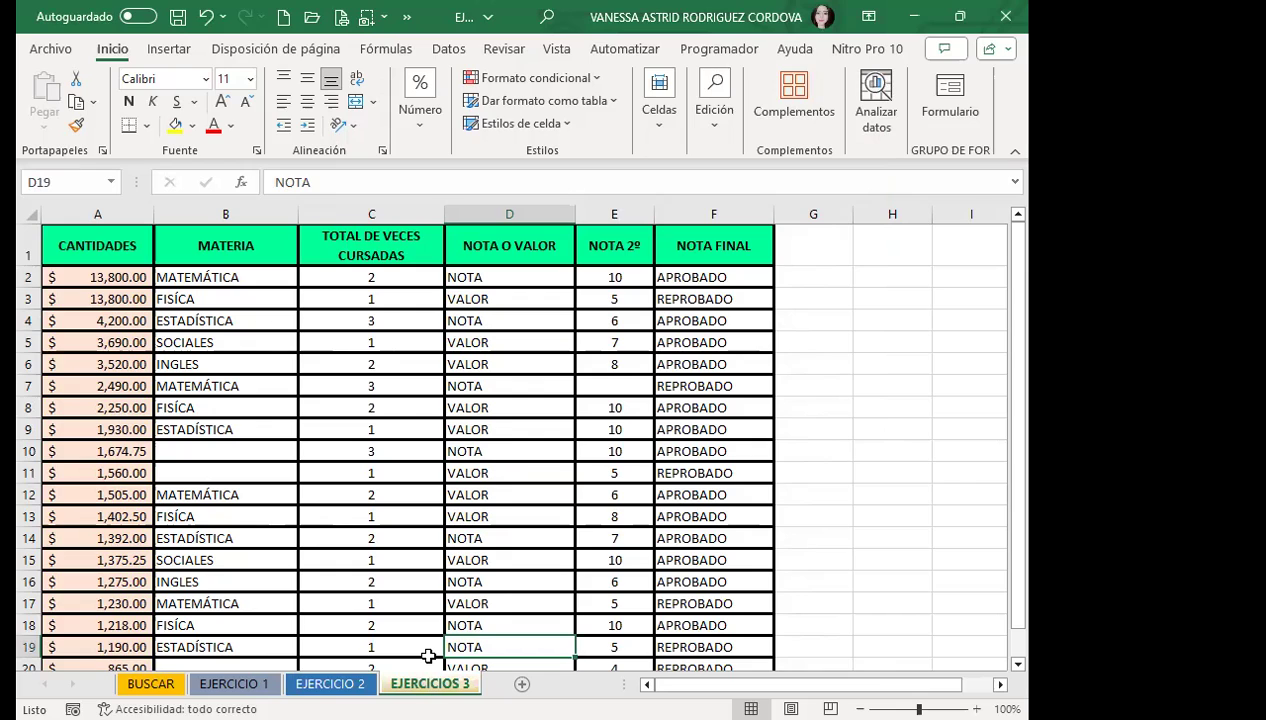
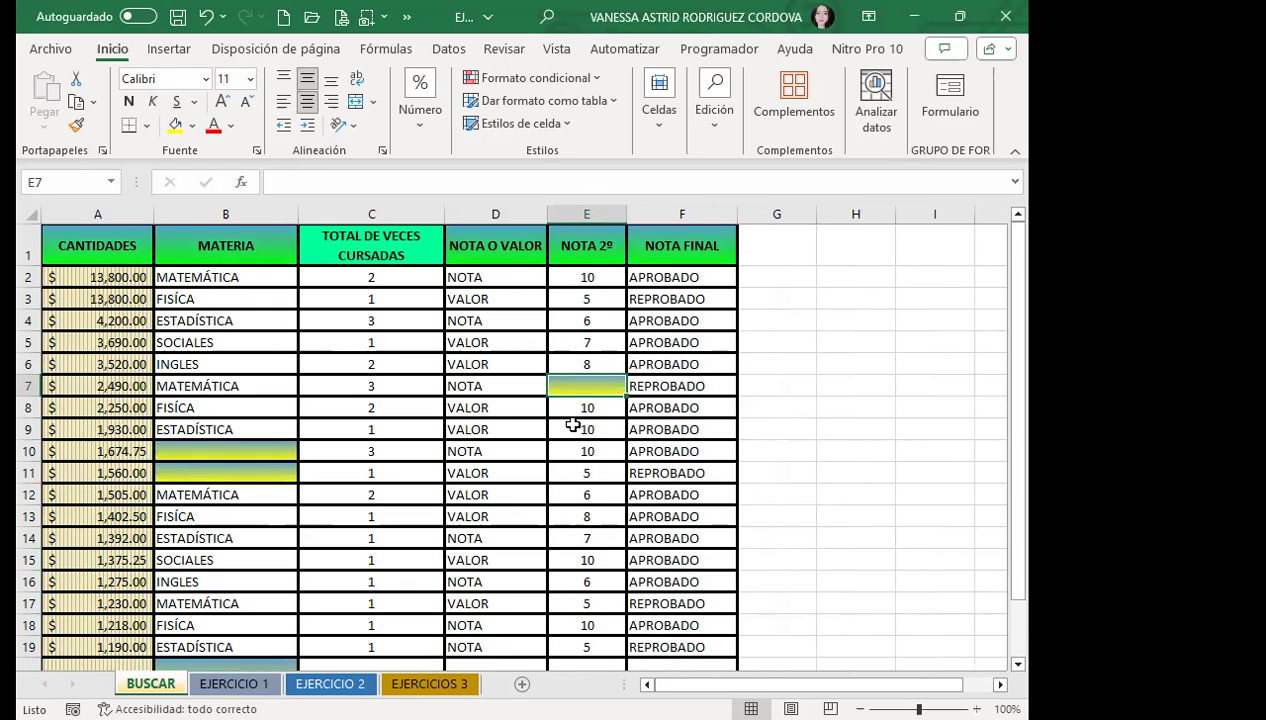
Step: Select cell B10 on BUSCAR, move to the EJERCICIO 1 sheet, and open Find and Replace with Ctrl+B
{"action": "left_click", "coordinate": [175, 445]}
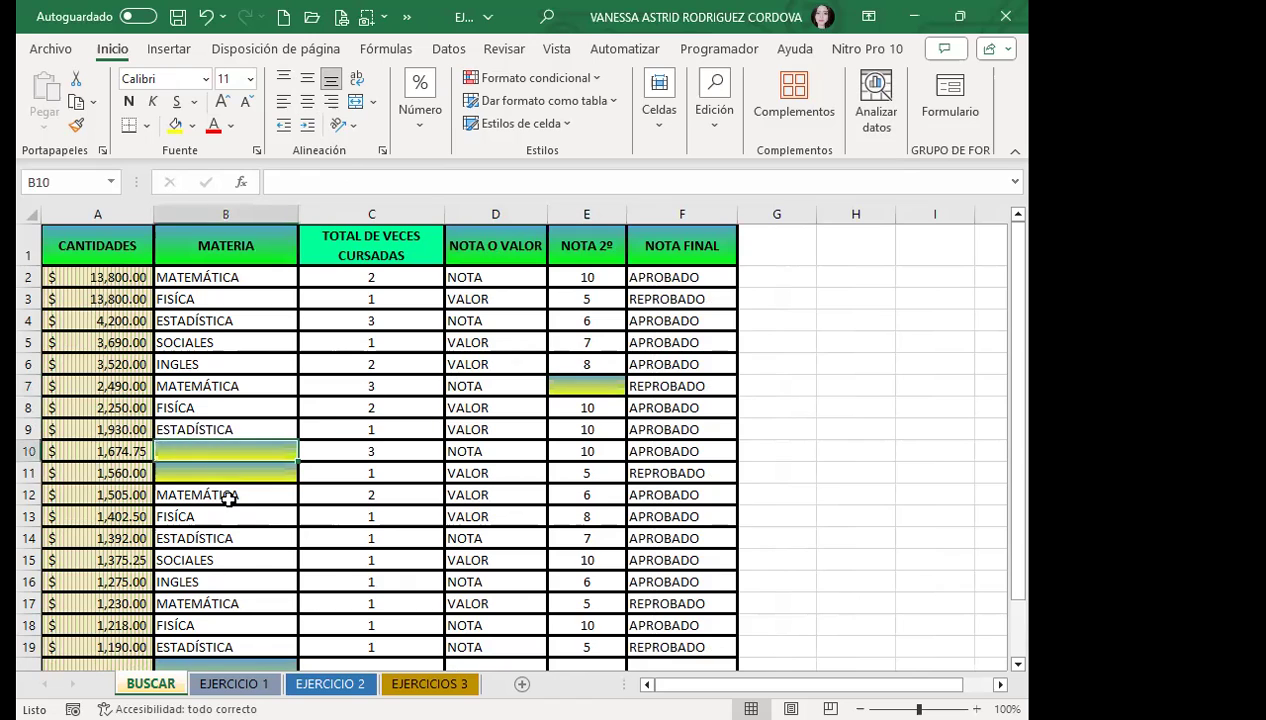
{"action": "key", "text": "ctrl+Page_Down"}
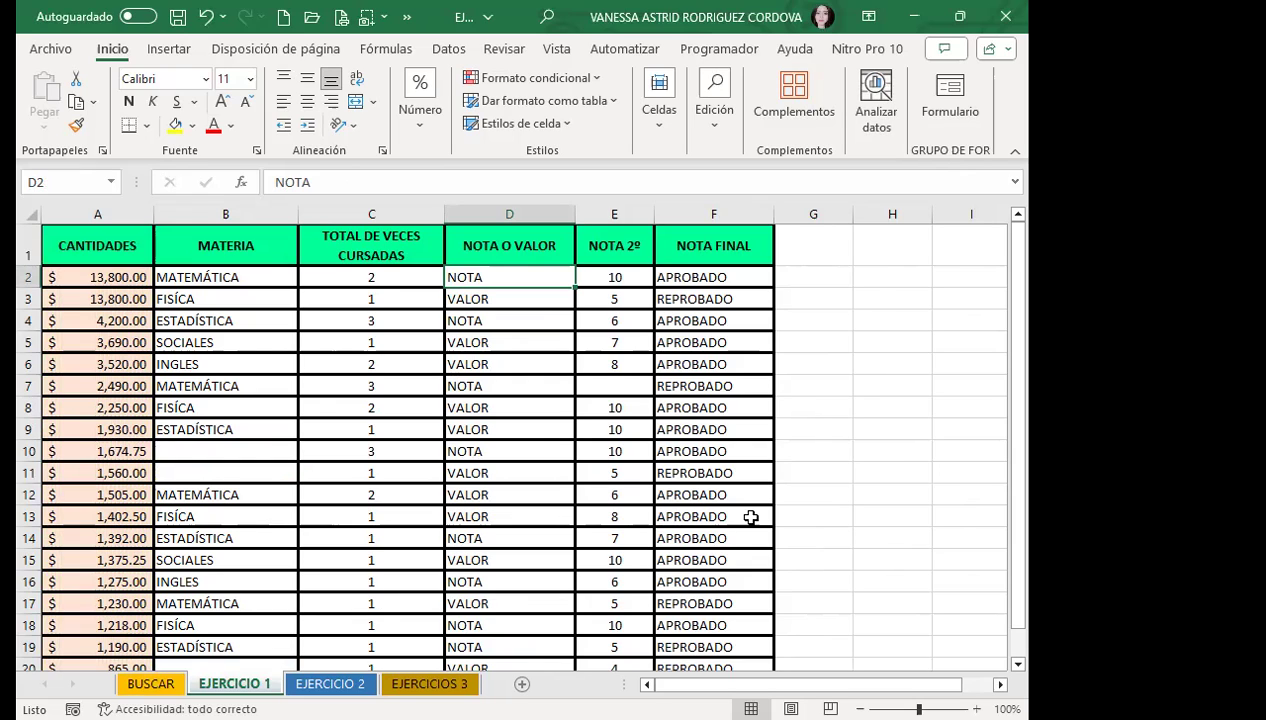
{"action": "key", "text": "ctrl+b"}
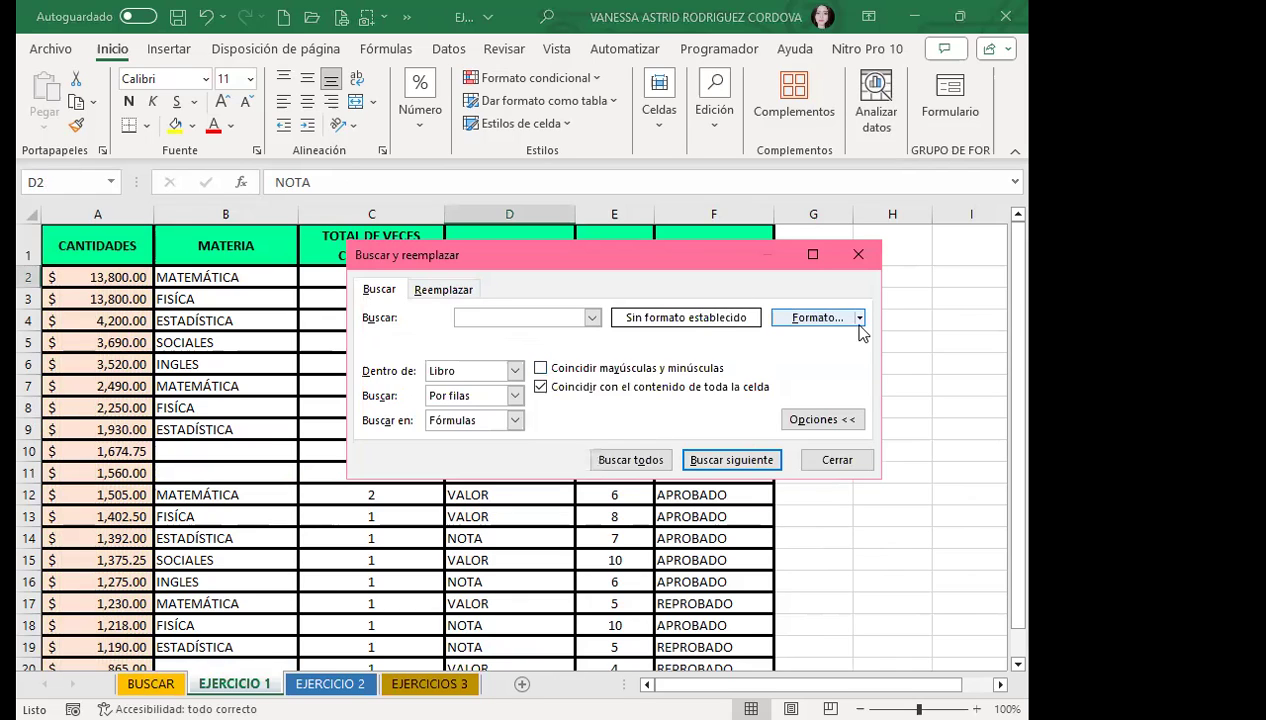
Step: Set the search format by sampling the green header fill of cell A1
{"action": "left_click", "coordinate": [859, 318]}
{"action": "left_click", "coordinate": [836, 370]}
{"action": "left_click", "coordinate": [88, 246]}
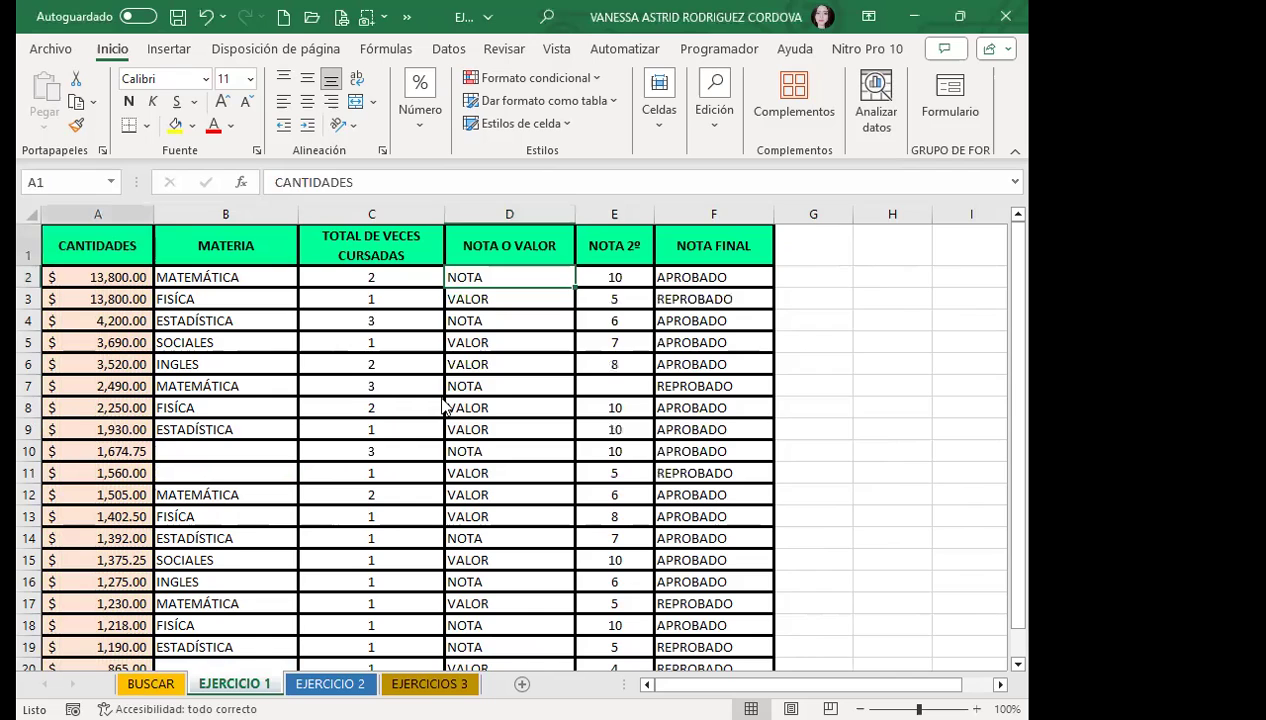
Step: Start a gradient replacement fill on the Reemplazar tab with pink as the first colour
{"action": "left_click", "coordinate": [441, 290]}
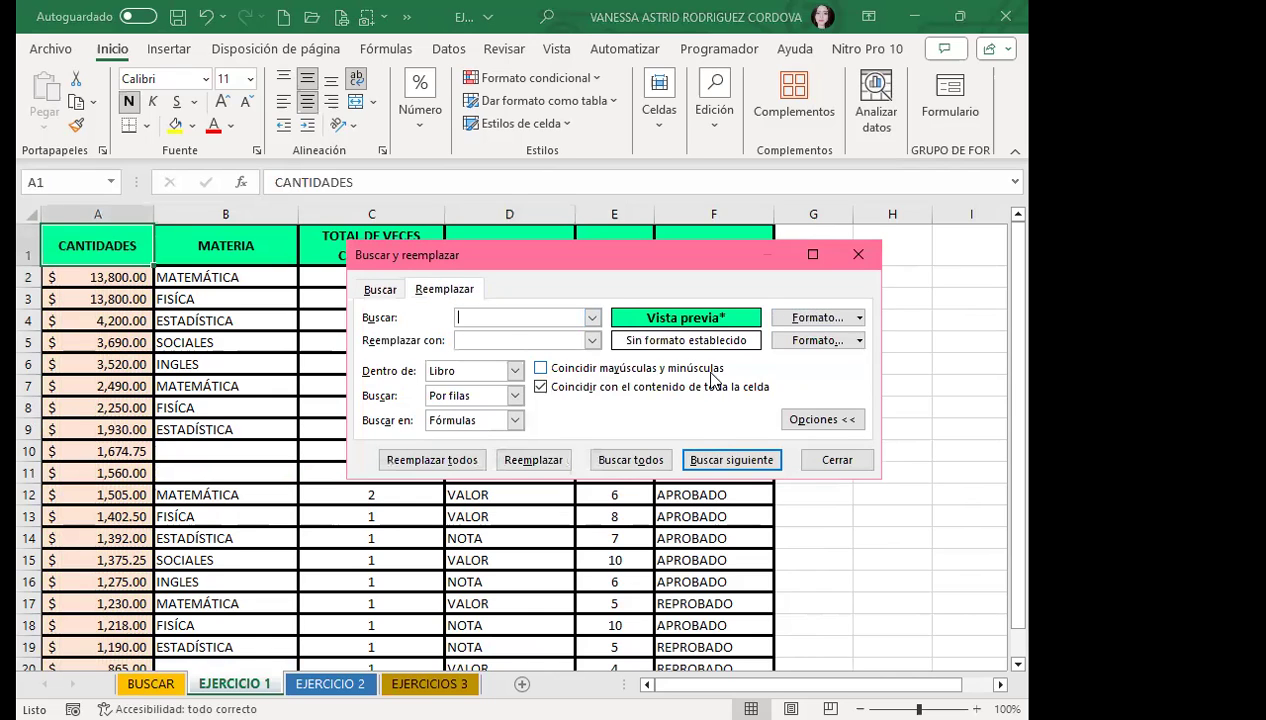
{"action": "left_click", "coordinate": [859, 340]}
{"action": "left_click", "coordinate": [826, 364]}
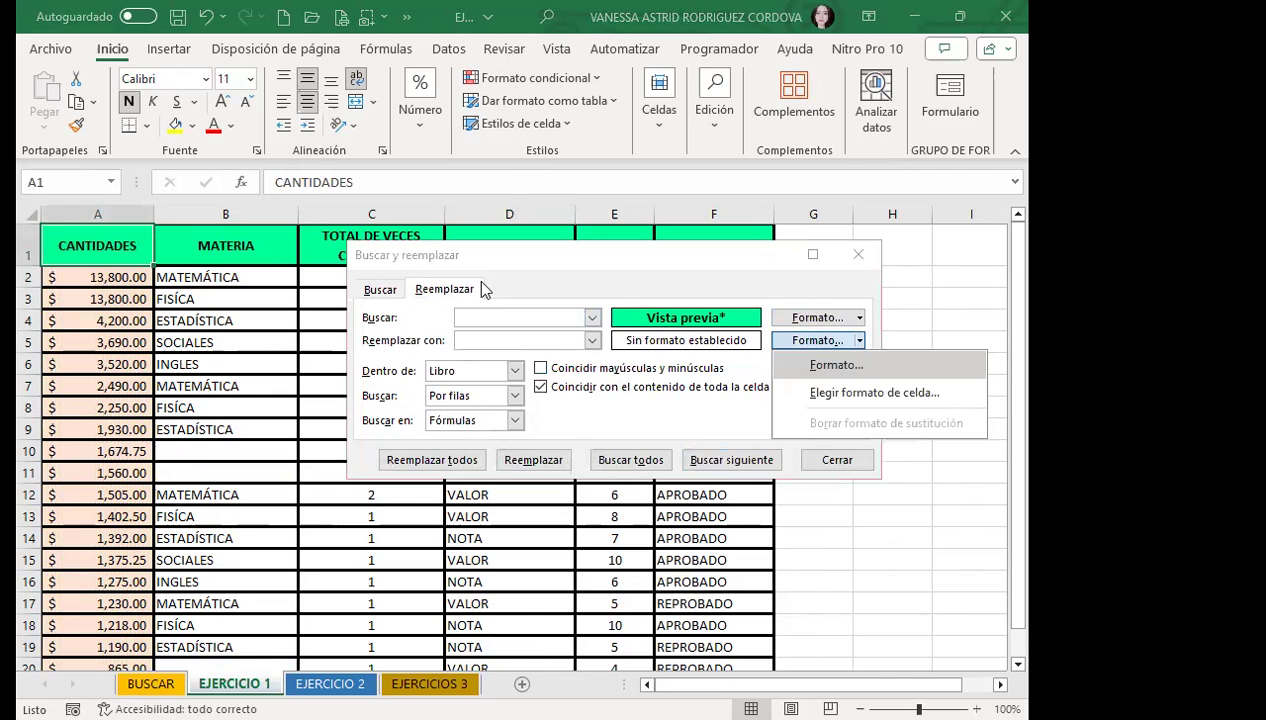
{"action": "left_click", "coordinate": [567, 371]}
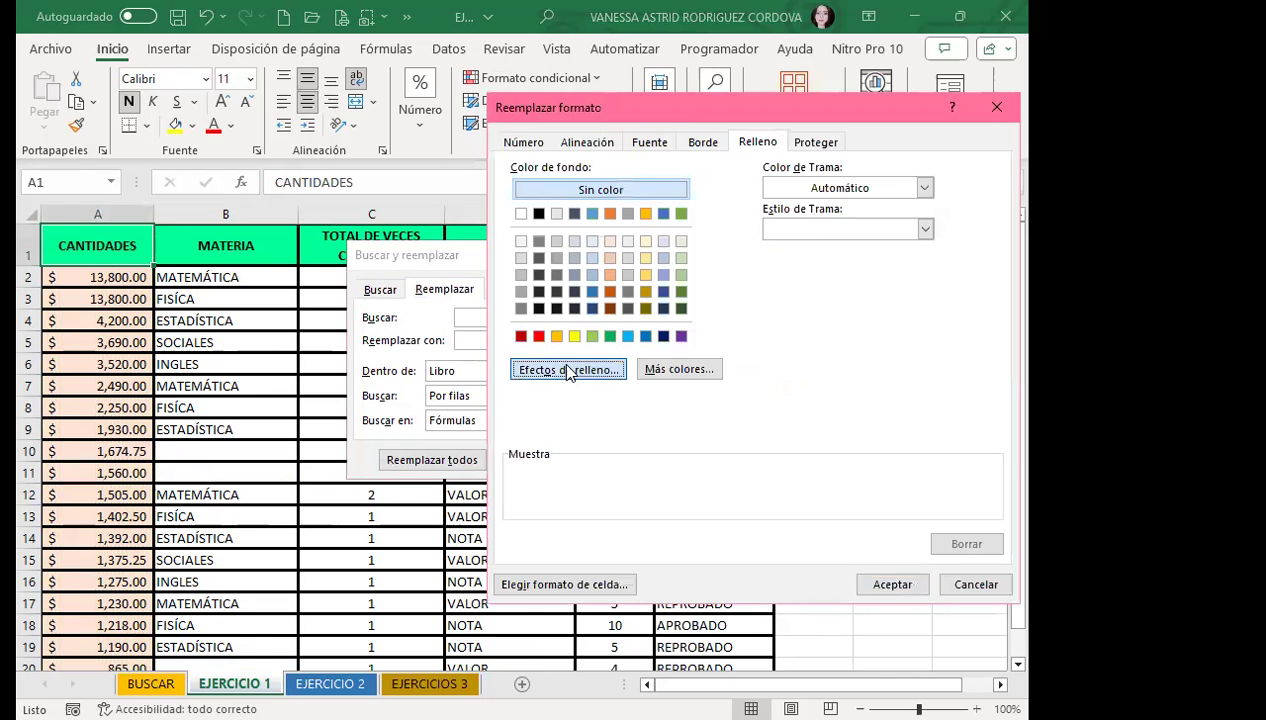
{"action": "left_click", "coordinate": [893, 228]}
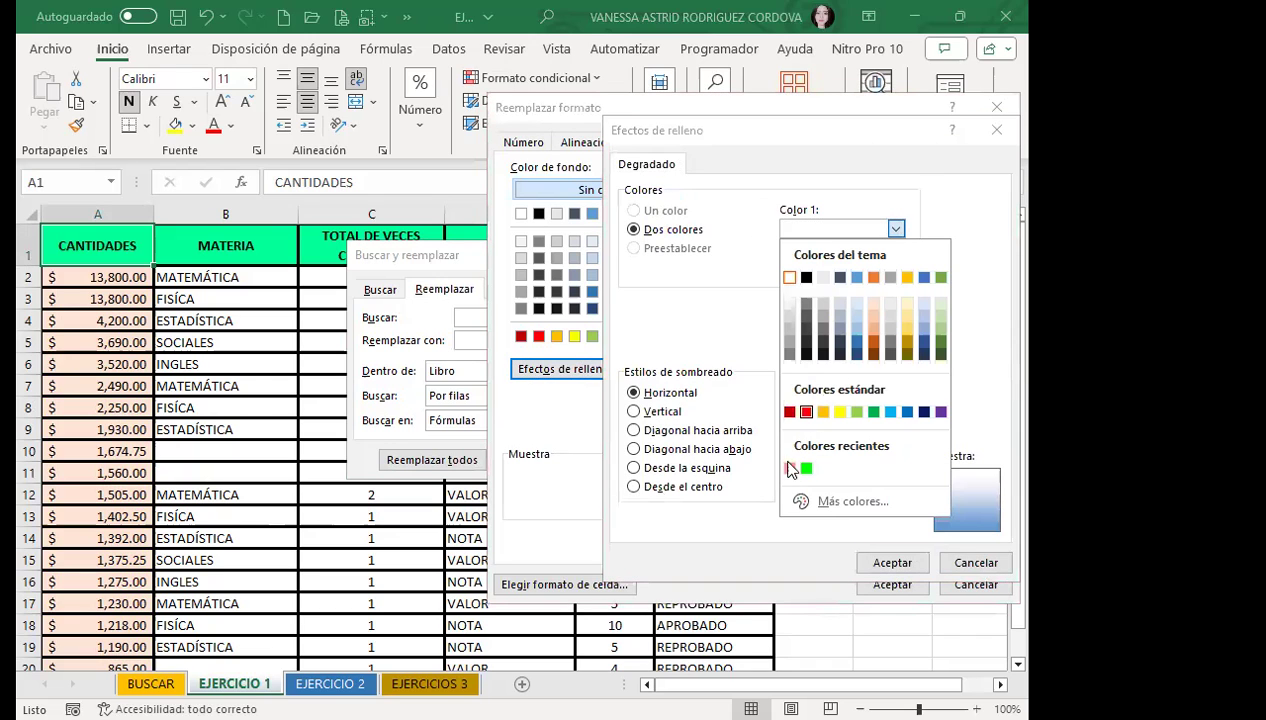
{"action": "left_click", "coordinate": [789, 470]}
Step: Make the second gradient colour a custom yellow-green, pick the second variant, and confirm the fill
{"action": "left_click", "coordinate": [895, 270]}
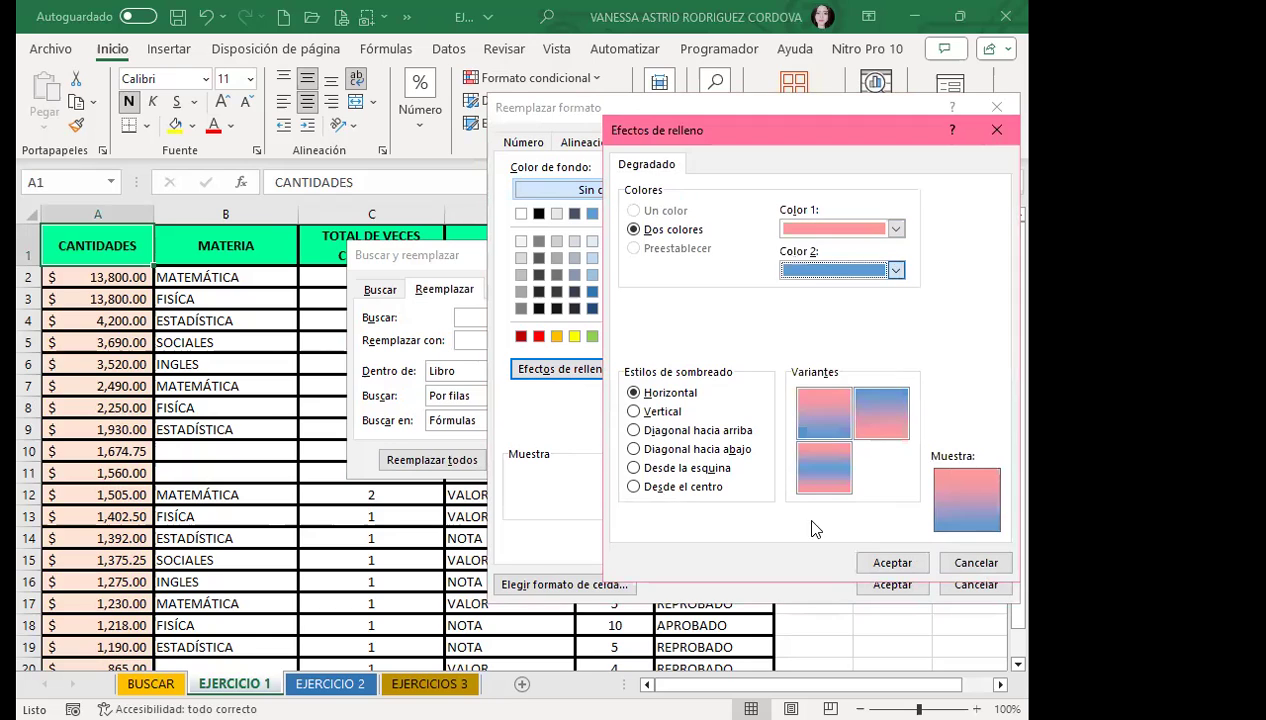
{"action": "left_click", "coordinate": [822, 542]}
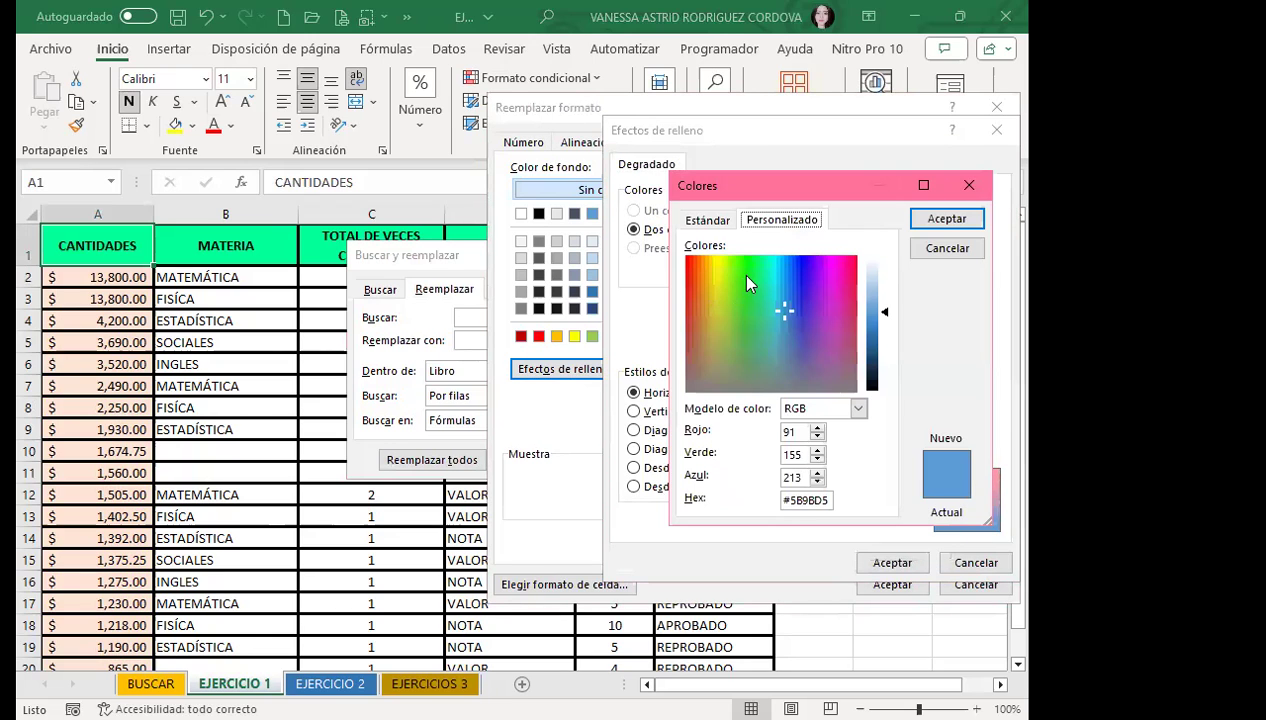
{"action": "left_click", "coordinate": [720, 270]}
{"action": "left_click", "coordinate": [934, 222]}
{"action": "left_click", "coordinate": [880, 414]}
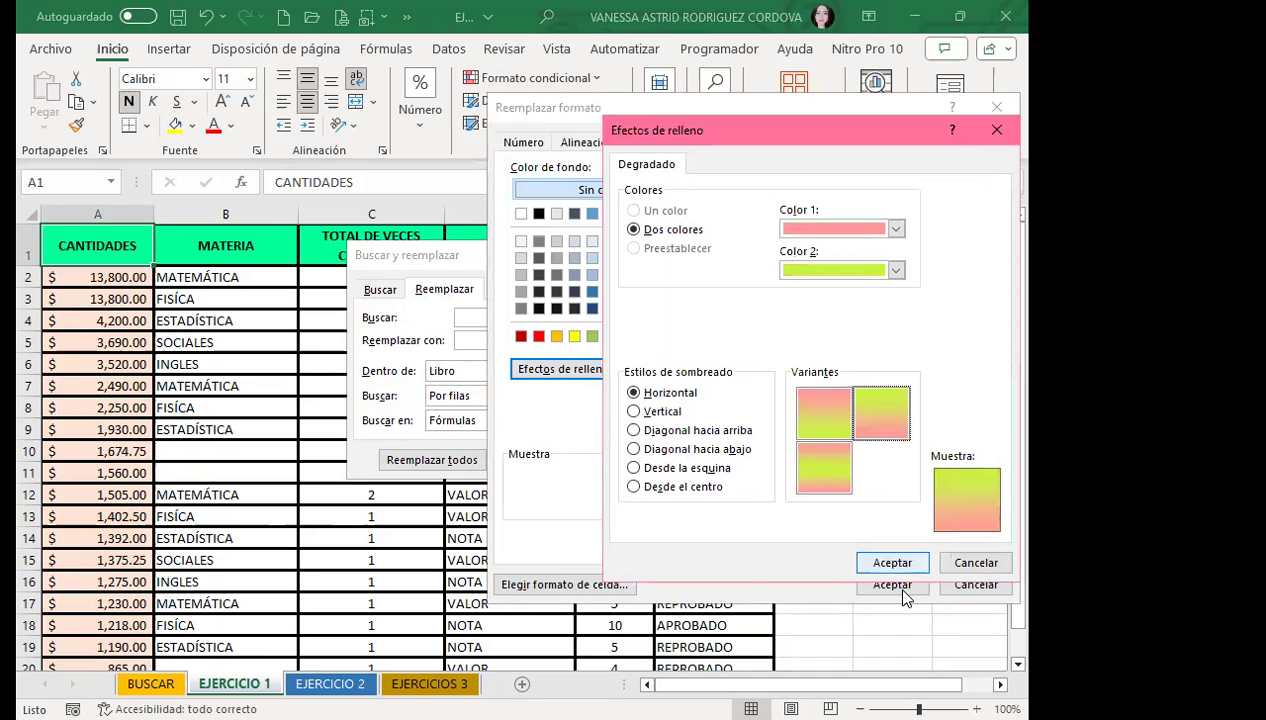
{"action": "left_click", "coordinate": [897, 564]}
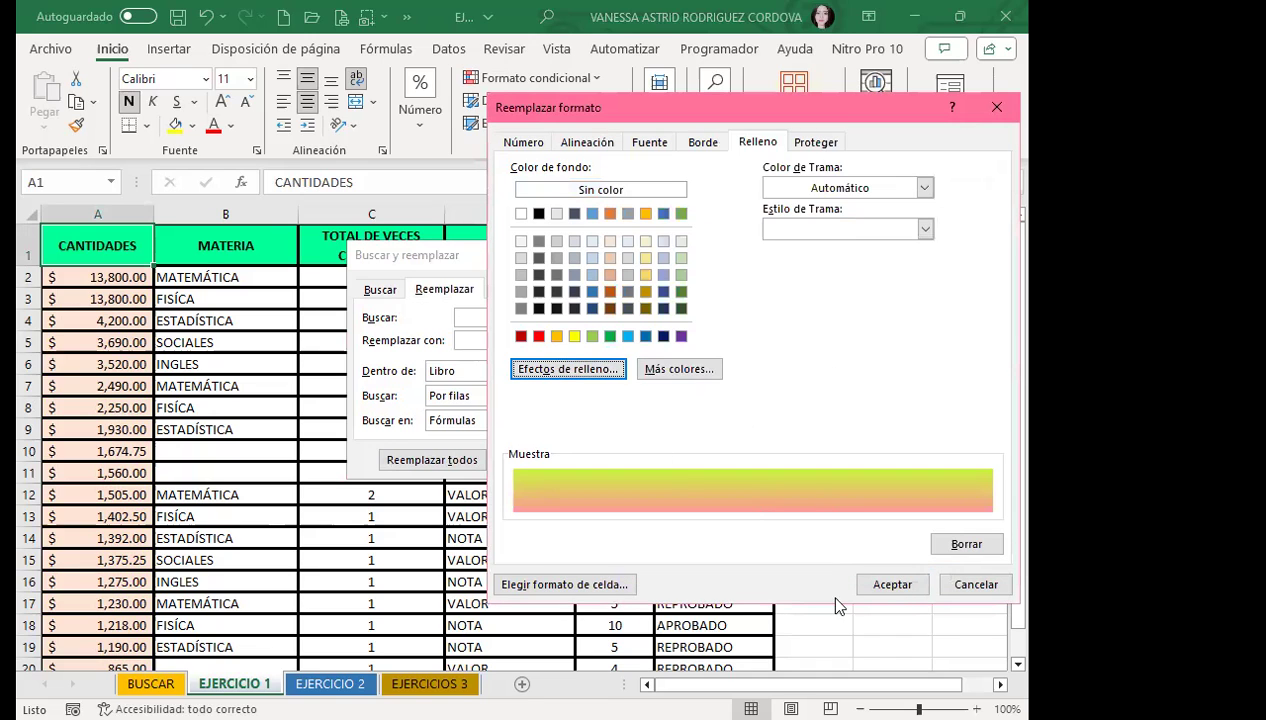
{"action": "left_click", "coordinate": [906, 586]}
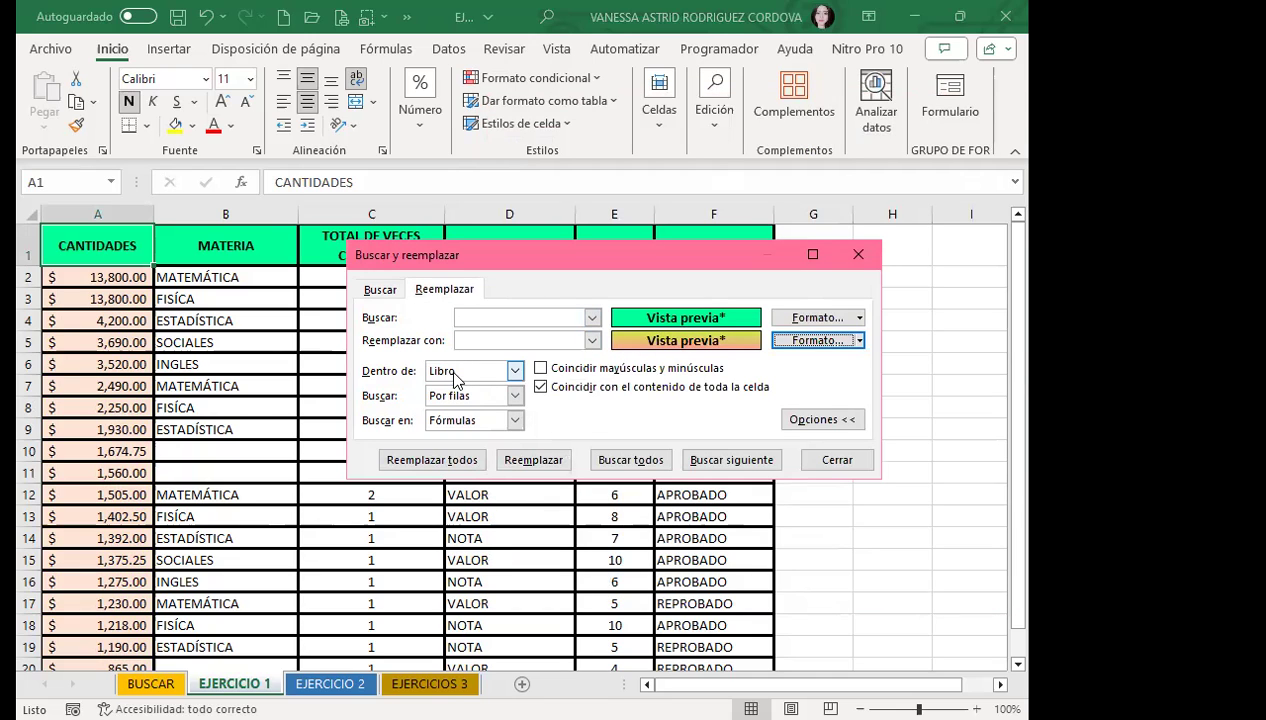
Step: Replace all 19 green cells with the gradient, then clear both search and replacement formats and close
{"action": "left_click", "coordinate": [433, 462]}
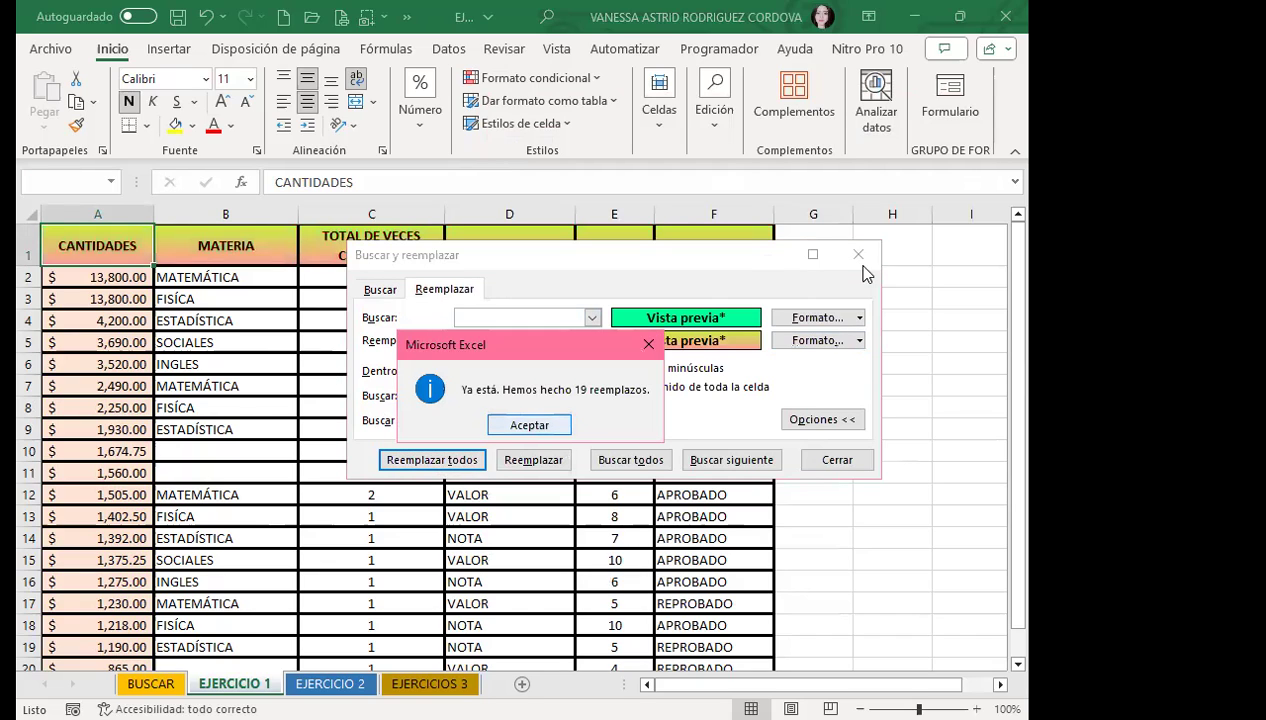
{"action": "key", "text": "Return"}
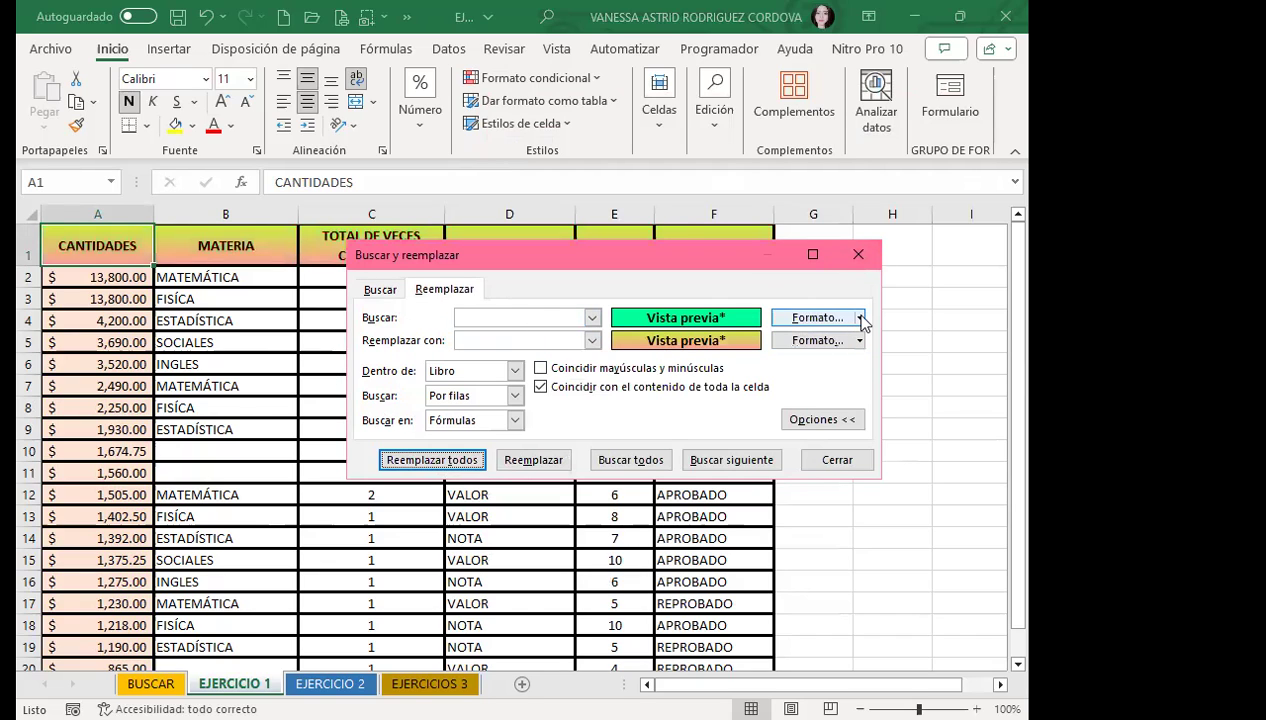
{"action": "left_click", "coordinate": [860, 318]}
{"action": "left_click", "coordinate": [830, 394]}
{"action": "left_click", "coordinate": [860, 340]}
{"action": "left_click", "coordinate": [818, 416]}
{"action": "left_click", "coordinate": [837, 460]}
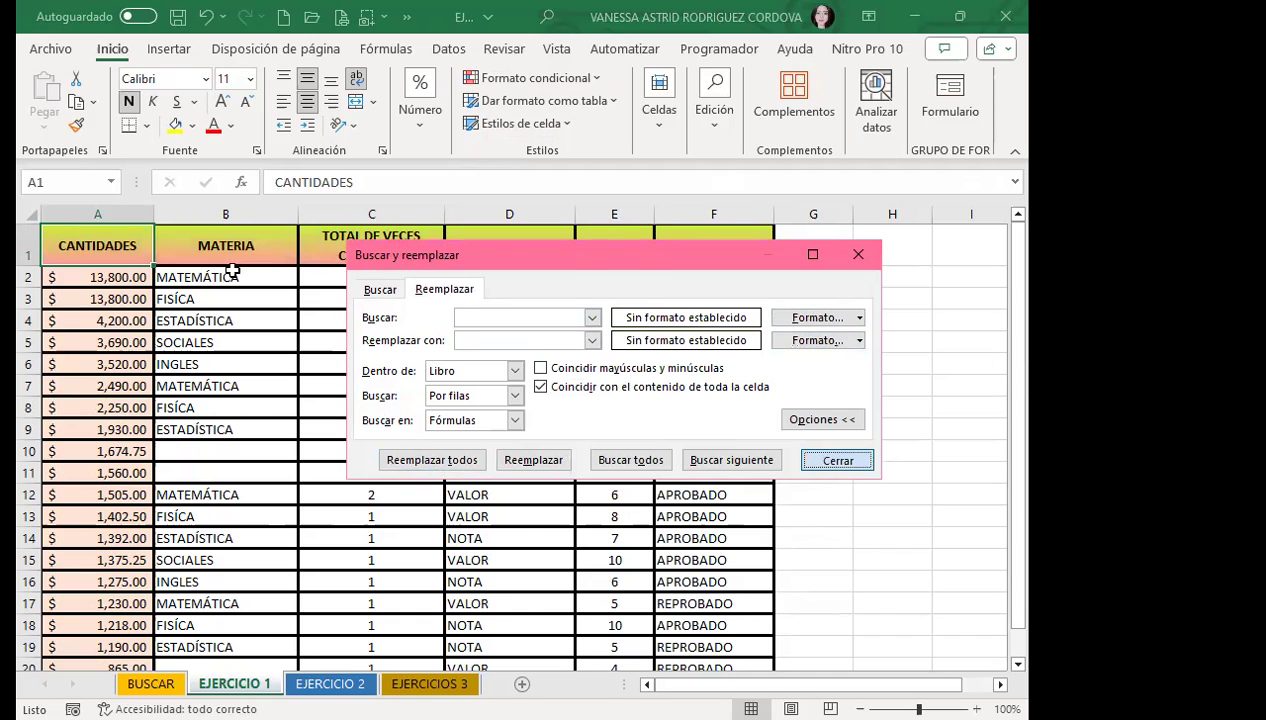
{"action": "left_click", "coordinate": [231, 262]}
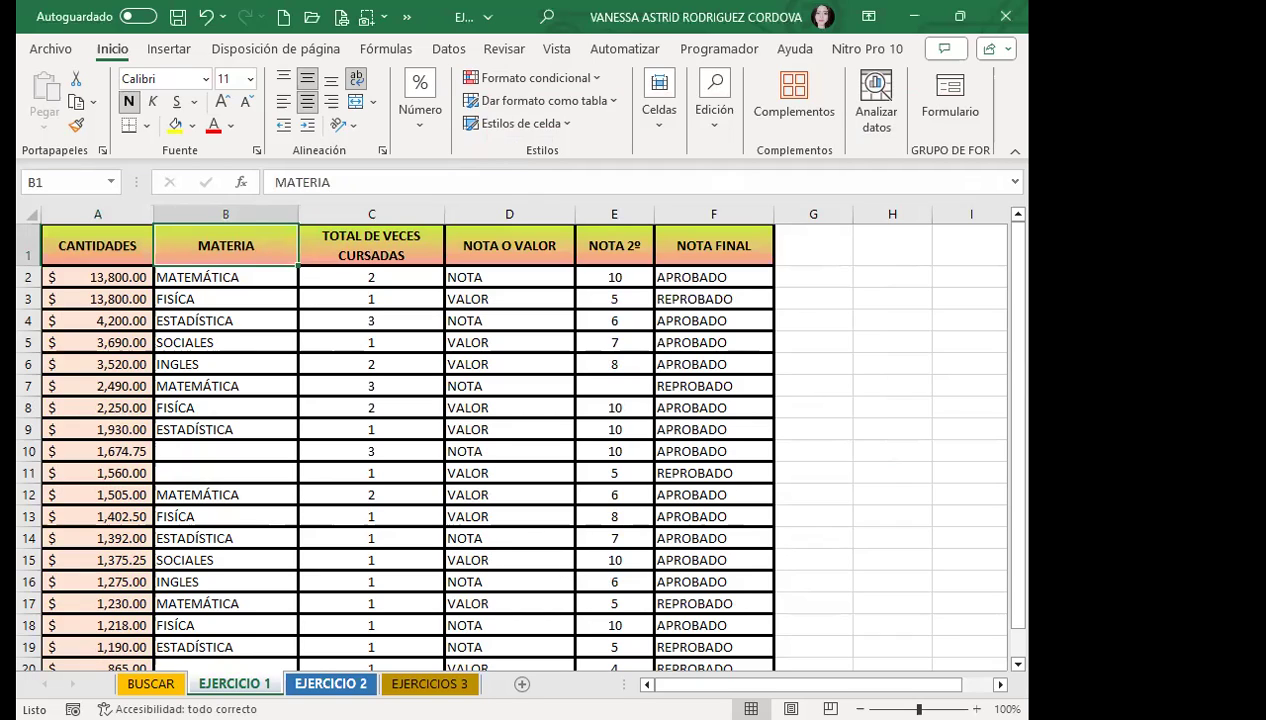
Step: Review the gradient headers on EJERCICIO 2, EJERCICIOS 3, BUSCAR (C1) and EJERCICIO 1, ending on EJERCICIOS 3
{"action": "left_click", "coordinate": [330, 683]}
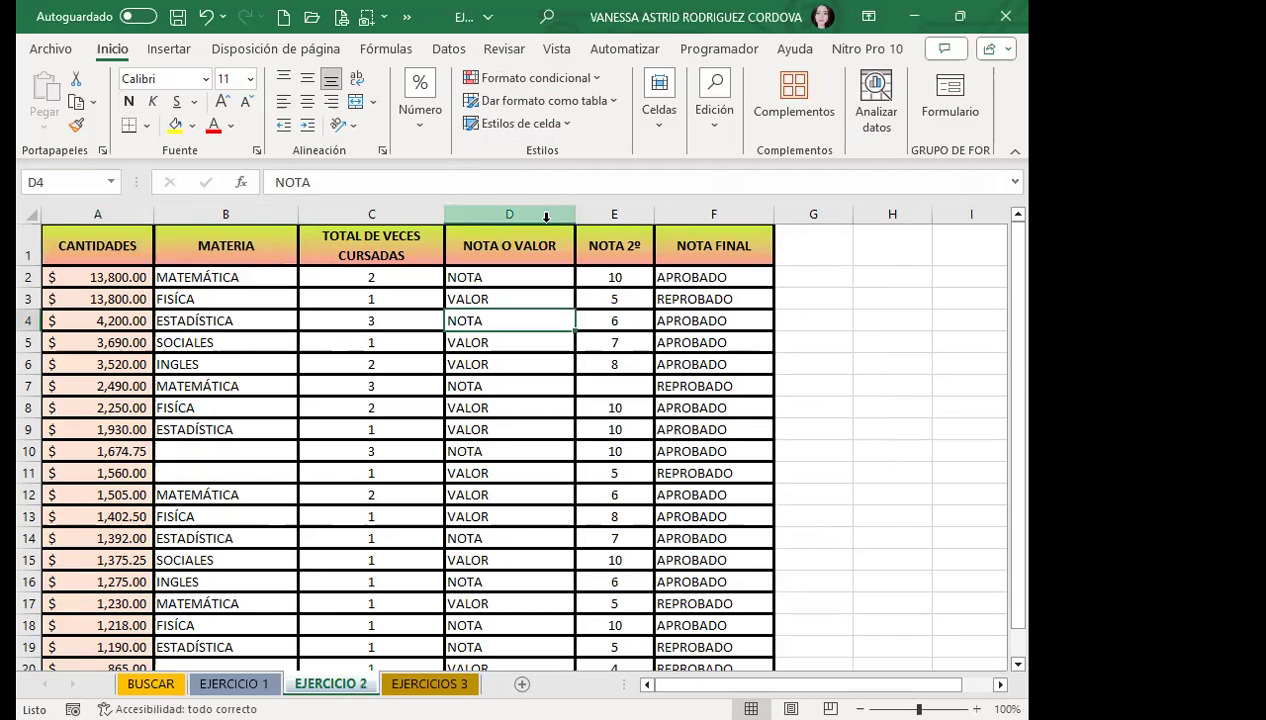
{"action": "left_click", "coordinate": [429, 683]}
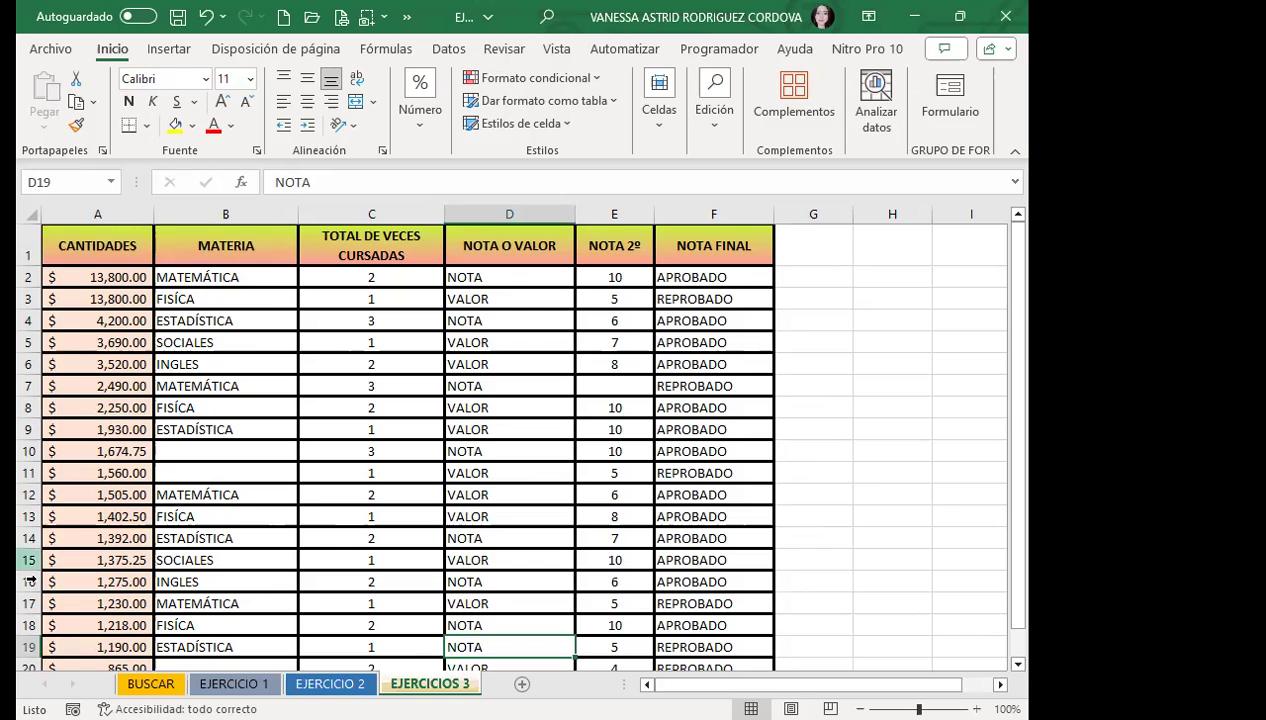
{"action": "left_click", "coordinate": [150, 681]}
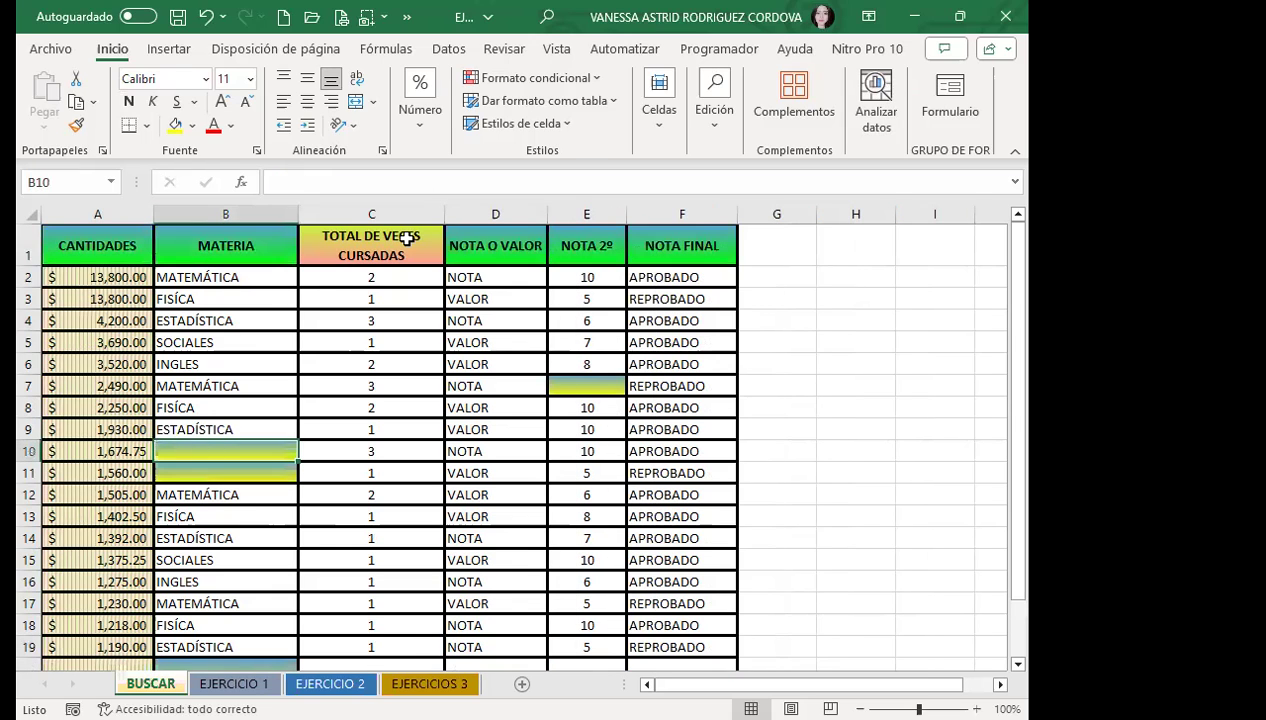
{"action": "left_click", "coordinate": [408, 238]}
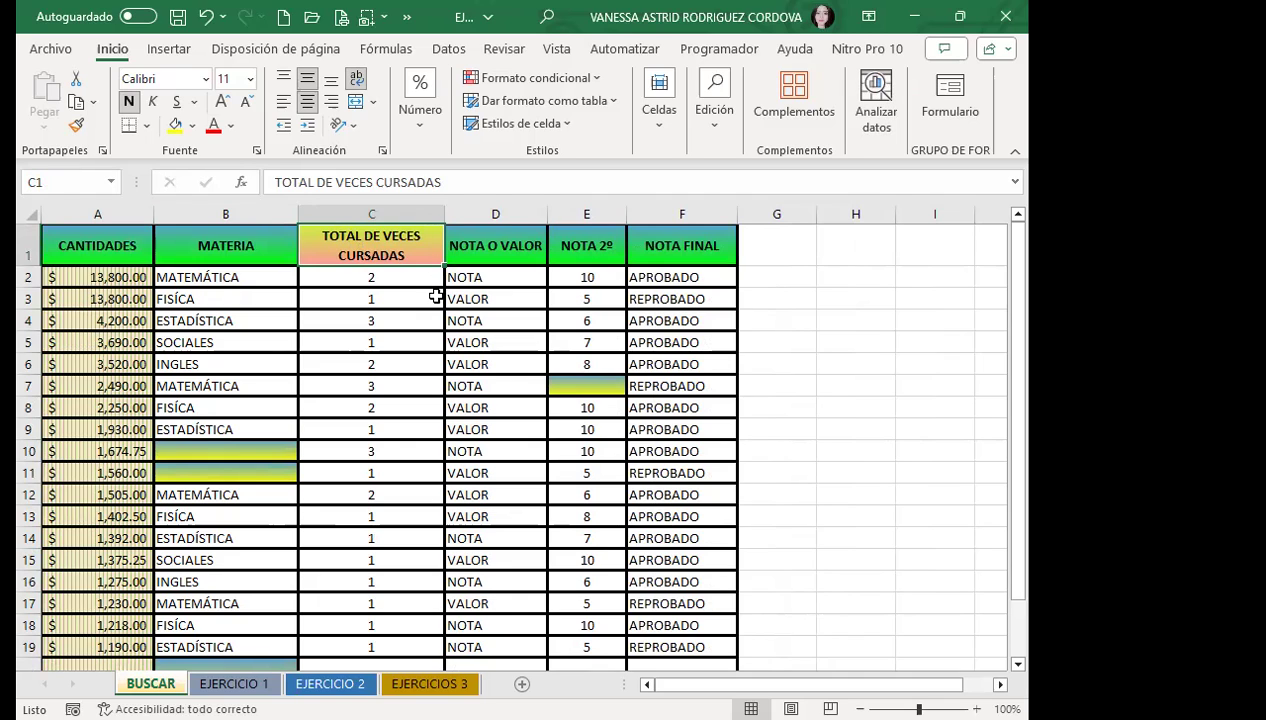
{"action": "left_click", "coordinate": [440, 296]}
{"action": "left_click", "coordinate": [424, 255]}
{"action": "left_click", "coordinate": [233, 683]}
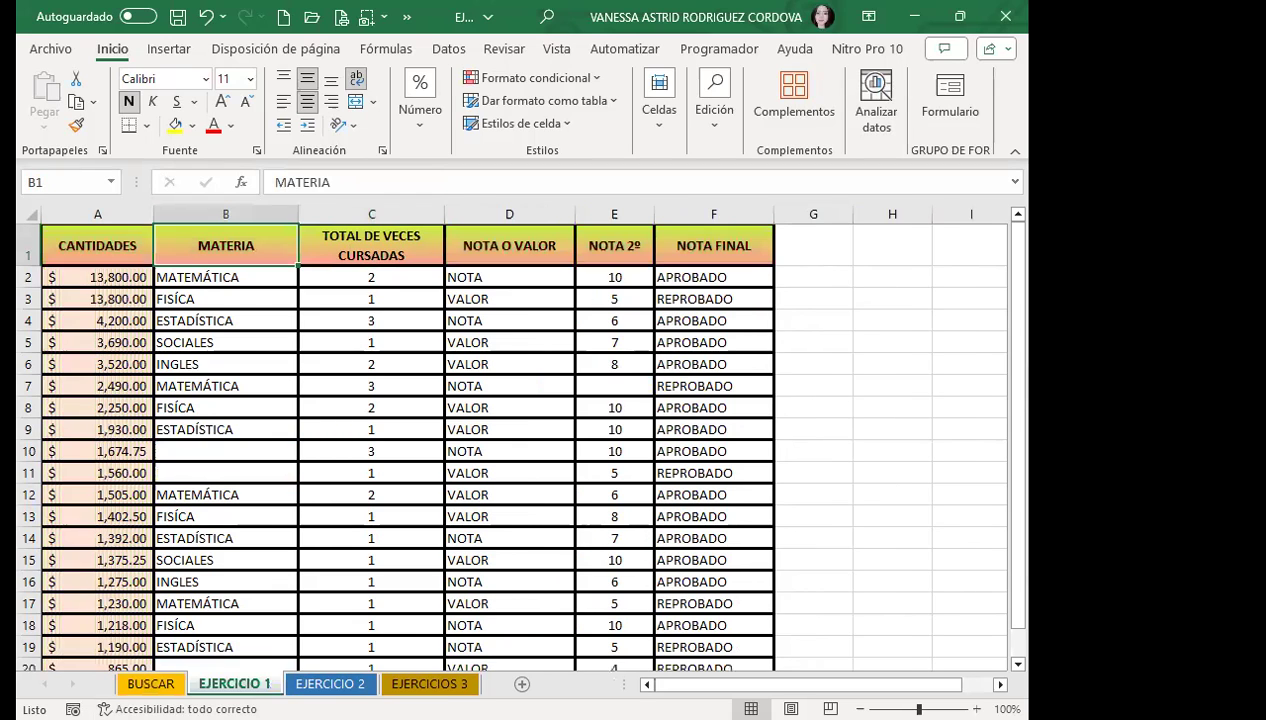
{"action": "left_click", "coordinate": [330, 683]}
{"action": "key", "text": "ctrl+Page_Down"}
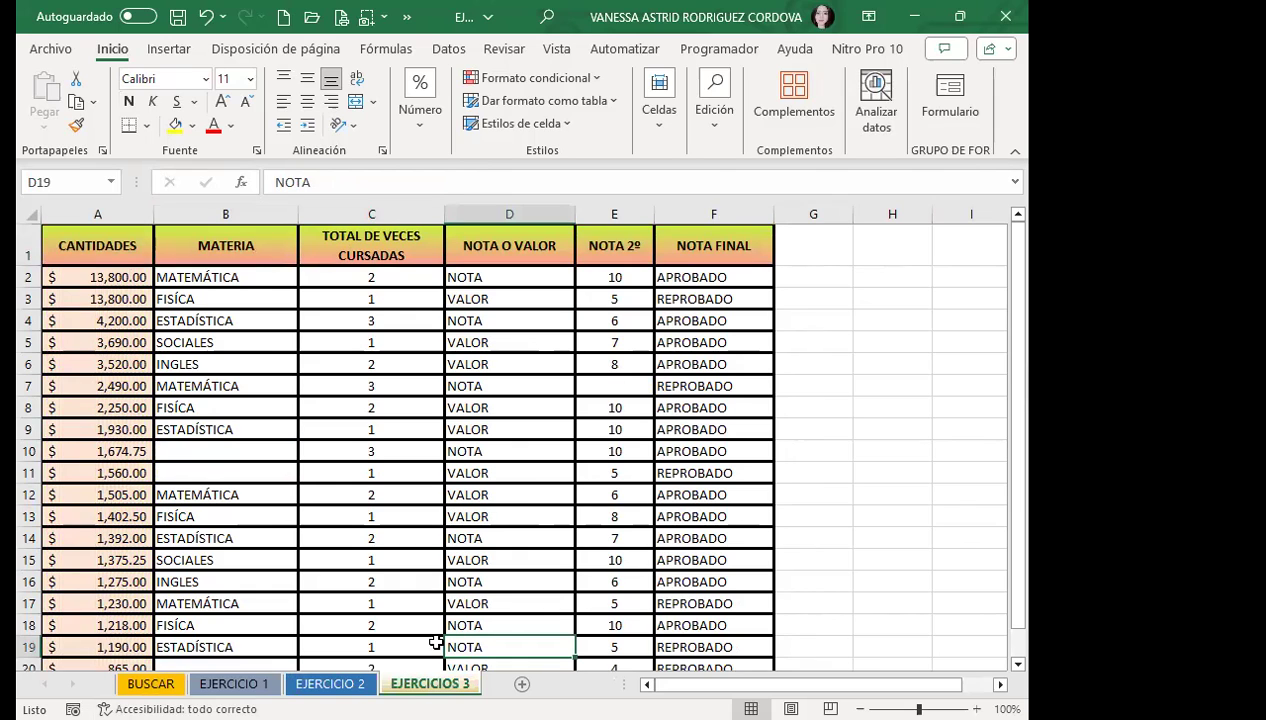
Step: Reopen Find and Replace and take the search format from cell A2's fill
{"action": "key", "text": "ctrl+b"}
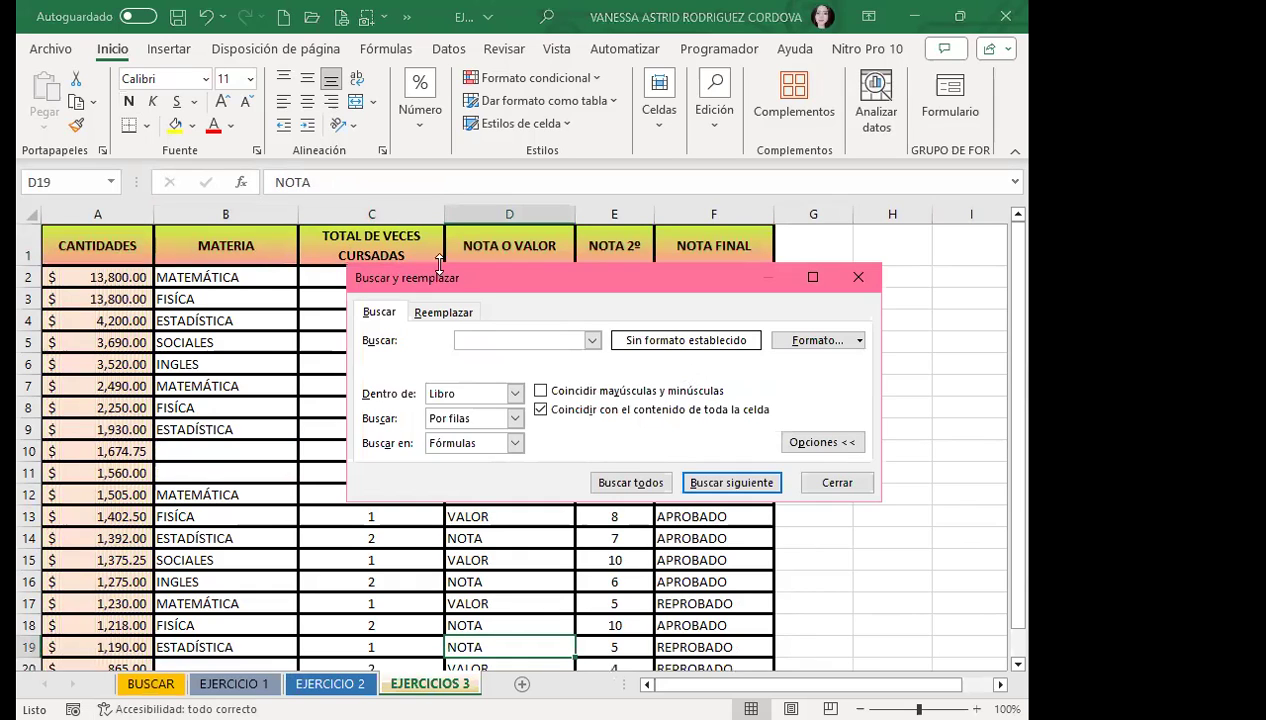
{"action": "left_click", "coordinate": [857, 341]}
{"action": "left_click", "coordinate": [833, 393]}
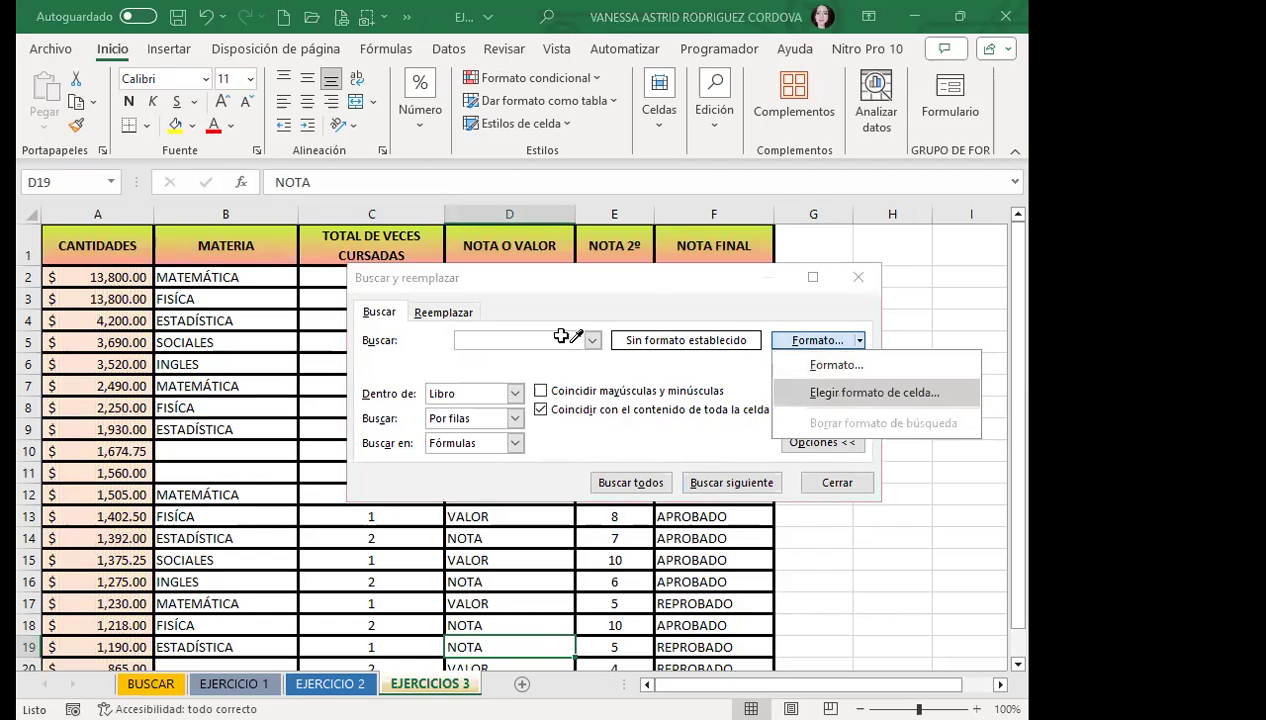
{"action": "left_click", "coordinate": [115, 277]}
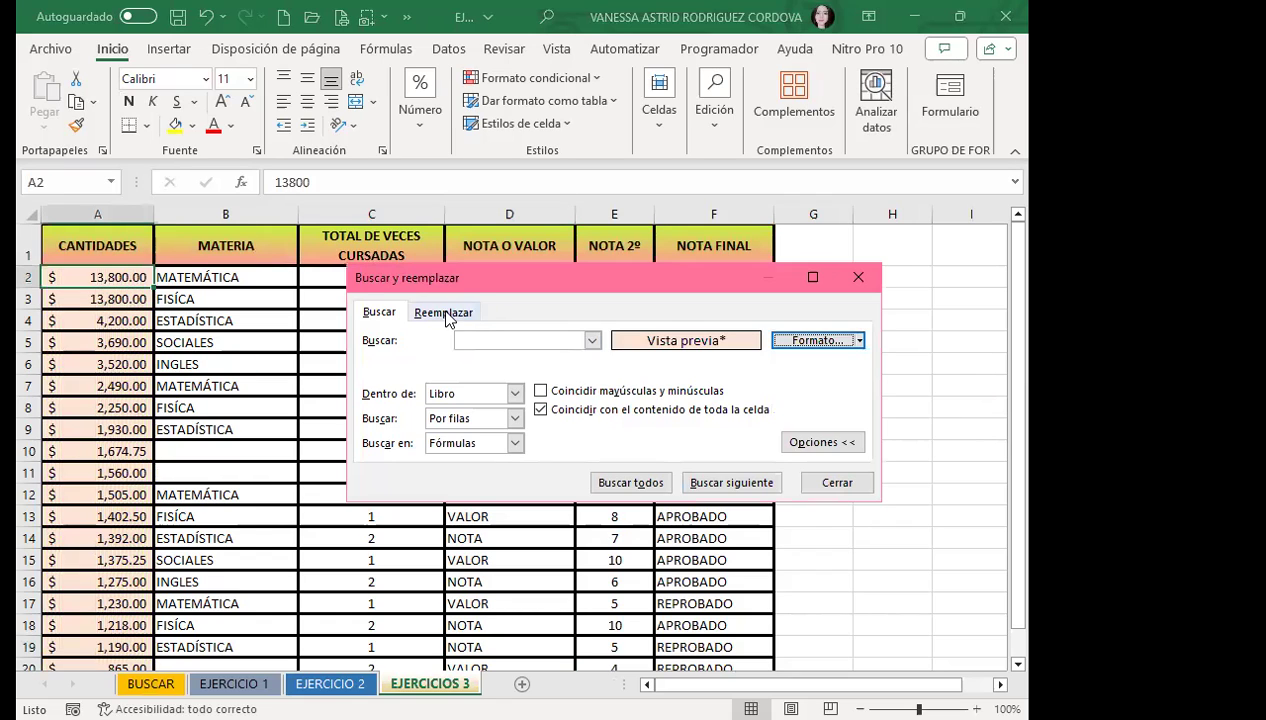
Step: Set the replacement format to a solid bright green fill chosen from More colours
{"action": "left_click", "coordinate": [446, 316]}
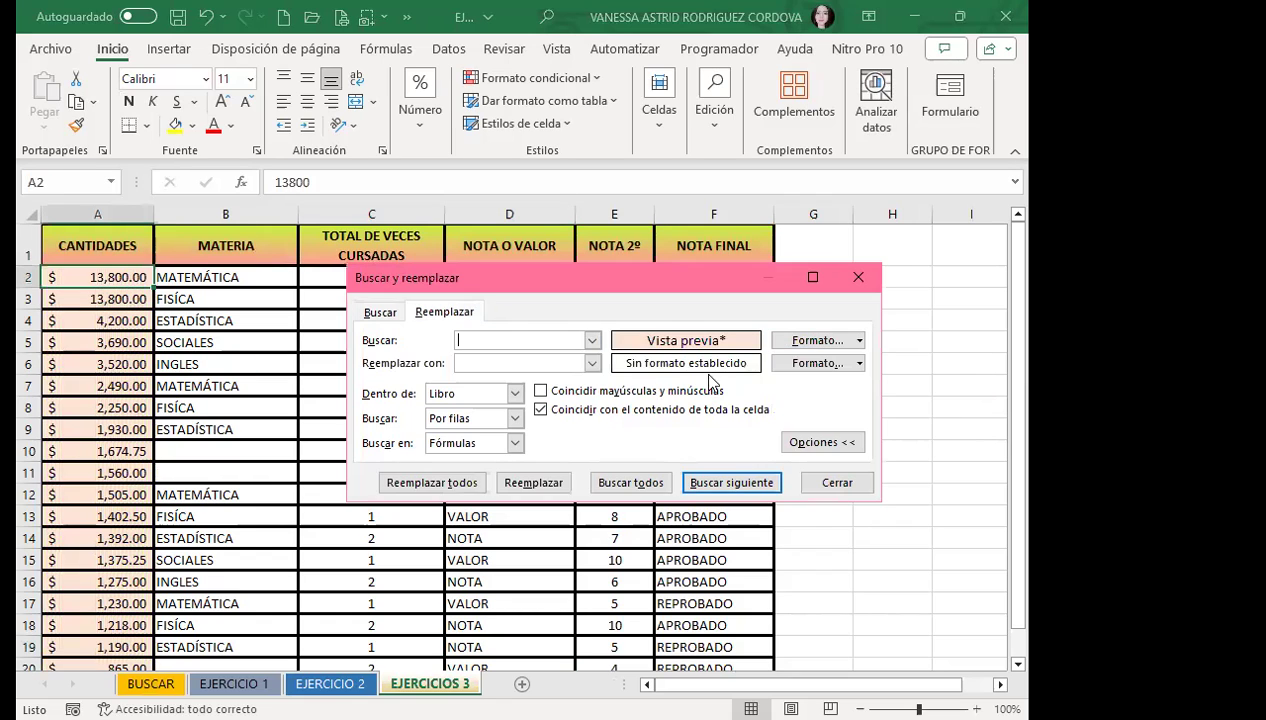
{"action": "left_click", "coordinate": [860, 364]}
{"action": "key", "text": "Return"}
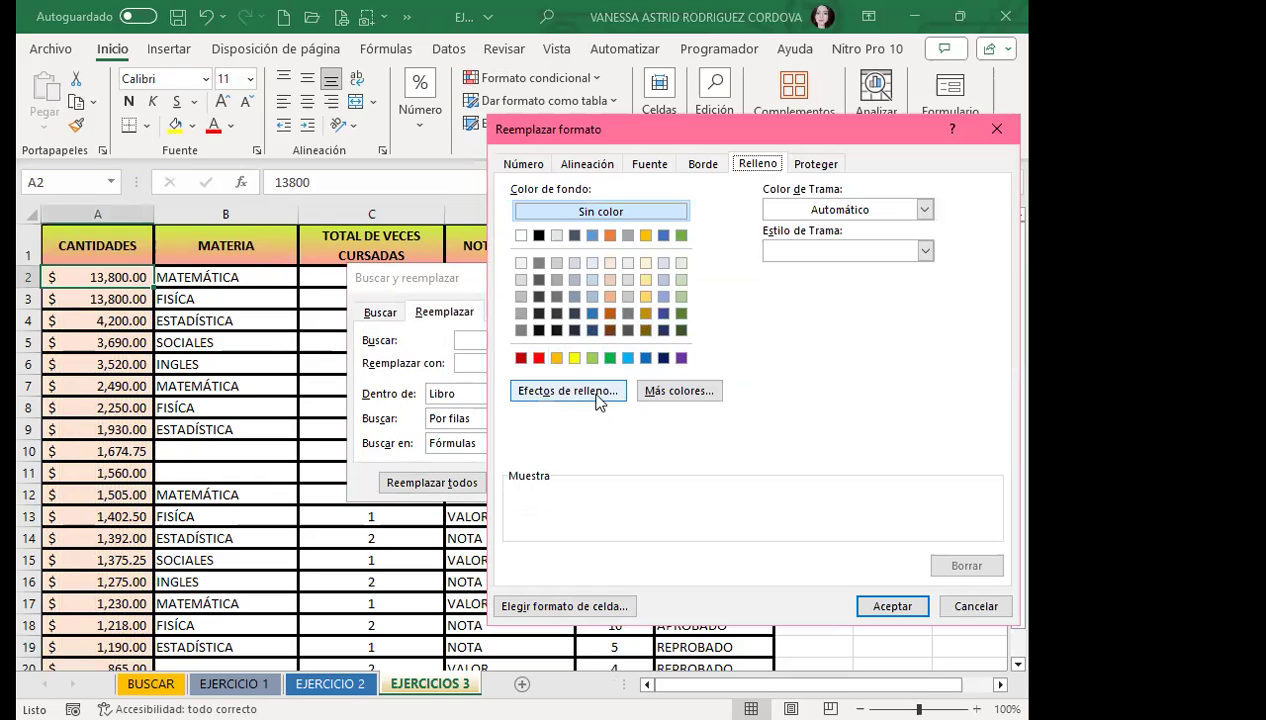
{"action": "left_click", "coordinate": [695, 398]}
{"action": "left_click", "coordinate": [734, 346]}
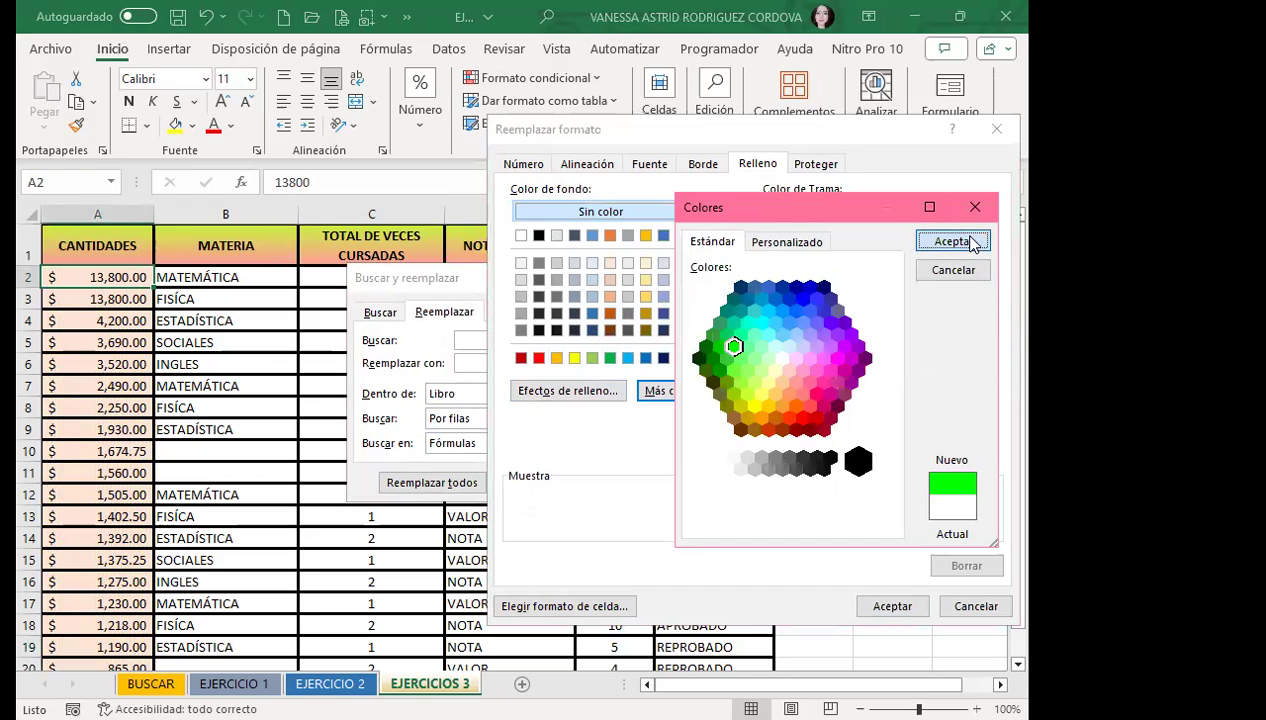
{"action": "left_click", "coordinate": [952, 240]}
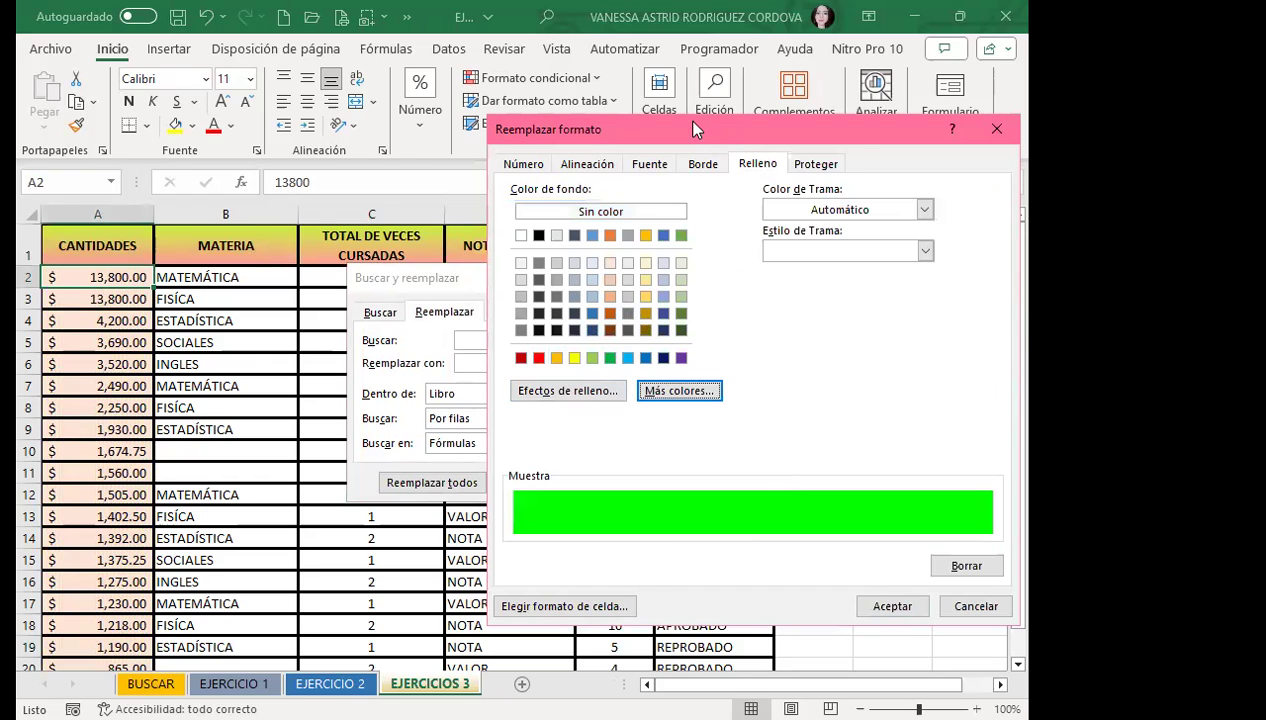
{"action": "left_click_drag", "start_coordinate": [697, 128], "coordinate": [518, 59]}
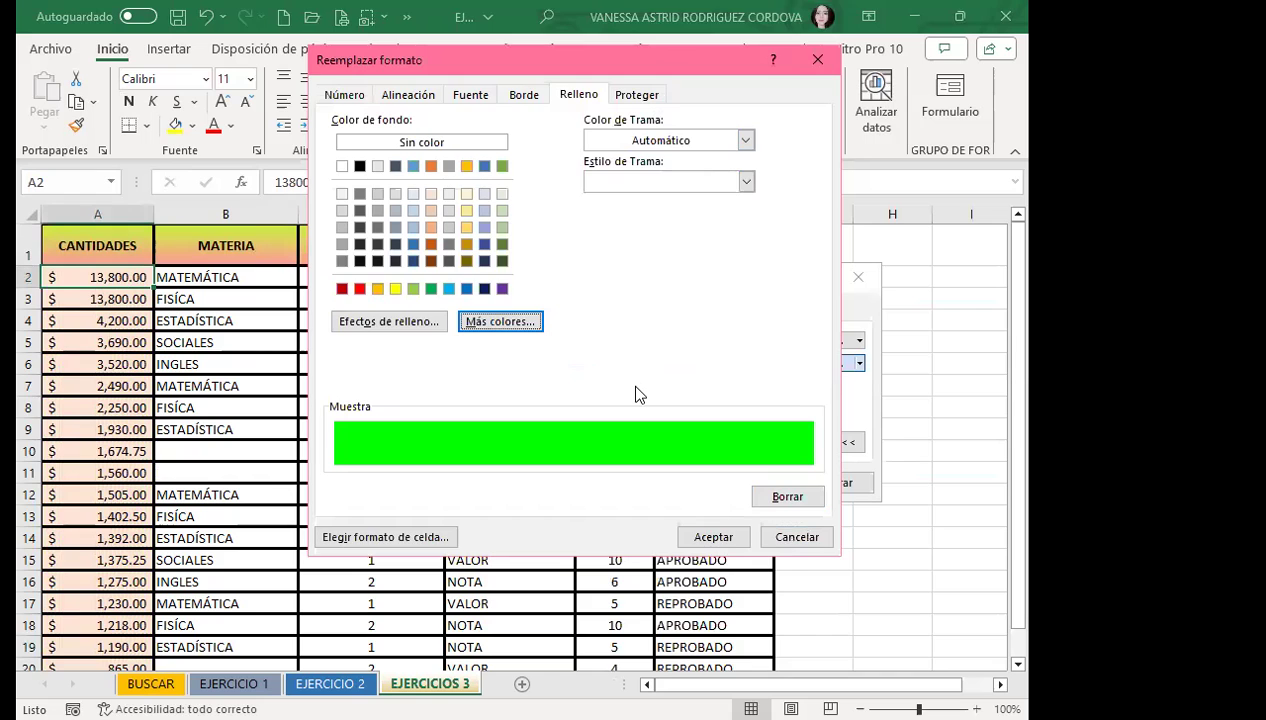
{"action": "left_click", "coordinate": [706, 493]}
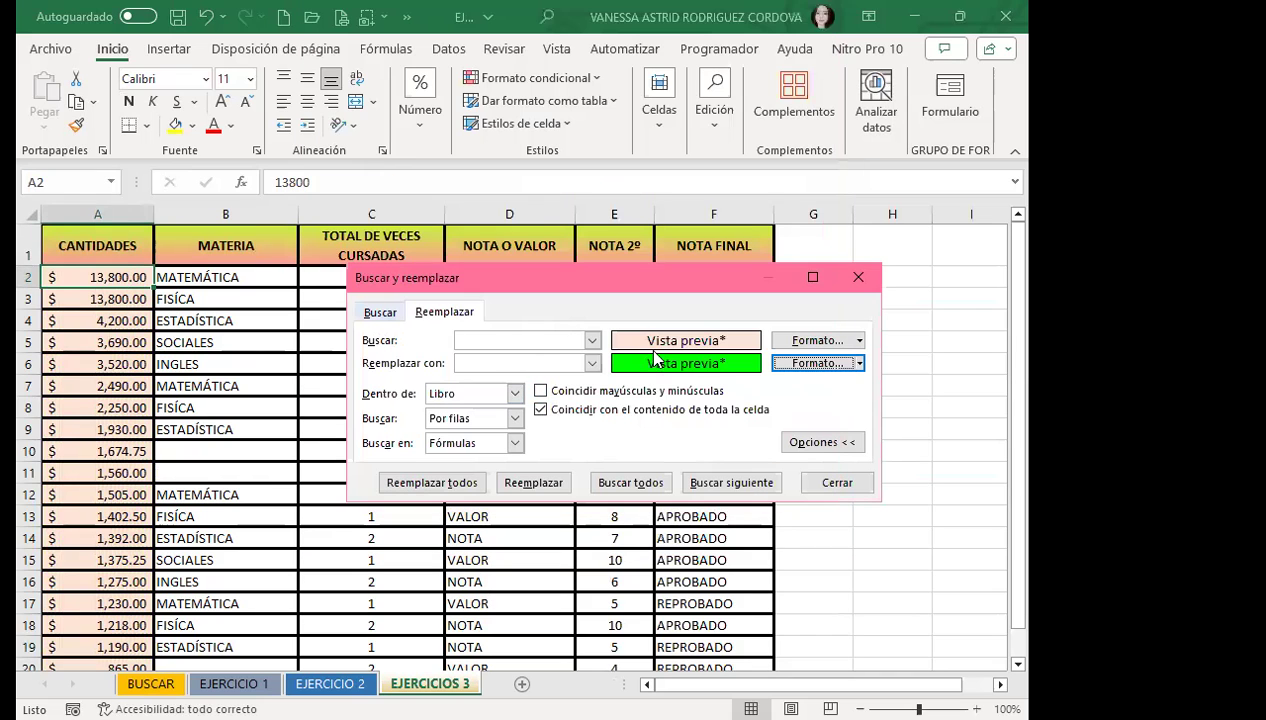
Step: Replace all 57 matching fills with bright green, clear both formats, and close the dialog
{"action": "left_click", "coordinate": [428, 482]}
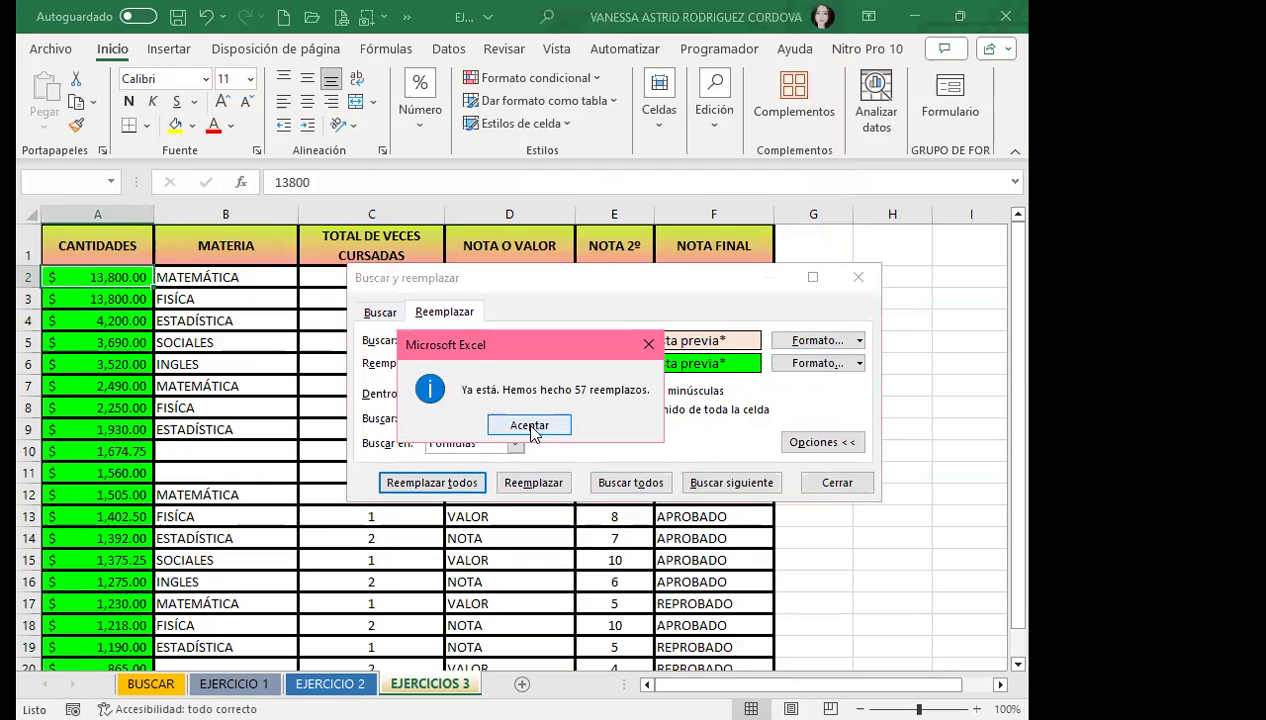
{"action": "left_click", "coordinate": [531, 432]}
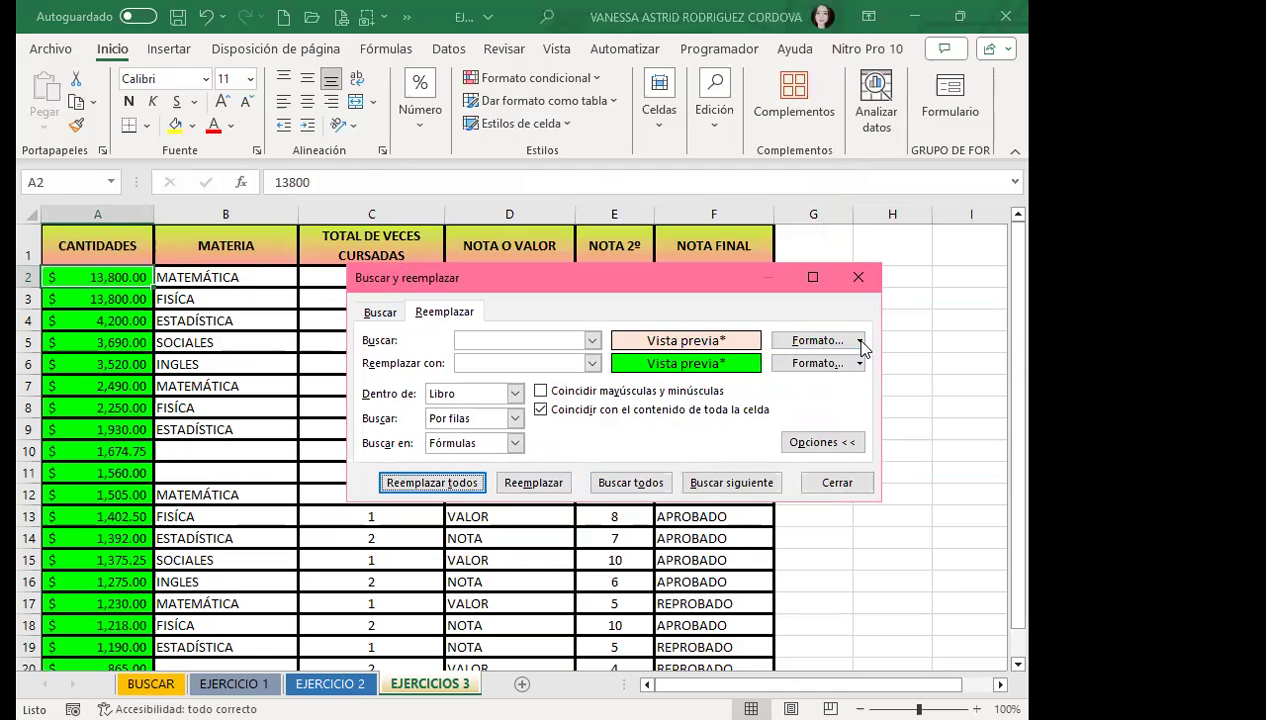
{"action": "left_click", "coordinate": [860, 341]}
{"action": "left_click", "coordinate": [840, 421]}
{"action": "left_click", "coordinate": [860, 363]}
{"action": "left_click", "coordinate": [820, 444]}
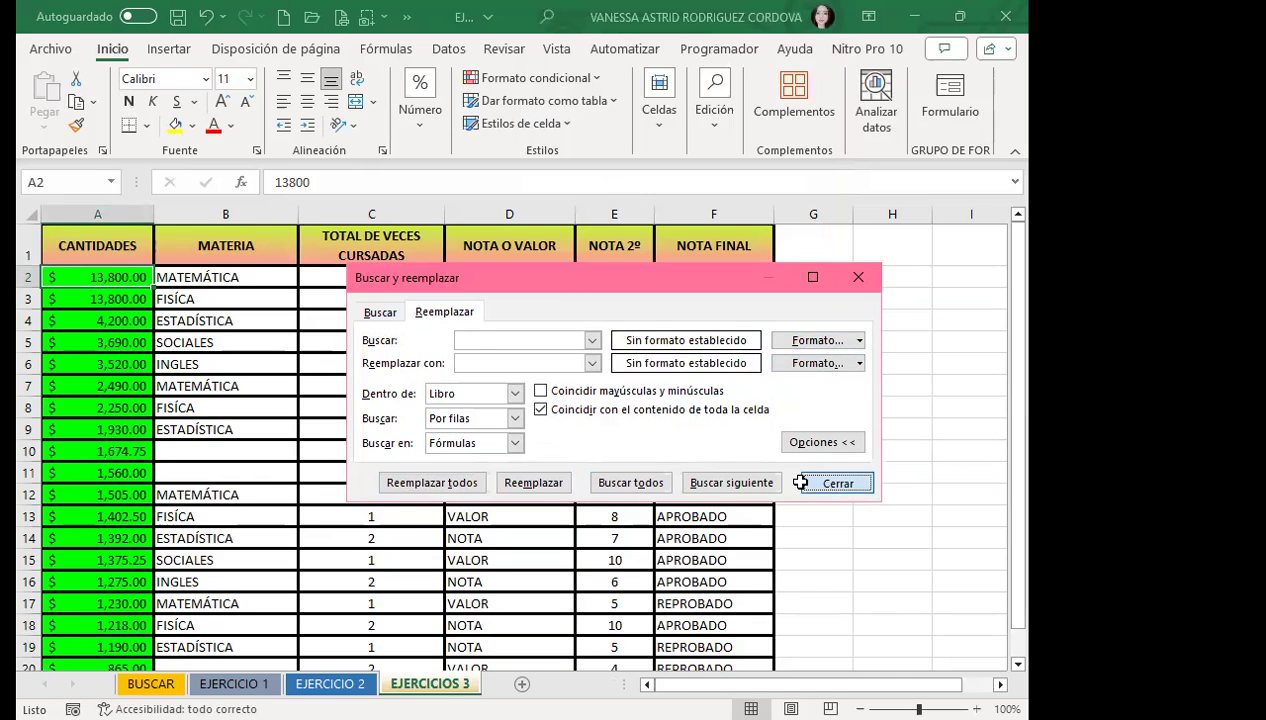
{"action": "left_click", "coordinate": [800, 482]}
Step: Check the green cells on EJERCICIO 1, EJERCICIO 2, EJERCICIOS 3, and B10 and E7 on BUSCAR
{"action": "left_click", "coordinate": [234, 683]}
{"action": "left_click", "coordinate": [88, 278]}
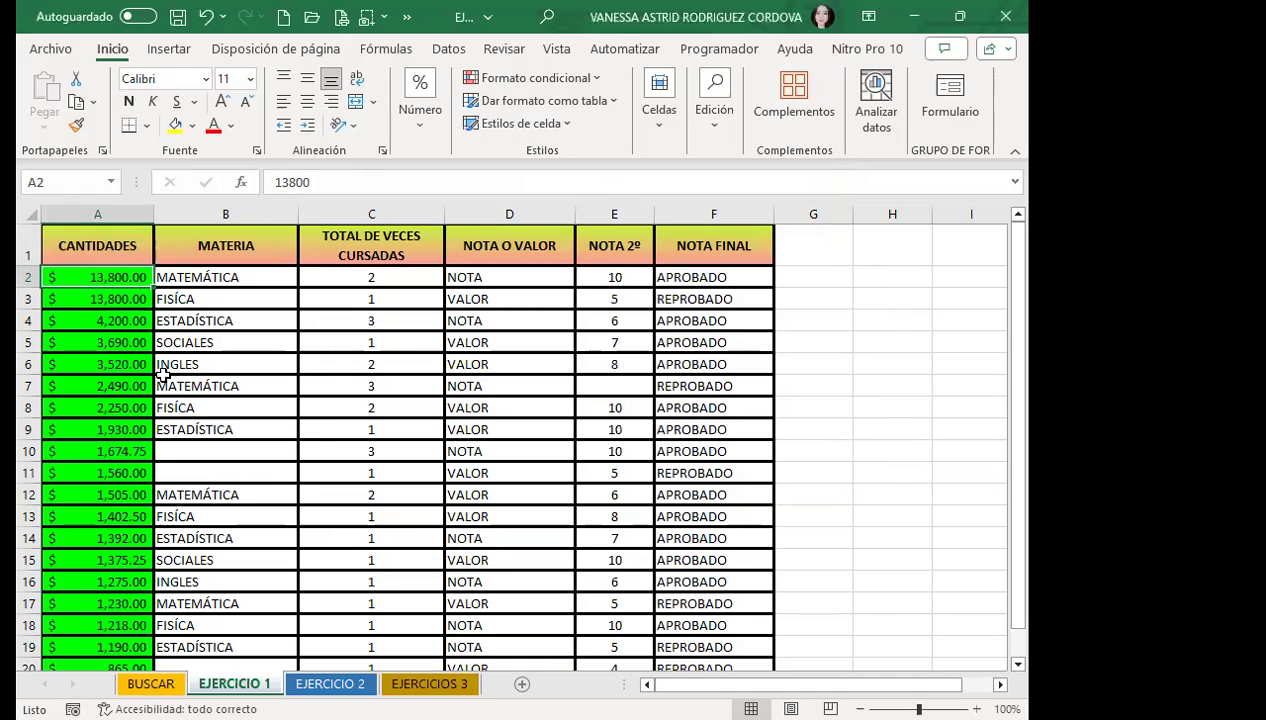
{"action": "left_click", "coordinate": [330, 683]}
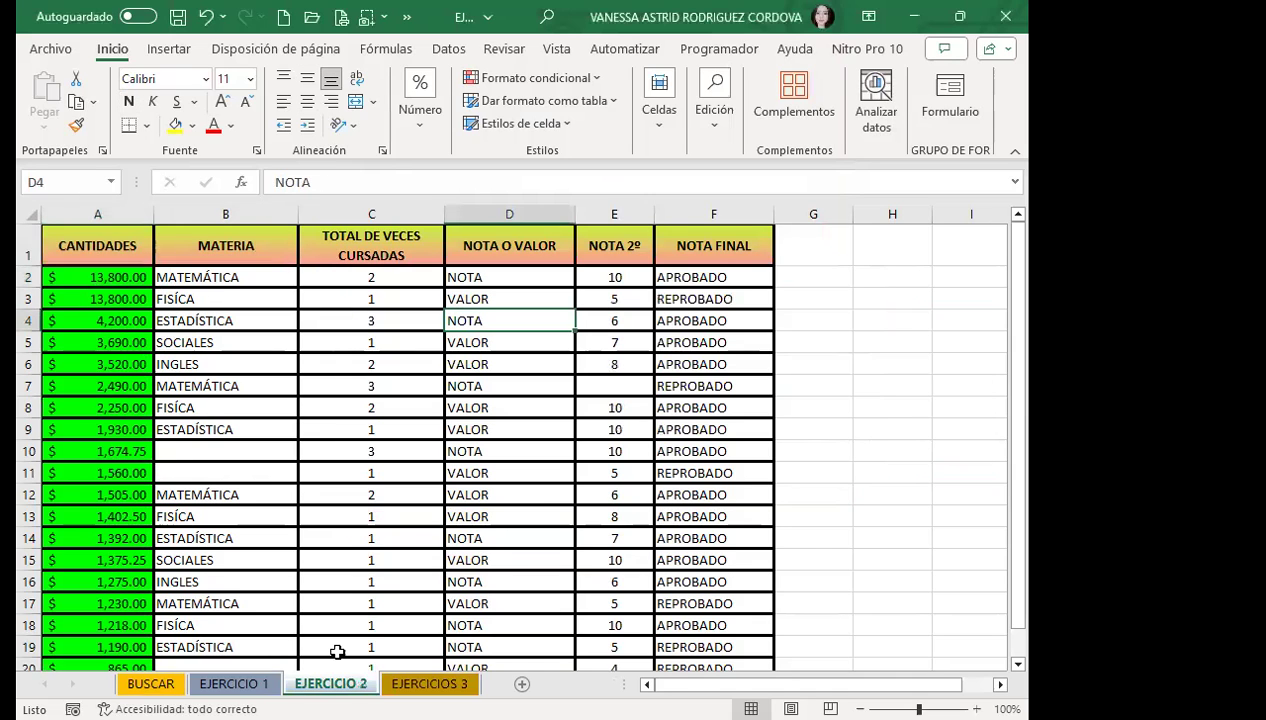
{"action": "left_click", "coordinate": [94, 320]}
{"action": "left_click", "coordinate": [430, 683]}
{"action": "left_click", "coordinate": [120, 352]}
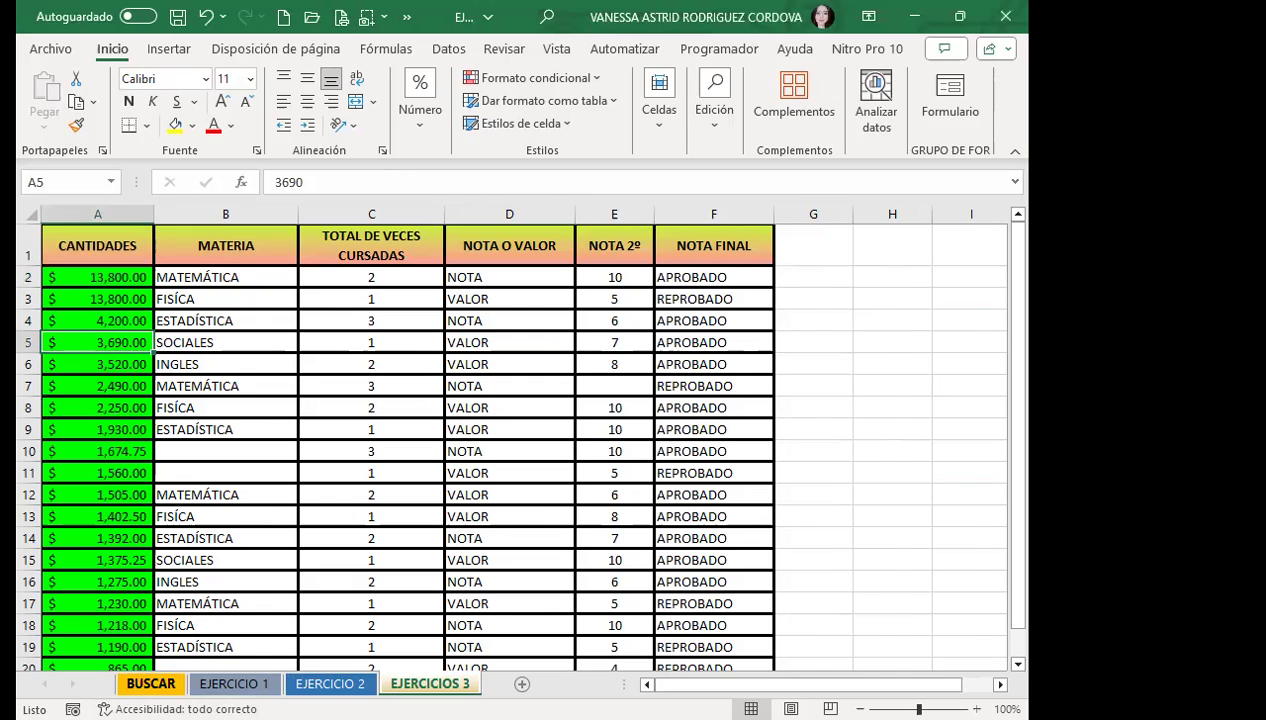
{"action": "left_click", "coordinate": [150, 683]}
{"action": "left_click", "coordinate": [245, 452]}
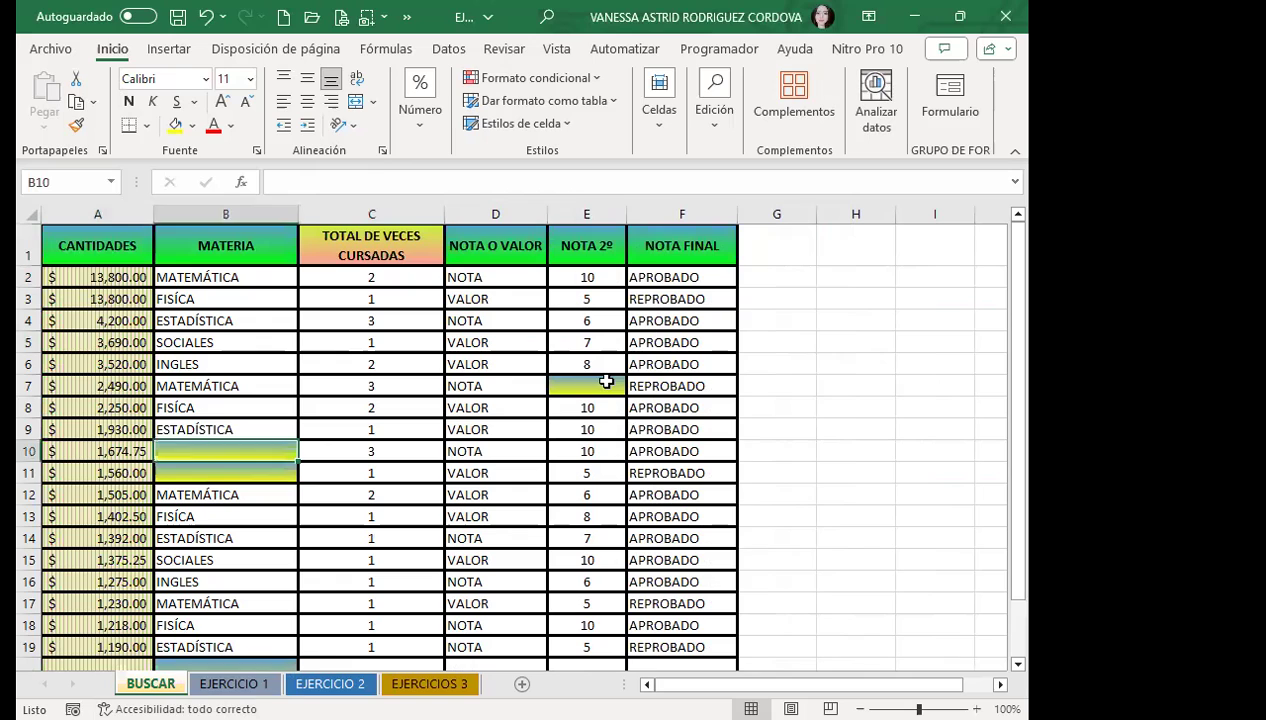
{"action": "left_click", "coordinate": [602, 385]}
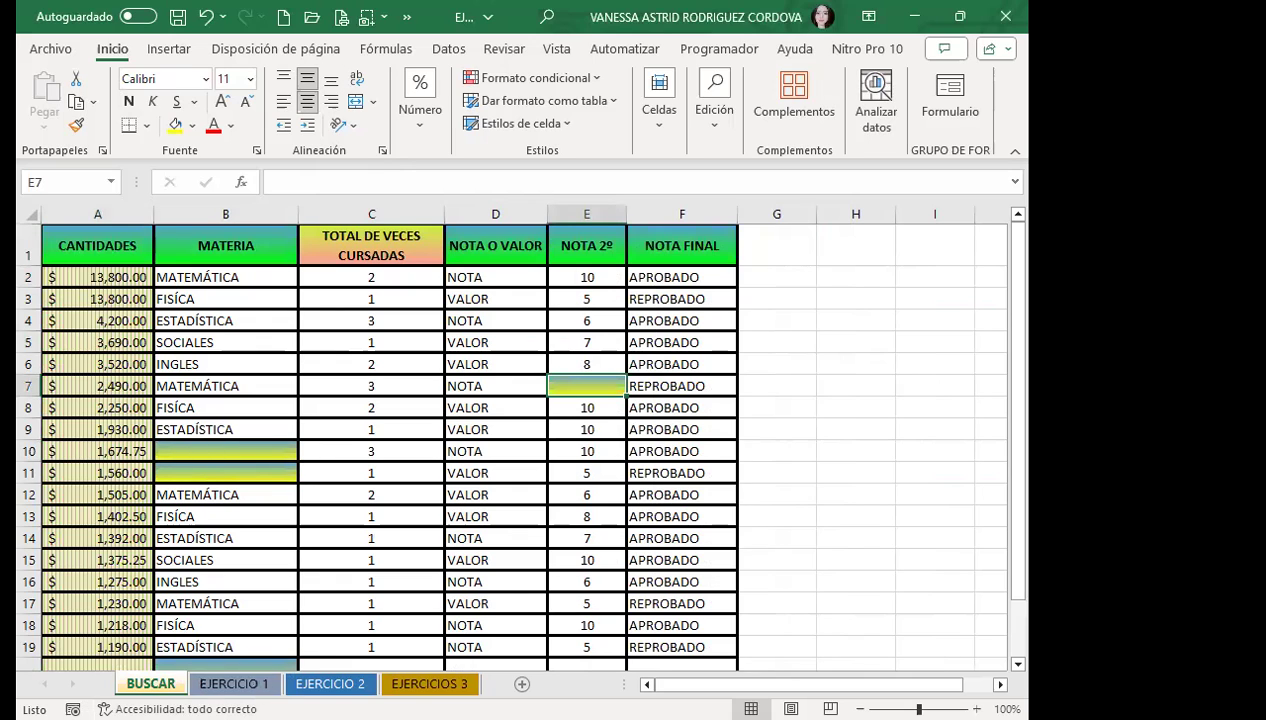
{"action": "left_click", "coordinate": [234, 683]}
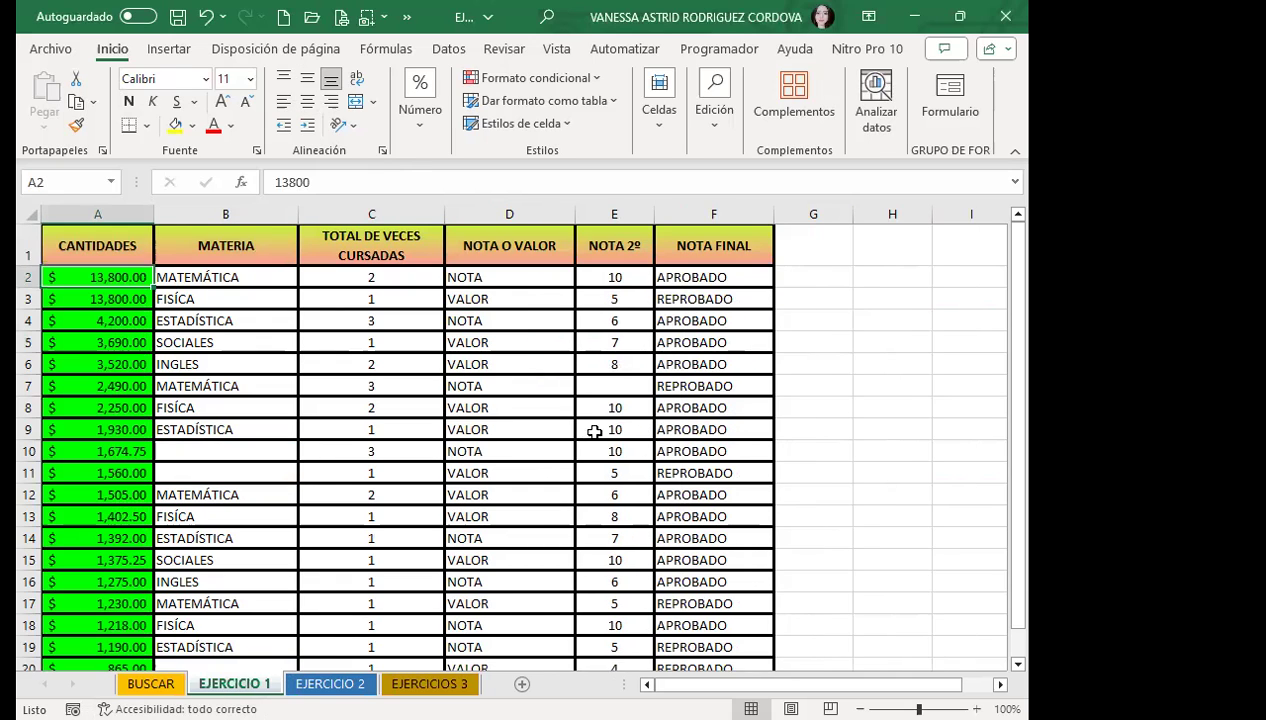
Step: Find all format-matching cells, enlarging the results list to browse the 40 matches
{"action": "key", "text": "ctrl+b"}
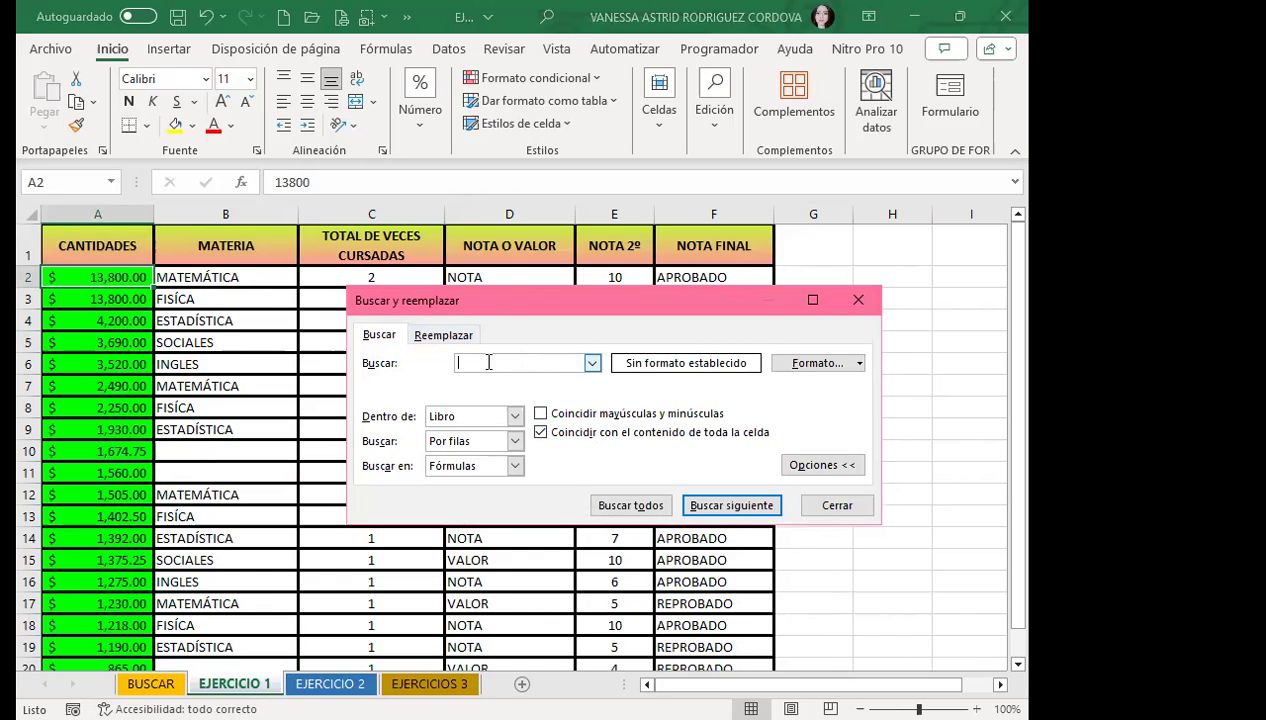
{"action": "left_click", "coordinate": [632, 505]}
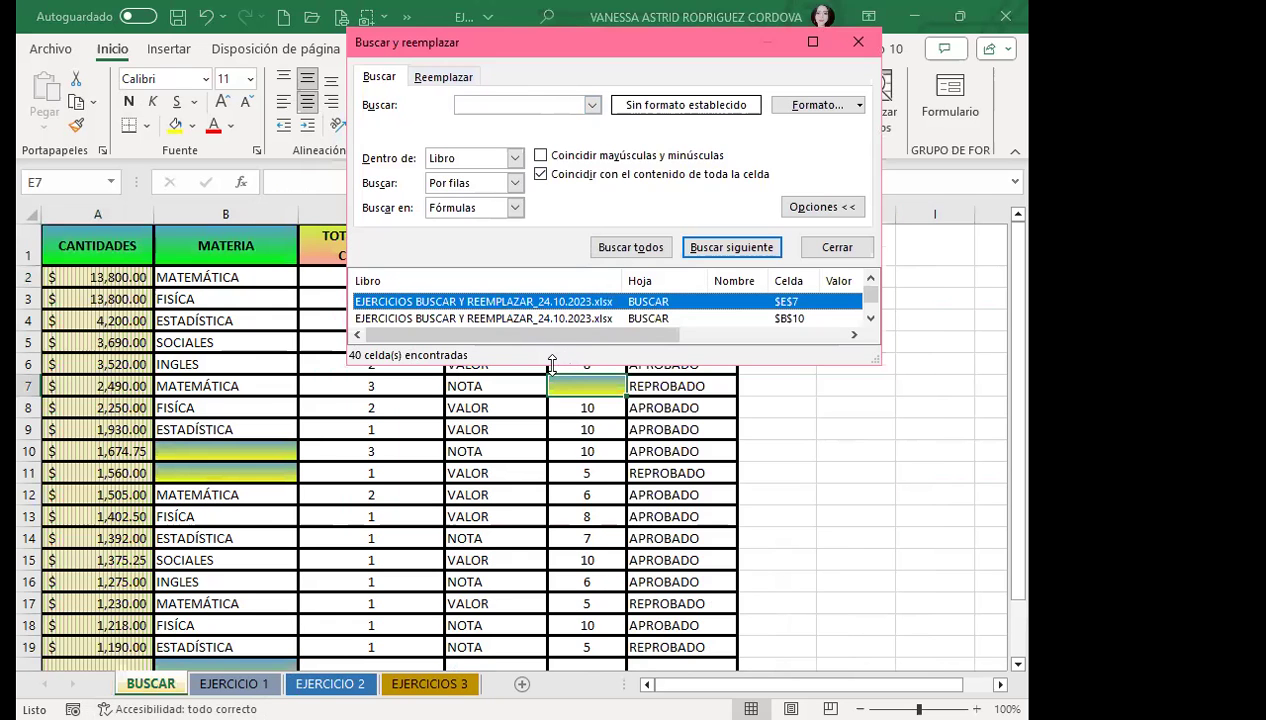
{"action": "left_click_drag", "start_coordinate": [662, 362], "coordinate": [662, 524]}
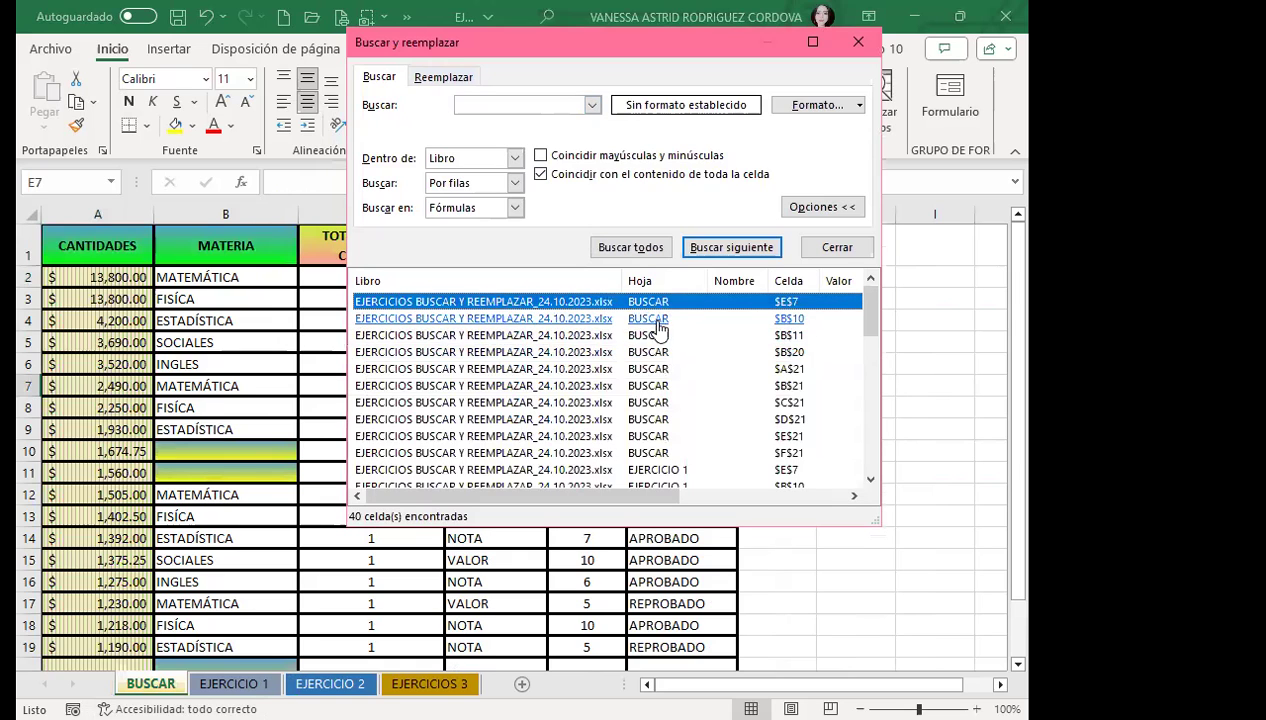
{"action": "scroll", "coordinate": [655, 430], "scroll_direction": "down", "scroll_amount": 3}
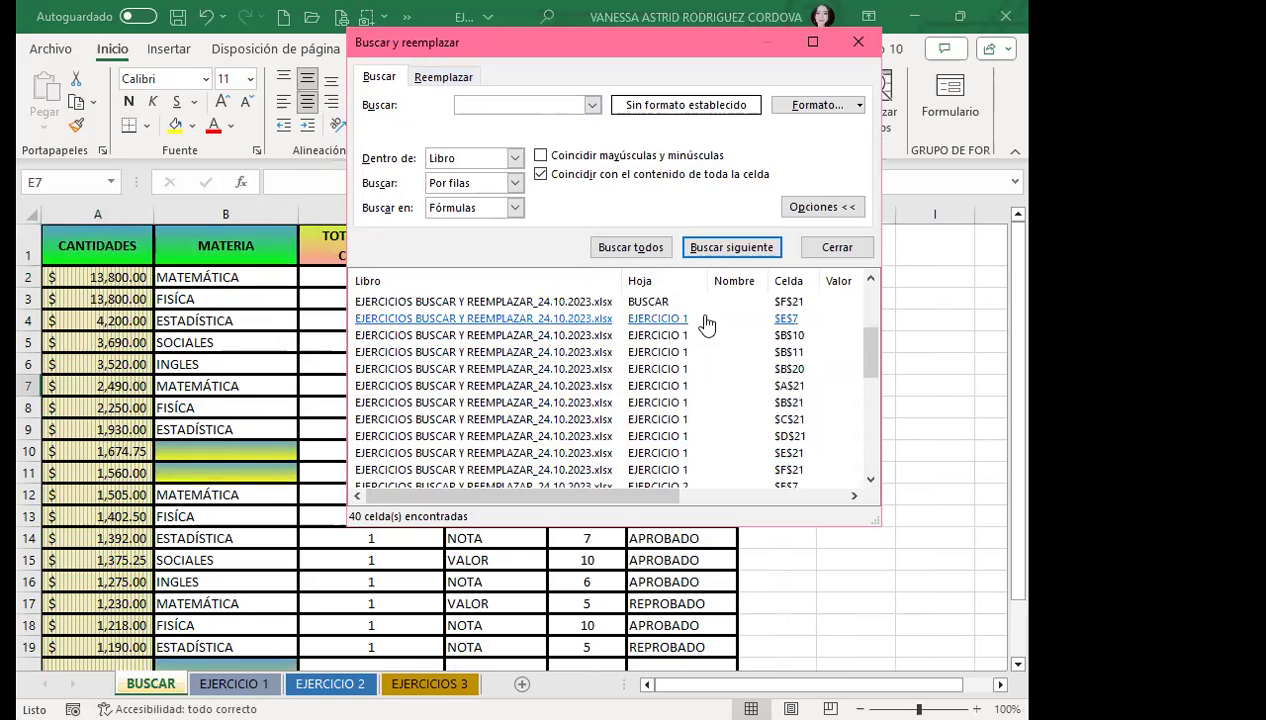
{"action": "scroll", "coordinate": [665, 425], "scroll_direction": "down", "scroll_amount": 3}
{"action": "scroll", "coordinate": [640, 400], "scroll_direction": "up", "scroll_amount": 3}
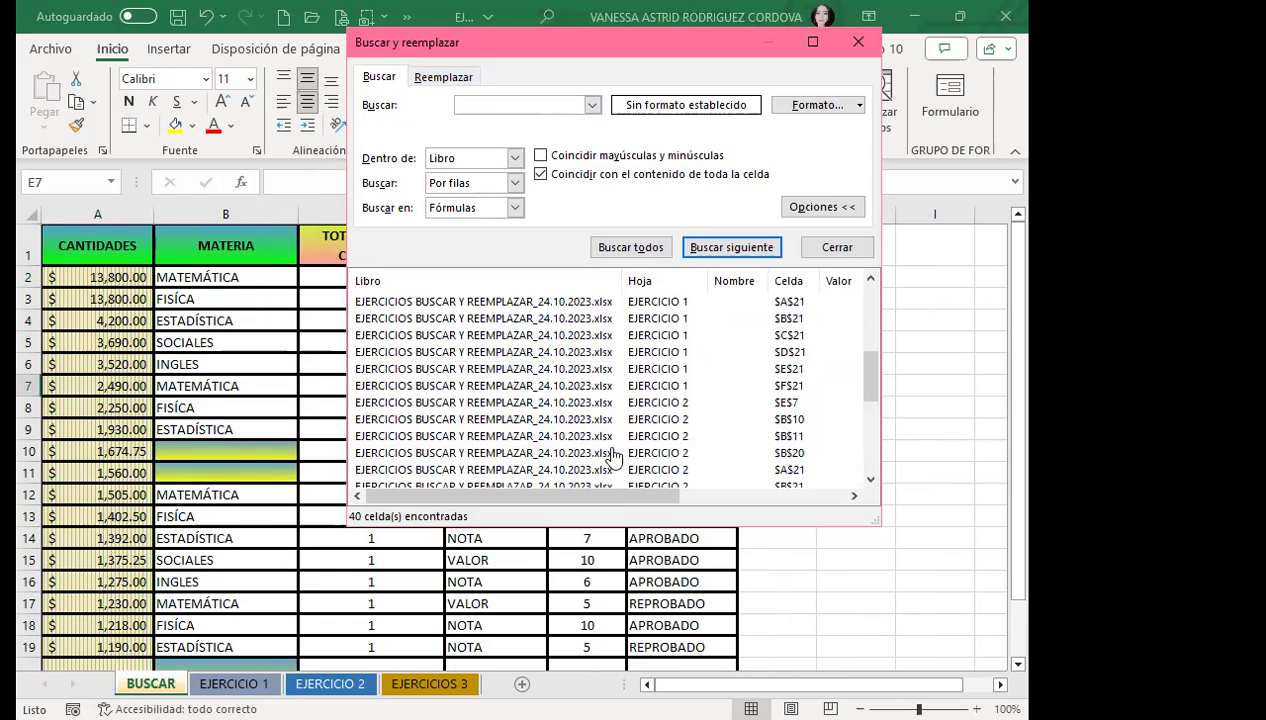
{"action": "scroll", "coordinate": [615, 365], "scroll_direction": "up", "scroll_amount": 3}
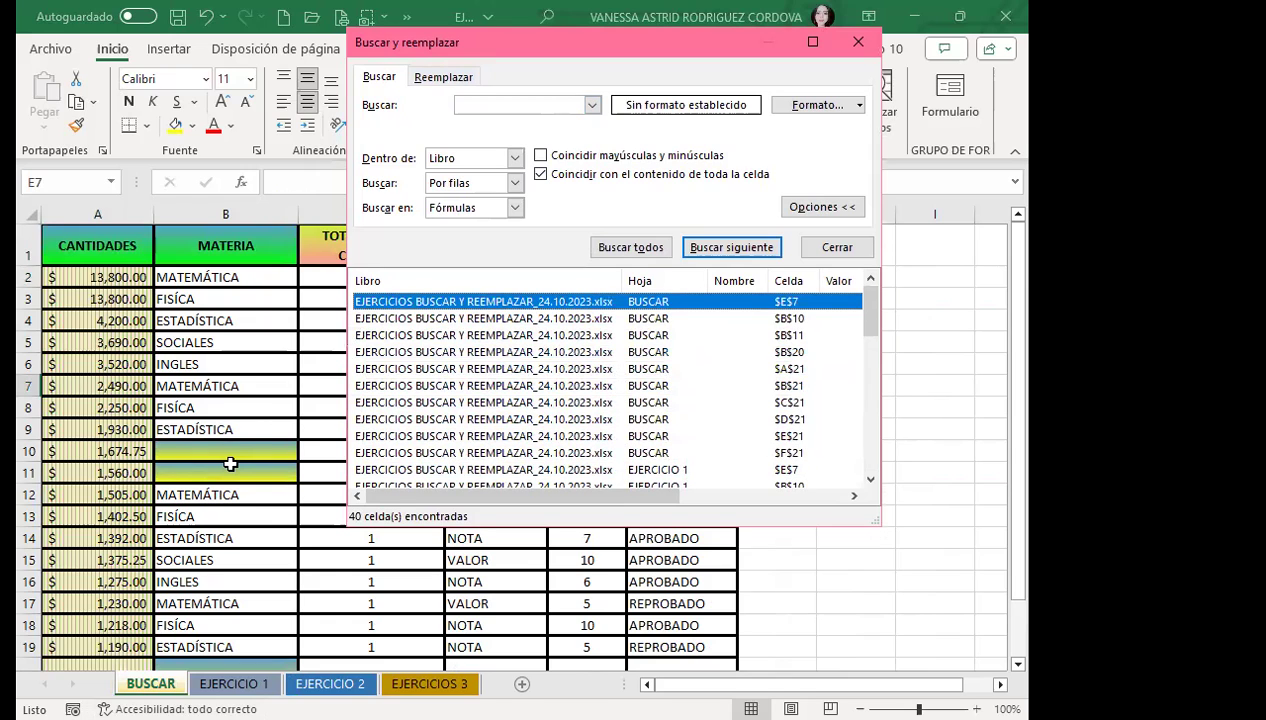
{"action": "left_click", "coordinate": [444, 77]}
Step: Enter 'EXCEL BÁSICO' as the replacement, replace all 40 matches, and close the dialog
{"action": "left_click", "coordinate": [477, 127]}
{"action": "type", "text": "EXCEL BÁSI"}
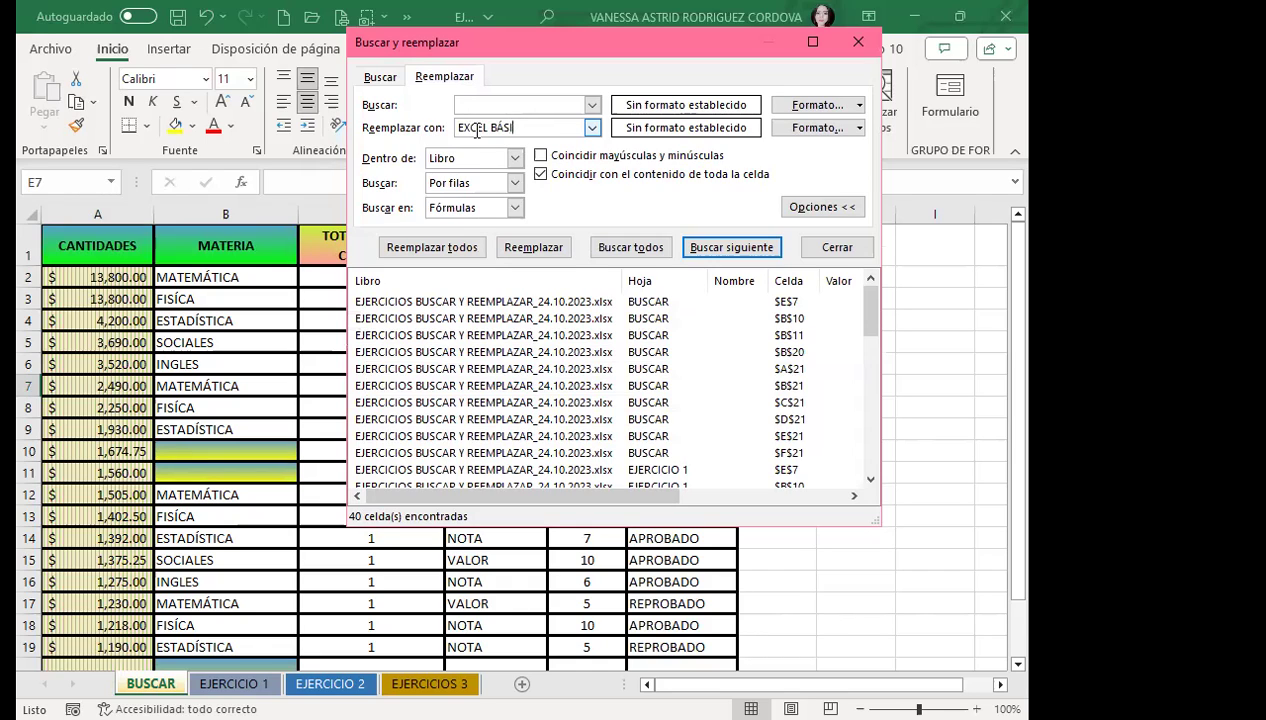
{"action": "type", "text": "CO"}
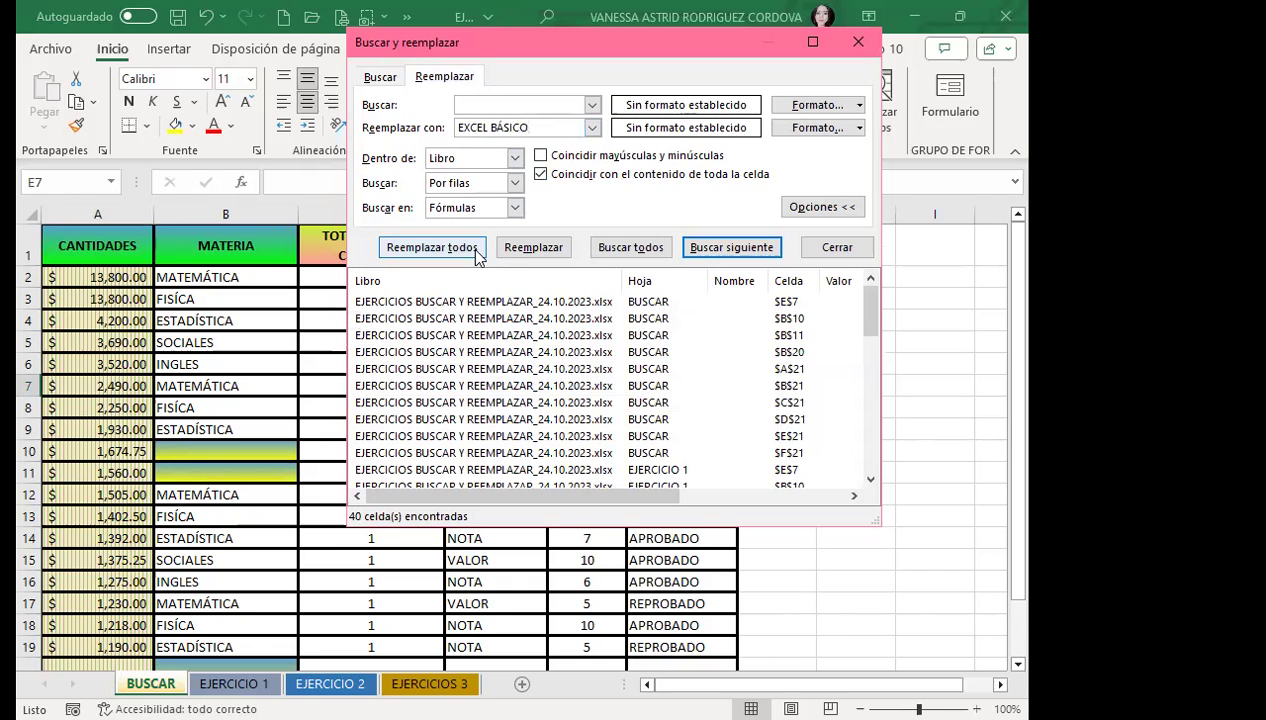
{"action": "scroll", "coordinate": [590, 470], "scroll_direction": "down", "scroll_amount": 5}
{"action": "scroll", "coordinate": [585, 450], "scroll_direction": "up", "scroll_amount": 2}
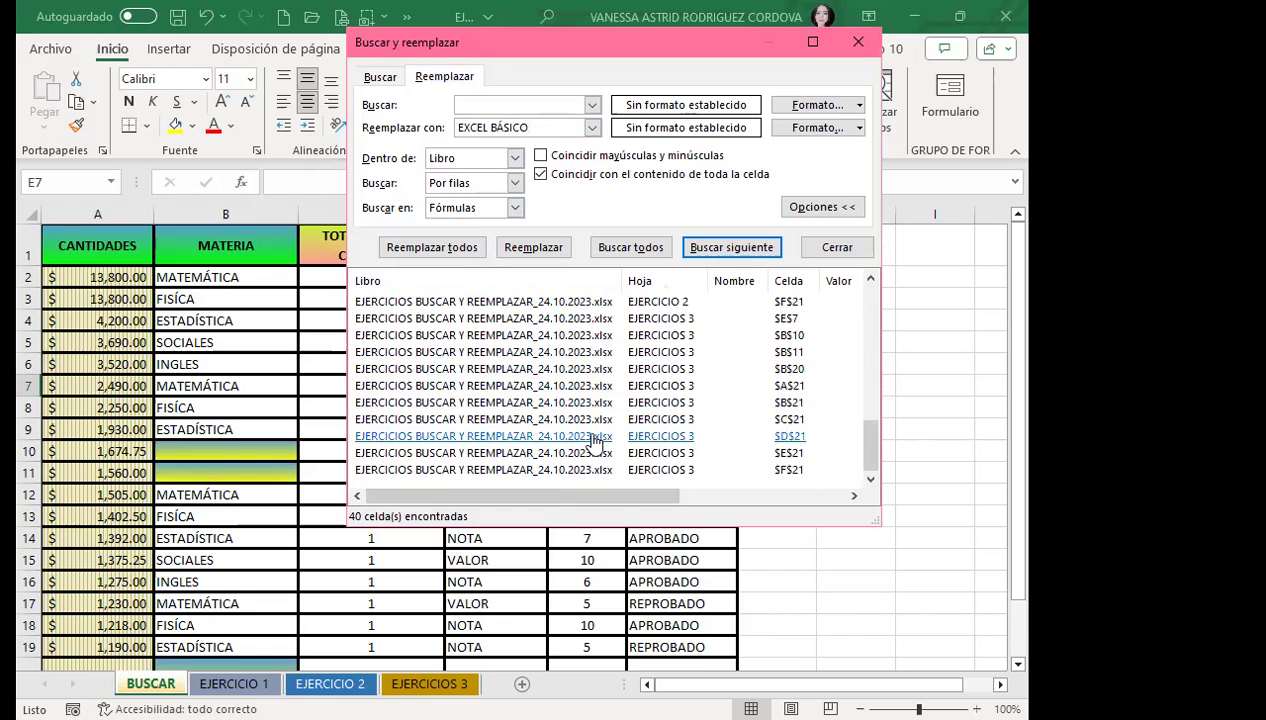
{"action": "scroll", "coordinate": [583, 437], "scroll_direction": "up", "scroll_amount": 3}
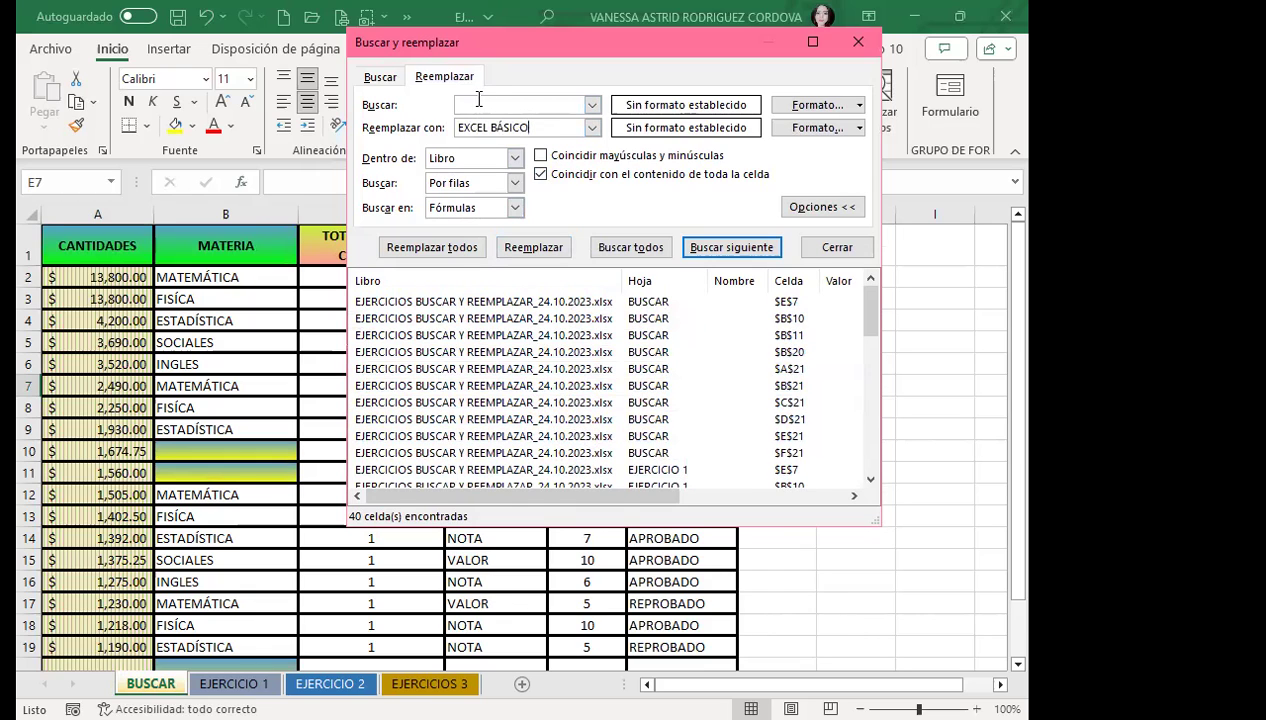
{"action": "left_click", "coordinate": [440, 250]}
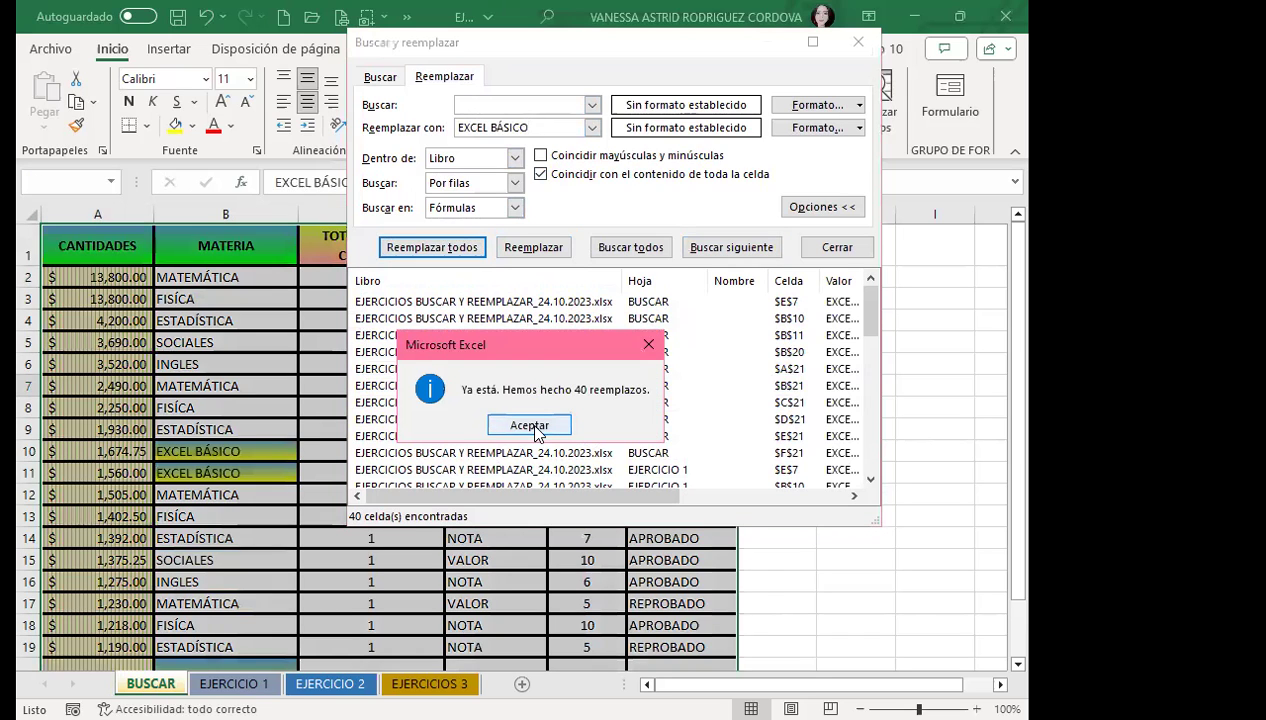
{"action": "left_click", "coordinate": [530, 425]}
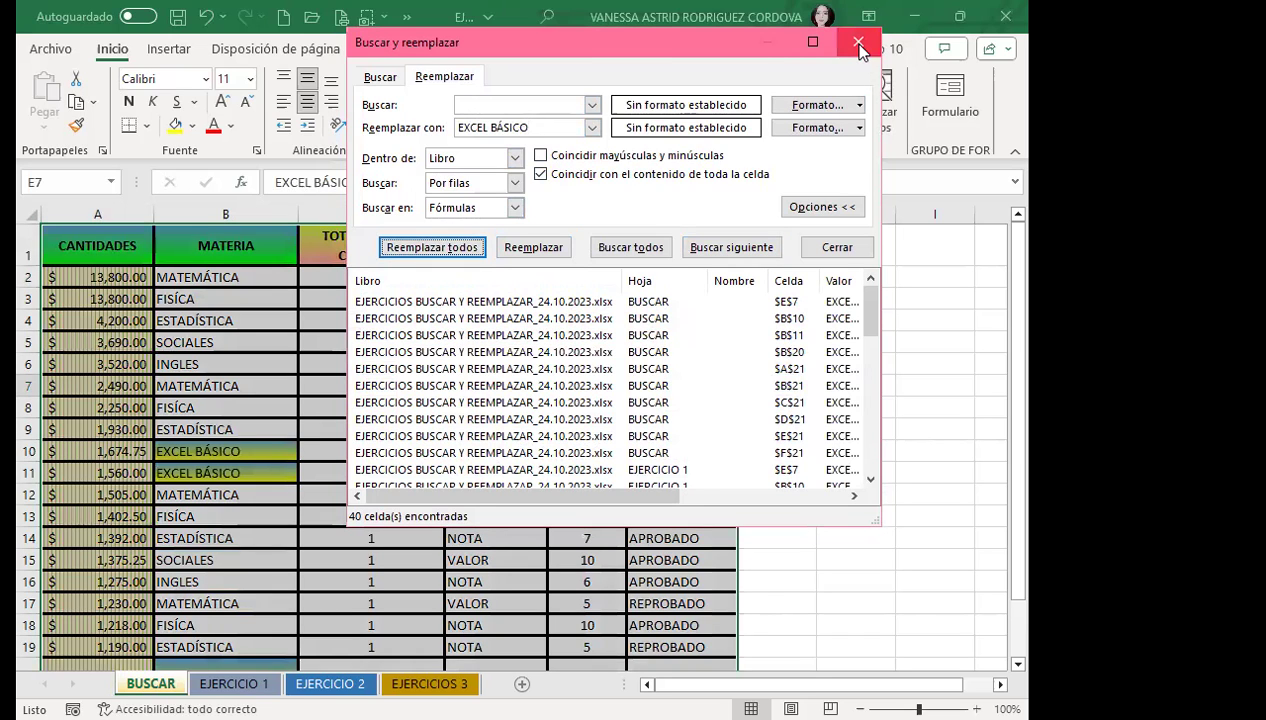
{"action": "left_click", "coordinate": [858, 42]}
{"action": "left_click", "coordinate": [201, 450]}
Step: Autofit column E on BUSCAR so 'EXCEL BÁSICO' fits
{"action": "left_click", "coordinate": [585, 384]}
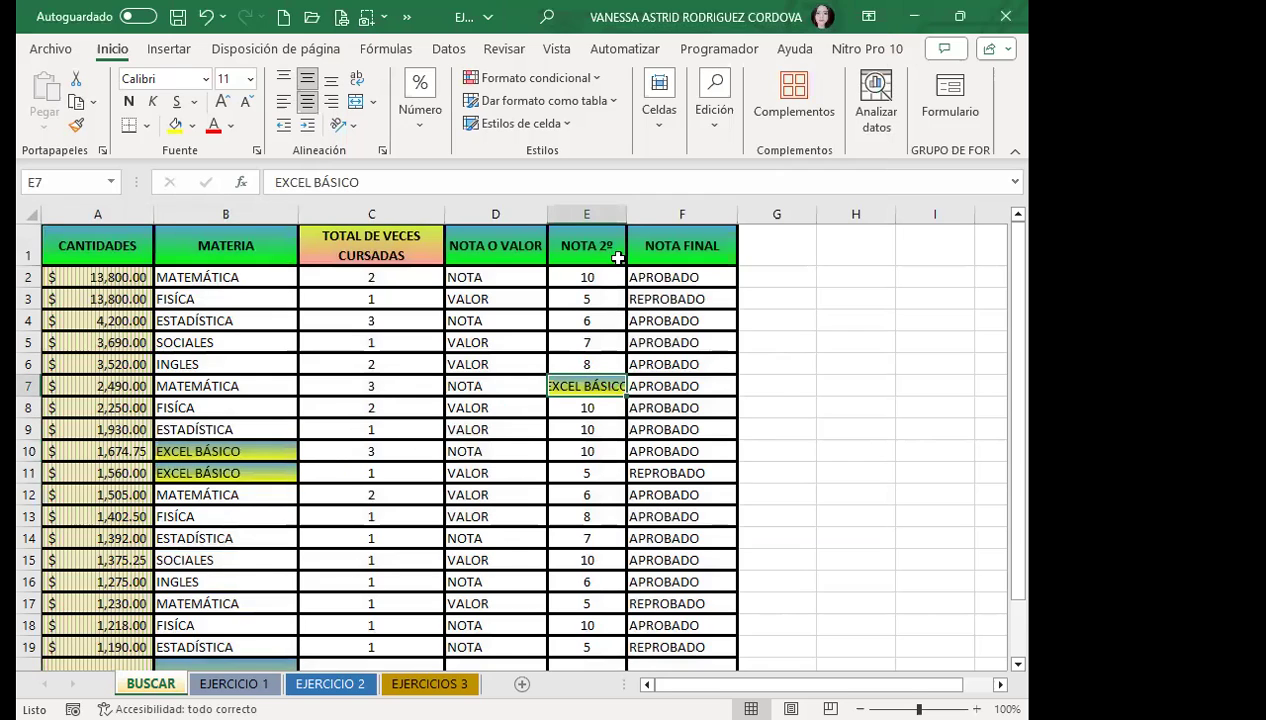
{"action": "double_click", "coordinate": [632, 213]}
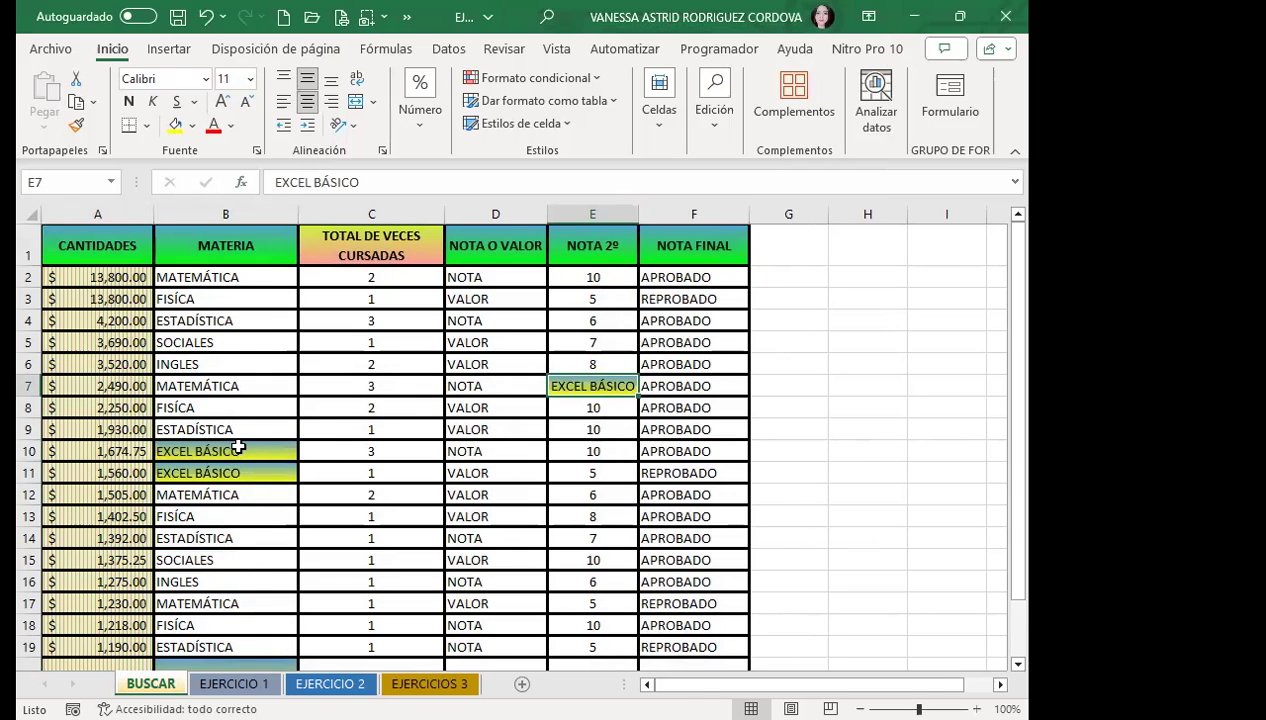
{"action": "left_click", "coordinate": [238, 449]}
Step: Check EJERCICIO 1 and EJERCICIO 2, then inspect replaced cells B11, E7, B20 and B21 on BUSCAR
{"action": "left_click", "coordinate": [226, 682]}
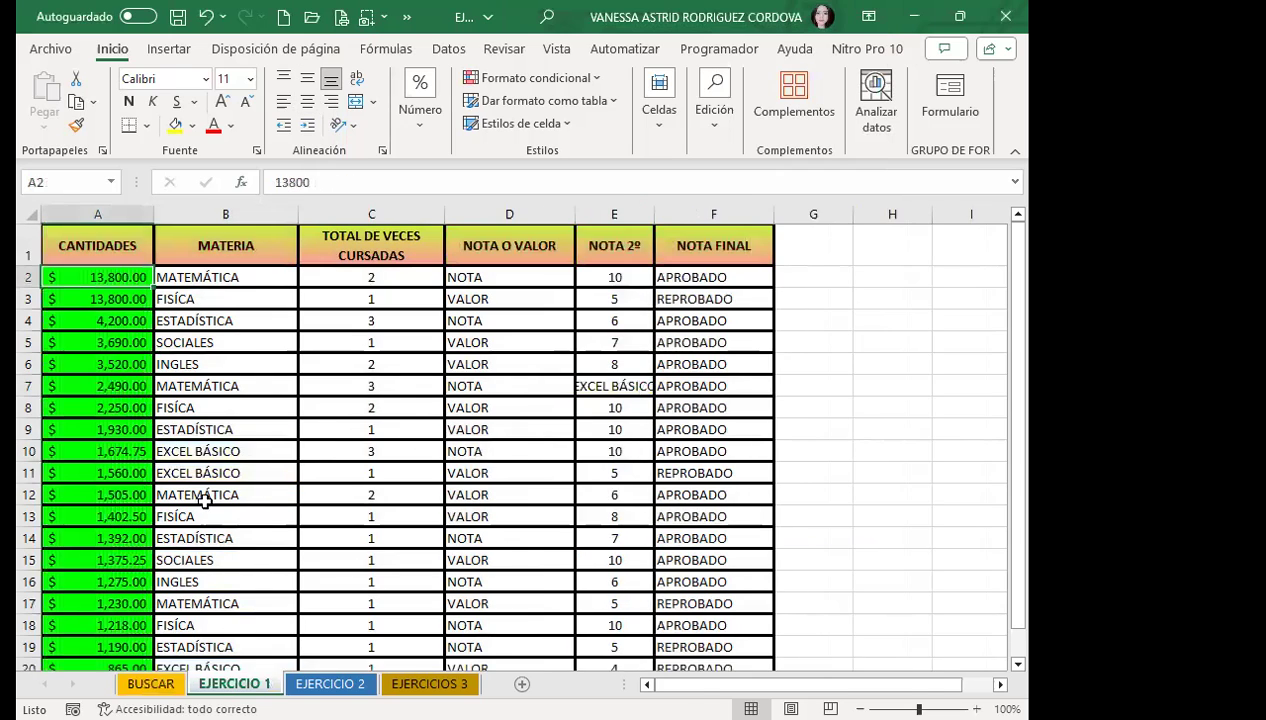
{"action": "left_click", "coordinate": [240, 450]}
{"action": "left_click", "coordinate": [330, 683]}
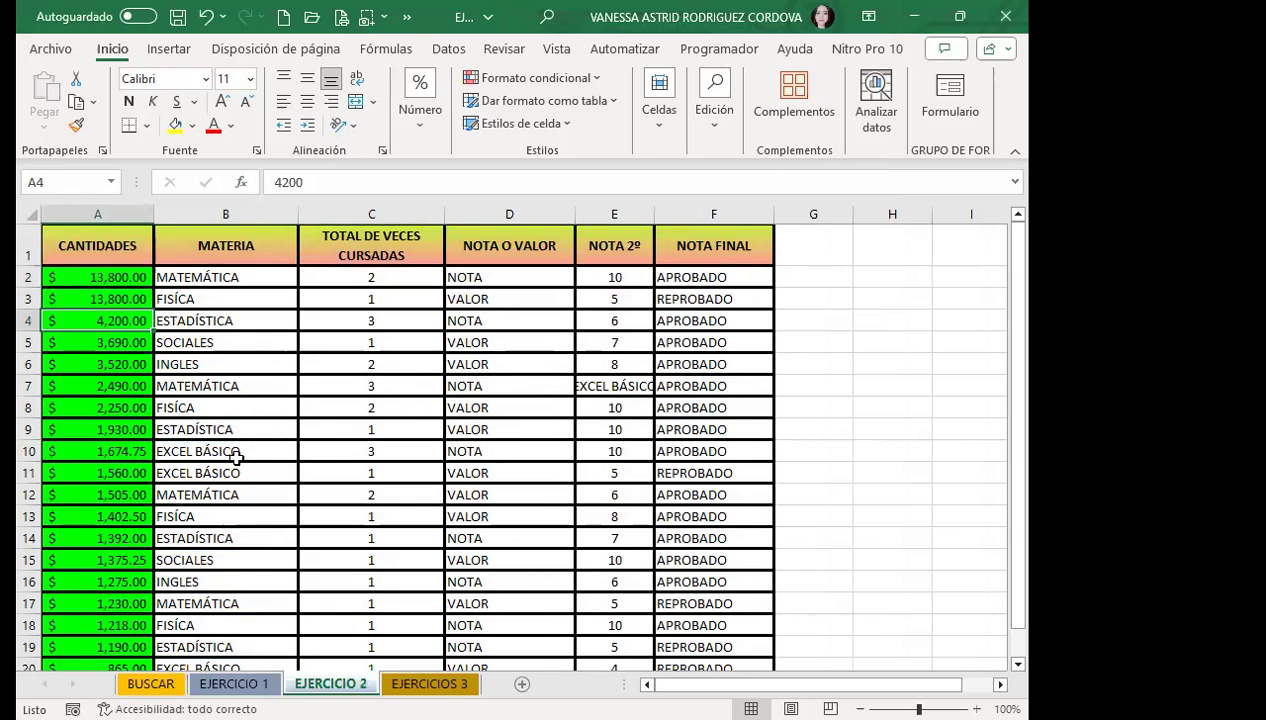
{"action": "key", "text": "ctrl+Page_Up"}
{"action": "key", "text": "ctrl+Page_Up"}
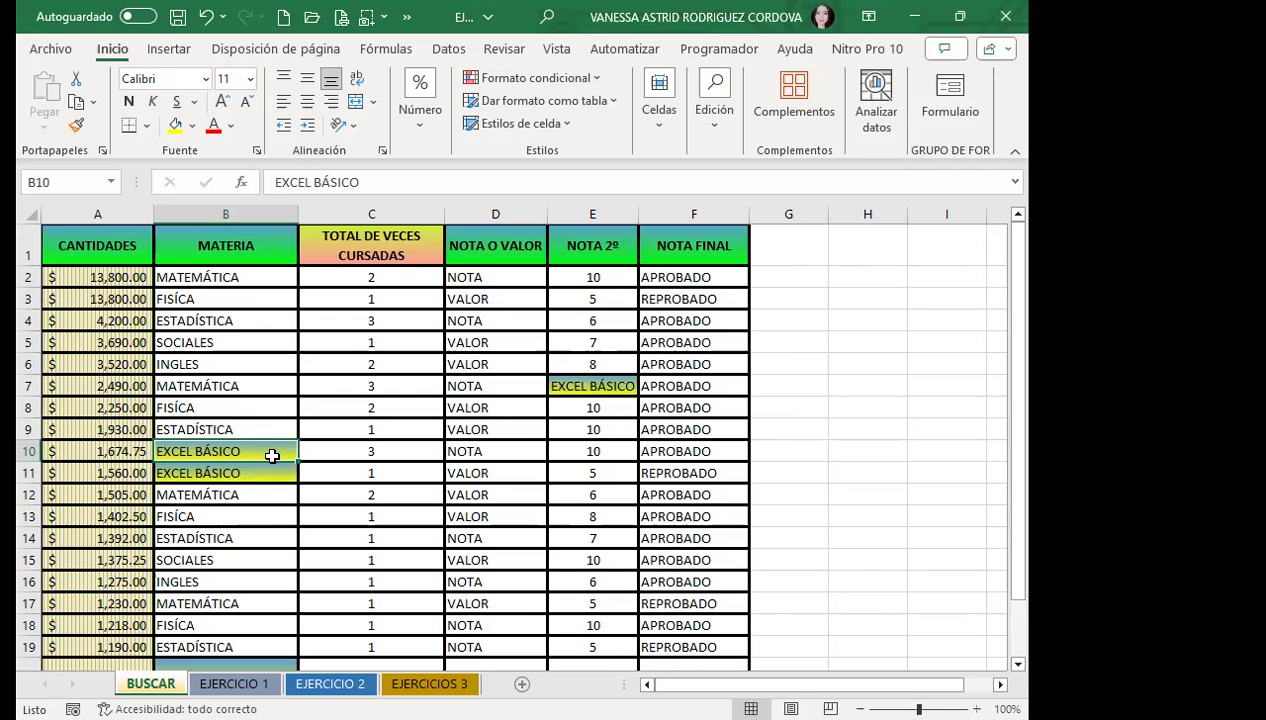
{"action": "left_click", "coordinate": [251, 477]}
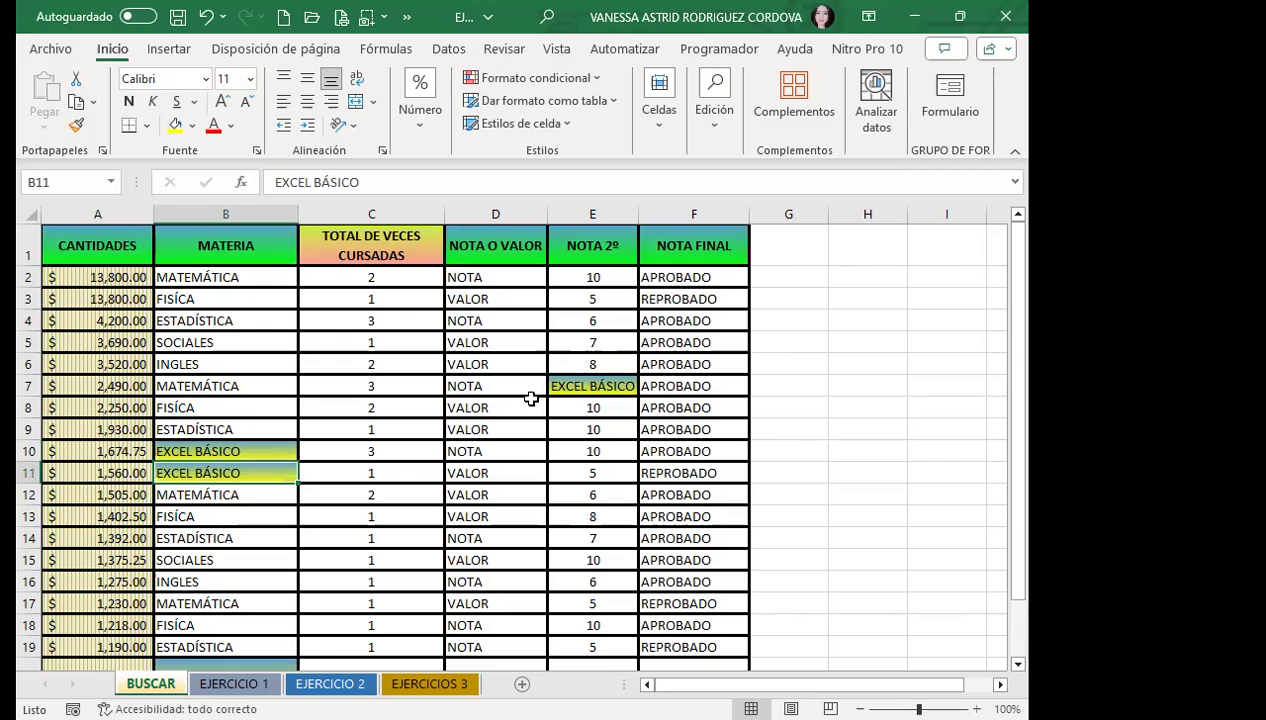
{"action": "left_click", "coordinate": [558, 392]}
{"action": "scroll", "coordinate": [200, 560], "scroll_direction": "down", "scroll_amount": 3}
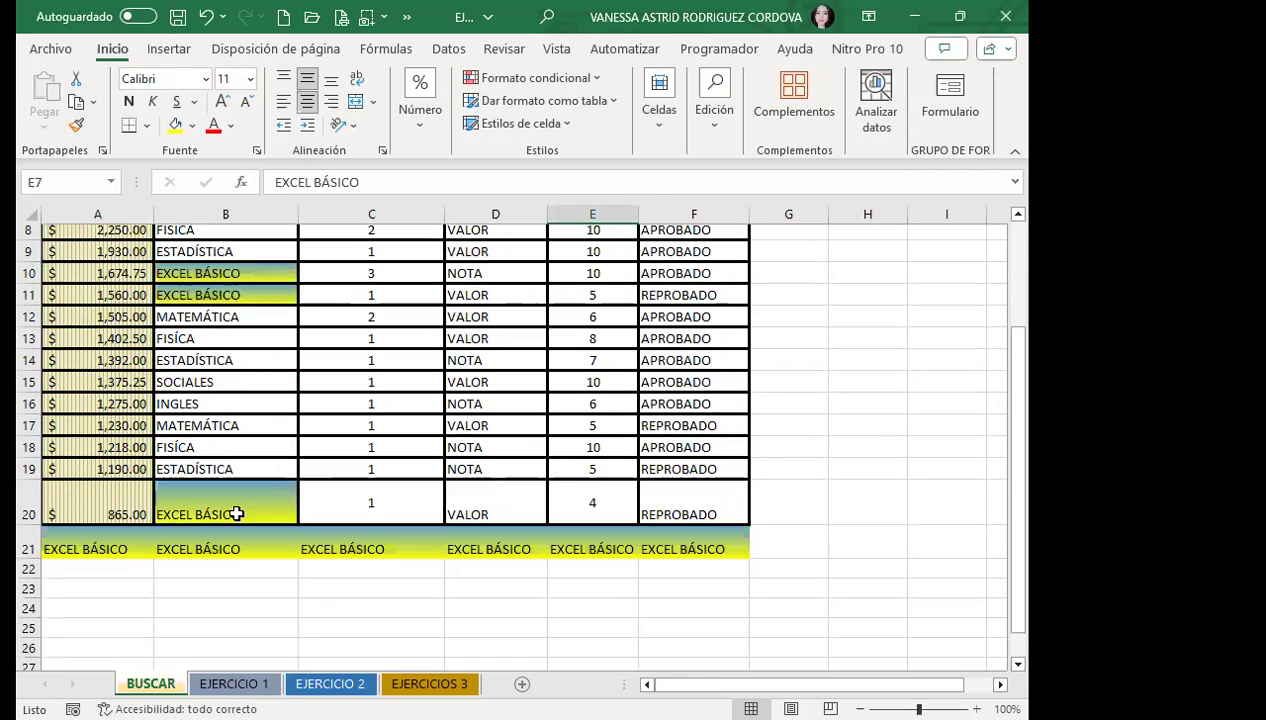
{"action": "left_click", "coordinate": [256, 446]}
{"action": "left_click", "coordinate": [255, 468]}
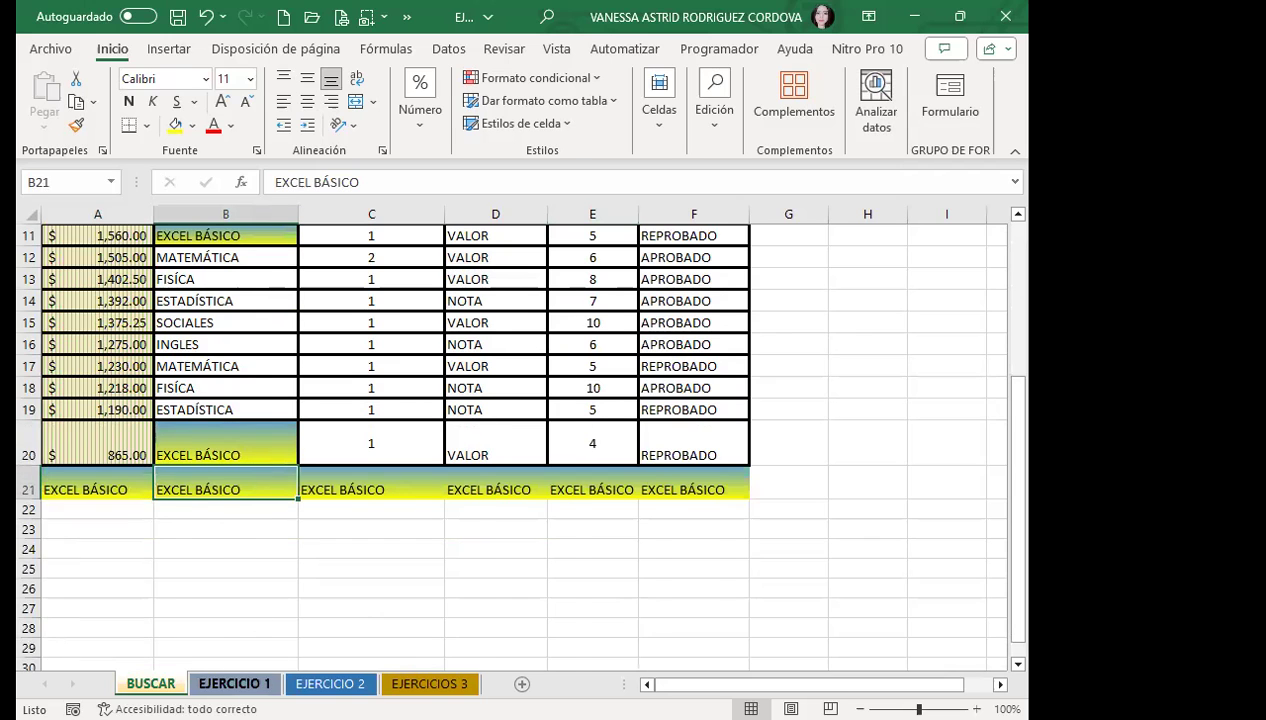
Step: Cycle through the sheets again, checking D7 on BUSCAR and D8 on EJERCICIOS 3
{"action": "left_click", "coordinate": [236, 683]}
{"action": "key", "text": "ctrl+Page_Down"}
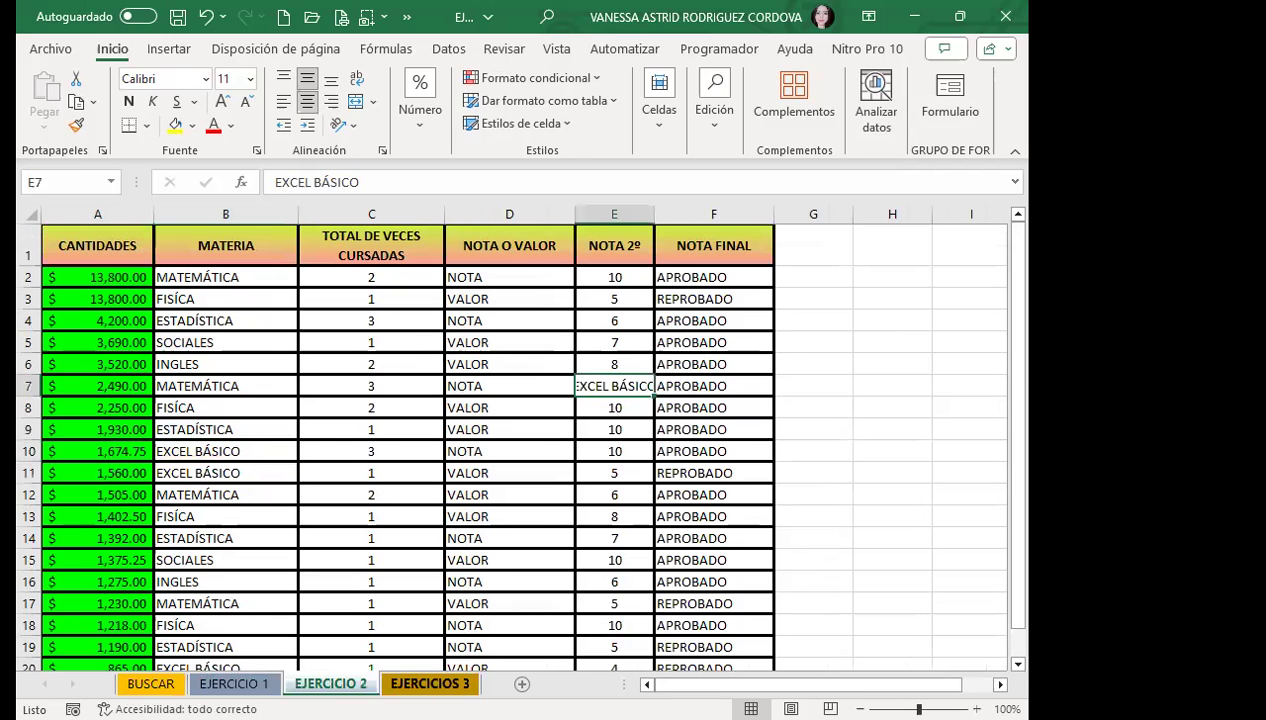
{"action": "key", "text": "ctrl+Page_Up"}
{"action": "key", "text": "ctrl+Page_Up"}
{"action": "left_click", "coordinate": [288, 659]}
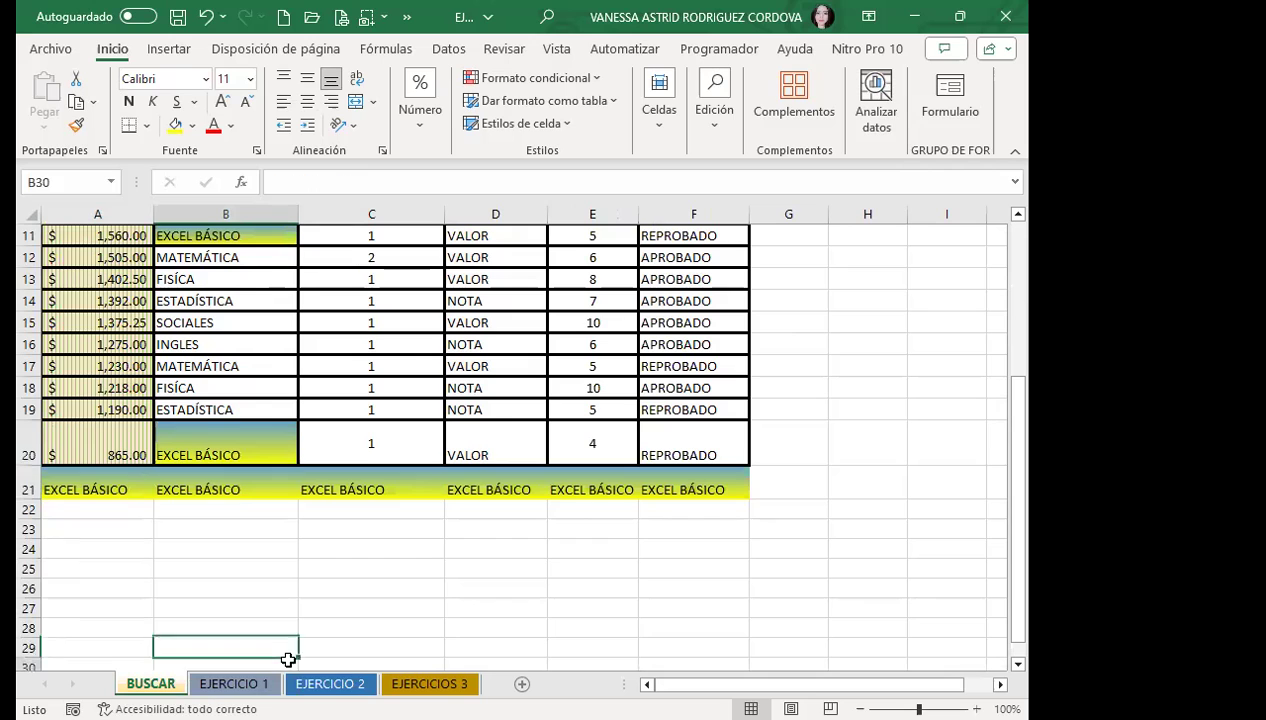
{"action": "scroll", "coordinate": [232, 477], "scroll_direction": "up", "scroll_amount": 4}
{"action": "left_click", "coordinate": [515, 393]}
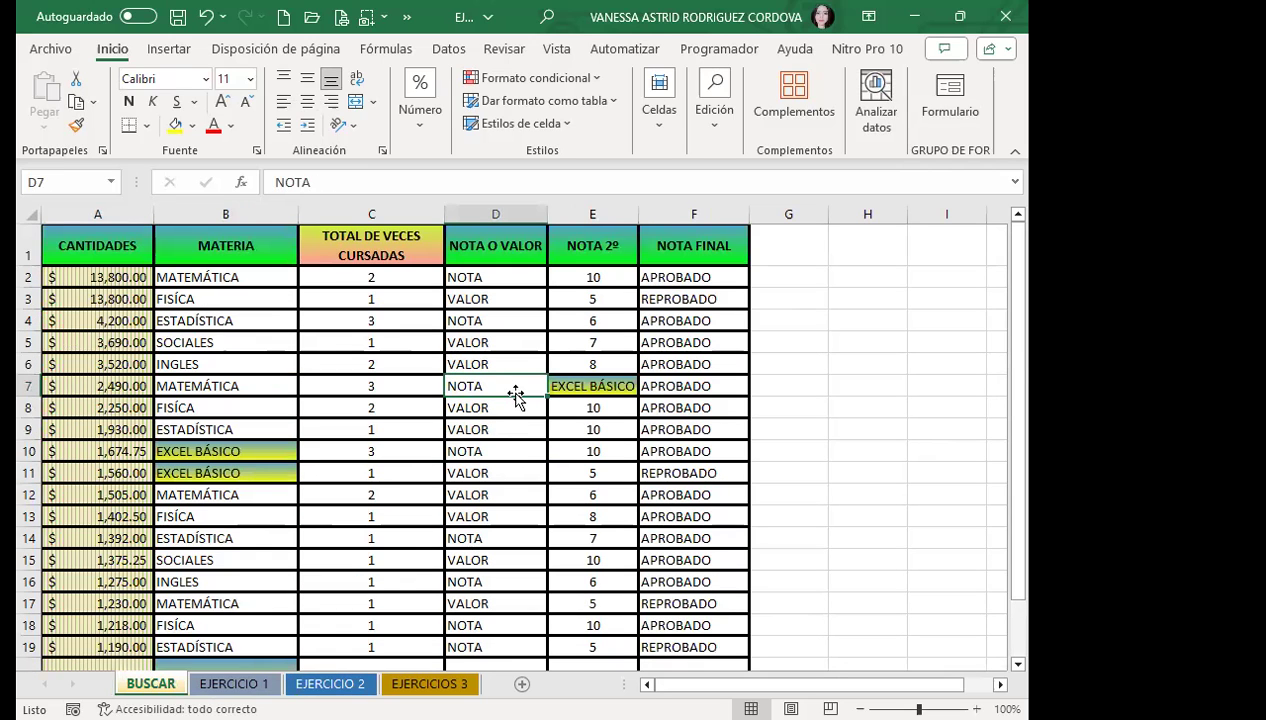
{"action": "key", "text": "ctrl+Page_Down"}
{"action": "key", "text": "ctrl+Page_Down"}
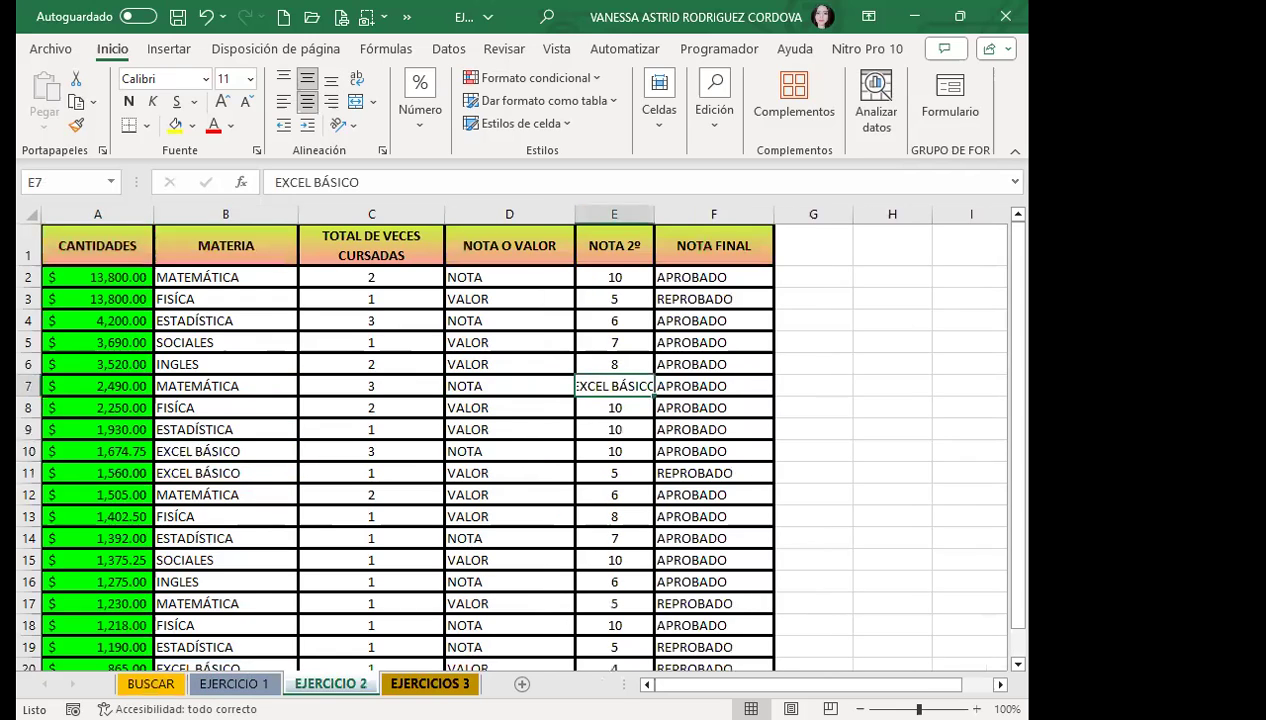
{"action": "key", "text": "ctrl+Page_Down"}
{"action": "left_click", "coordinate": [540, 412]}
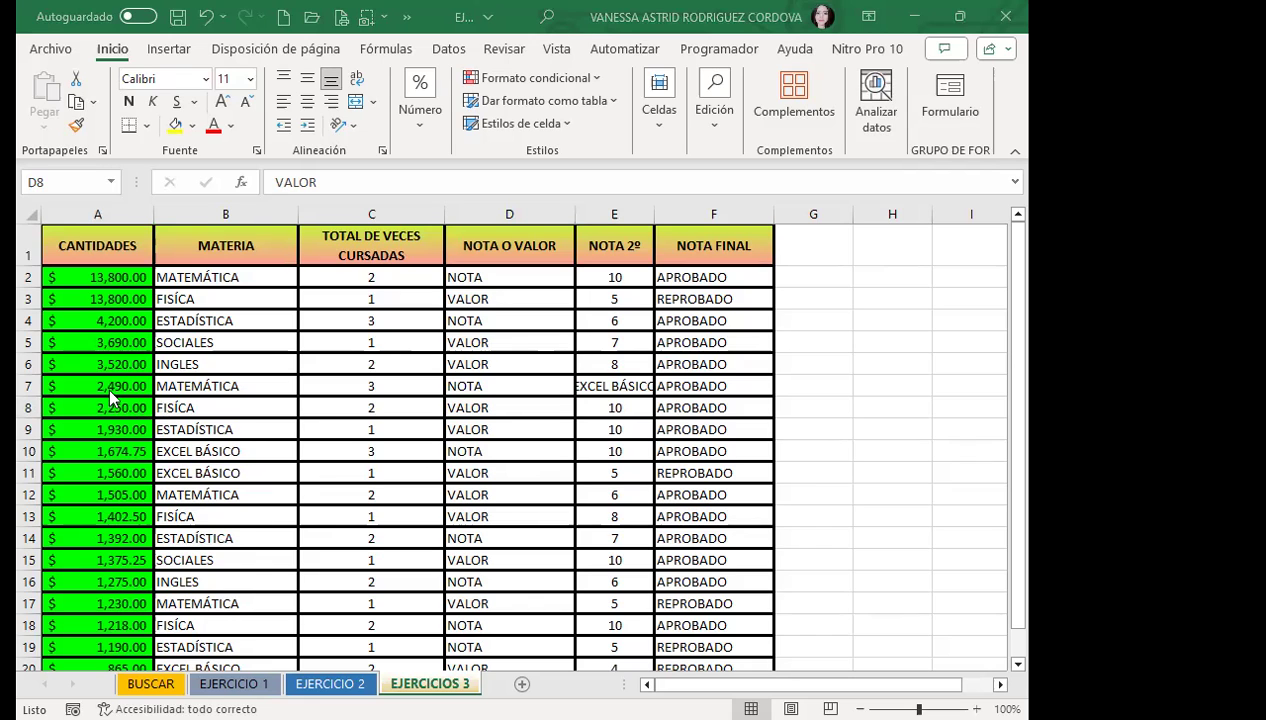
Step: Scroll down EJERCICIOS 3 to row 21, then return to BUSCAR and select replaced cell B10
{"action": "scroll", "coordinate": [325, 432], "scroll_direction": "down", "scroll_amount": 2}
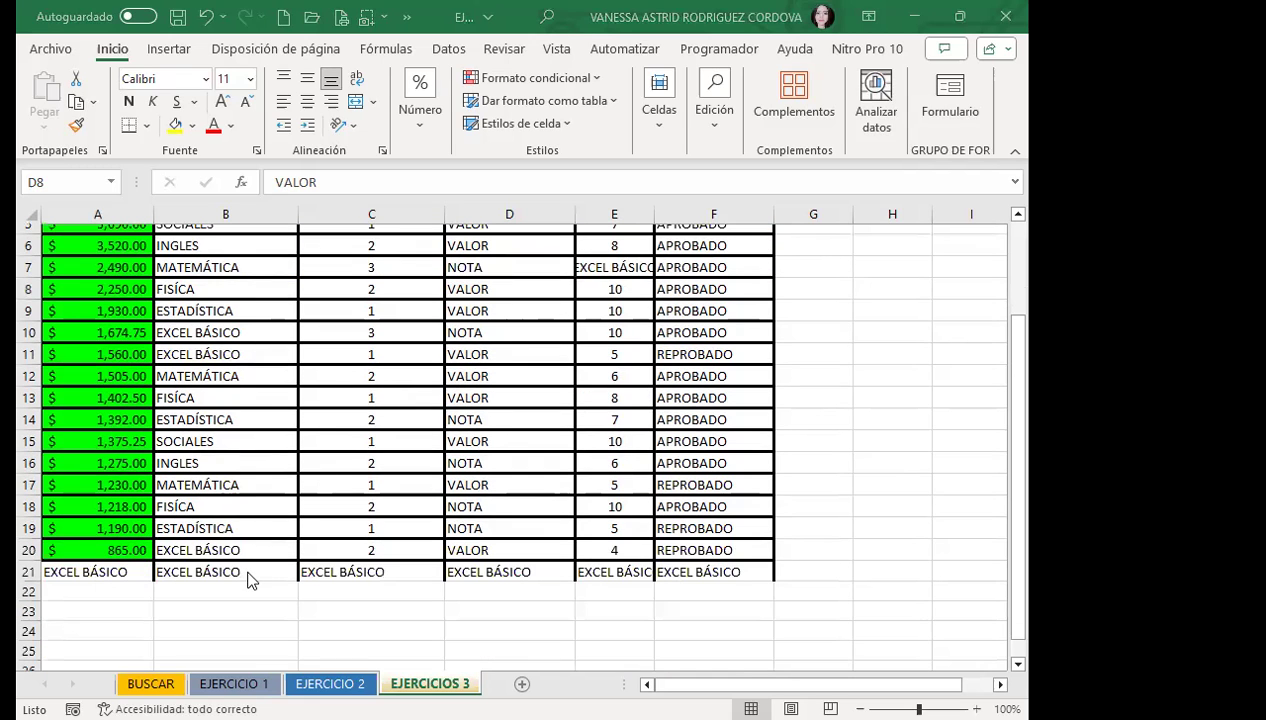
{"action": "left_click", "coordinate": [152, 686]}
{"action": "left_click", "coordinate": [274, 452]}
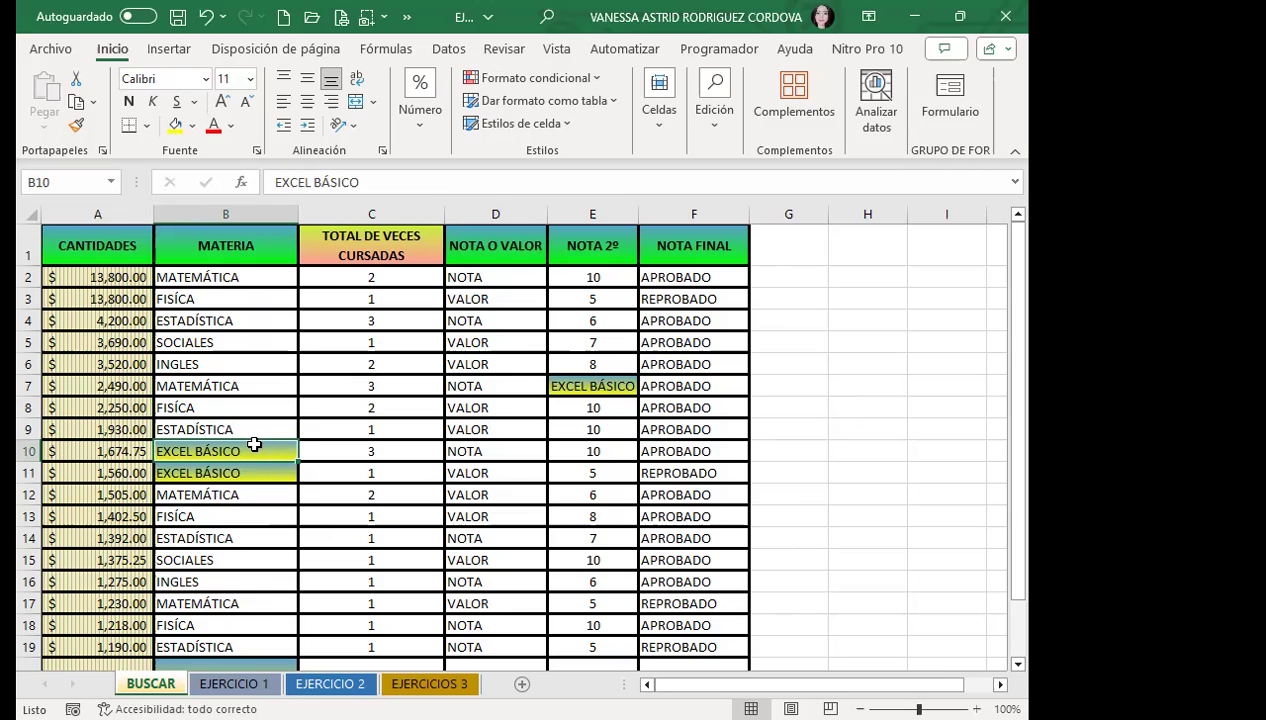
{"action": "left_click", "coordinate": [276, 473]}
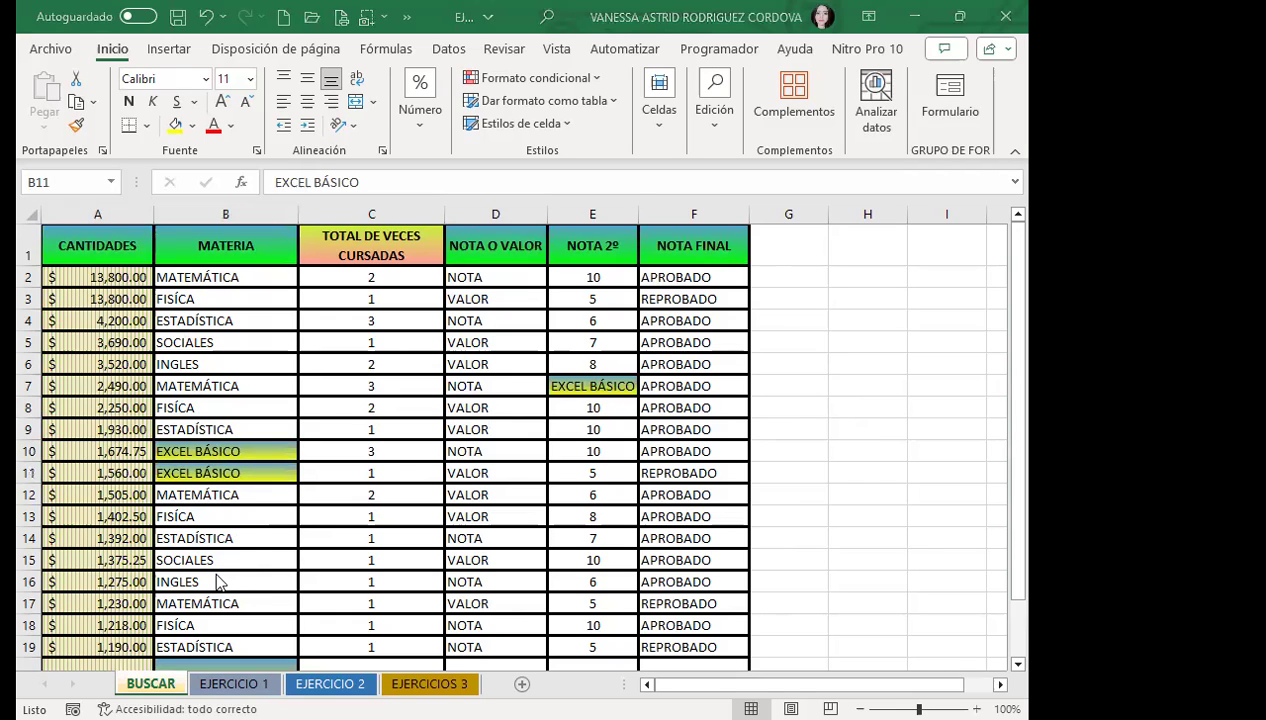
{"action": "left_click", "coordinate": [203, 445]}
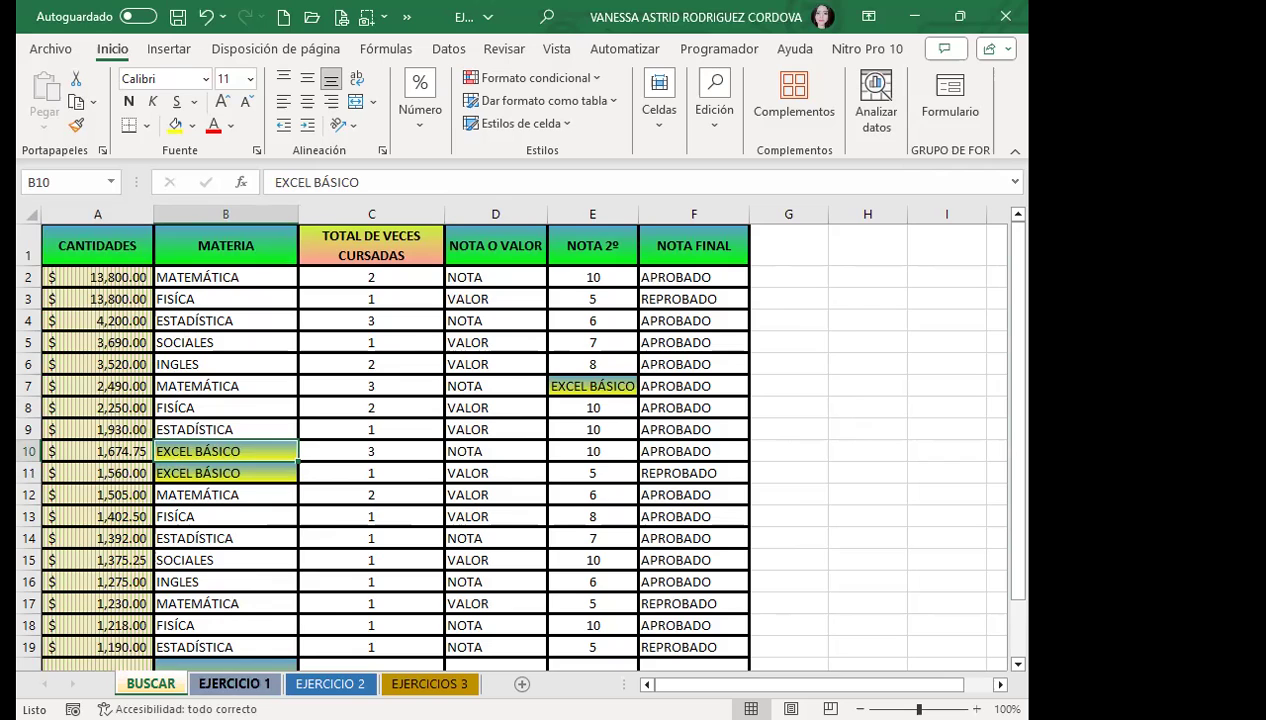
{"action": "left_click", "coordinate": [234, 683]}
{"action": "left_click", "coordinate": [330, 683]}
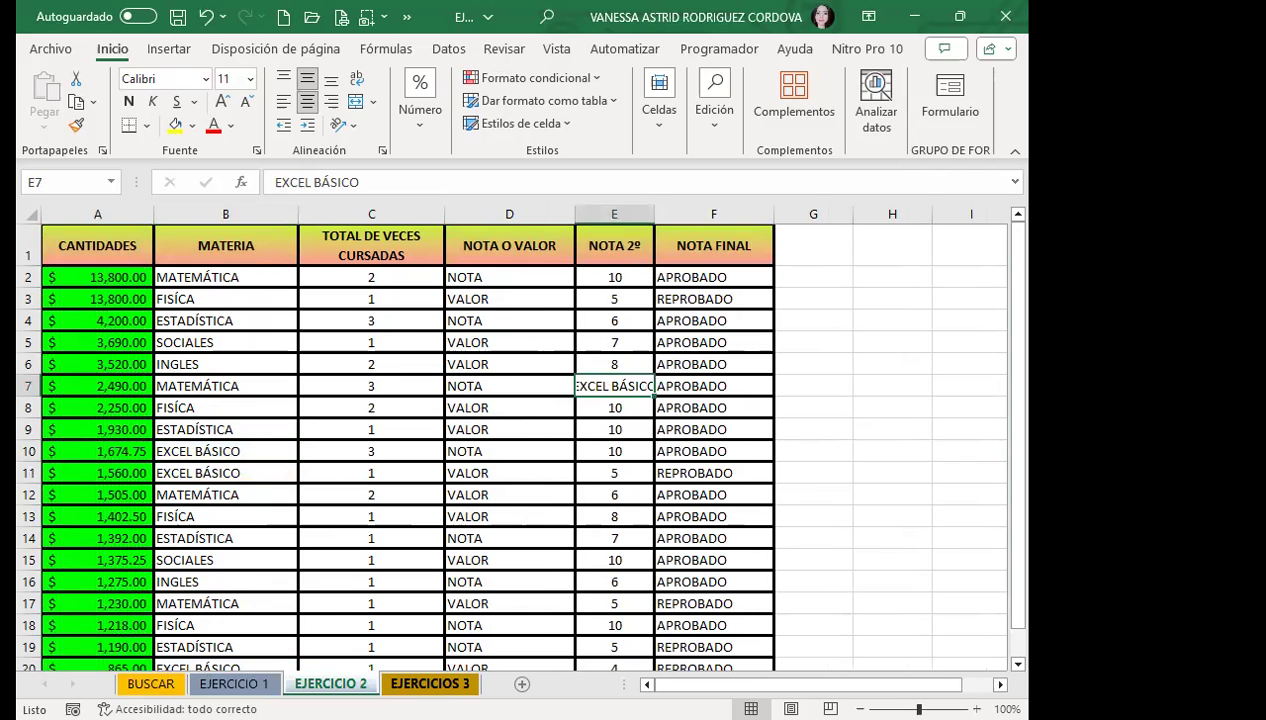
{"action": "left_click", "coordinate": [429, 683]}
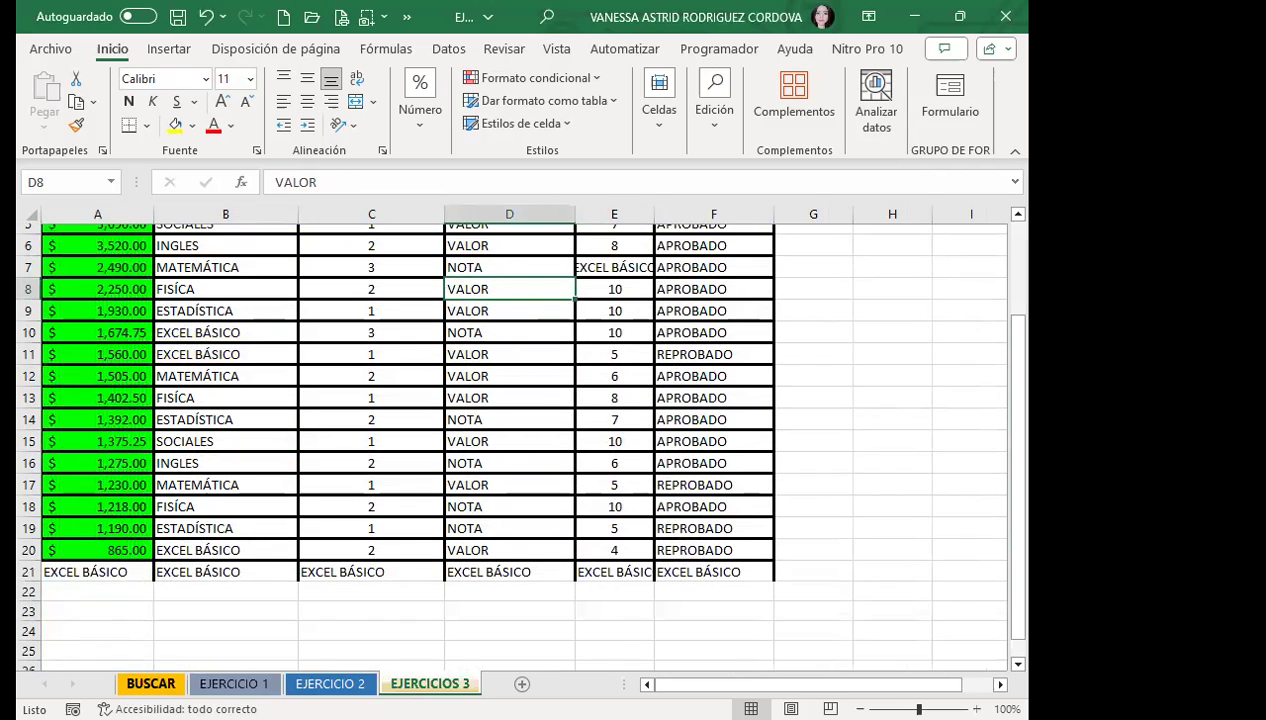
{"action": "left_click", "coordinate": [150, 683]}
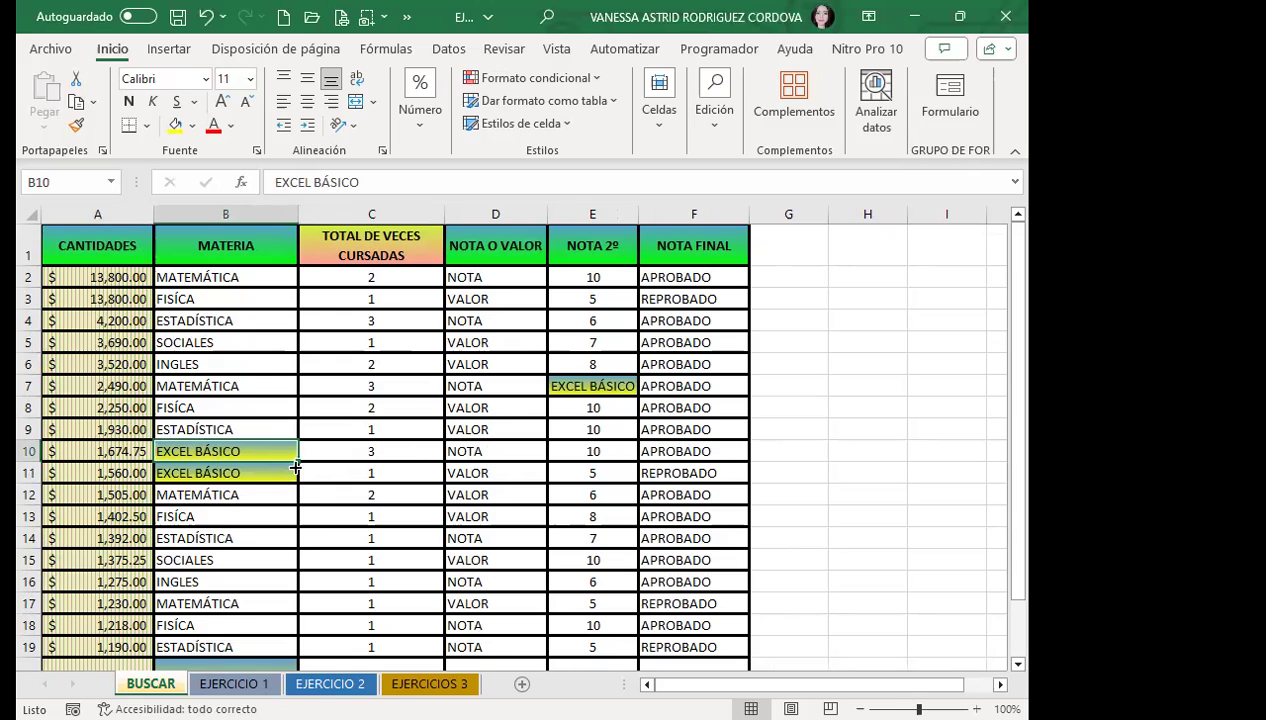
{"action": "left_click", "coordinate": [280, 472]}
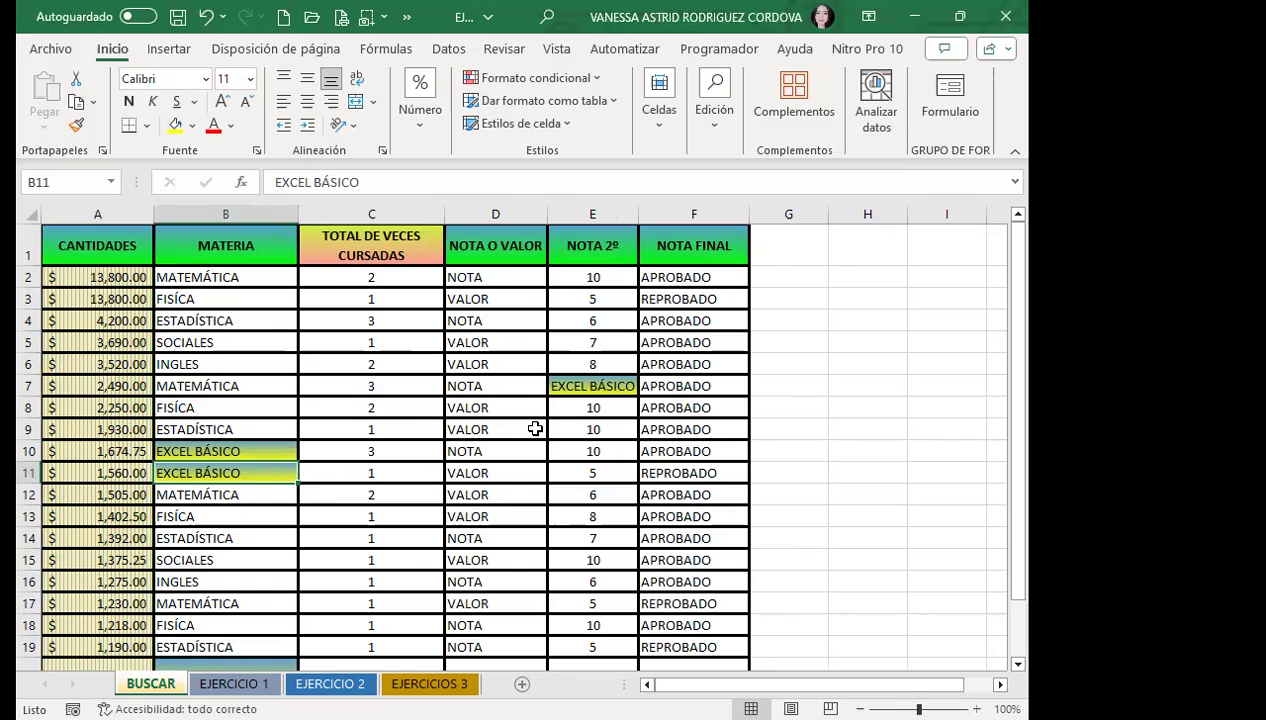
{"action": "left_click", "coordinate": [242, 427]}
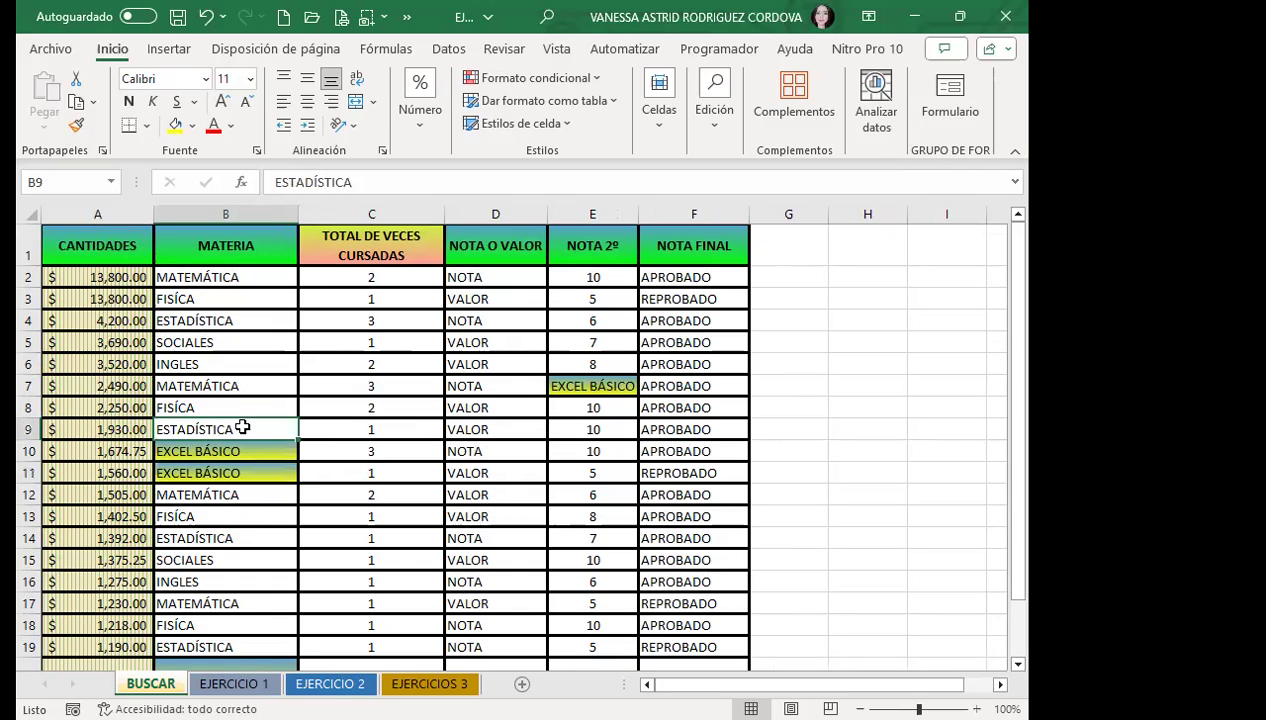